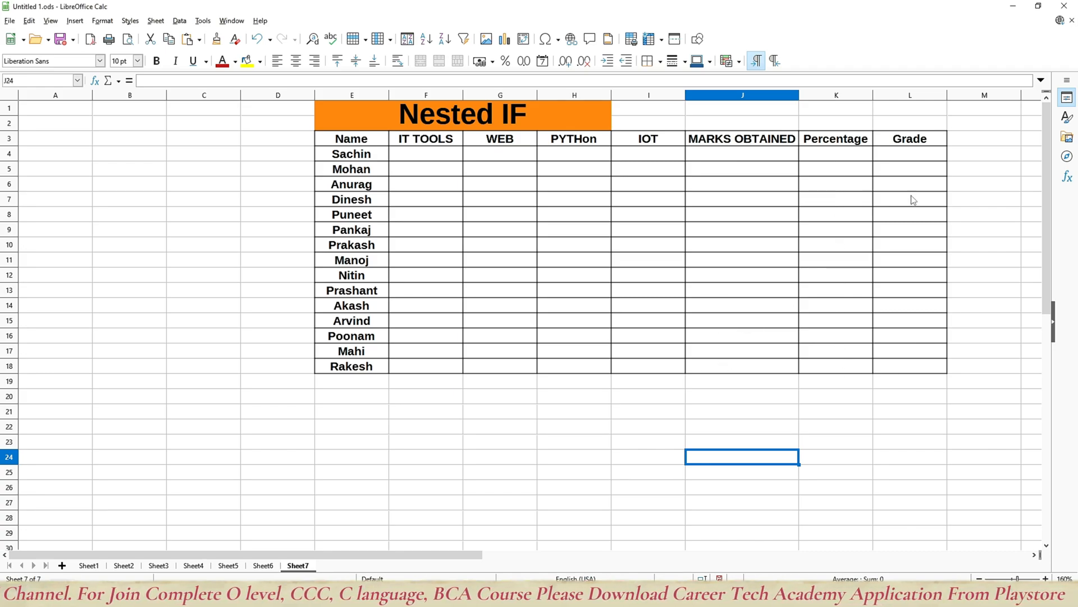
Step: Enter the formula =RANDBETWEEN(100,40) in cell F4, the first student's IT TOOLS mark
left_click(417, 158)
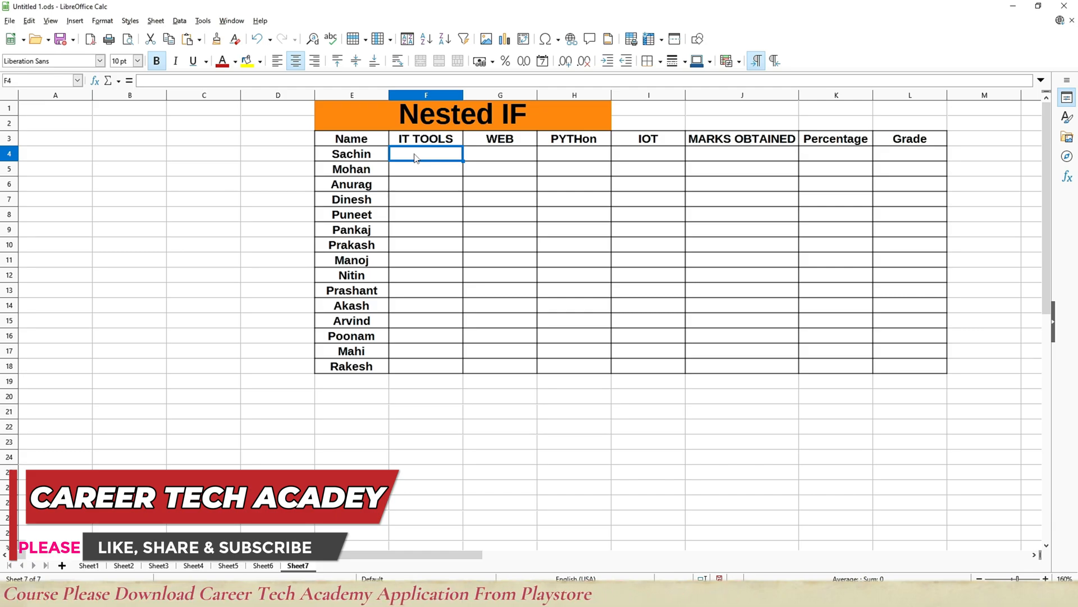
type("=r")
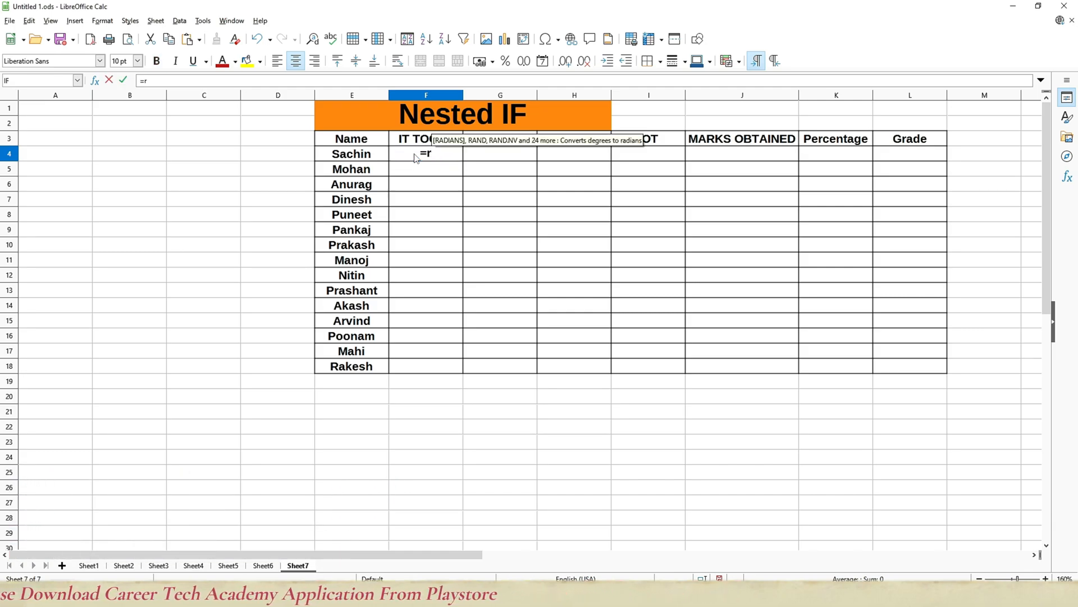
type("nadbetwe")
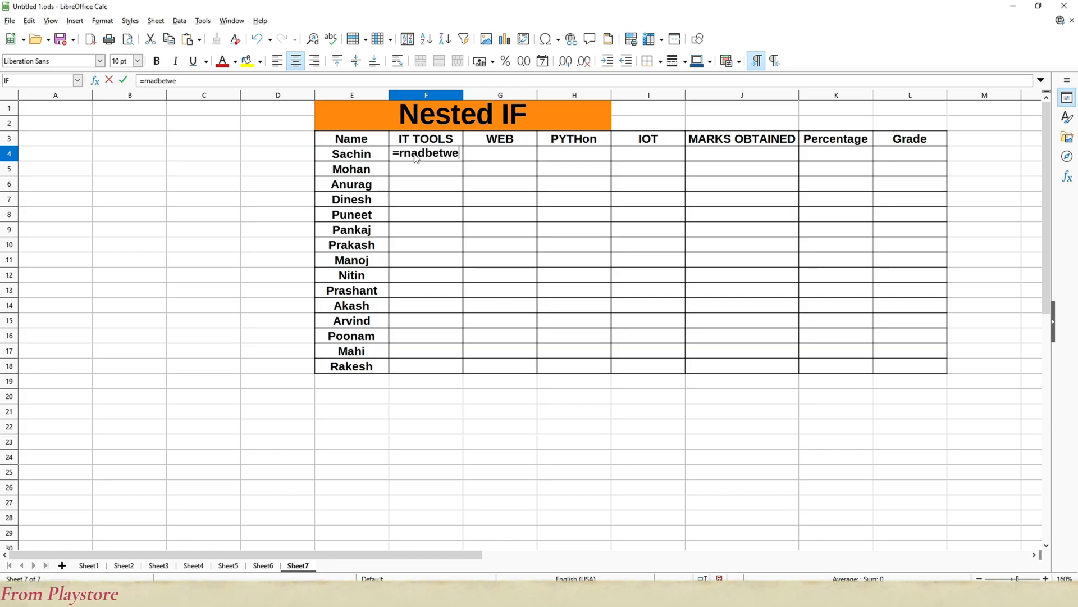
type("en")
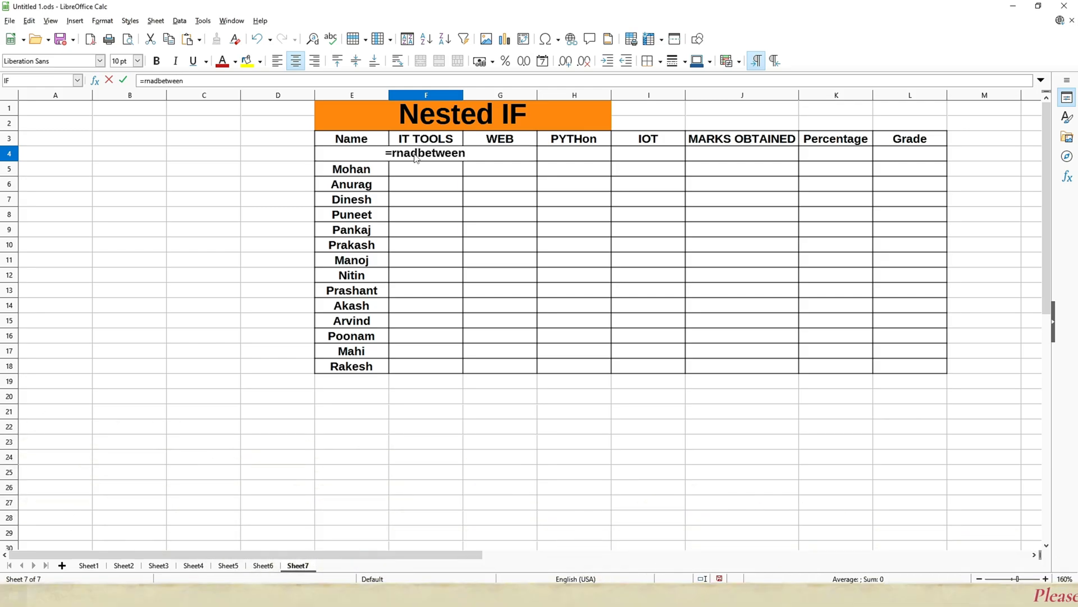
key("BackSpace")
key("BackSpace")
key("BackSpace")
key("BackSpace")
key("BackSpace")
key("BackSpace")
key("BackSpace")
key("BackSpace")
key("BackSpace")
key("BackSpace")
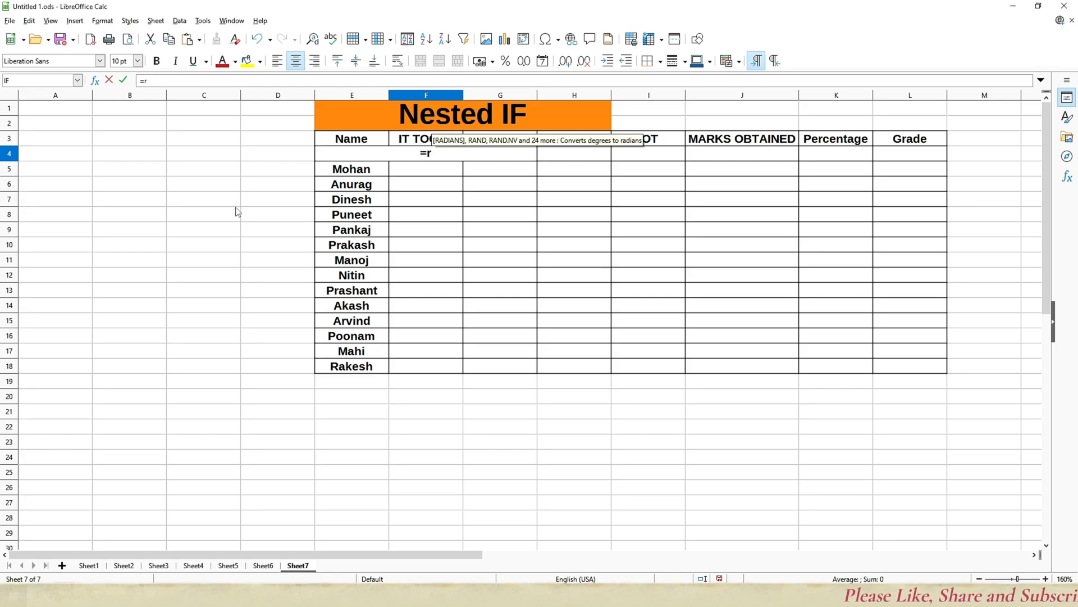
type("andb")
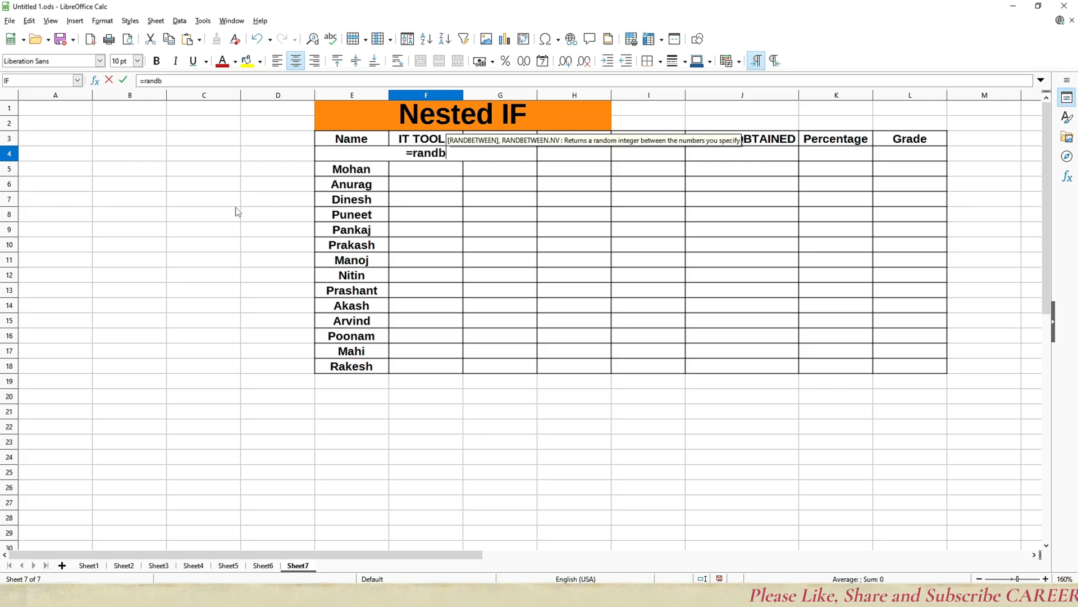
type("et")
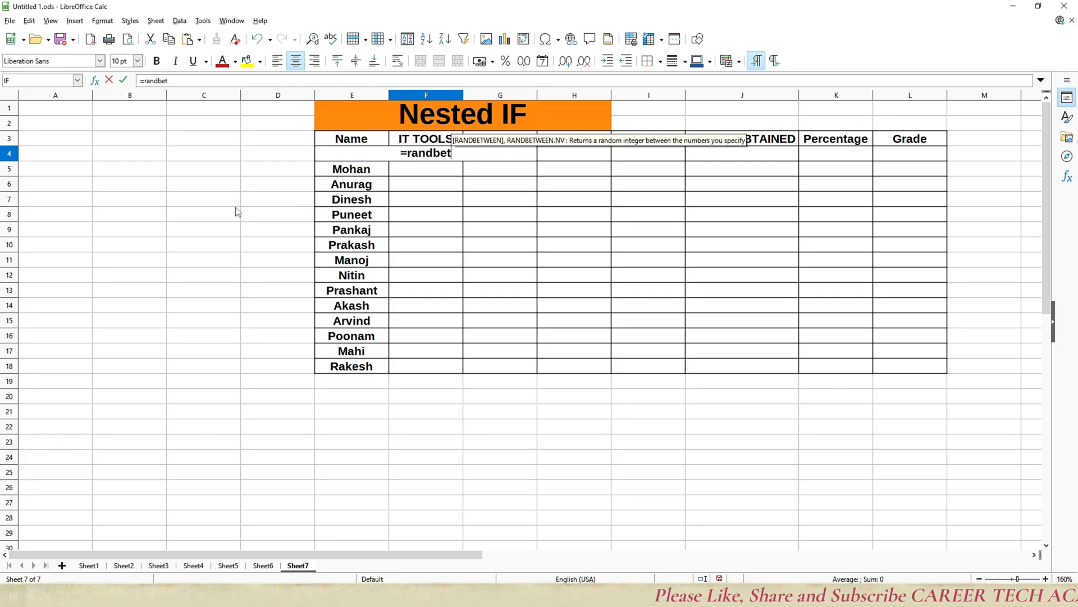
type("wee")
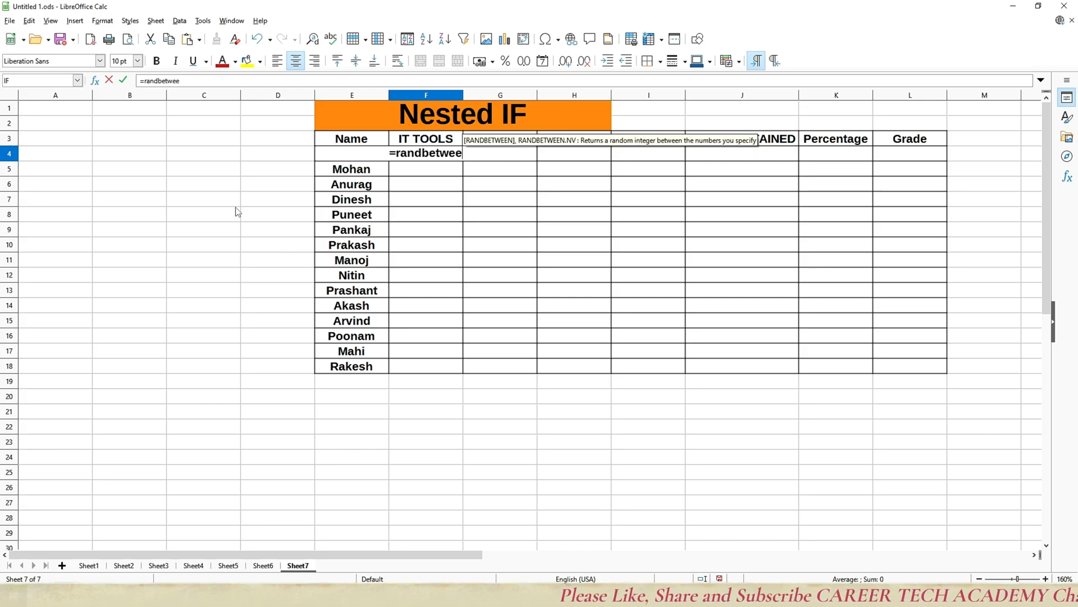
type("n")
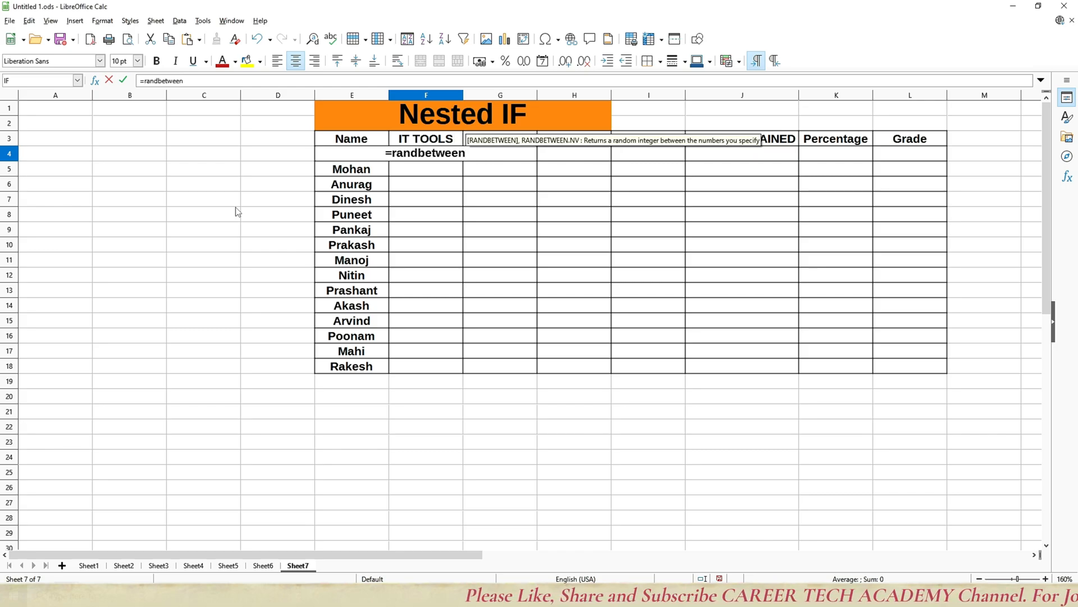
type("(")
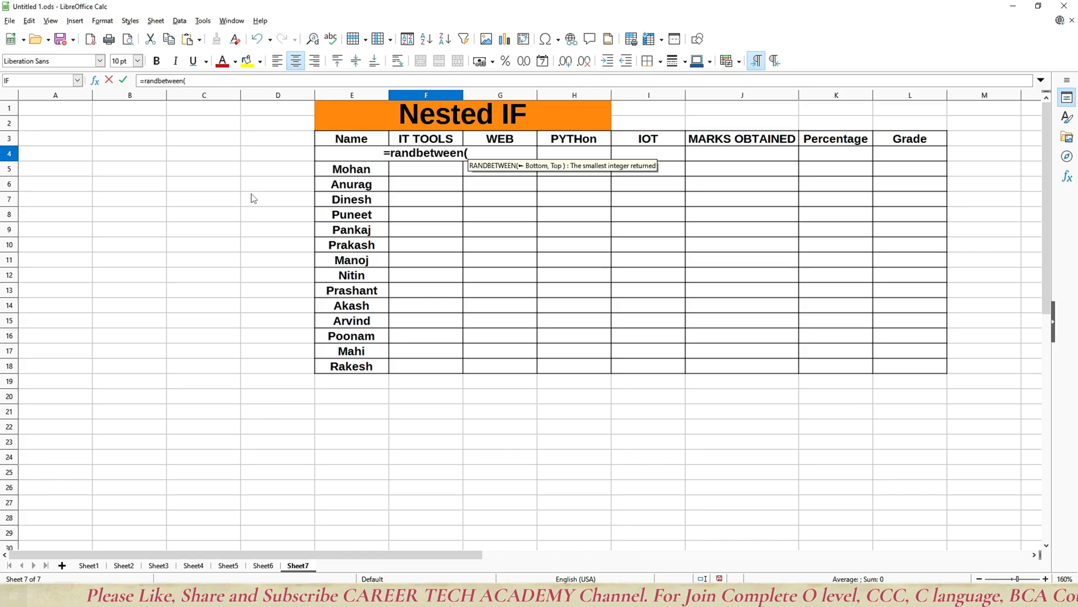
type("100")
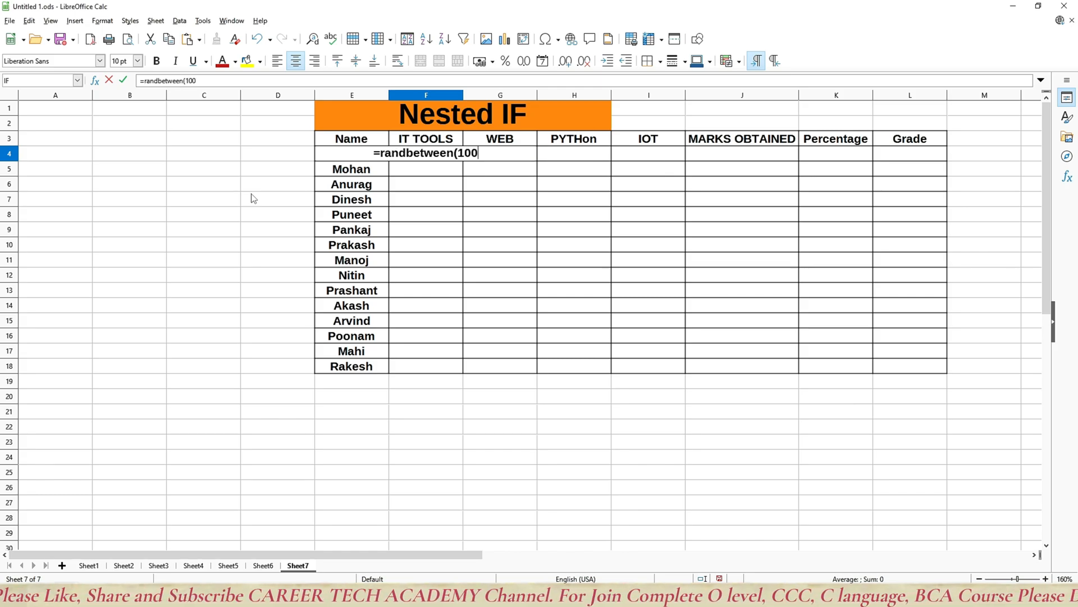
type(",")
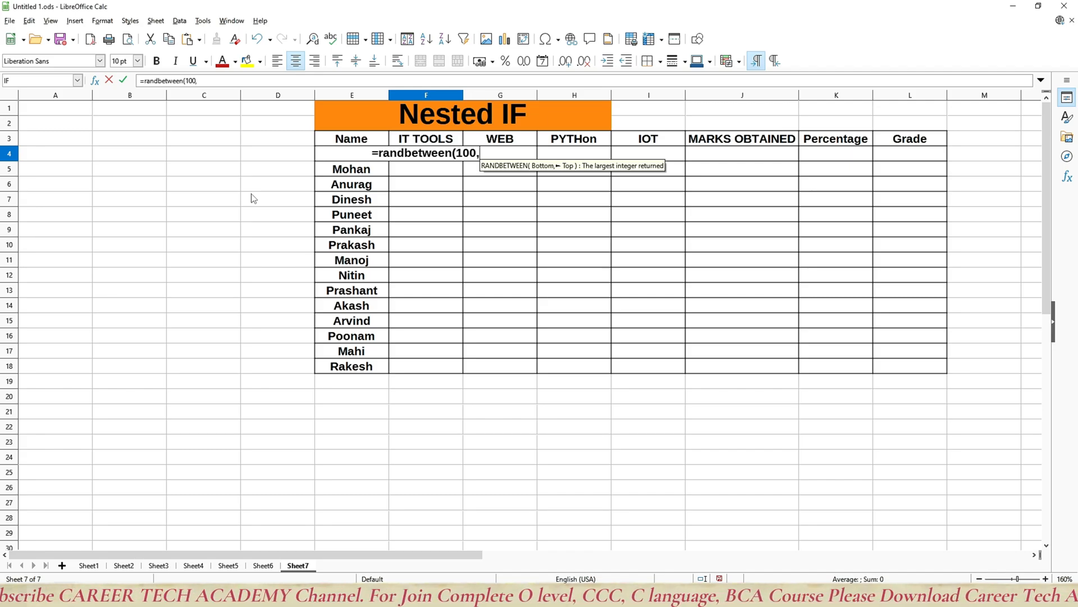
type("40)")
key("Return")
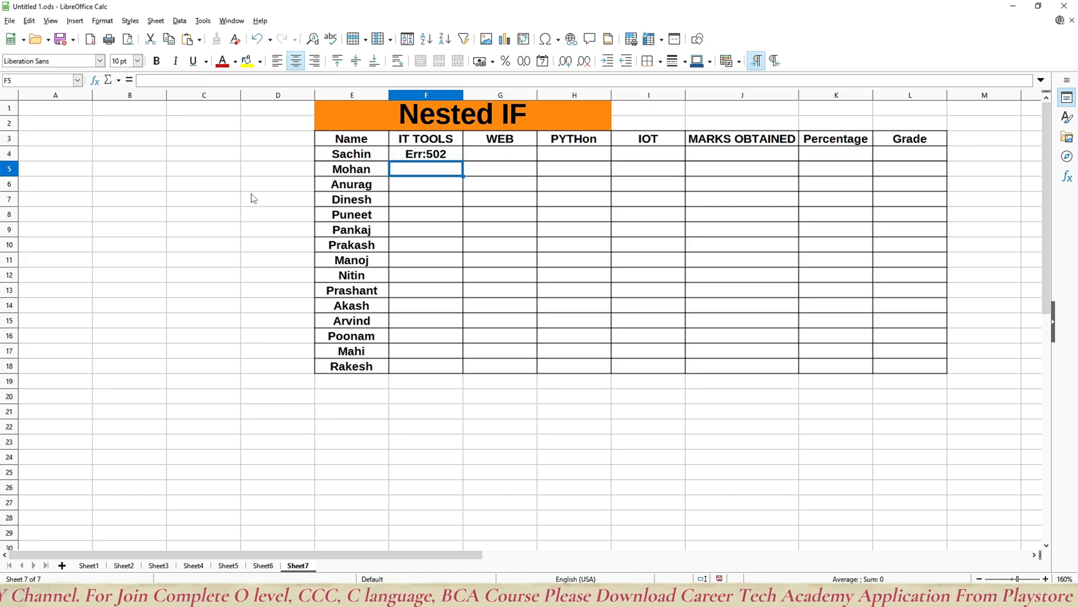
Step: Correct the formula in F4 to =RANDBETWEEN(40,100) and fill it across all four subject columns, range F4:I18
left_click(440, 155)
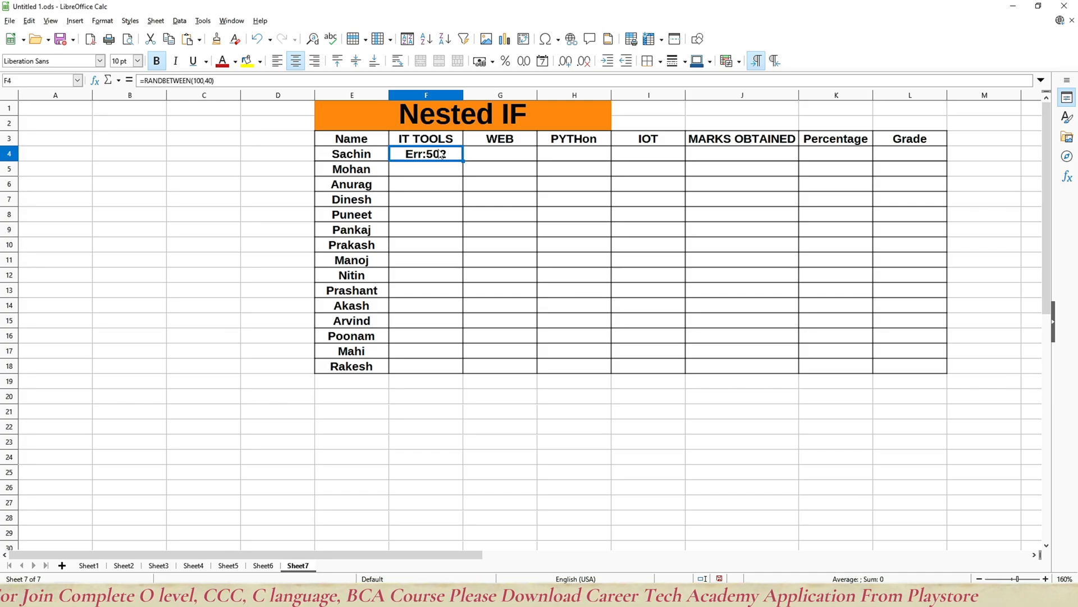
double_click(441, 155)
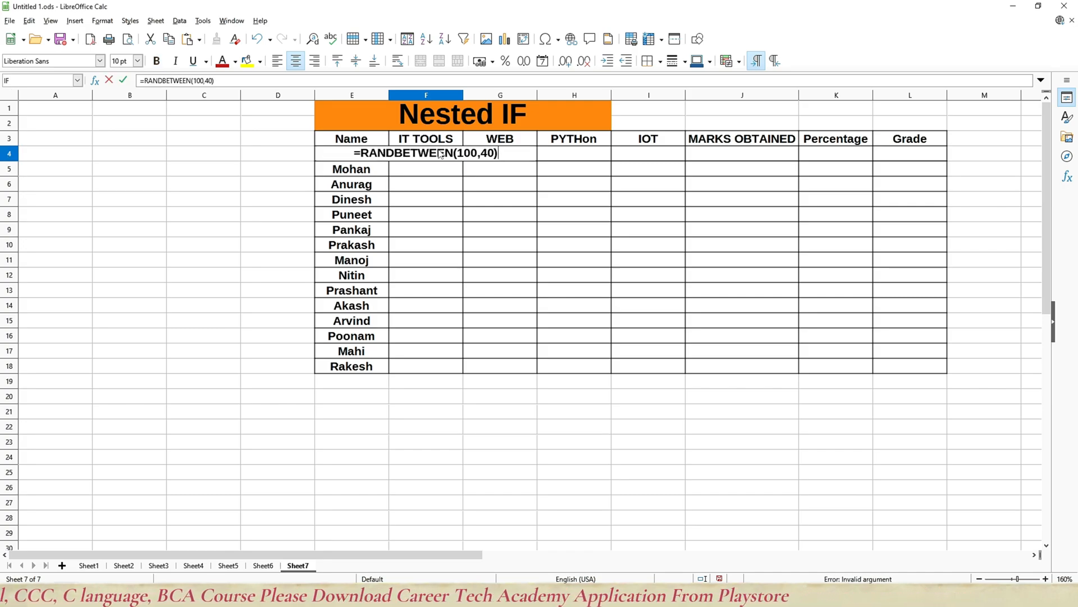
key("BackSpace")
key("BackSpace")
key("BackSpace")
key("BackSpace")
key("BackSpace")
key("BackSpace")
key("BackSpace")
type("40,")
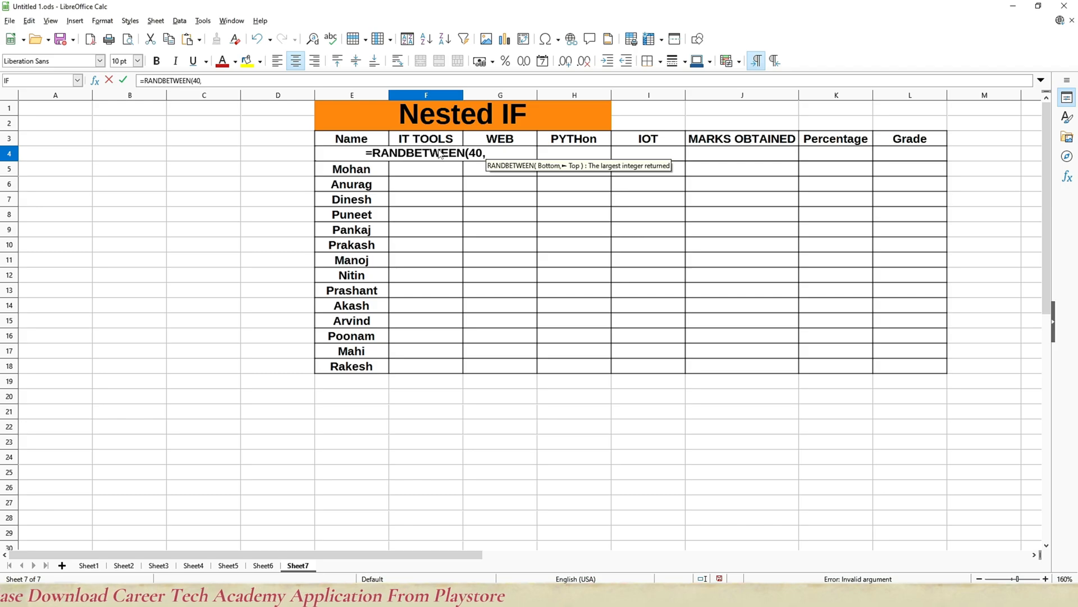
type("100")
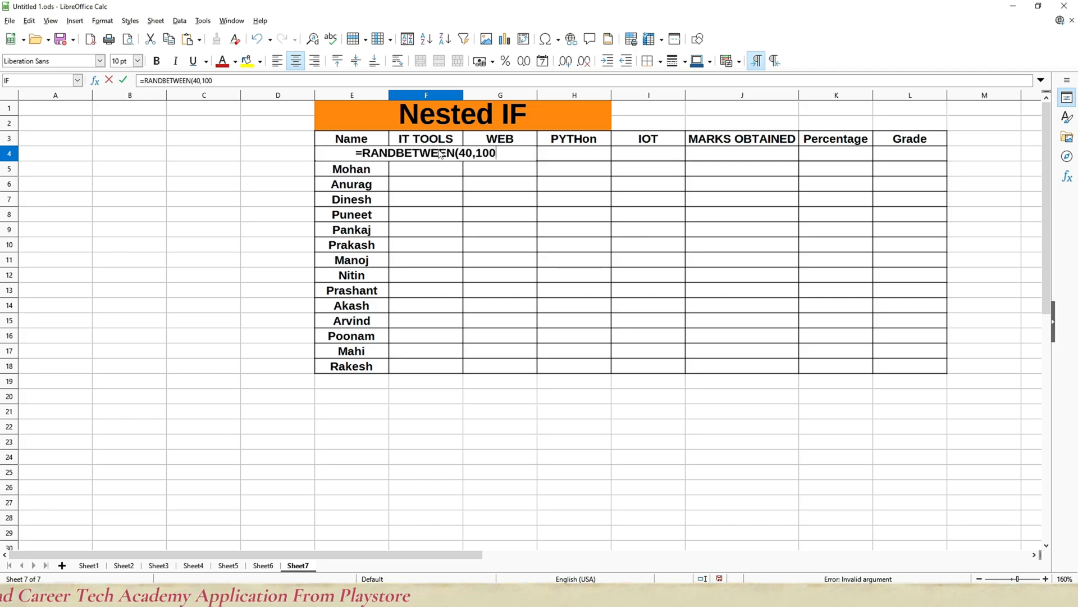
type(")")
key("Return")
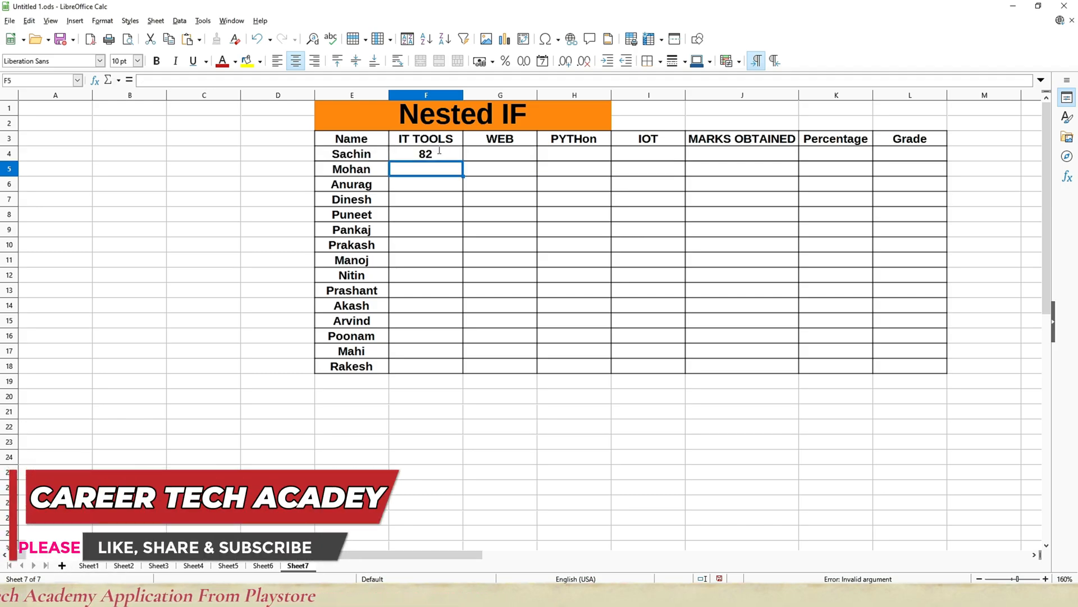
left_click(447, 158)
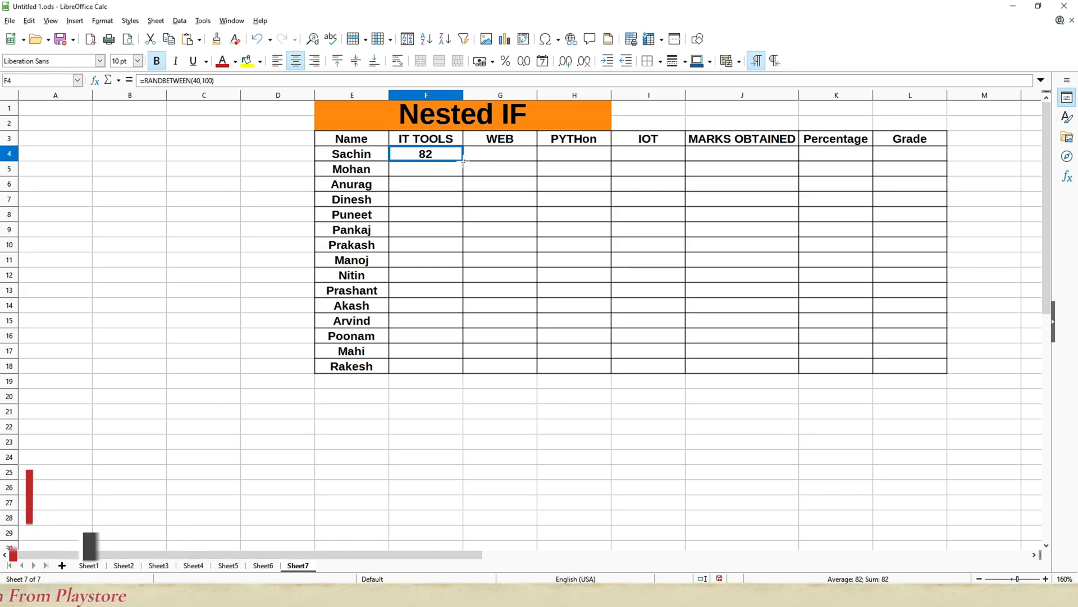
left_click_drag(470, 162, 686, 376)
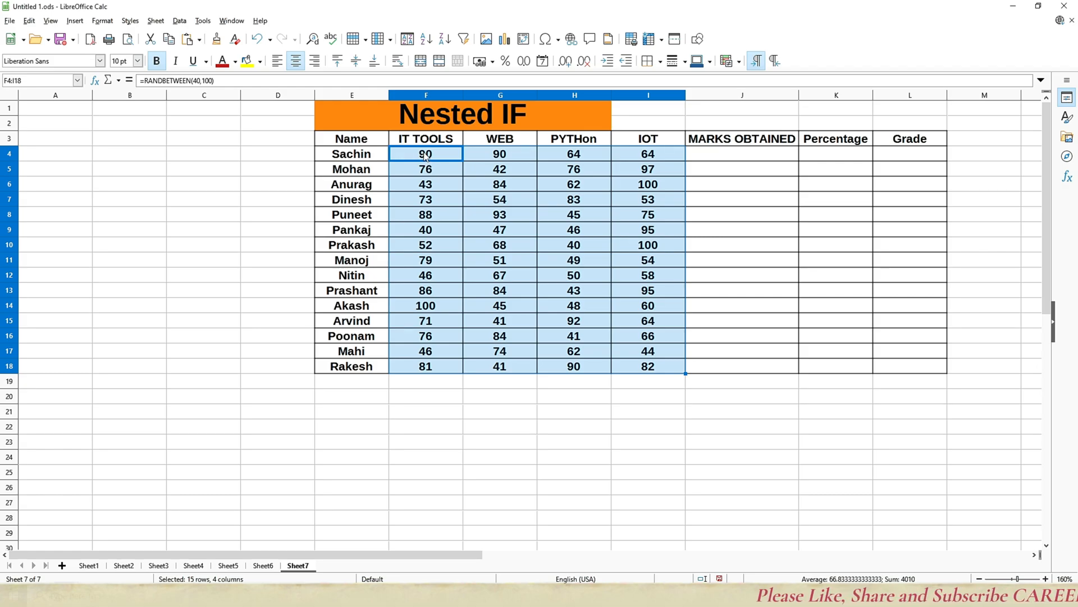
Step: Test whether the random marks recalculate by entering "as" in D4, and undo that entry
left_click(288, 155)
type("as")
key("Return")
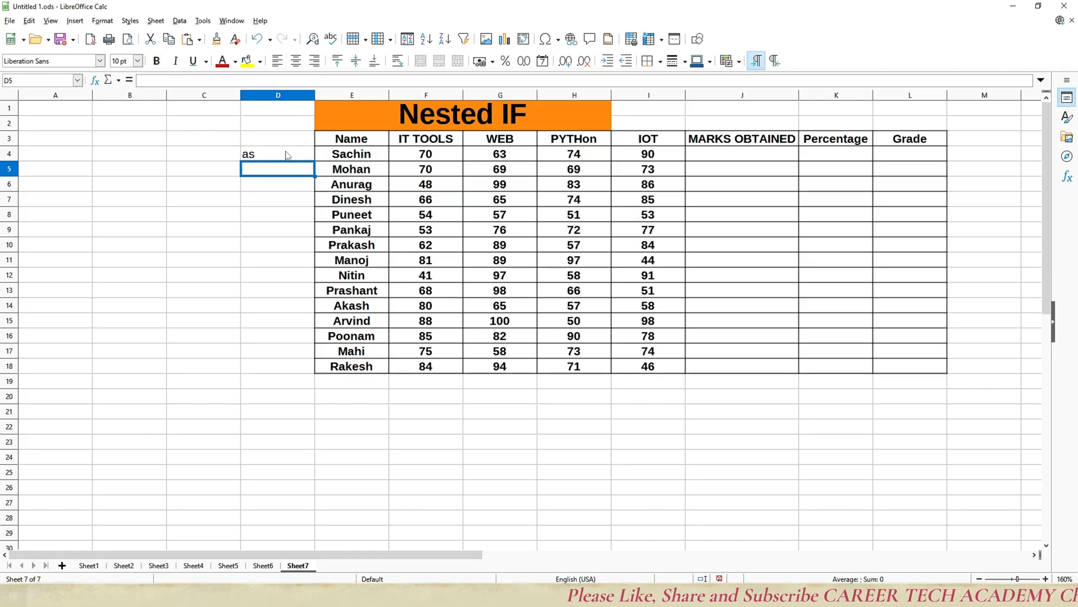
key("ctrl+z")
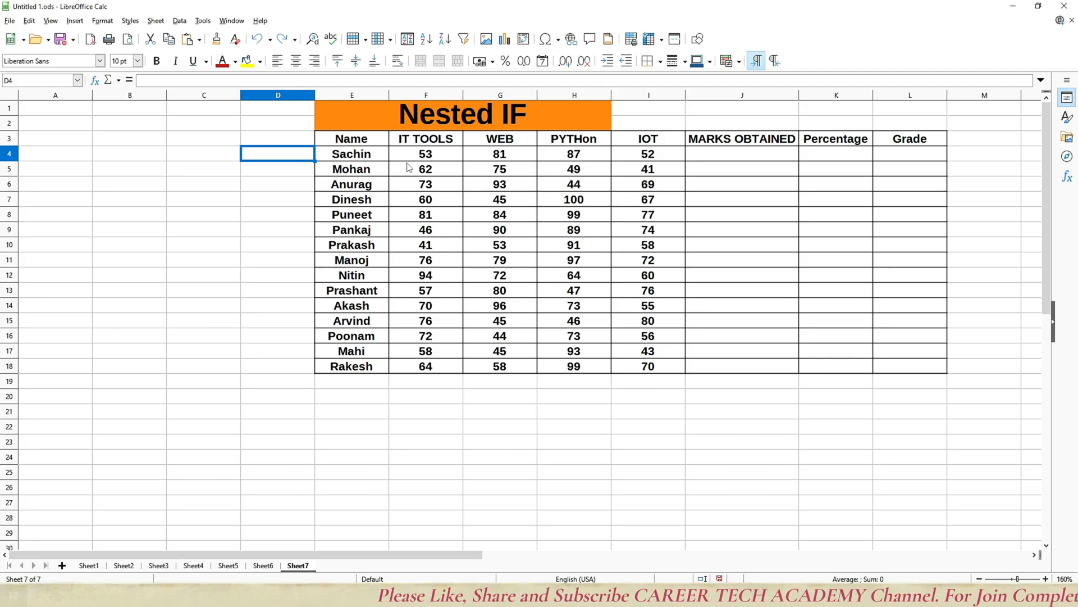
Step: Replace the random formulas in F4:I18 with fixed values by copying the range and pasting it over itself as numbers only
left_click_drag(410, 155, 636, 366)
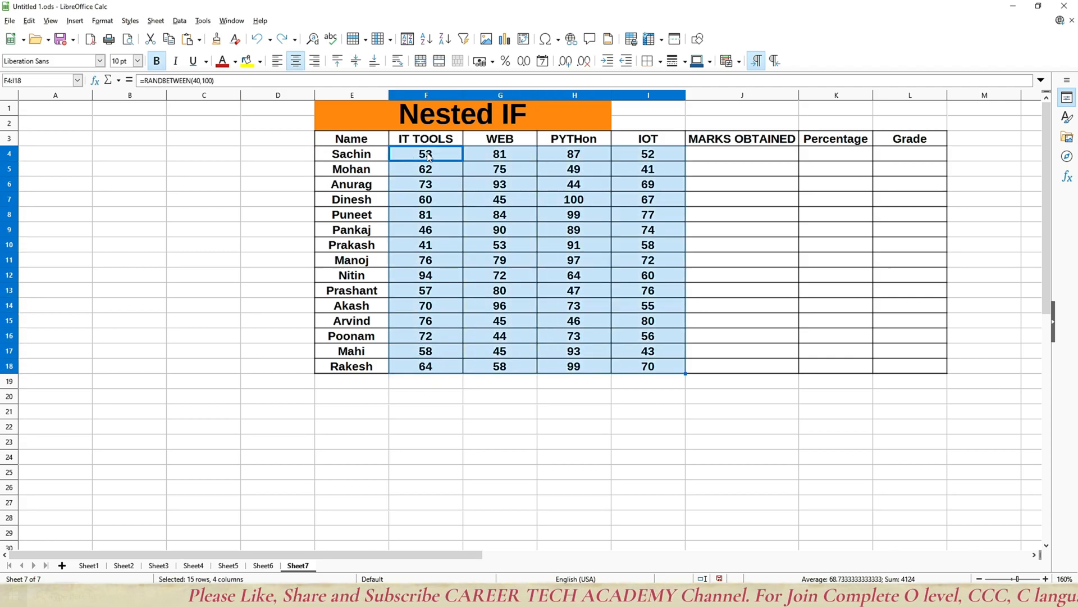
right_click(428, 153)
left_click(451, 174)
right_click(422, 154)
mouse_move(466, 202)
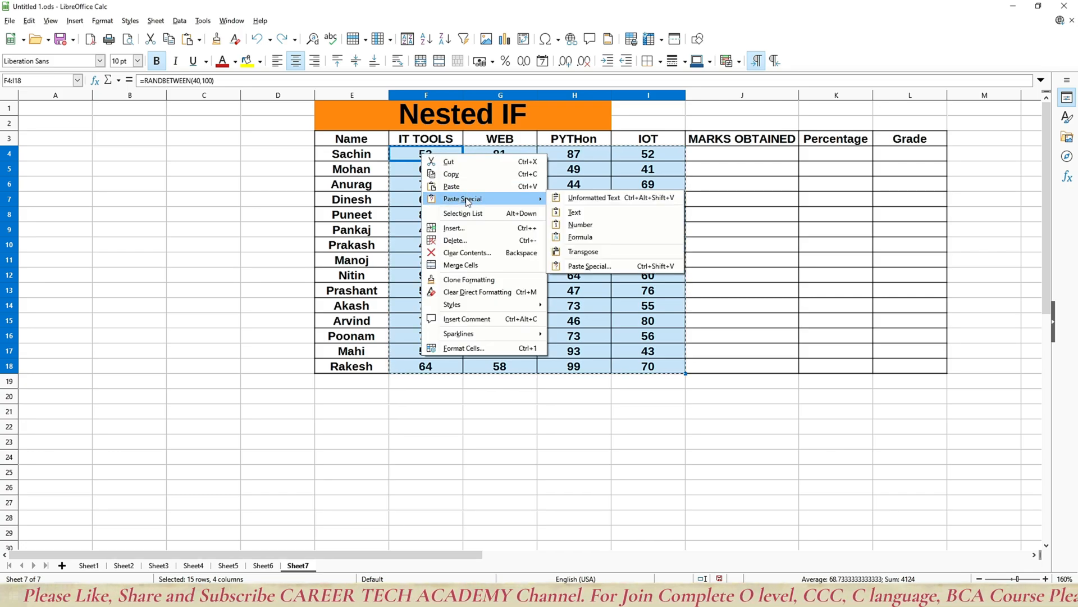
left_click(581, 224)
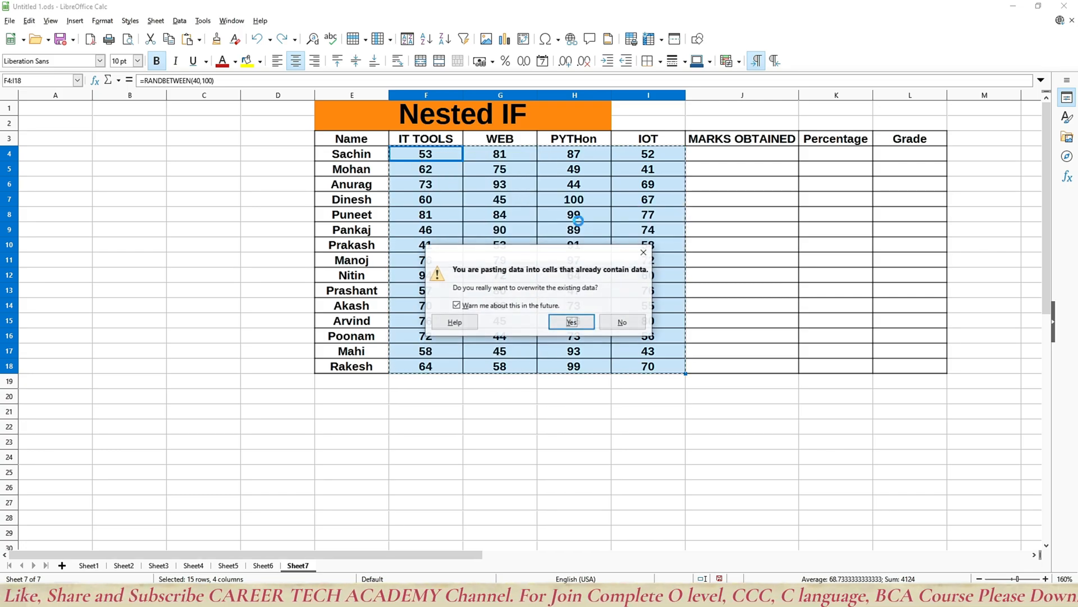
left_click(572, 321)
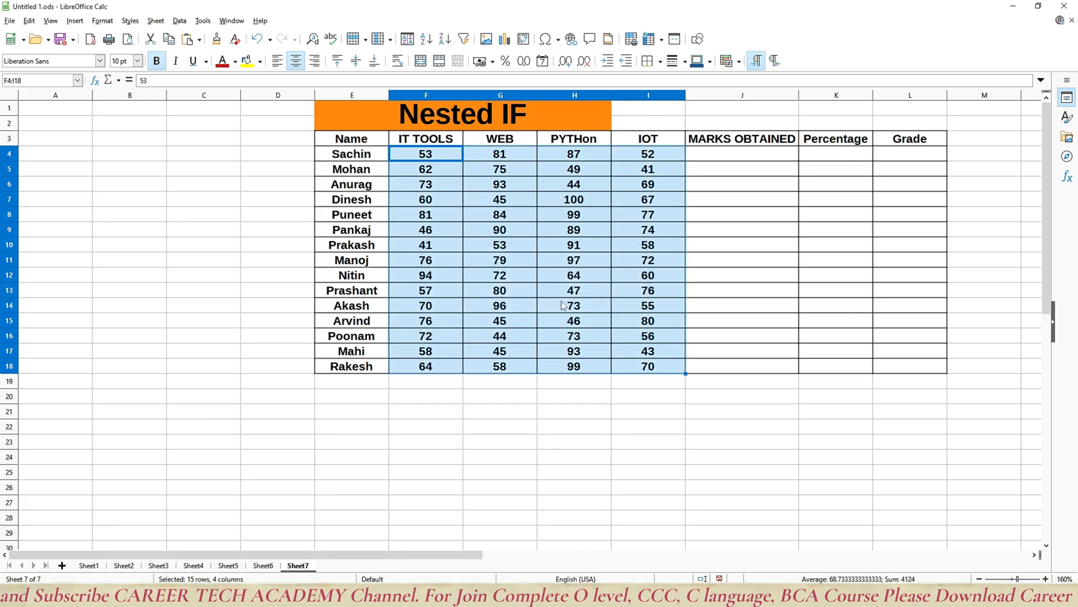
Step: Test that the marks stay fixed by entering "aa" in D4, and delete that test entry
key("ctrl+c")
left_click(496, 155)
left_click(273, 156)
type("aa")
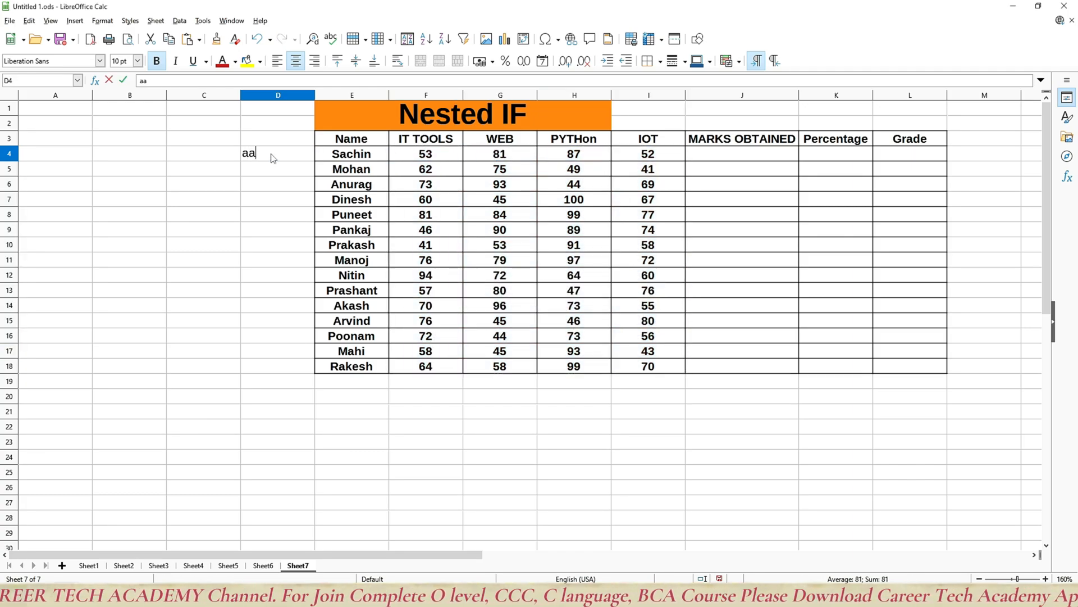
key("Return")
left_click(273, 157)
key("Delete")
Step: Total the four subject marks in J4 with =SUM(F4:I4) and fill the MARKS OBTAINED column down to row 18
key("Right")
key("Right")
key("Right")
key("Right")
key("Right")
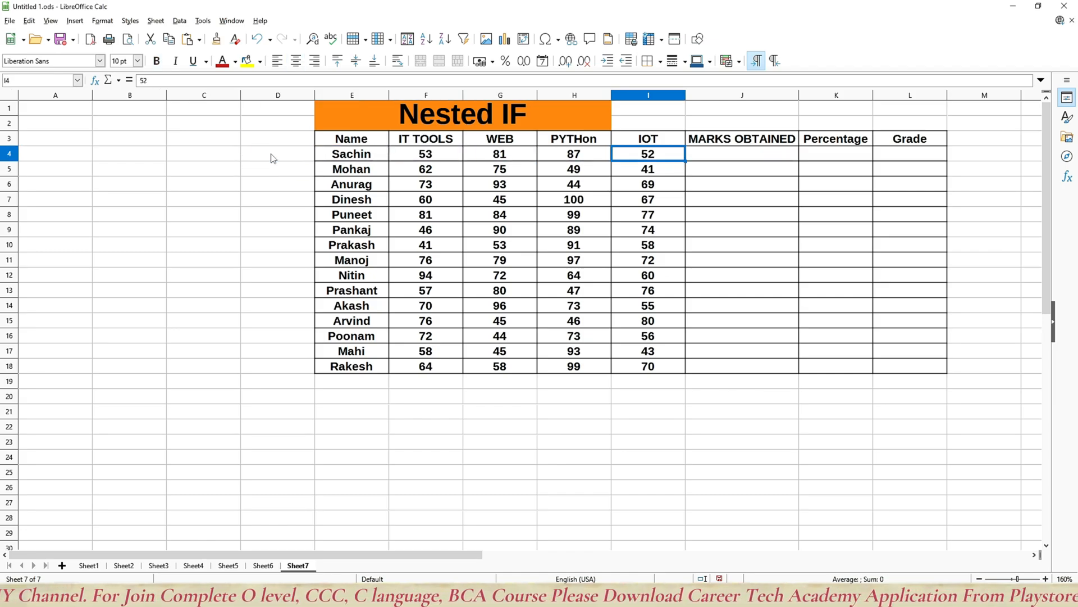
key("Right")
type("=sum(")
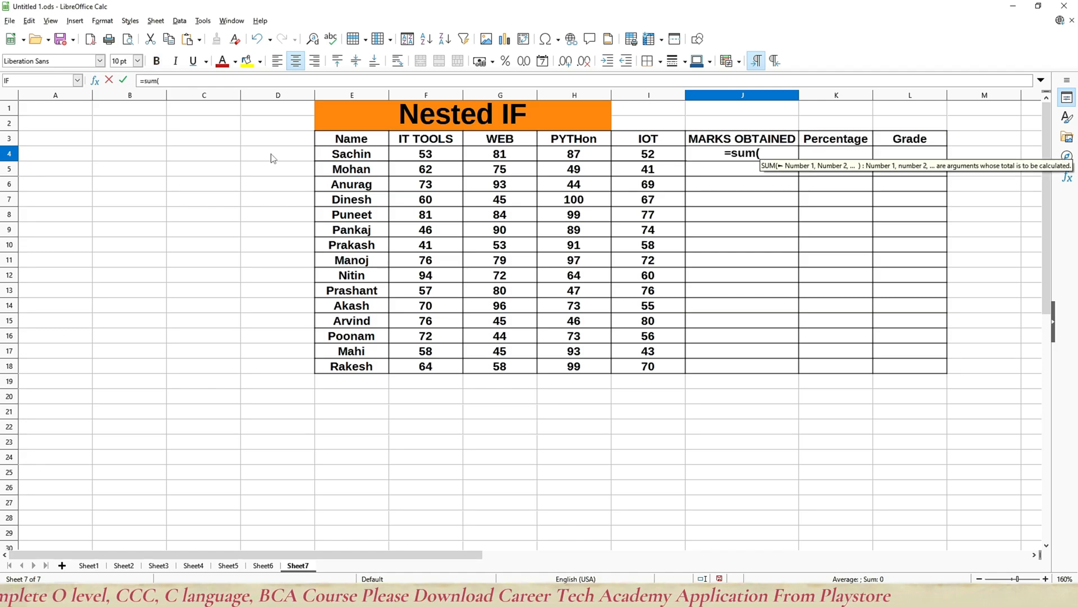
left_click_drag(412, 155, 644, 158)
key("Return")
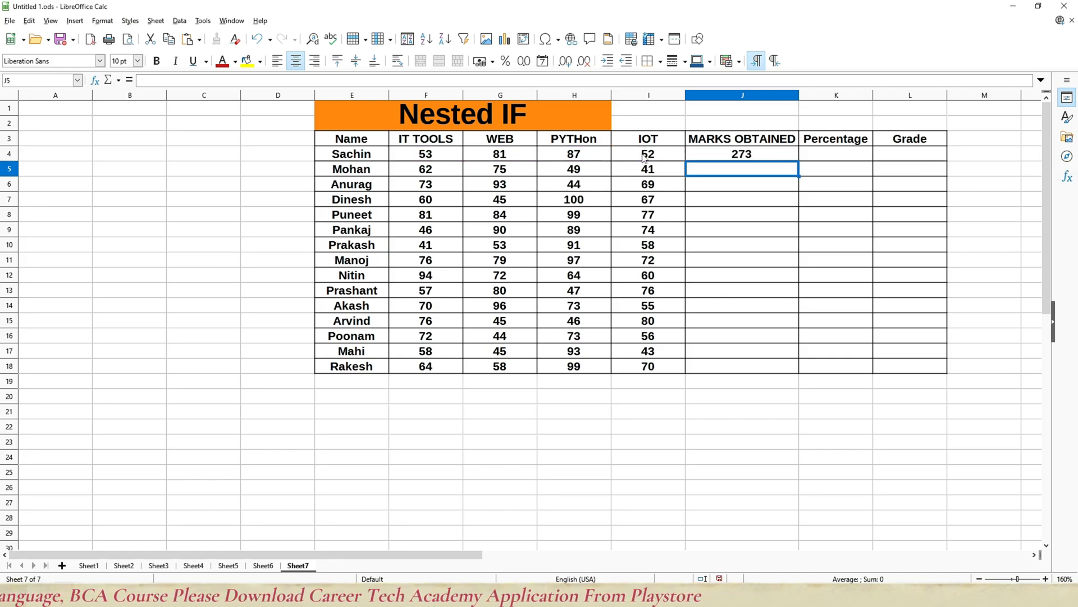
left_click(771, 161)
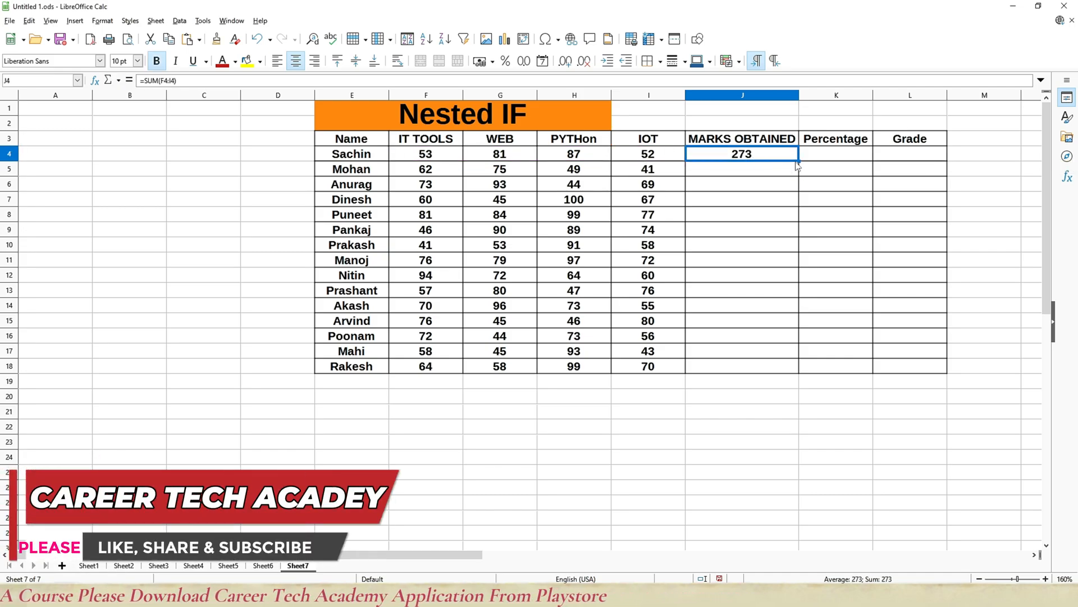
double_click(799, 161)
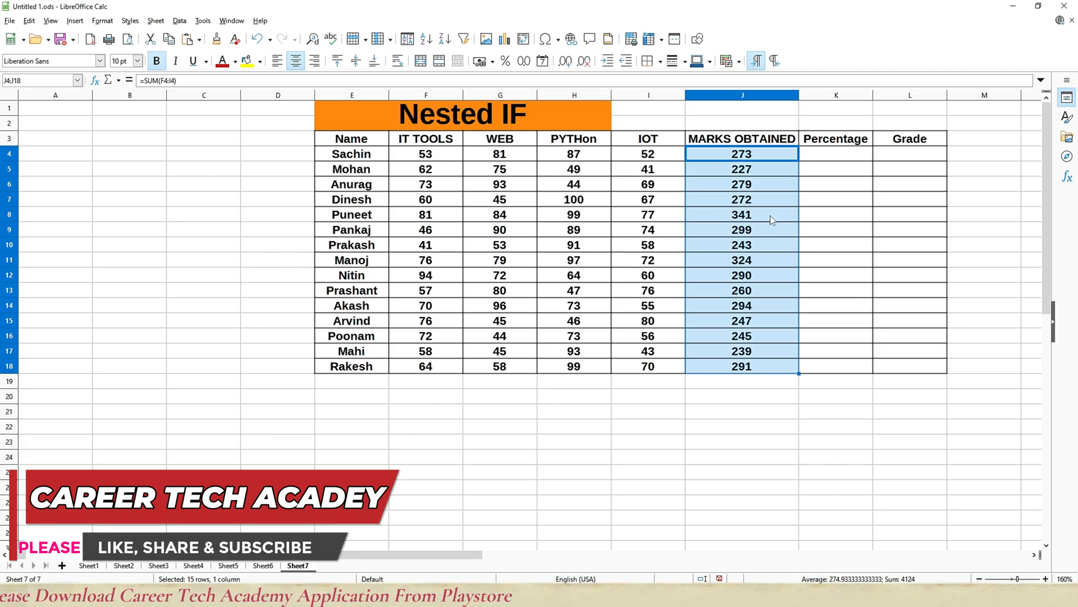
Step: Calculate the percentage in K4 with =J4/4 and fill the Percentage column down to row 18
left_click(851, 159)
type("=")
key("Left")
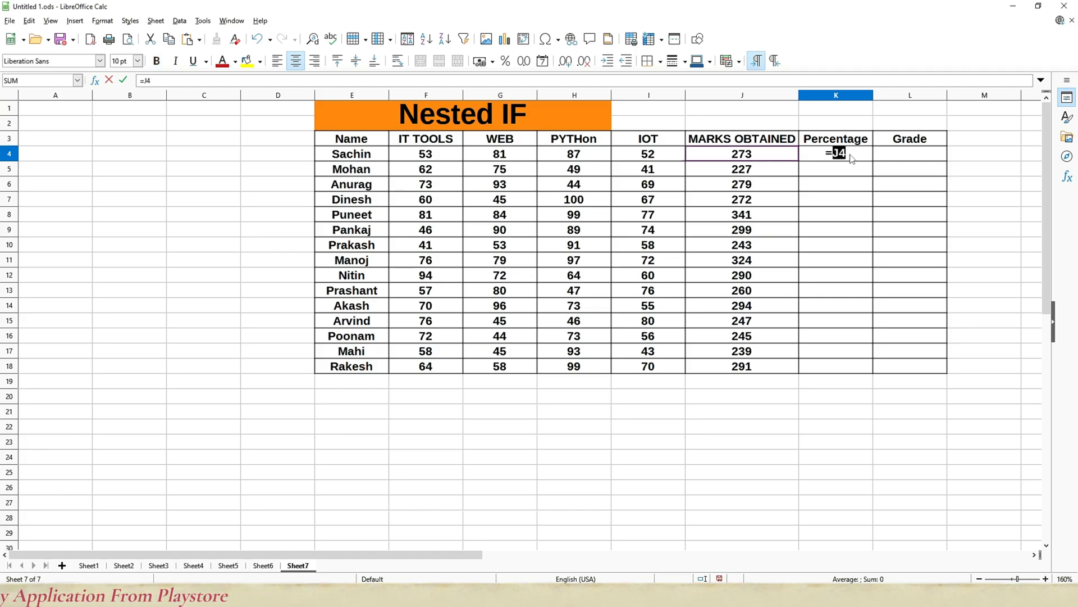
type("/4")
key("Return")
left_click(851, 158)
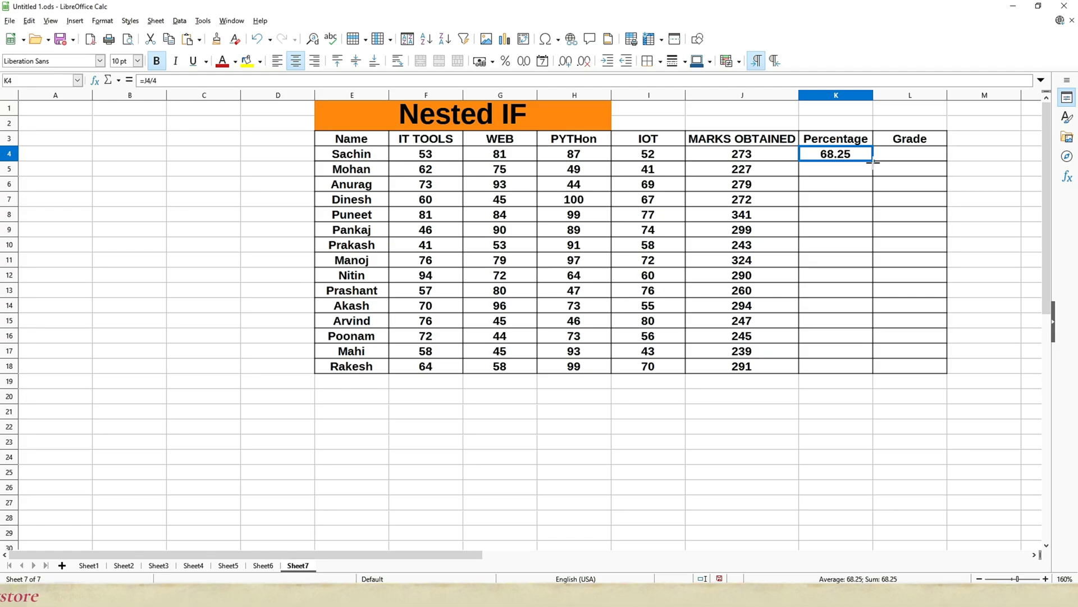
double_click(874, 161)
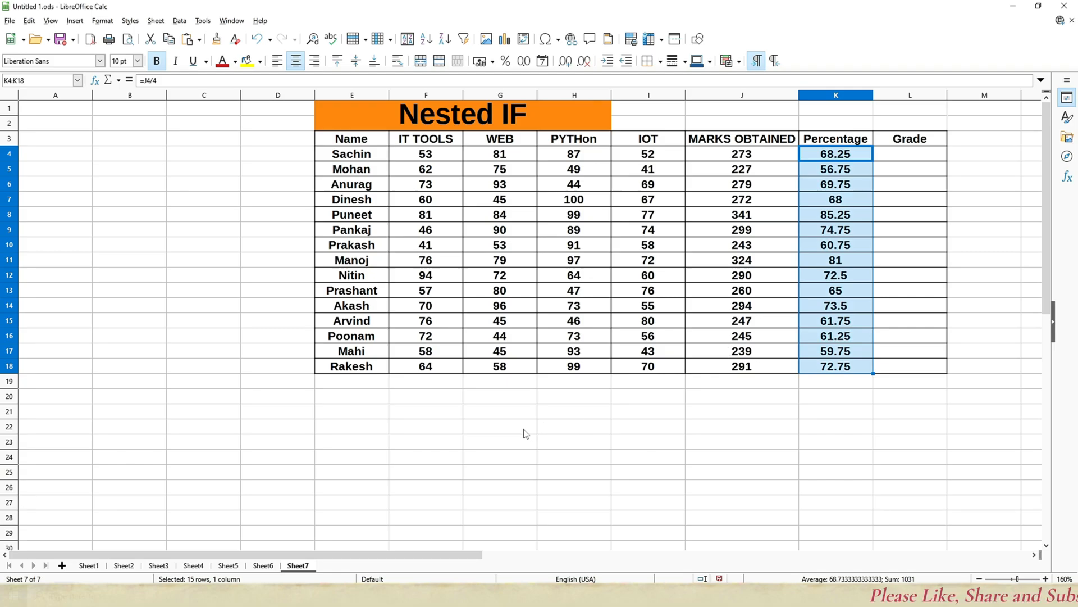
Step: Enter the headings Grade in F20 and Percentage in G20 below the marks table
left_click(456, 400)
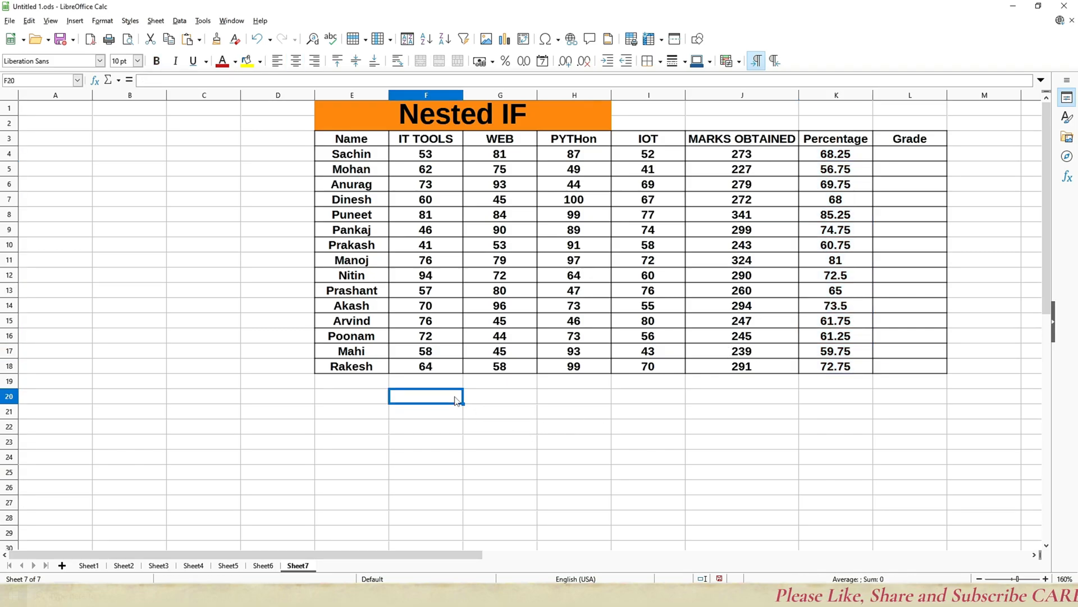
type("Grade")
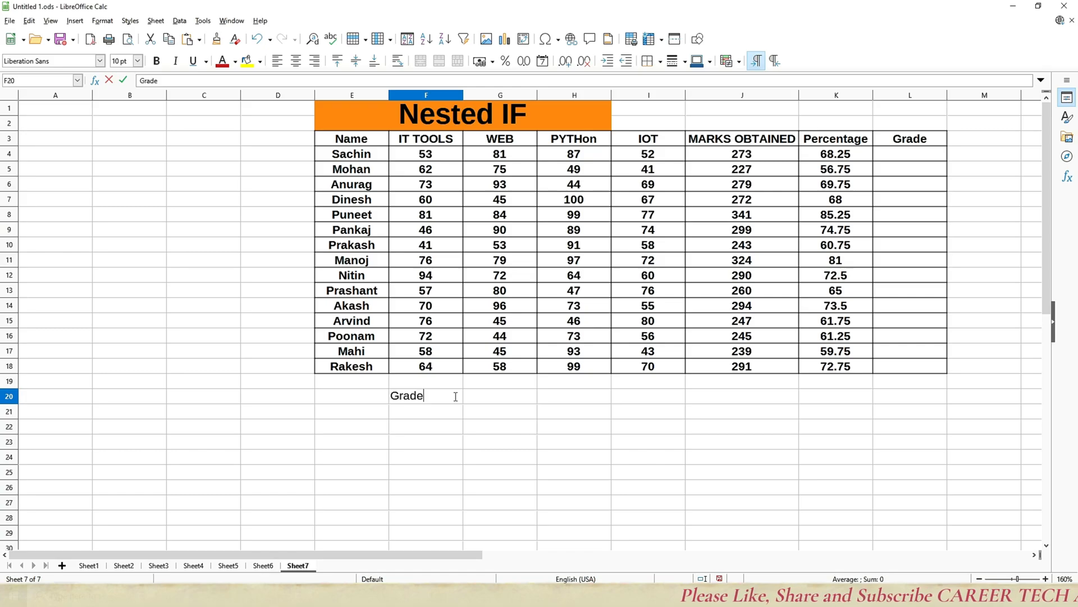
key("Tab")
type("Pe")
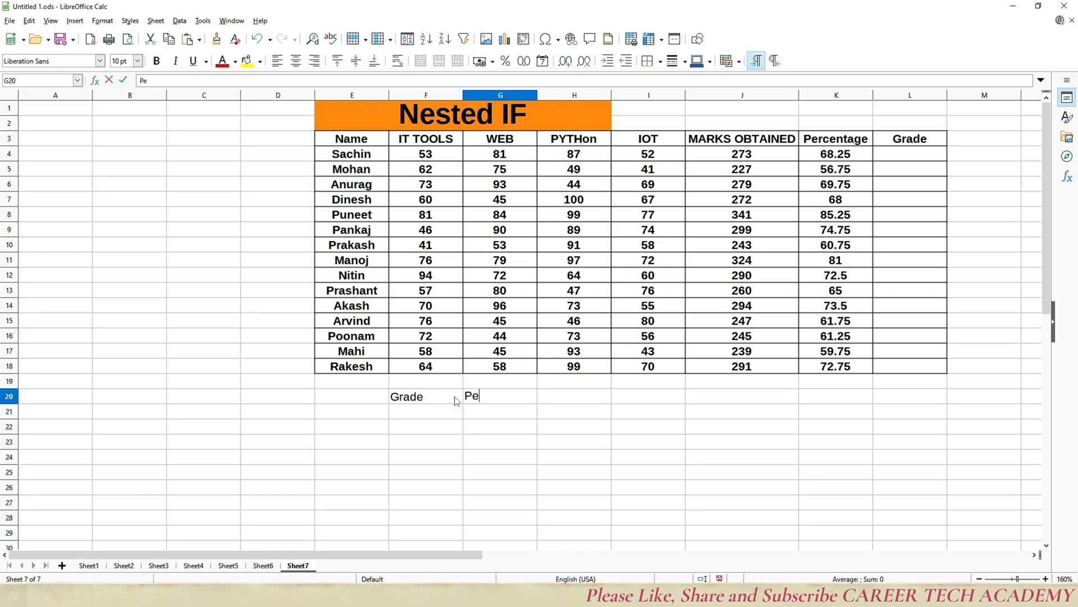
type("rcentage")
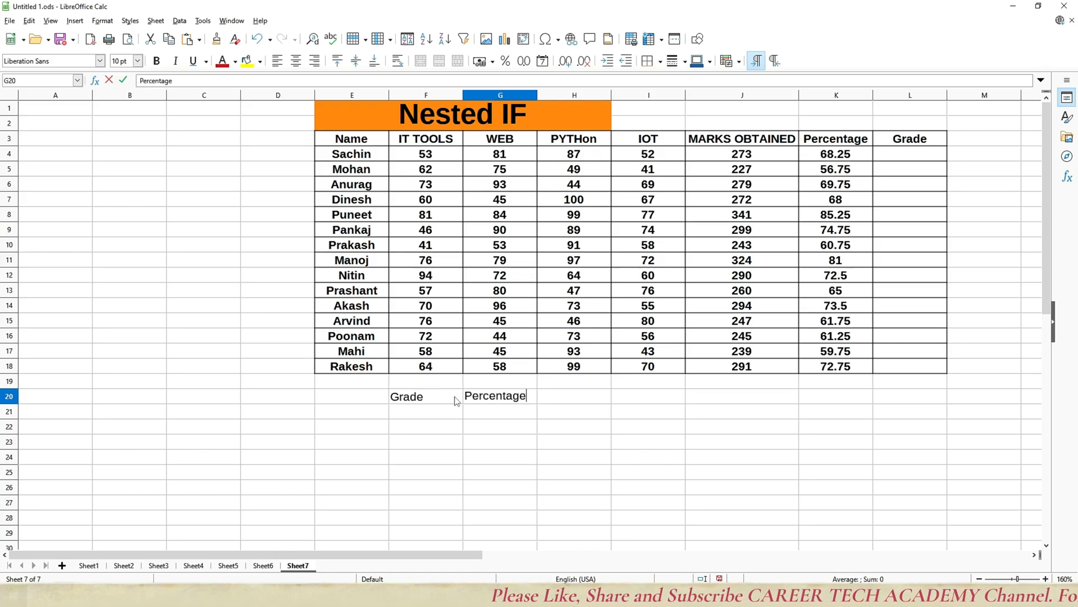
key("Return")
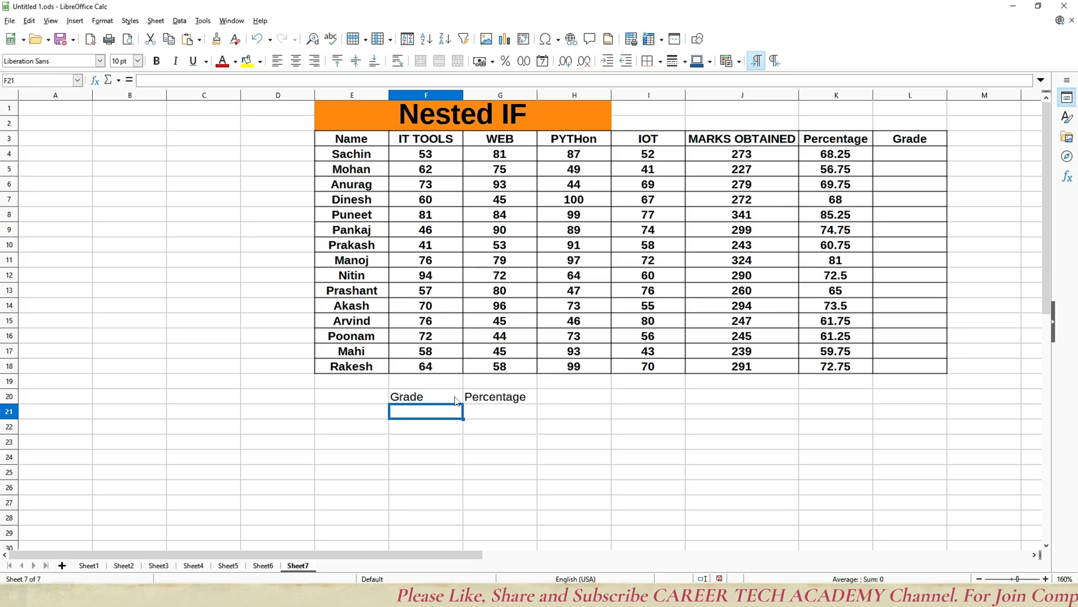
Step: Fill in the first two grade rows in F21:G22: A with 90-100 and B with 75-89
type("A")
key("Tab")
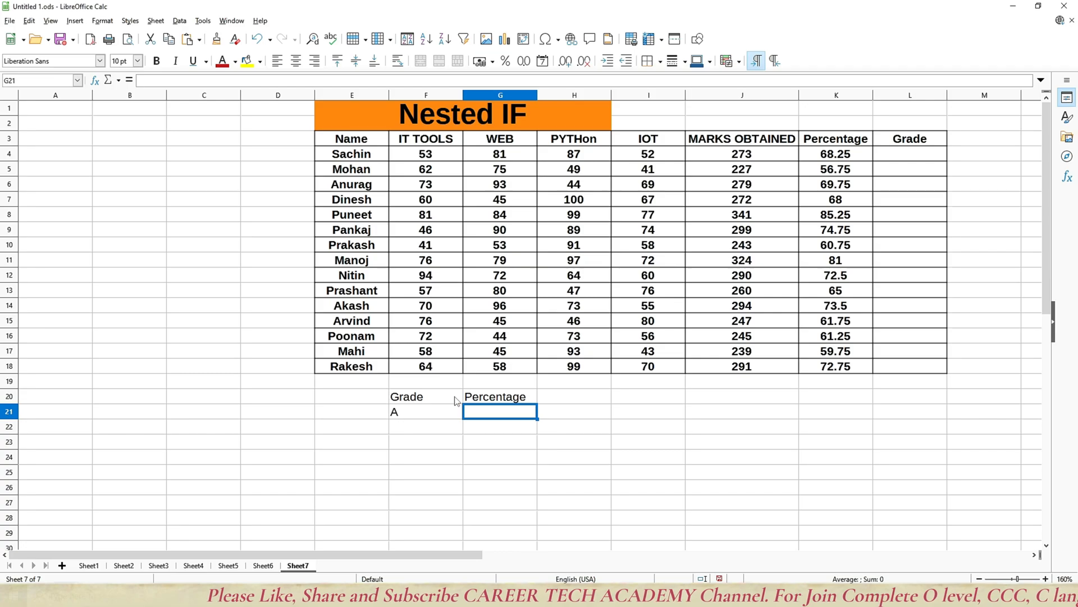
type("9")
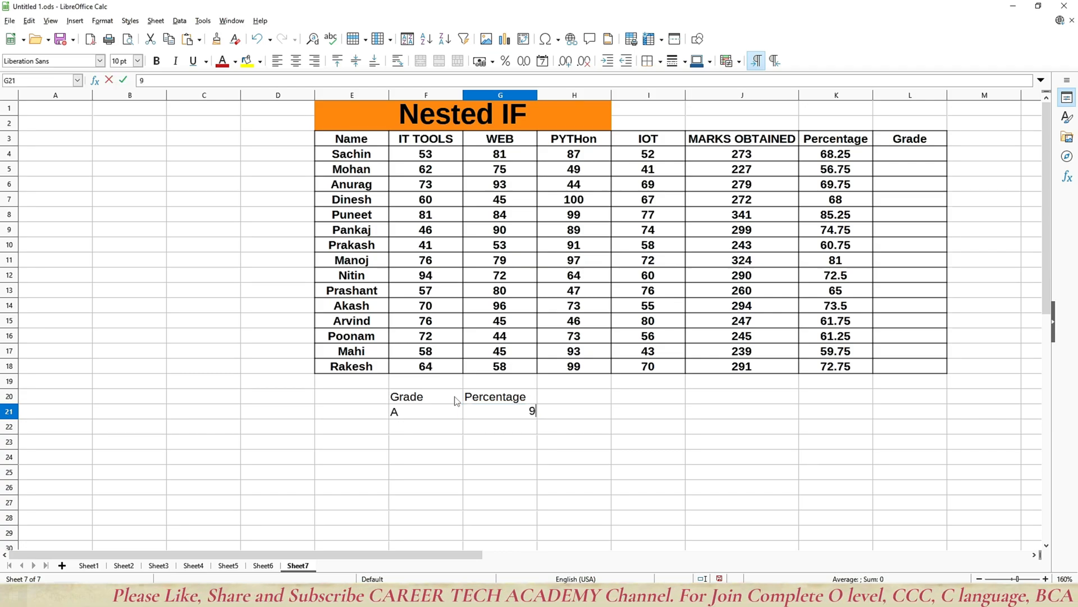
type("0-100")
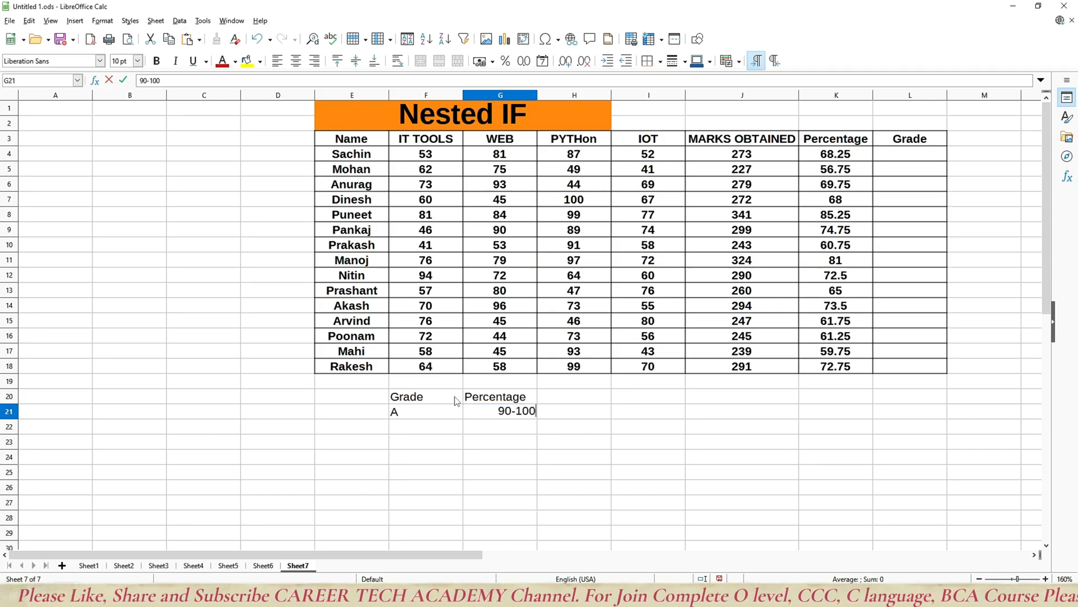
key("Return")
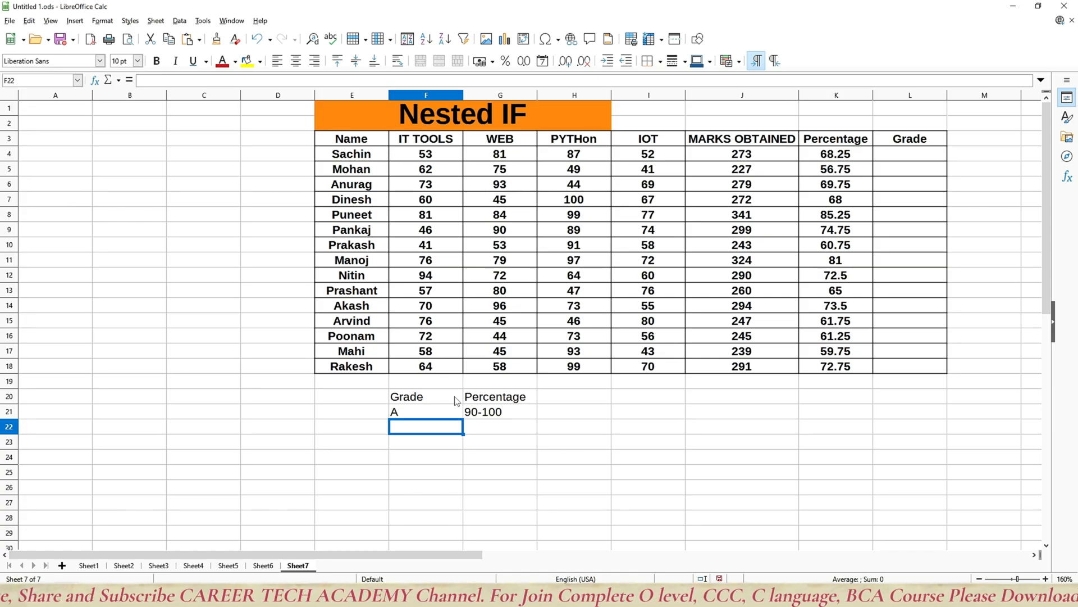
type("B")
key("Tab")
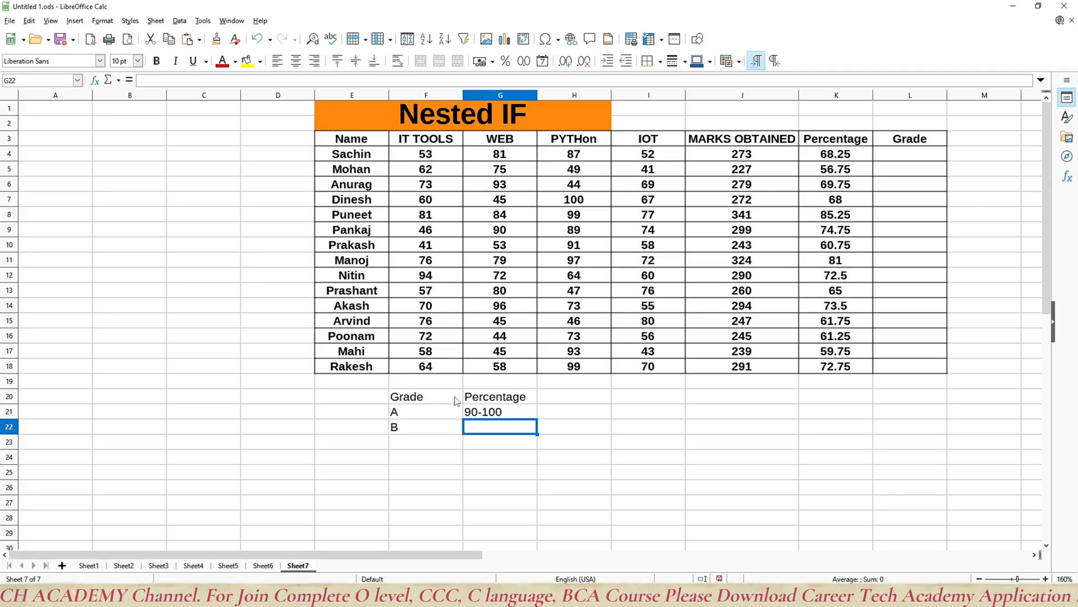
type("7")
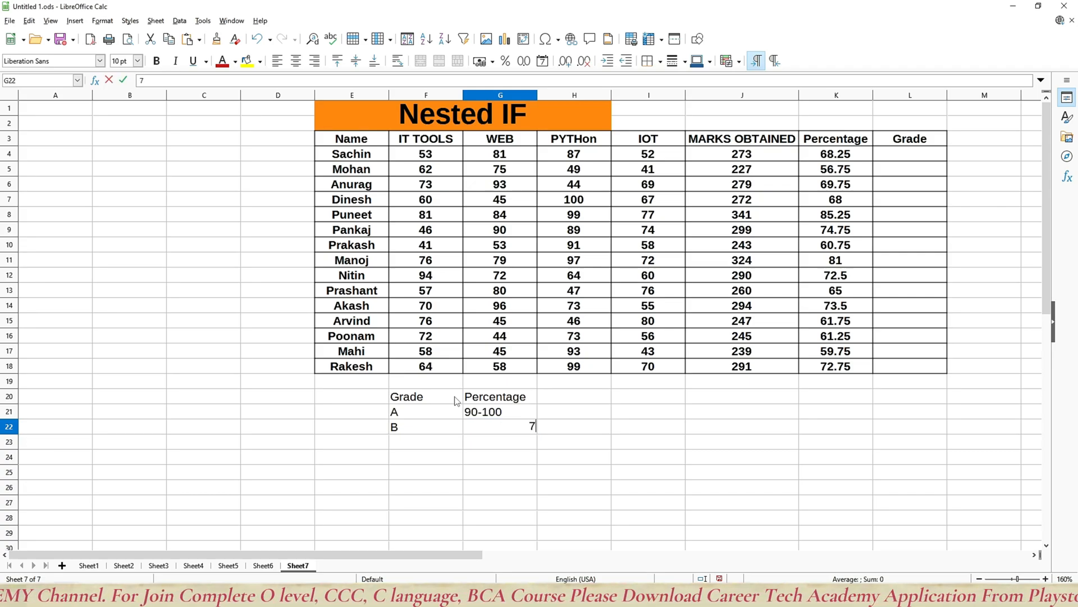
type("5-89")
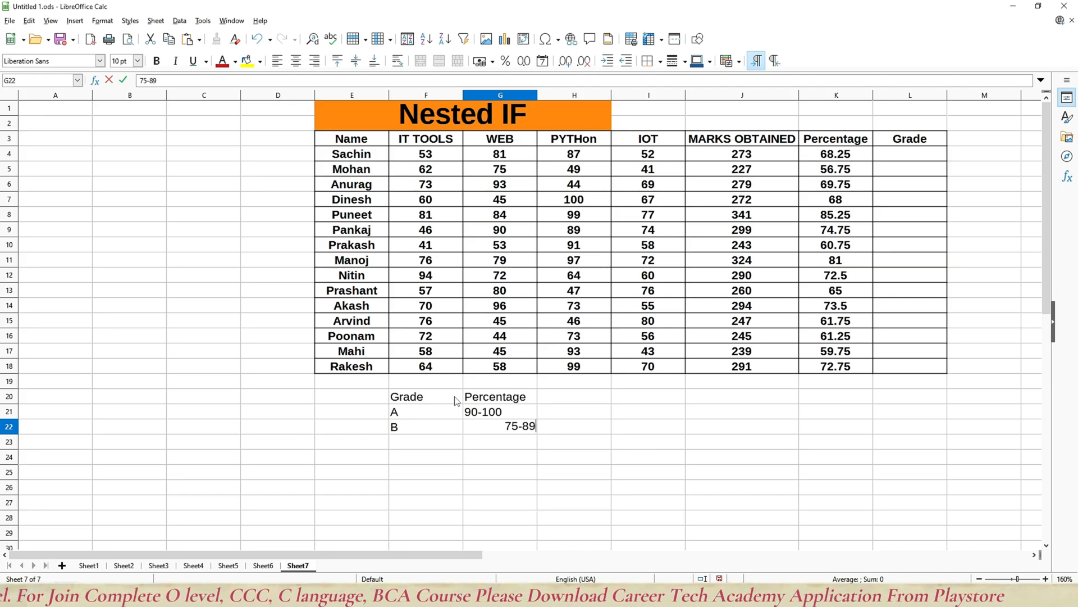
key("Tab")
Step: Add grade C in F23 with the percentage range 60-74 in G23
key("Down")
key("Left")
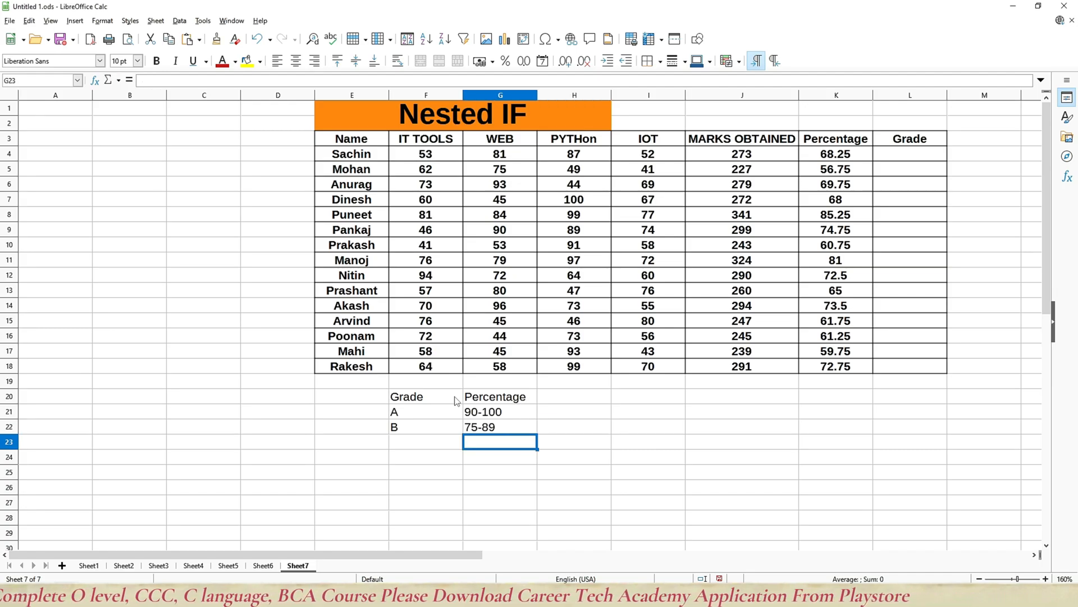
key("Left")
type("C")
key("Tab")
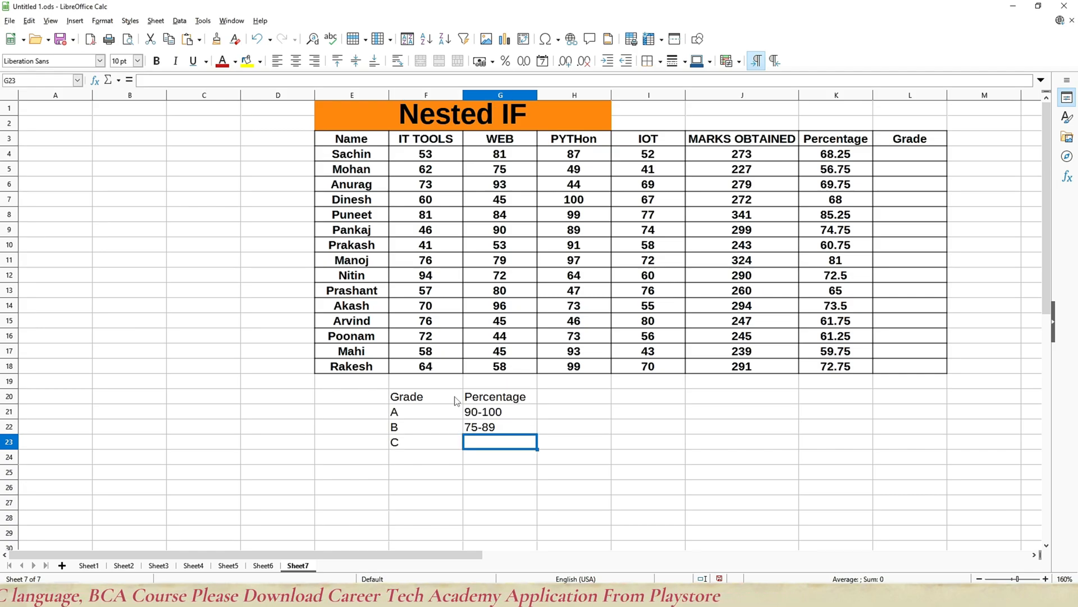
type("60-75")
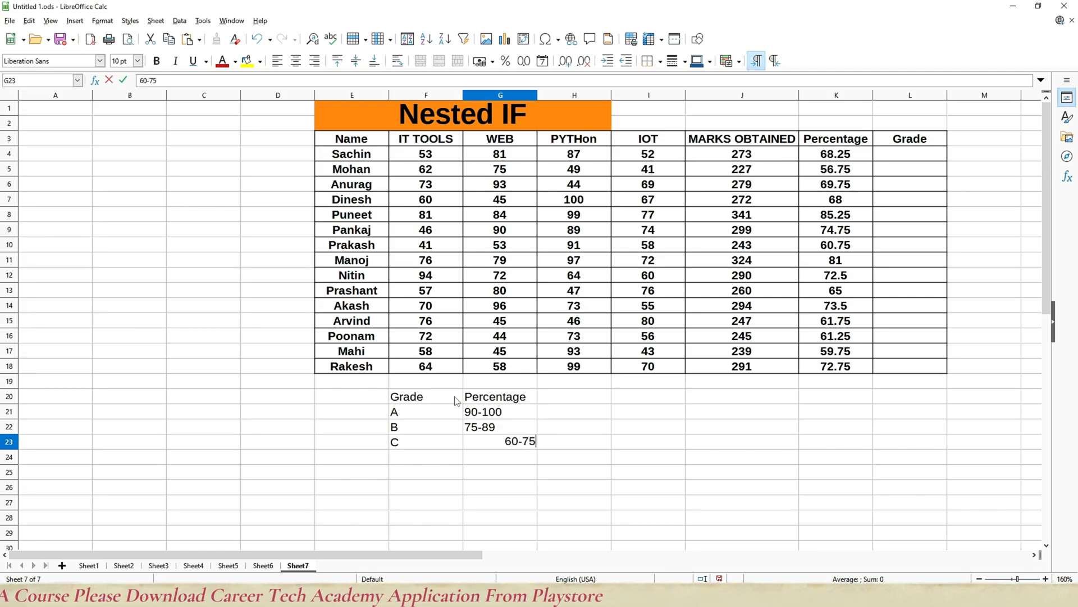
key("BackSpace")
type("4")
key("Return")
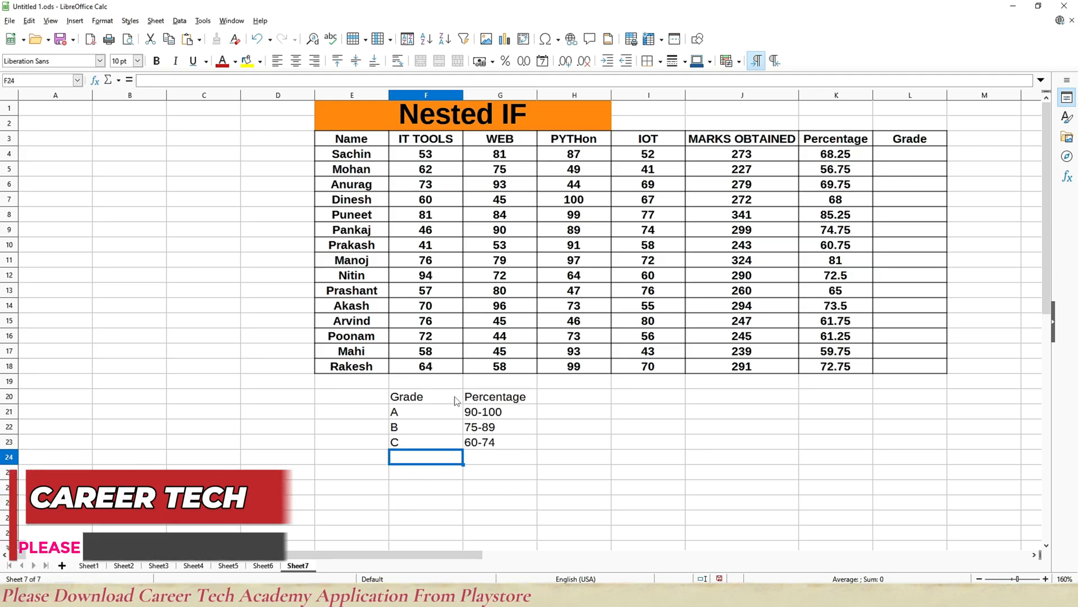
Step: Complete the grade table in F24:G25 with D for 50-59 and F for Below 50
type("D")
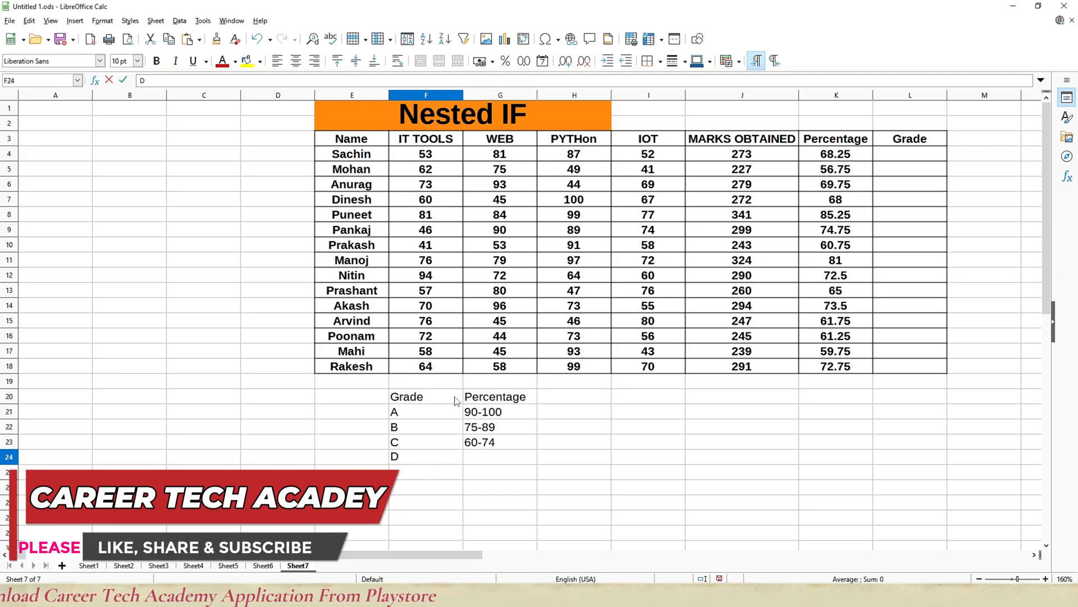
key("Tab")
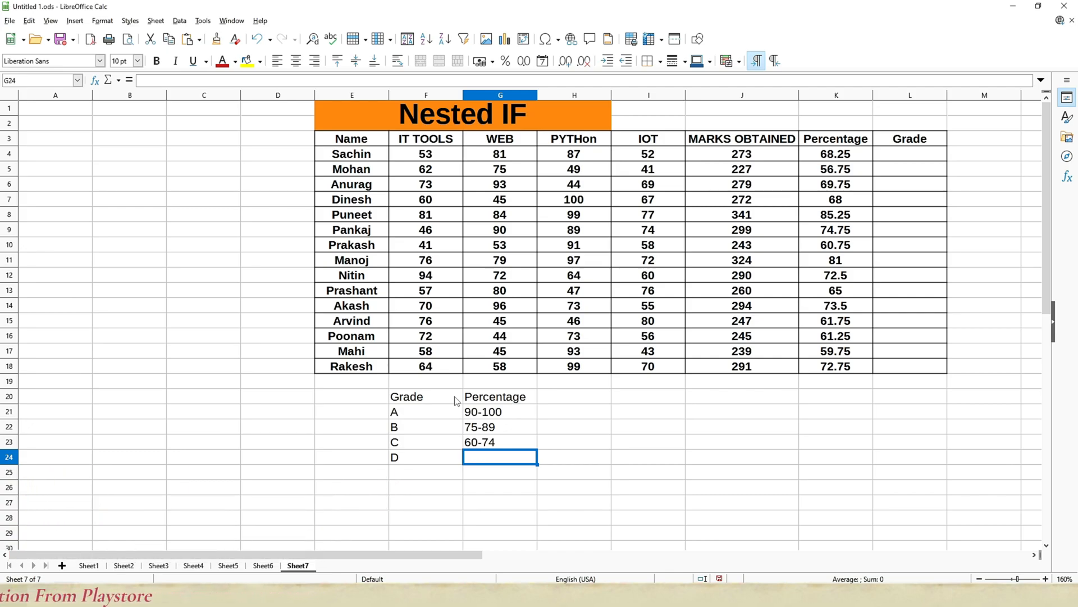
type("50")
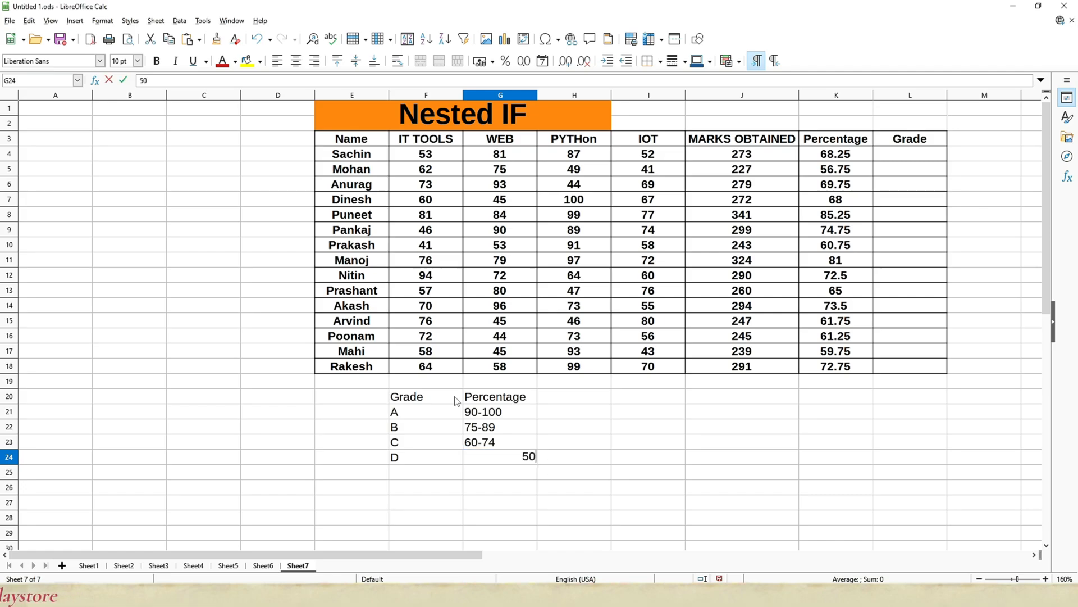
type("-59")
key("Return")
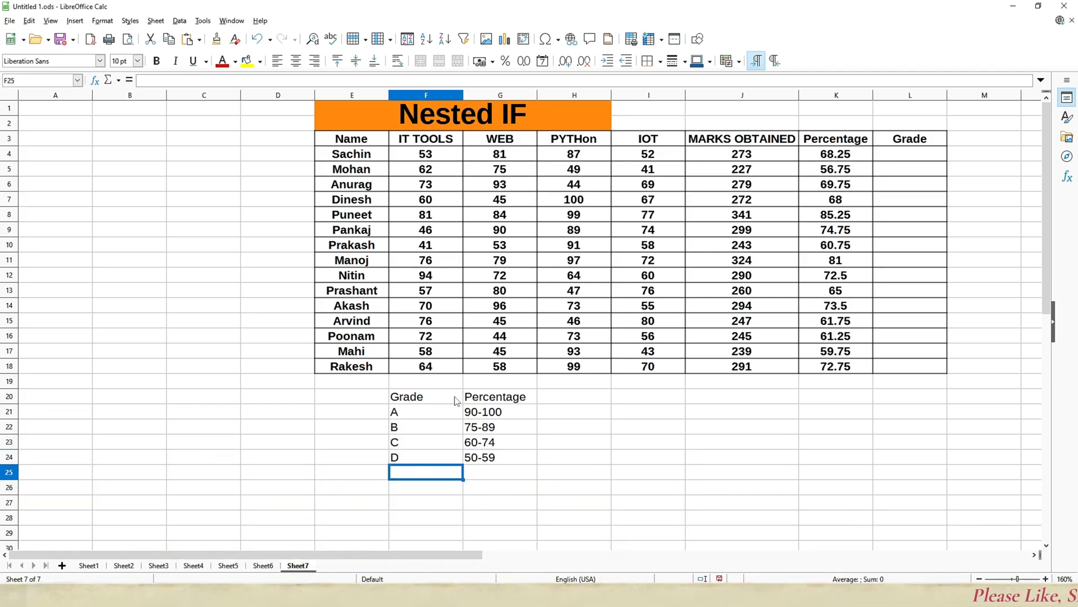
type("F")
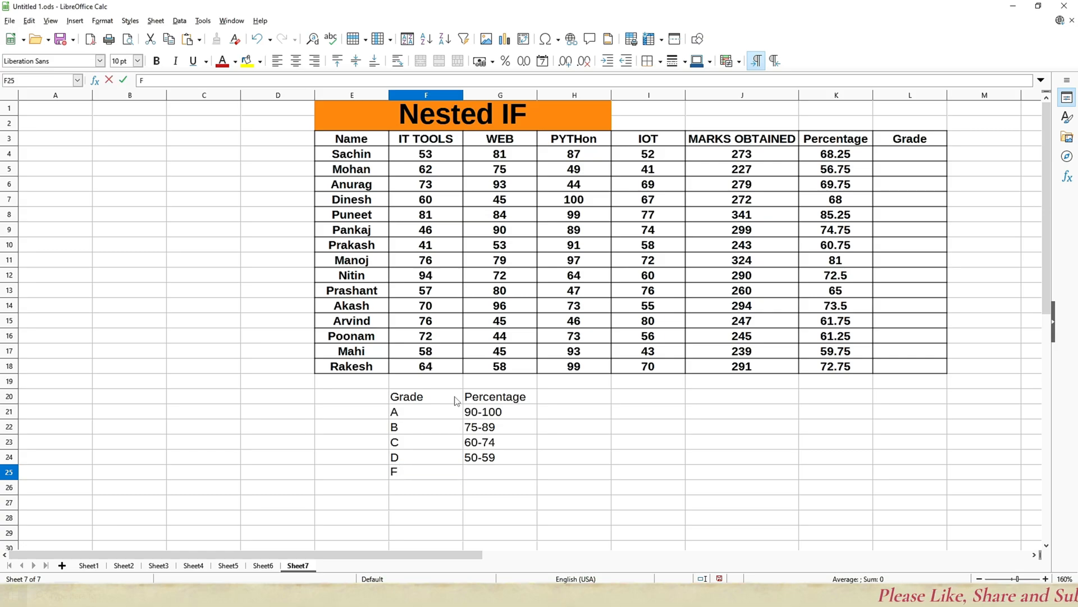
key("Tab")
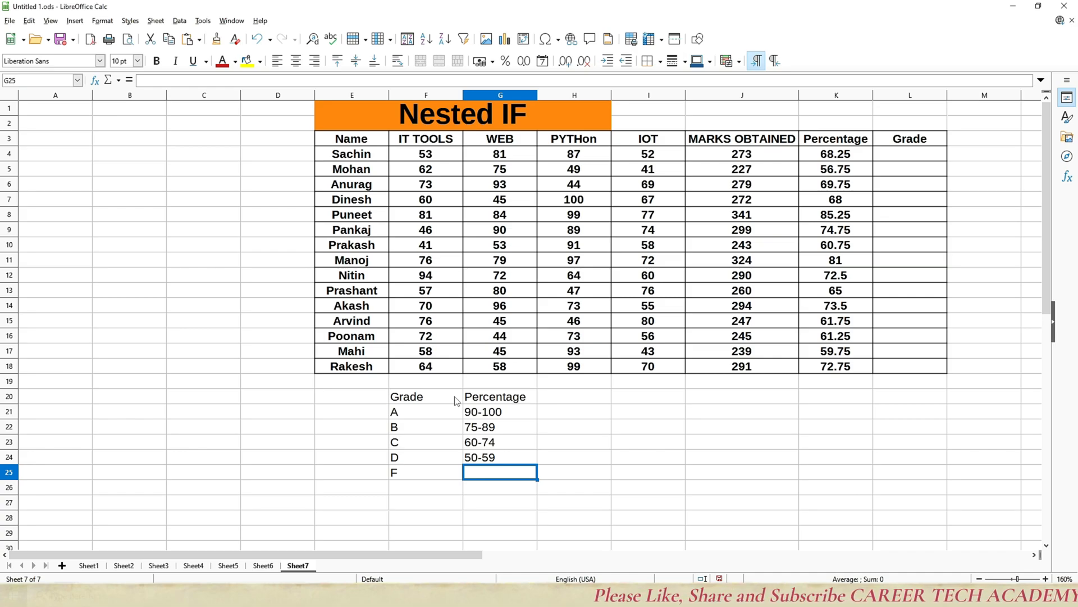
type("2")
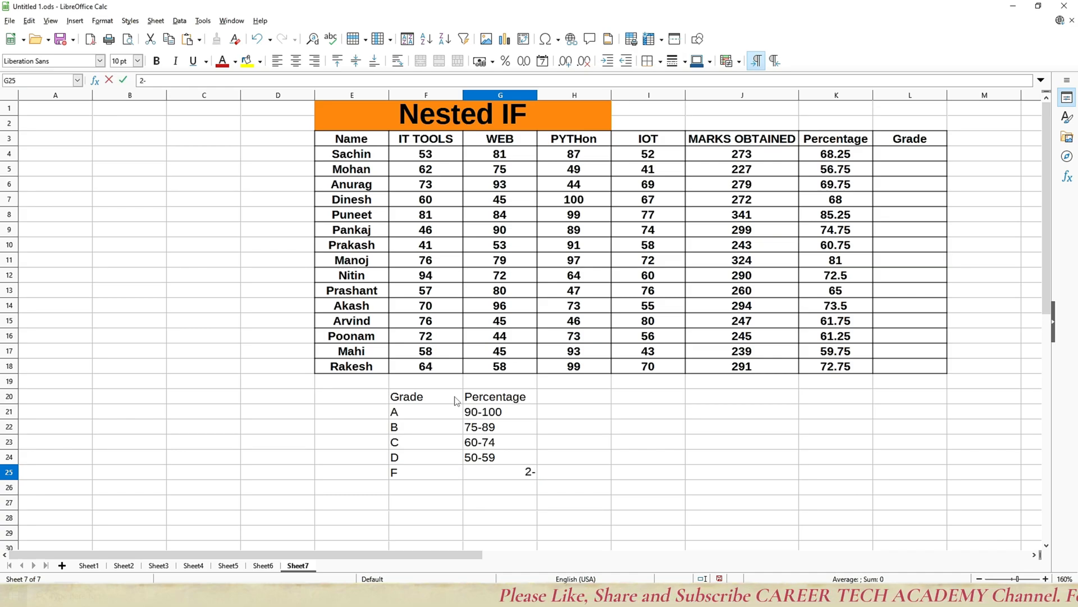
key("BackSpace")
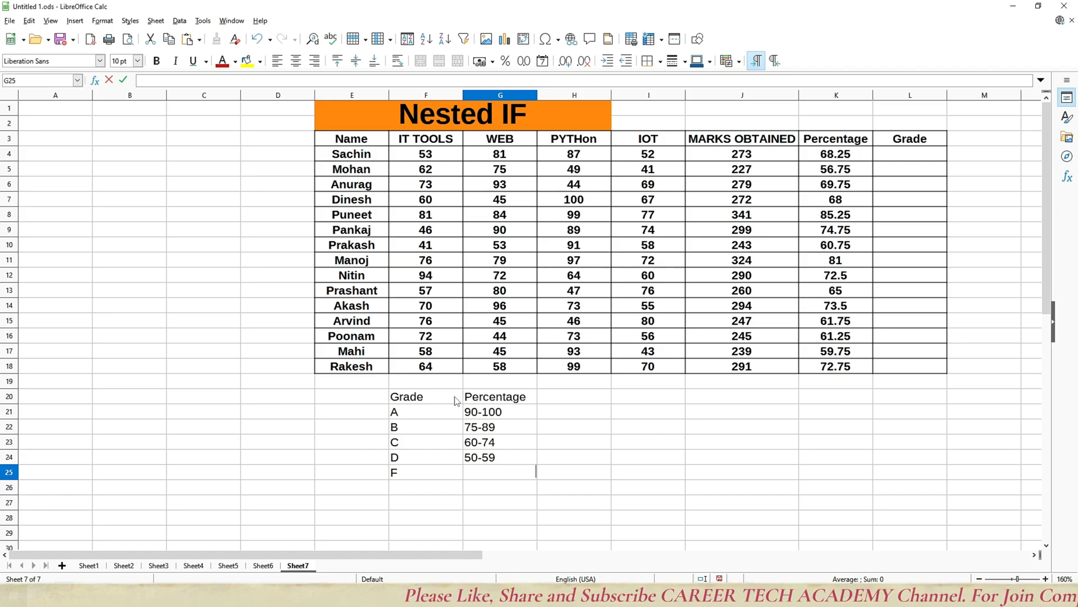
type("belo")
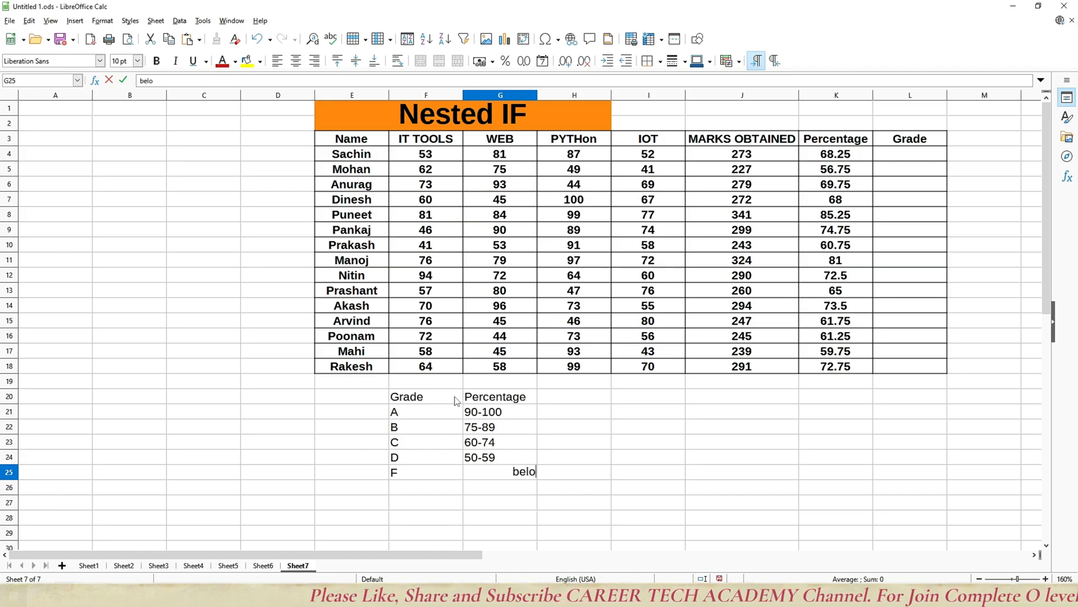
type("w 50")
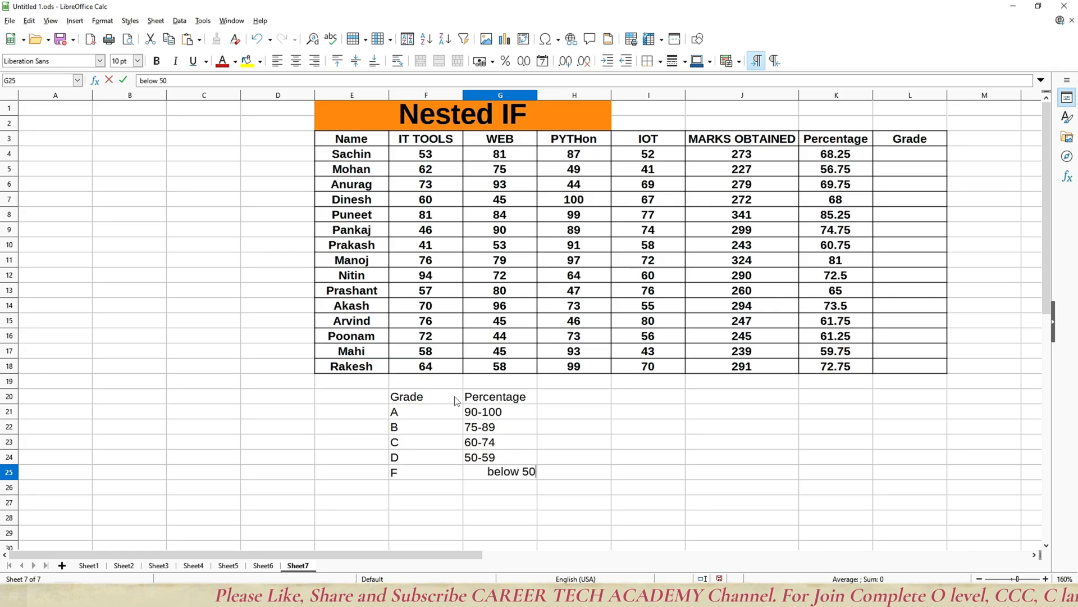
key("Tab")
key("Up")
key("Up")
key("Up")
key("Up")
key("Up")
key("Up")
key("Up")
key("Up")
key("Up")
key("Up")
key("Up")
key("Up")
key("Up")
key("Up")
key("Up")
key("Up")
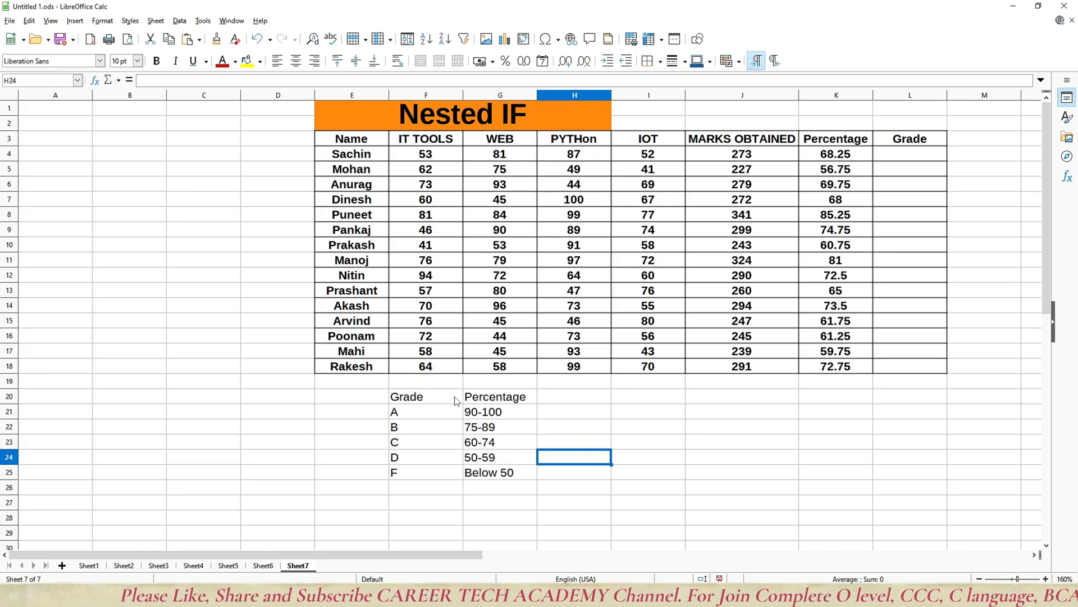
key("Right")
key("Right")
key("Right")
key("Right")
key("Up")
key("Up")
key("Up")
key("Up")
key("Up")
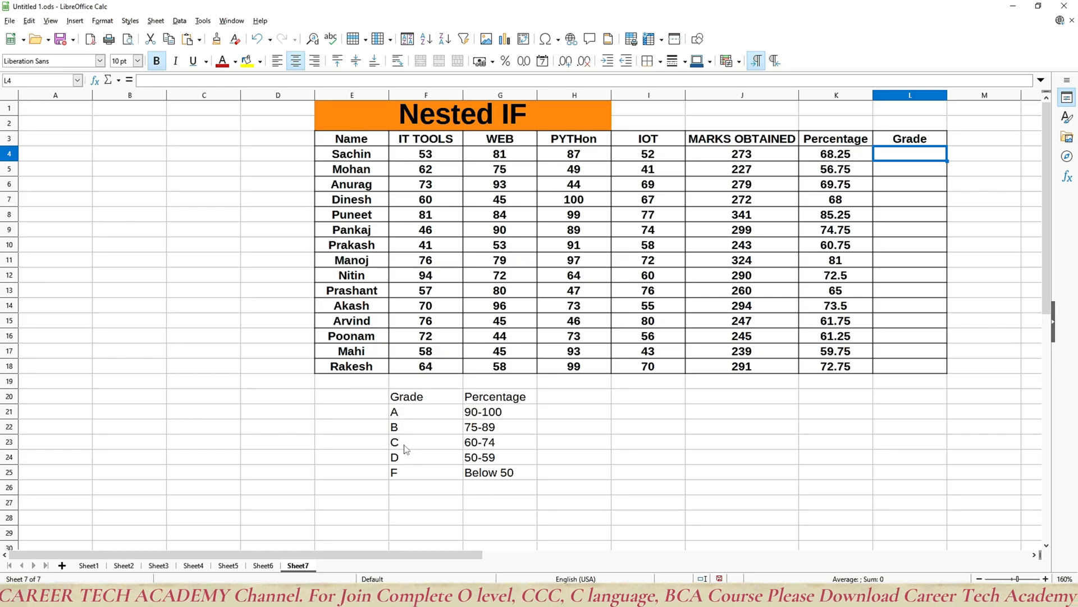
Step: Format the grade table F20:G25 as bold and centred with borders around every cell
left_click_drag(434, 397, 499, 474)
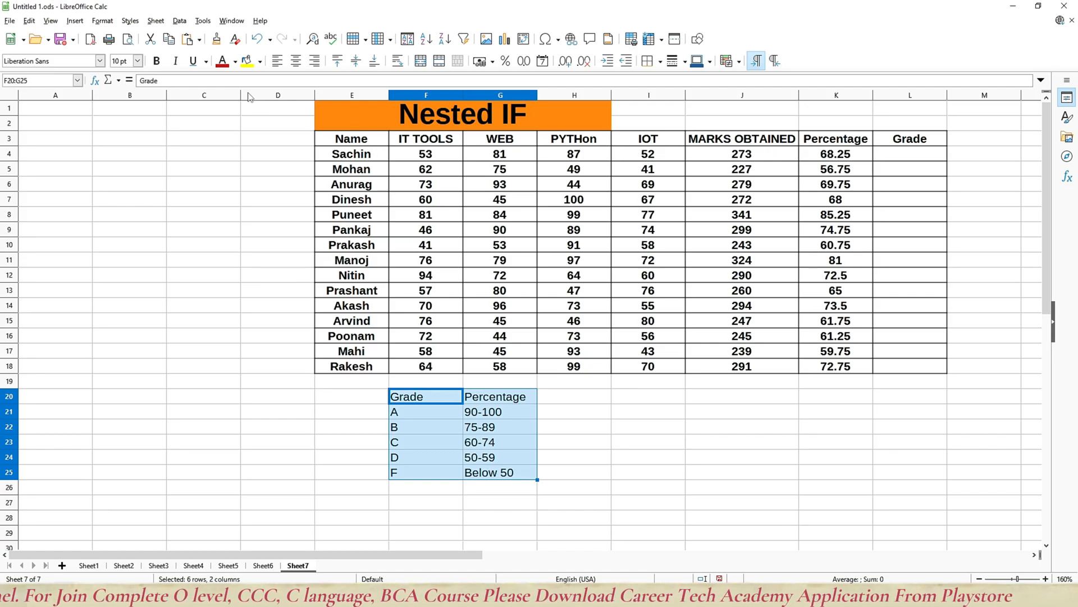
left_click(157, 60)
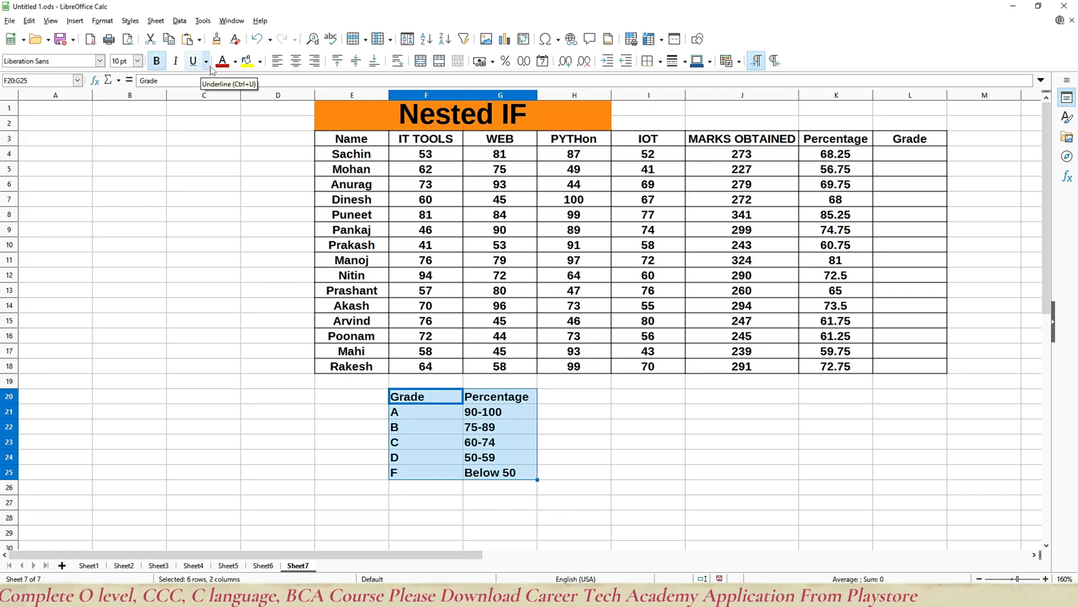
left_click(296, 60)
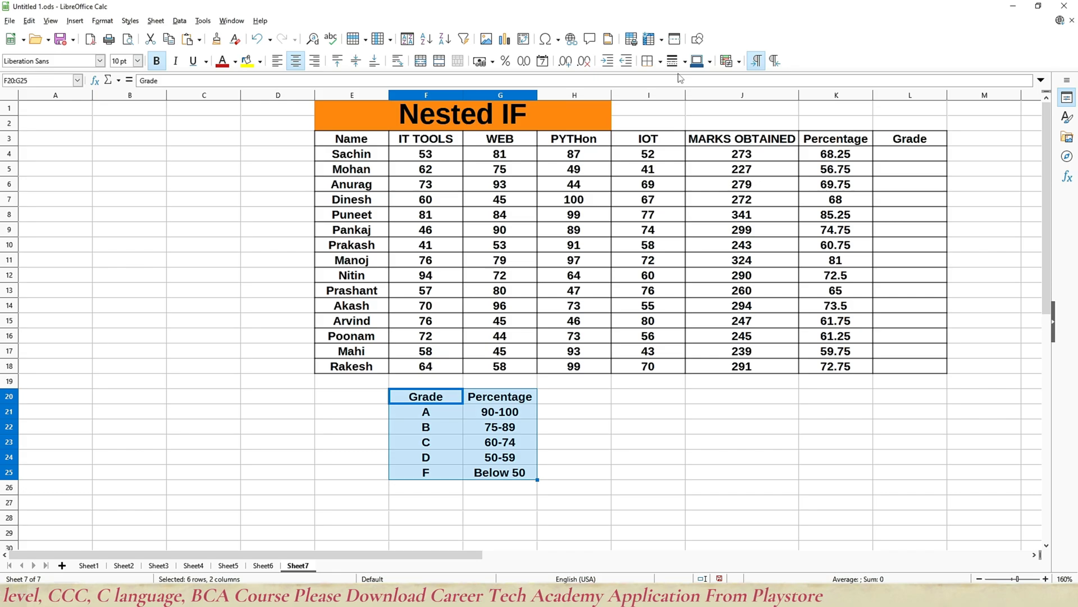
left_click(651, 60)
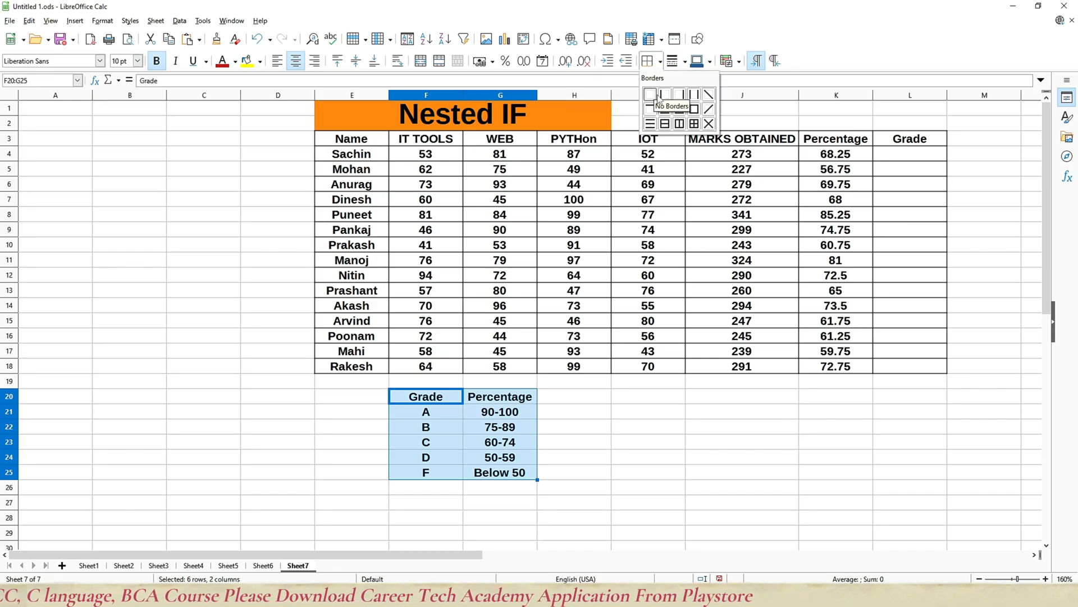
left_click(694, 123)
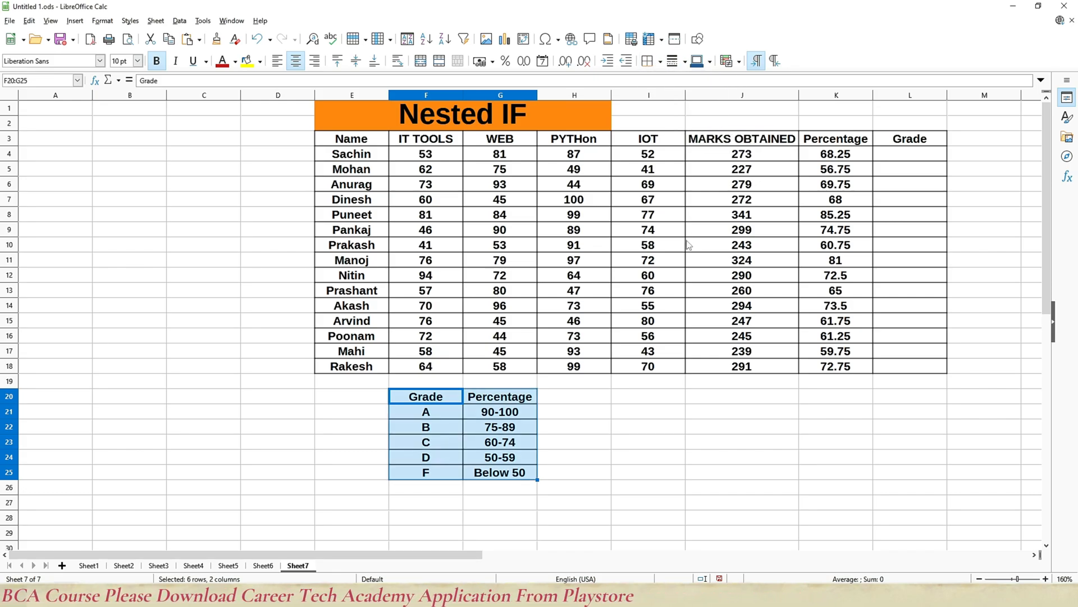
Step: Start the grade formula in L4 with an IF that tests K4>89 and returns "A" when true
left_click(910, 160)
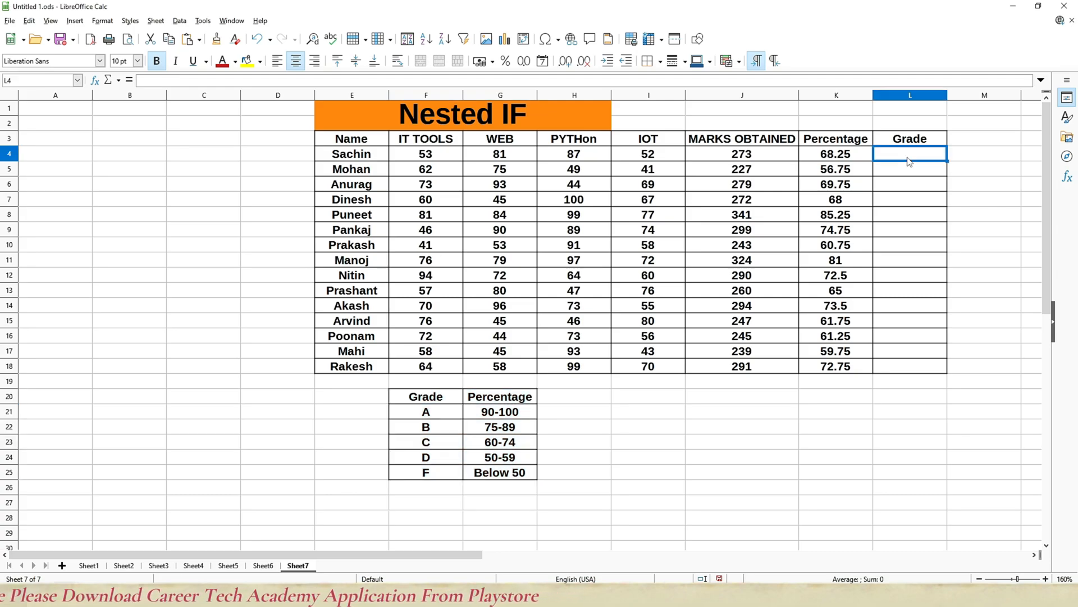
type("=")
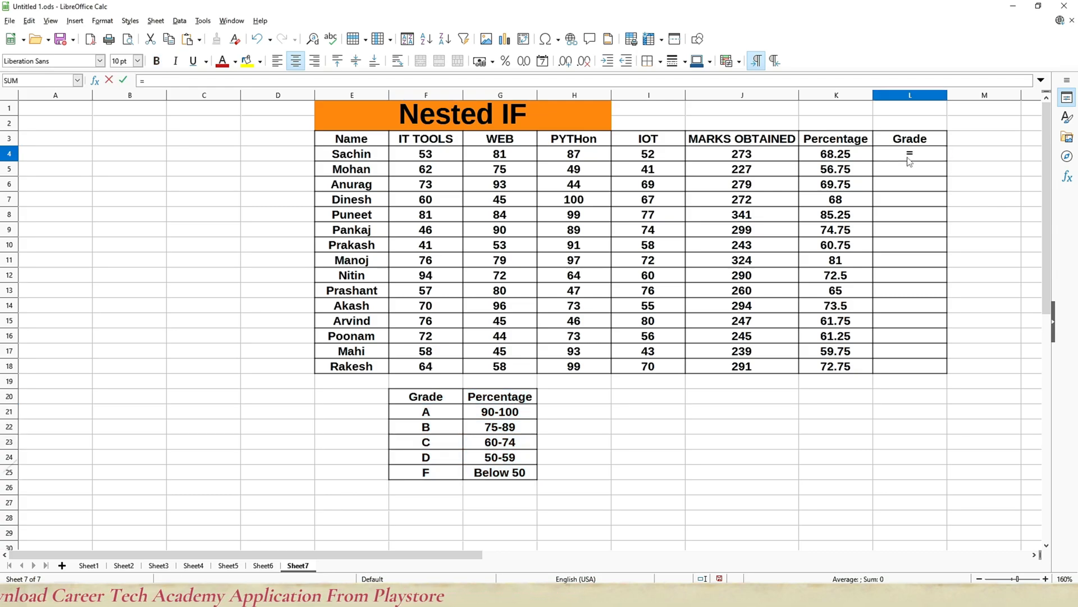
type("if")
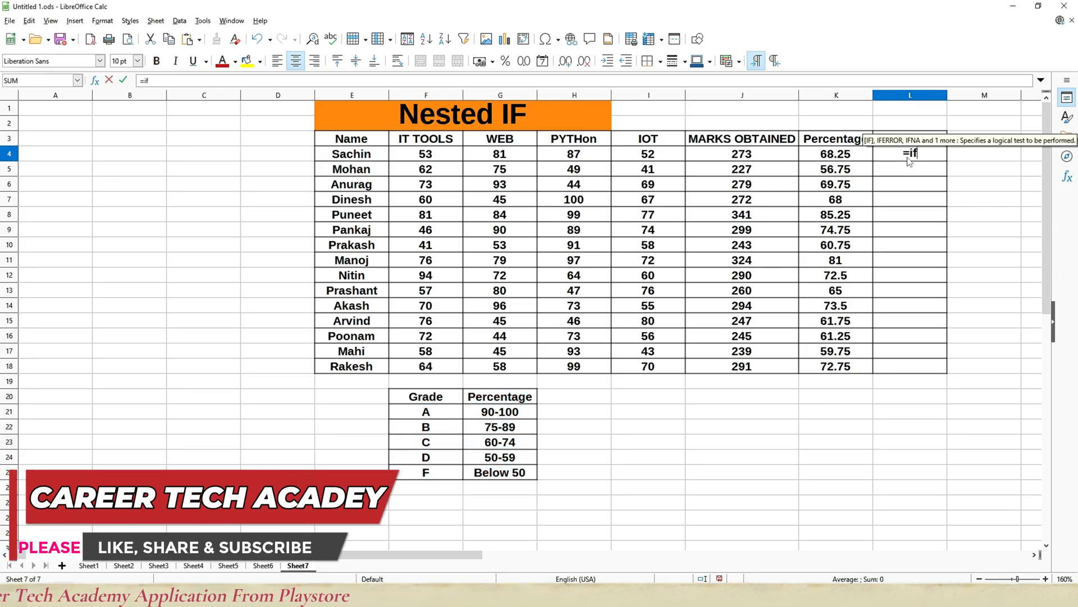
type("(")
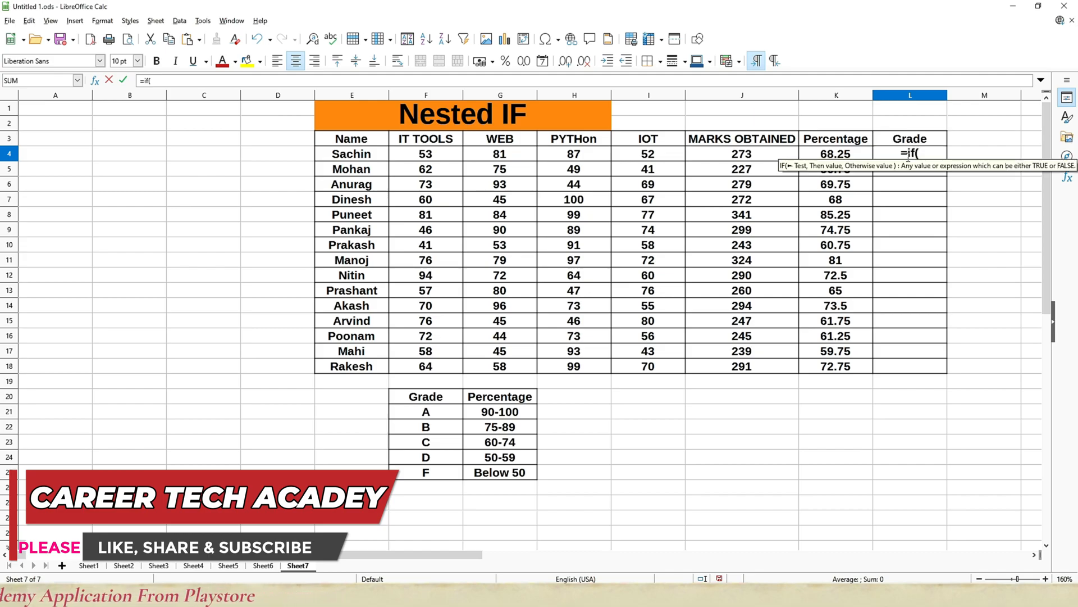
key("Left")
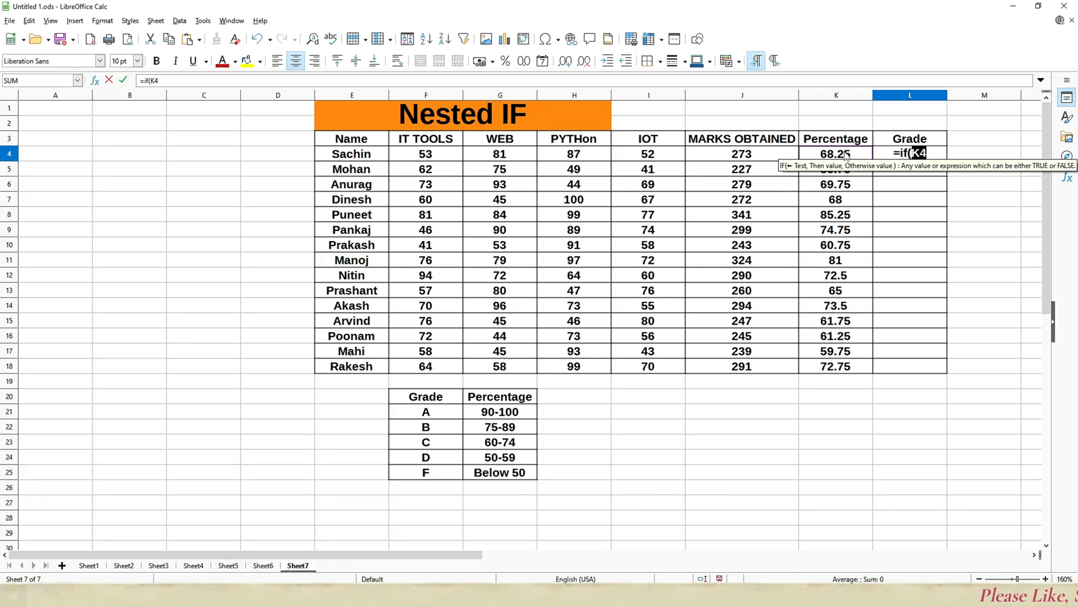
type(">")
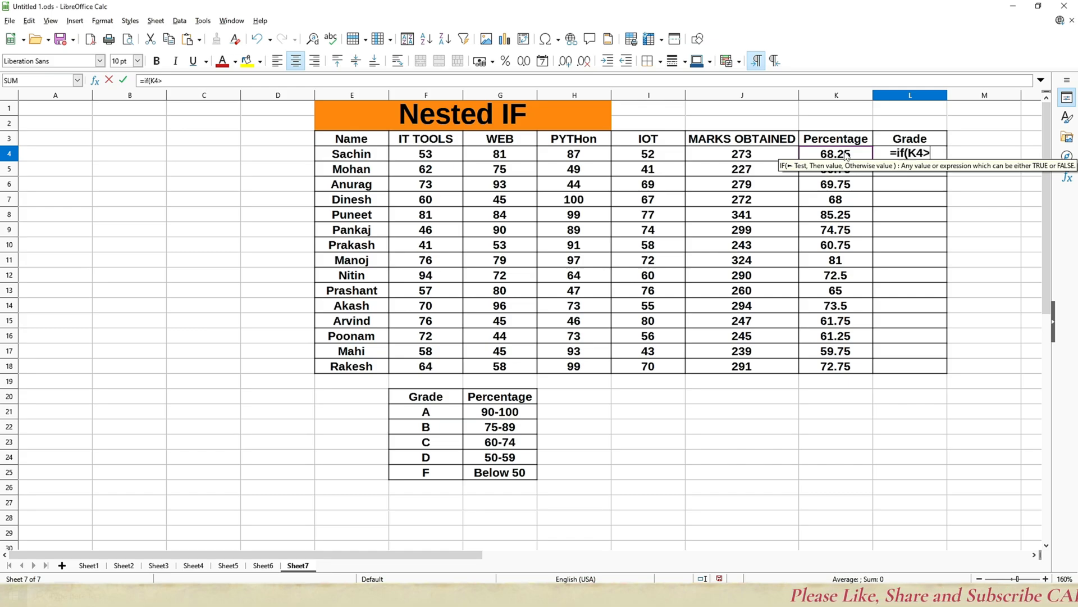
type("8")
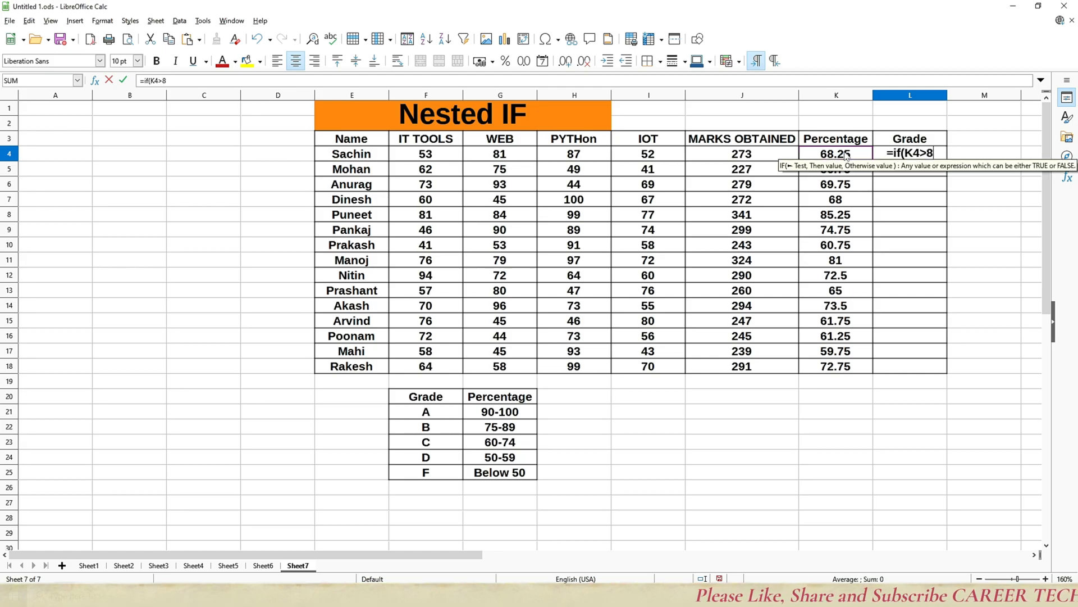
type("9,")
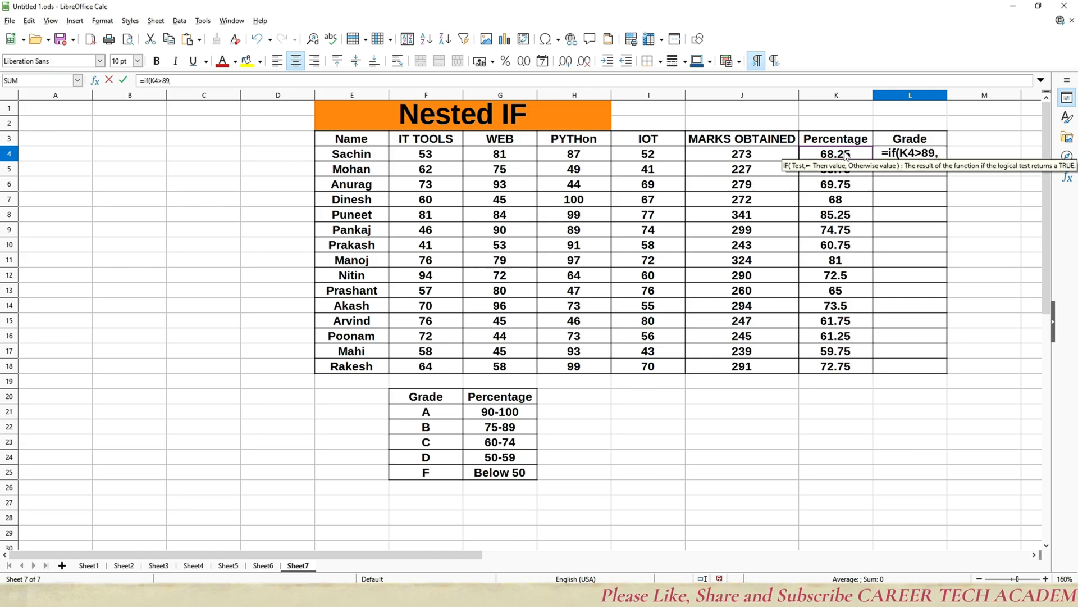
type("\"A\"")
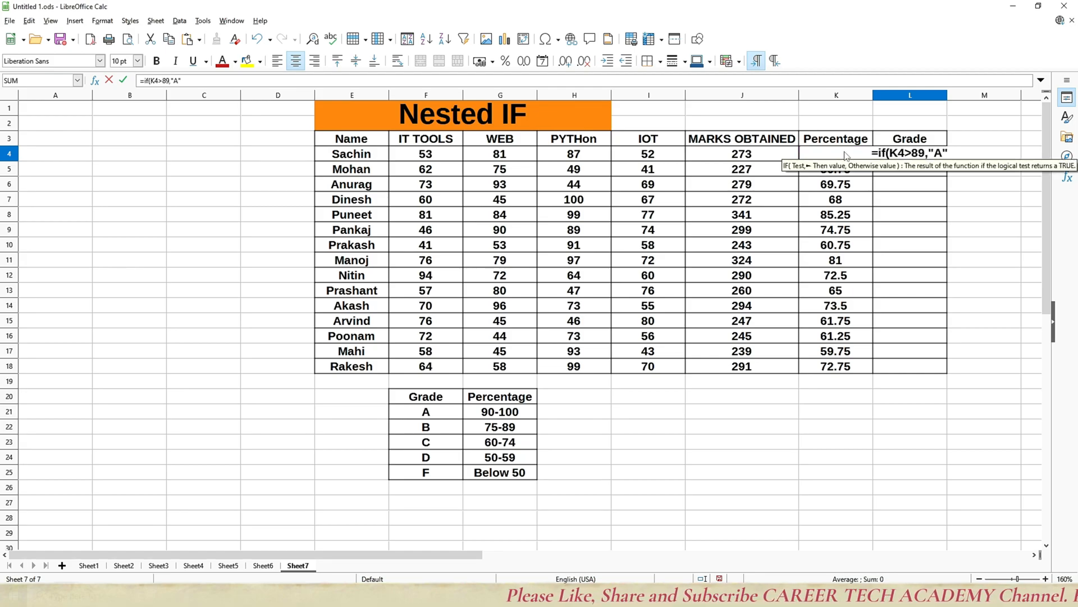
type(",")
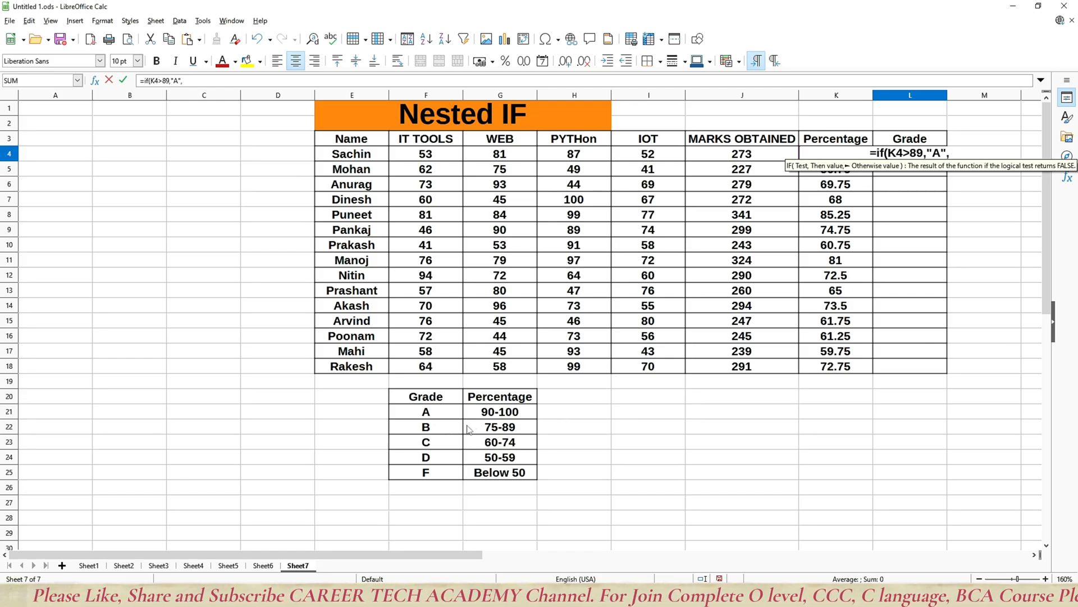
Step: Nest a second IF in the L4 formula that tests K4>74 and returns "B" when true
type("if")
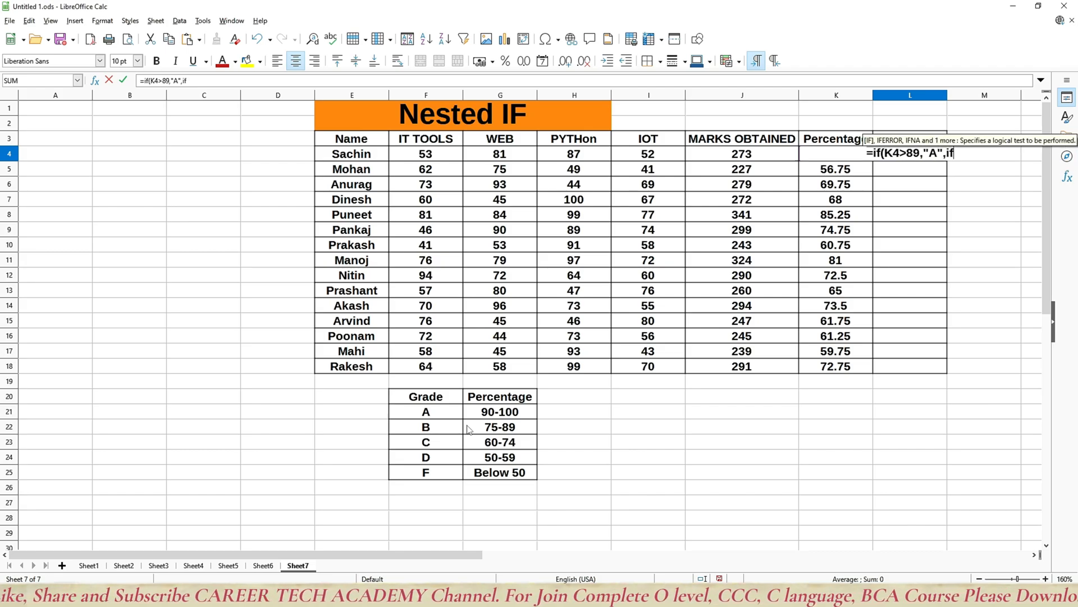
type("(")
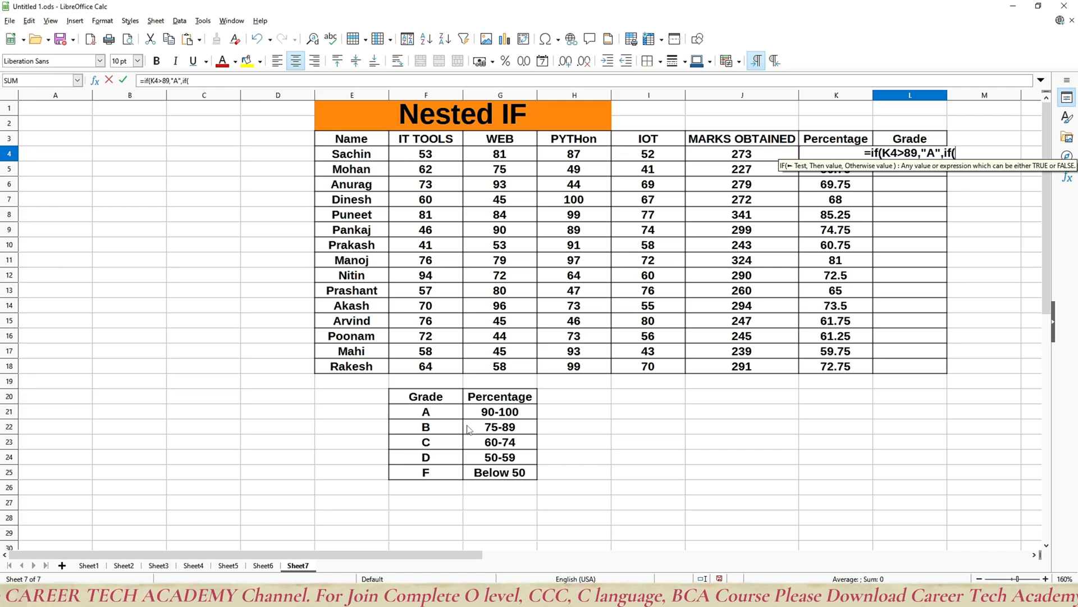
key("Left")
key("Left")
key("Right")
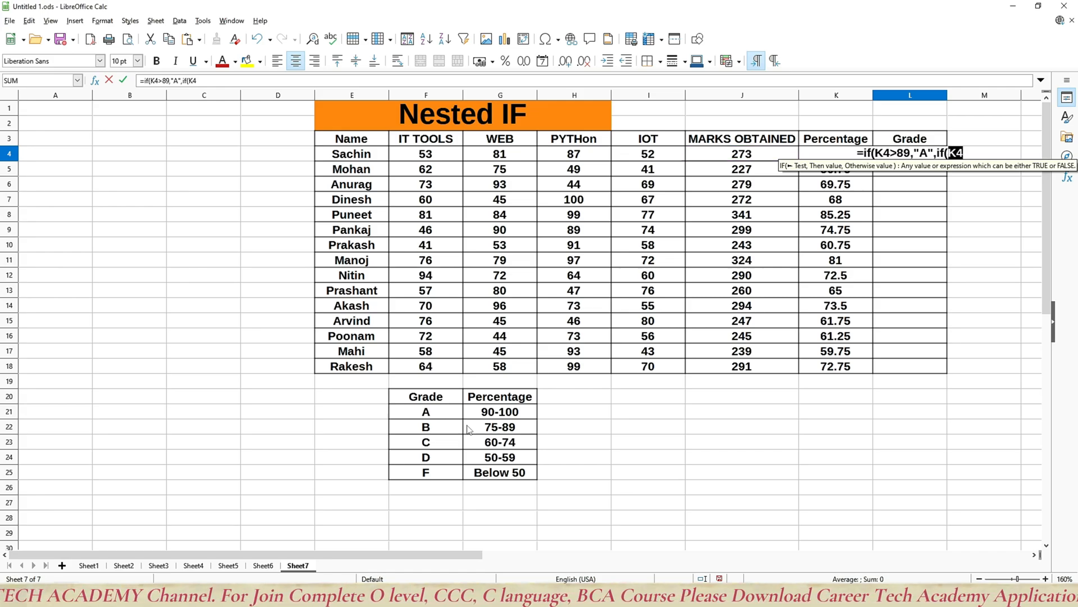
type(">")
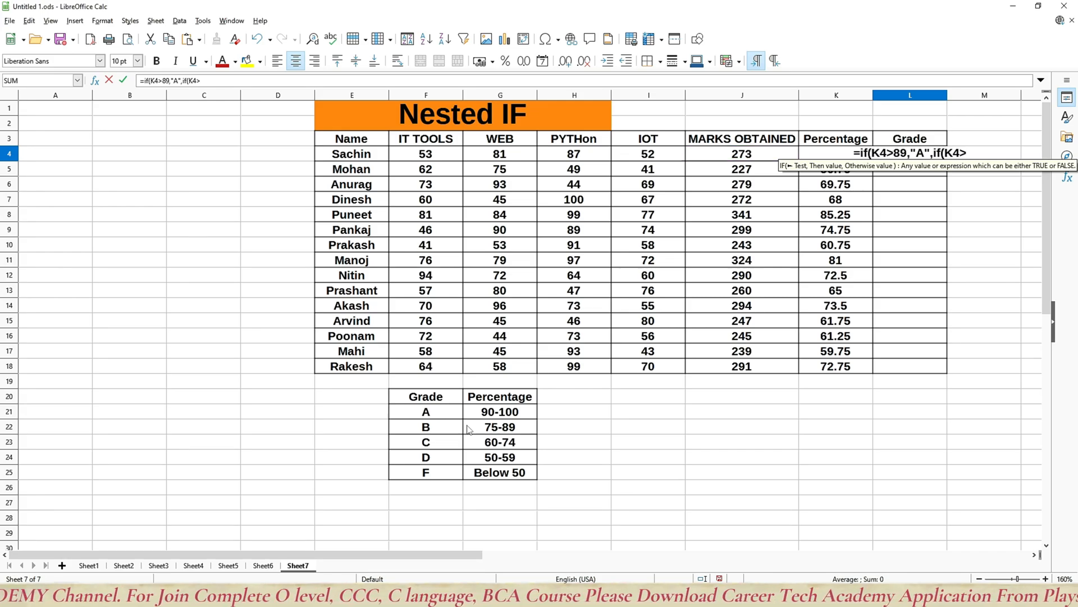
type("74")
type(",\"")
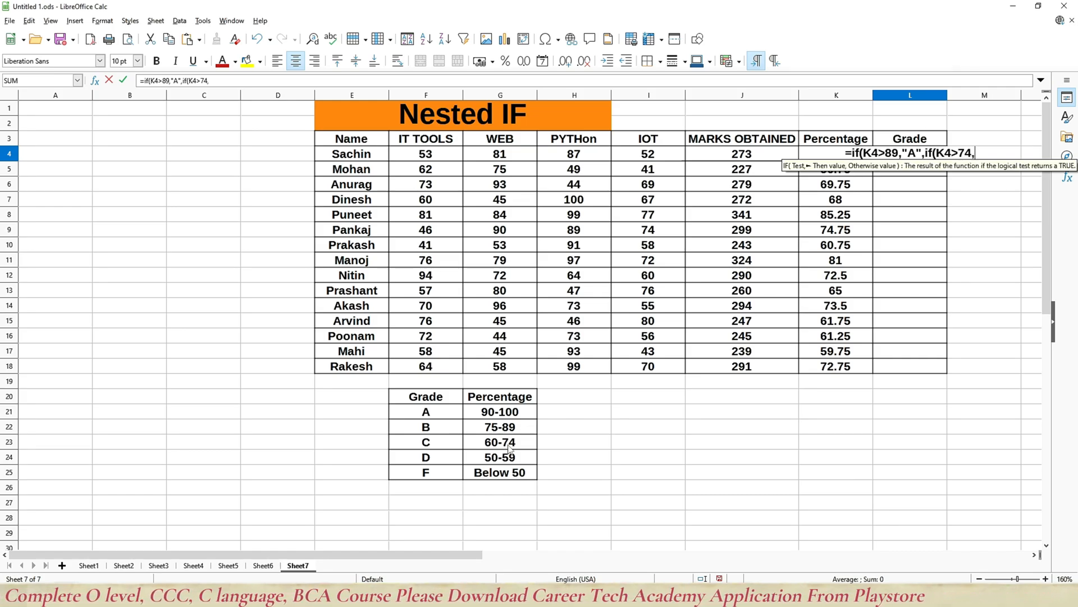
type("B")
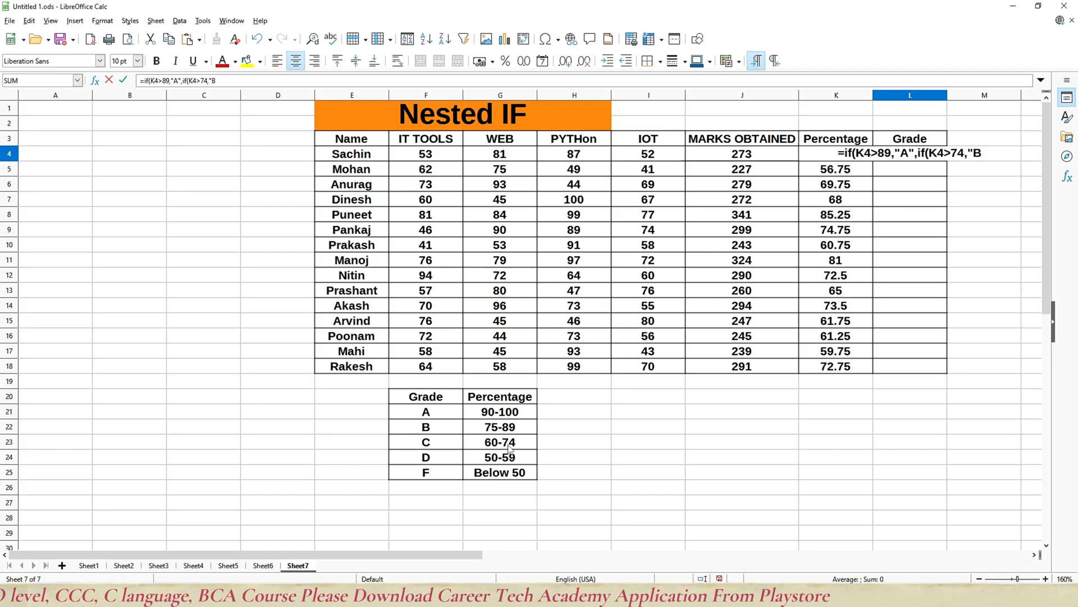
type("\",")
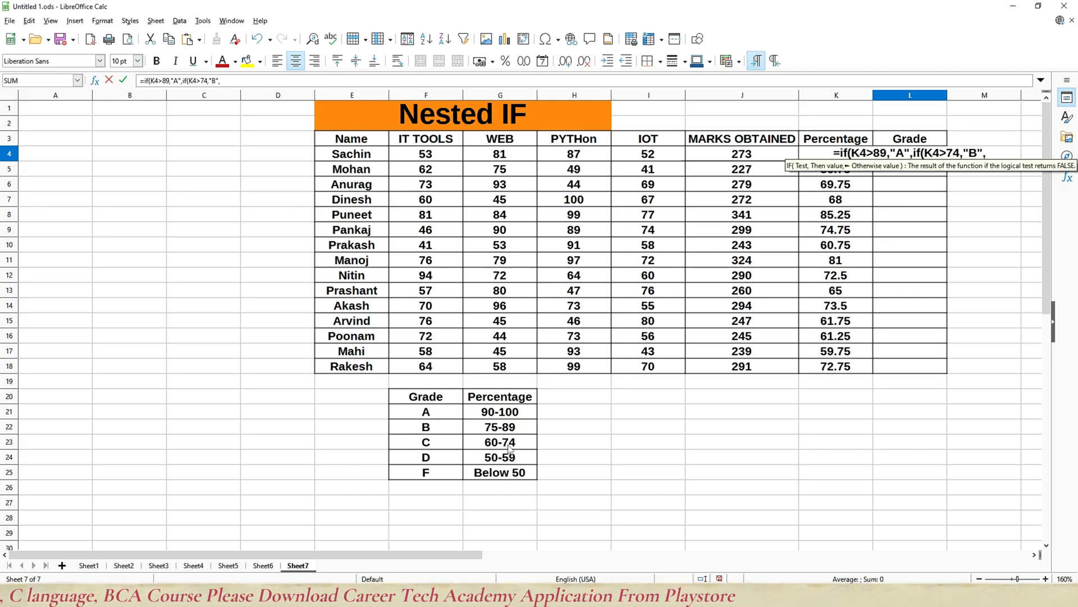
Step: Nest a third IF in the L4 formula that tests K4>59 and returns "C" when true
type("if")
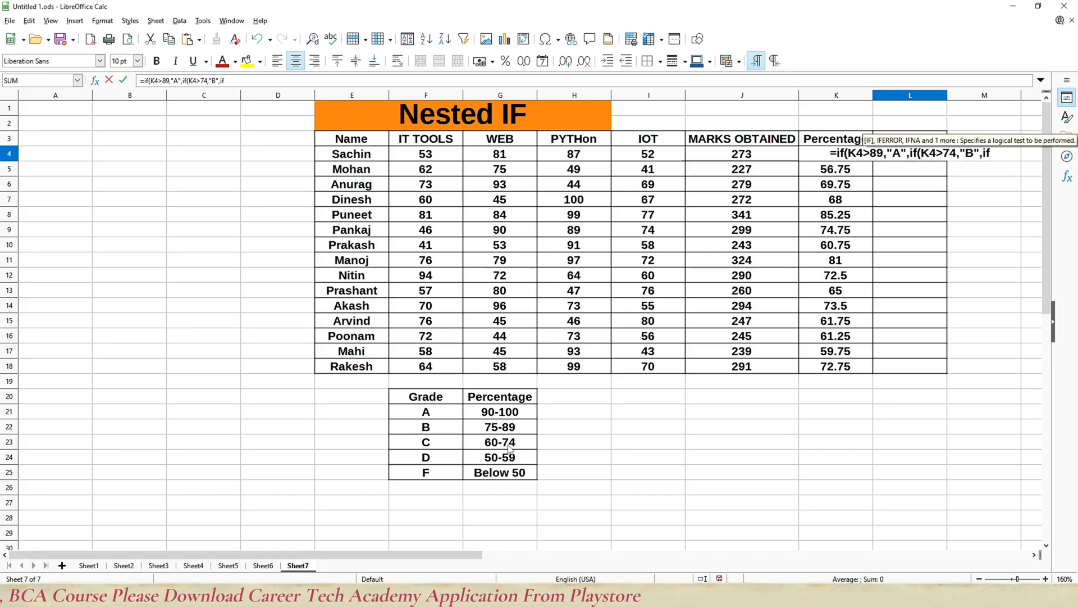
type("(")
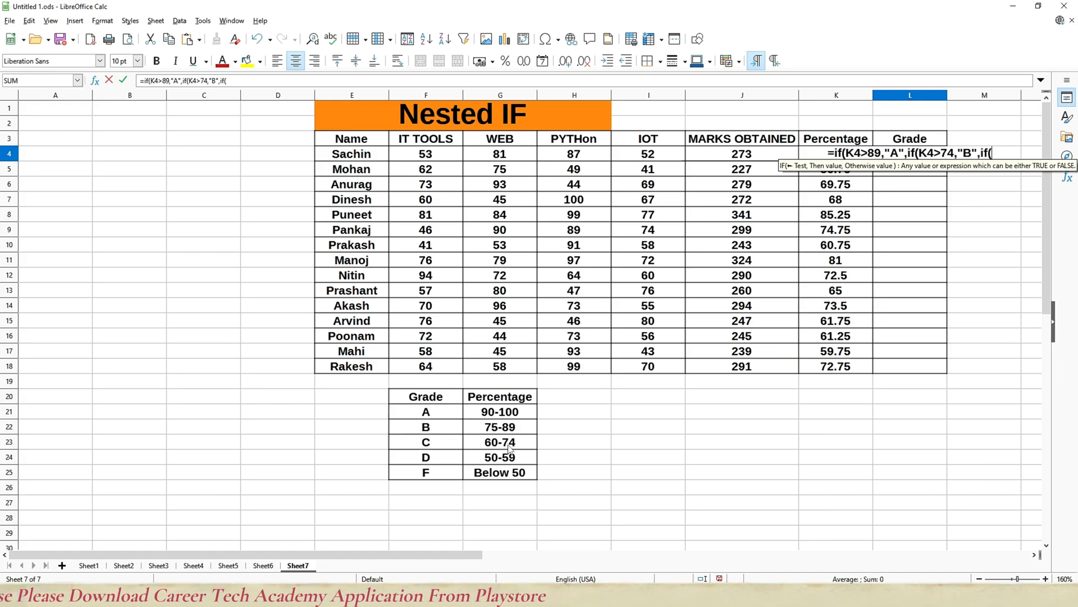
type("K4")
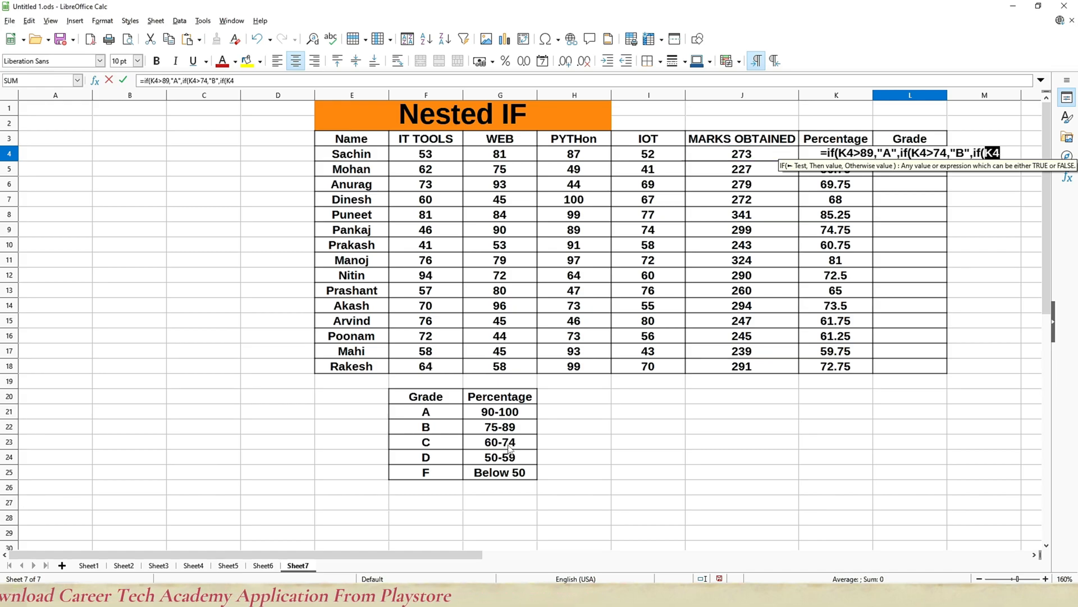
type(">")
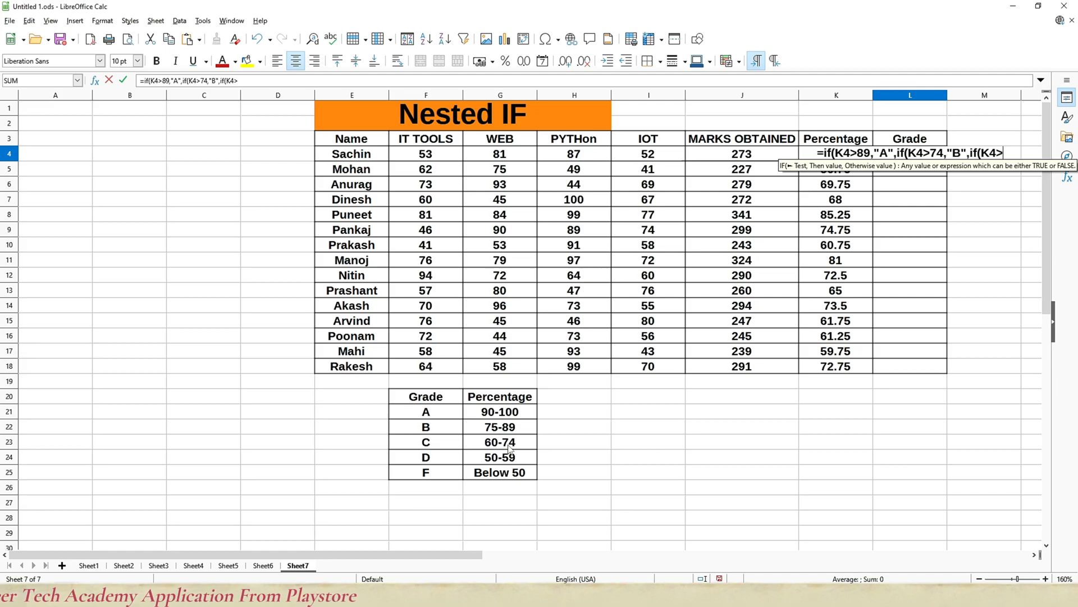
type("59")
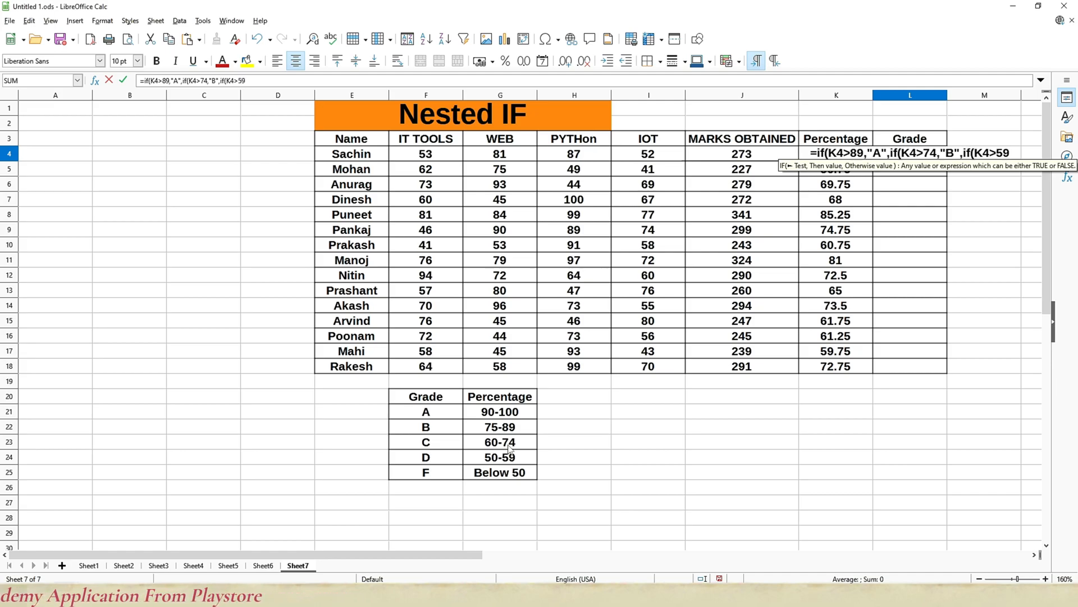
type(",\"C\"")
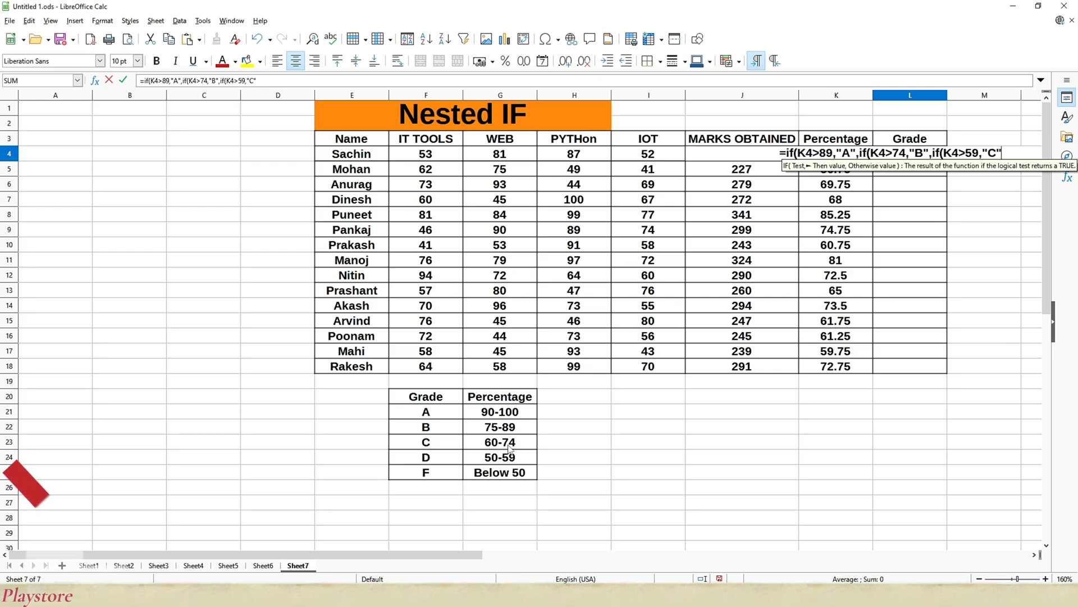
type(",")
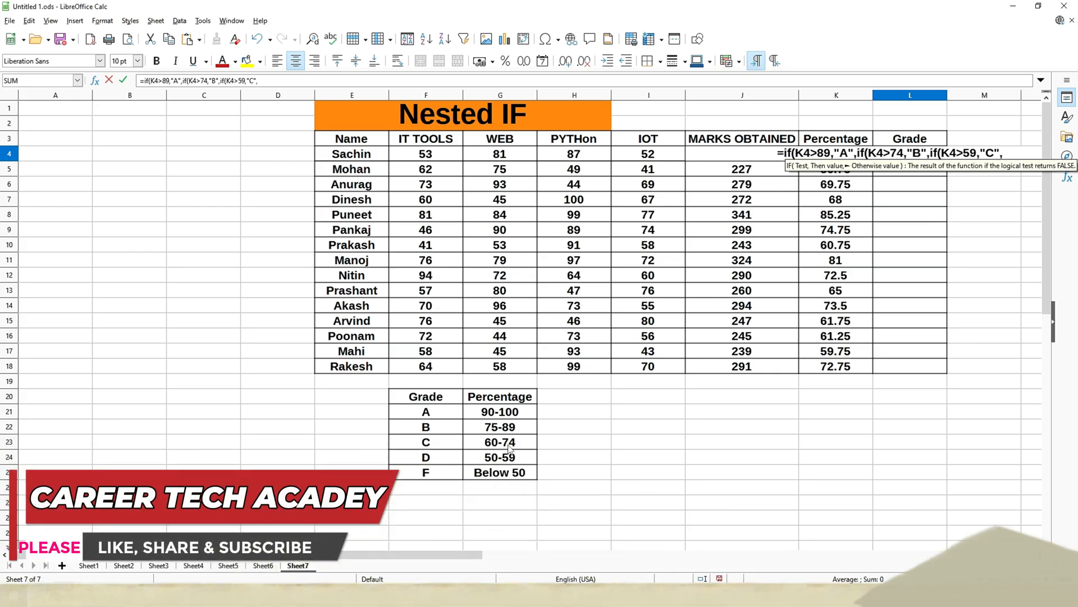
Step: Finish the L4 formula with K4>49,"D","F" and closing parentheses, enter it, and accept the proposed correction
key("Left")
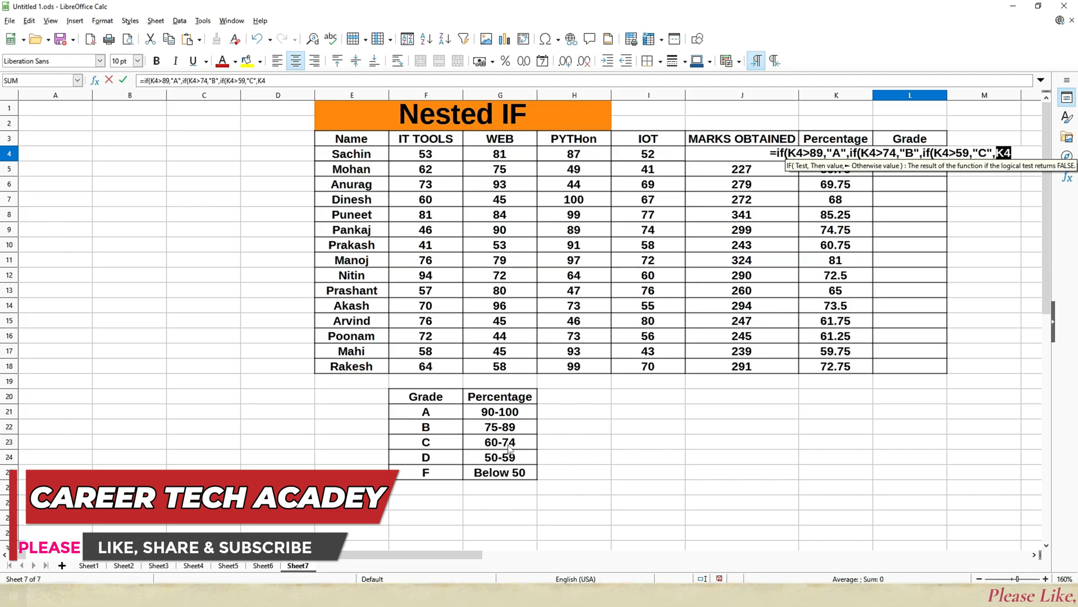
type(">")
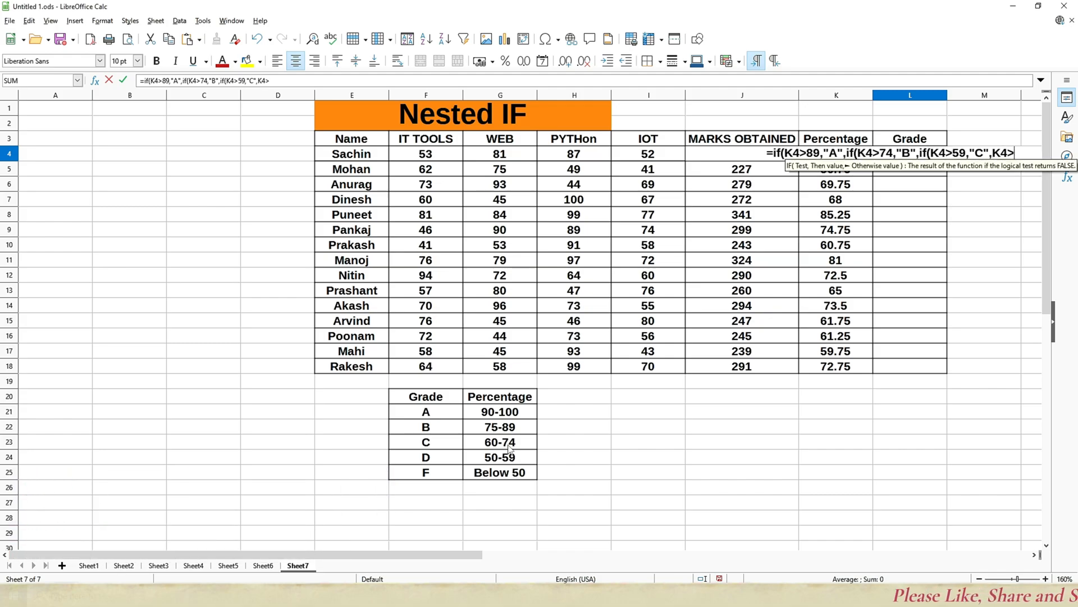
type("49")
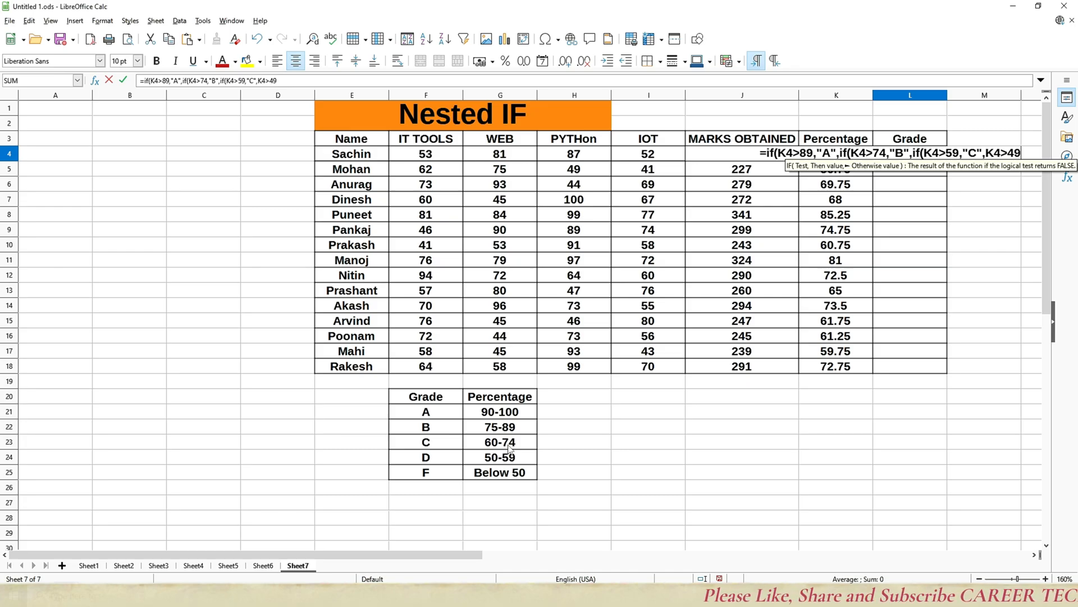
type(",")
type("\"D")
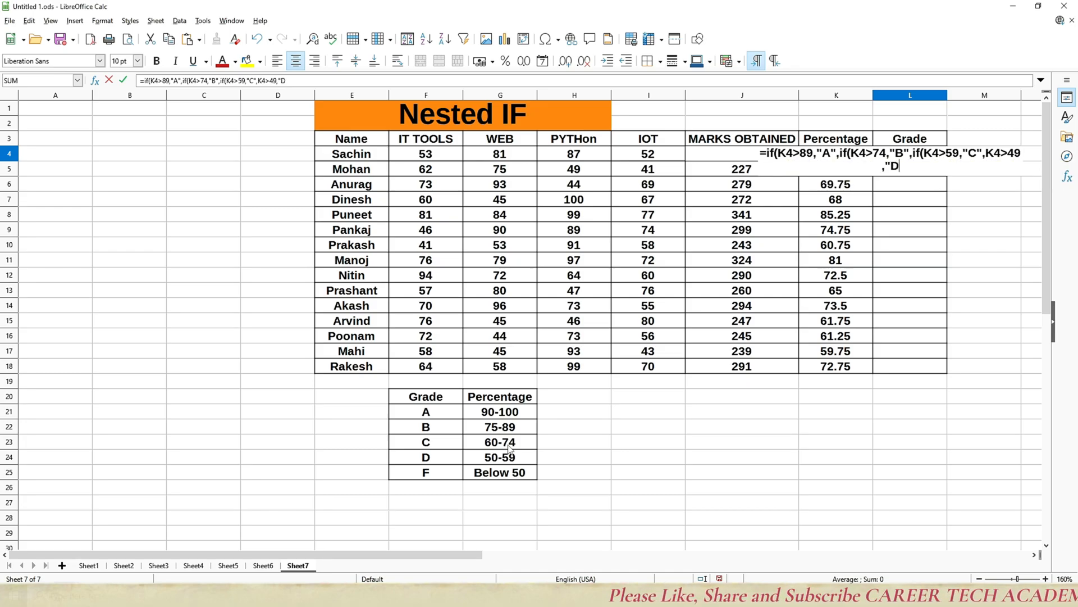
type("\",")
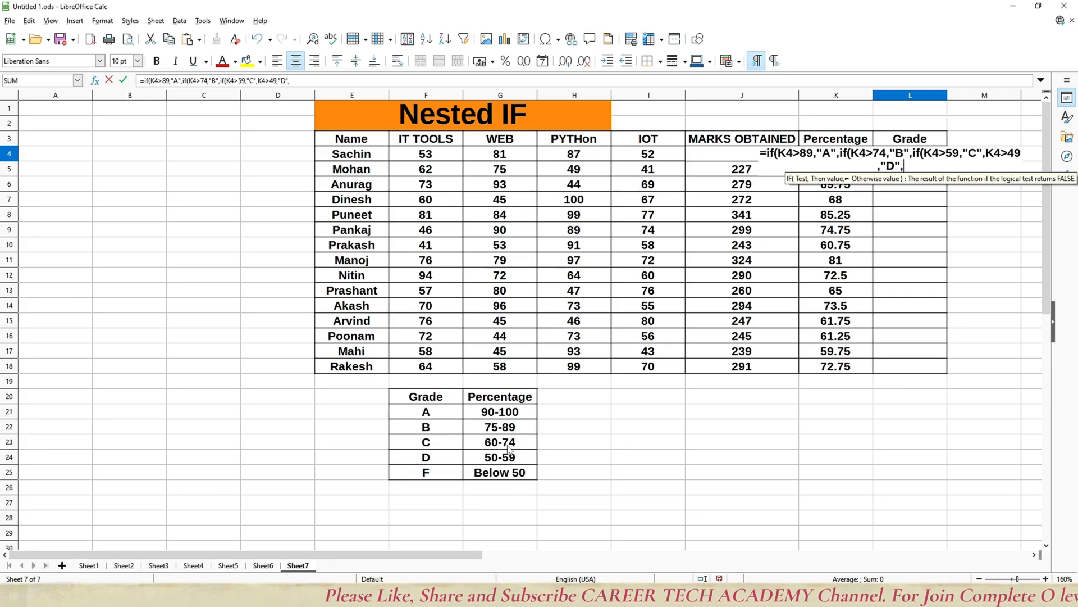
type("\"F\"")
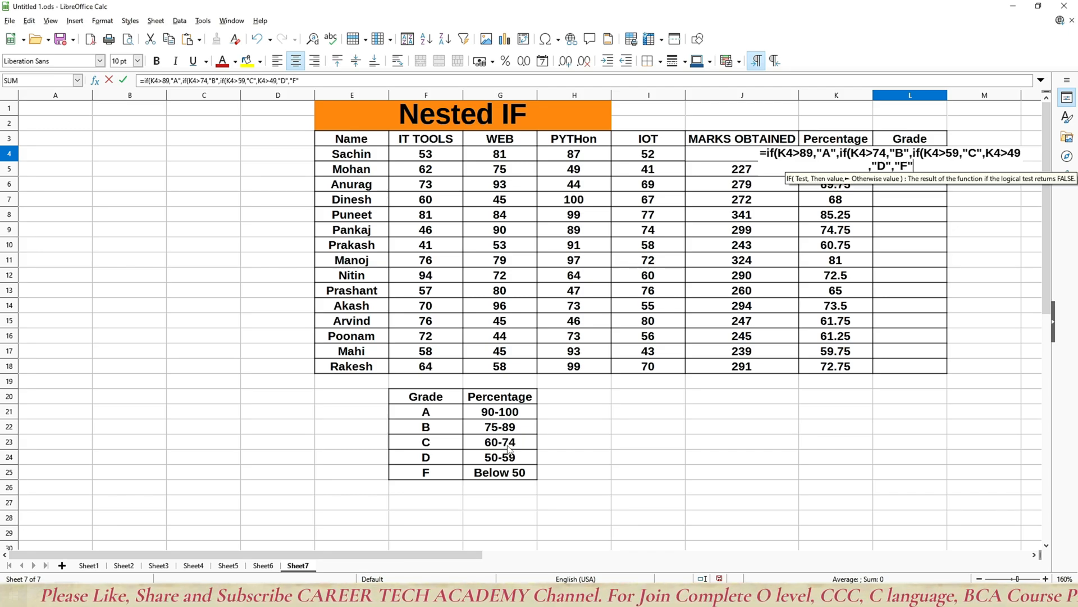
type("))))")
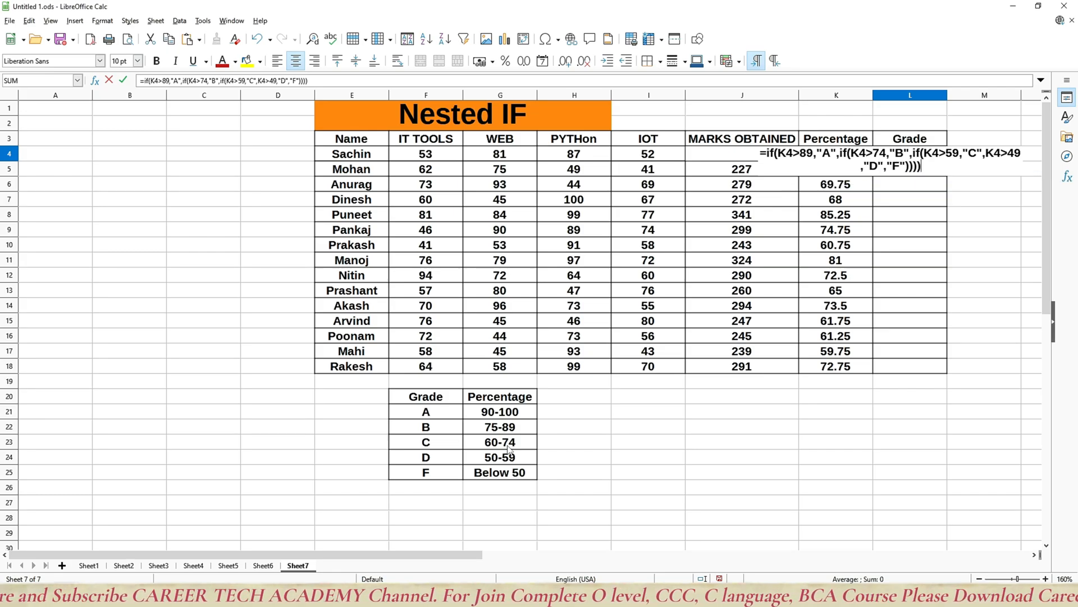
key("Return")
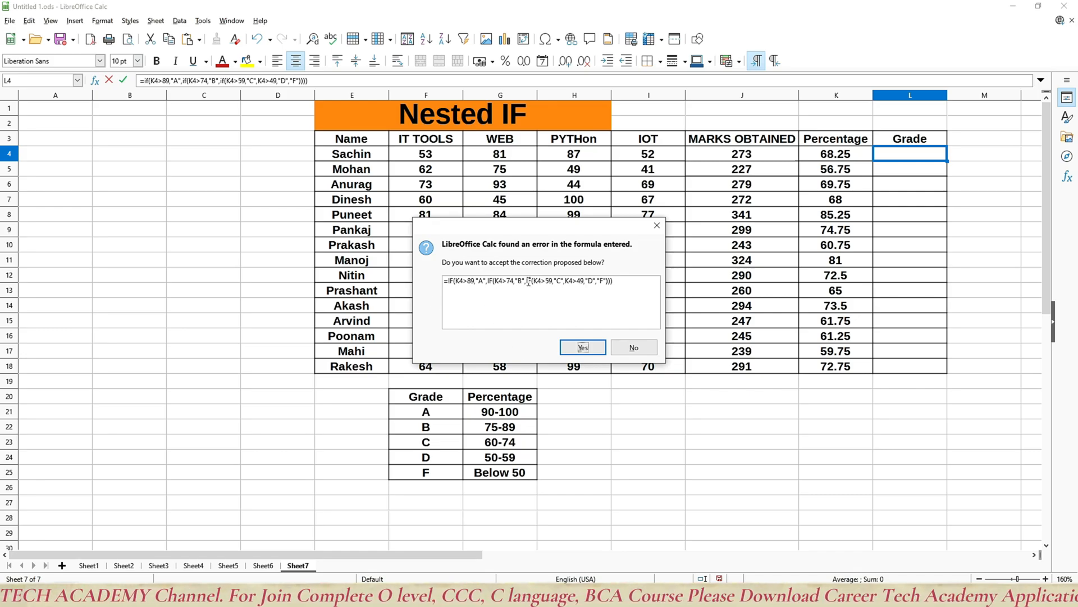
left_click(584, 347)
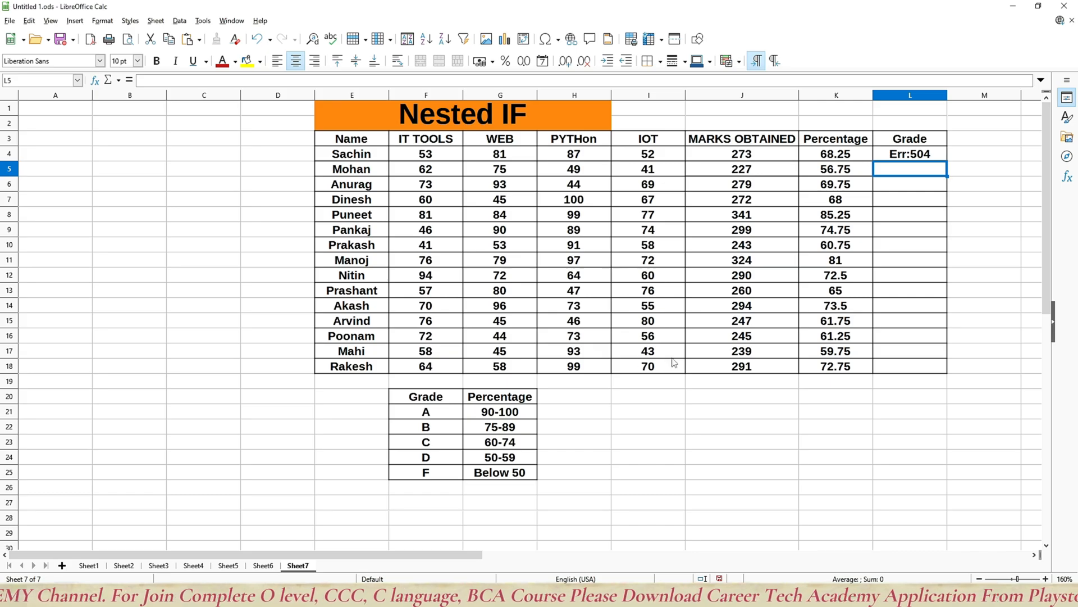
Step: Insert the missing IF( before K4>49 in the L4 grade formula, enter it, and fill the formula down to L18
left_click(900, 156)
double_click(900, 156)
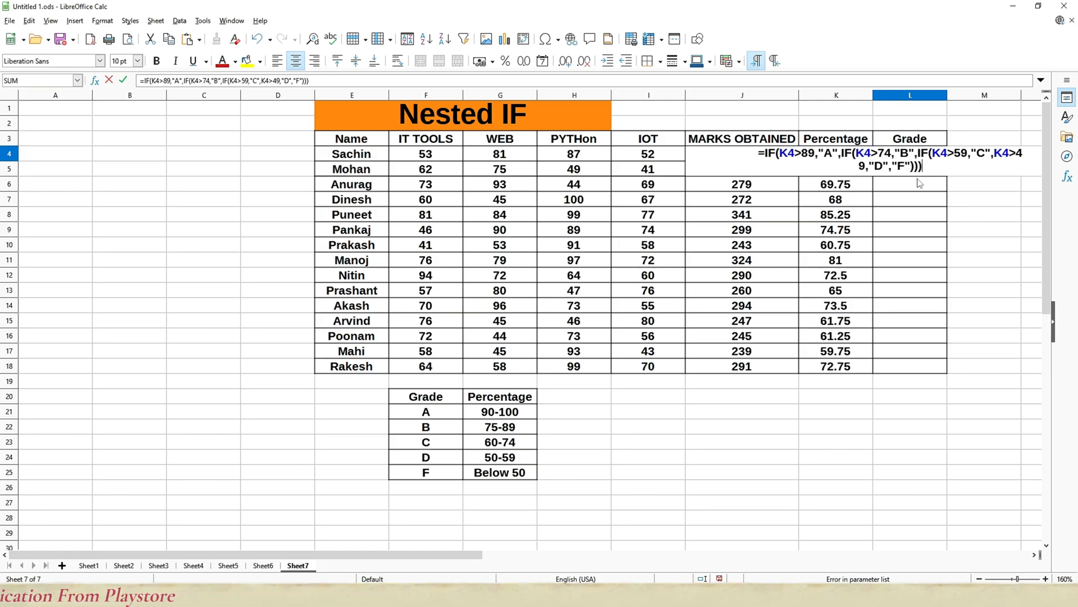
key("Return")
key("Up")
key("F2")
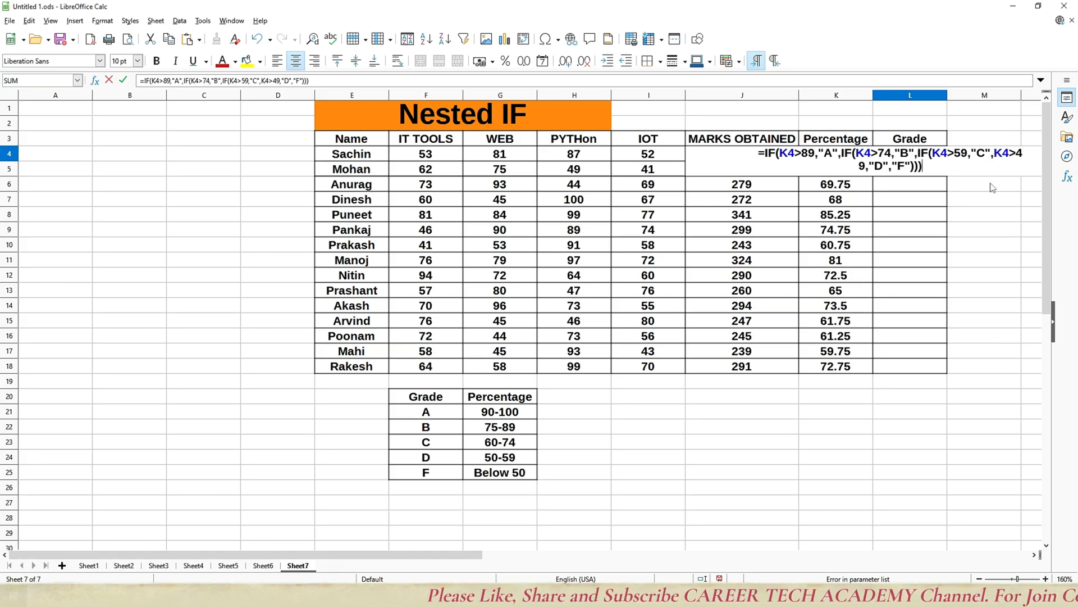
left_click(994, 153)
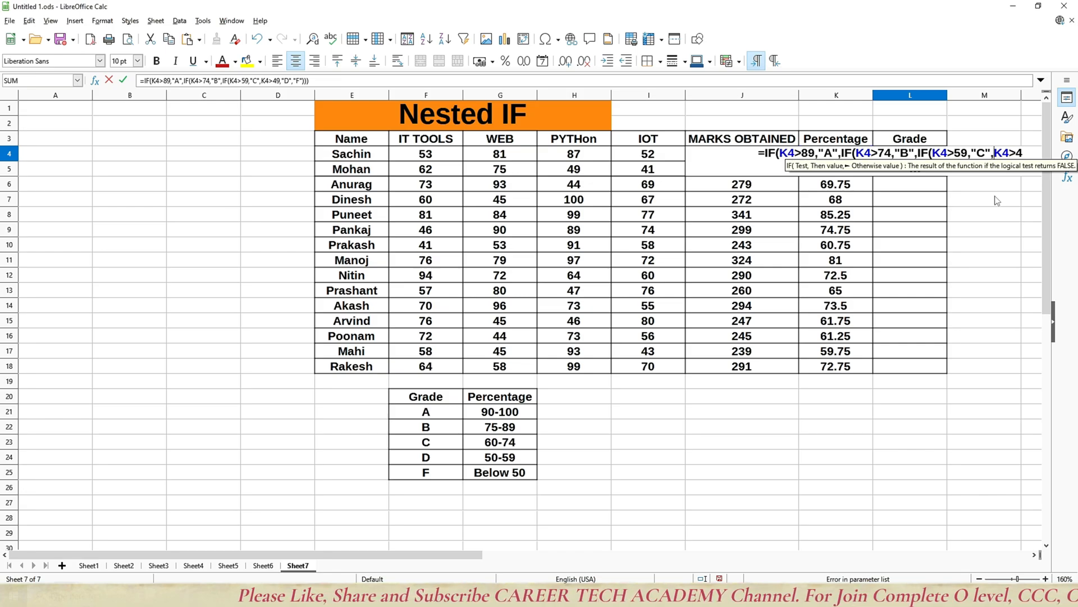
type("if")
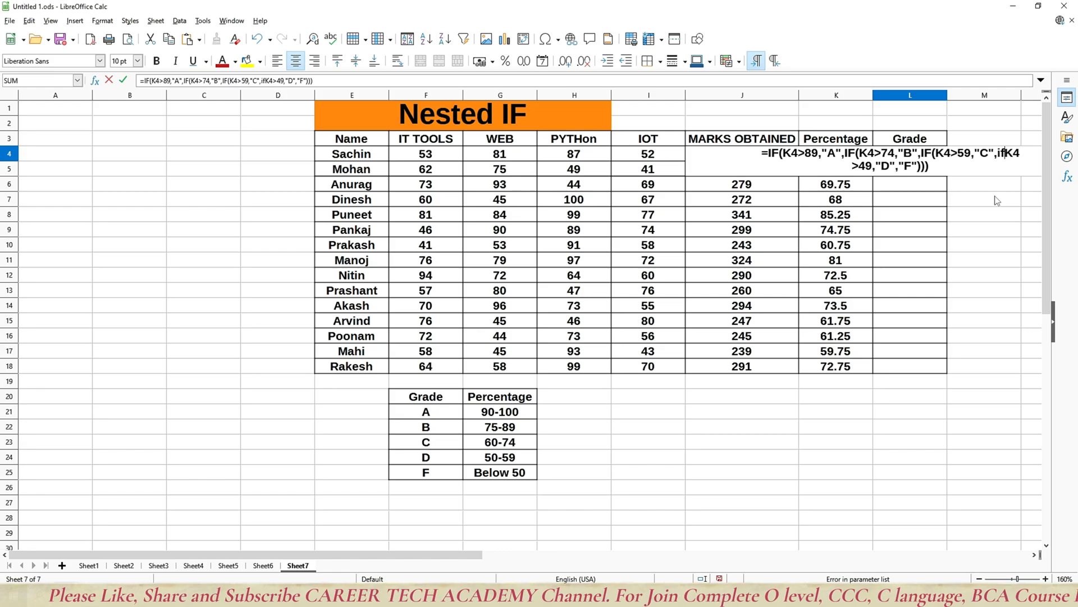
type("(")
key("Return")
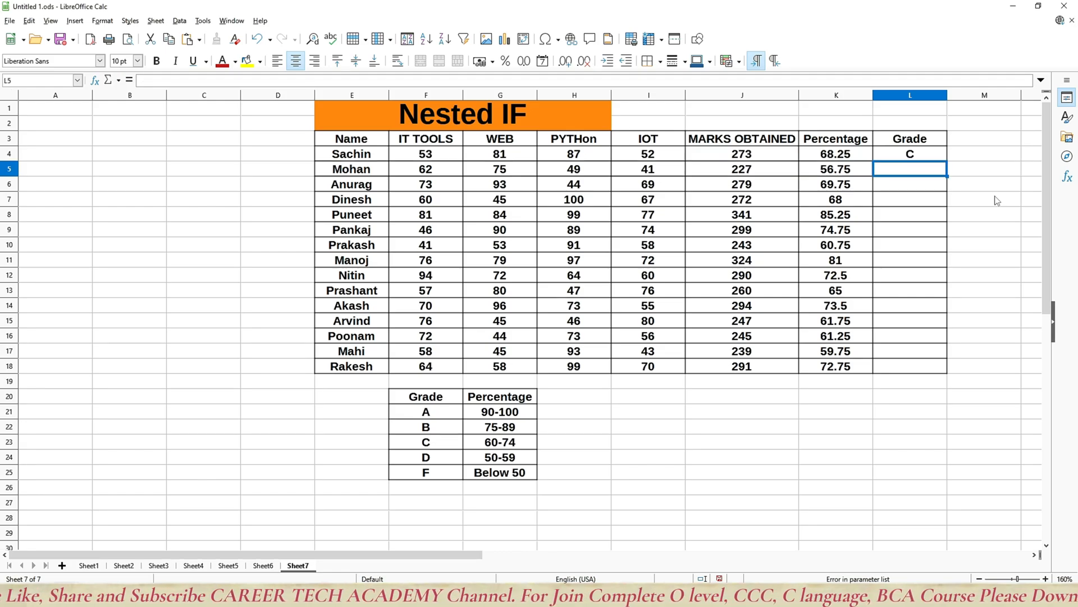
left_click(923, 160)
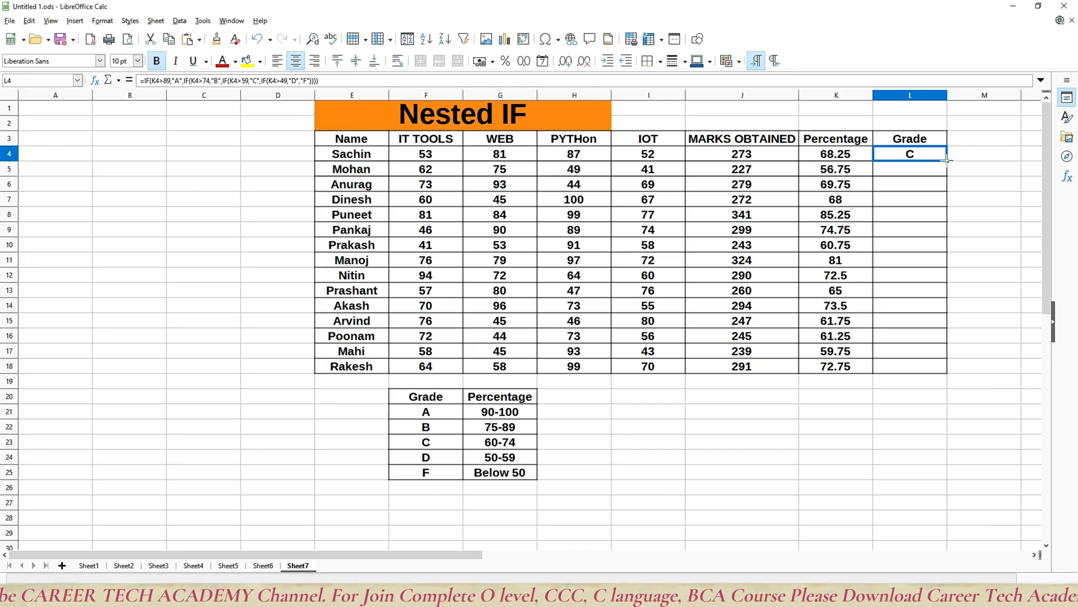
double_click(947, 160)
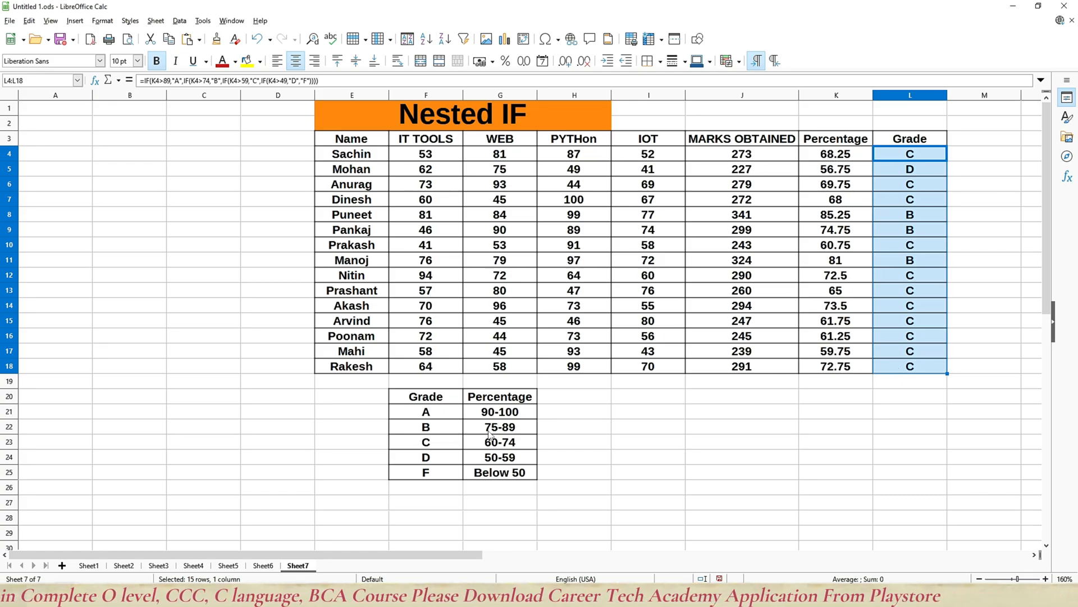
Step: Compare the percentages and assigned grades with the ranges in the grade criteria table
left_click(833, 265)
key("Right")
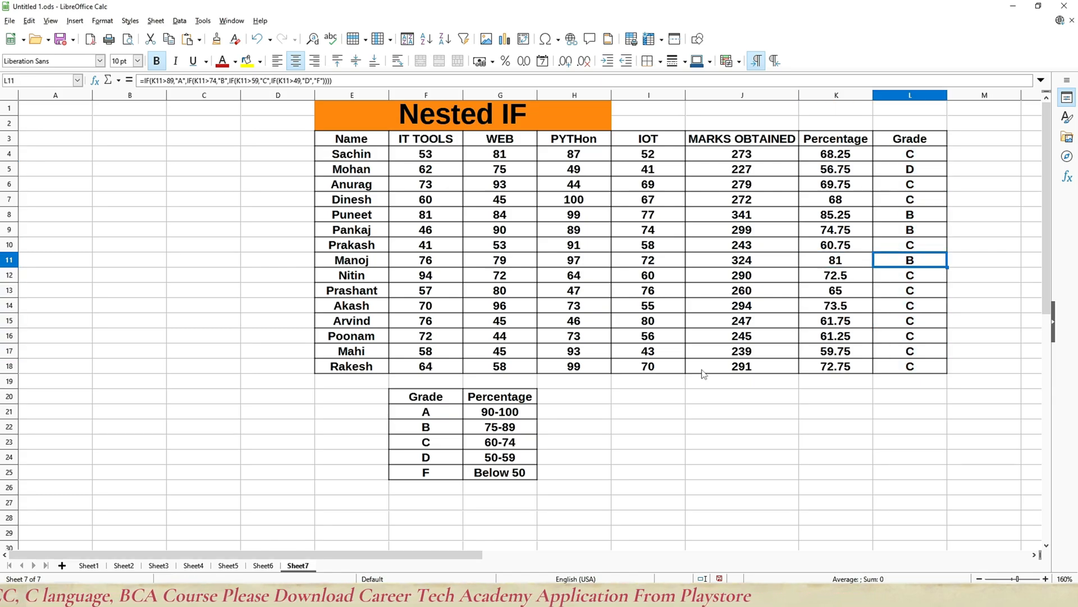
left_click(435, 450)
left_click(491, 447)
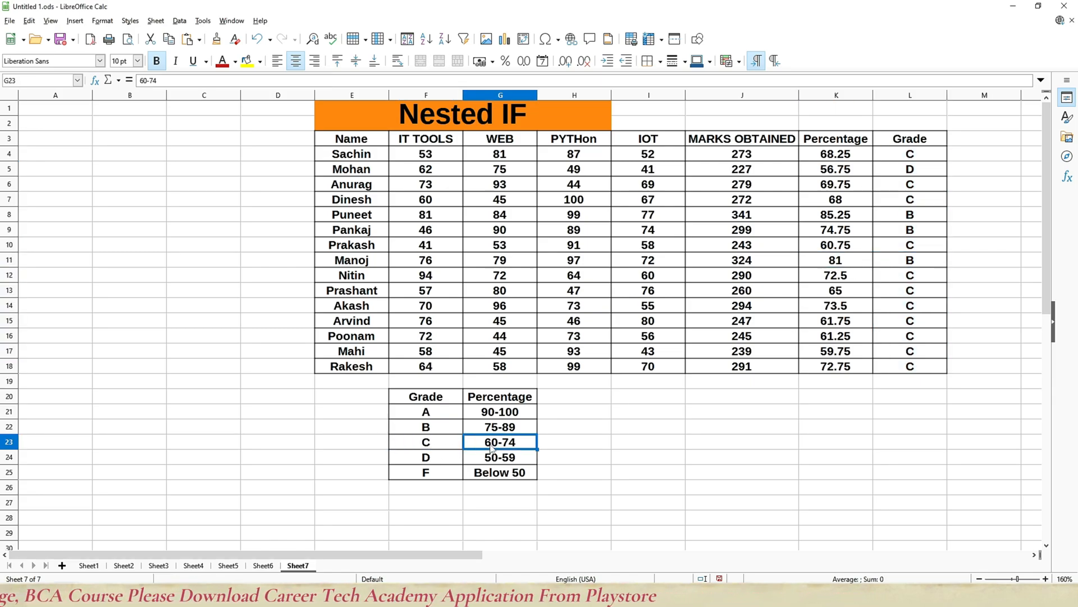
left_click(829, 159)
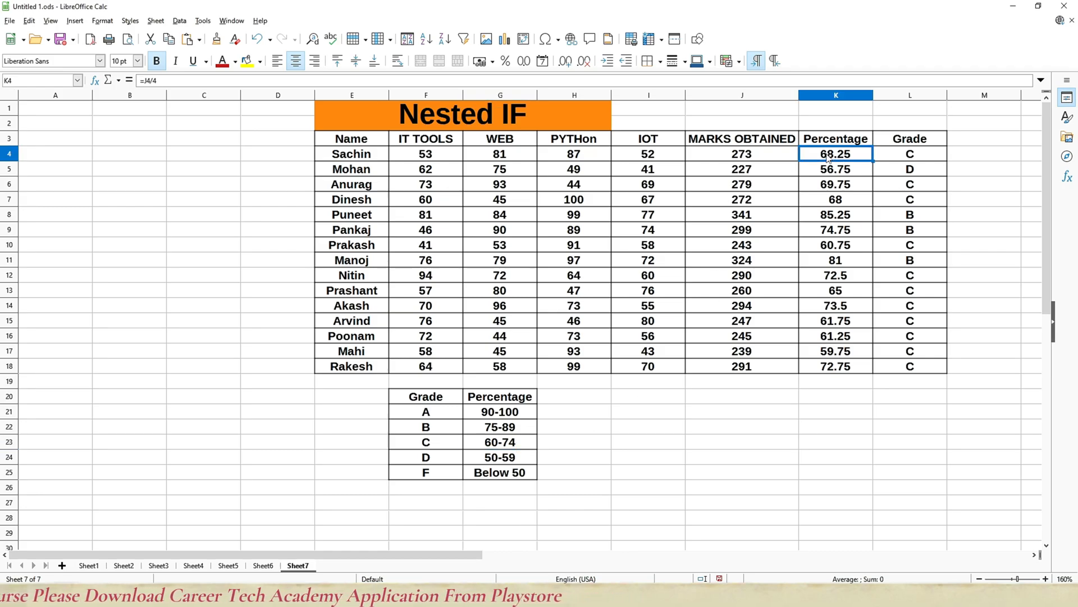
left_click(832, 187)
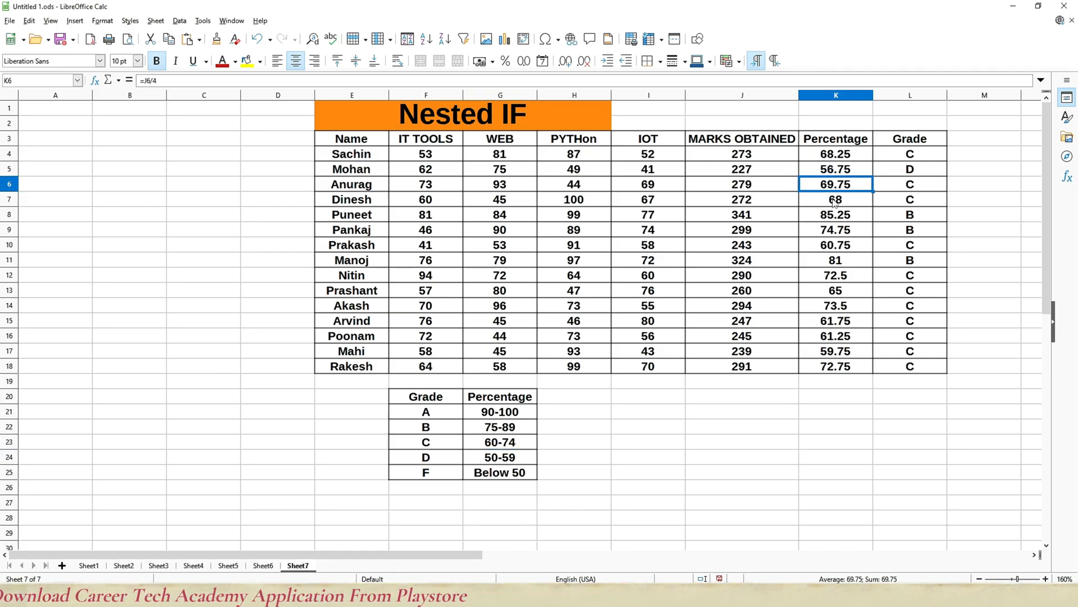
left_click(836, 201)
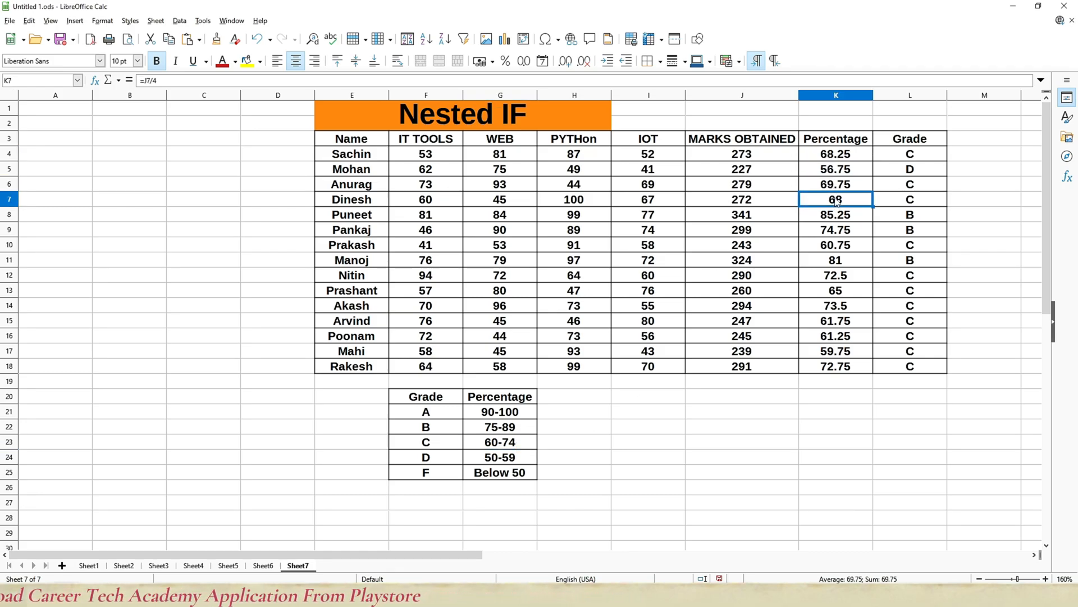
left_click(836, 233)
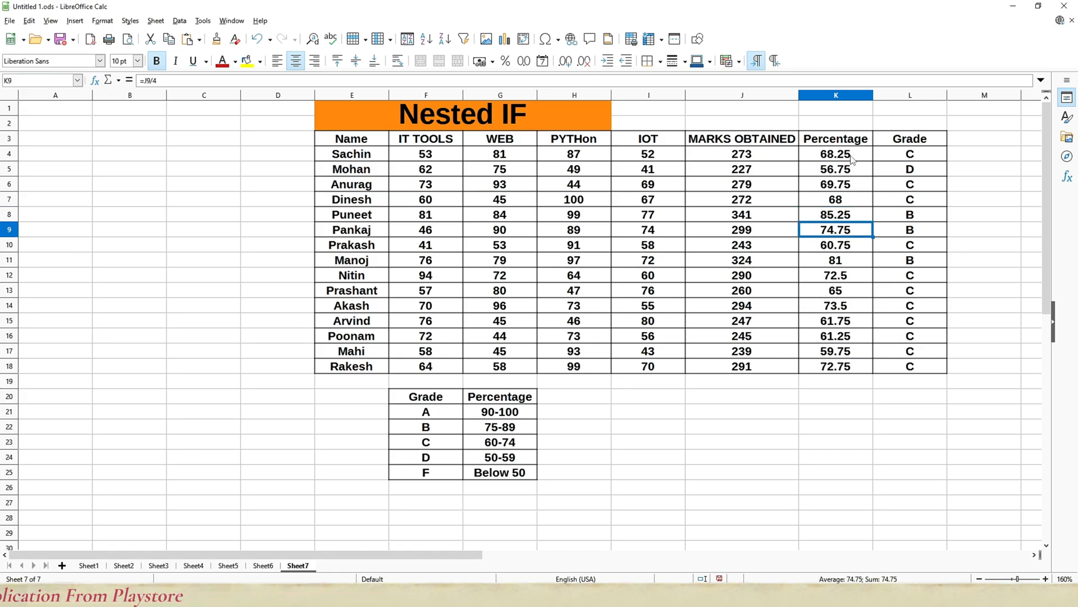
left_click(459, 458)
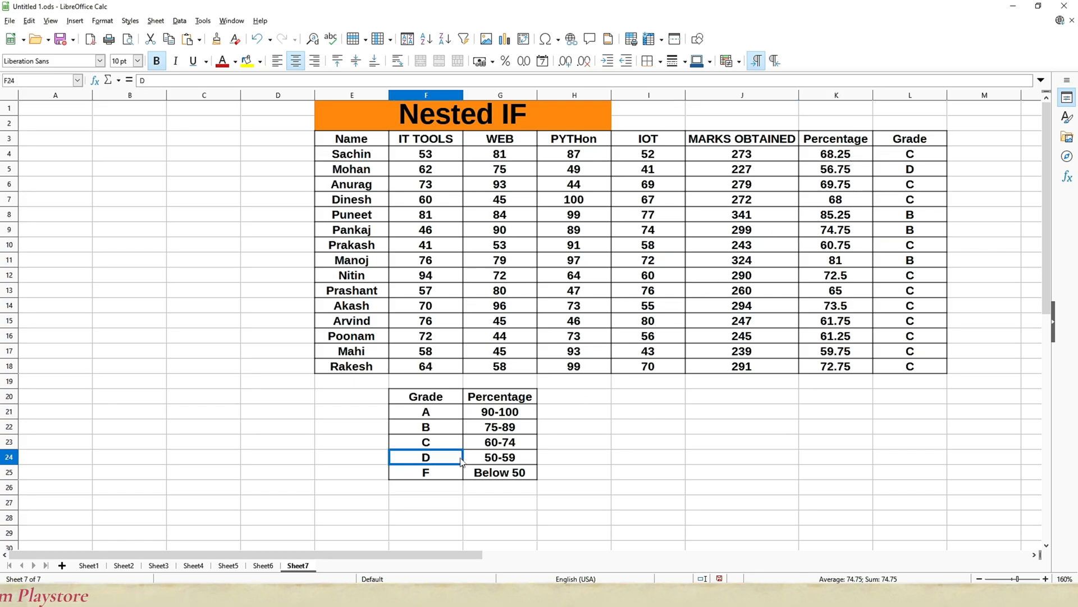
left_click(518, 455)
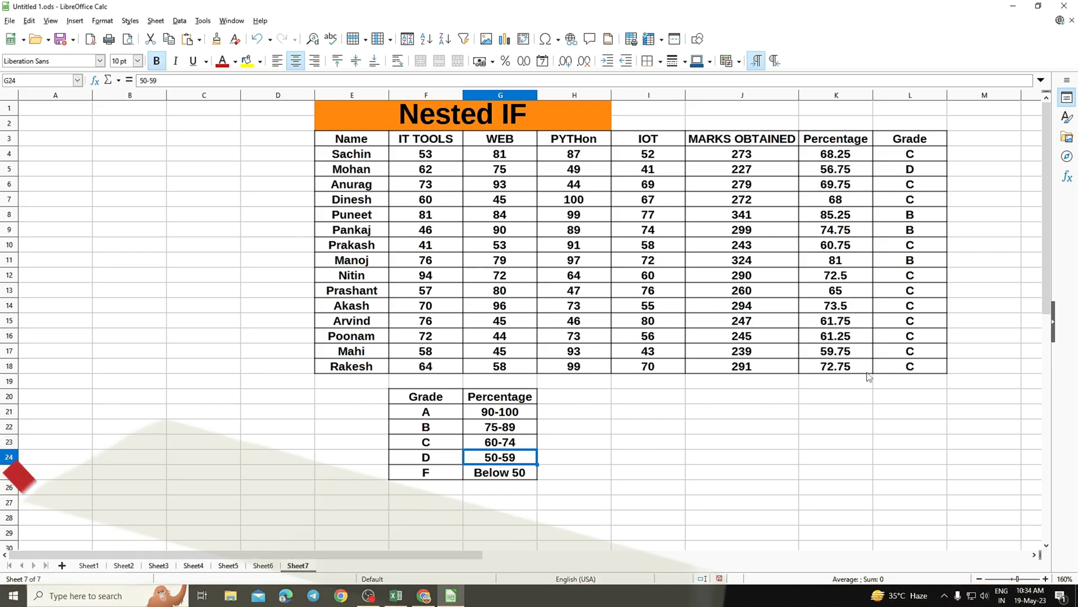
left_click(499, 475)
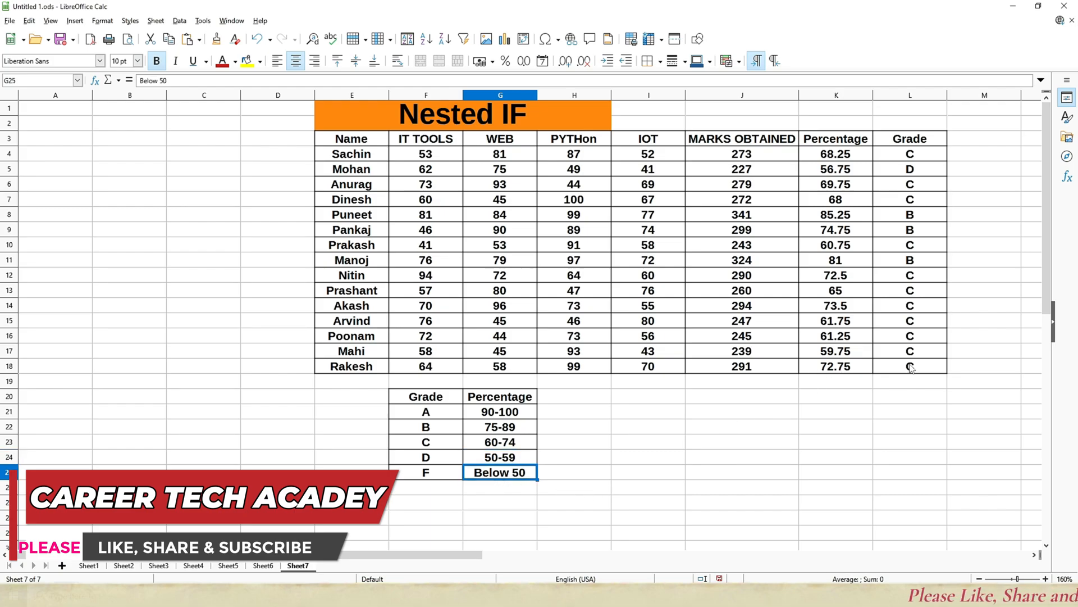
Step: Test the grade formula by overwriting the percentages in K4 with 95 and K5 with 44
left_click(843, 157)
type("95")
key("Return")
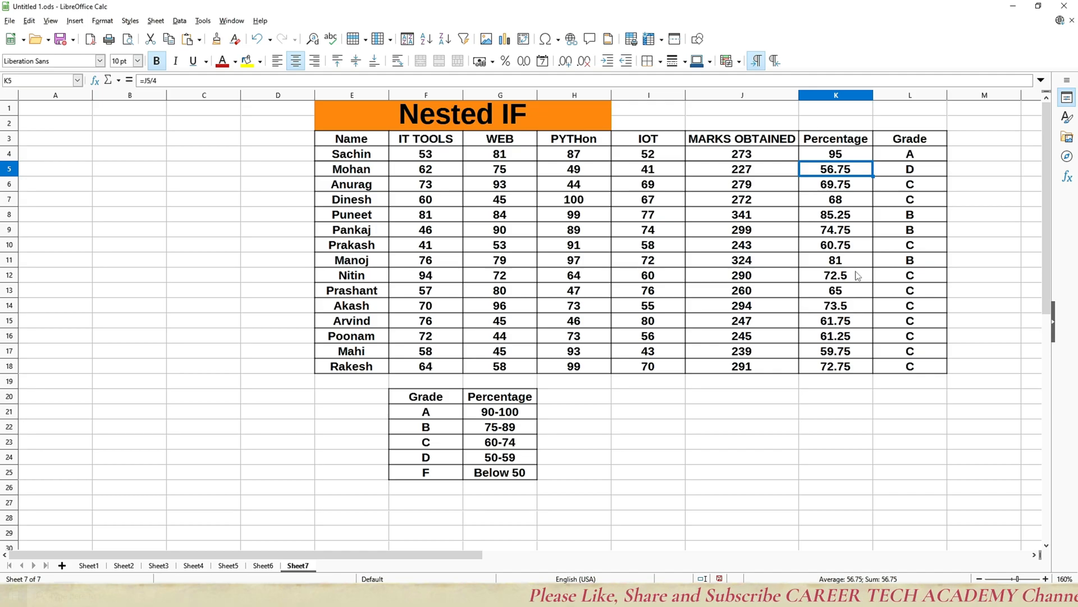
type("44")
key("Return")
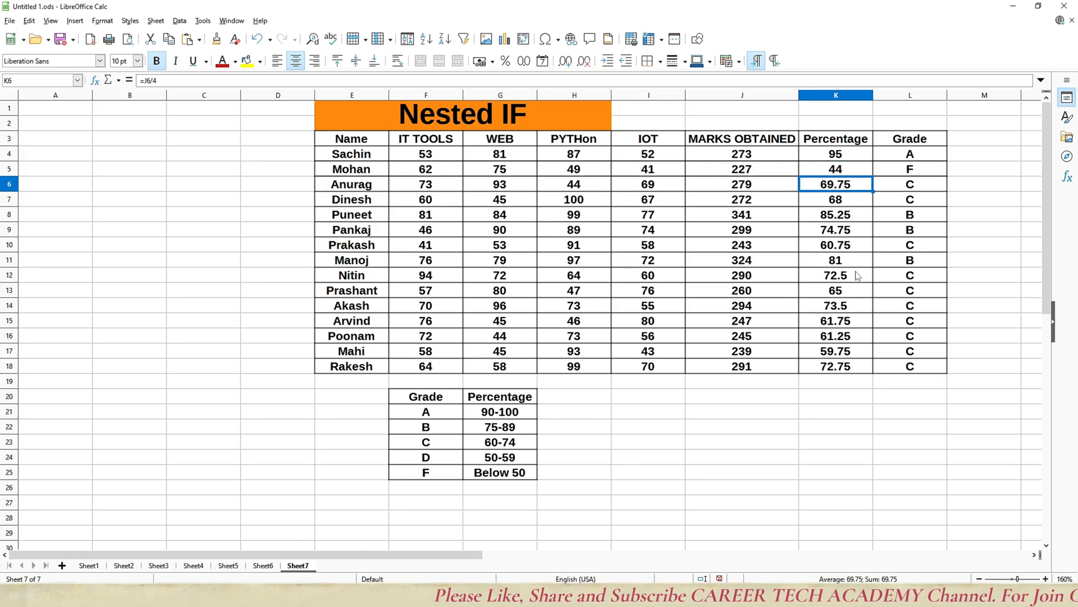
Step: Undo the two test percentages in K4 and K5
key("Up")
key("Up")
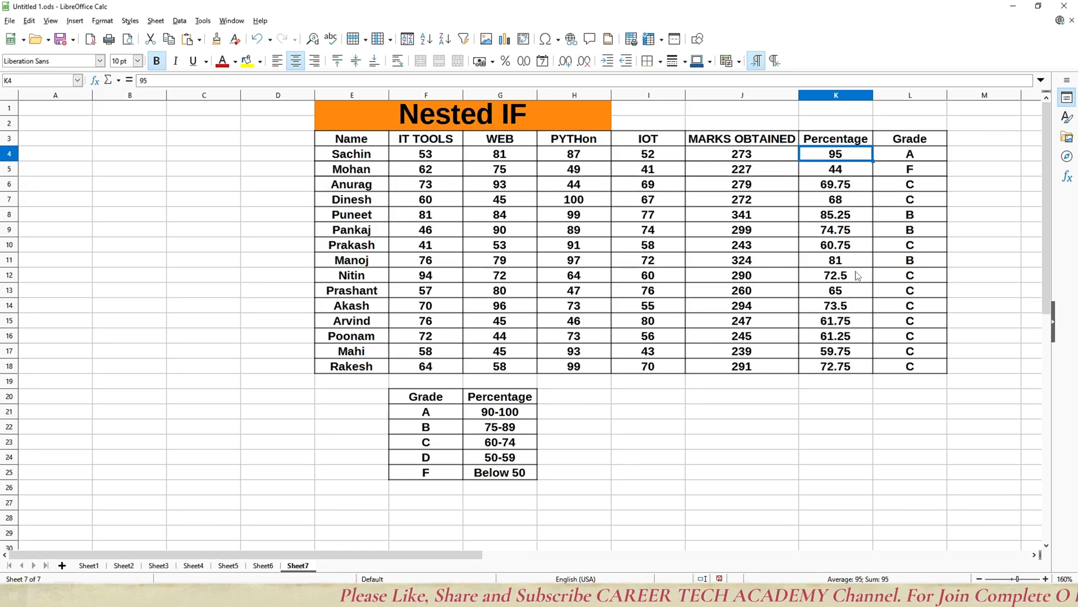
key("ctrl+z")
key("ctrl+z")
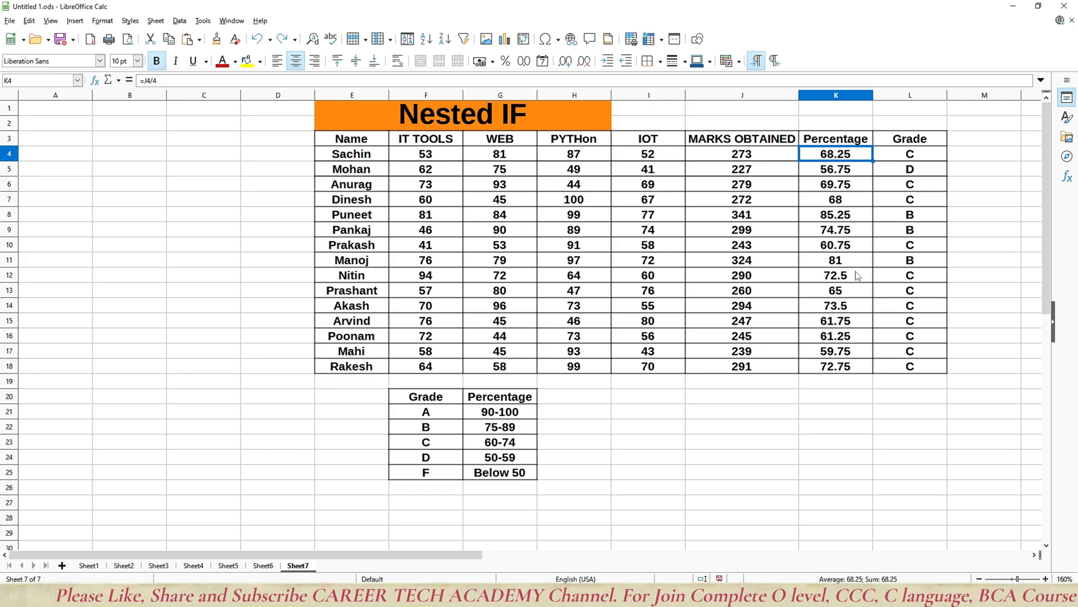
Step: Review the percentage formula in K4 and the nested IF formula in L4
key("F2")
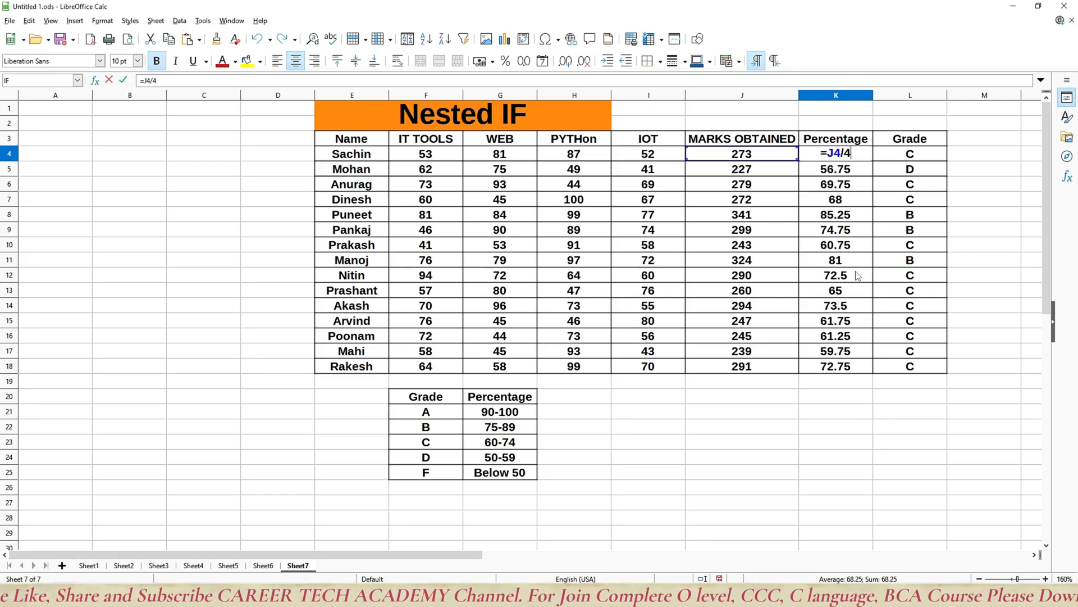
key("Return")
key("Up")
key("Right")
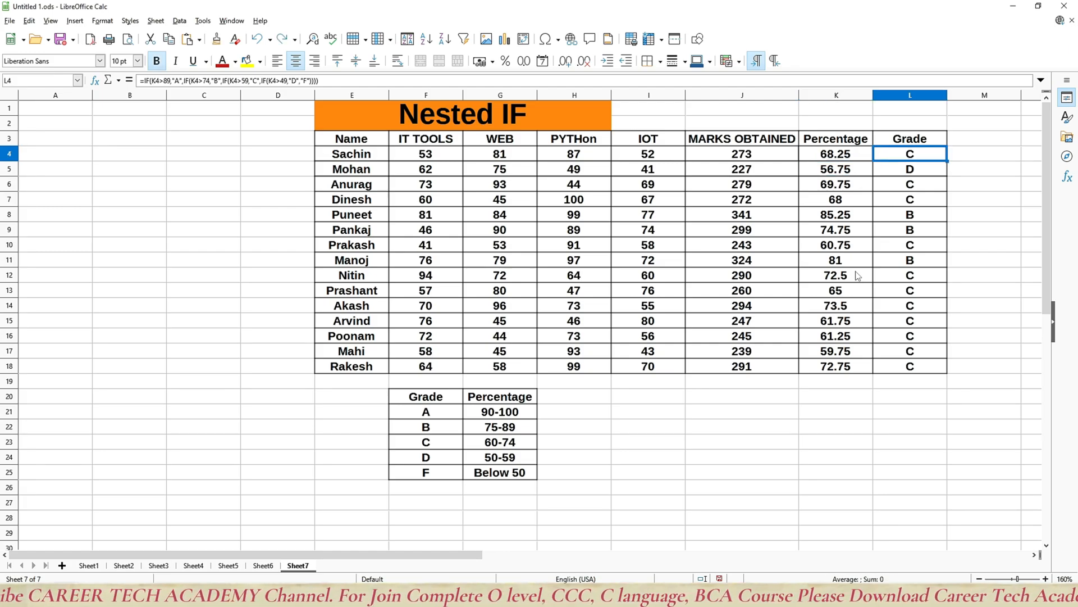
key("F2")
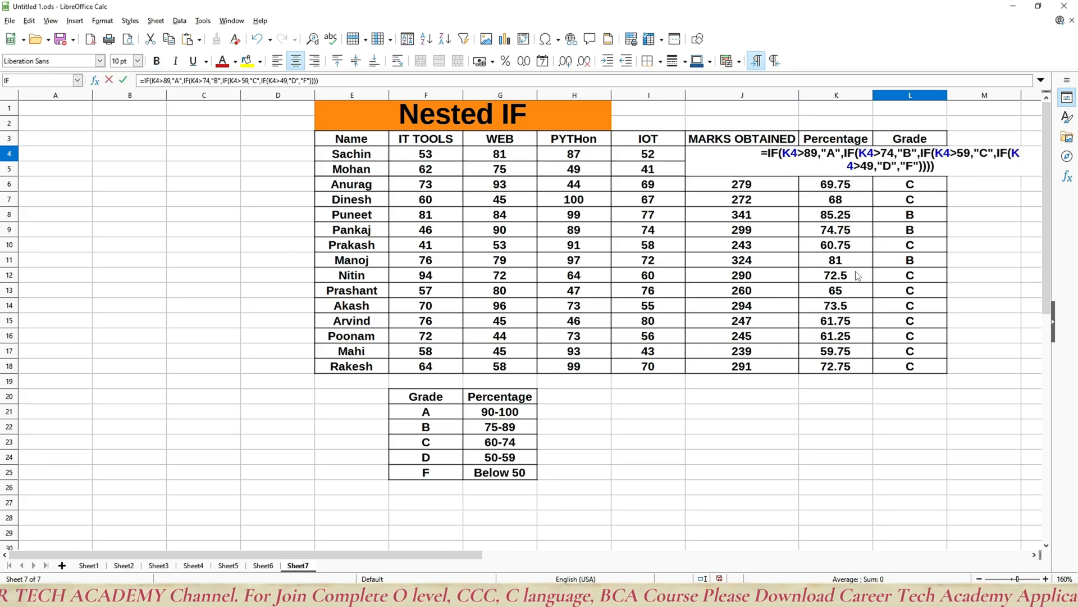
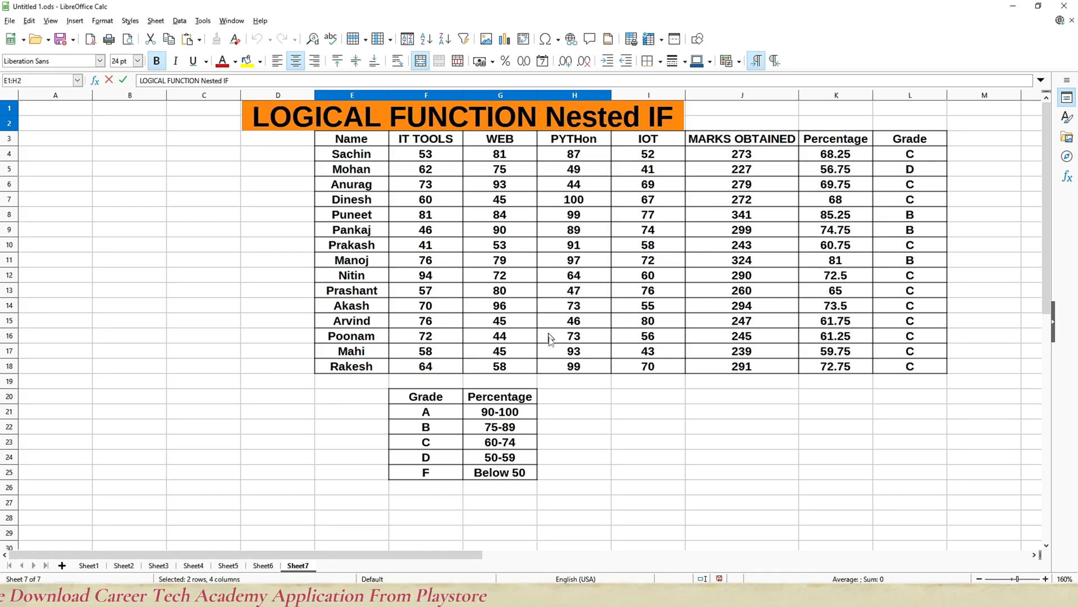
Step: Commit the sheet title "LOGICAL FUNCTION Nested IF" and widen column H until the whole title fits
left_click(619, 415)
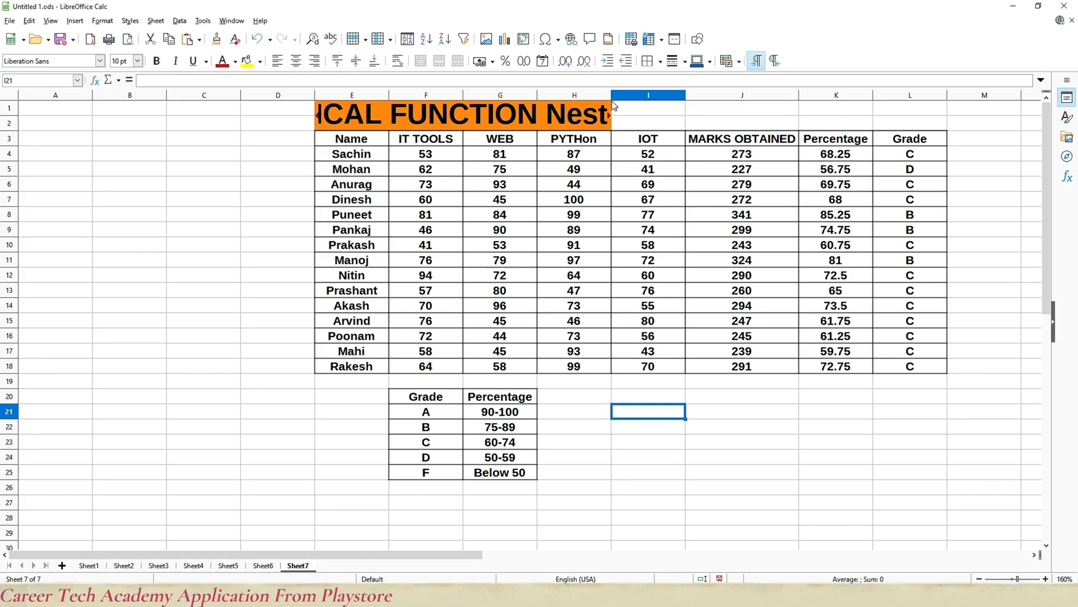
left_click_drag(686, 94, 749, 104)
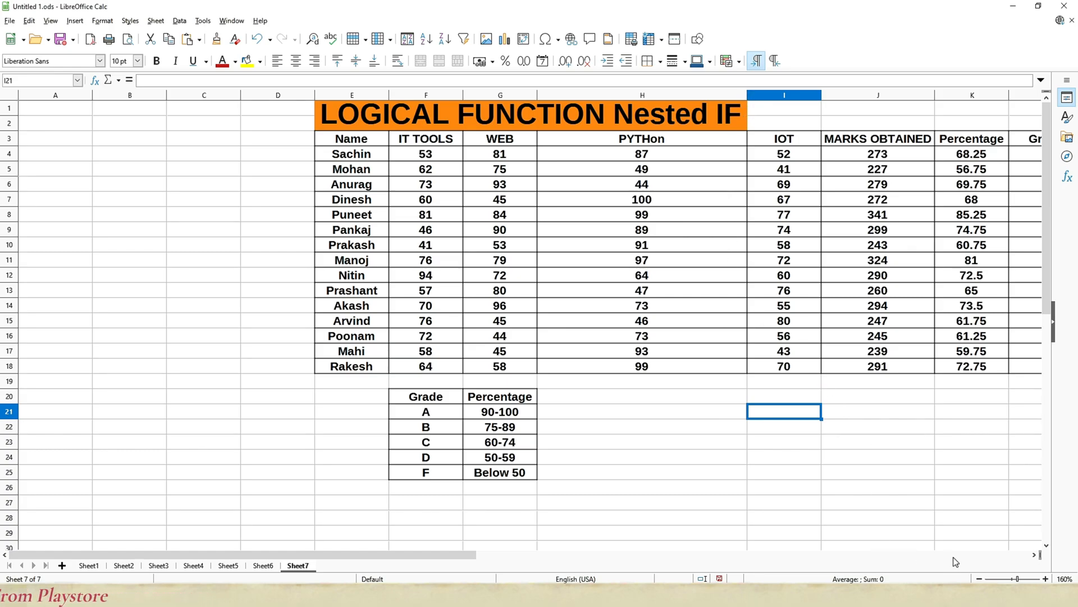
left_click(1034, 555)
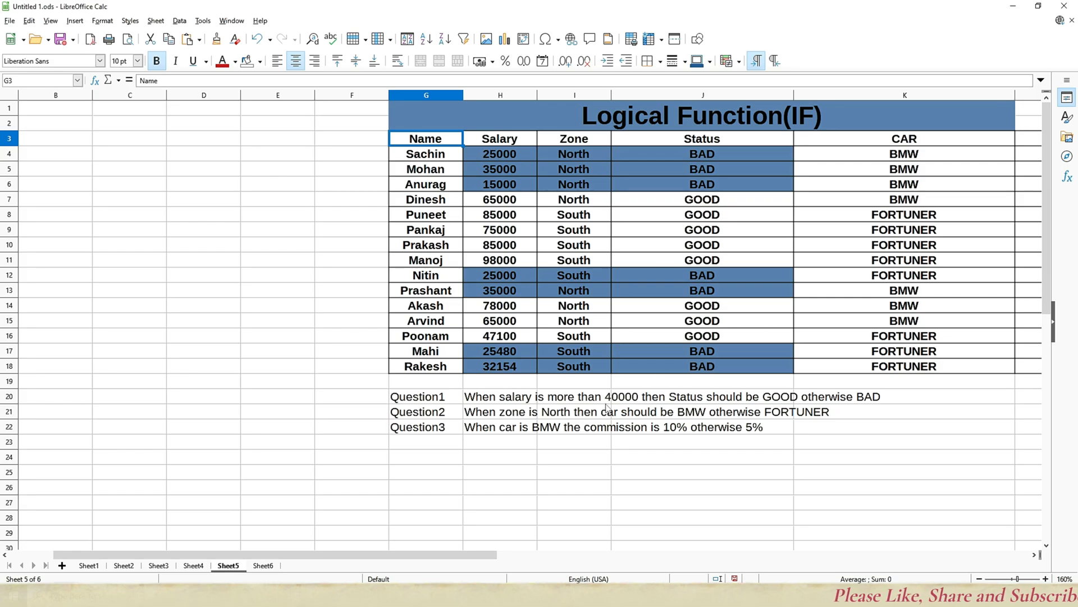
Step: On Sheet6, enter the label "Question1" in I20 below the IFOR & IFAND table
left_click(276, 565)
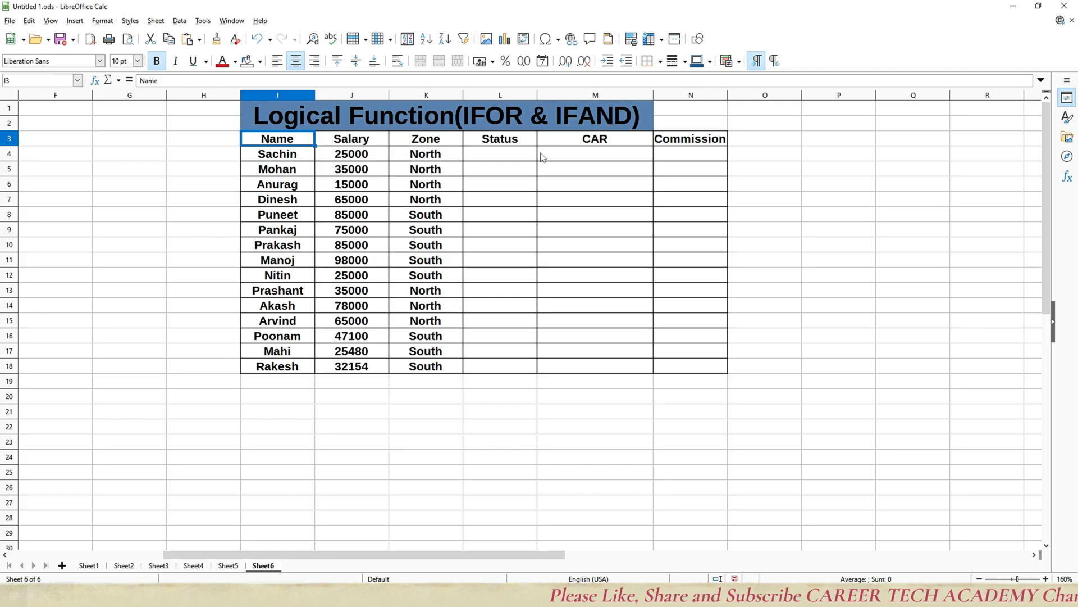
left_click(518, 126)
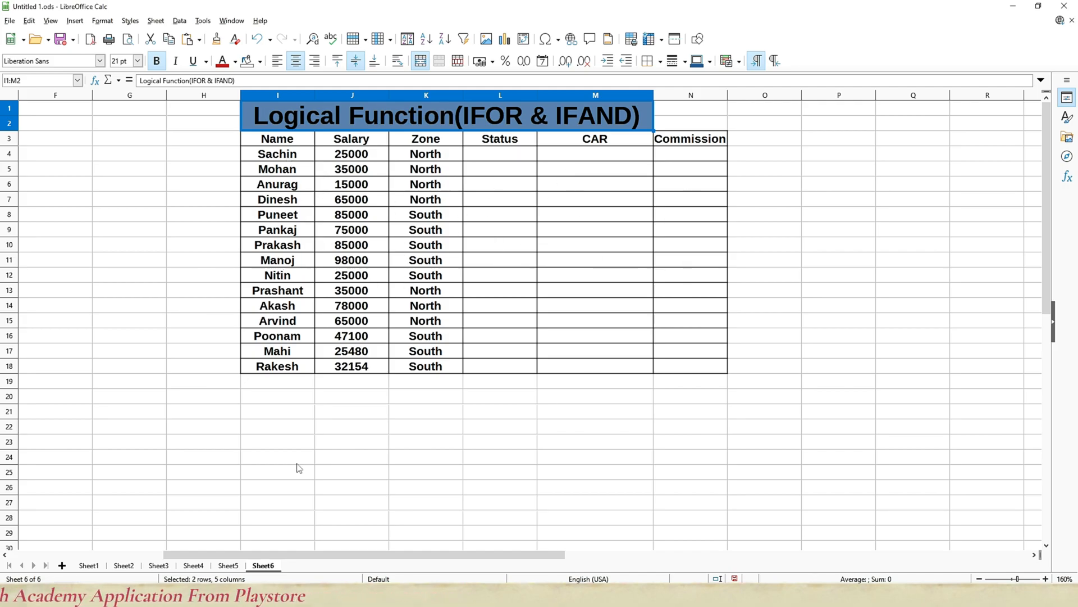
left_click(290, 400)
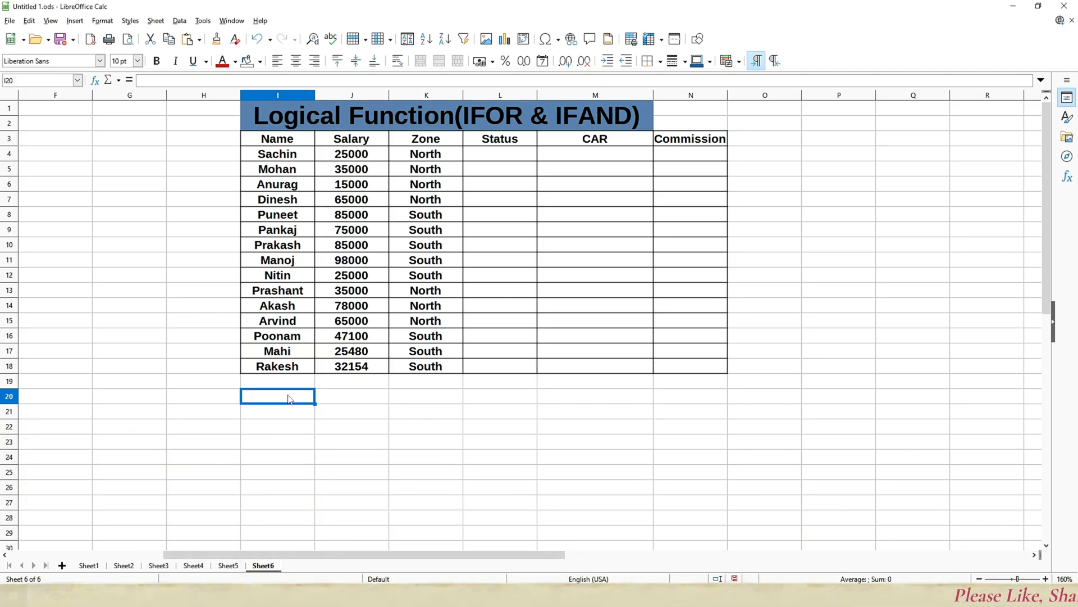
type("Q")
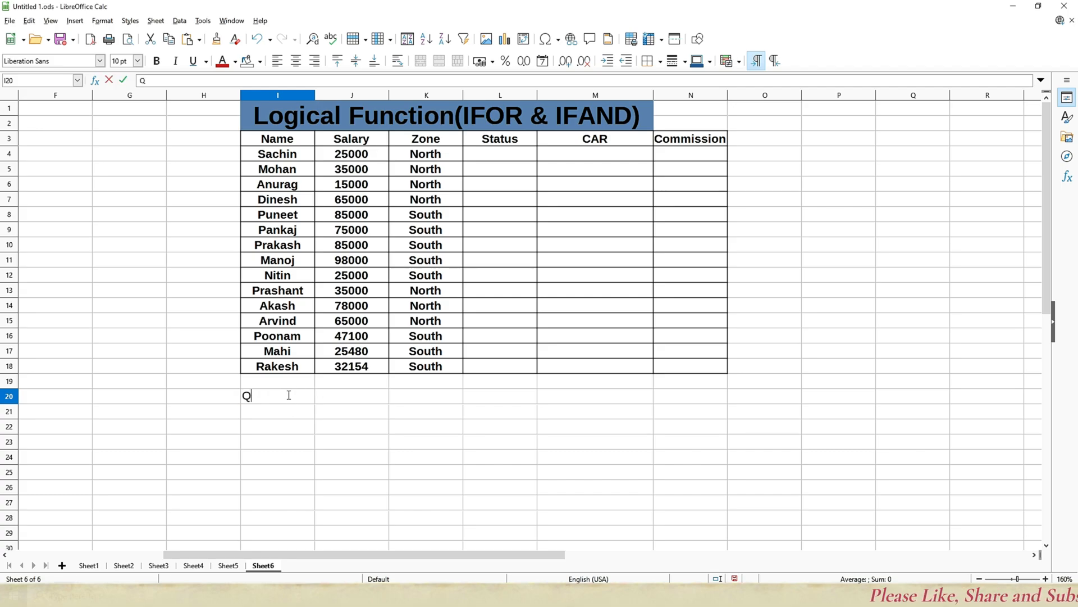
type("uestion1")
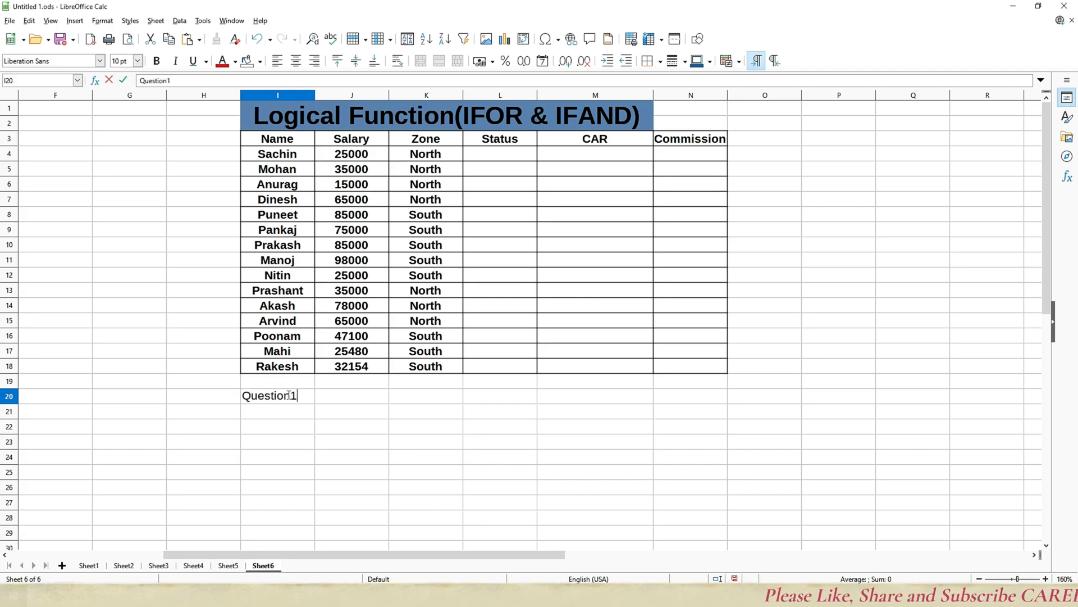
key("Tab")
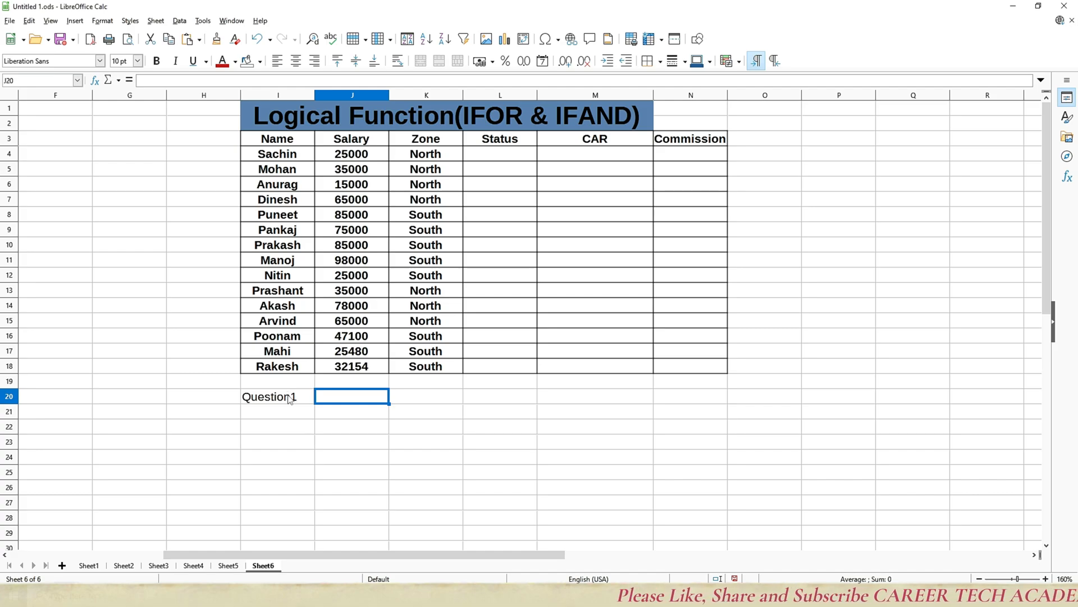
Step: Enter "When salary is more than 35000 and Zone is North then Status will be GOOD otherwise BAD" in J20 beside Question1
type("When ")
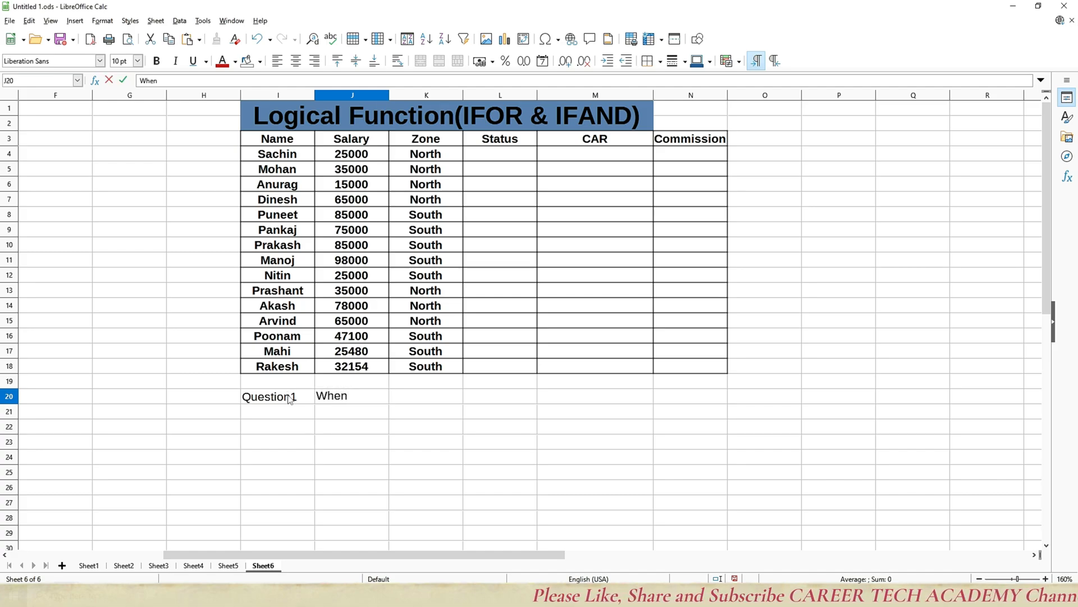
type("salary ")
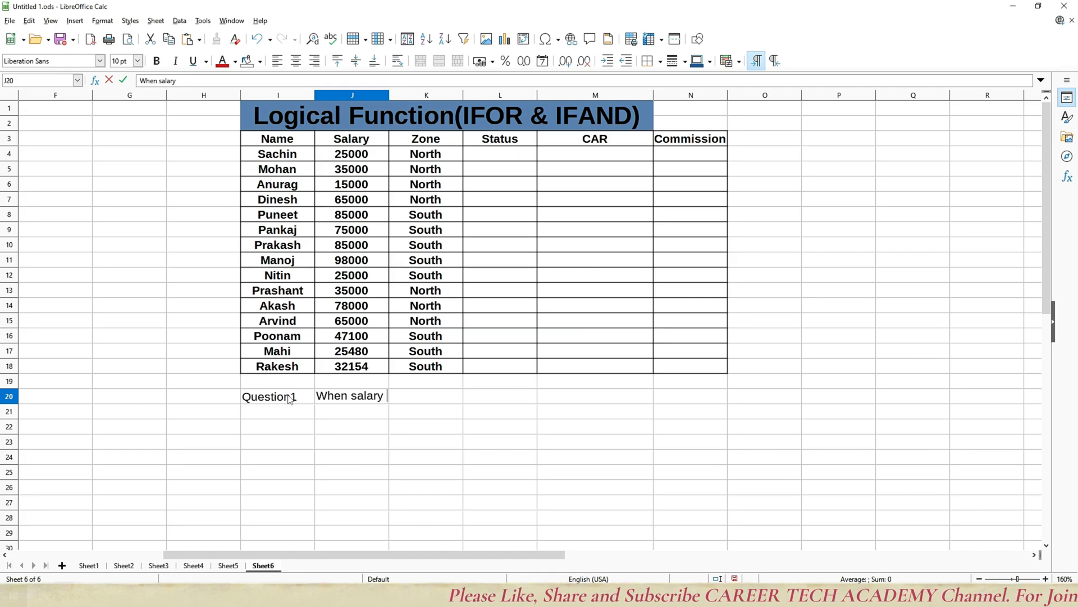
type("is ")
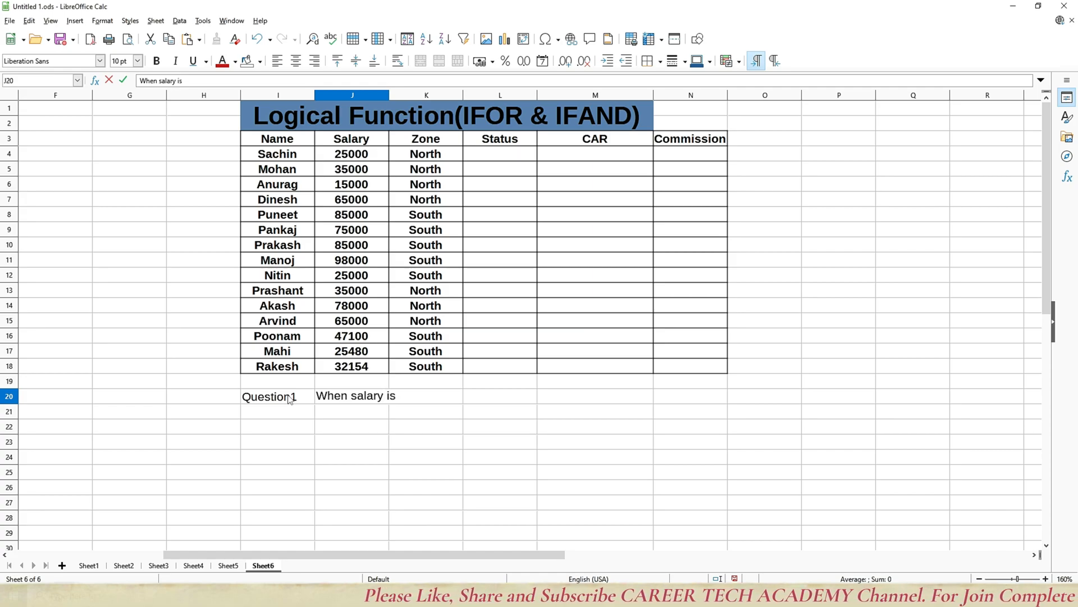
type("more ")
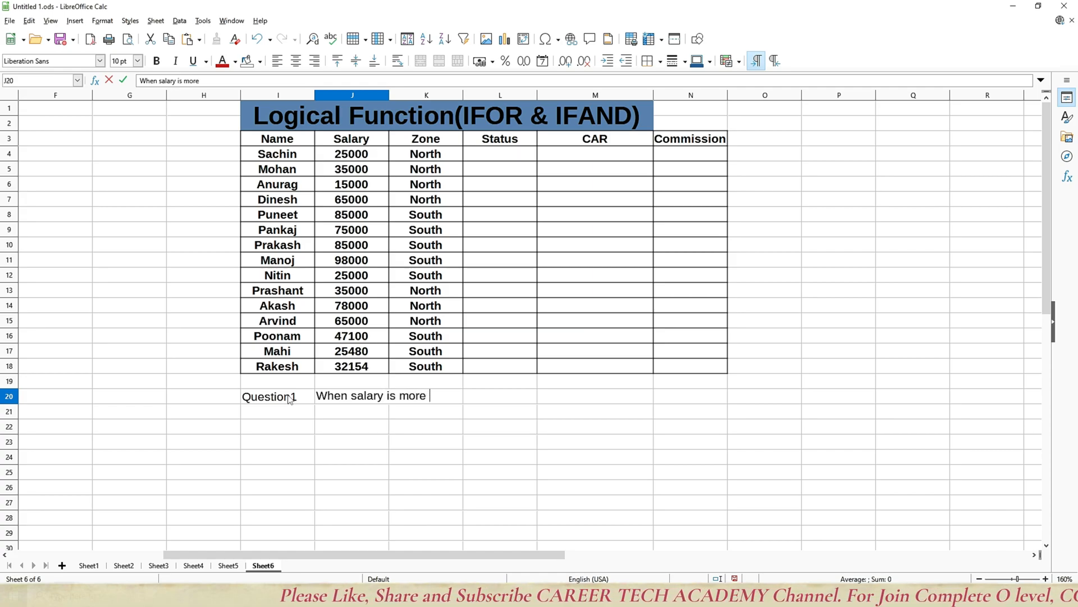
type("than ")
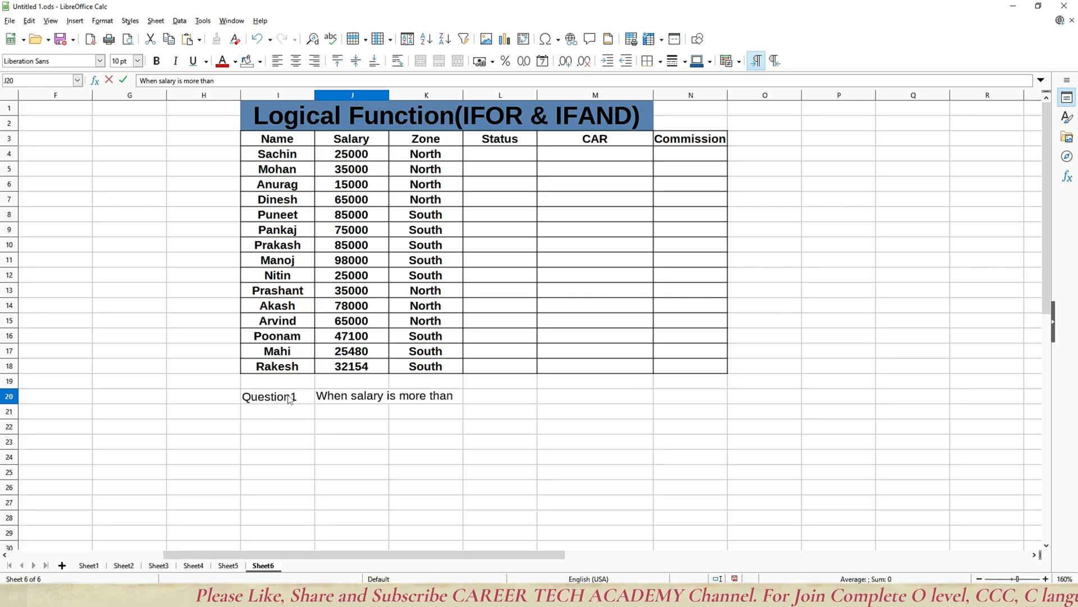
type("35000 ")
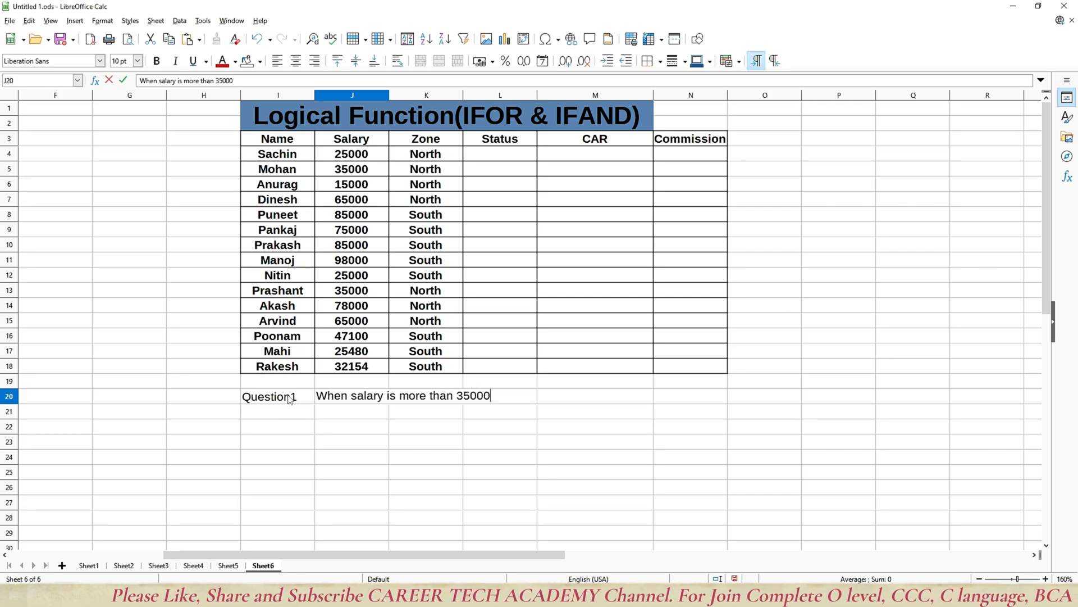
type("and ")
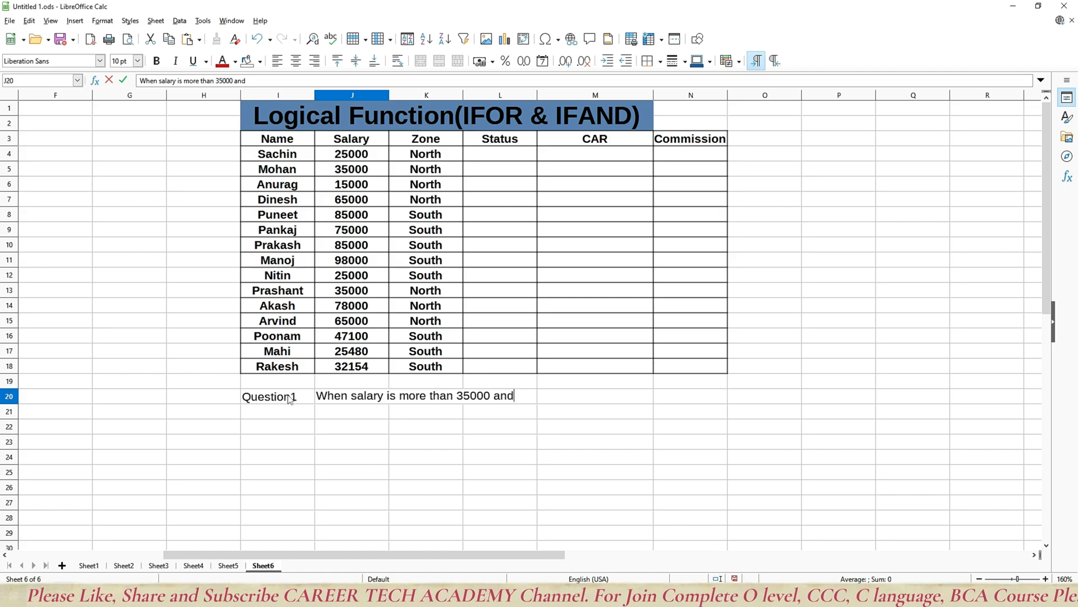
type("Zo")
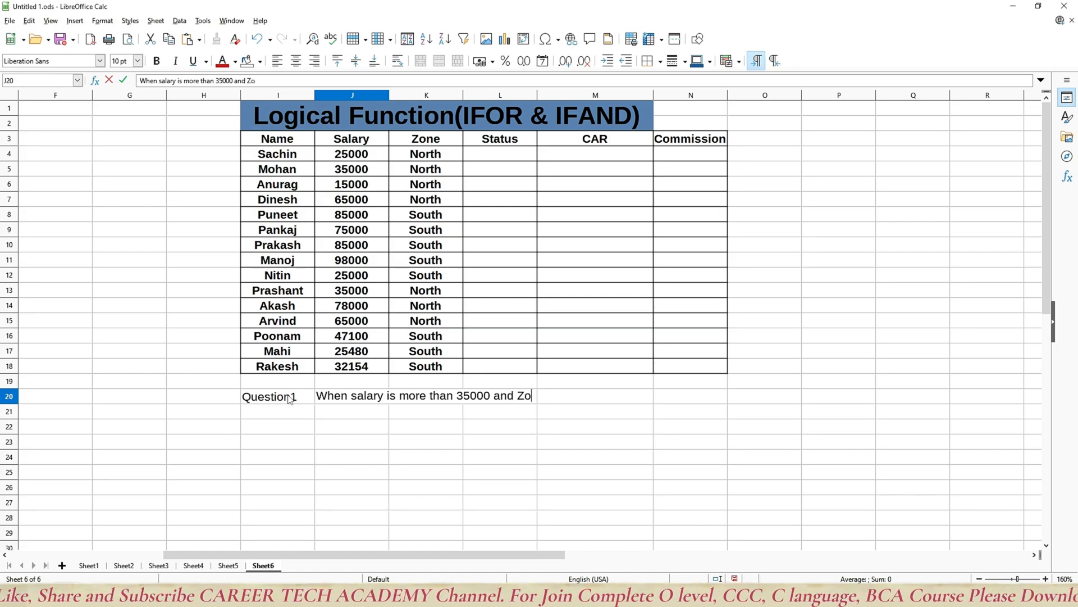
type("ne is ")
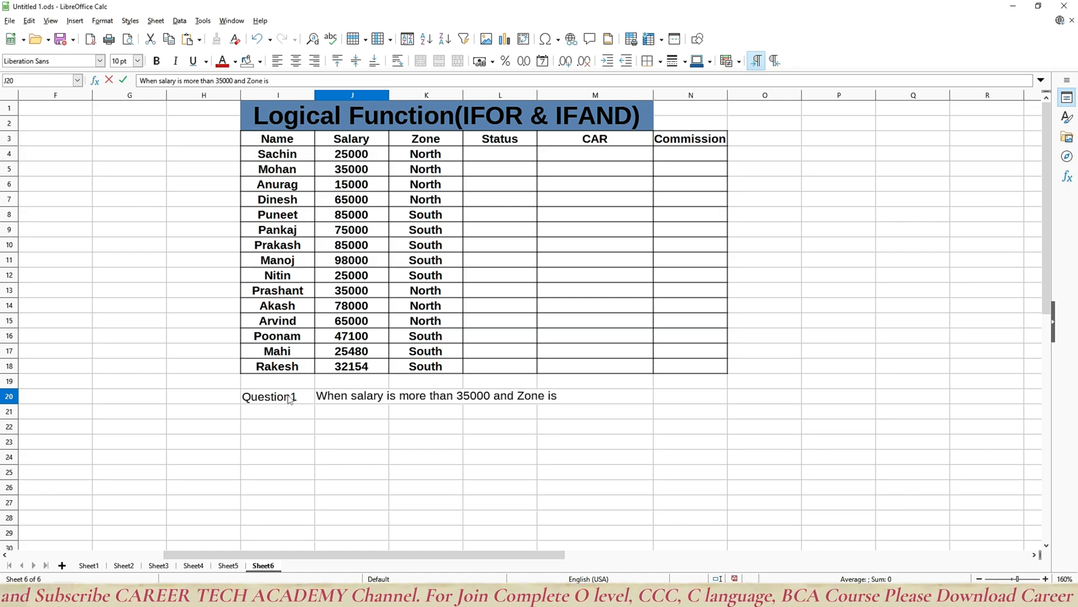
type("Nort")
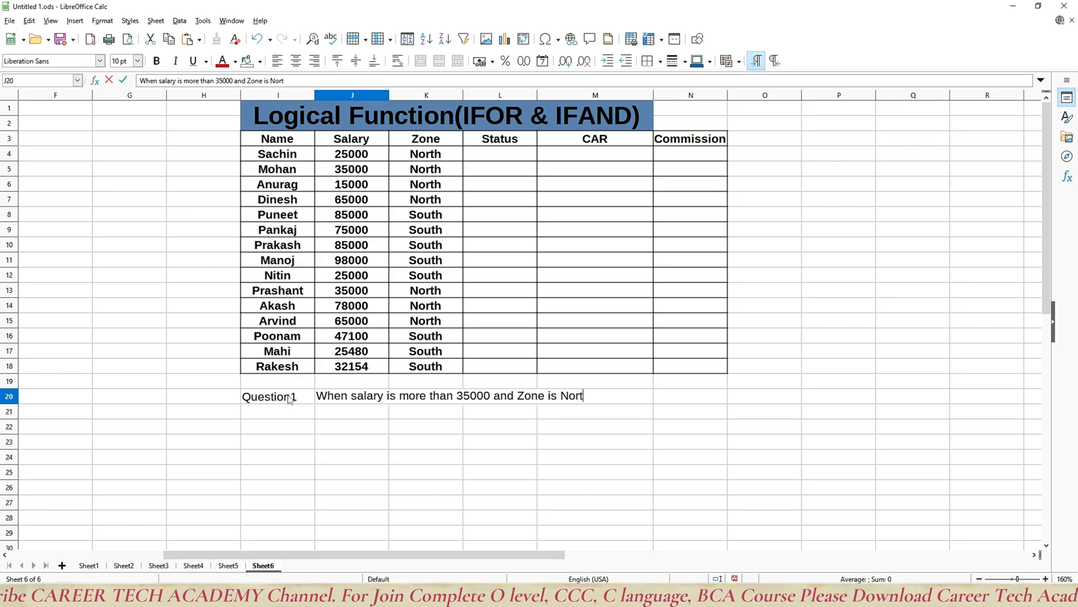
type("h then")
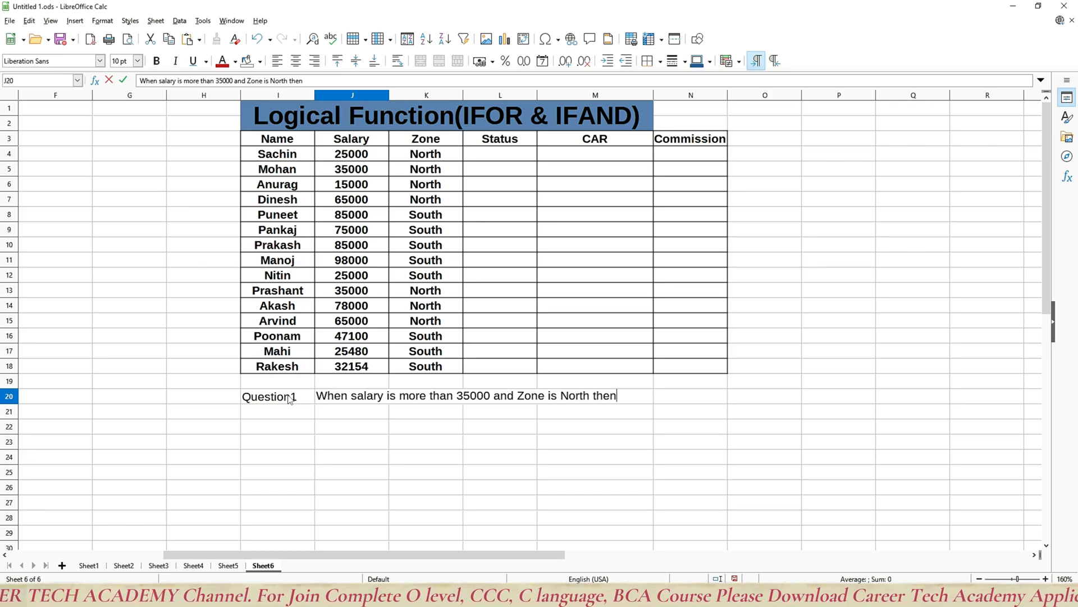
type(" Sa")
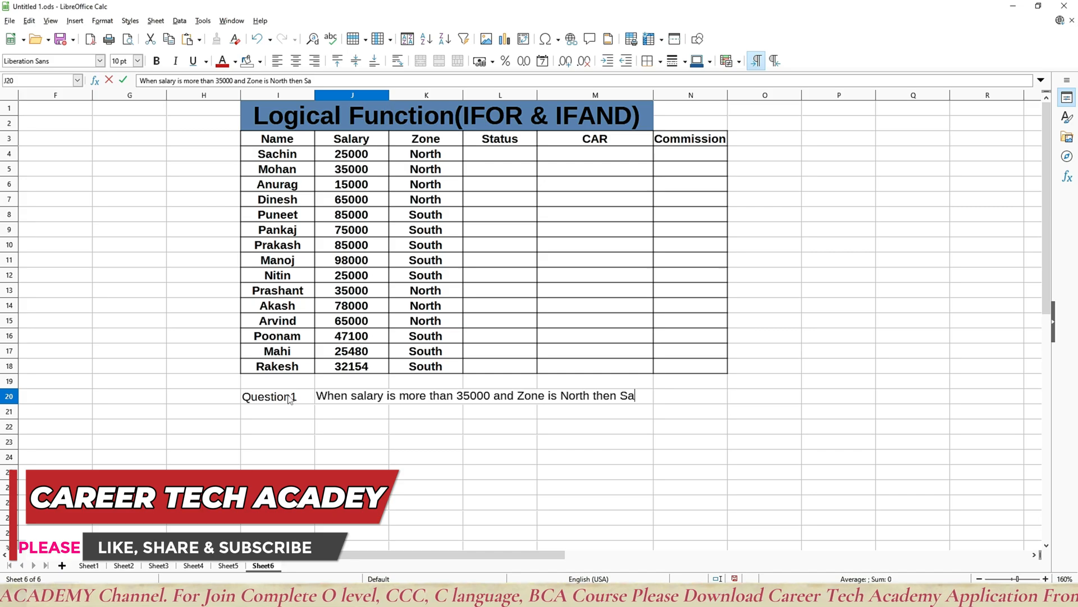
key("BackSpace")
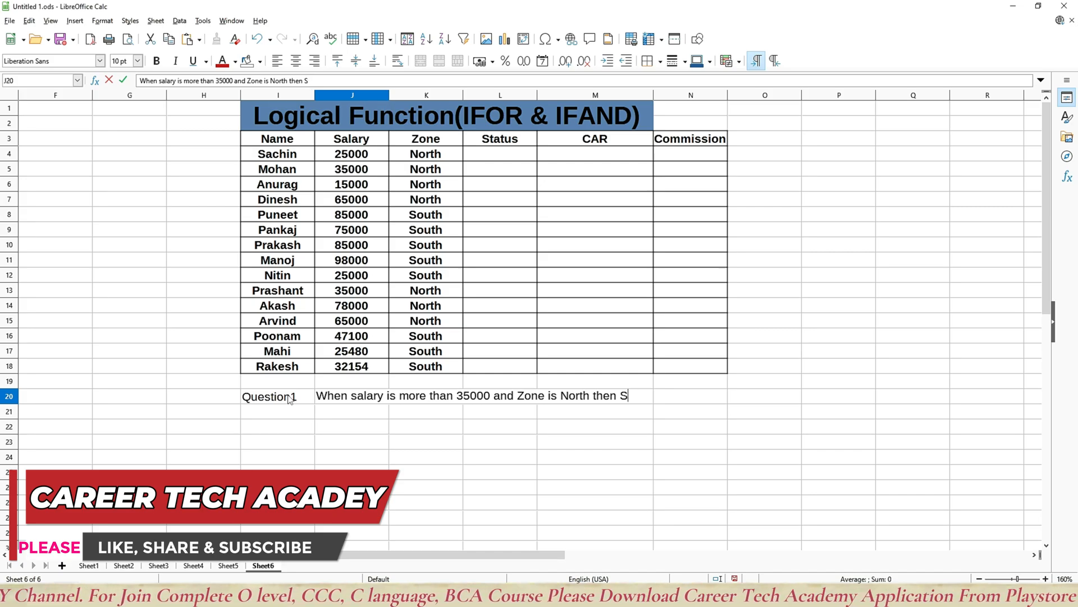
type("tatus")
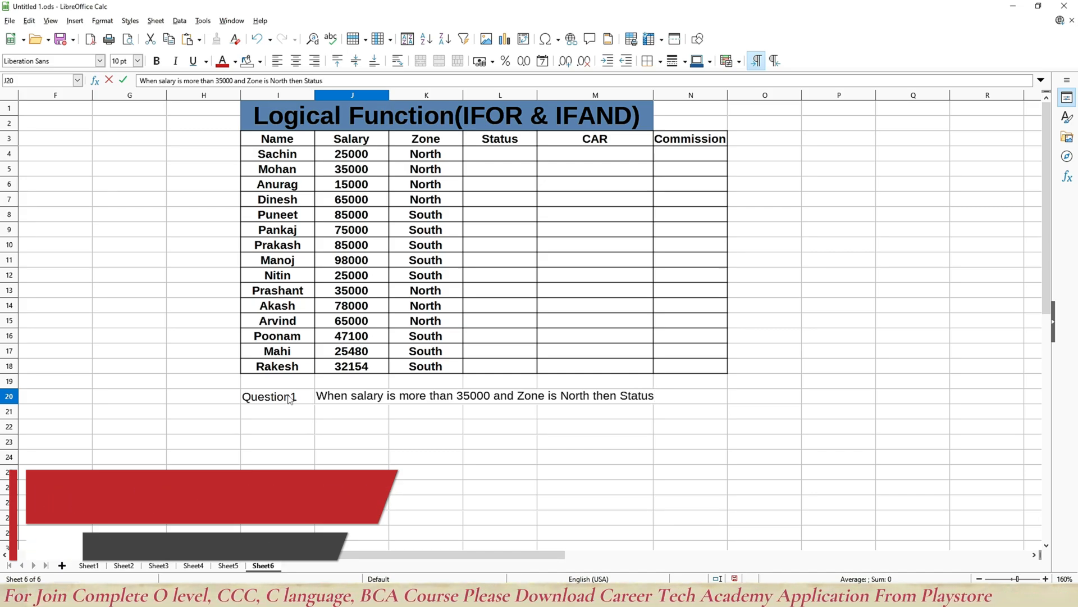
type(" will")
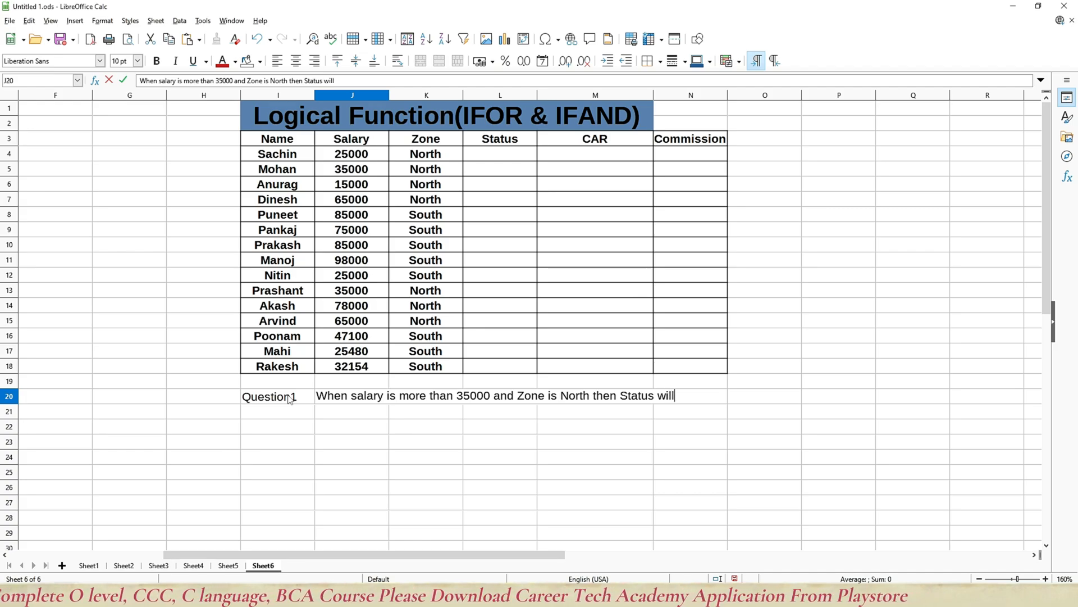
type(" Be")
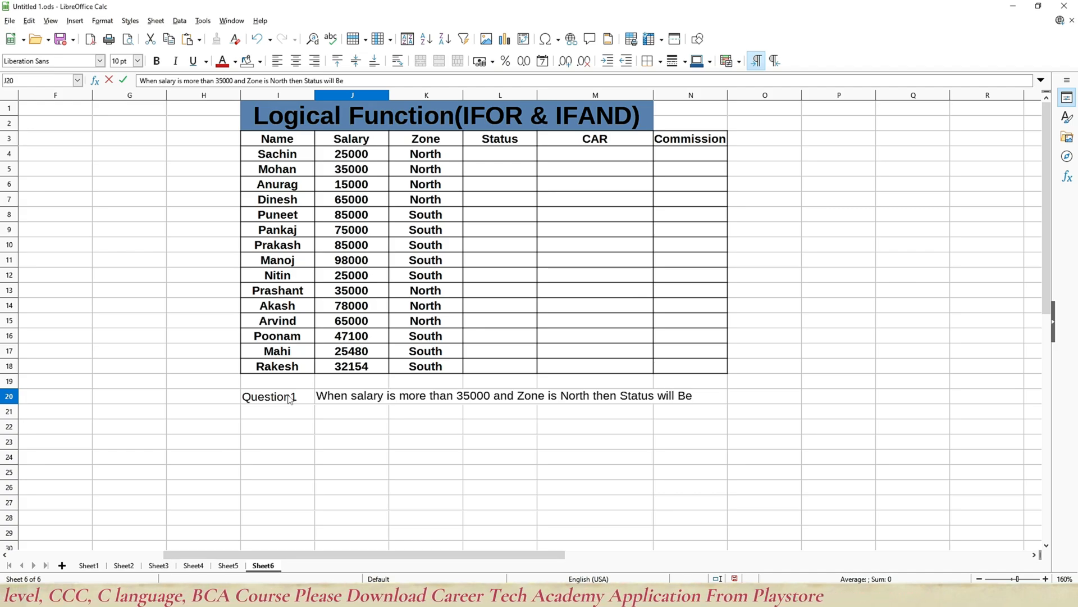
key("BackSpace")
key("BackSpace")
type("be ")
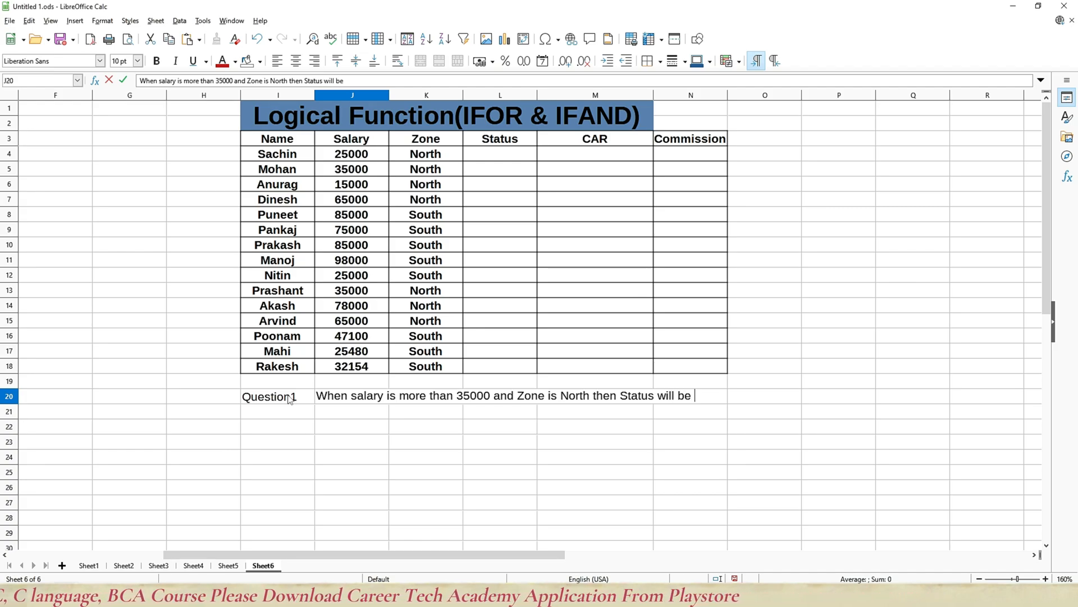
type("GOO")
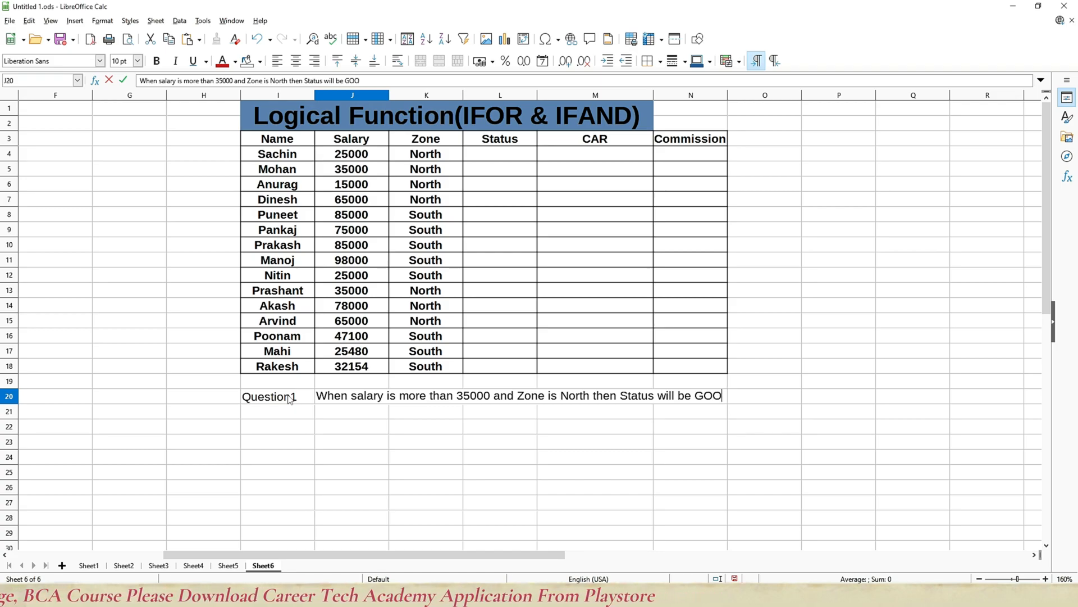
type("D ")
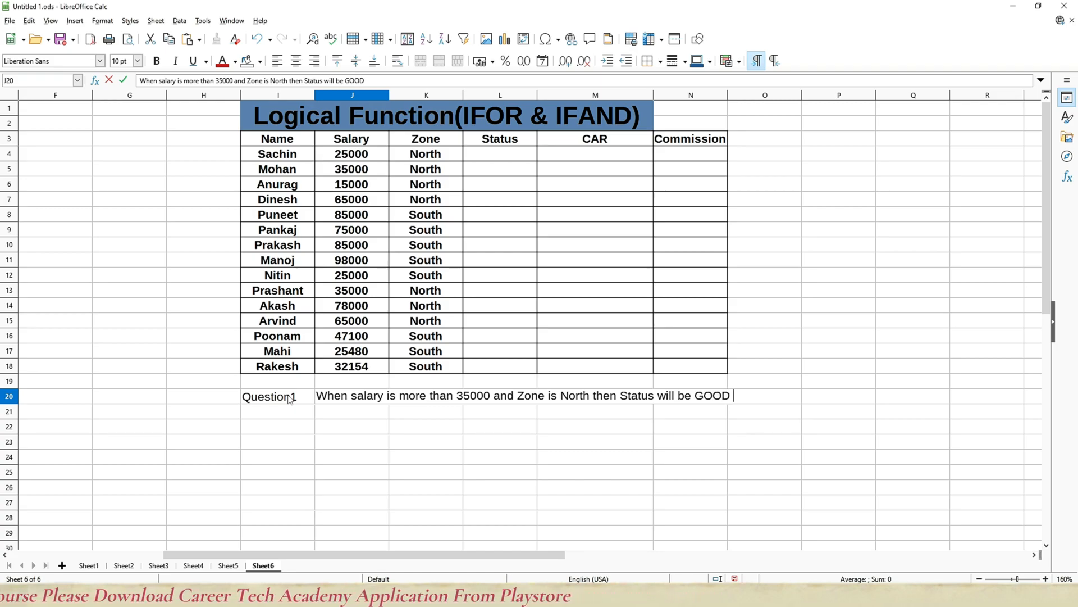
type("ot")
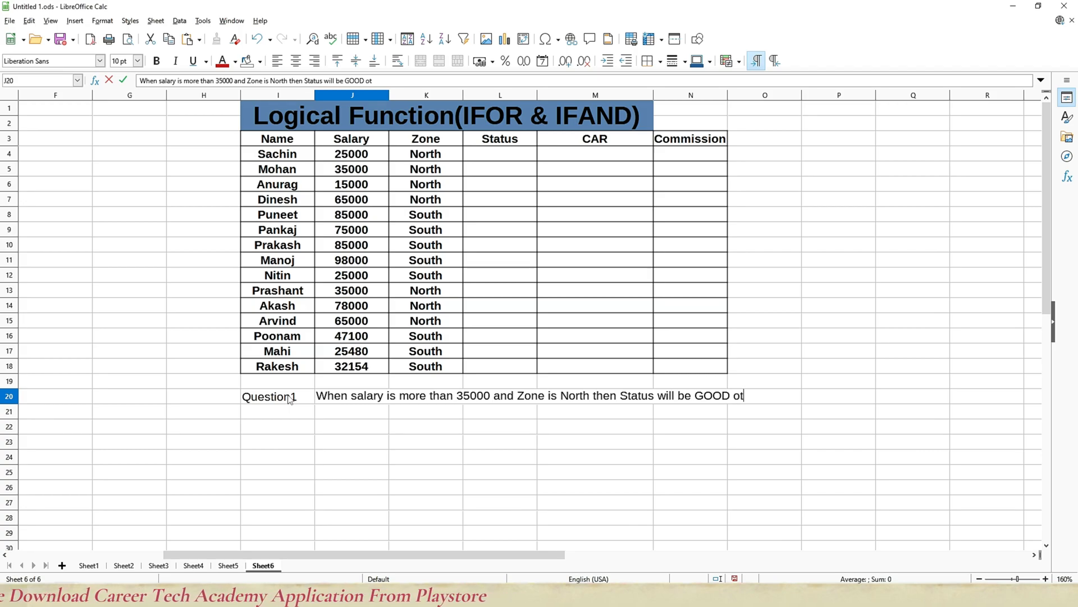
type("herwise BAD")
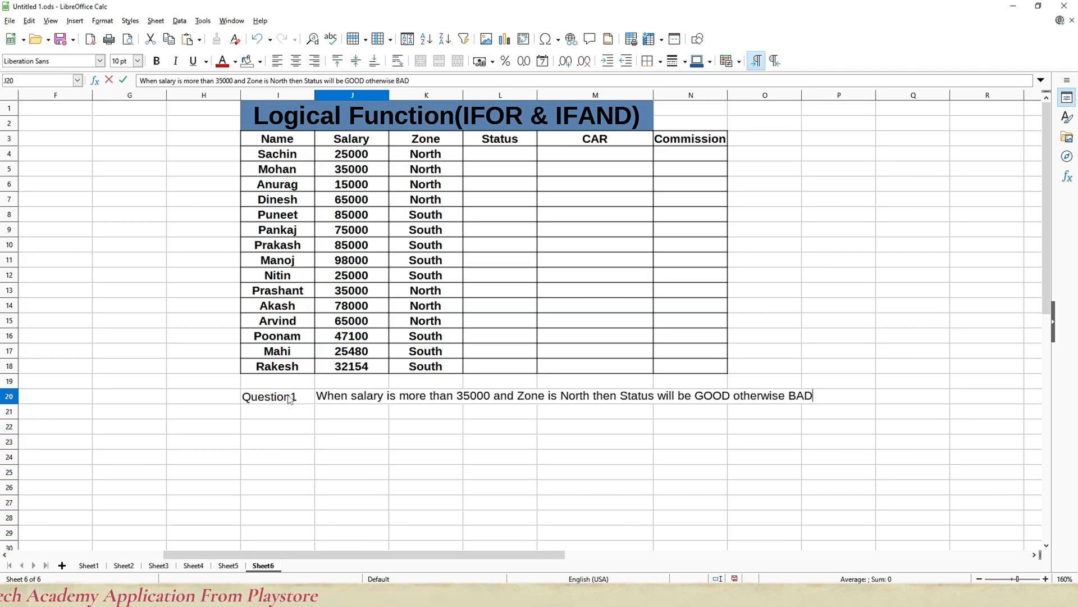
key("Return")
Step: Enter the label "Question2" in I21, directly below the Question1 label
type("Q")
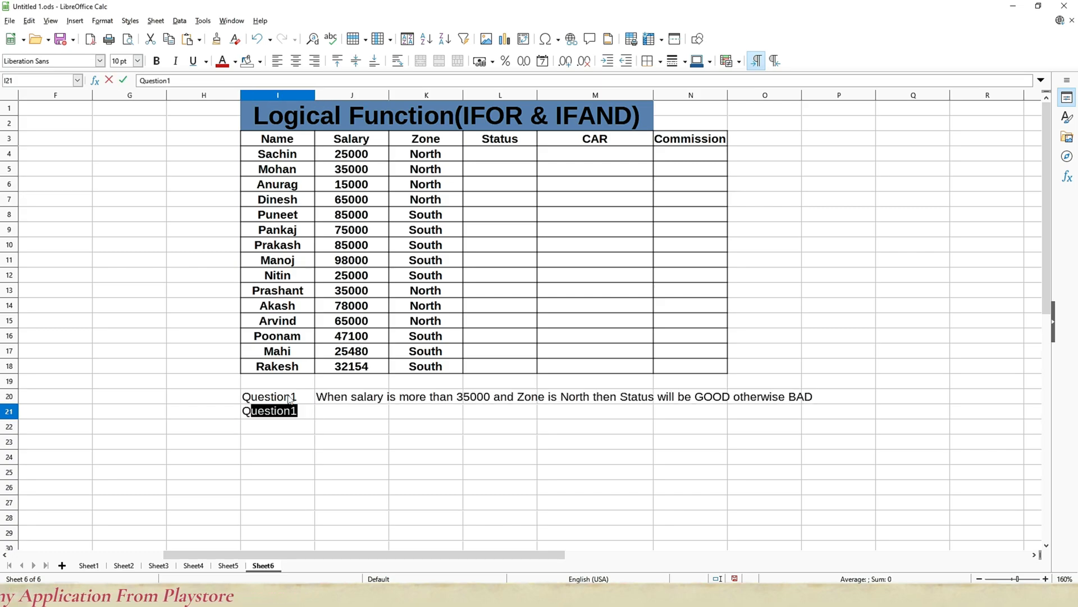
type("uestion")
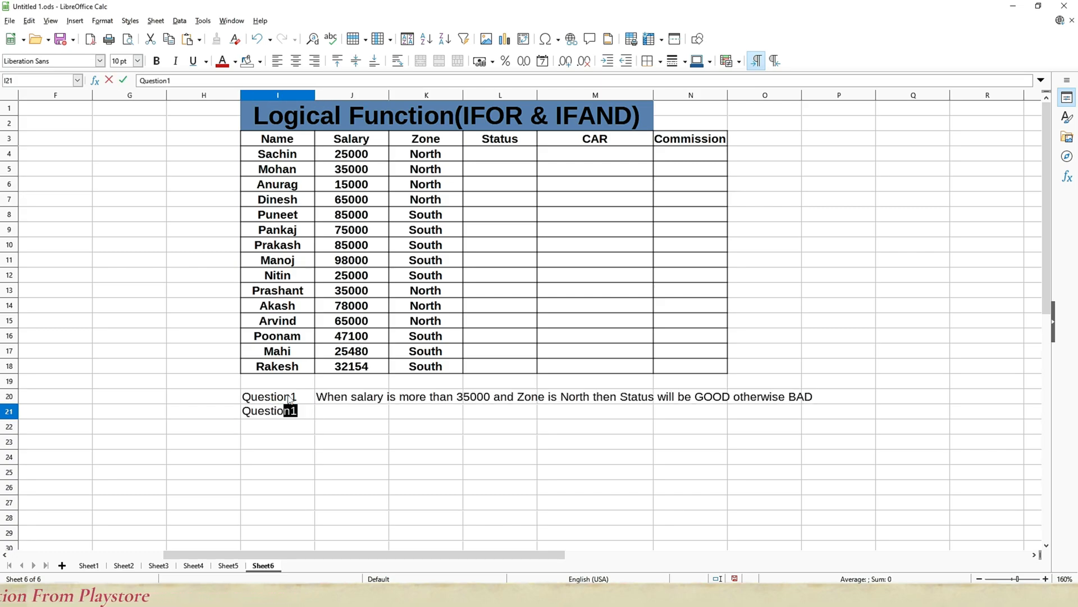
type("2")
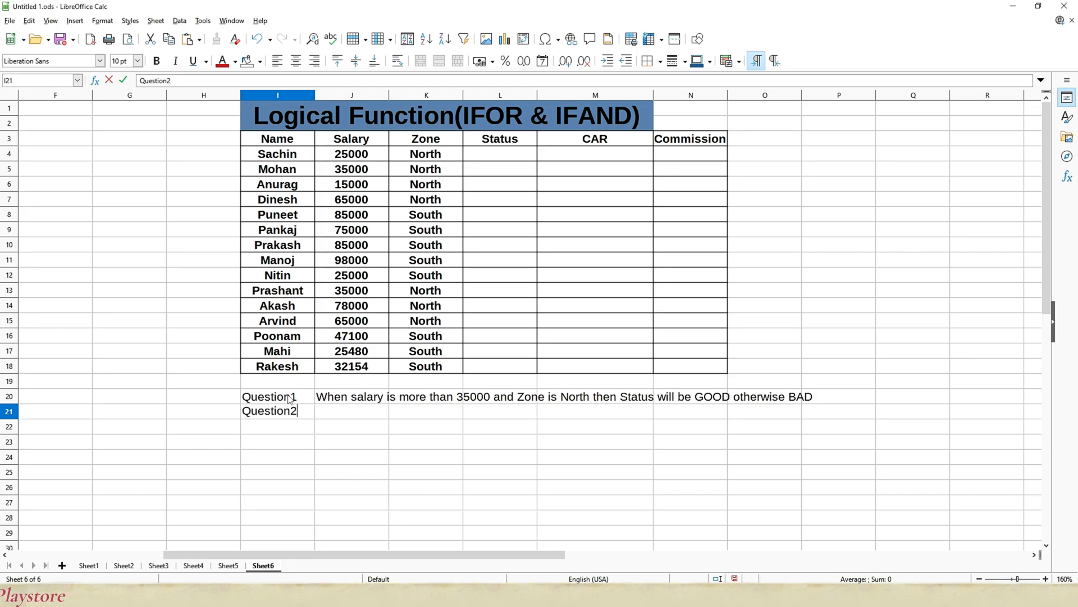
key("Tab")
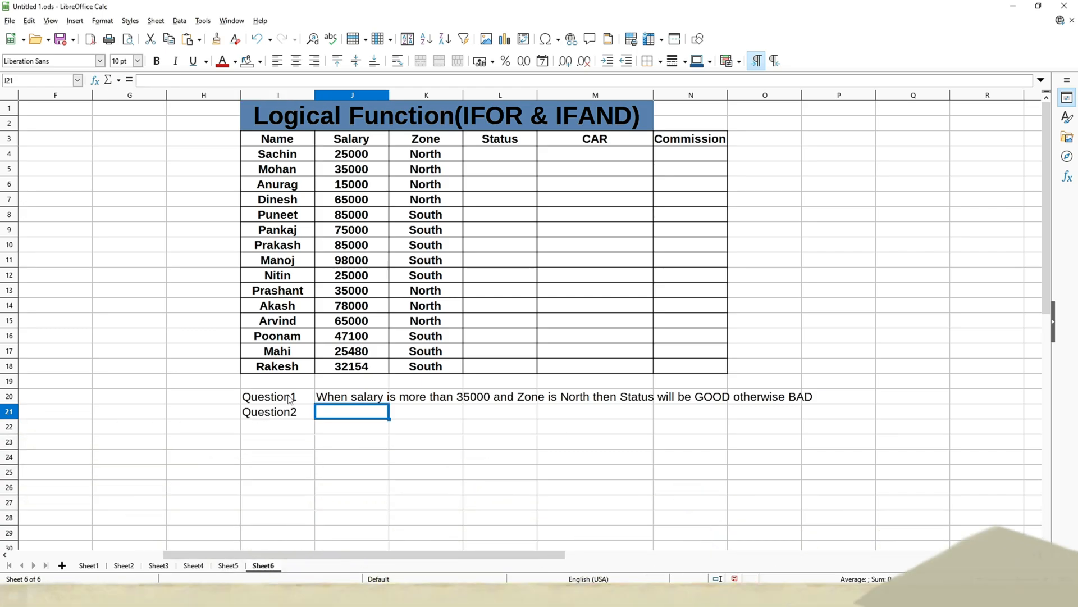
Step: Enter "When Zone is North or salary is more than 40000 then car will be BMW otherwise FORTUNER" in J21 beside Question2
type("When ")
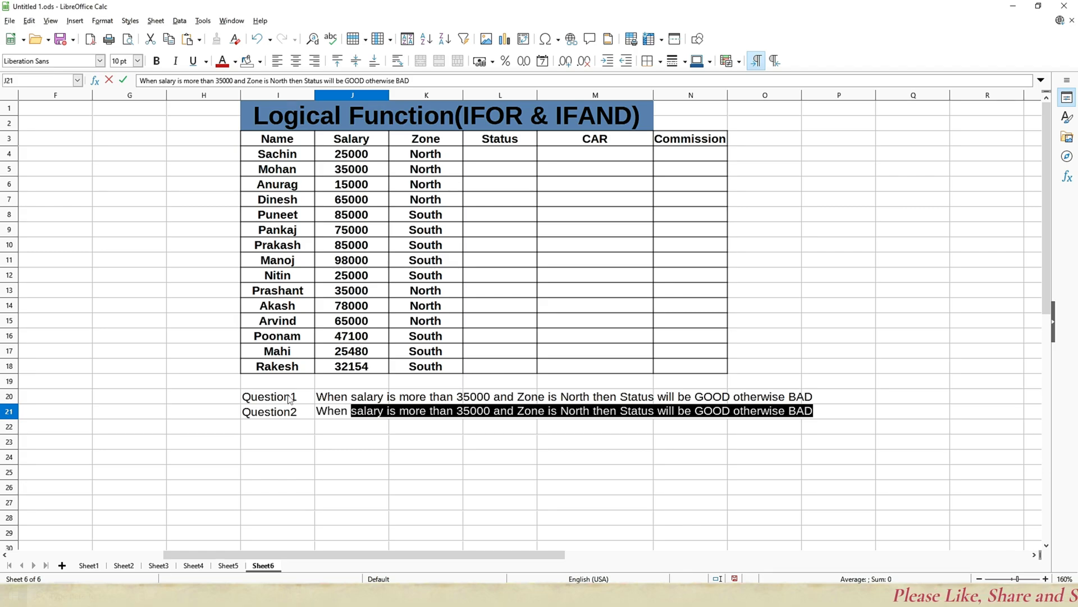
type("Zone is ")
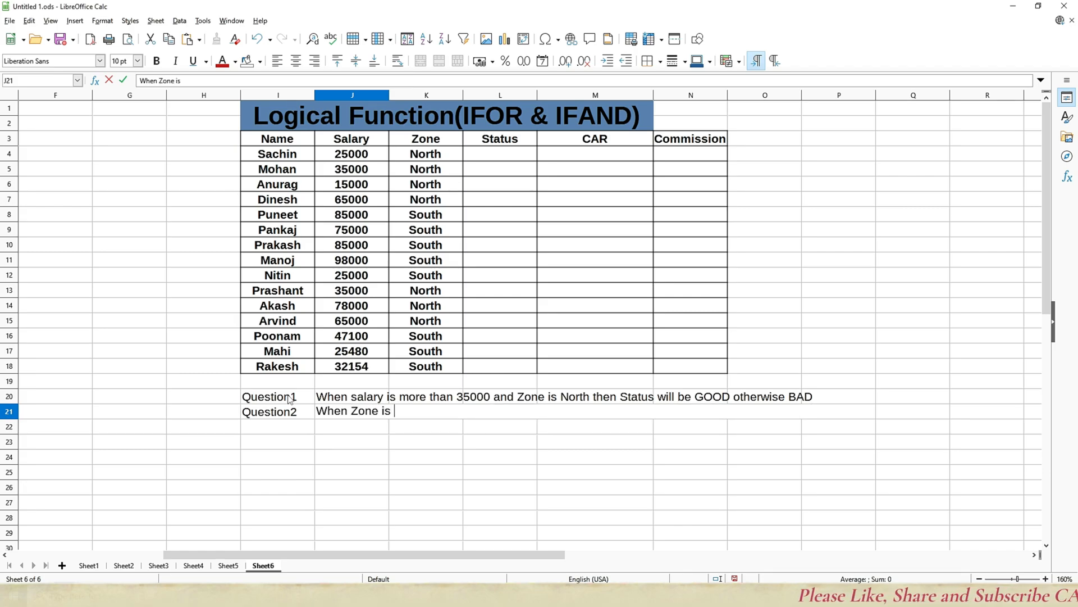
type("South")
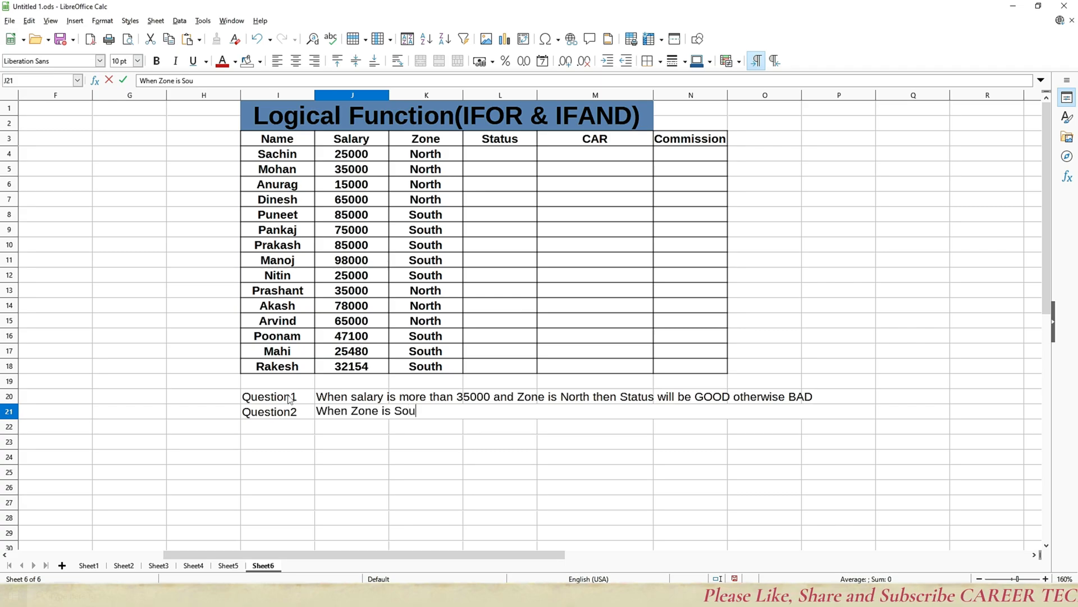
key("BackSpace")
key("BackSpace")
key("BackSpace")
key("BackSpace")
key("BackSpace")
key("BackSpace")
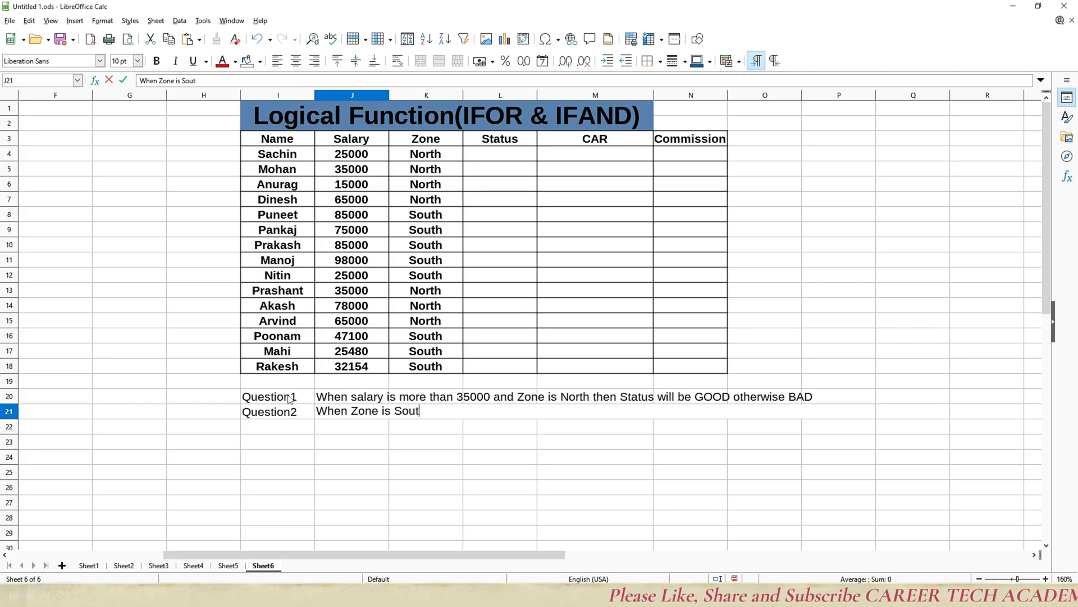
type("No")
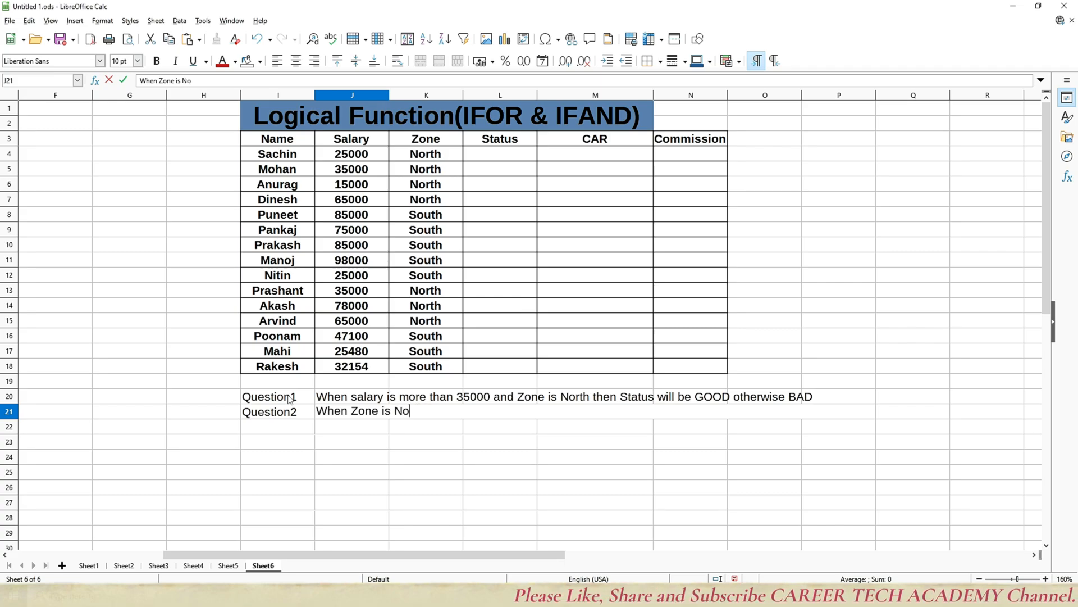
type("rth")
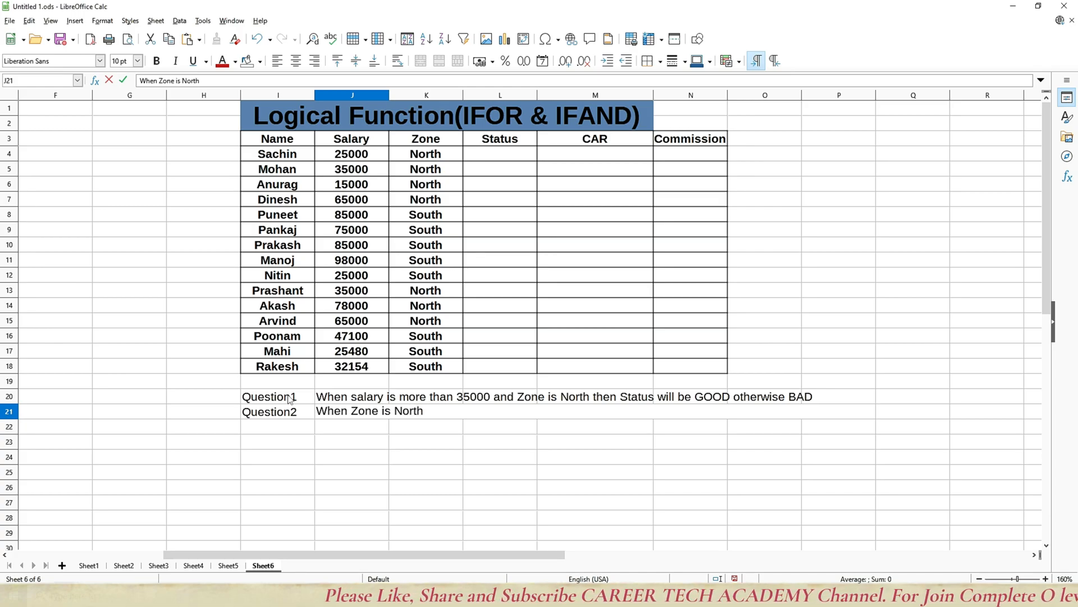
type(" or ")
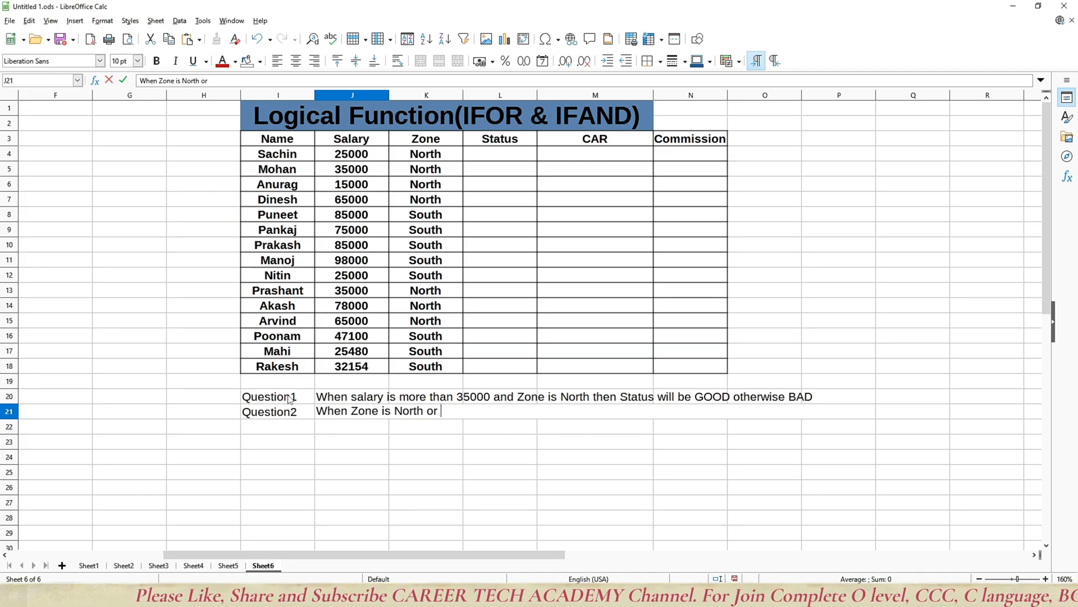
type("salary ")
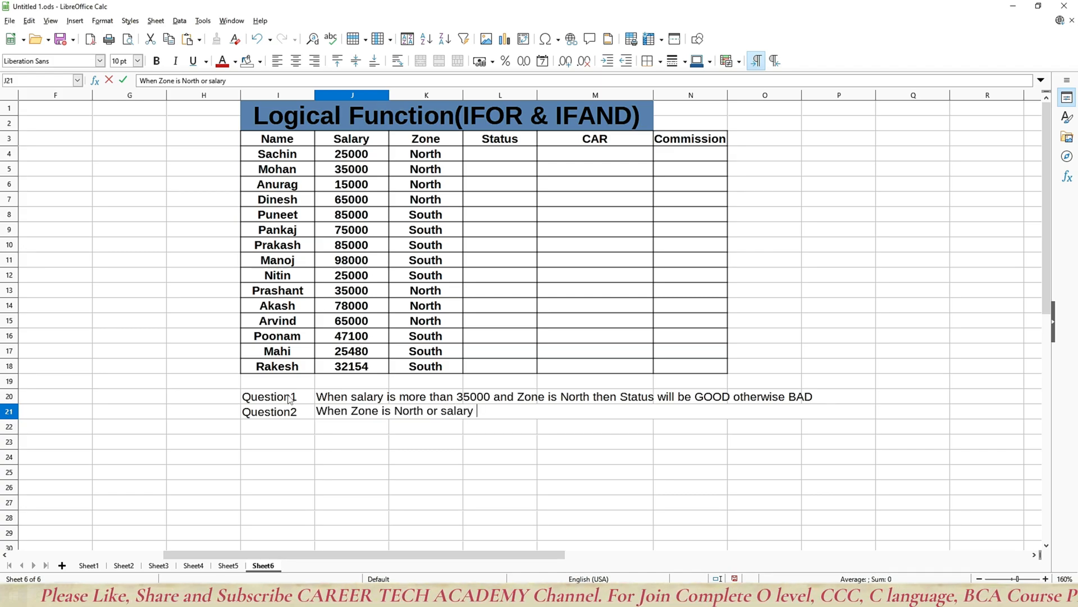
type("is ")
type("mo")
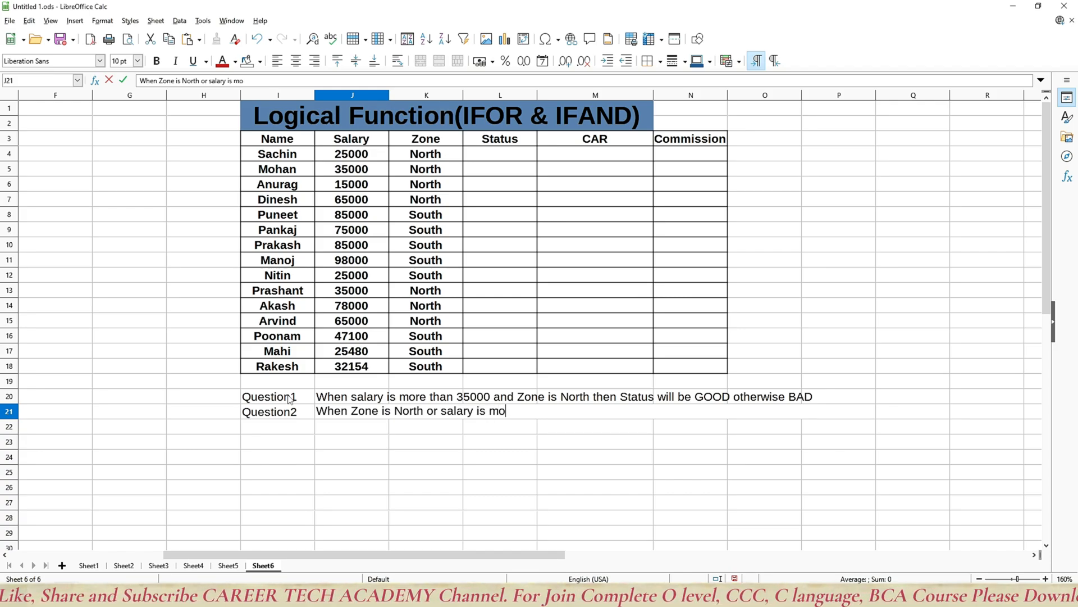
type("re than")
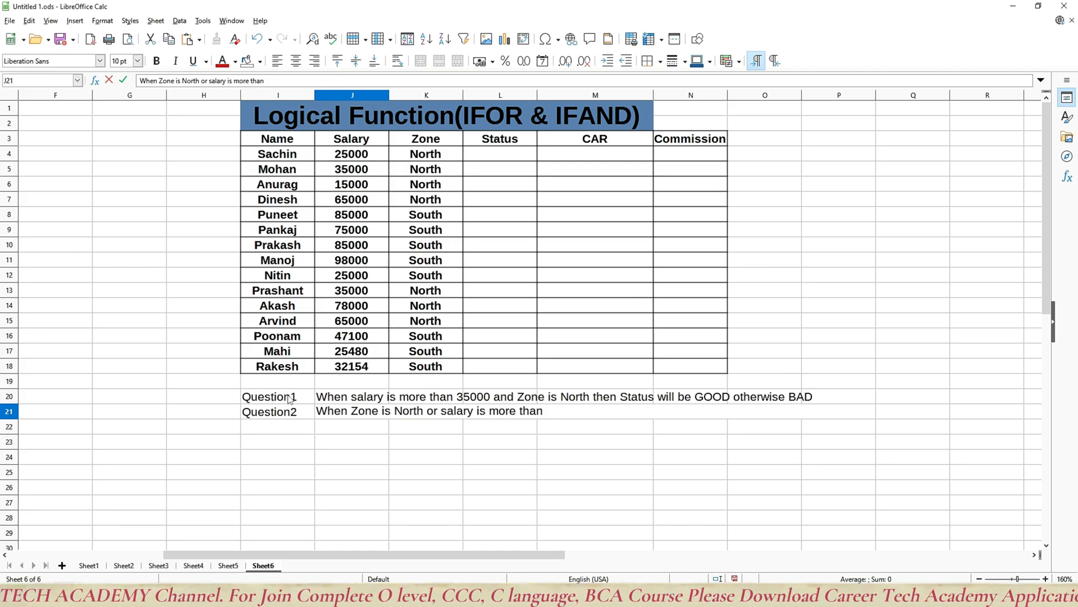
type(" 40000")
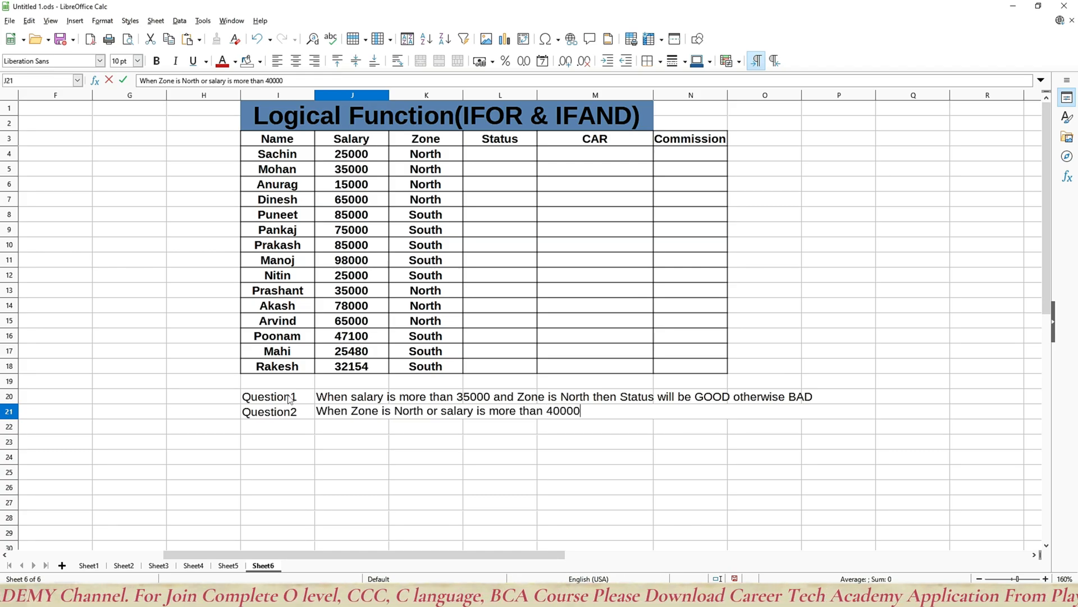
type(" the")
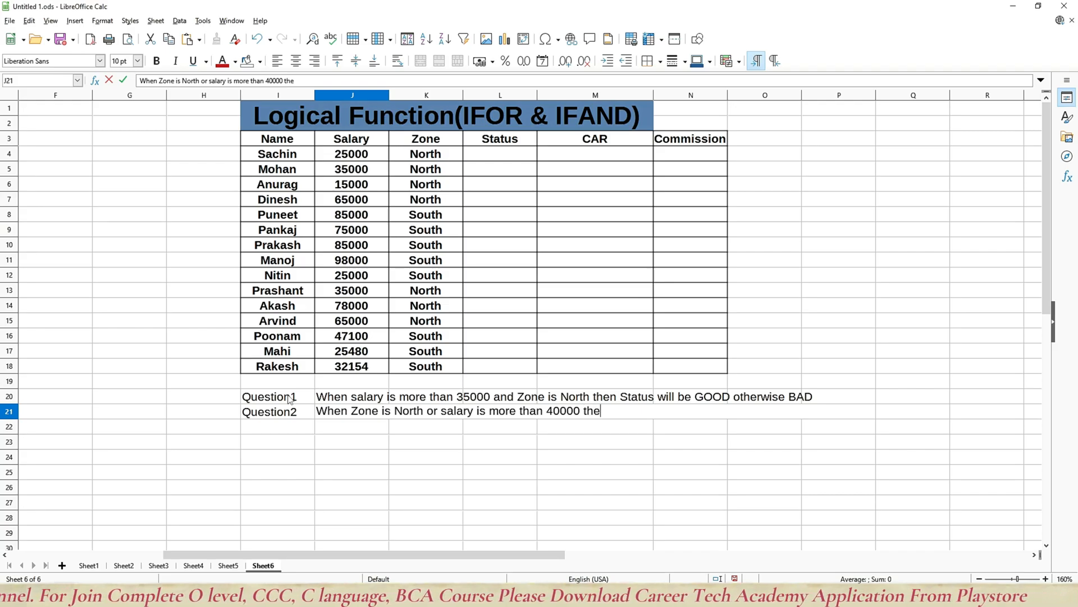
type("n Status ")
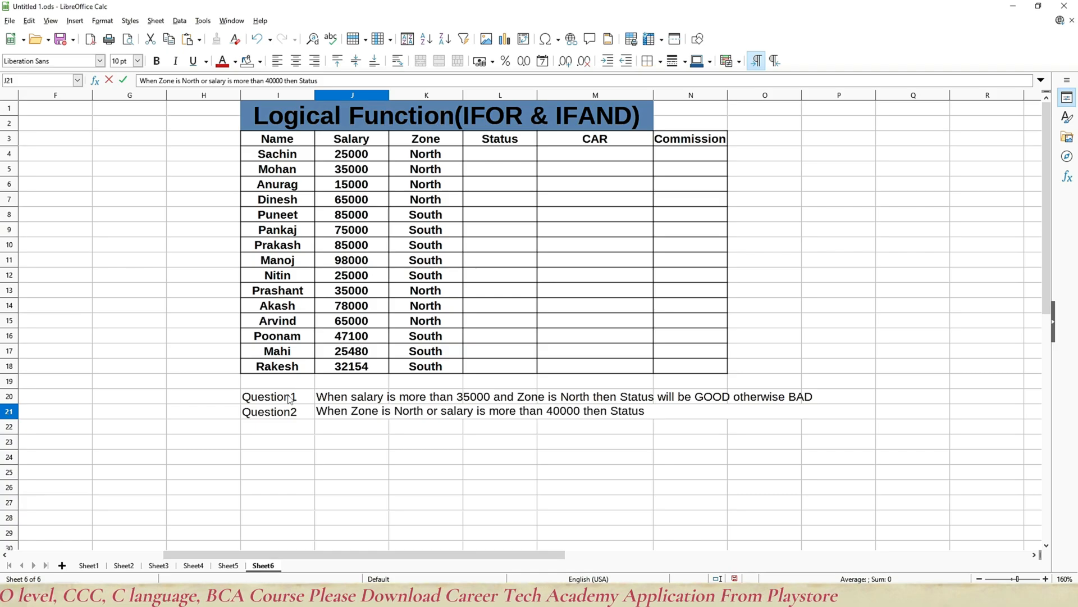
type("will ")
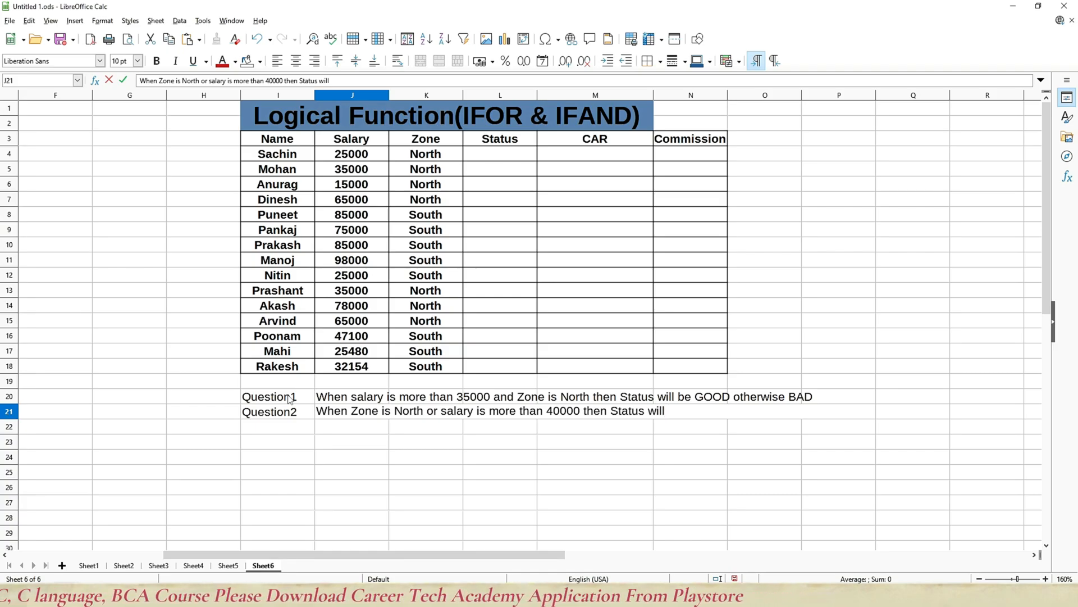
type("be")
key("BackSpace")
key("BackSpace")
key("BackSpace")
key("BackSpace")
key("BackSpace")
key("BackSpace")
key("BackSpace")
key("BackSpace")
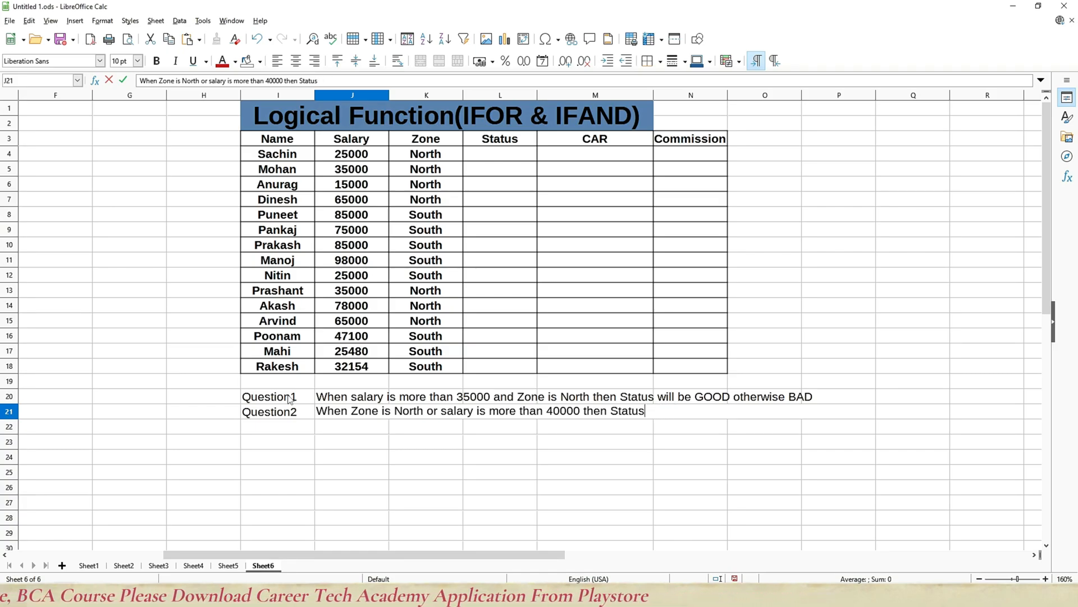
key("BackSpace")
key("BackSpace")
key("BackSpace")
key("BackSpace")
key("BackSpace")
key("BackSpace")
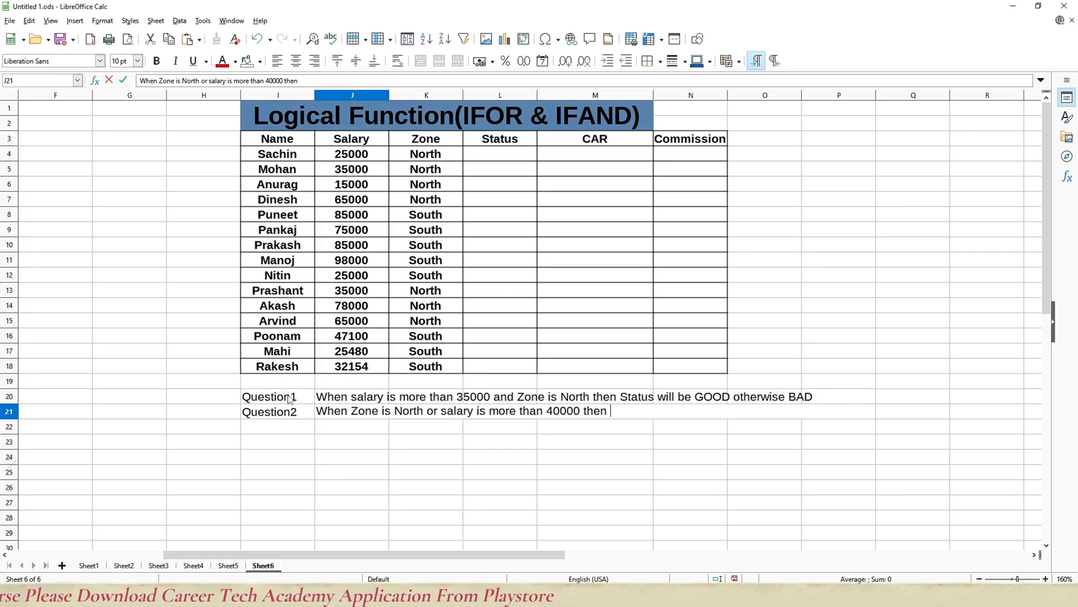
type("car wil")
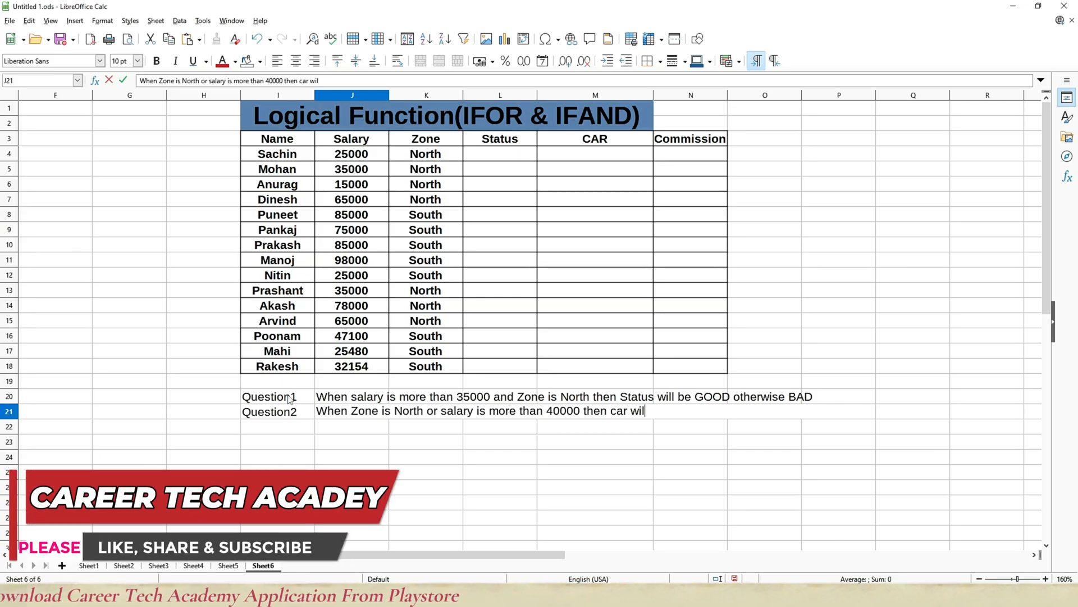
type("l be")
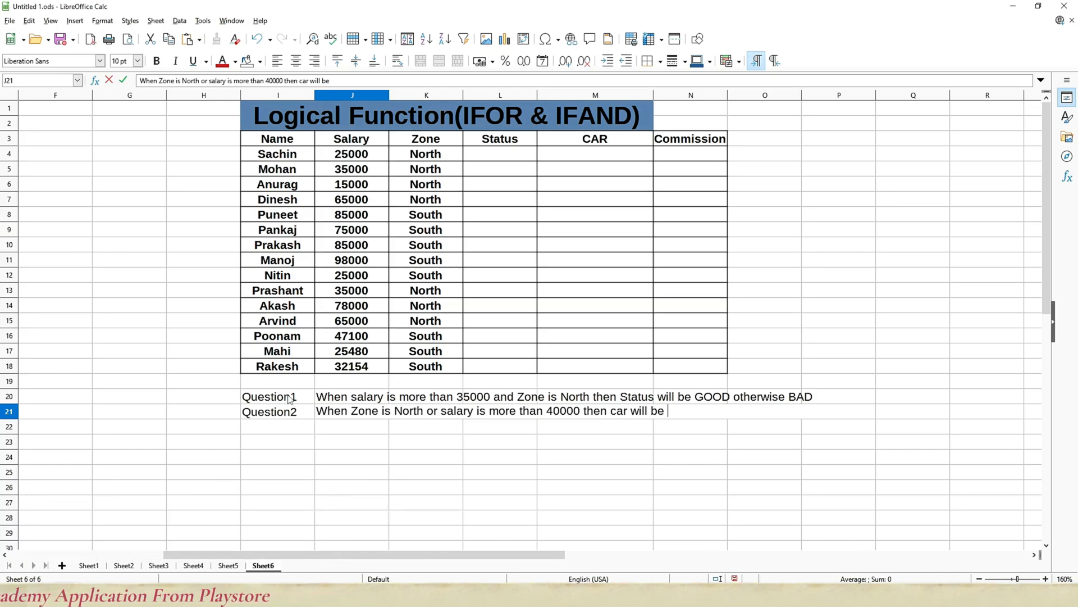
type(" BMW ")
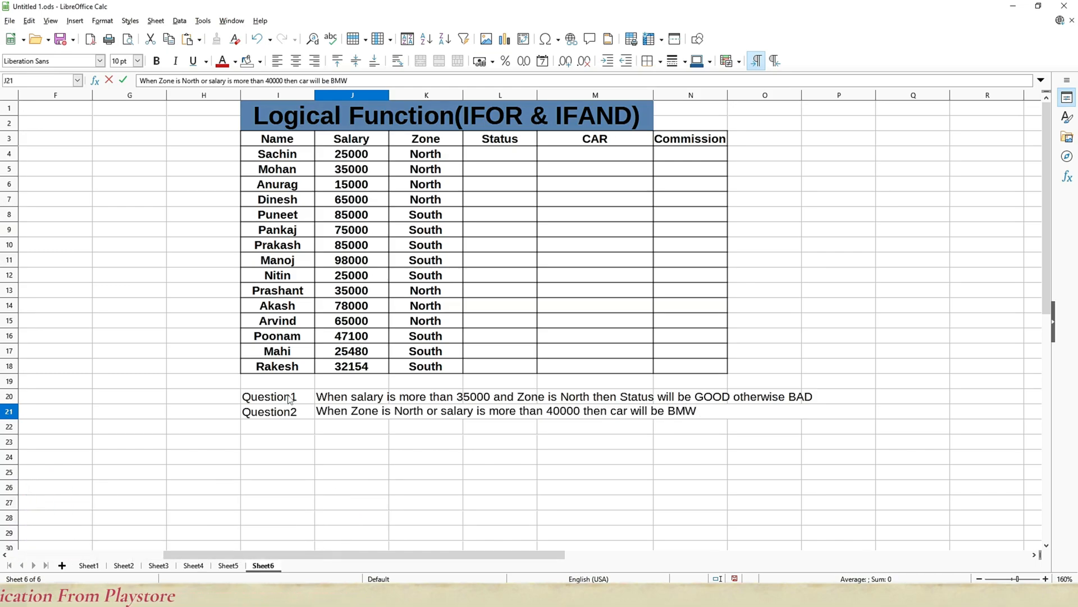
type("o")
type("ther")
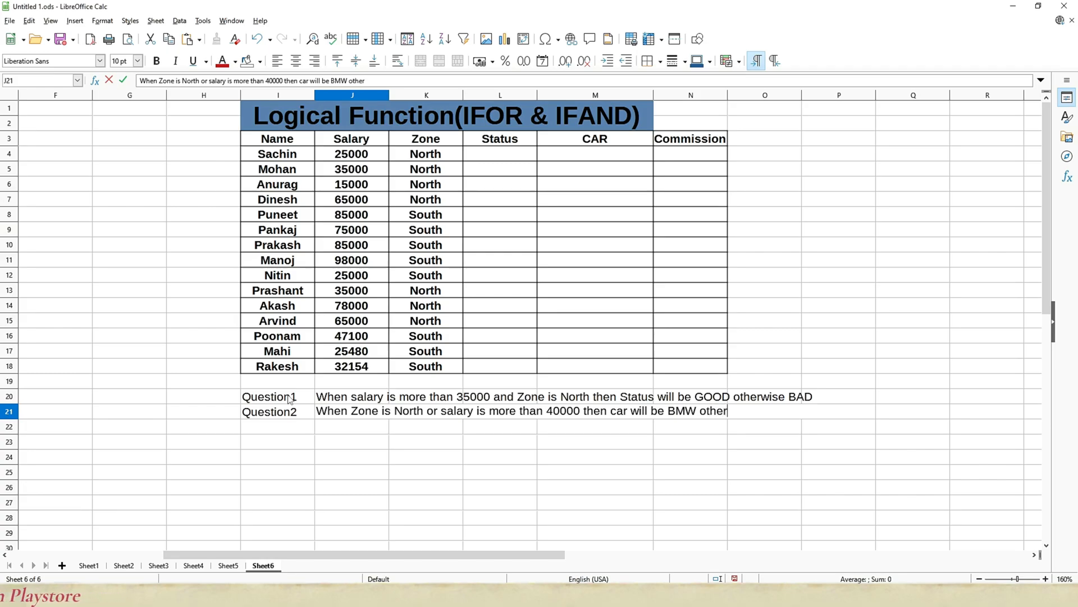
type("wis e")
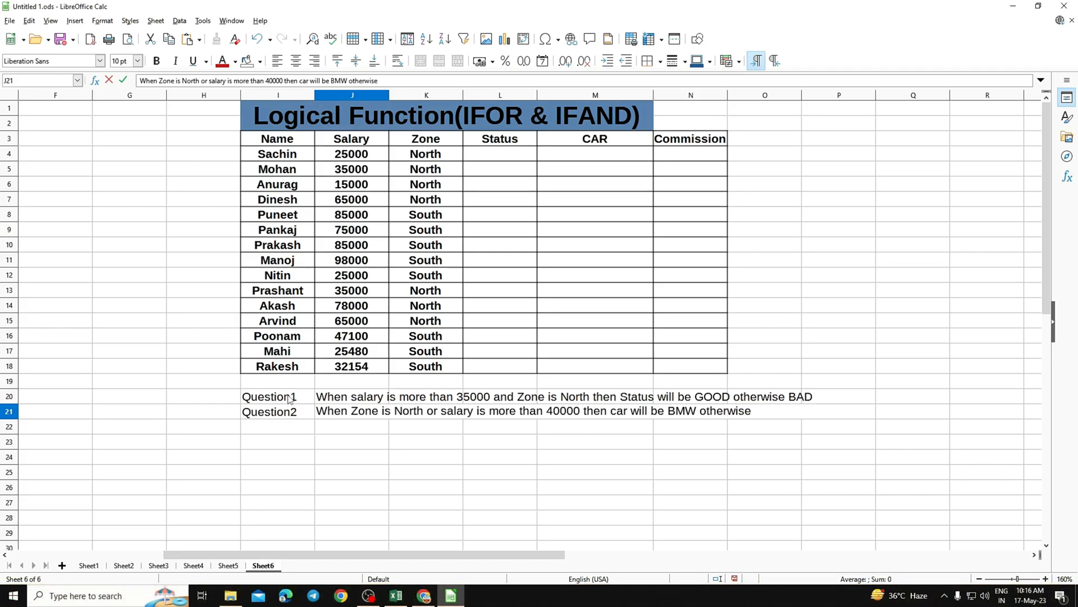
type(" FO")
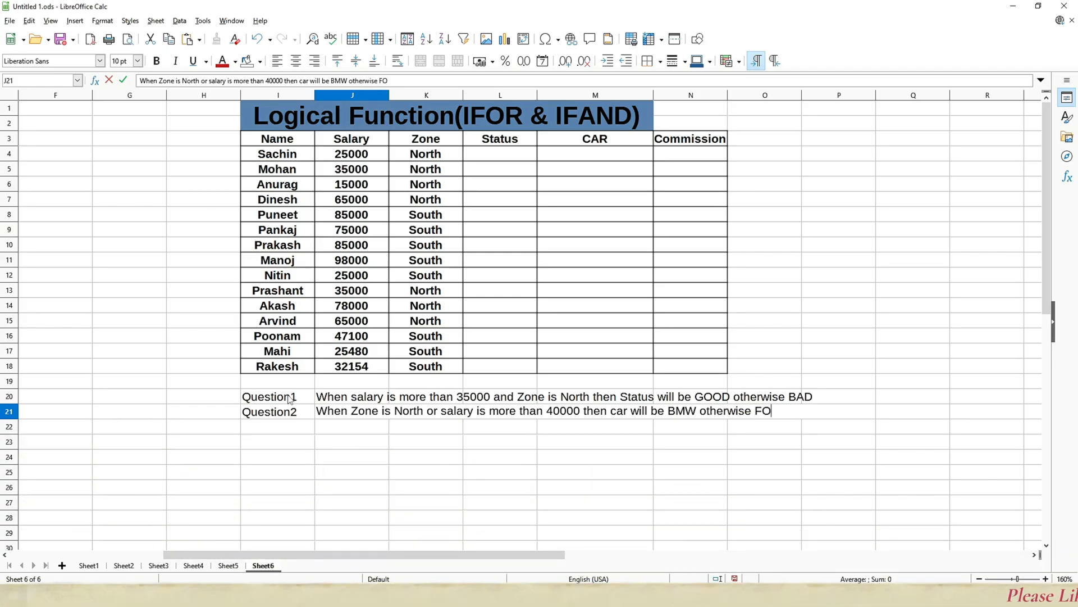
type("RTUNER")
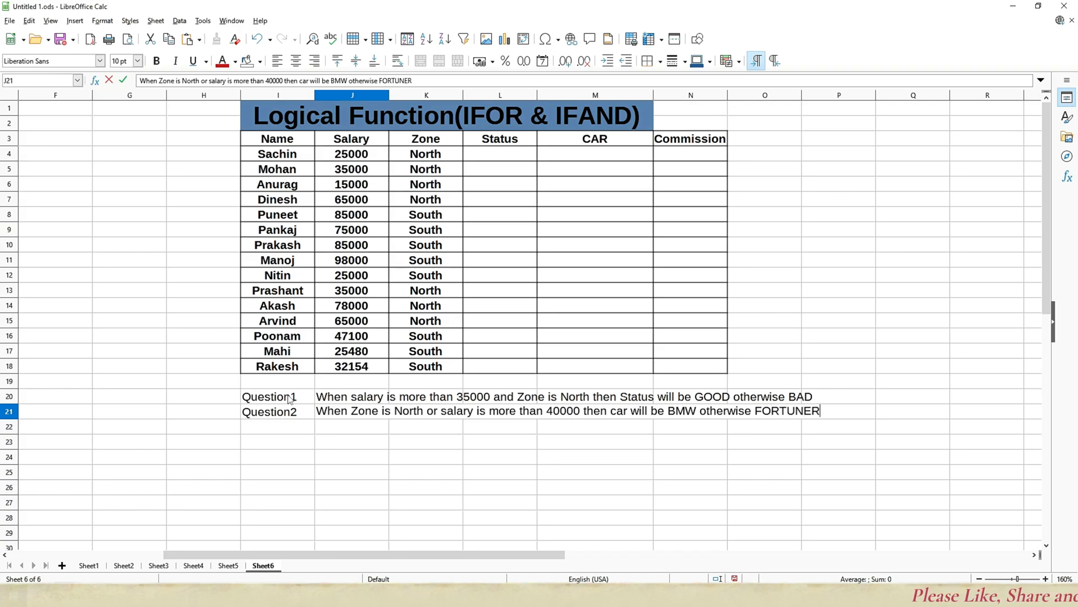
key("Return")
Step: Make both question labels and their question texts in I20:J21 bold
key("Up")
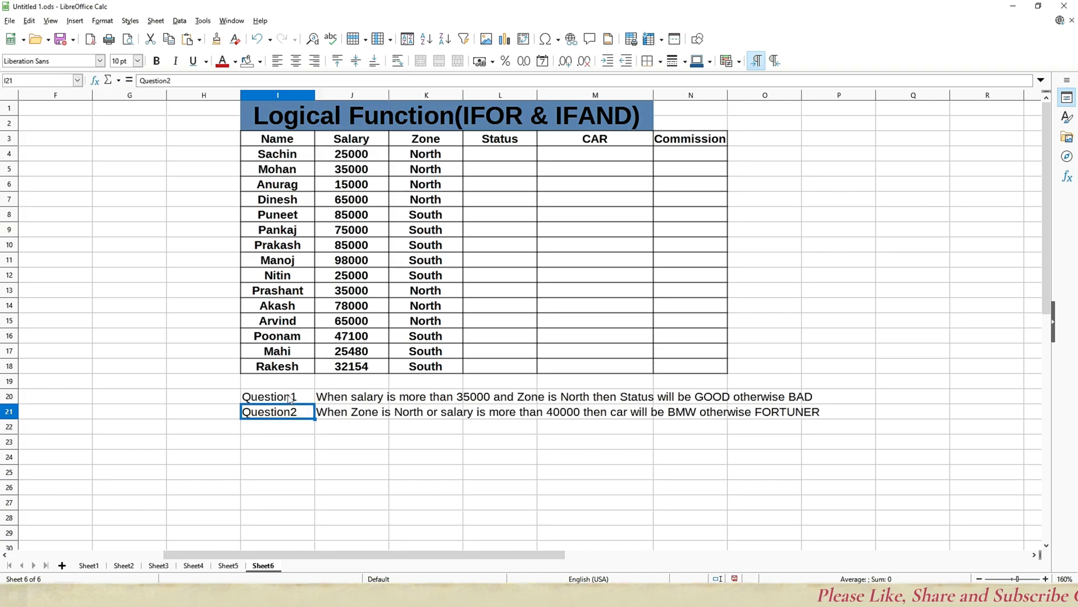
key("Up")
key("shift+Down")
key("shift+Right")
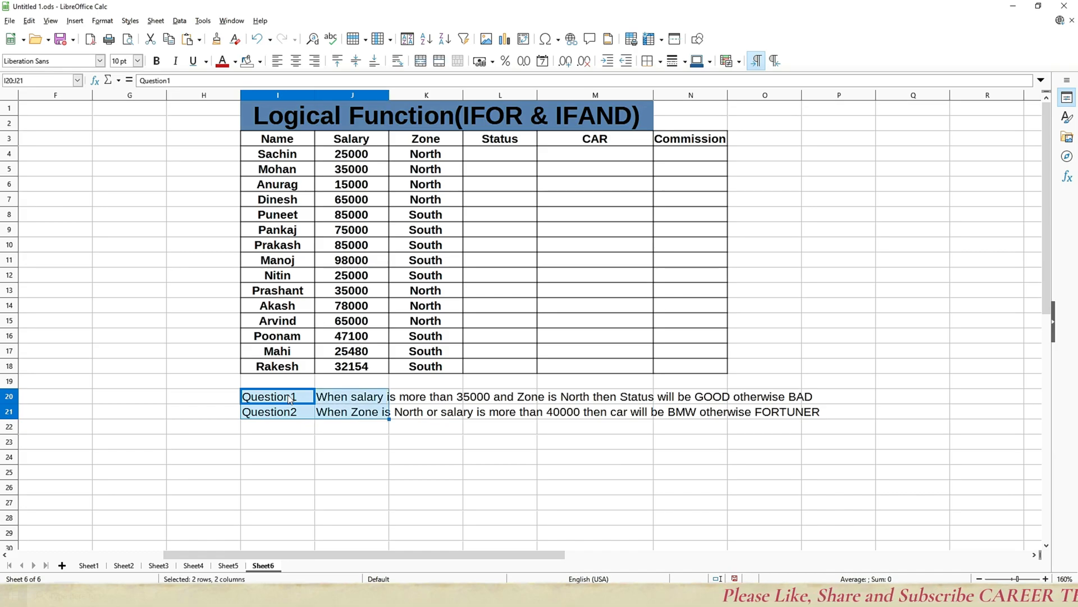
key("ctrl+b")
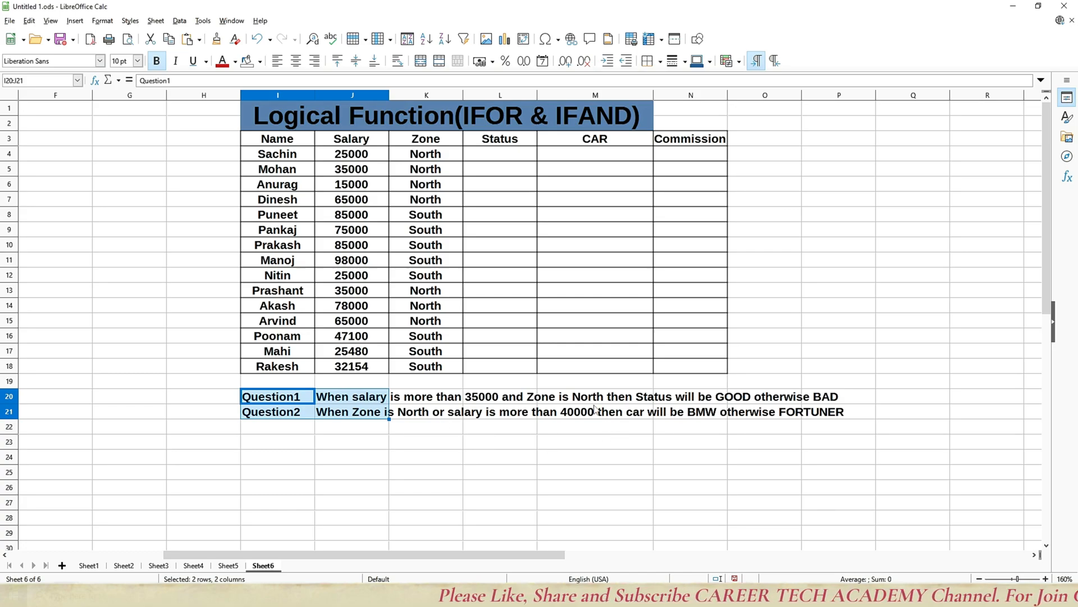
left_click(517, 401)
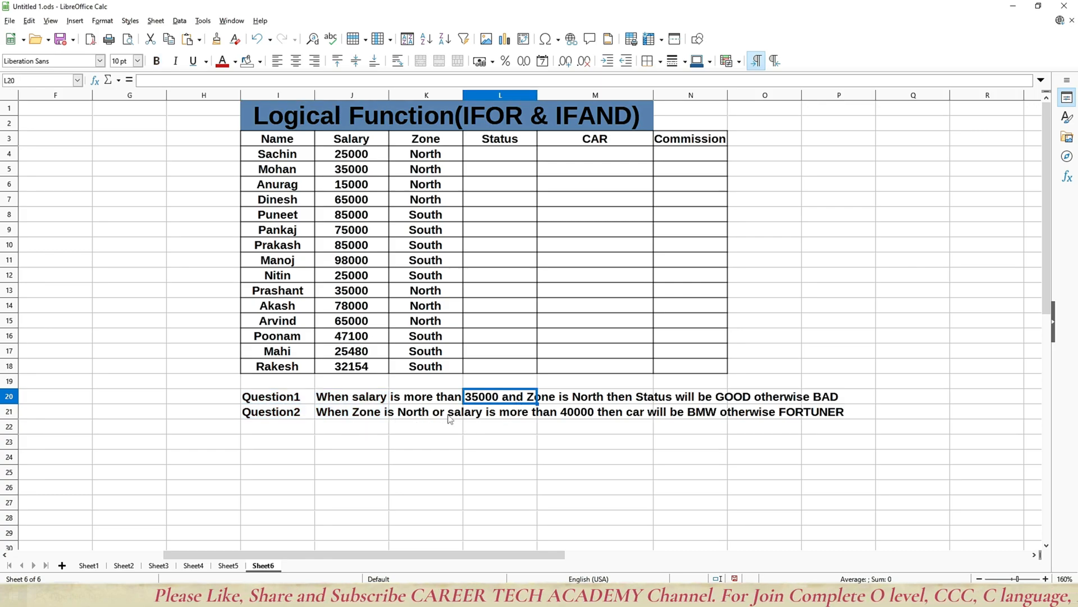
left_click(442, 415)
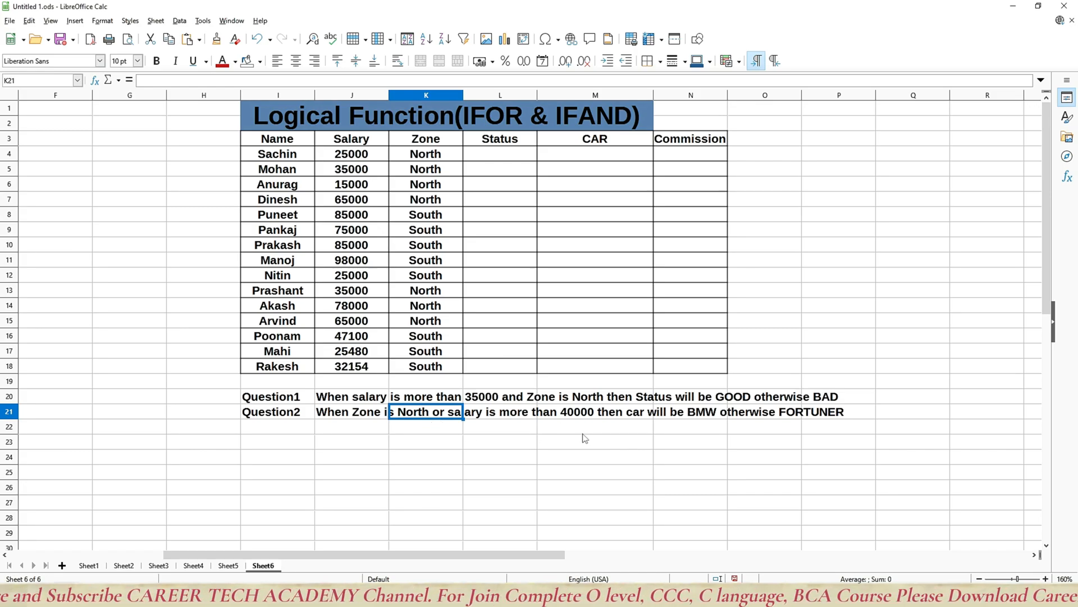
left_click(415, 399)
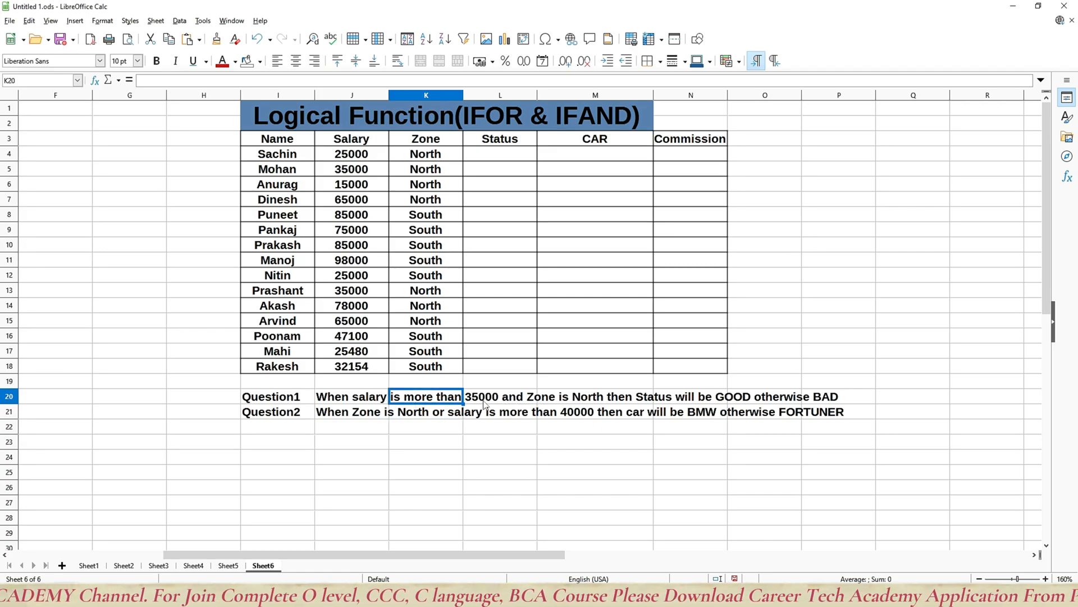
Step: Begin an IF formula in Status cell L4 with an OR test whose first condition is J4>35000
left_click(500, 160)
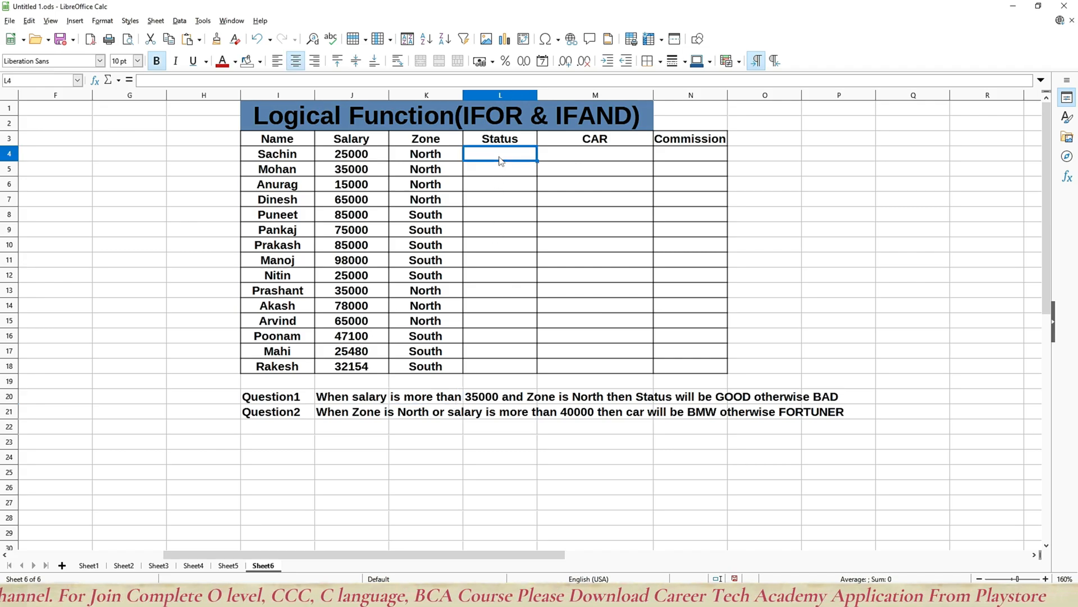
type("=if")
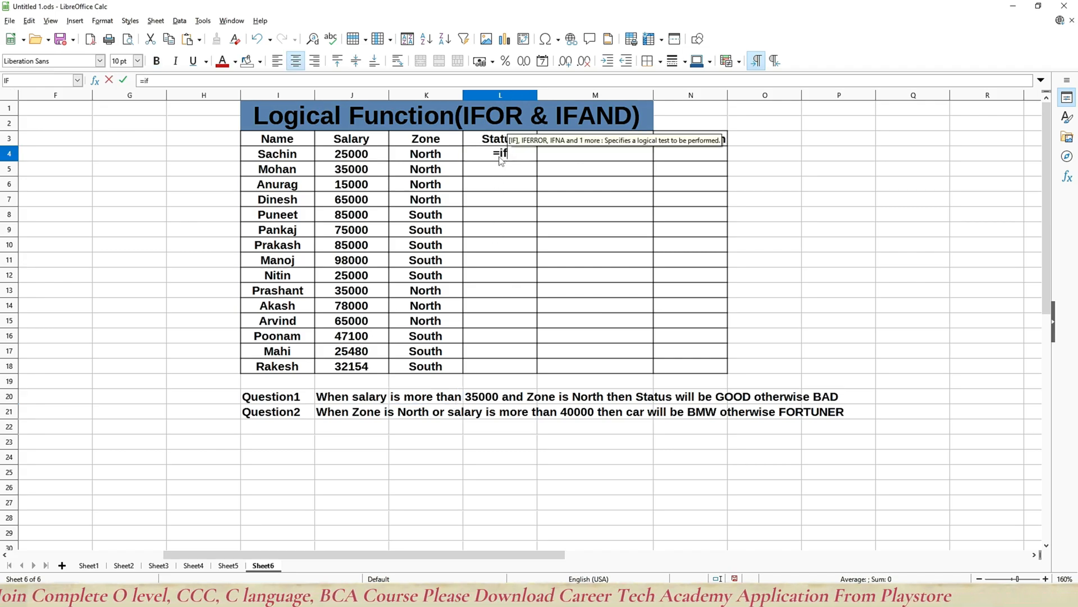
type("(o")
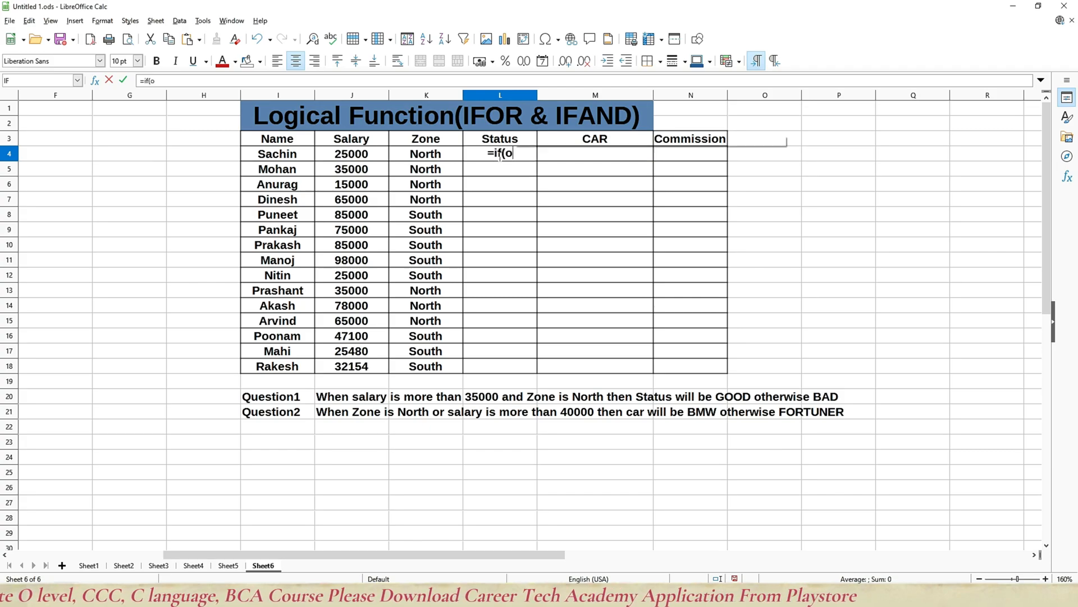
type("r(")
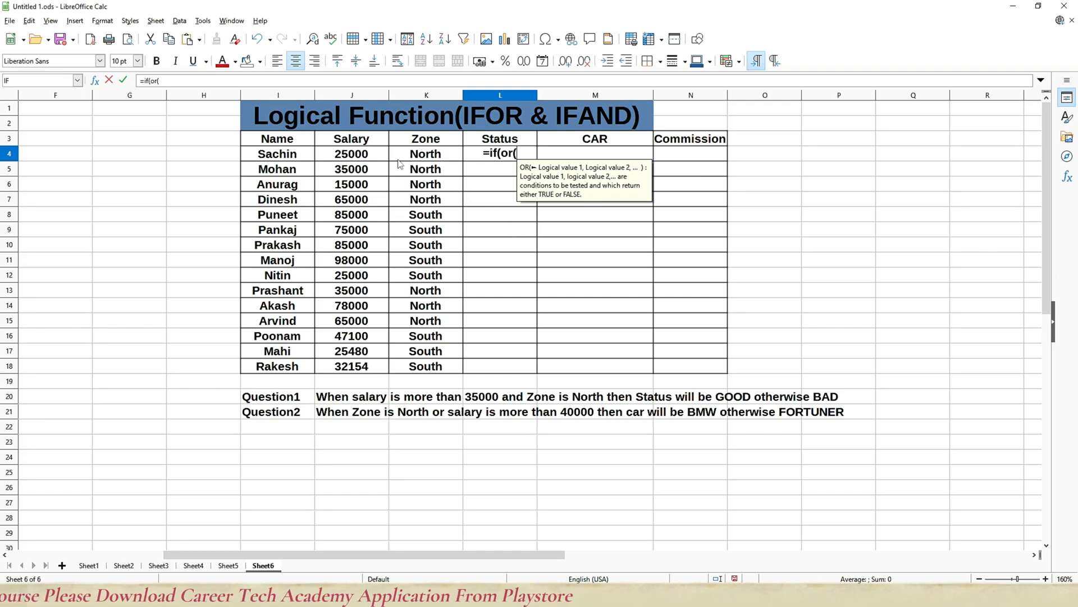
left_click(375, 156)
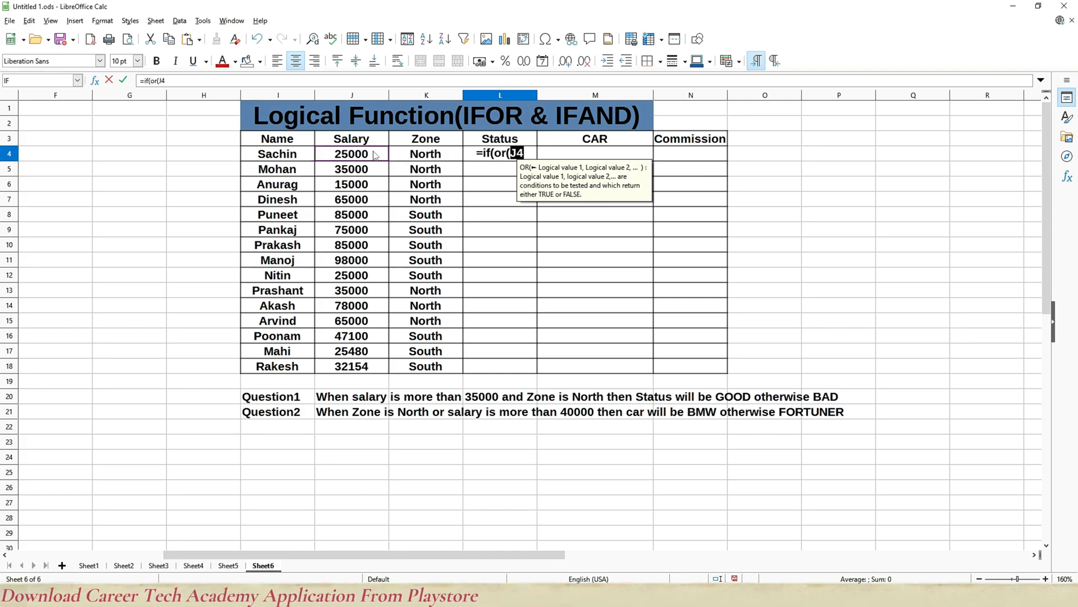
type(">")
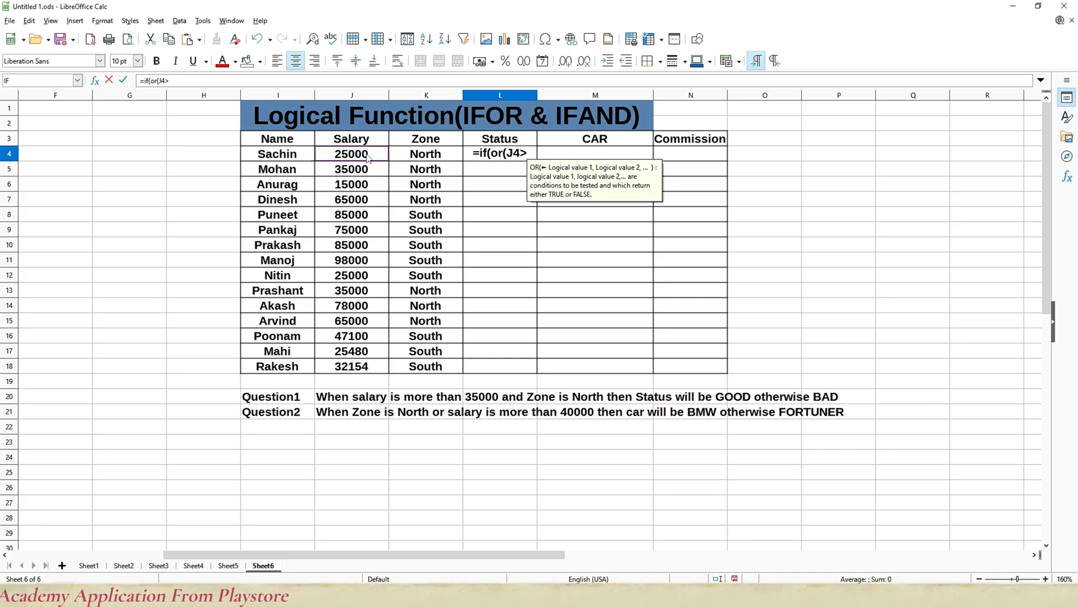
type("35")
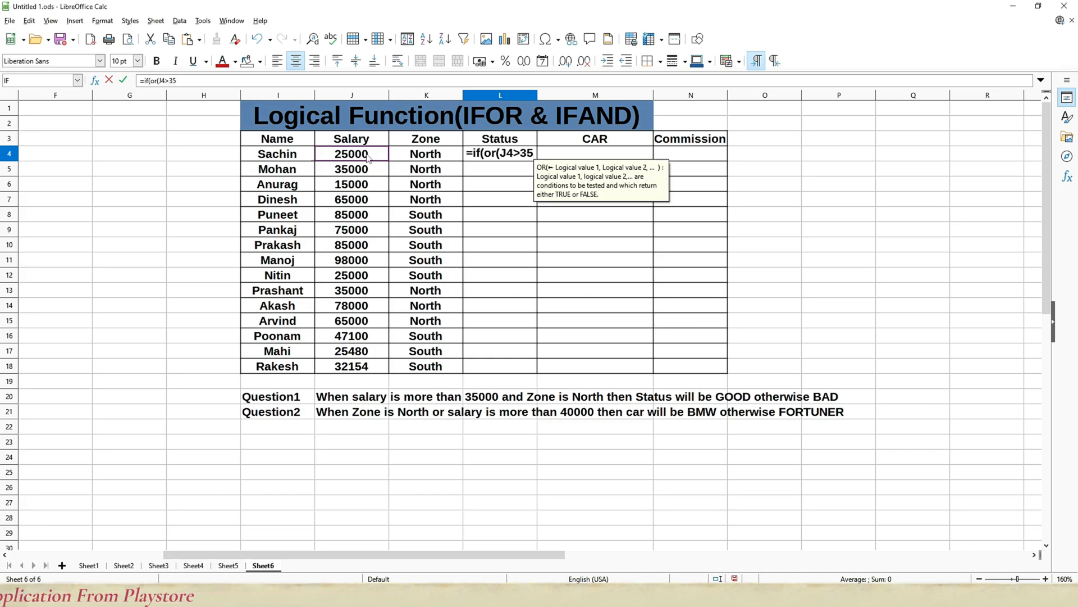
type("000")
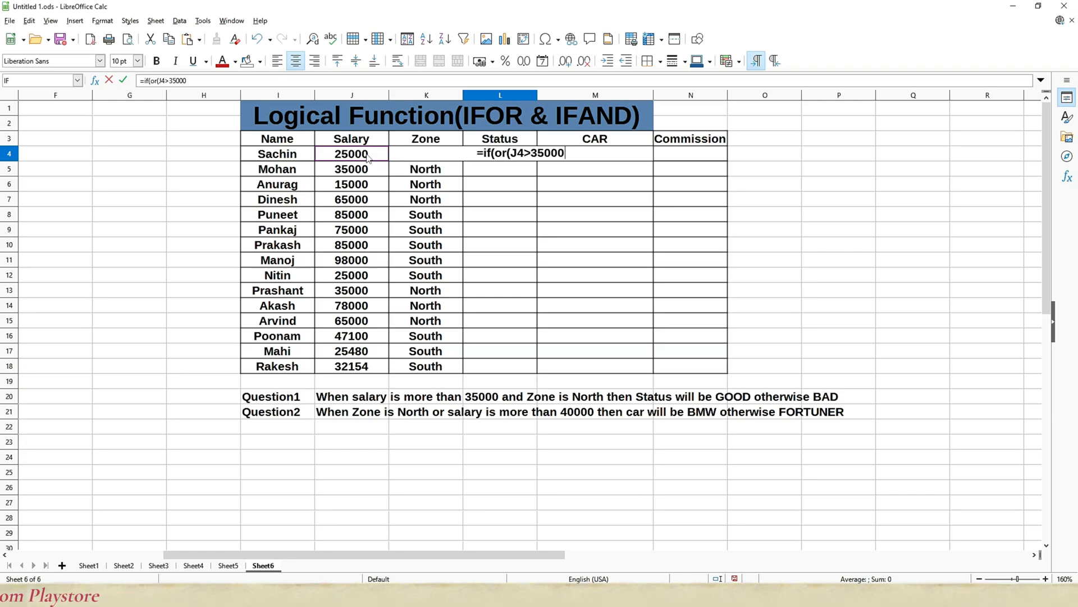
type(",")
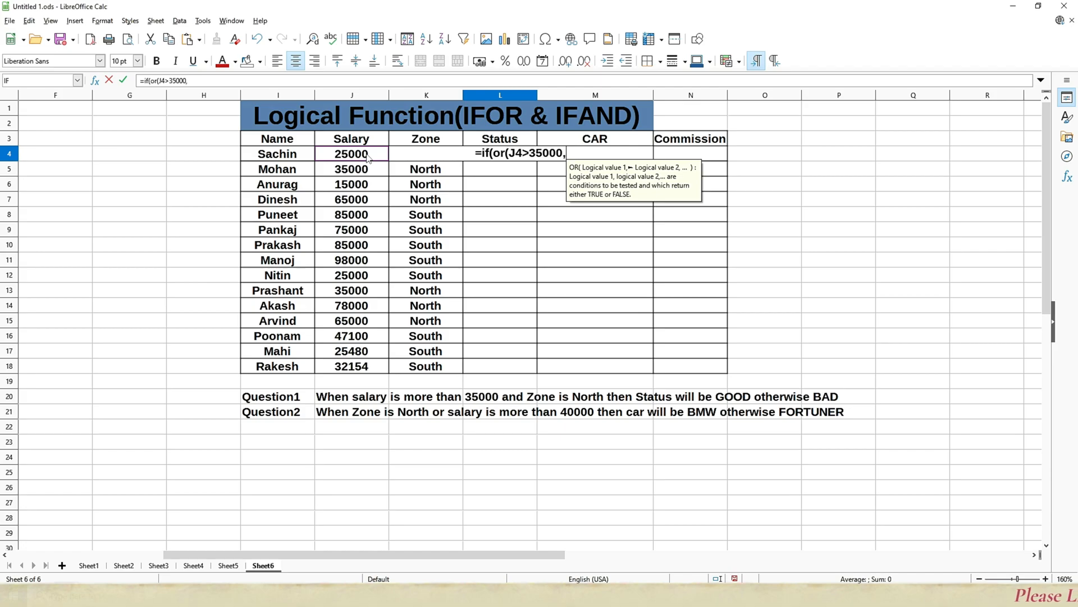
Step: Add K4="North" as the second OR condition in the L4 formula and close the OR test
key("Left")
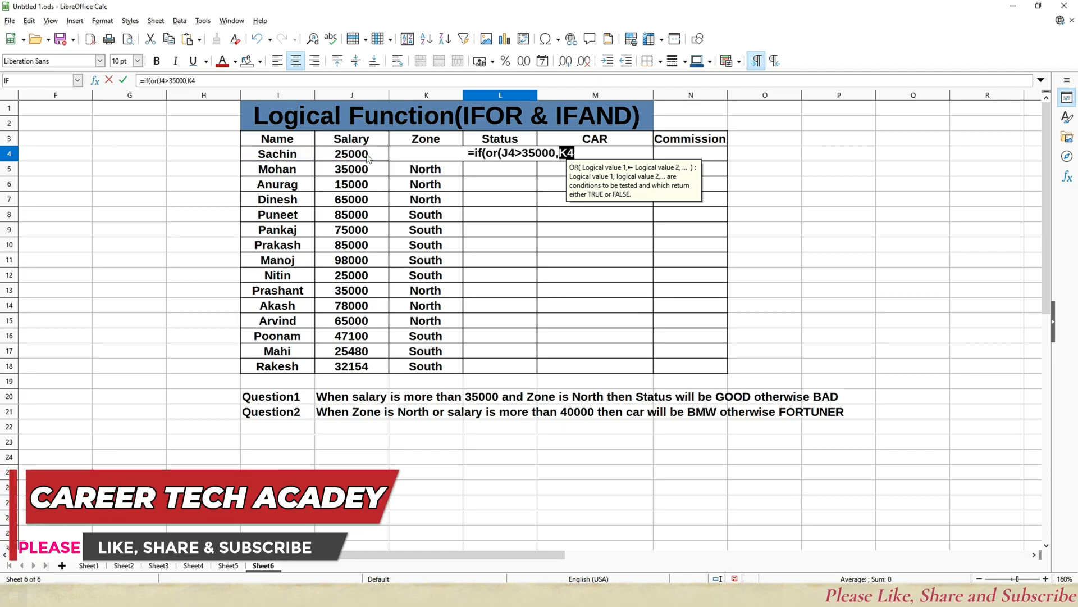
type("=")
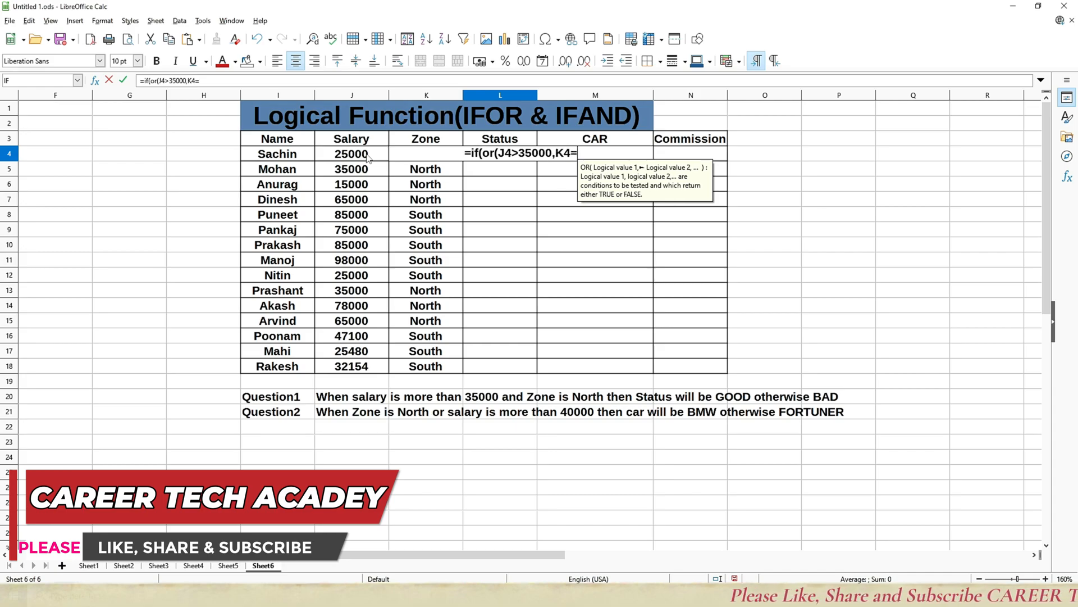
type("\"n")
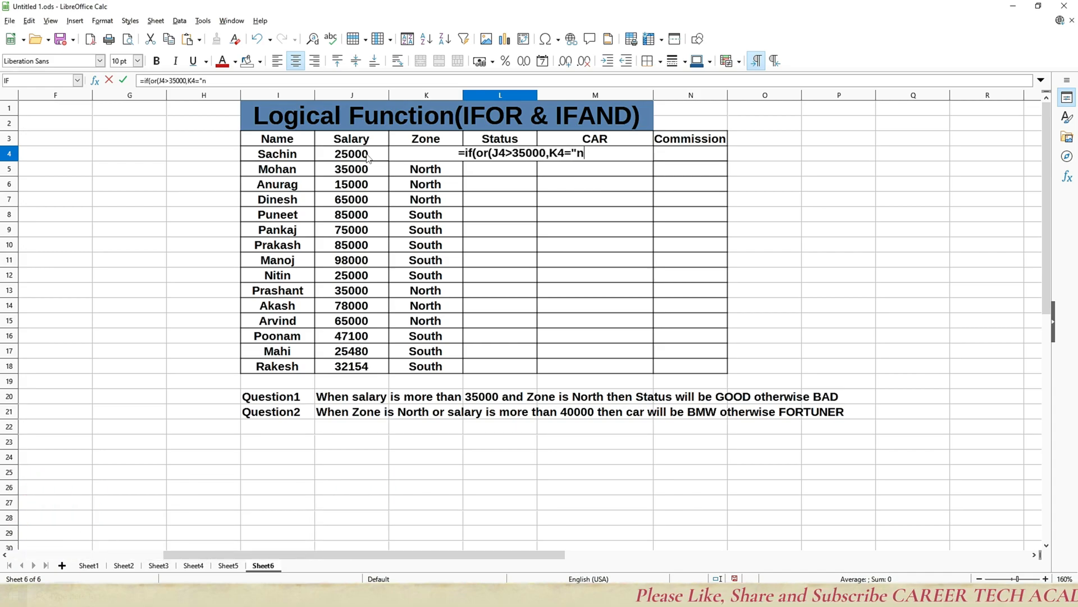
key("BackSpace")
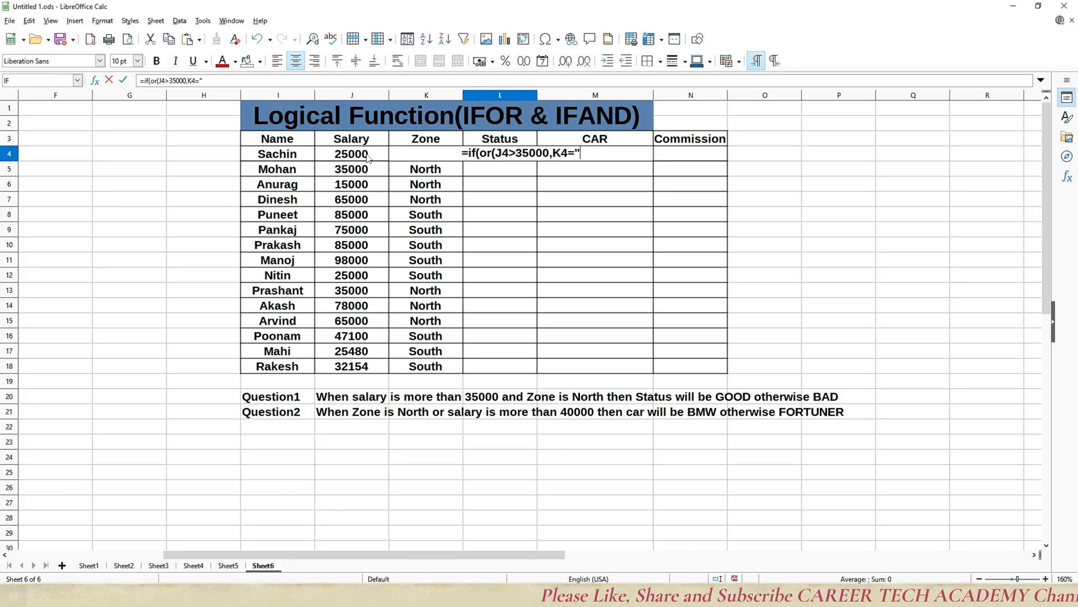
type("North")
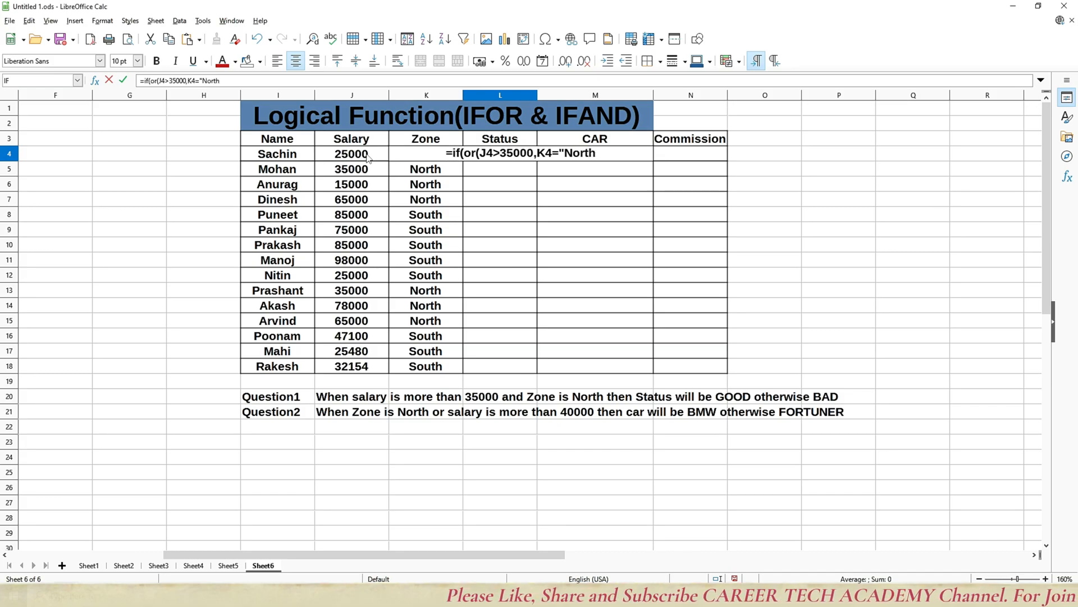
type("\")")
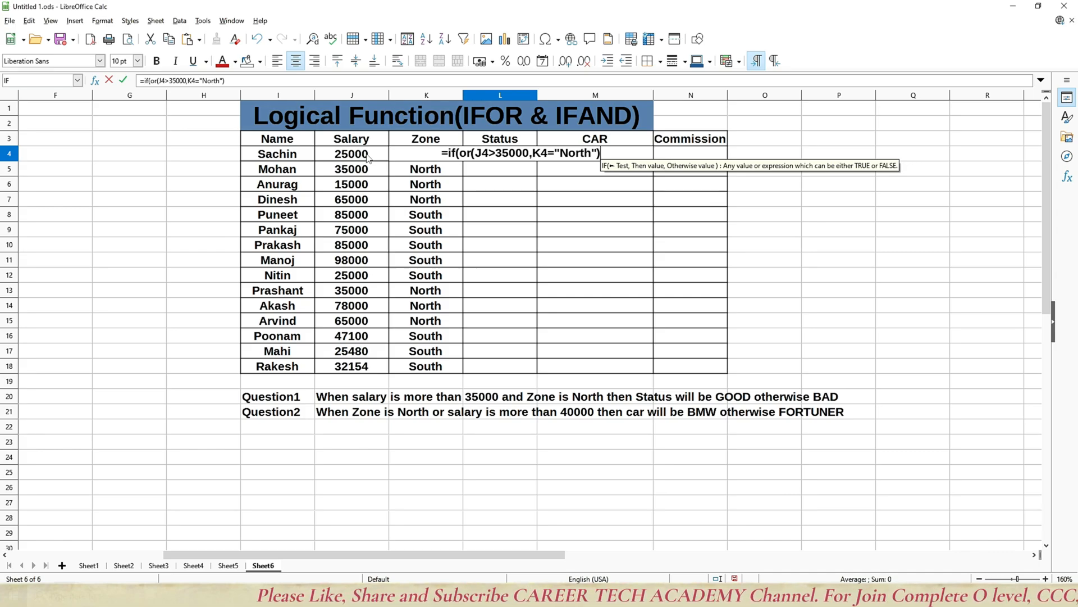
Step: Complete the L4 formula with "GOOD" as the true result and "BAD" as the false result
type(",")
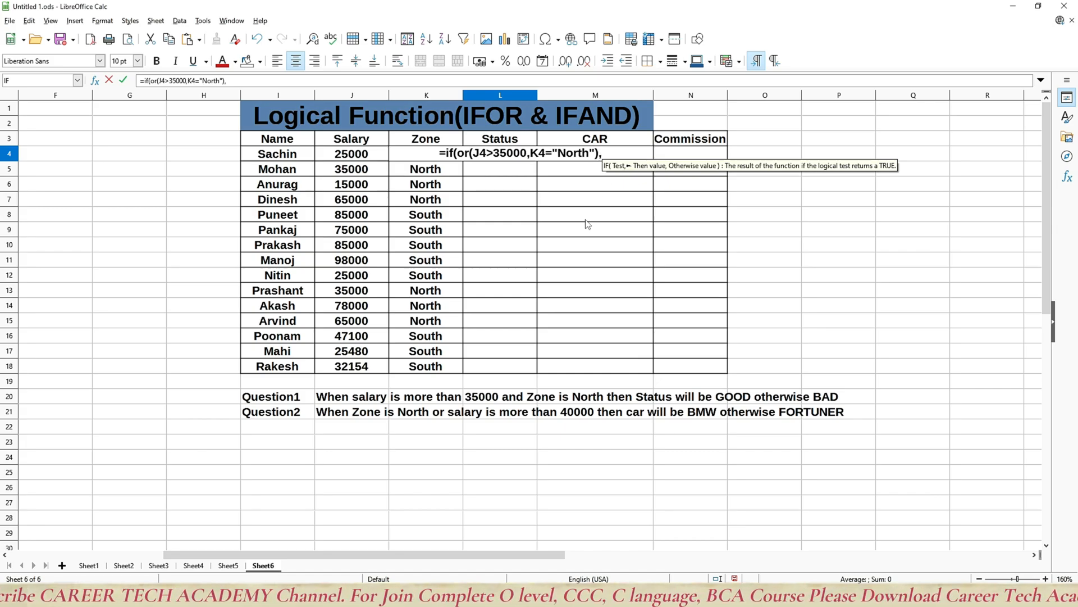
type("\"")
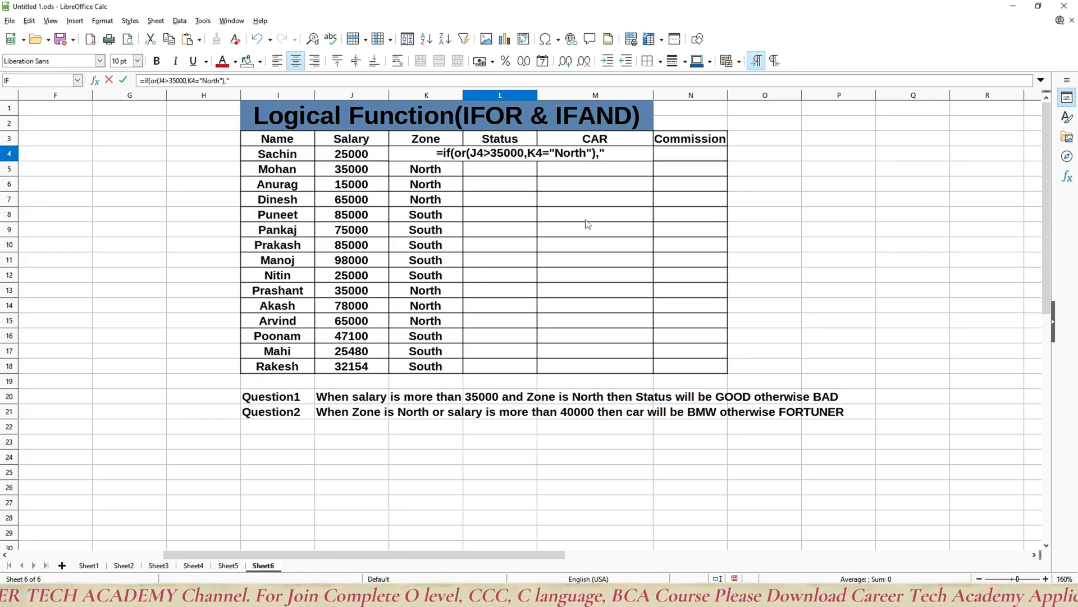
type("GOOD")
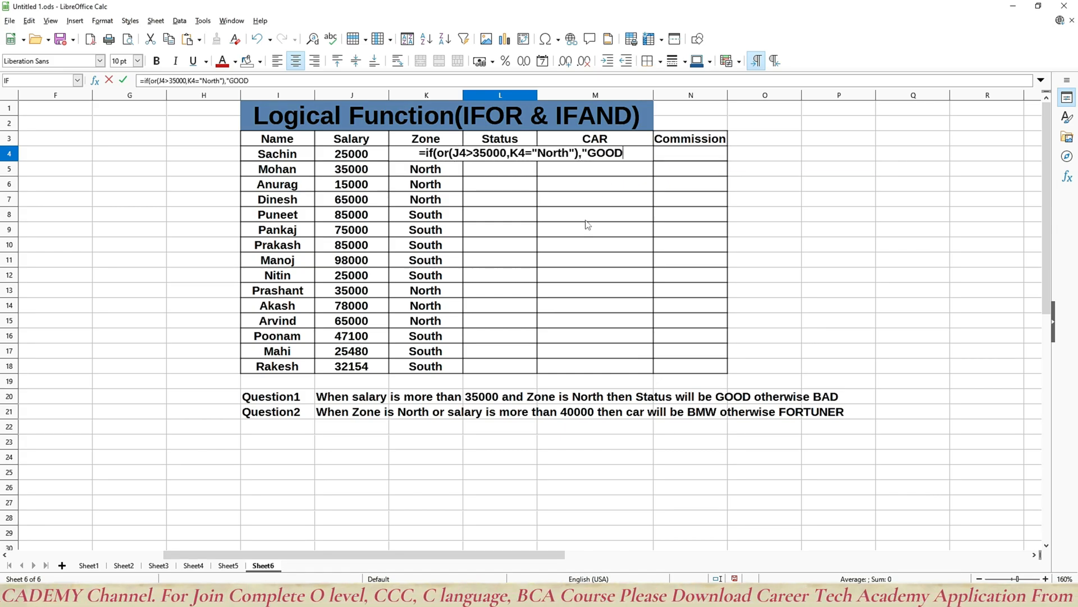
type("\",\"")
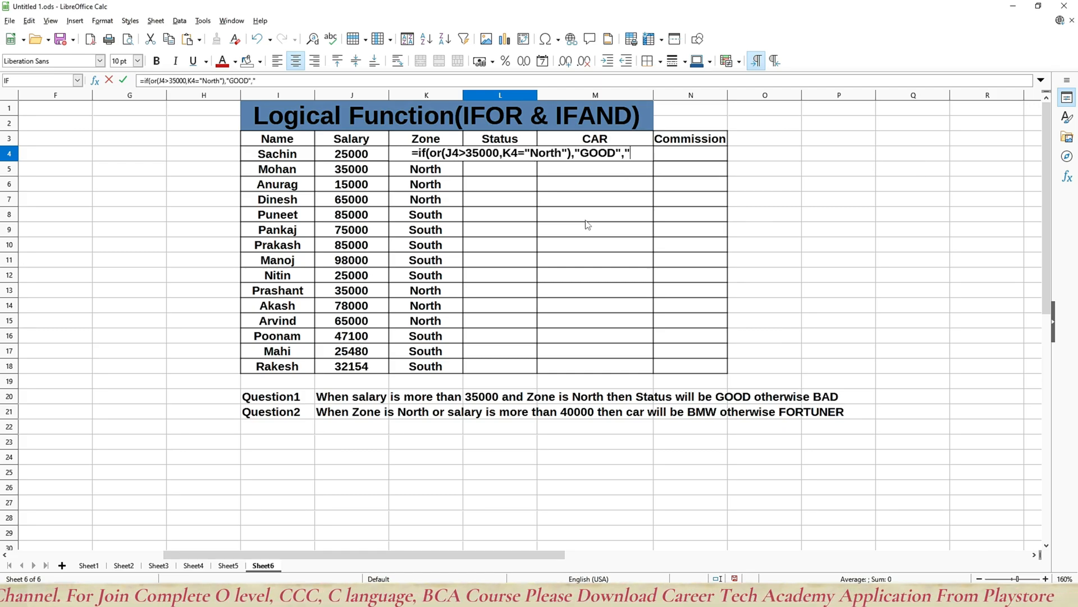
type("BAD")
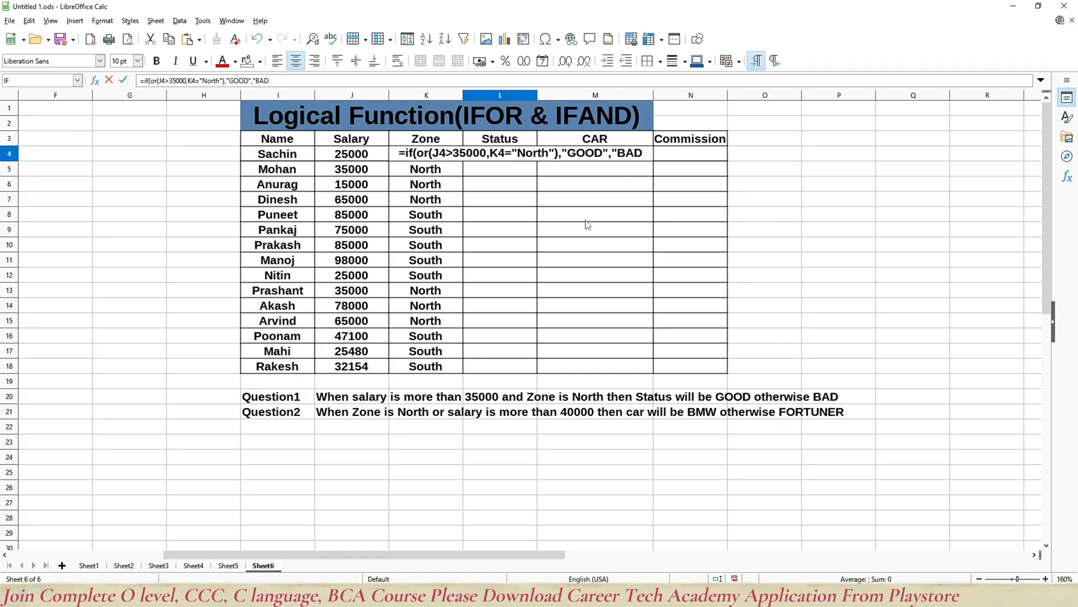
type("\")")
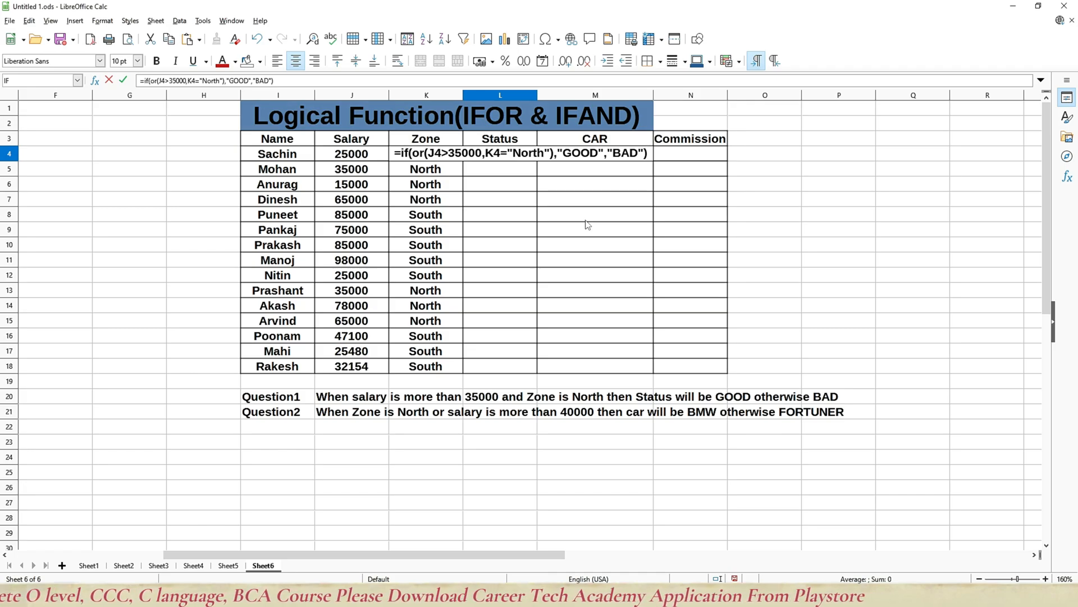
key("Return")
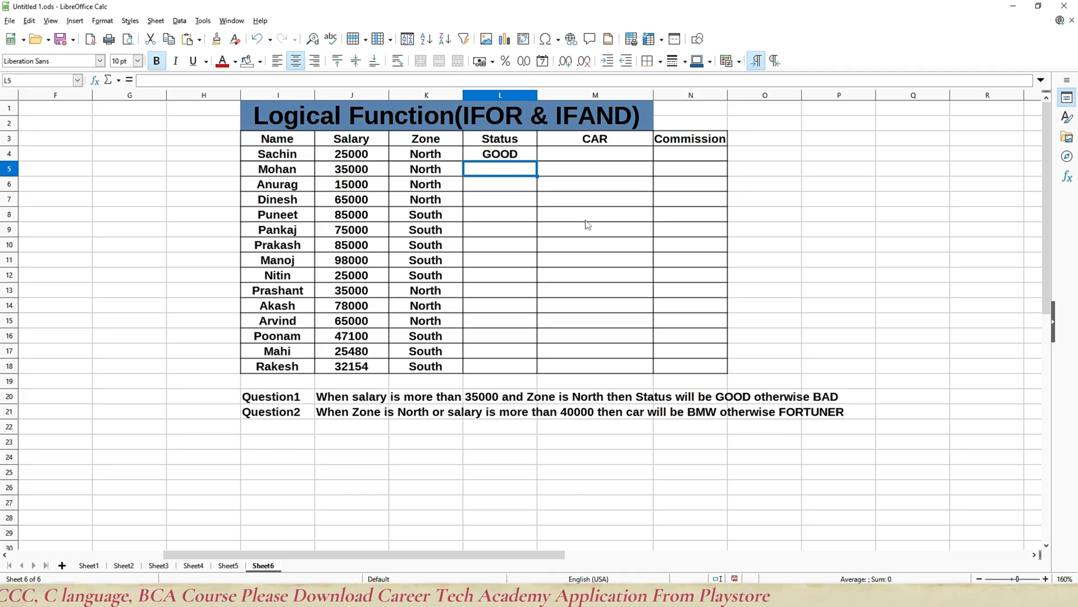
Step: Fill the OR-based Status formula from L4 down to L18 and check it against the first row's zone and salary
left_click(512, 158)
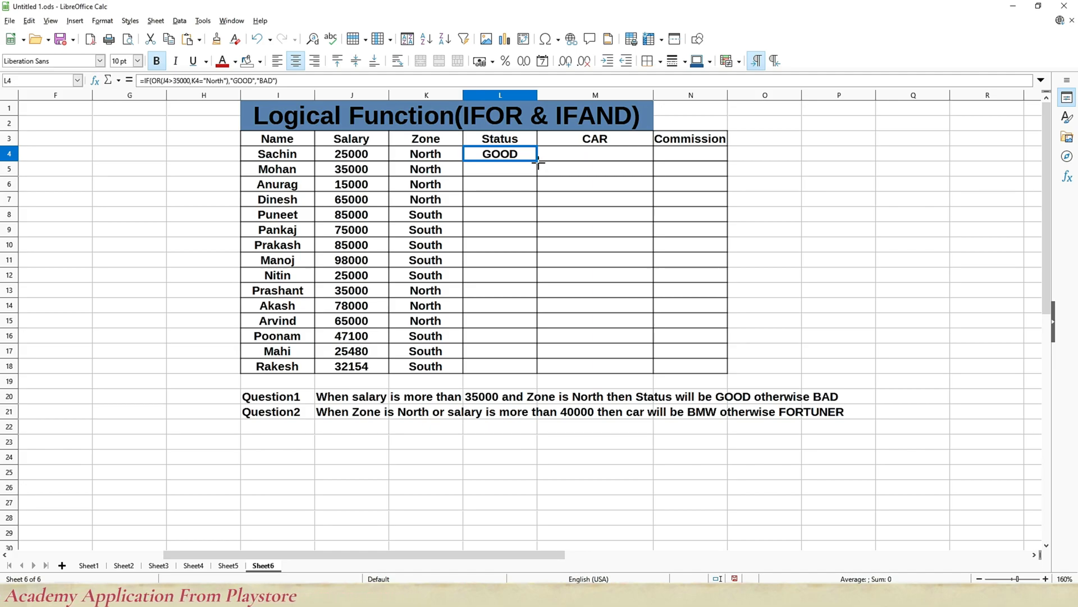
double_click(538, 162)
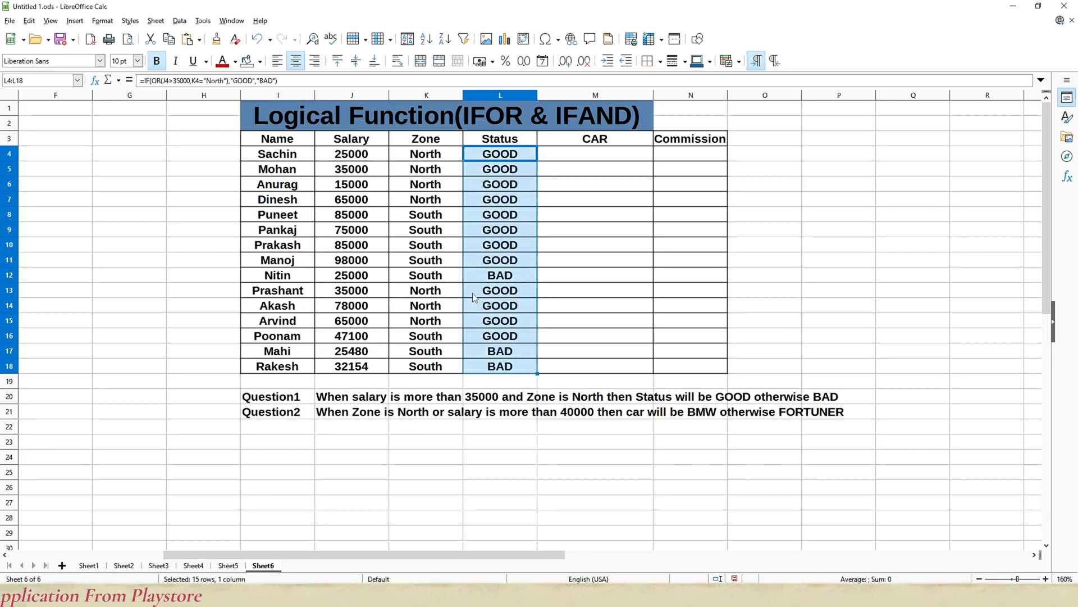
left_click(428, 159)
left_click(371, 158)
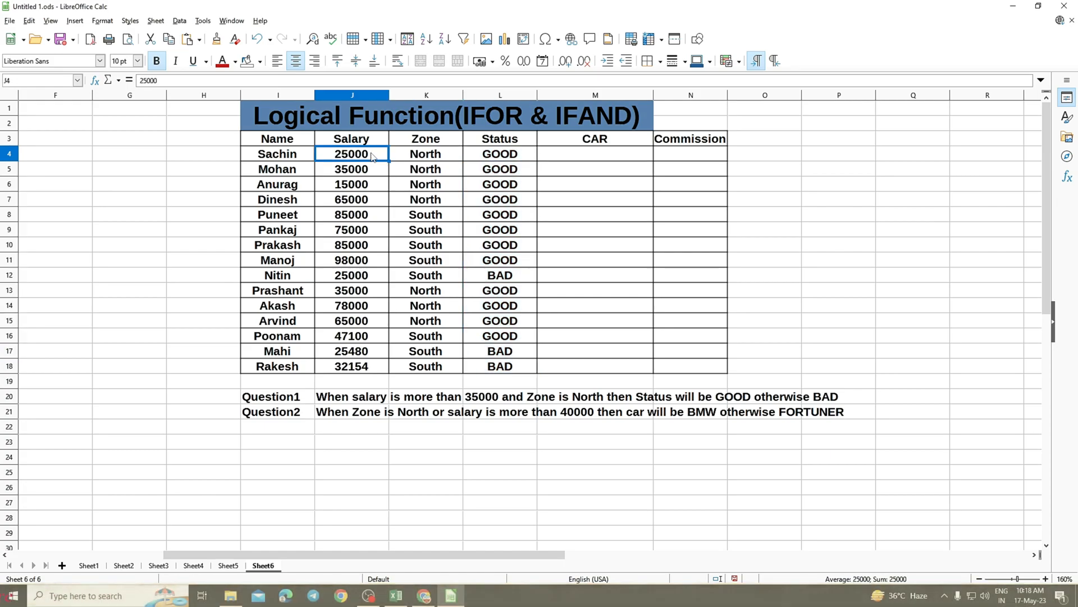
left_click(476, 156)
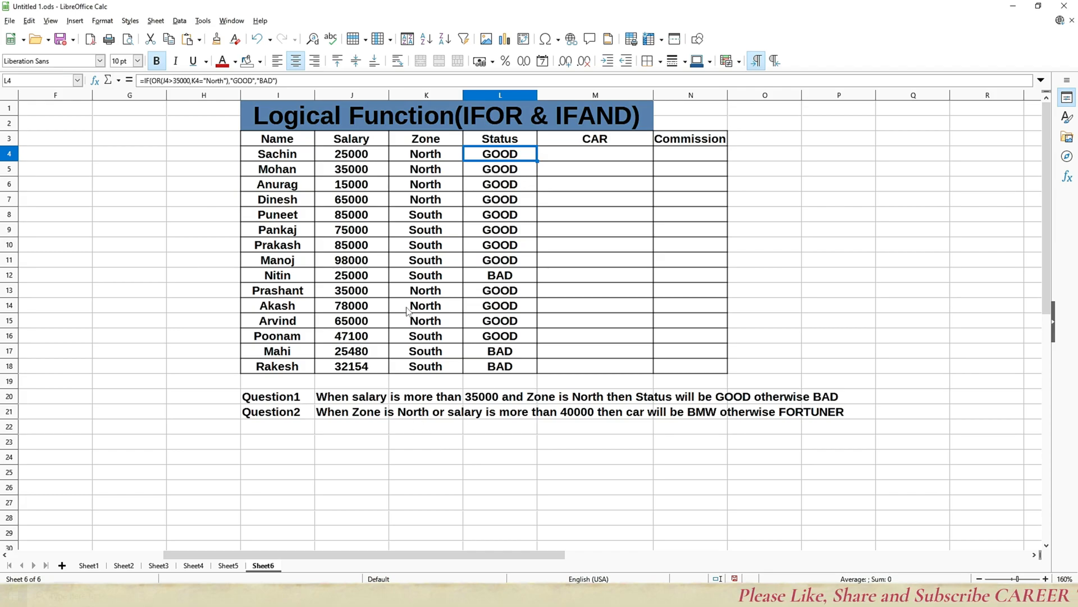
Step: Replace OR with AND in the L4 Status formula and fill the corrected formula down to L18
double_click(476, 153)
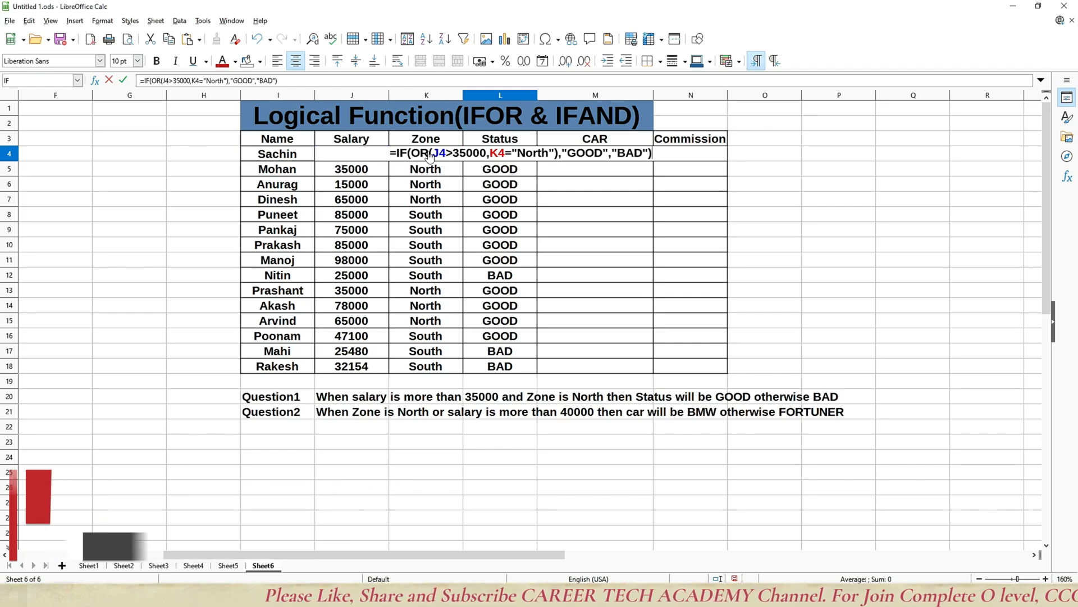
left_click(160, 79)
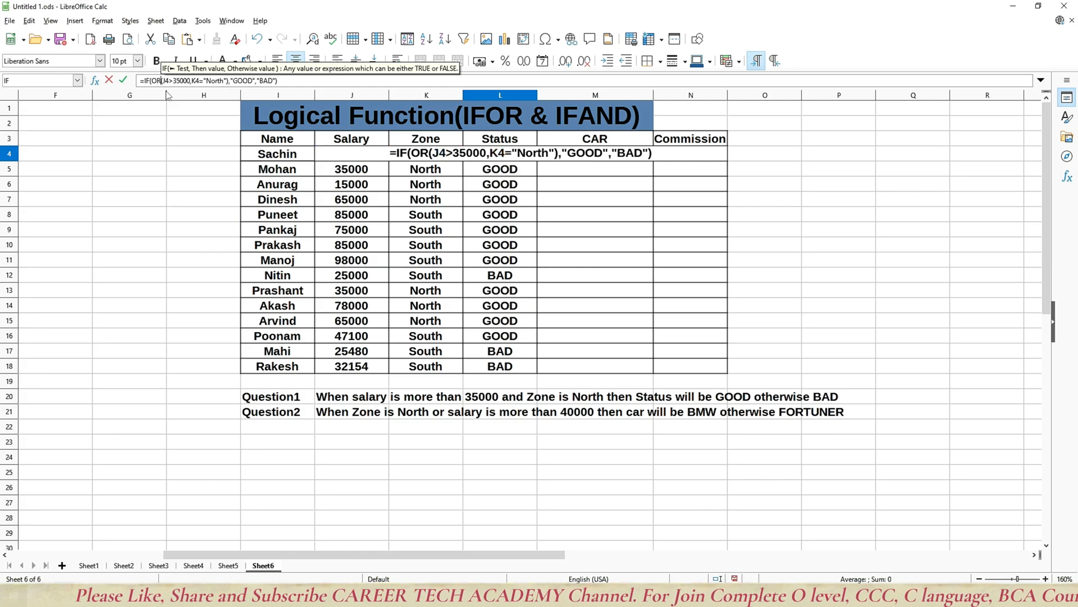
key("BackSpace")
key("BackSpace")
type("and")
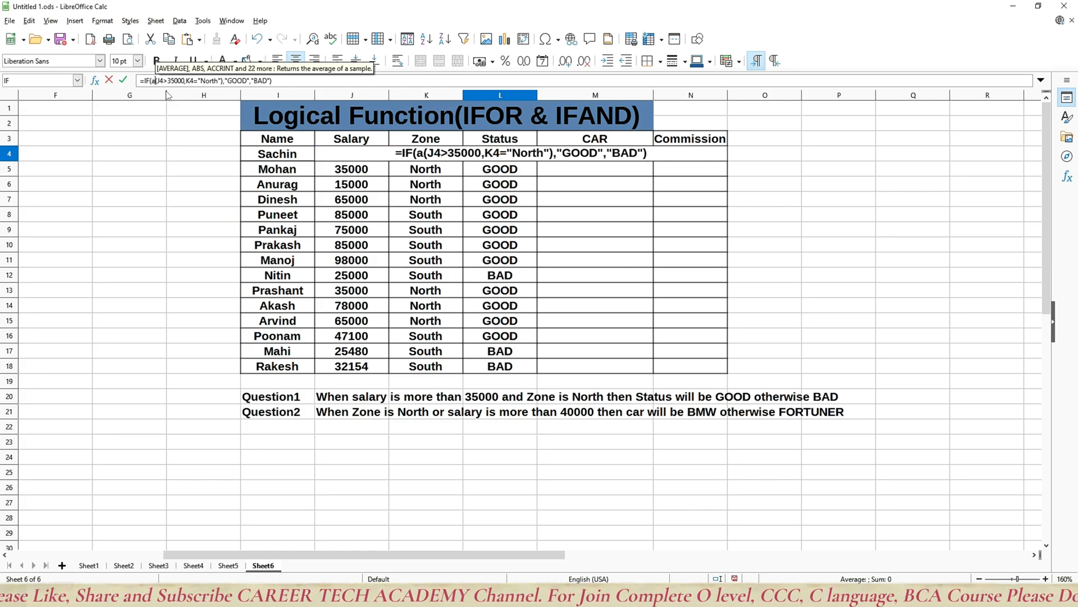
key("Return")
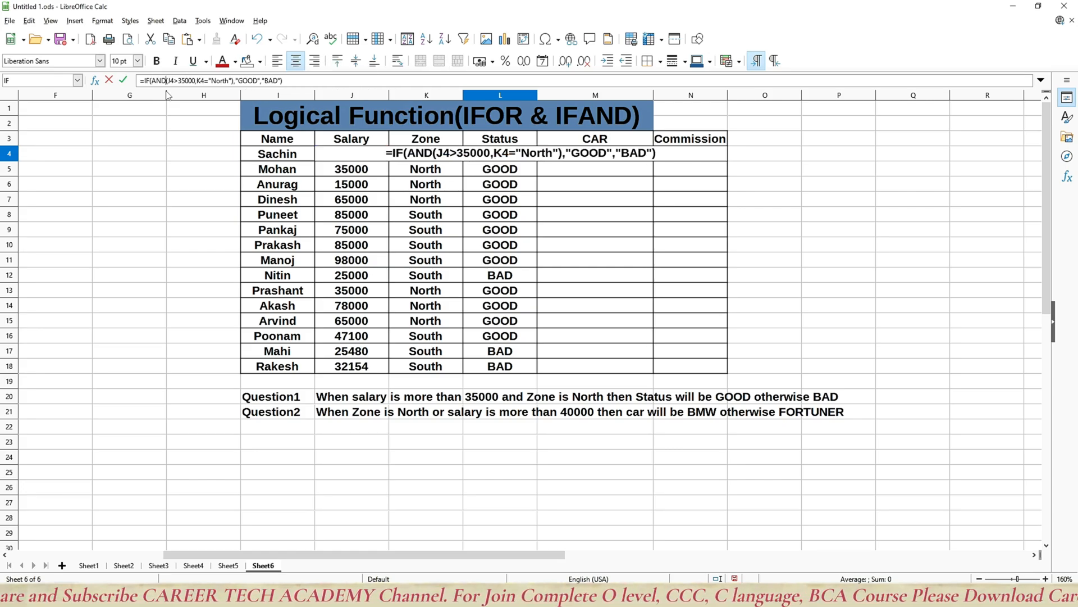
key("Return")
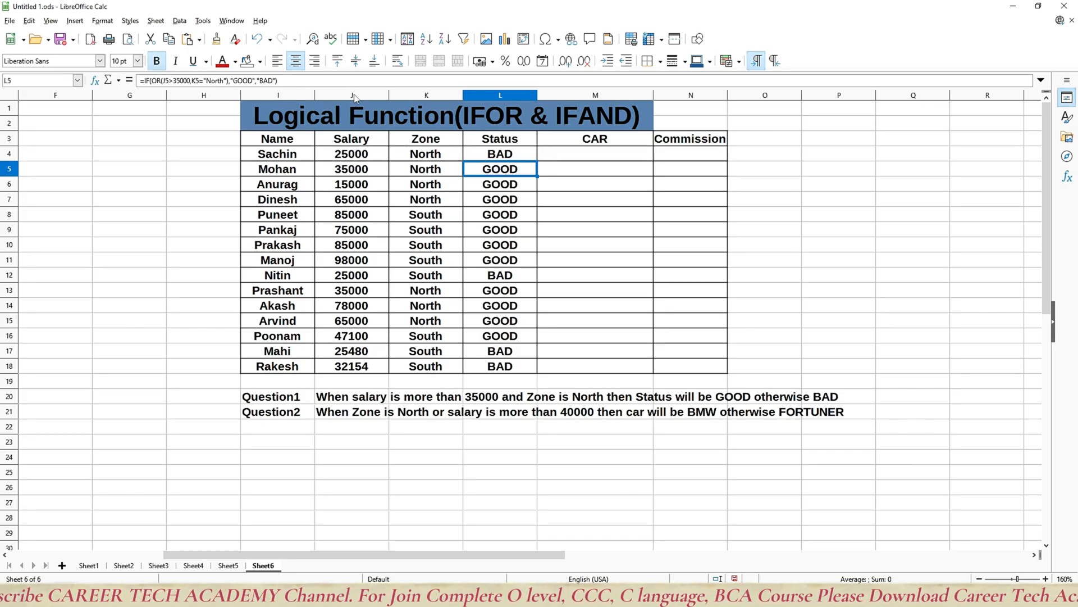
left_click(498, 154)
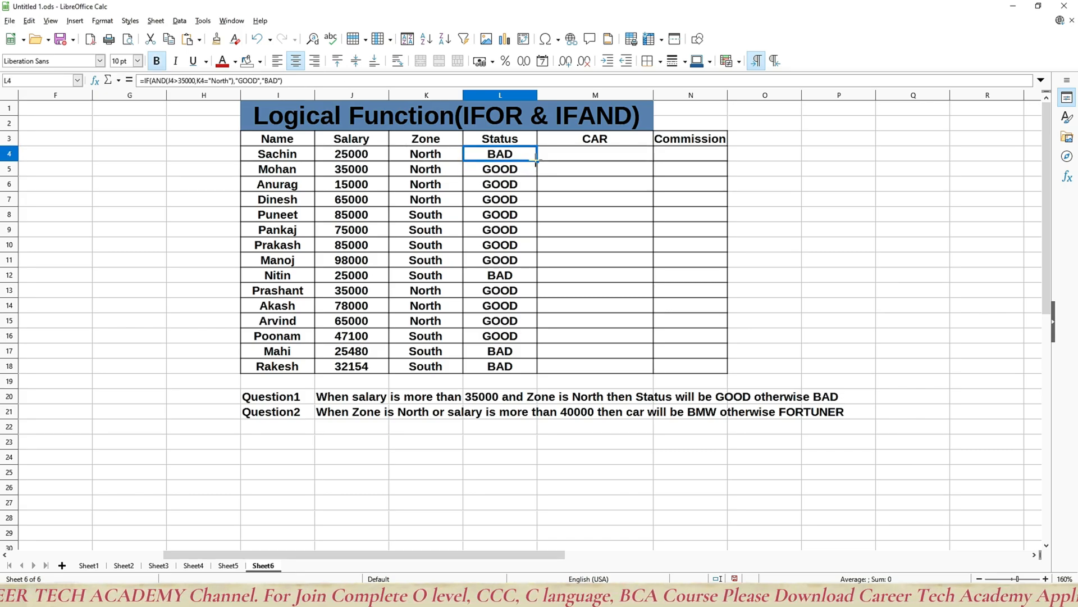
double_click(538, 162)
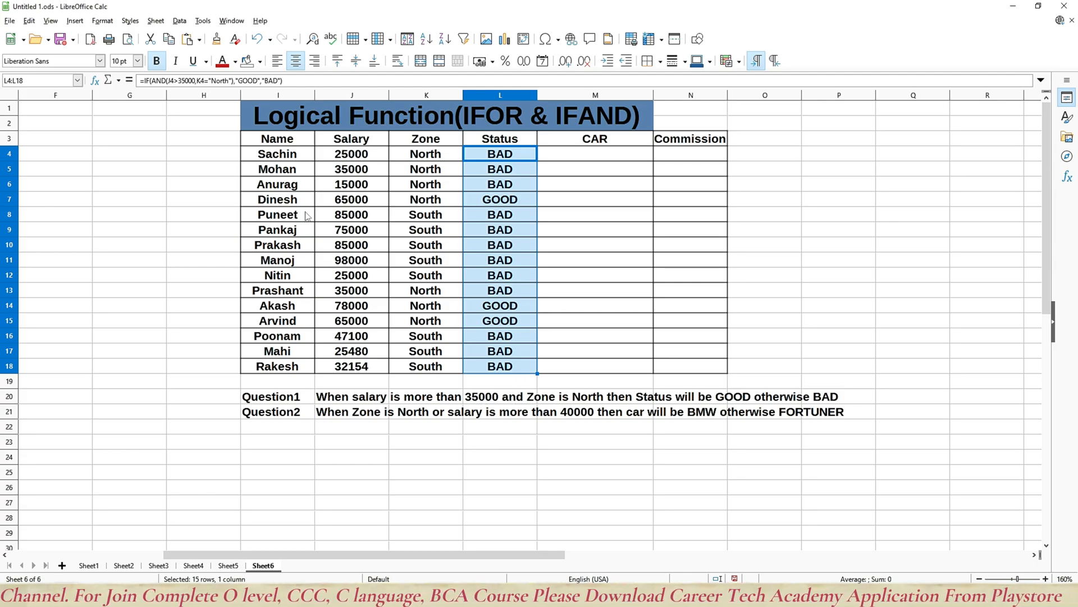
Step: Fill the Salary, Zone and Status cells of the GOOD rows 7, 14 and 15 with a purple background
left_click_drag(353, 200, 491, 204)
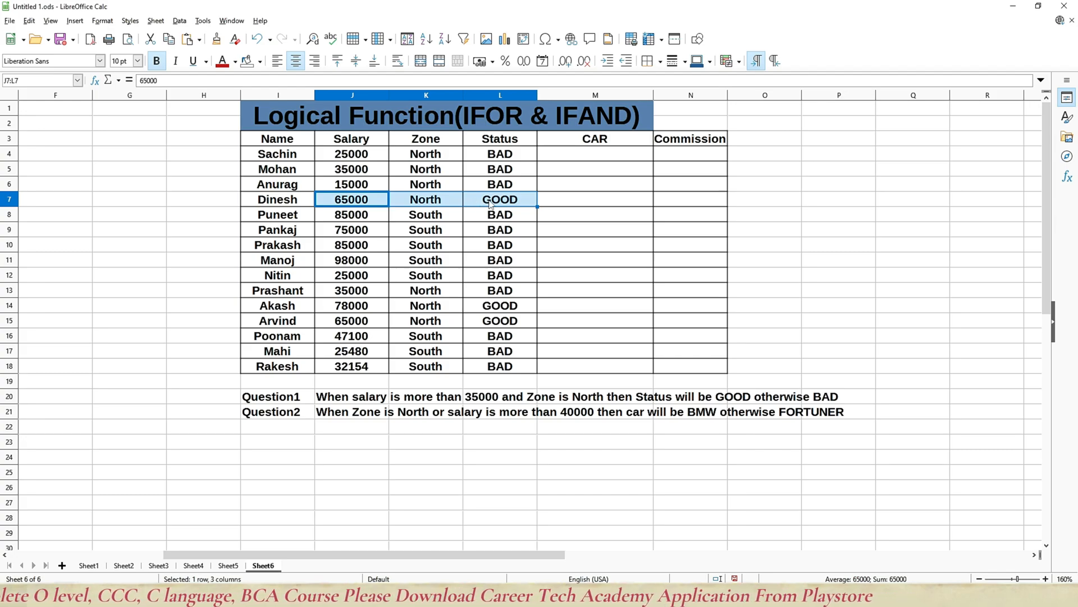
left_click(260, 62)
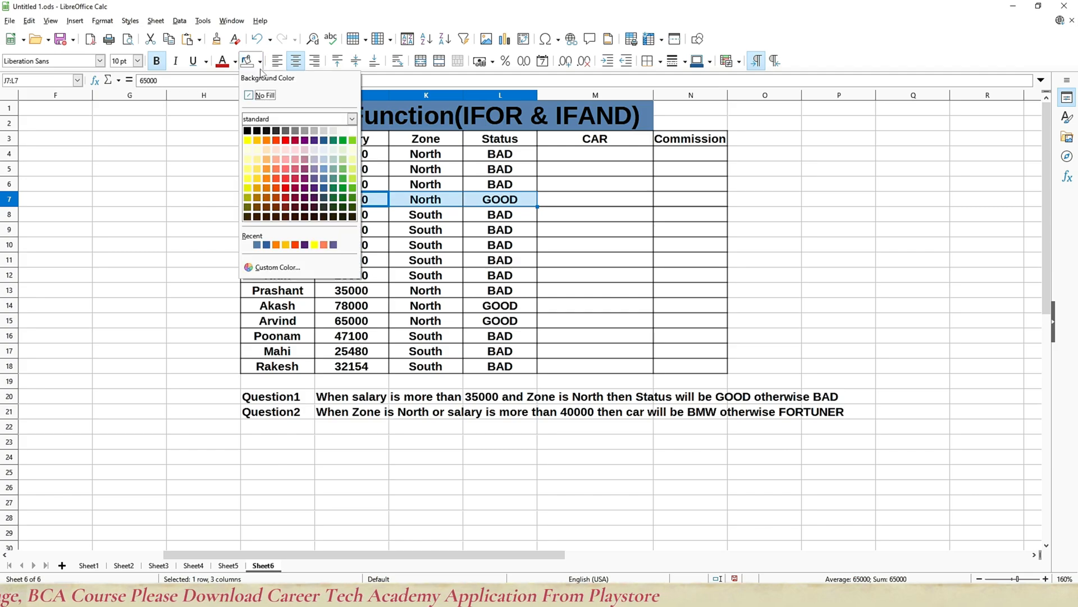
left_click(316, 180)
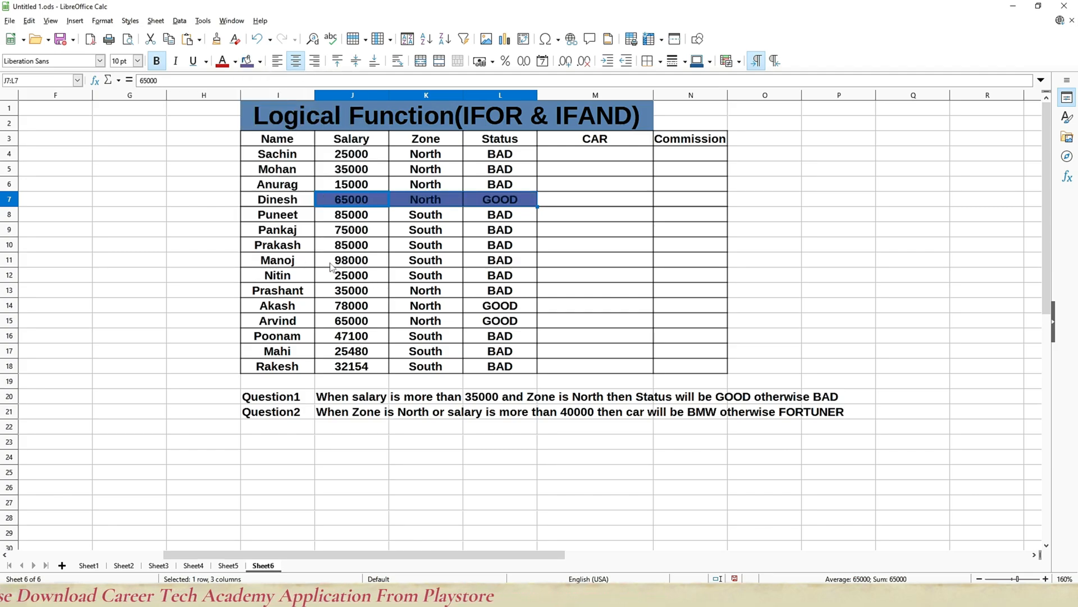
left_click_drag(353, 306, 473, 331)
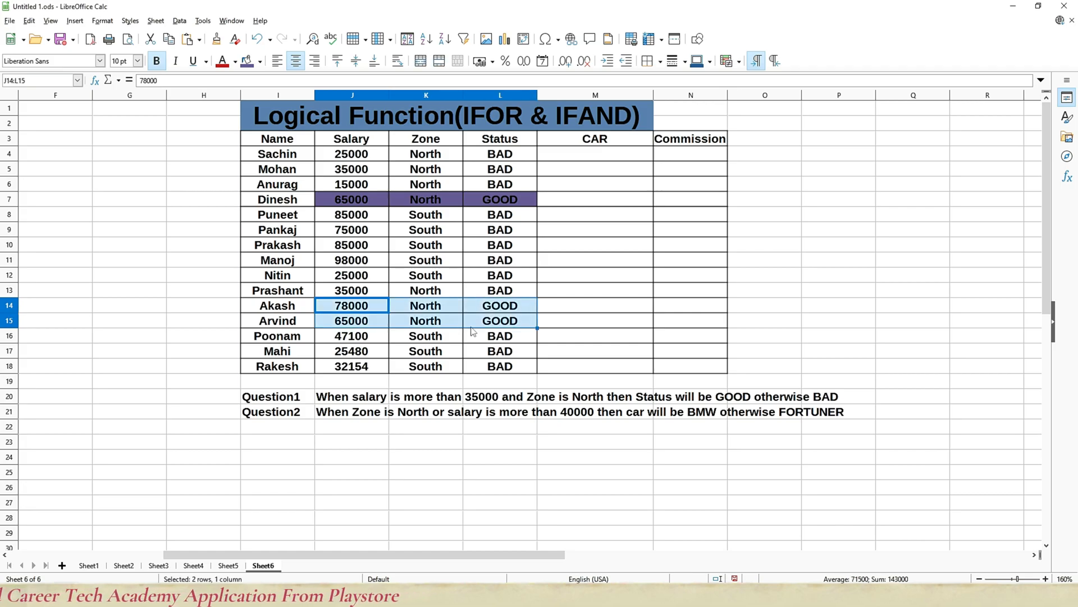
left_click(243, 62)
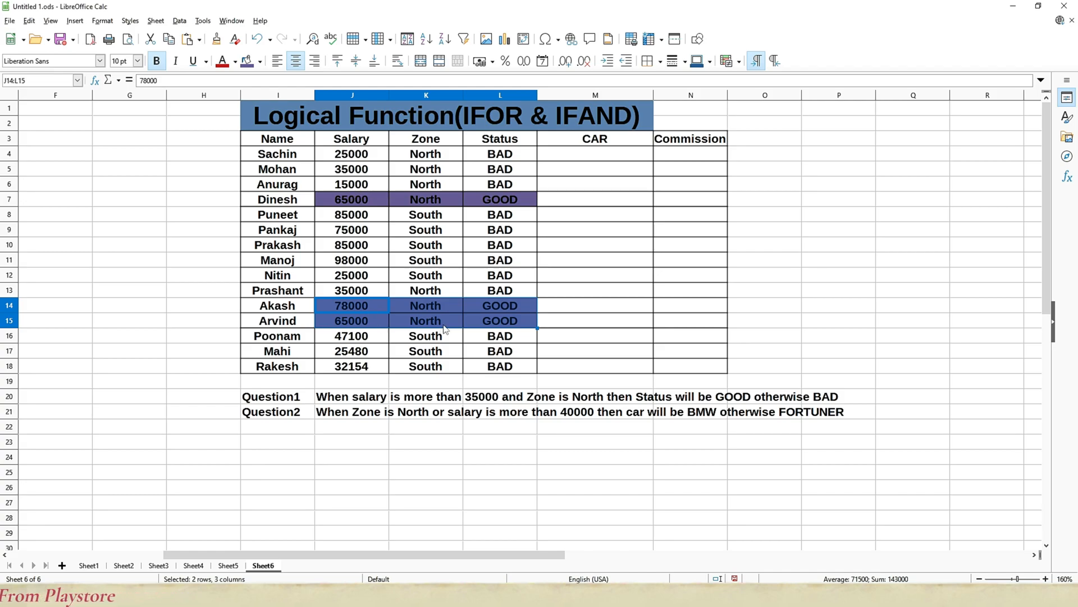
left_click(442, 308)
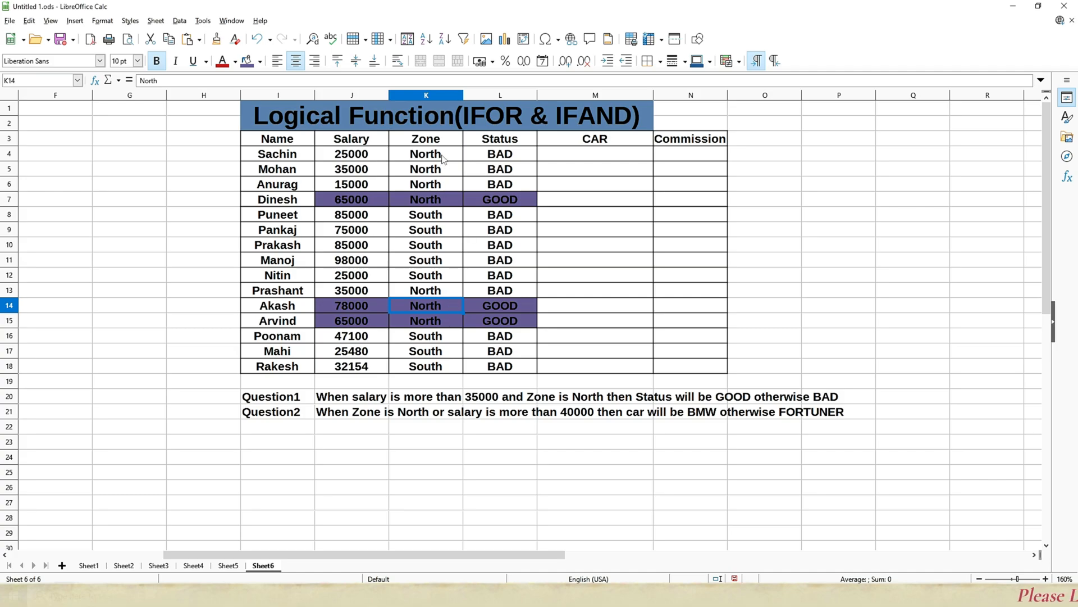
Step: Fill the Salary, Zone and Status cells of the North-zone BAD rows 4 to 6 and 13 with yellow
left_click_drag(438, 154, 439, 183)
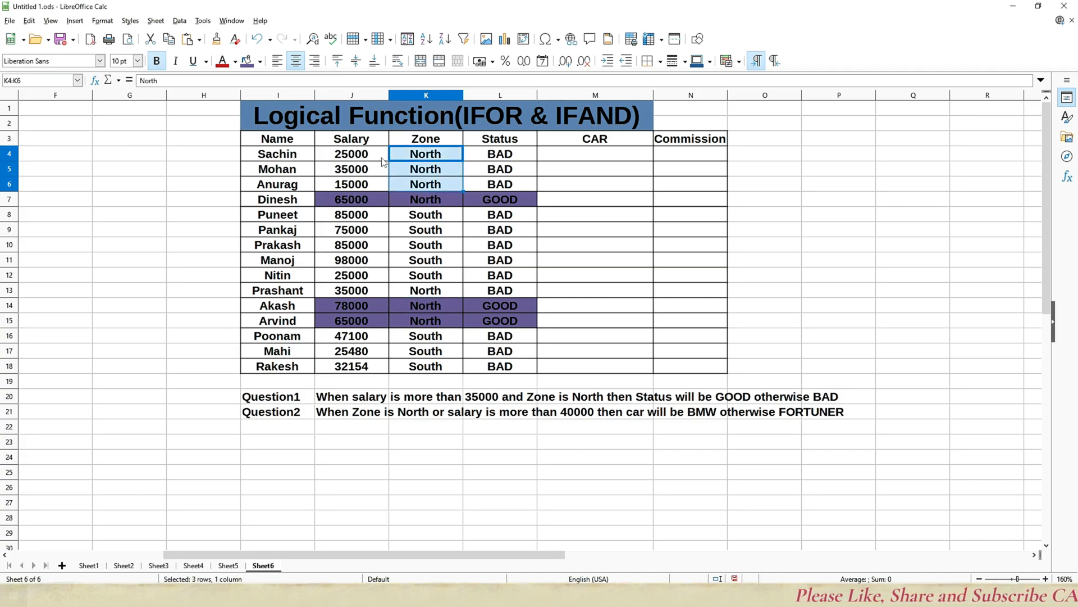
left_click_drag(360, 153, 497, 187)
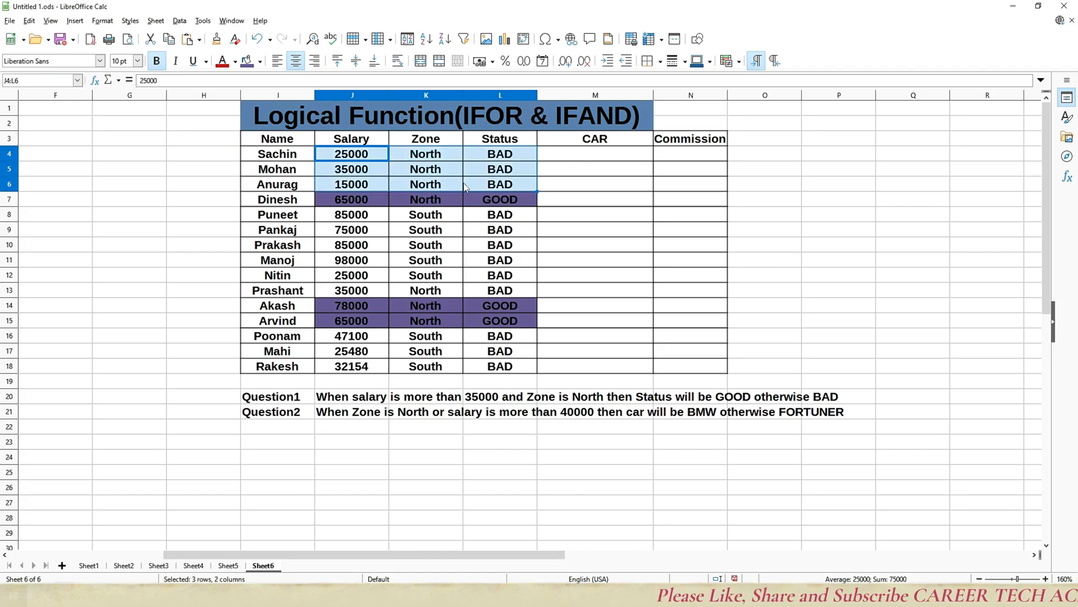
left_click(261, 61)
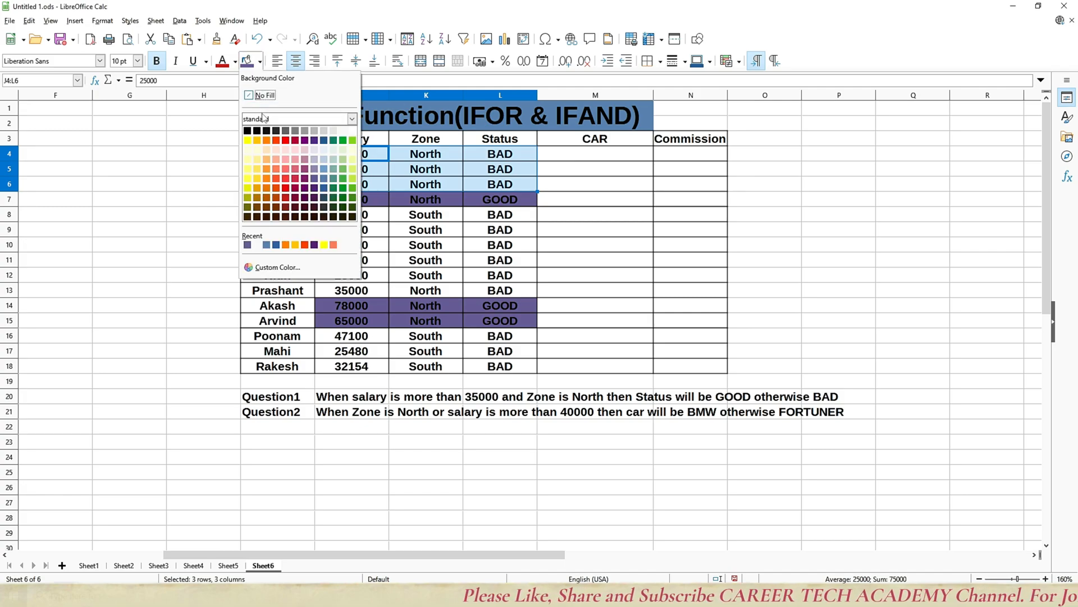
left_click(251, 146)
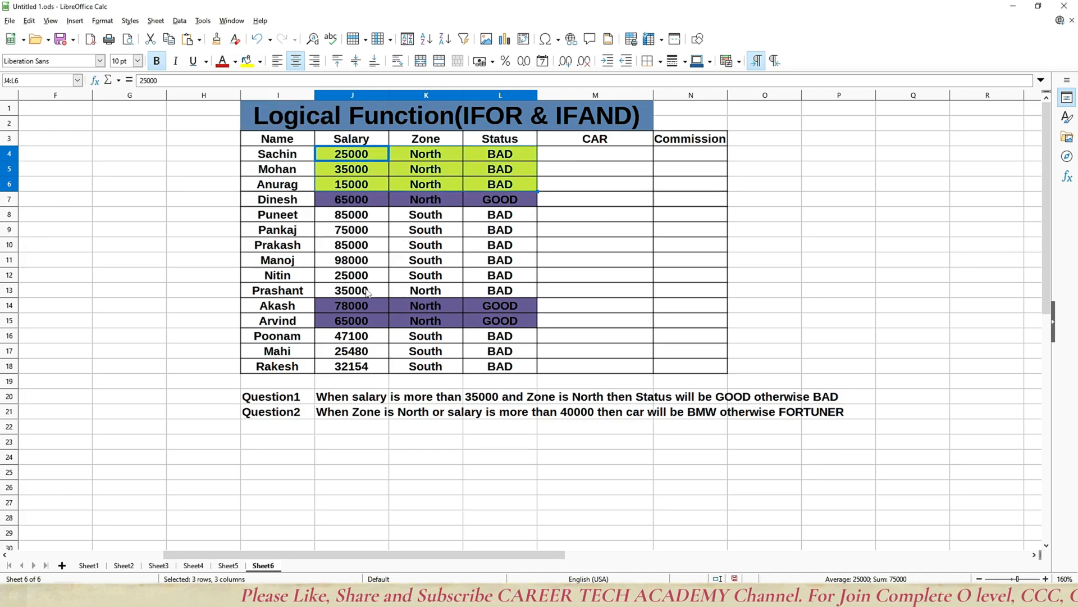
left_click_drag(365, 293, 497, 291)
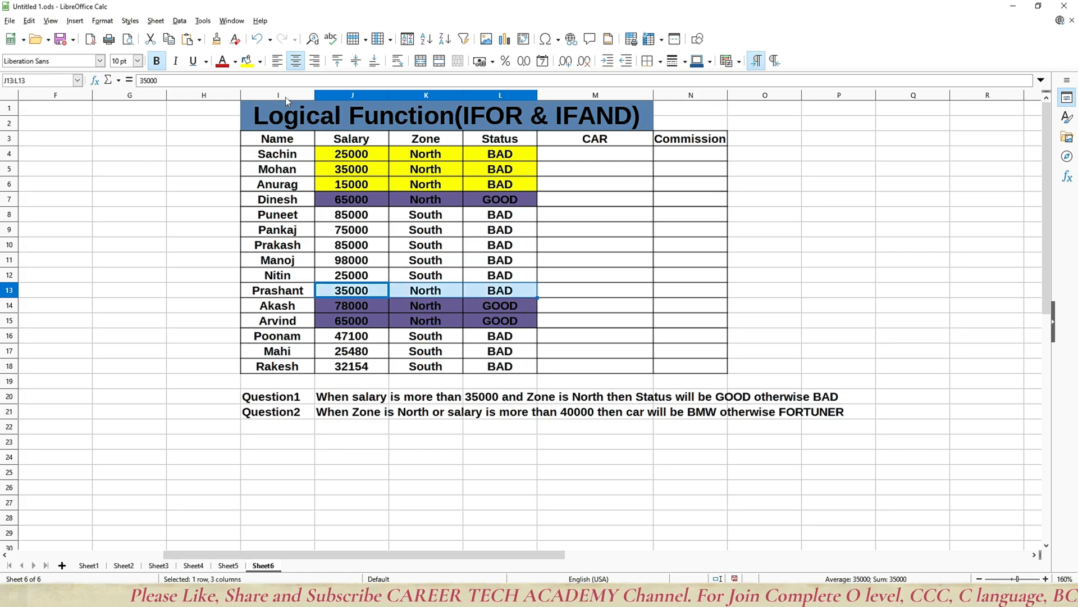
left_click(248, 62)
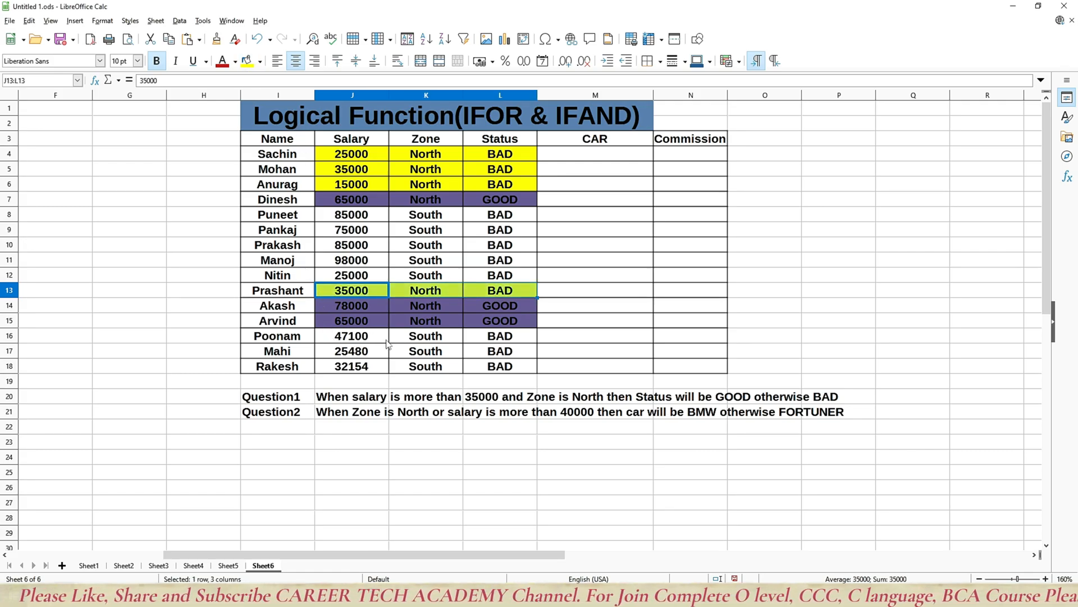
left_click(435, 444)
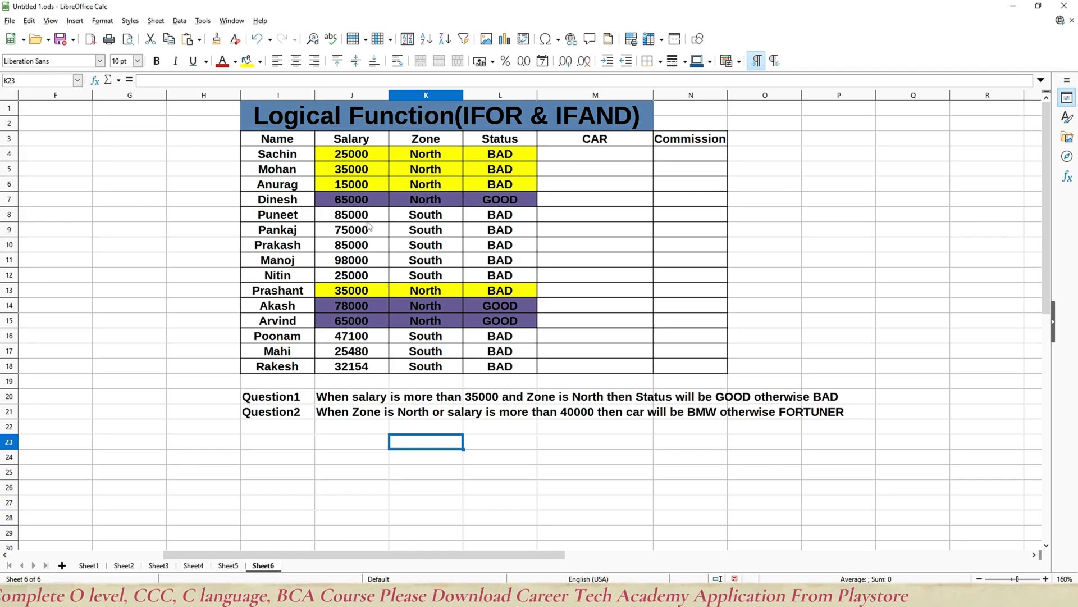
Step: Check the salary, zone and status of the purple rows 7, 14 and 15 against Question1
left_click_drag(354, 196, 493, 202)
left_click(362, 306)
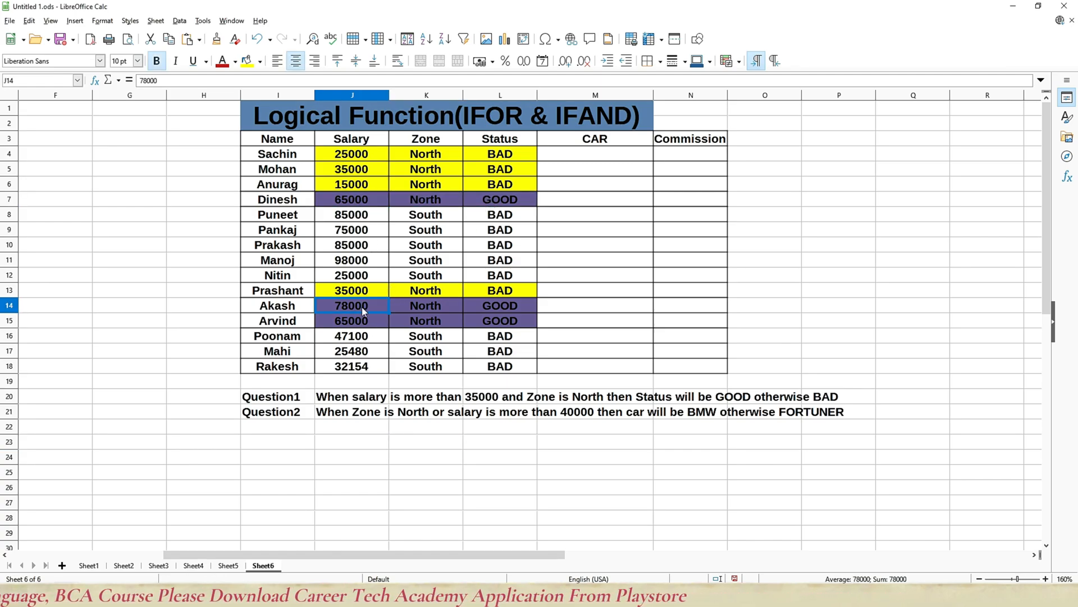
left_click_drag(362, 308, 504, 324)
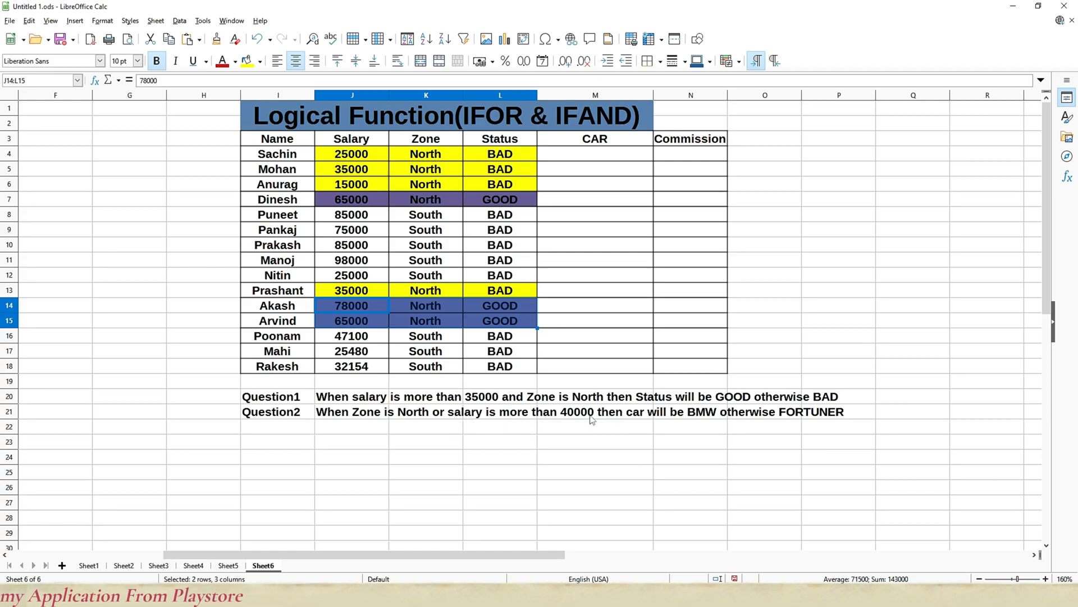
Step: Start an IF formula with an OR test in CAR cell M4, using J4>40000 as the first condition
left_click(623, 152)
type("=")
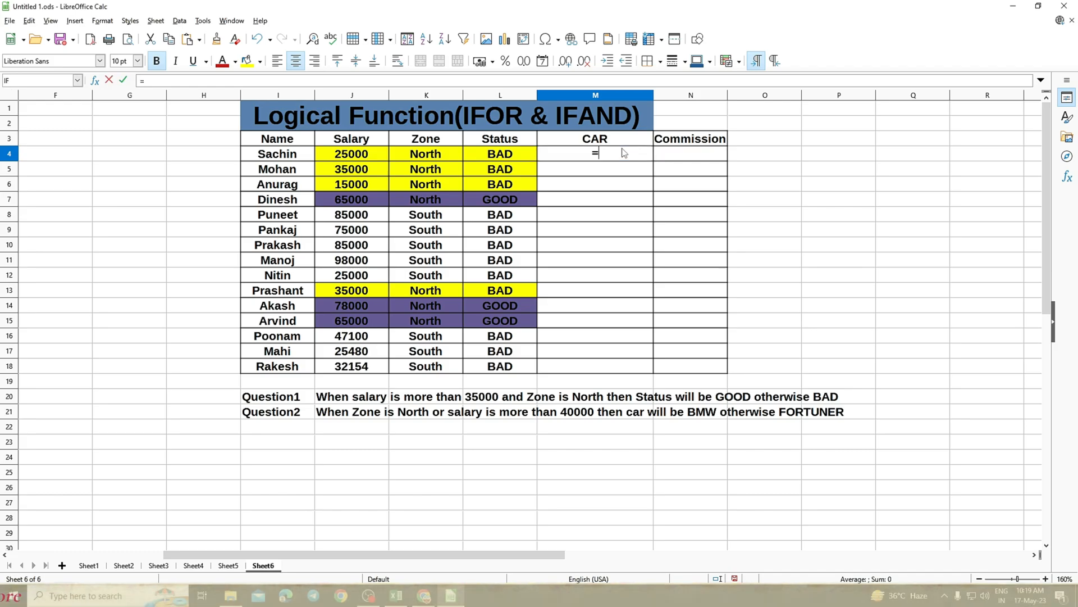
type("if(")
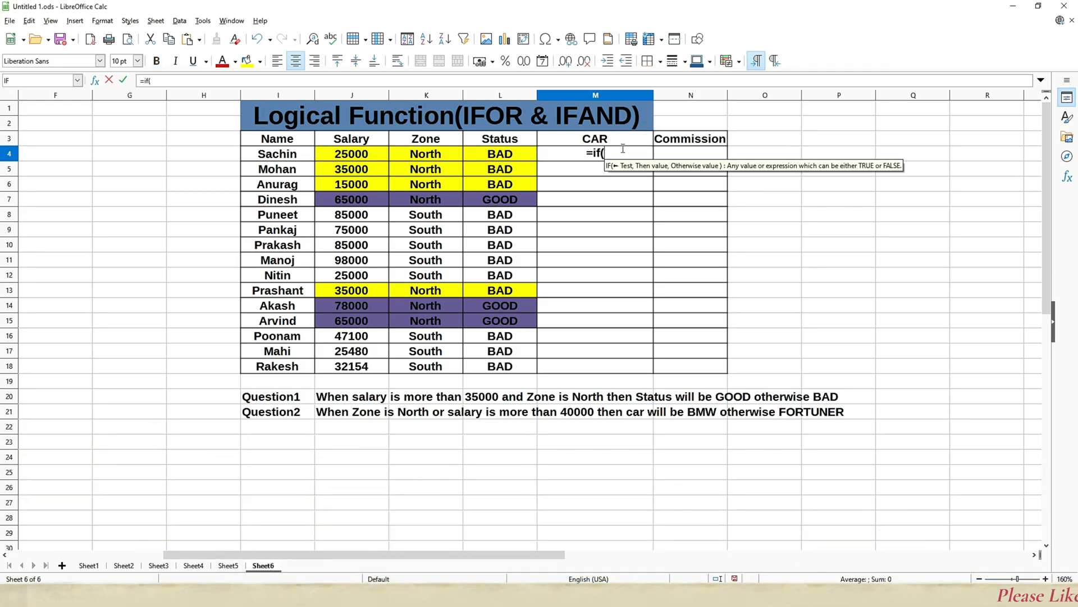
type("or")
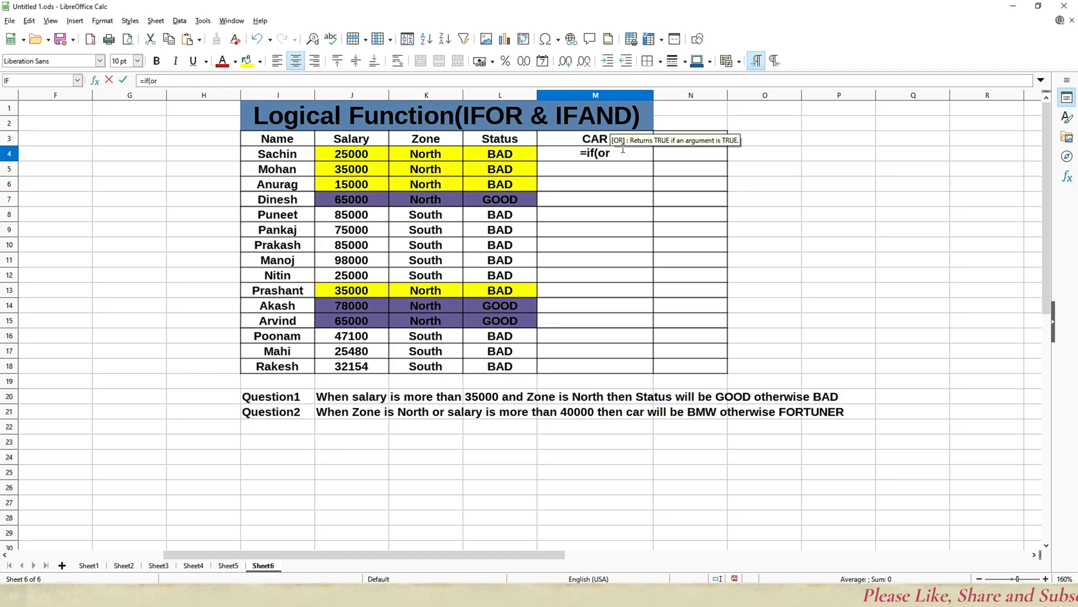
type("(")
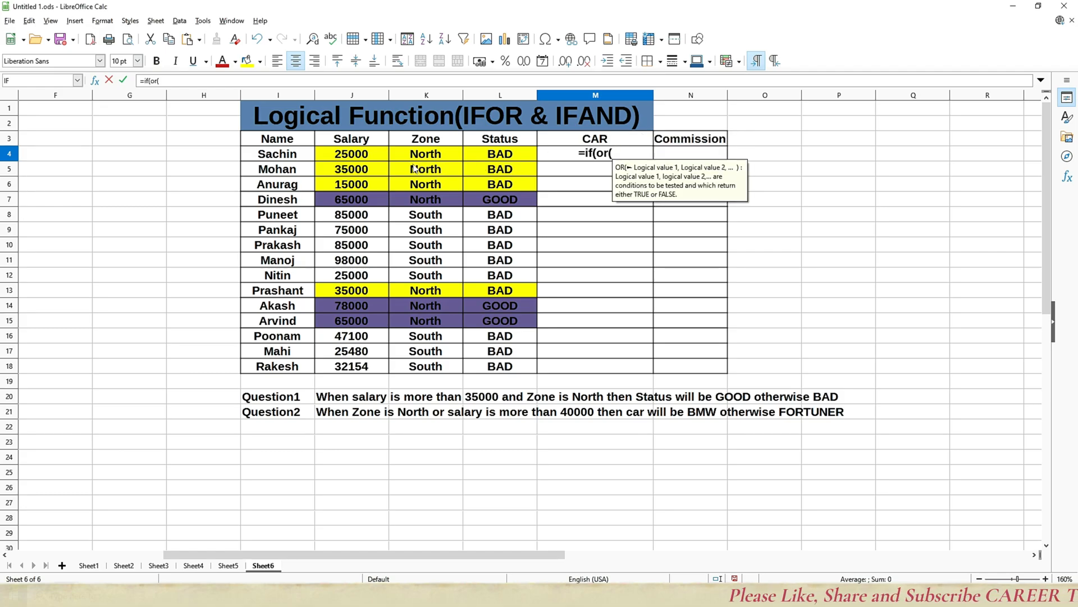
left_click(386, 156)
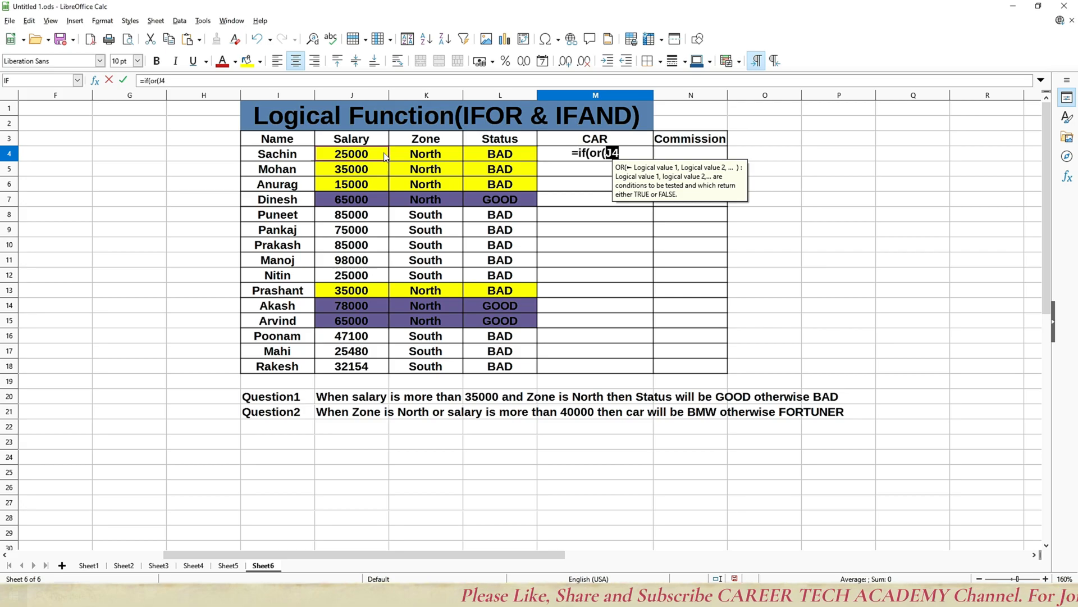
type(">40000")
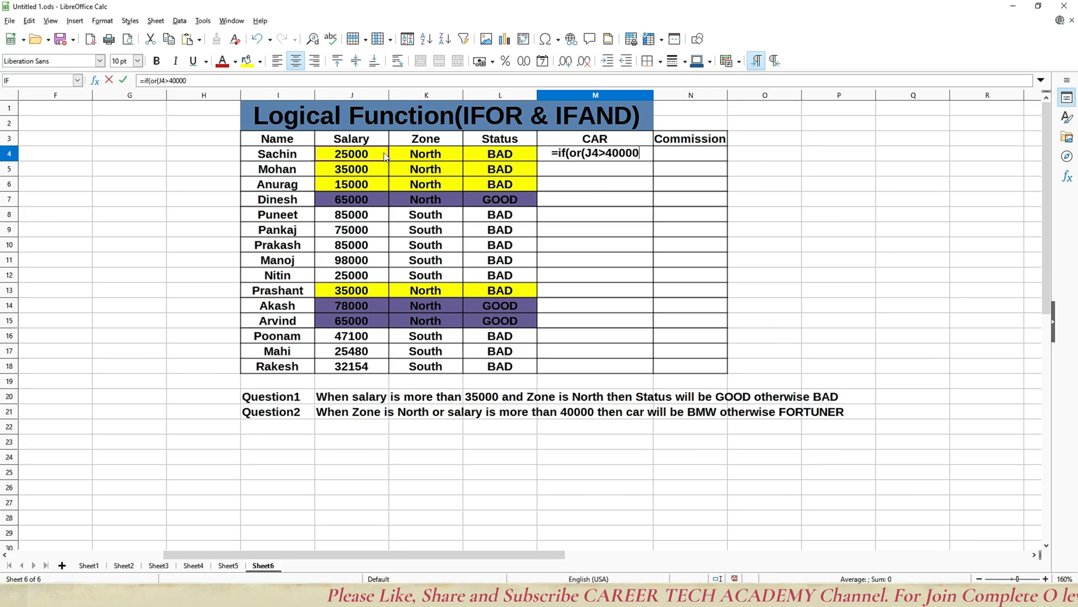
Step: Add K4="North" as the second OR condition in the M4 formula and close the OR test
type(",")
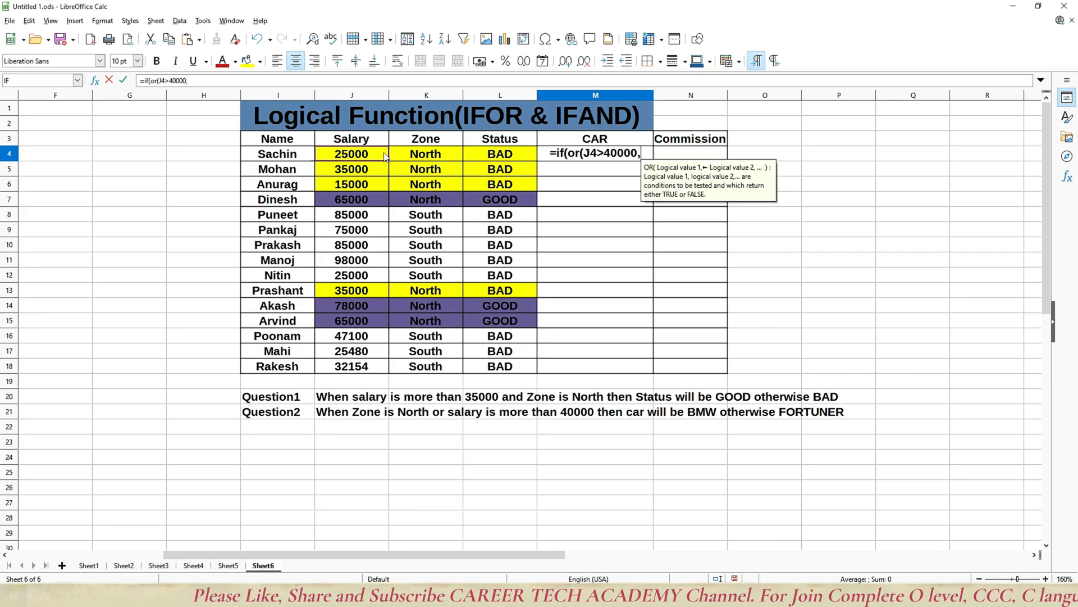
key("Left")
key("Left")
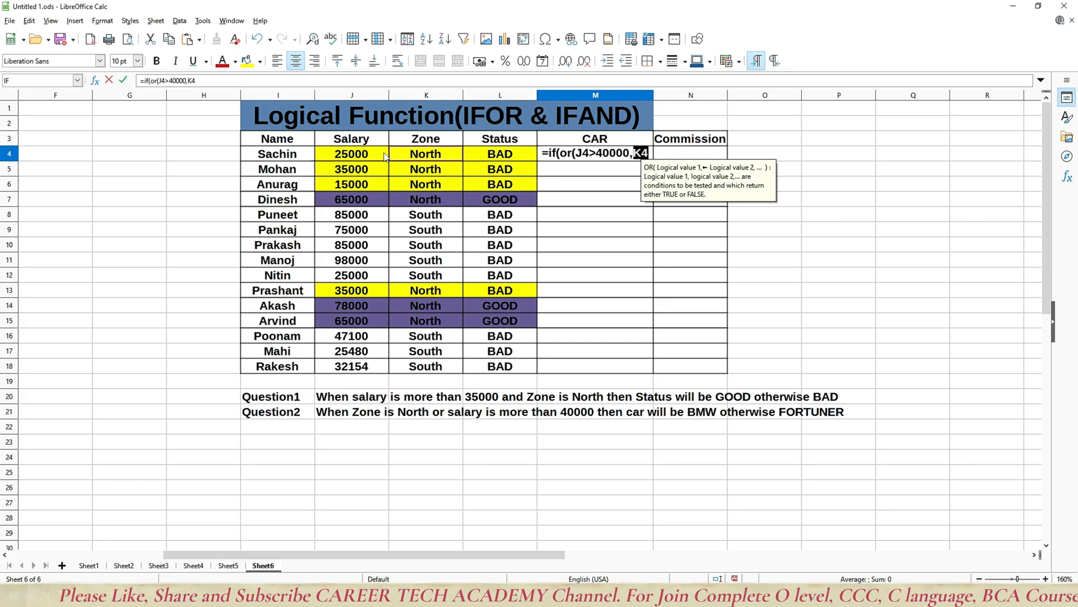
type("=")
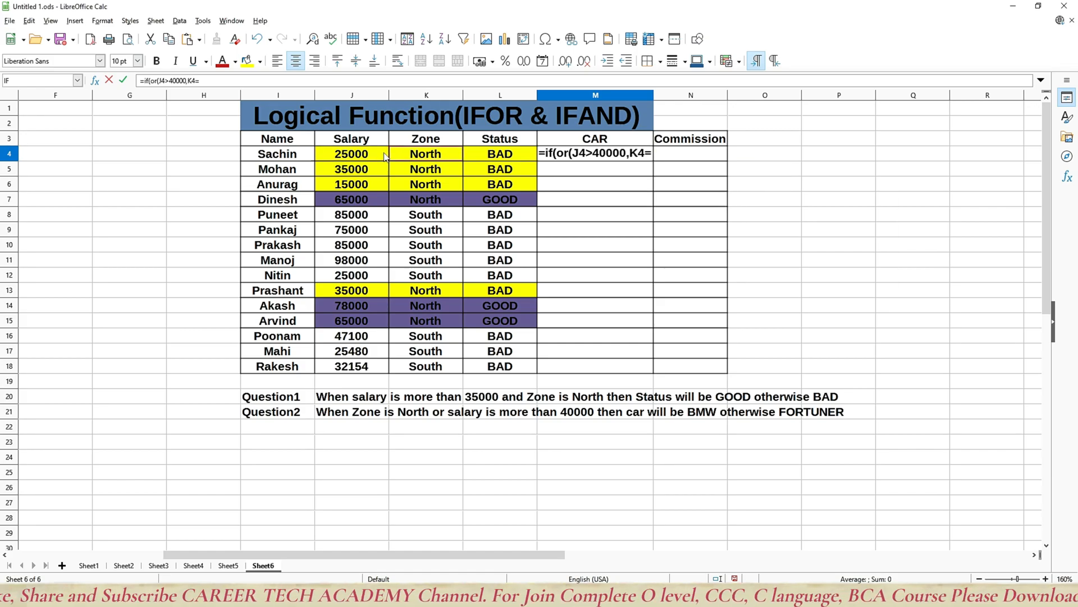
type("\"north")
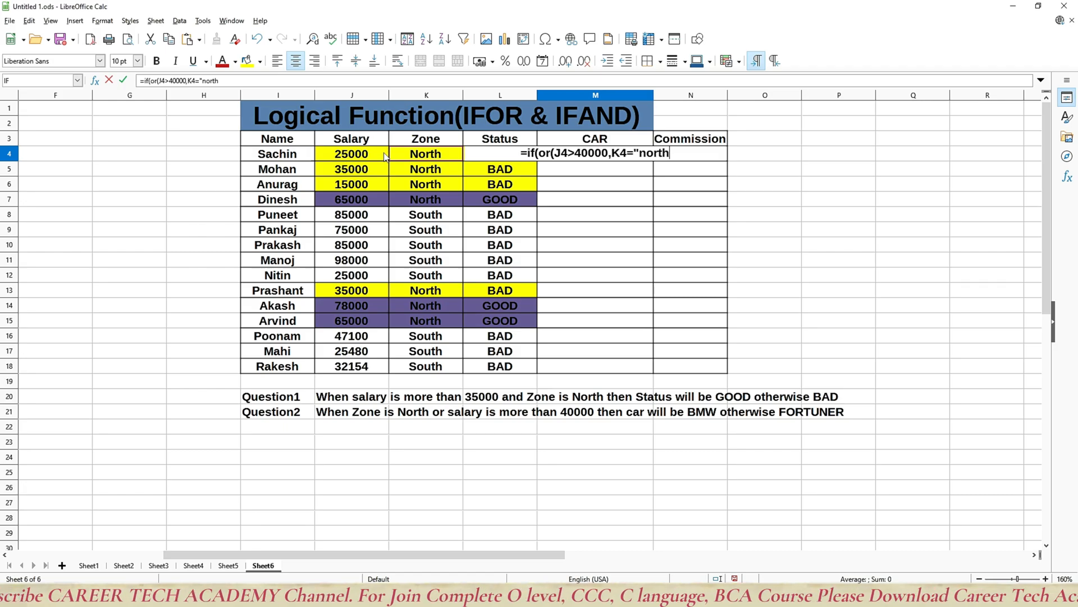
key("BackSpace")
key("BackSpace")
key("BackSpace")
key("BackSpace")
key("BackSpace")
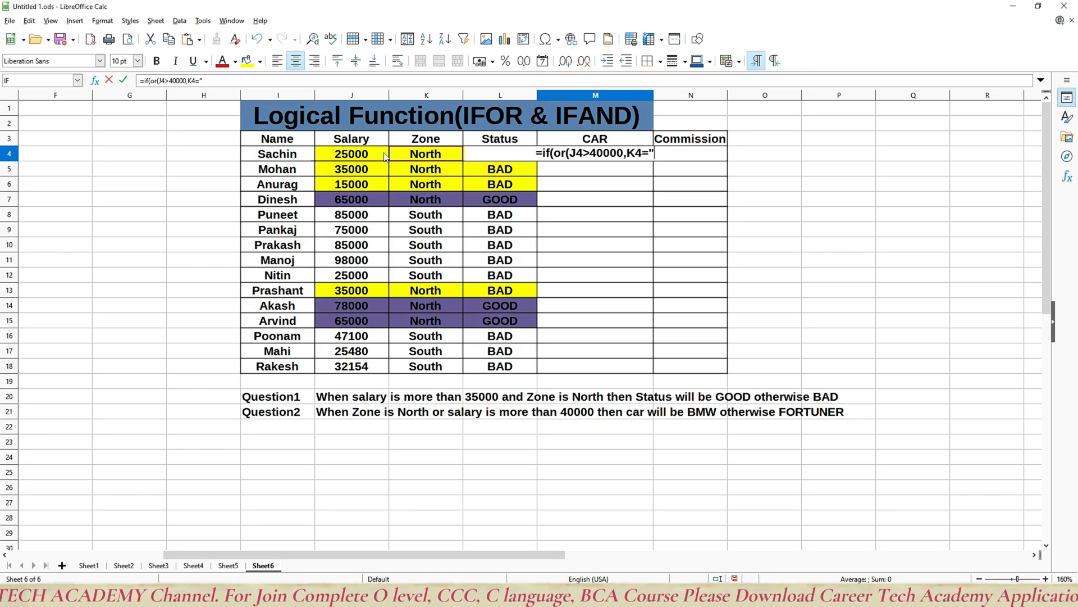
type("Nort")
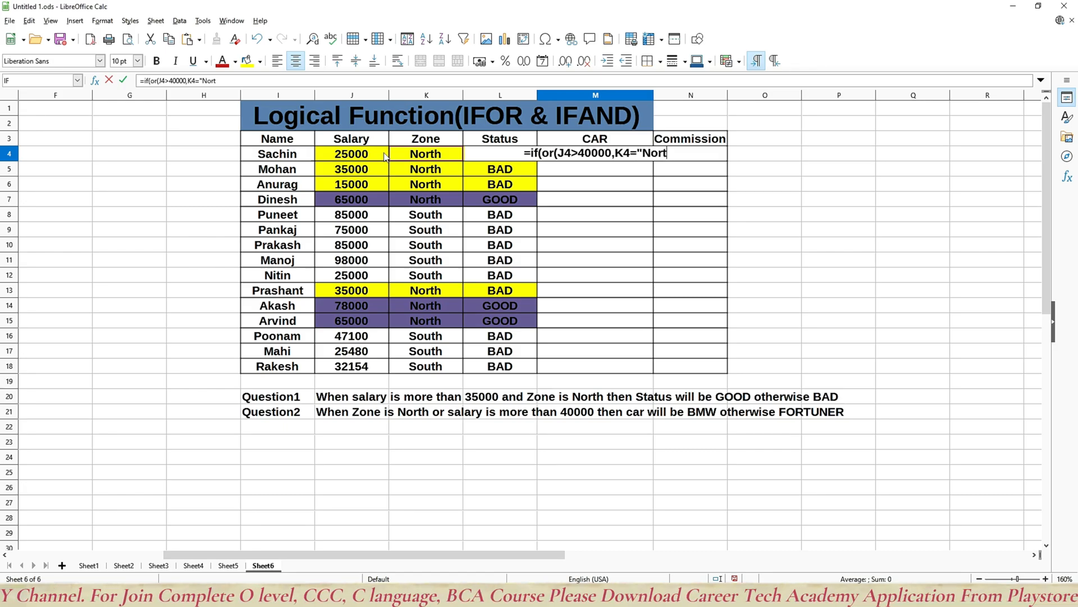
type("h\")")
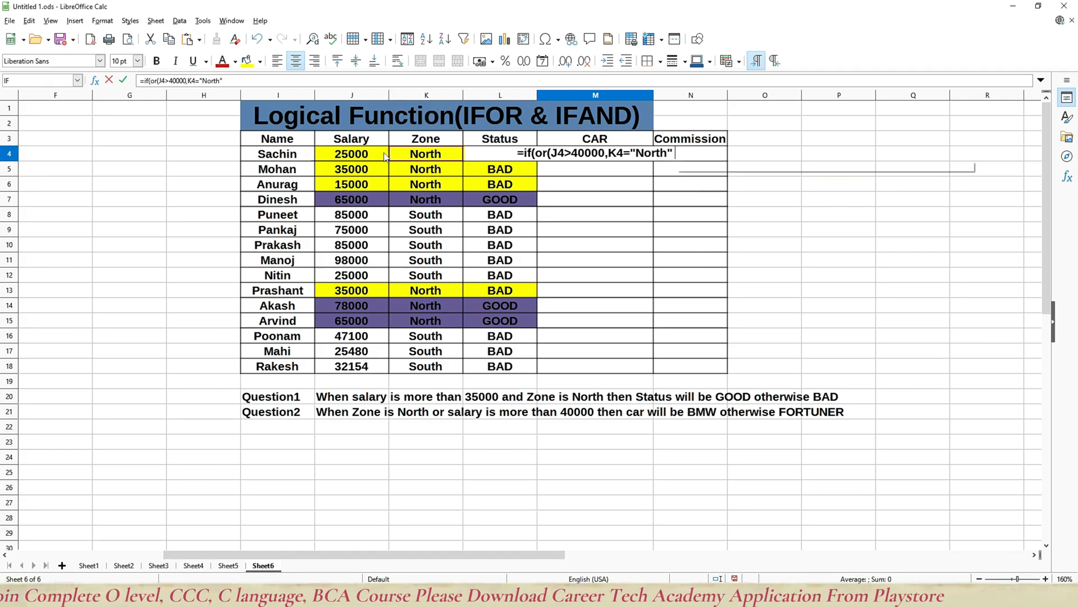
Step: Complete the M4 formula with "BMW" as the true result and "FORTUNER" as the false result, and fill it down to M18
type(",")
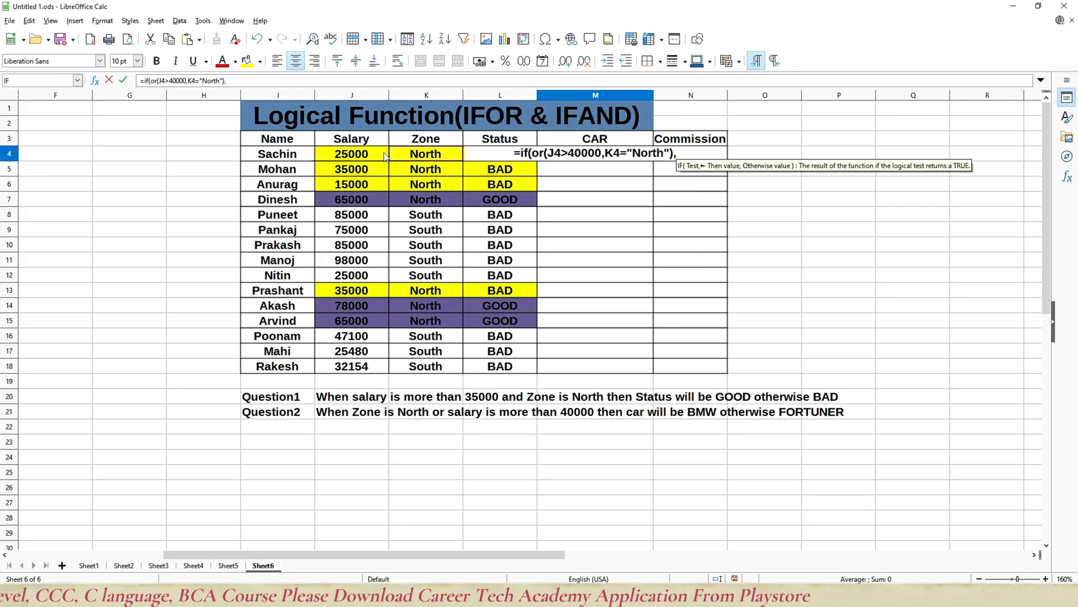
type("\"")
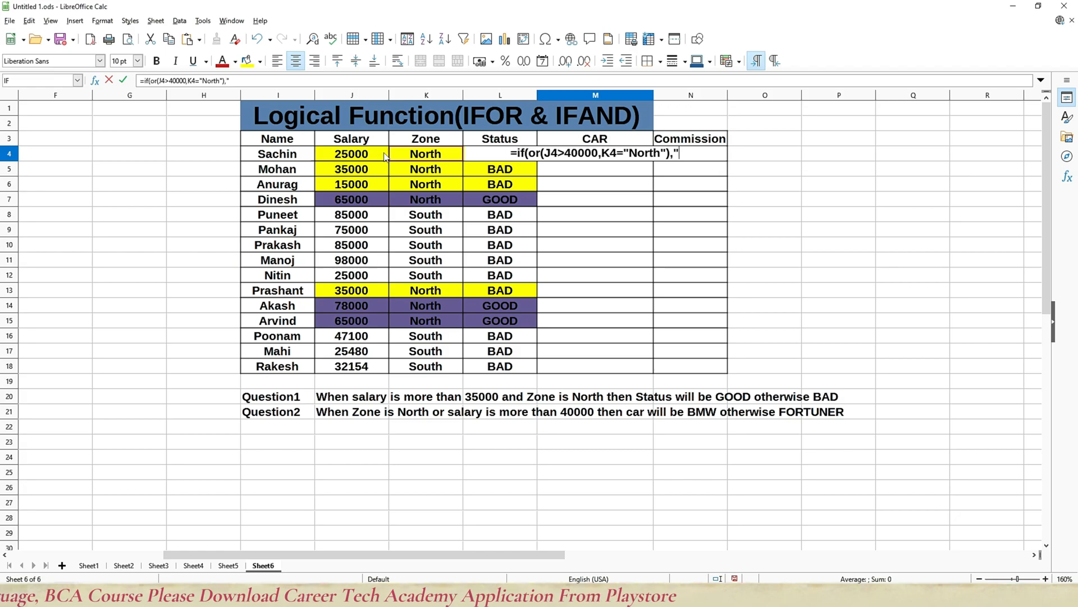
type("BMW")
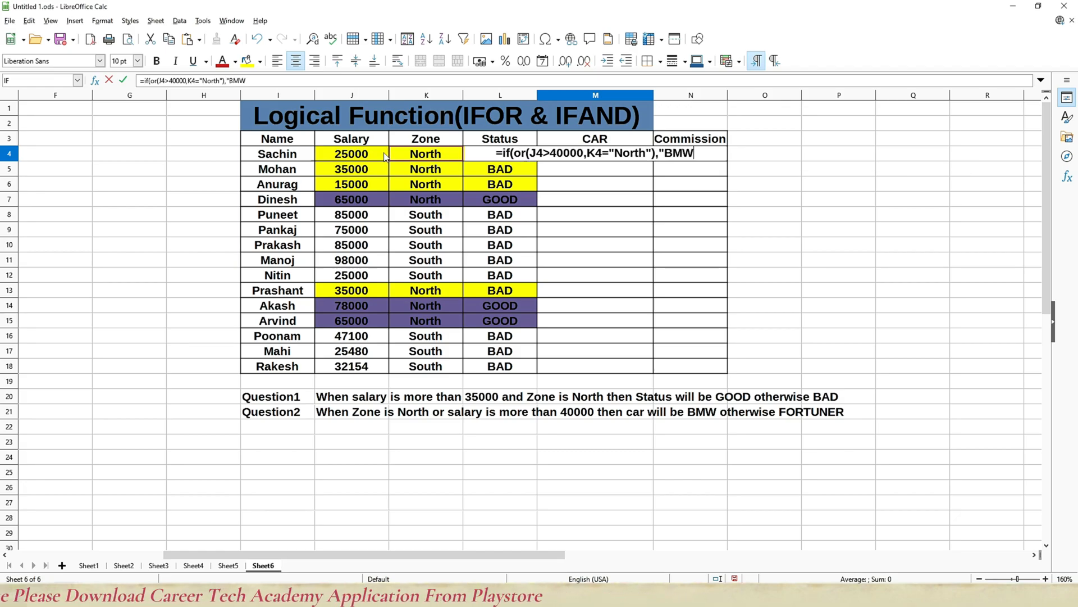
type("\",\"")
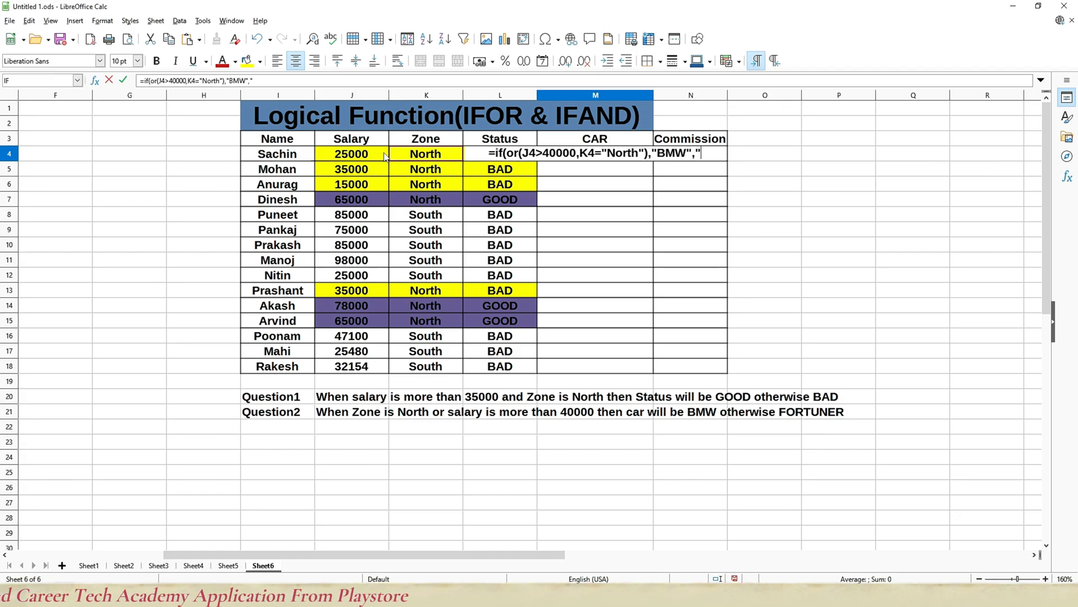
type("FOR")
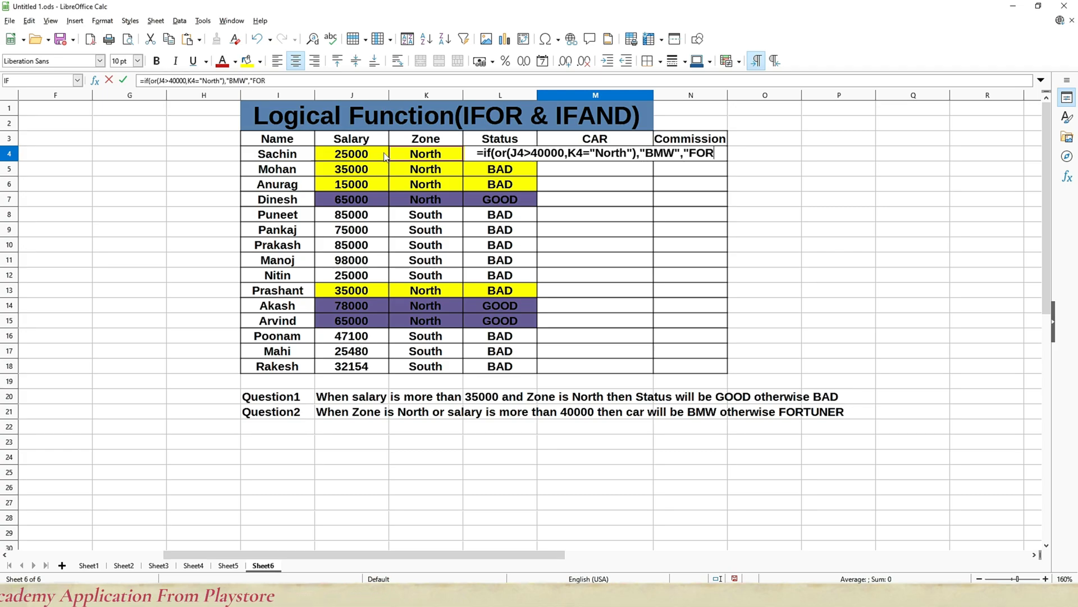
type("TUNER")
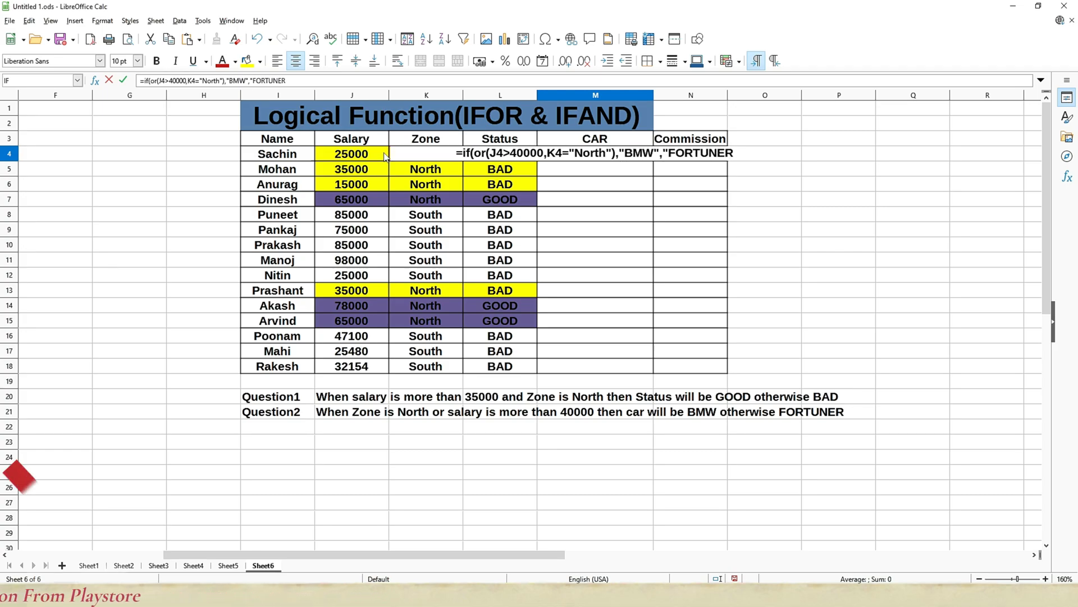
type("\")")
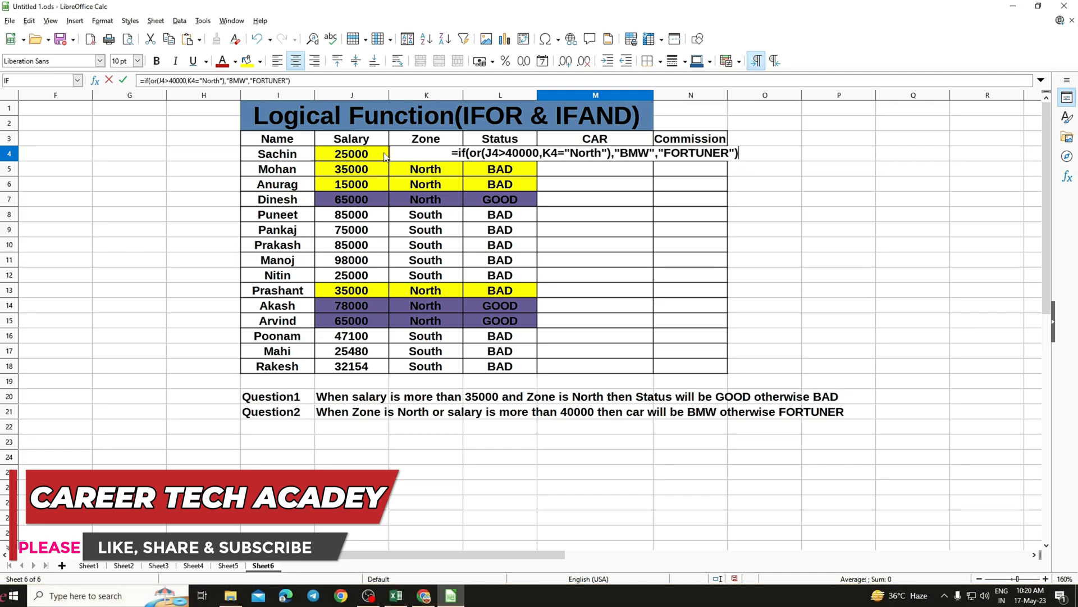
key("Return")
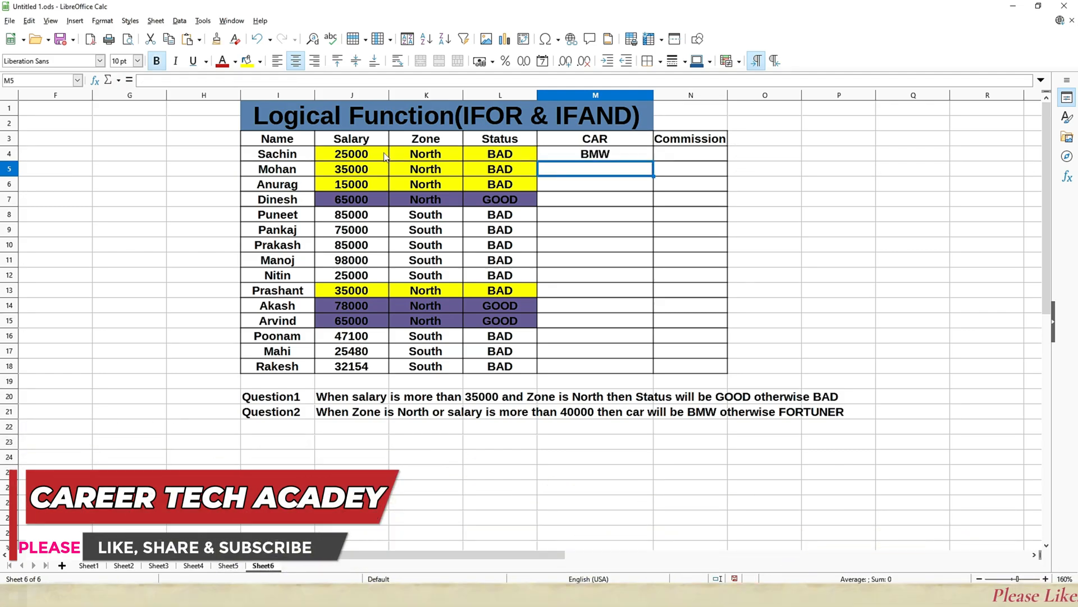
left_click(612, 156)
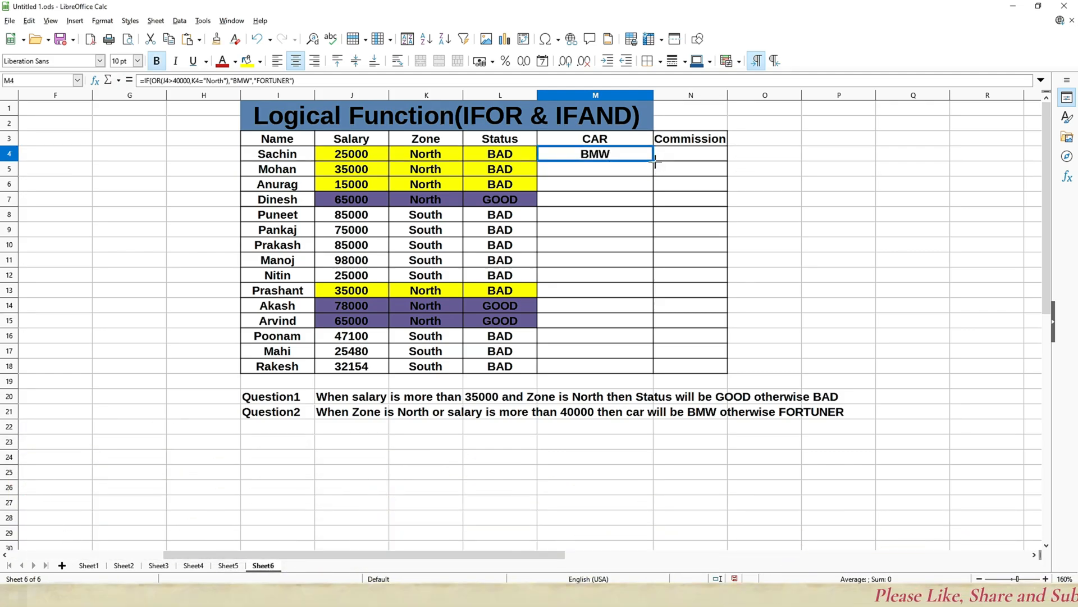
double_click(655, 161)
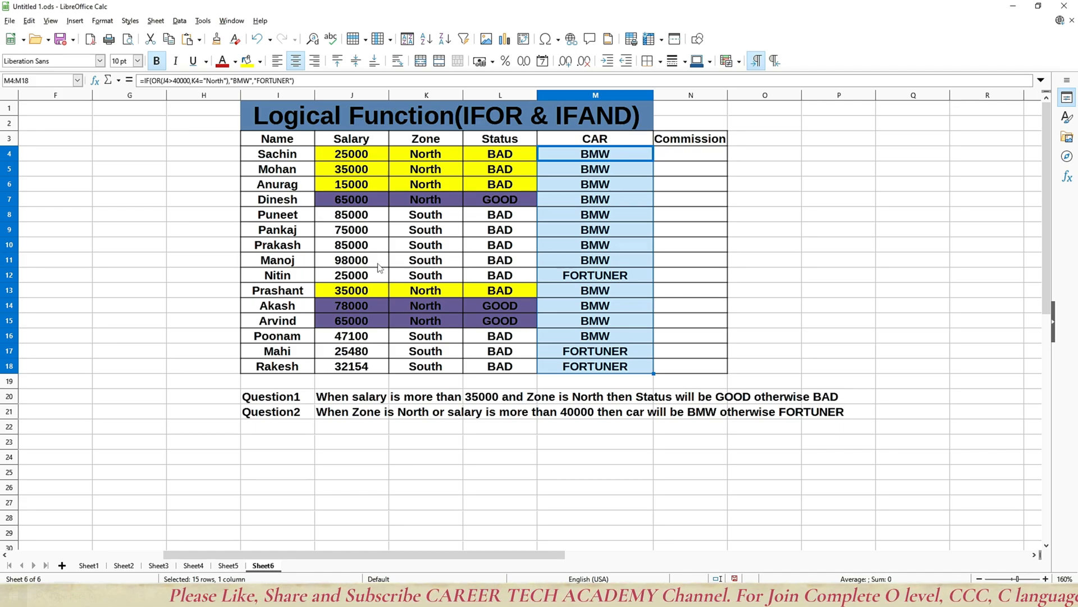
Step: Check the zone, salary and CAR values of rows 4 to 11 against the Question2 conditions
left_click(419, 156)
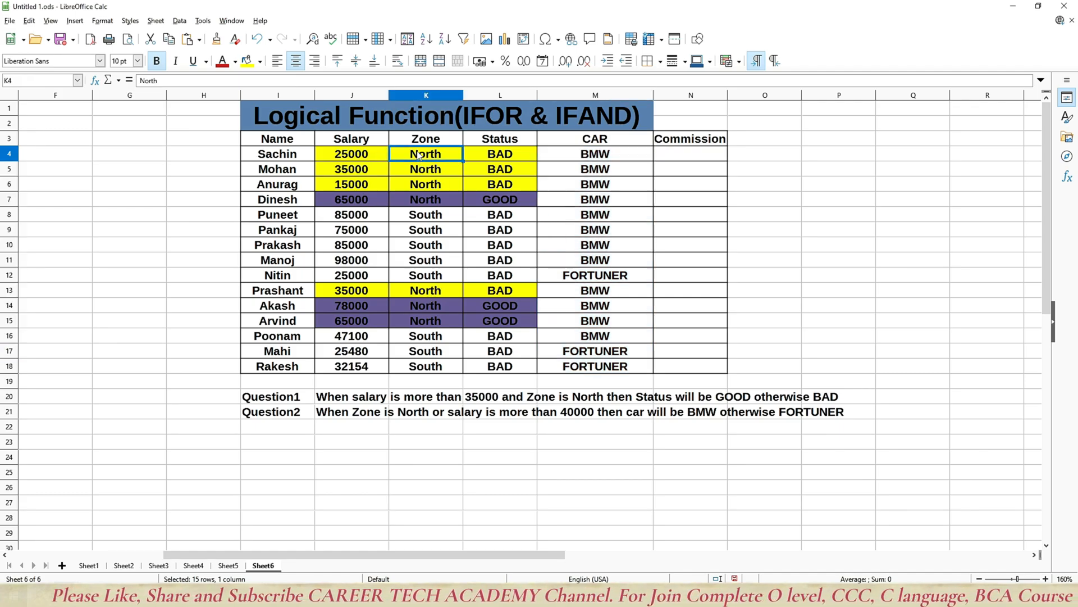
left_click_drag(419, 156, 415, 185)
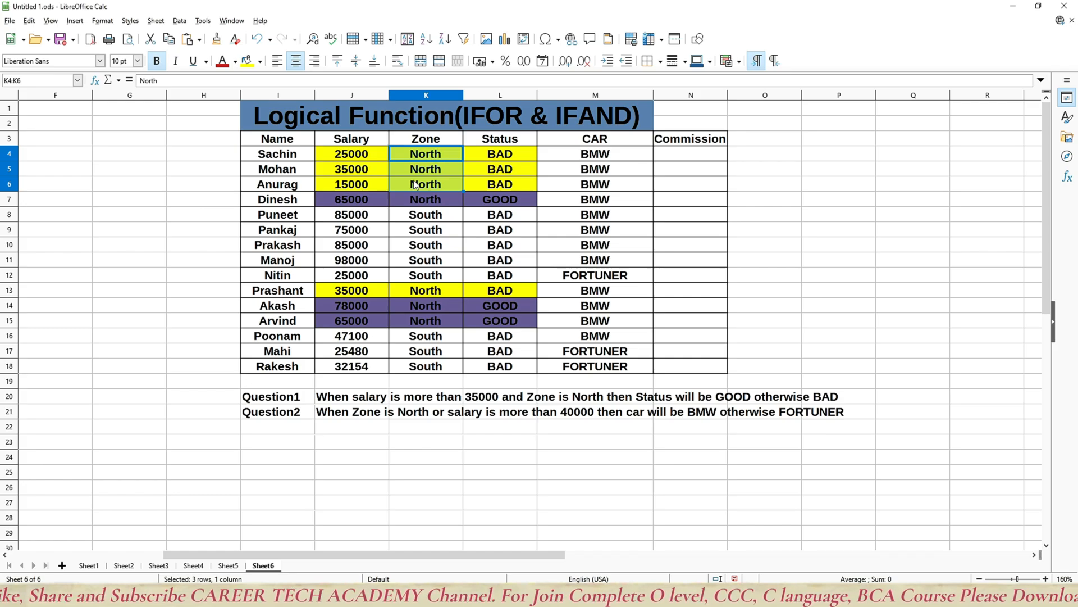
left_click_drag(603, 158, 602, 185)
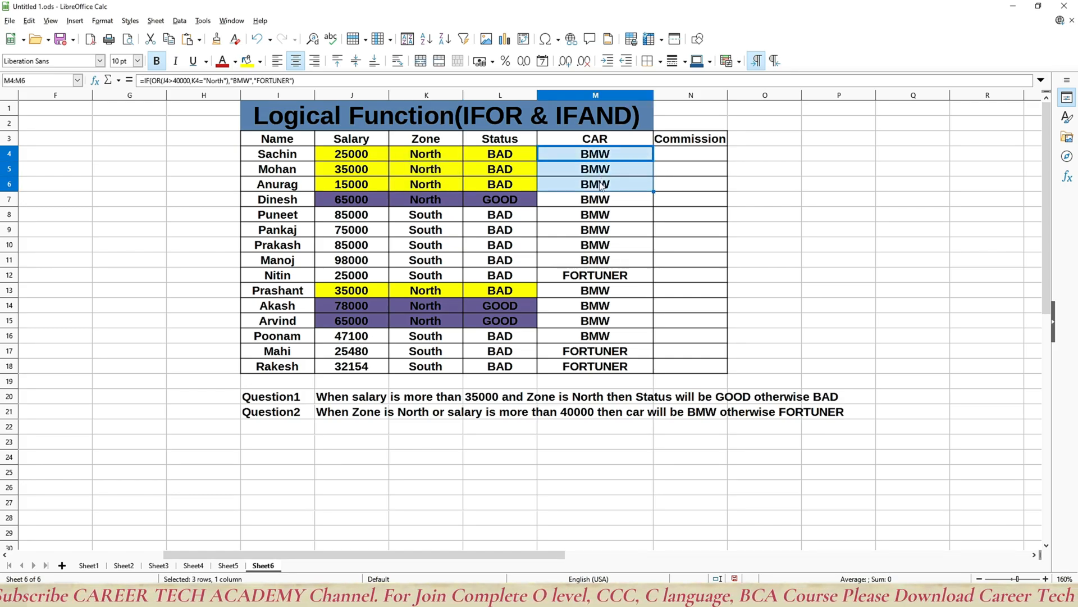
left_click(413, 204)
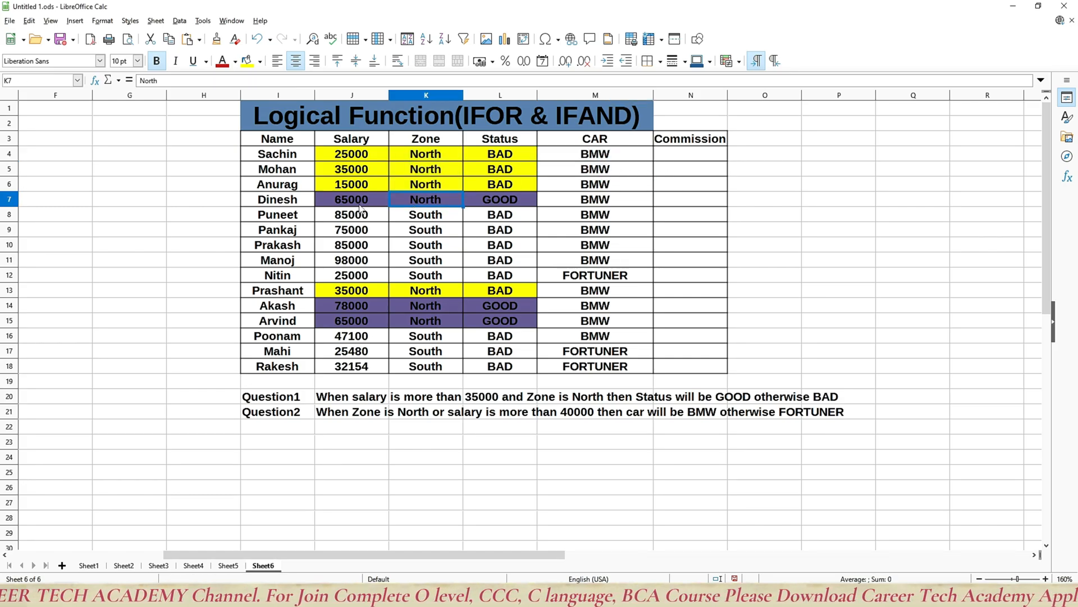
left_click(589, 203)
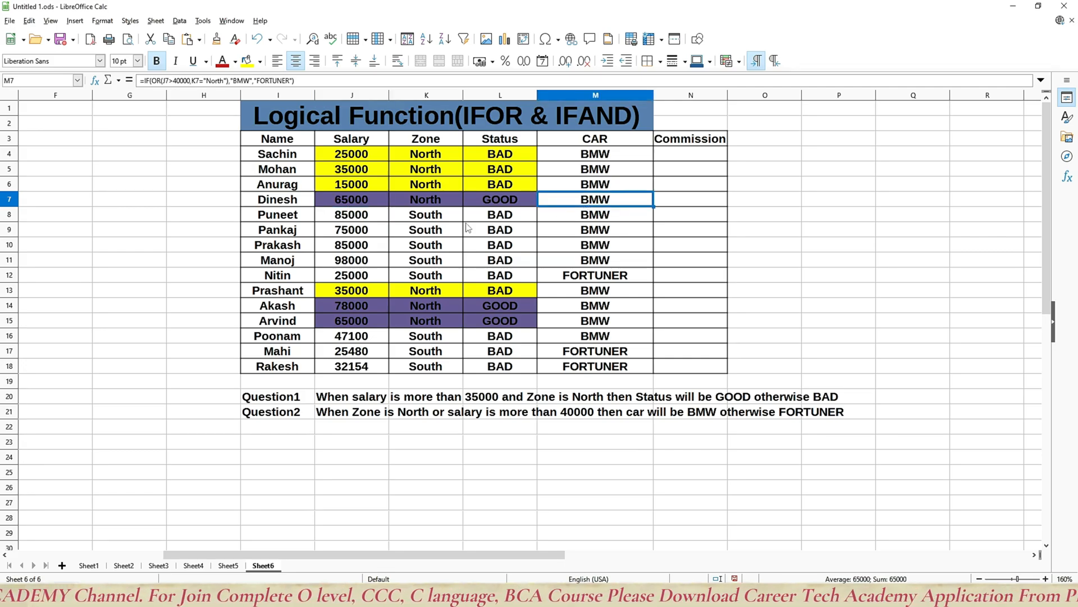
left_click_drag(421, 218, 422, 271)
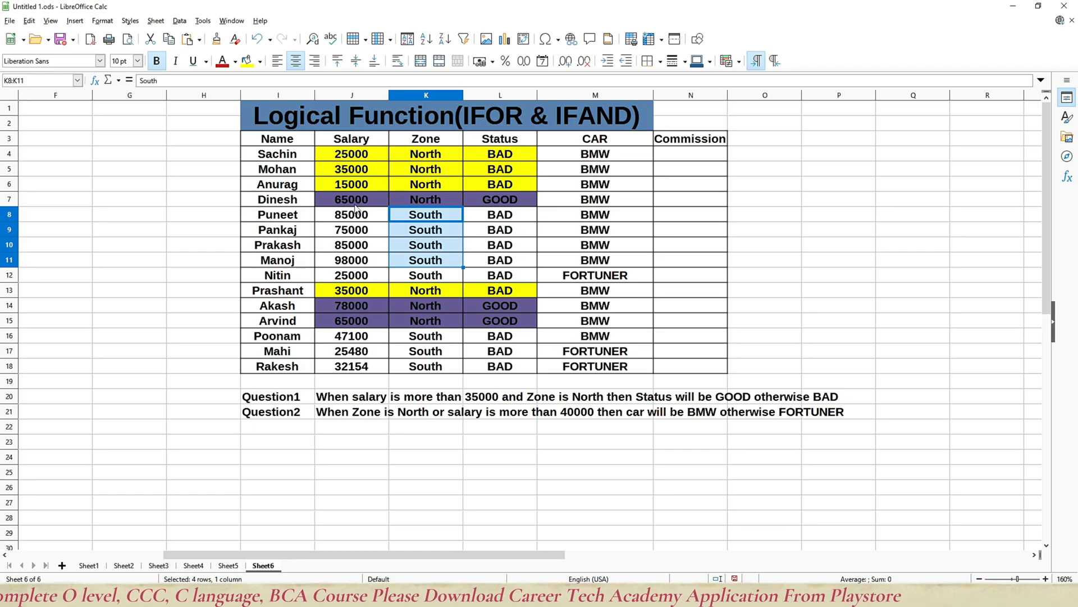
left_click_drag(358, 213, 357, 261)
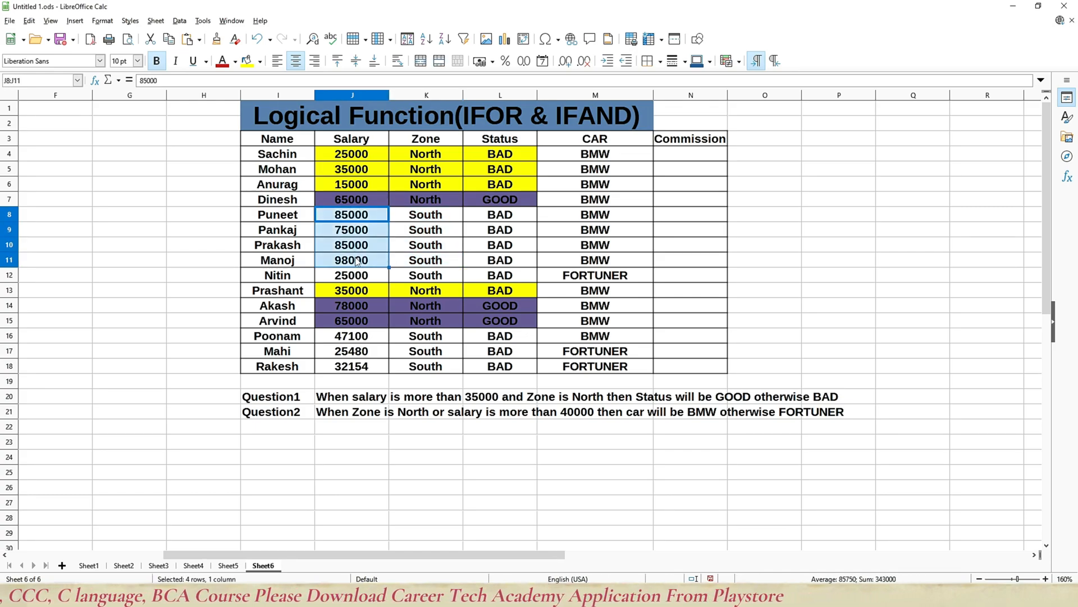
left_click_drag(594, 217, 592, 263)
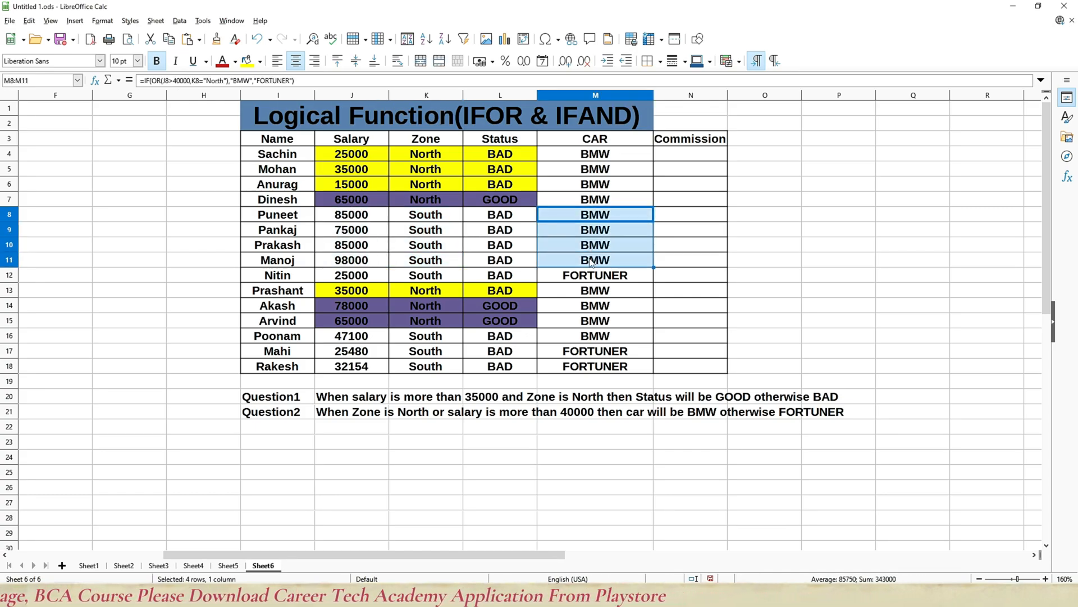
Step: Start a note in cell J23 below the questions with the text "In case of ifand all the condition should"
scroll(344, 430, "down", 2)
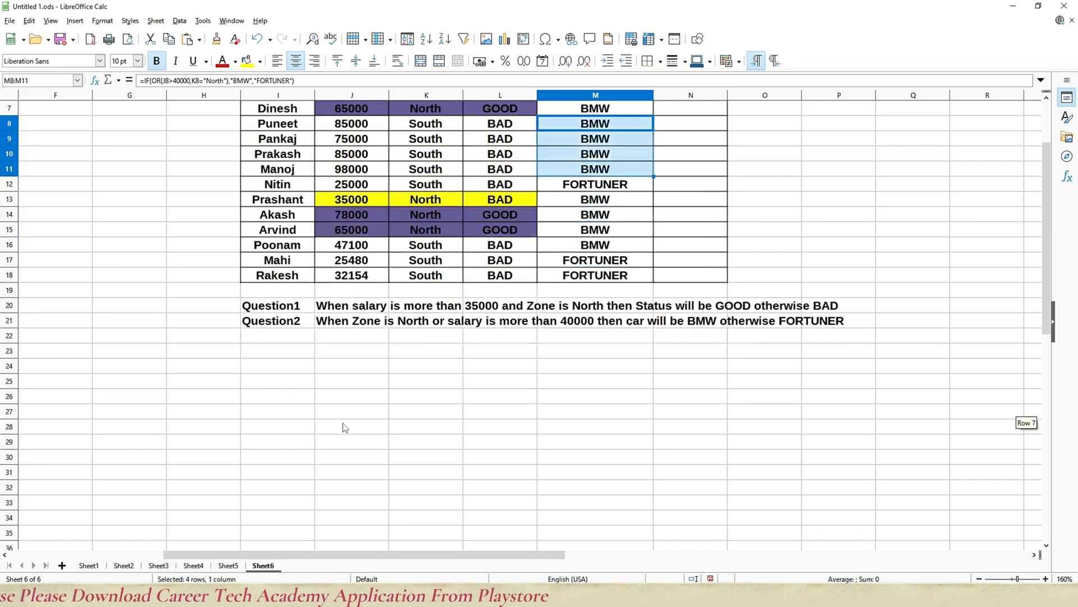
scroll(344, 428, "down", 1)
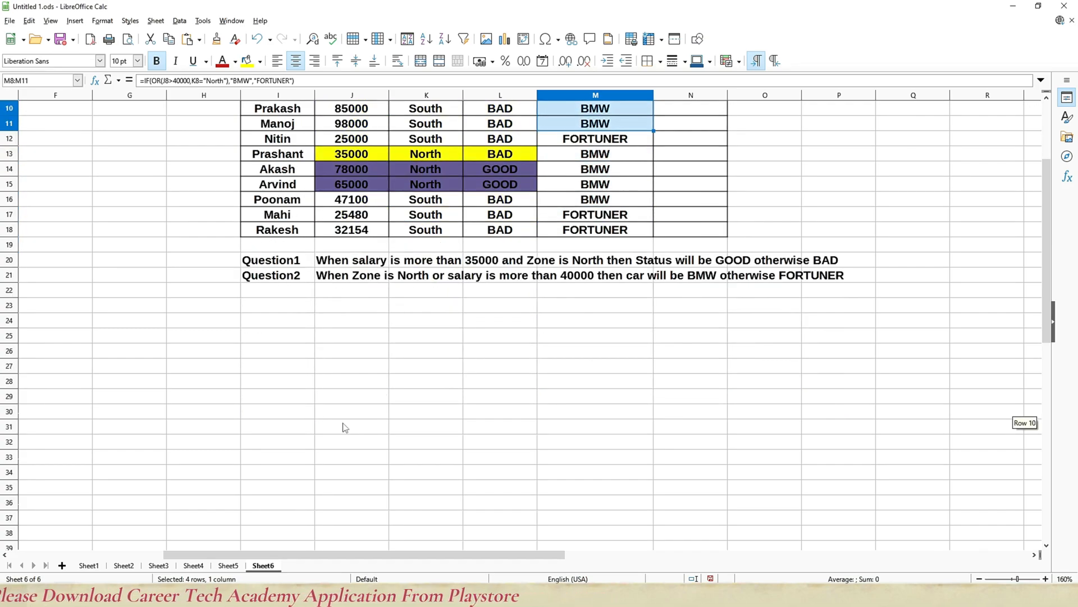
left_click(326, 305)
double_click(325, 305)
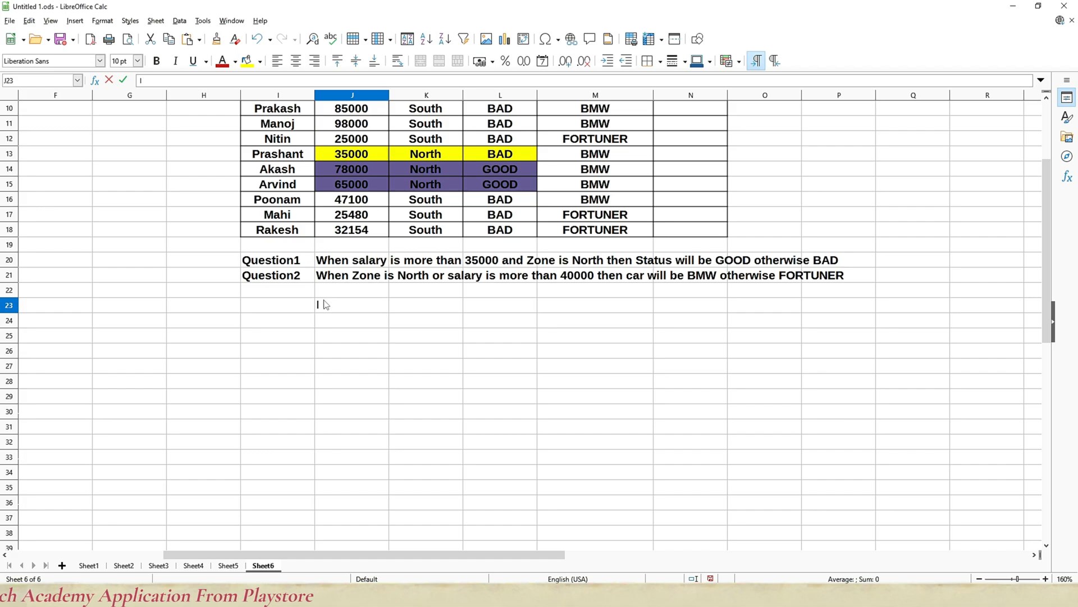
type("In case of")
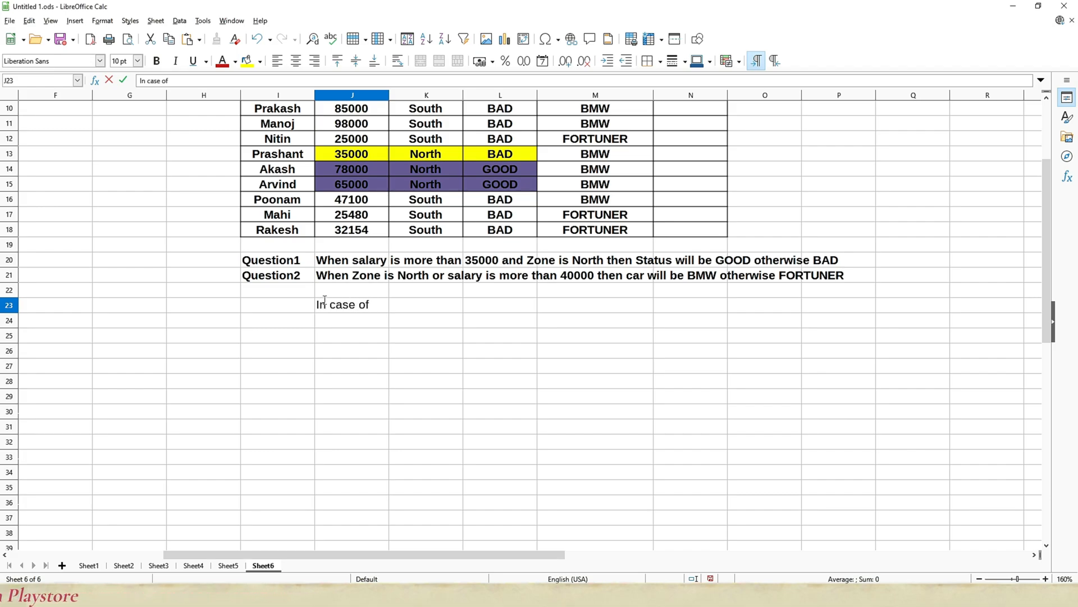
type(" ifand ")
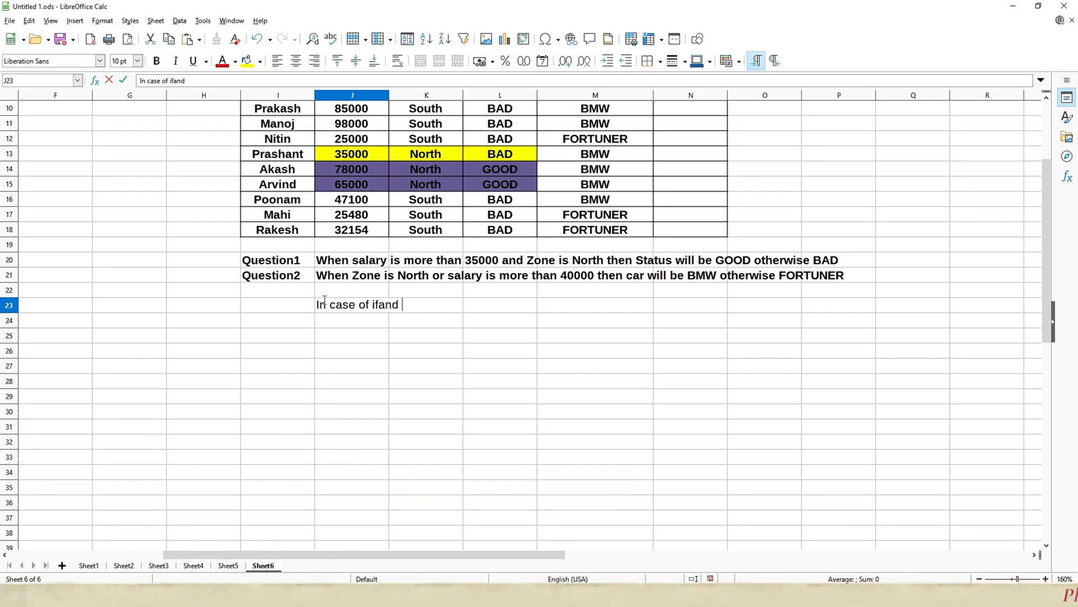
type("al")
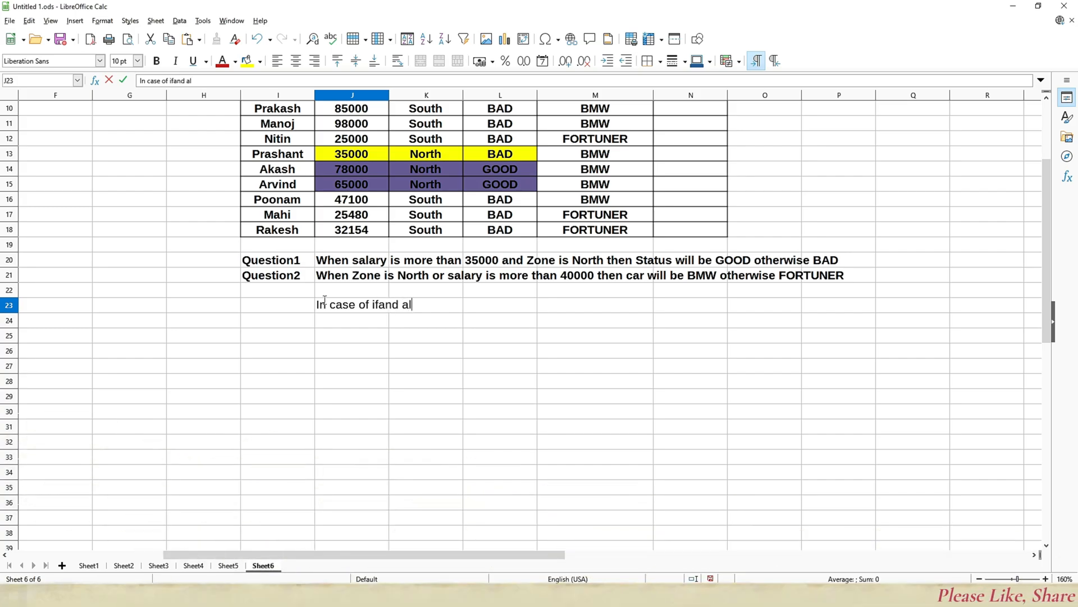
type("l the ")
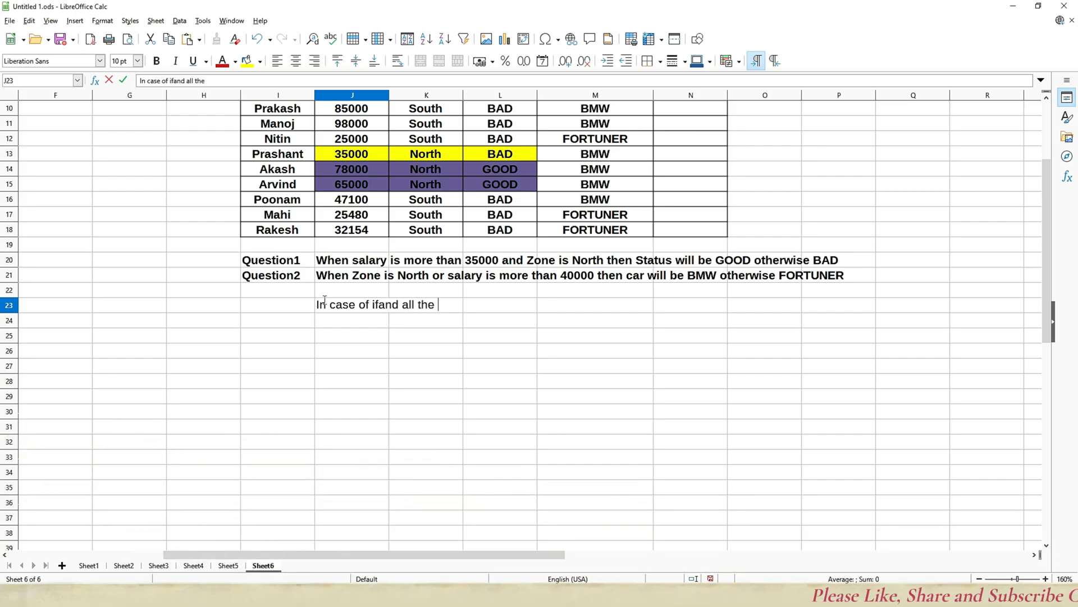
type("condit")
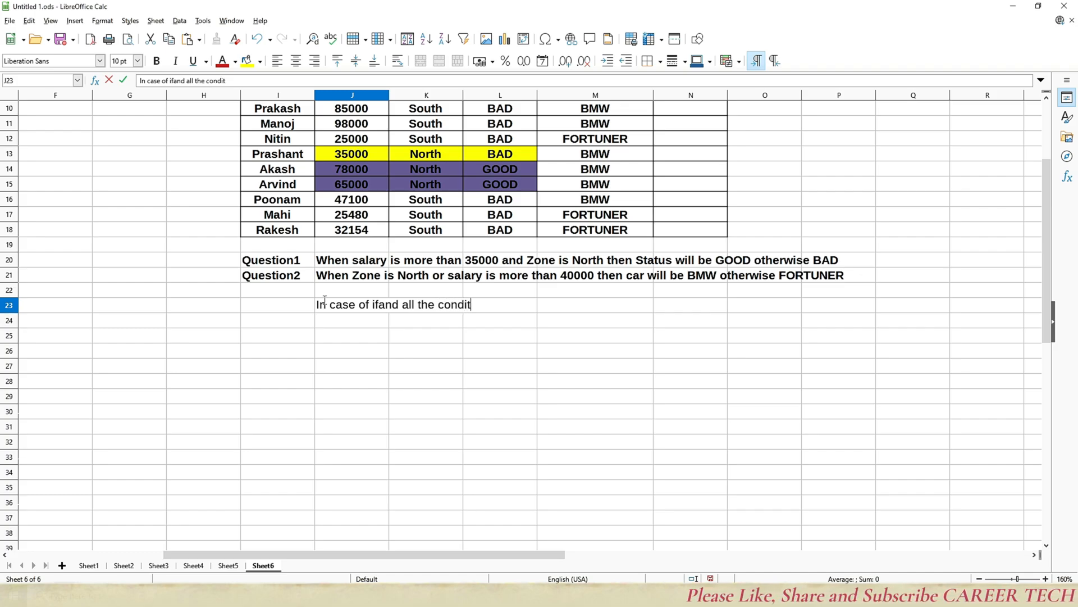
type("ion sh")
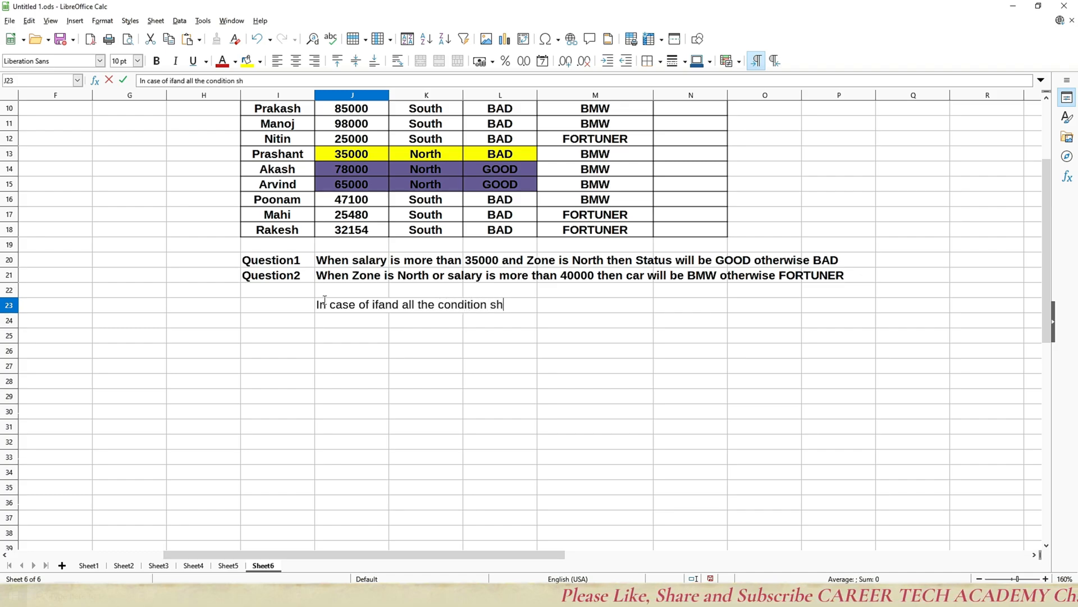
type("ould ")
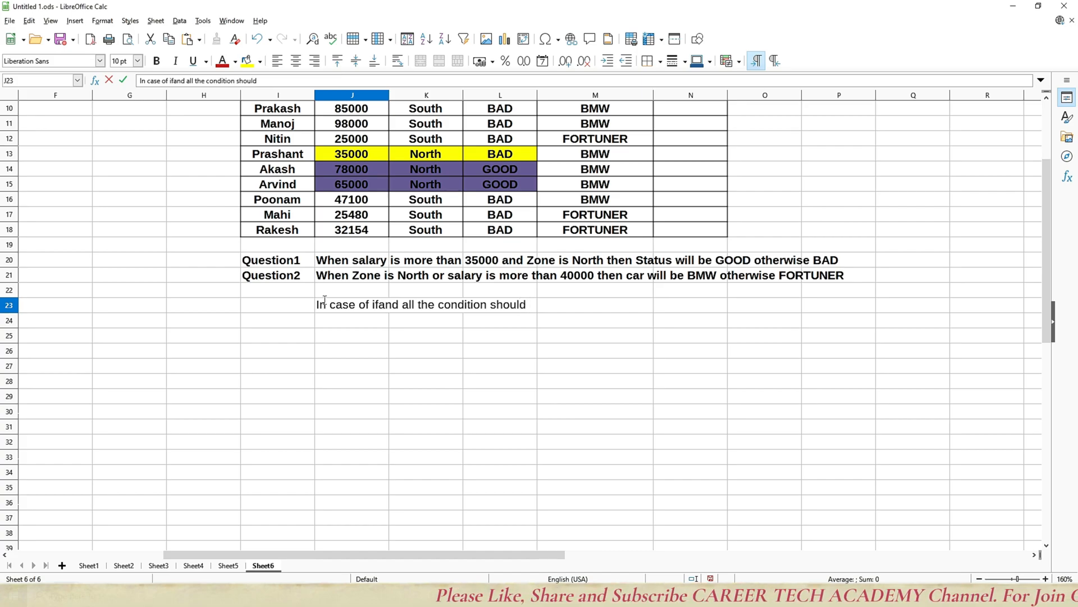
Step: Finish the IFAND note in cell J23 with "follow at the same time to get the answer"
type("follow")
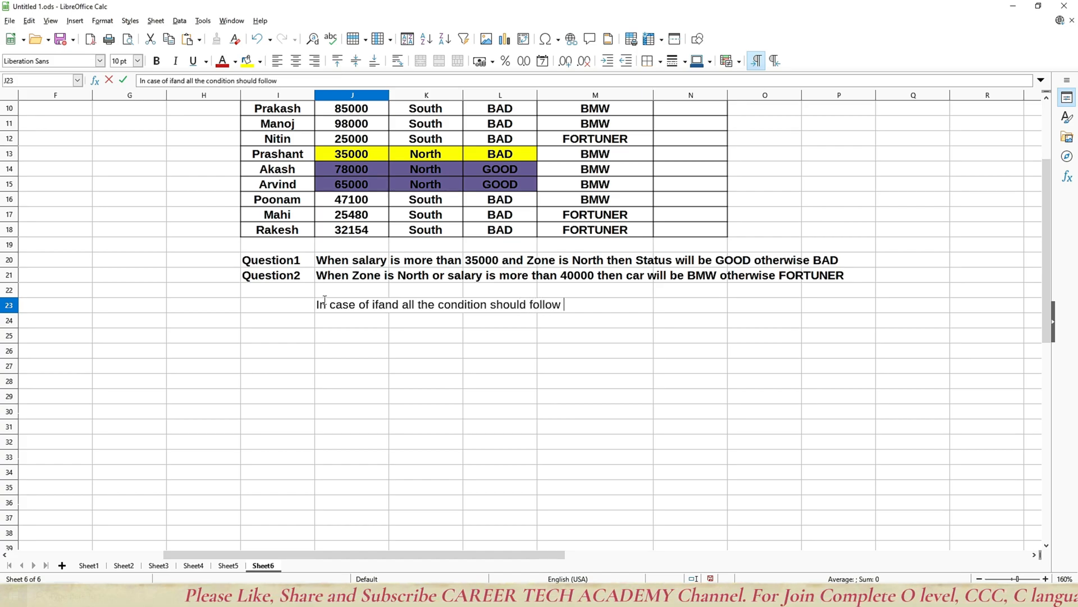
type(" at ")
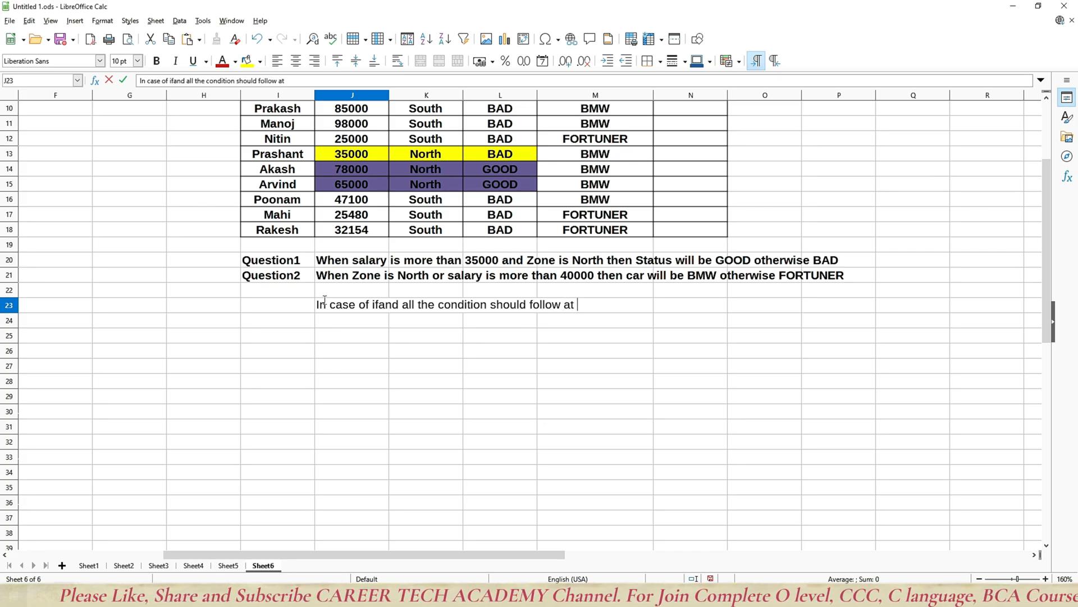
type("the same t")
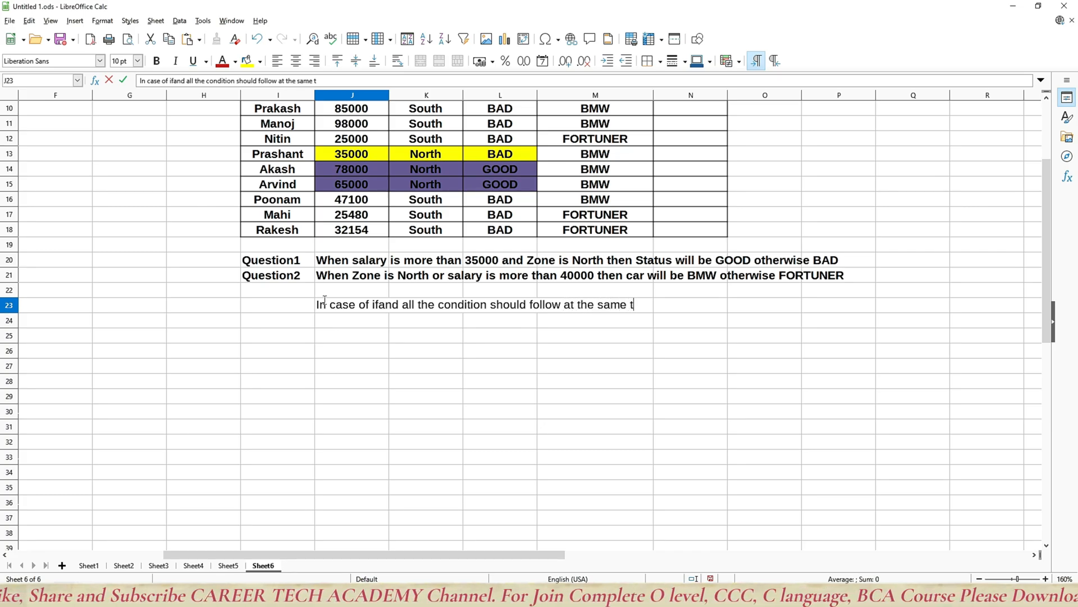
type("ime to")
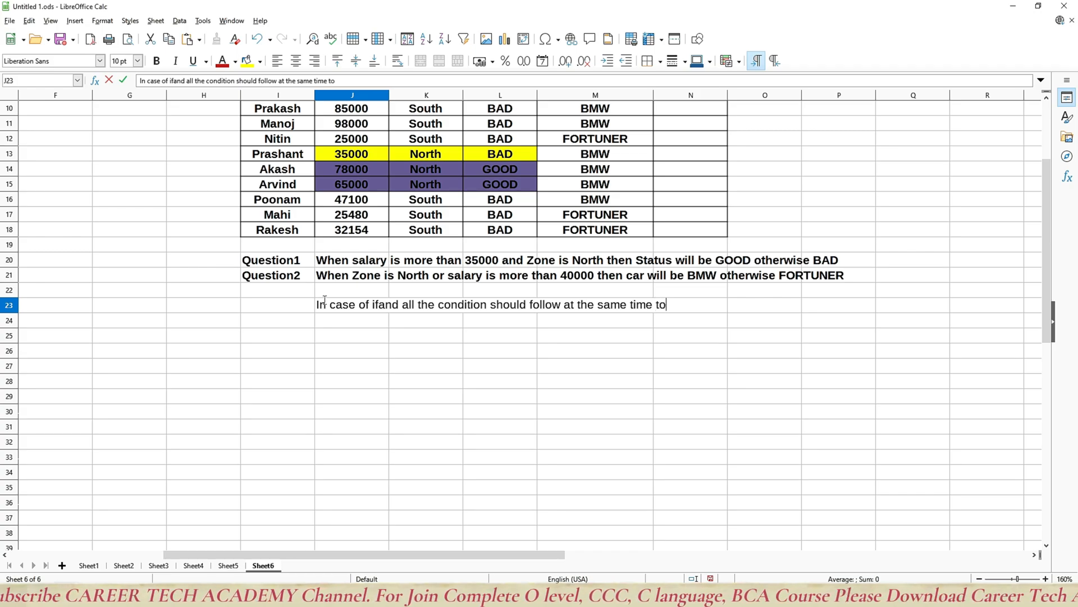
type(" get")
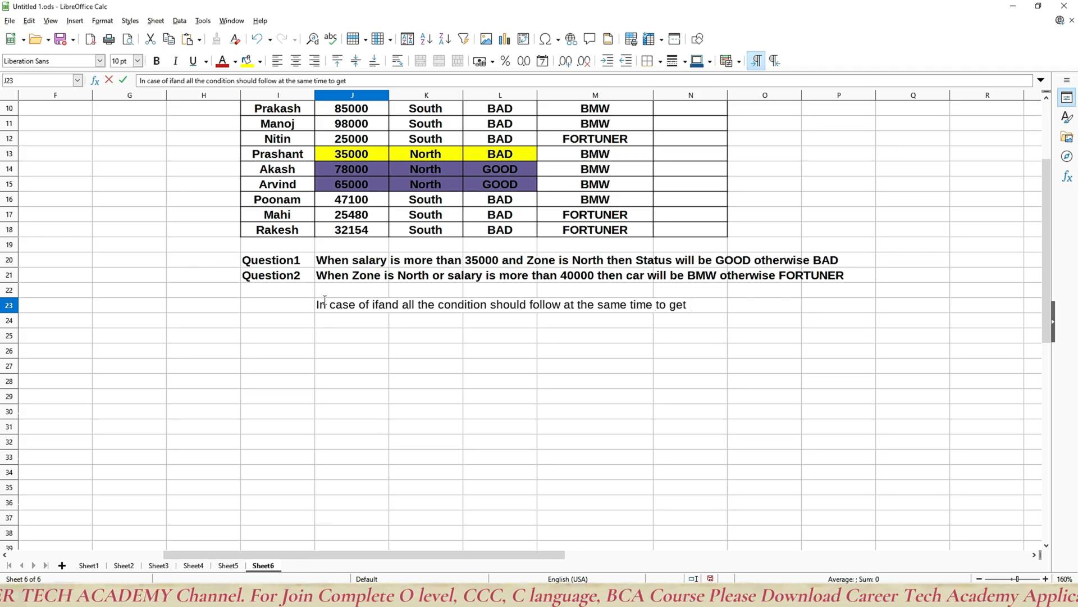
type(" the anse")
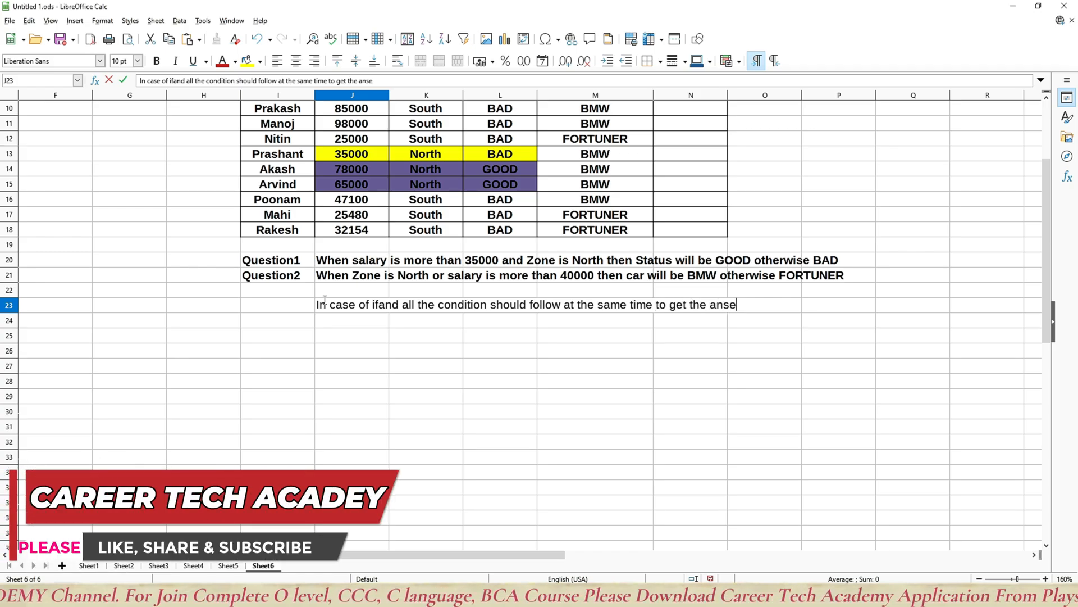
key("BackSpace")
type("wer")
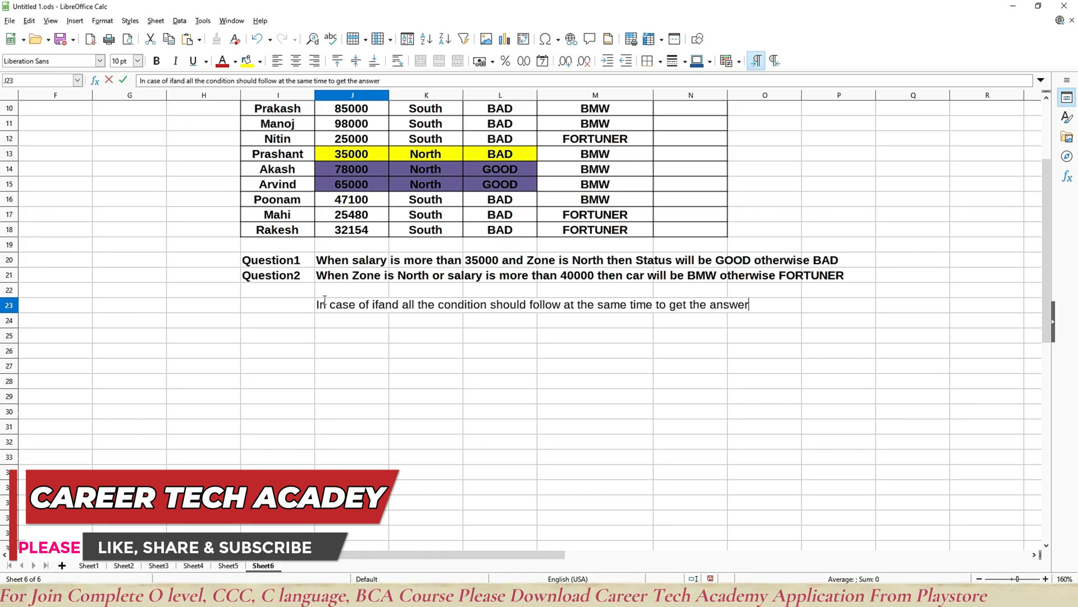
key("Return")
Step: Start a second note in cell J24 with the text "In case of ifor any one of the given"
type("In case ")
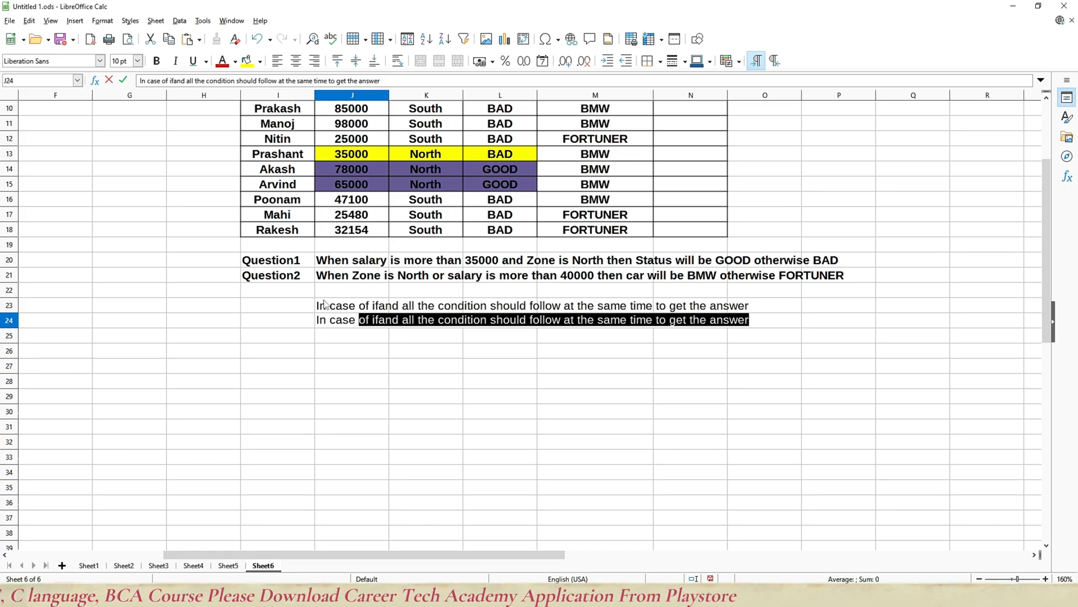
type("of ")
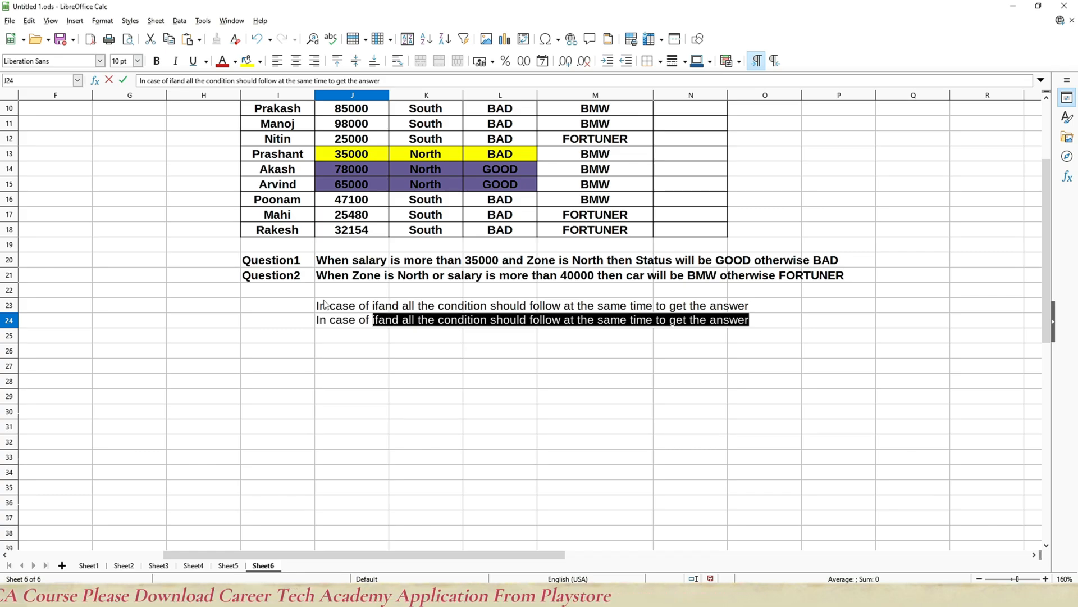
type("ifor ")
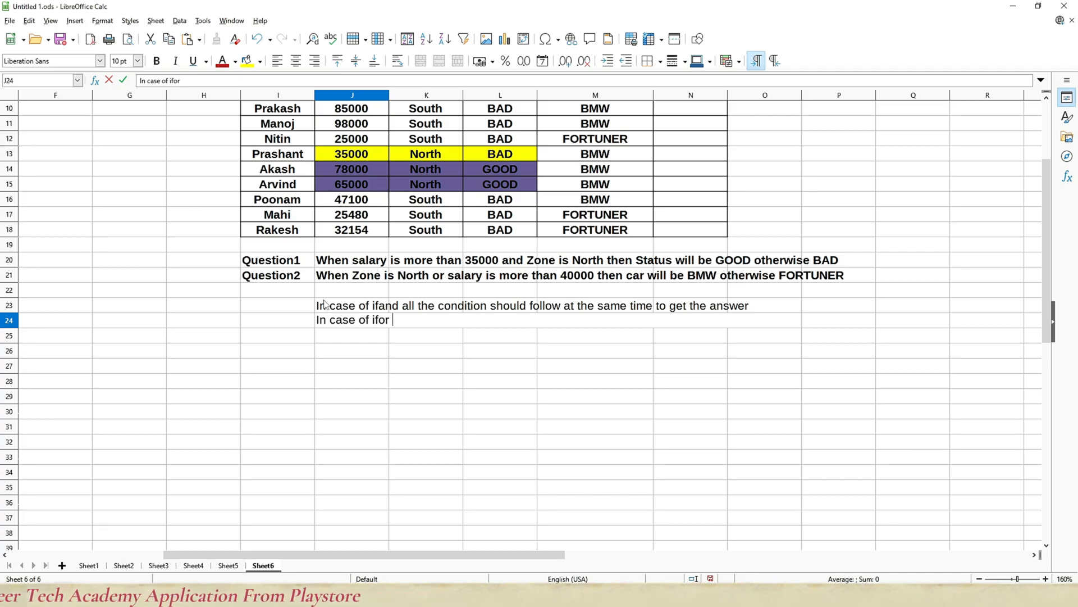
type("a")
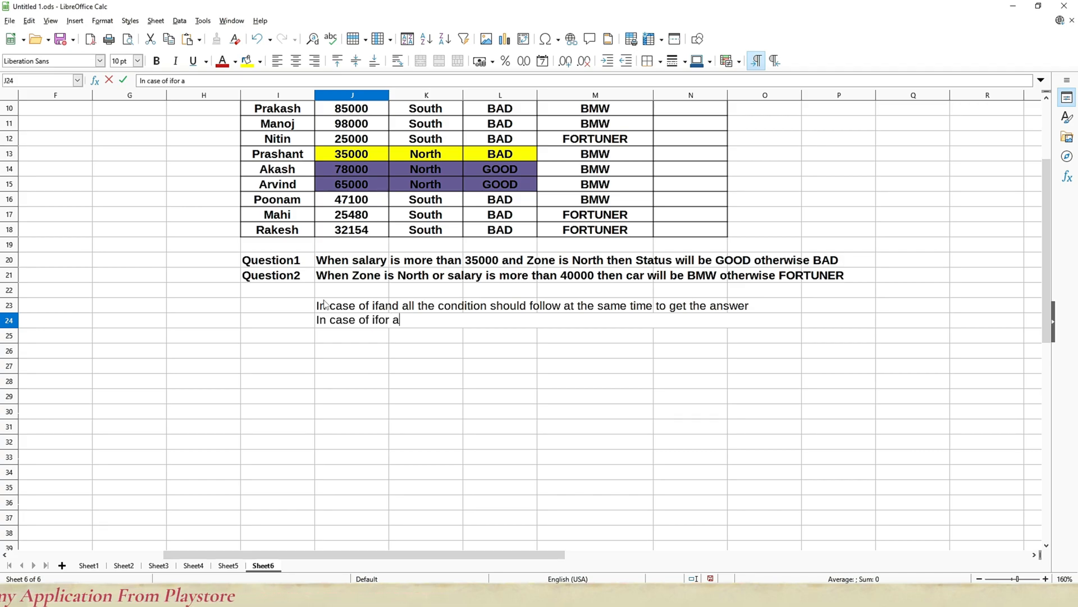
type("ny ")
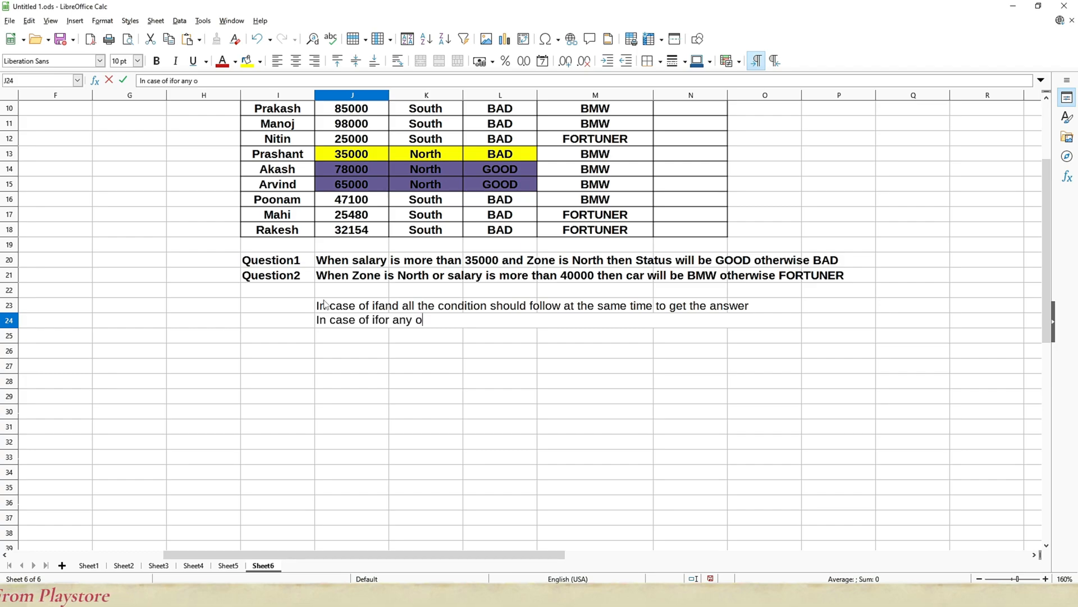
type("one of")
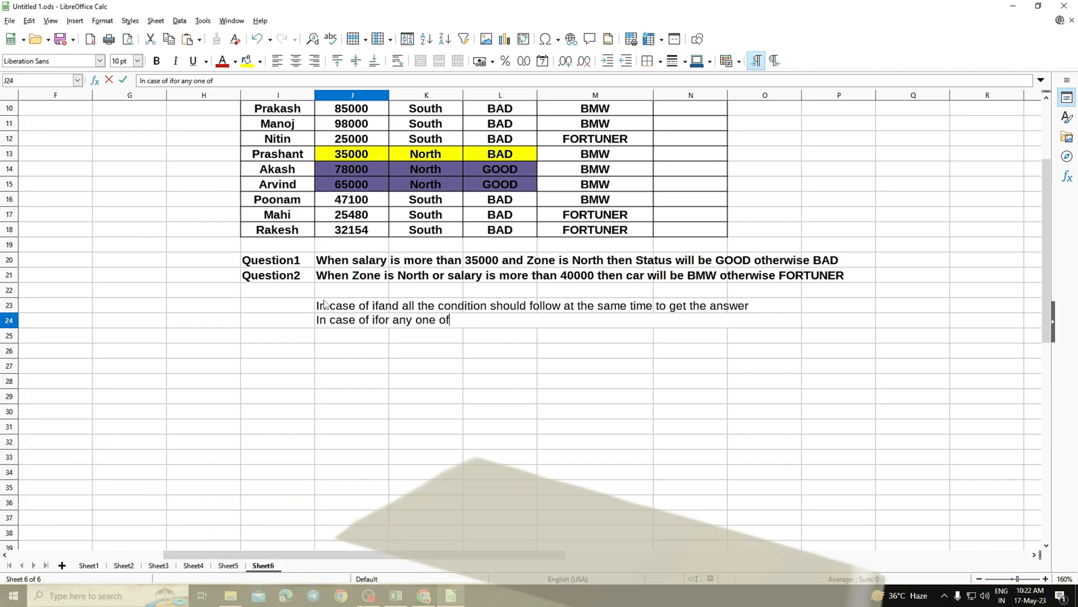
type(" the ")
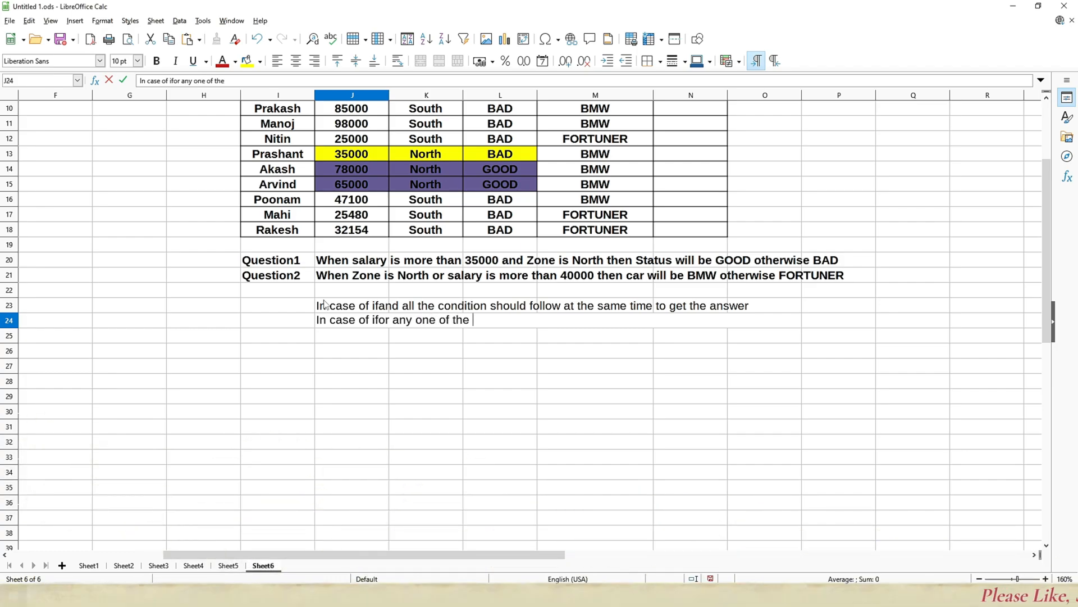
type("gi")
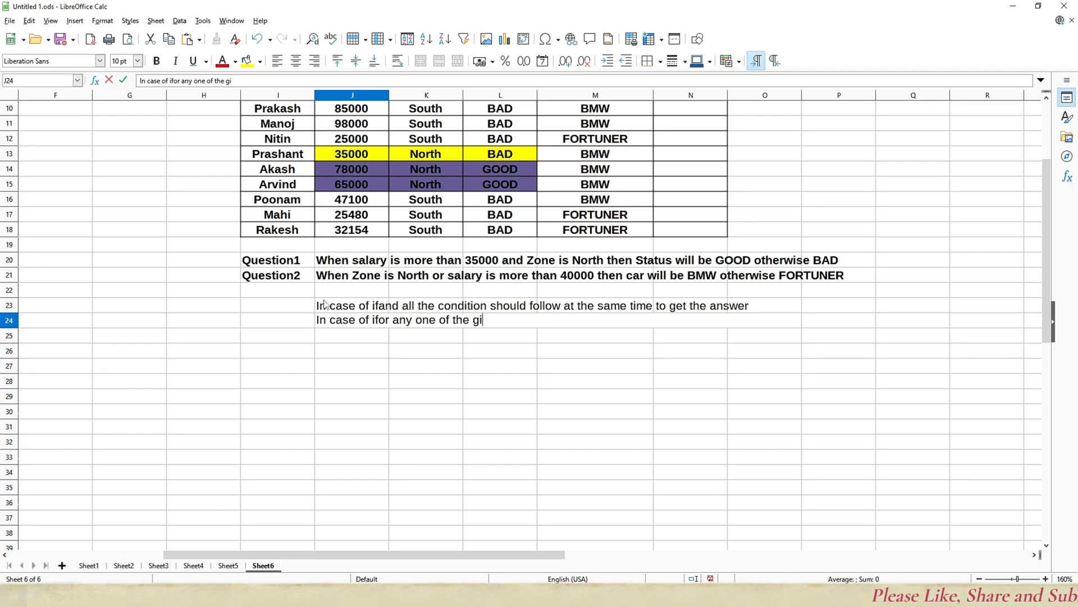
type("v")
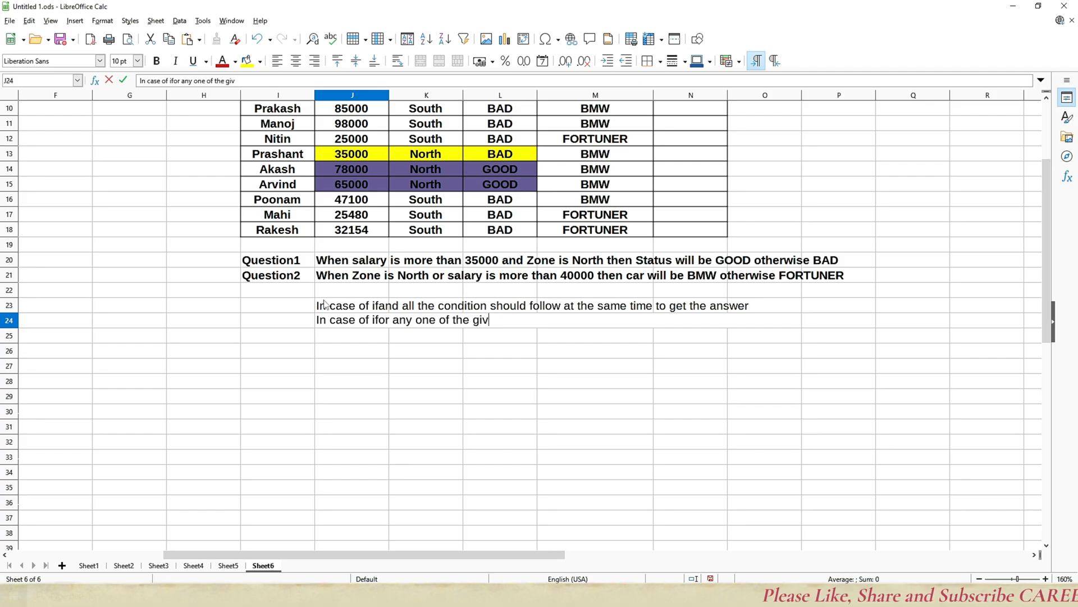
type("ren ")
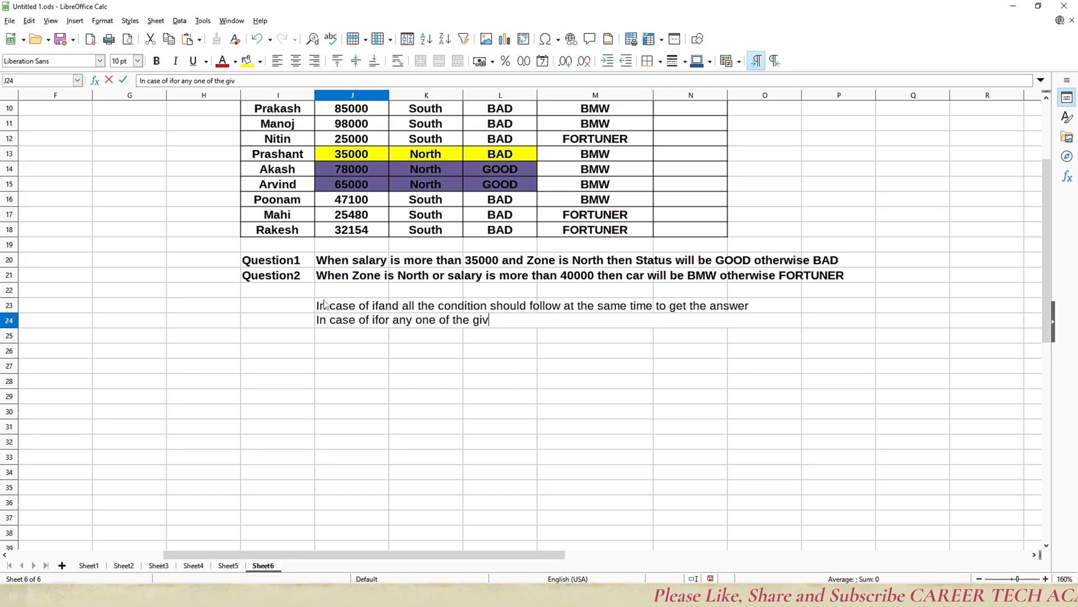
type("en")
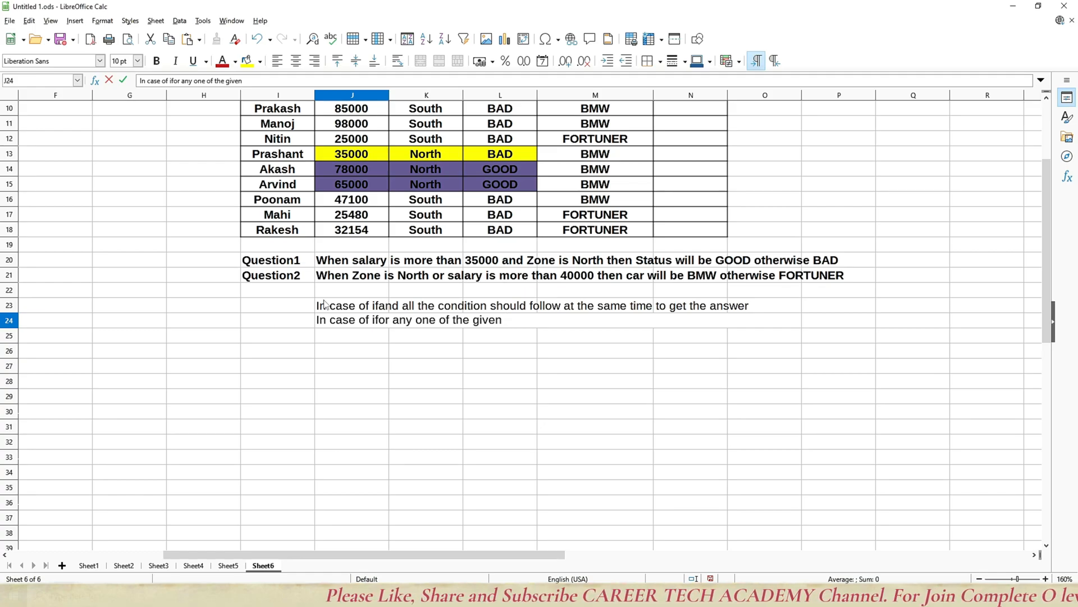
Step: Complete the J24 note with "condition should follow at the same time"
type("condi")
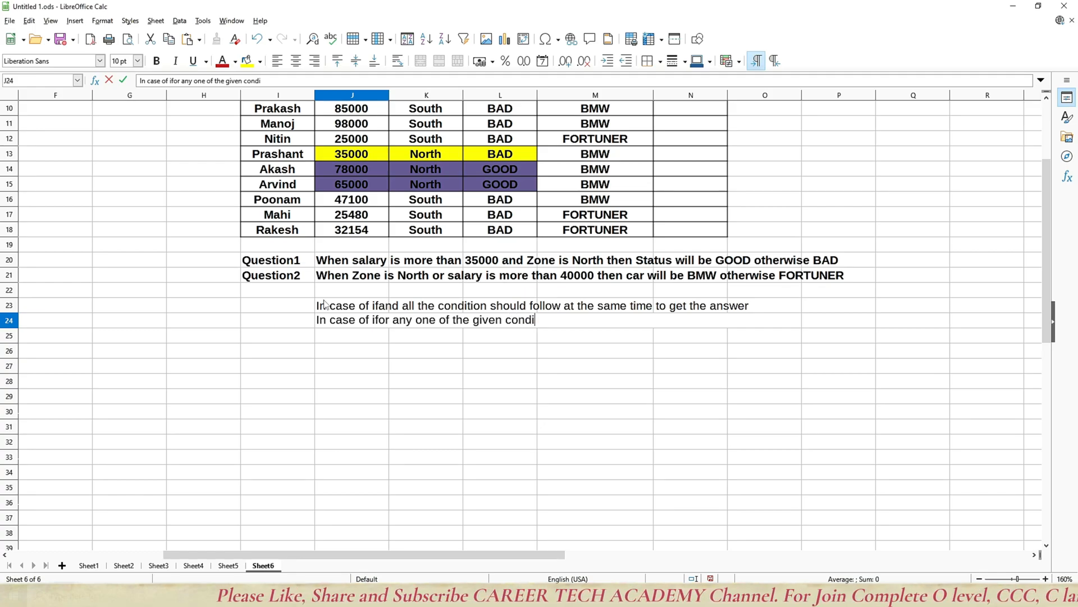
type("tion should")
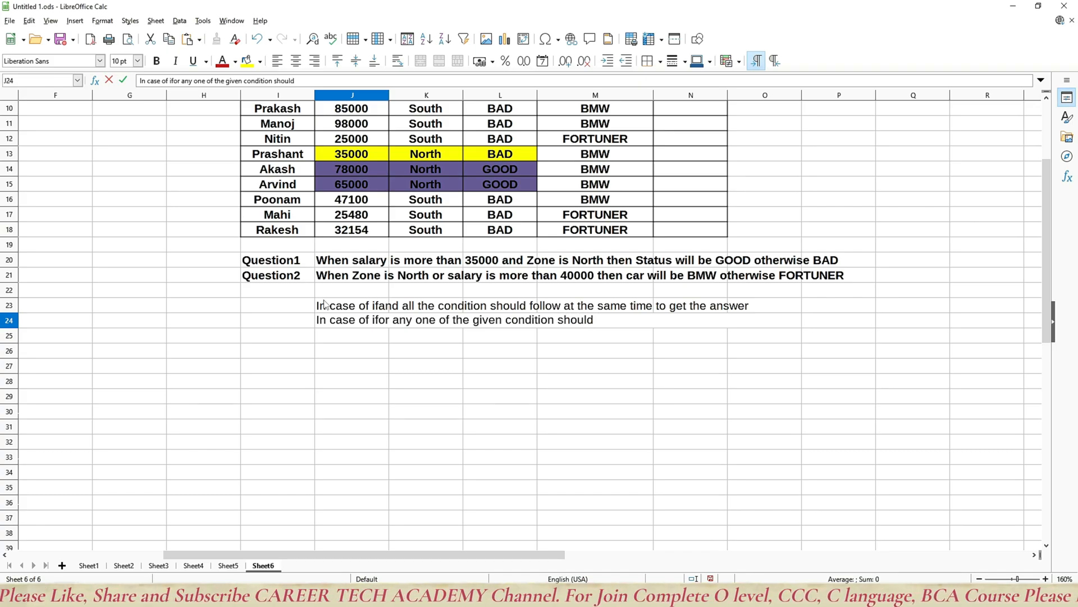
type(" follow ")
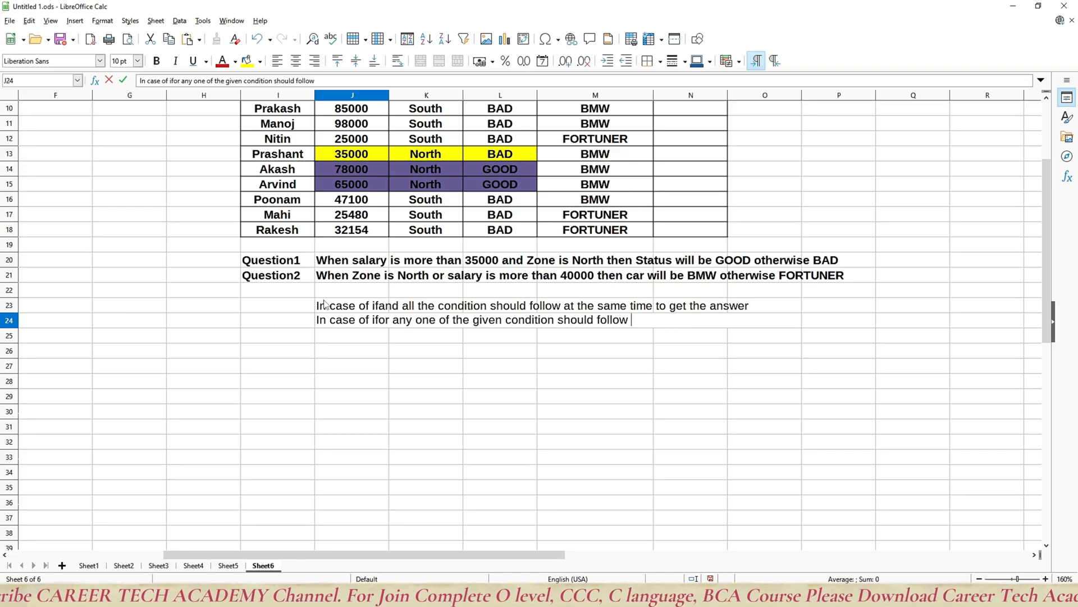
type("at the ")
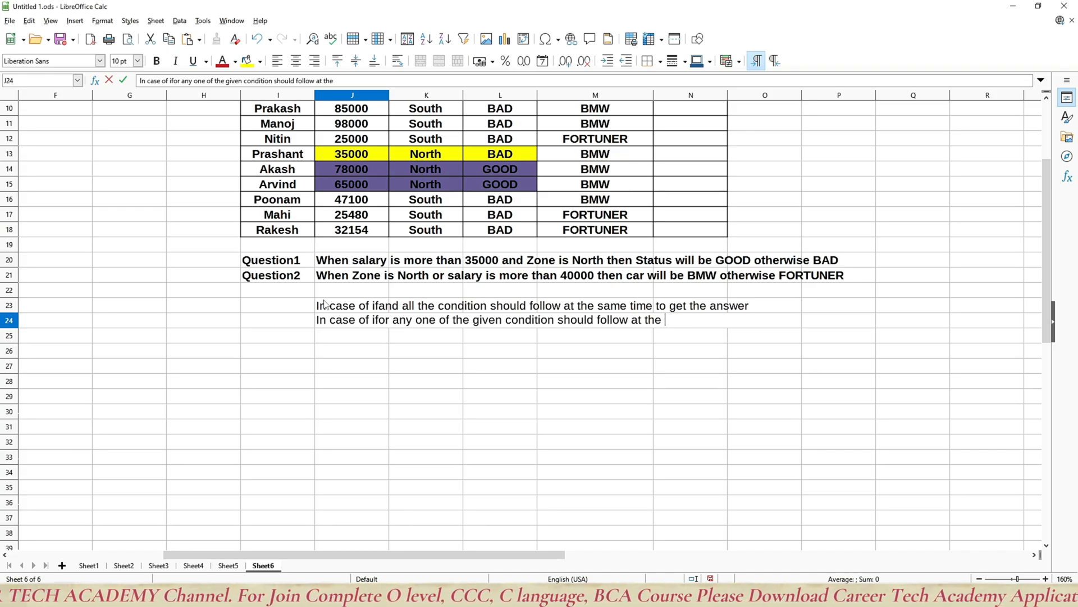
type("same tim")
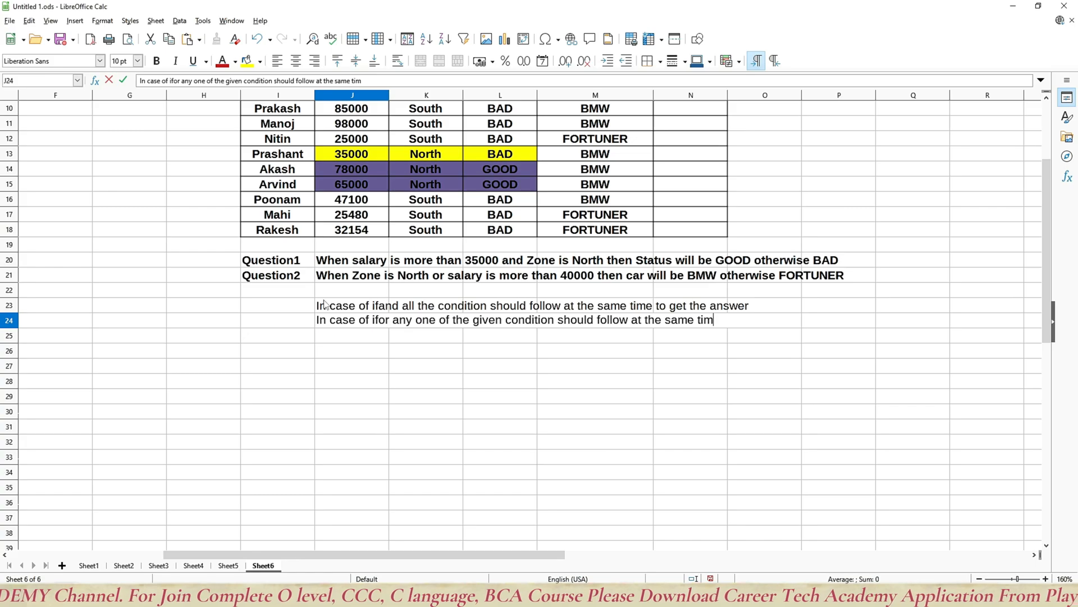
type("e")
key("Return")
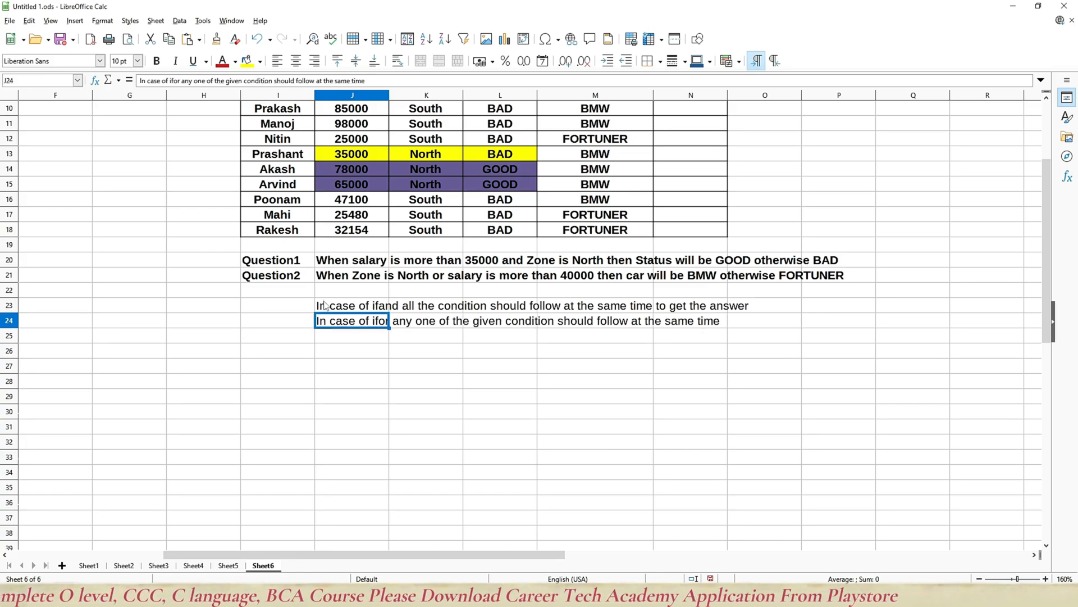
Step: Label the two notes by entering "IFAND" in cell I23 and "IFOR" in cell I24
left_click(271, 312)
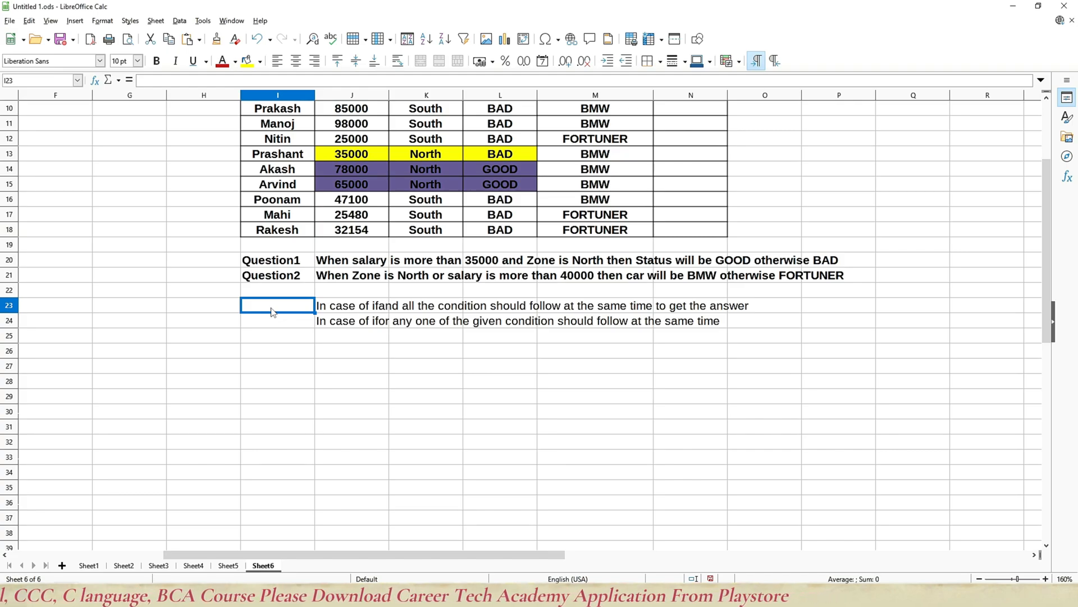
type("IFAND")
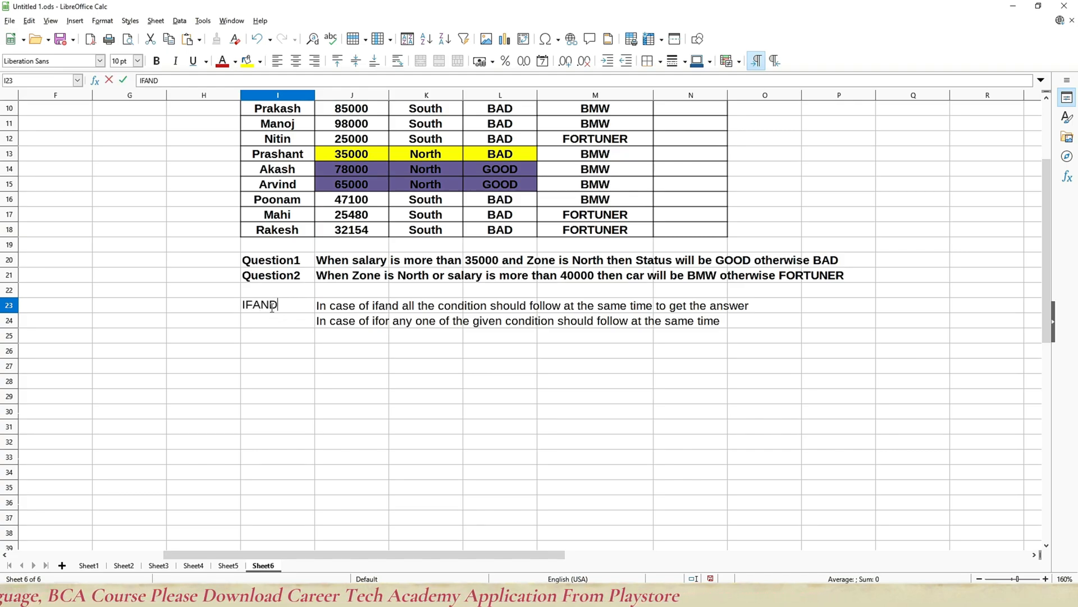
key("Return")
type("IFOR")
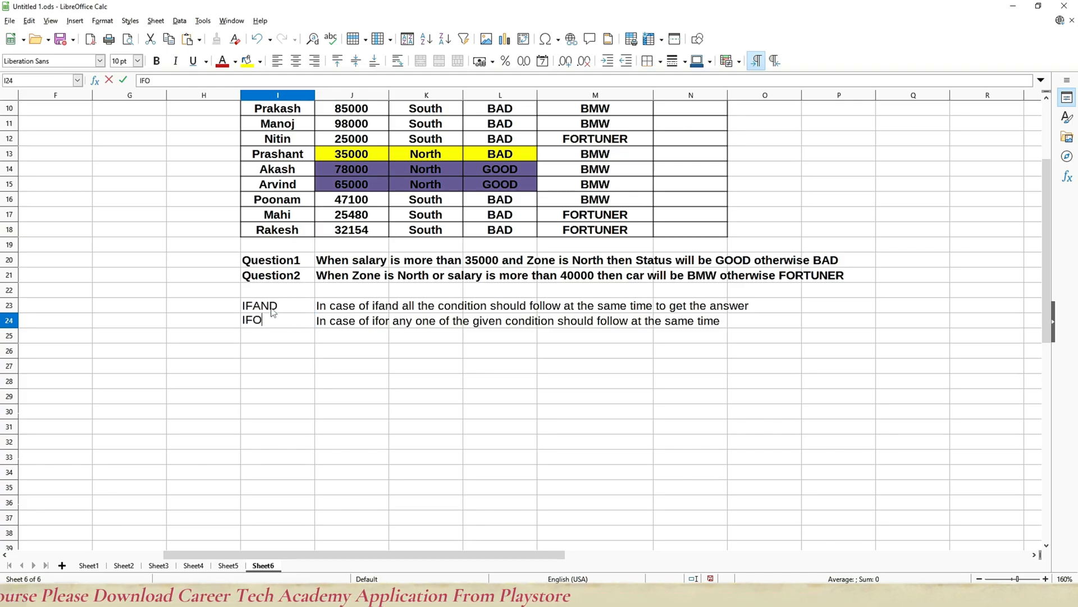
Step: Finish the IFOR label in I24 and make the IFAND and IFOR notes in I23:J24 bold
key("Return")
key("Up")
key("Up")
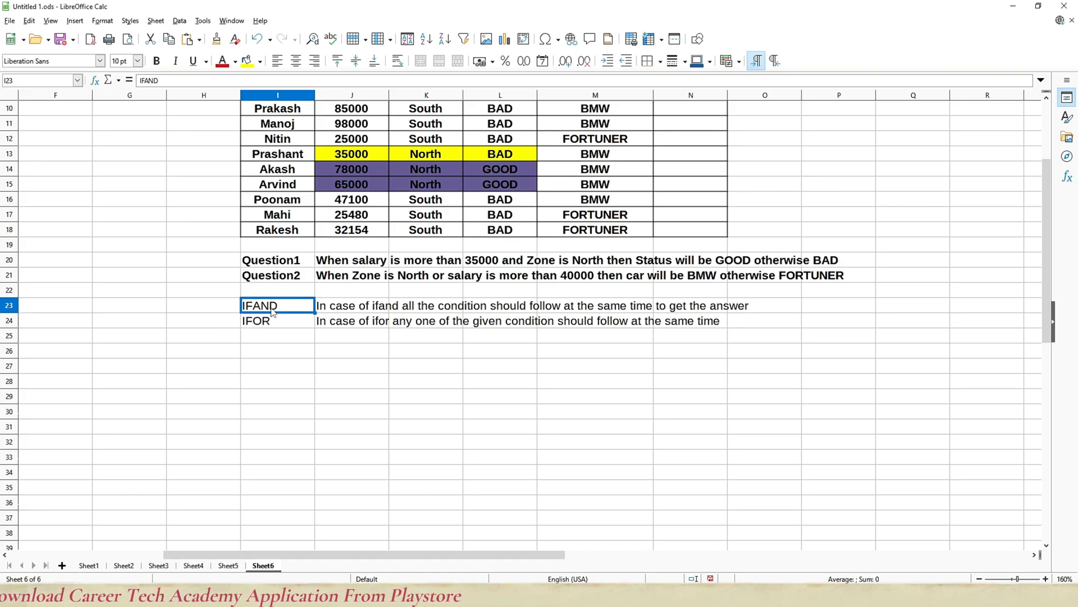
key("shift+Down")
key("shift+Right")
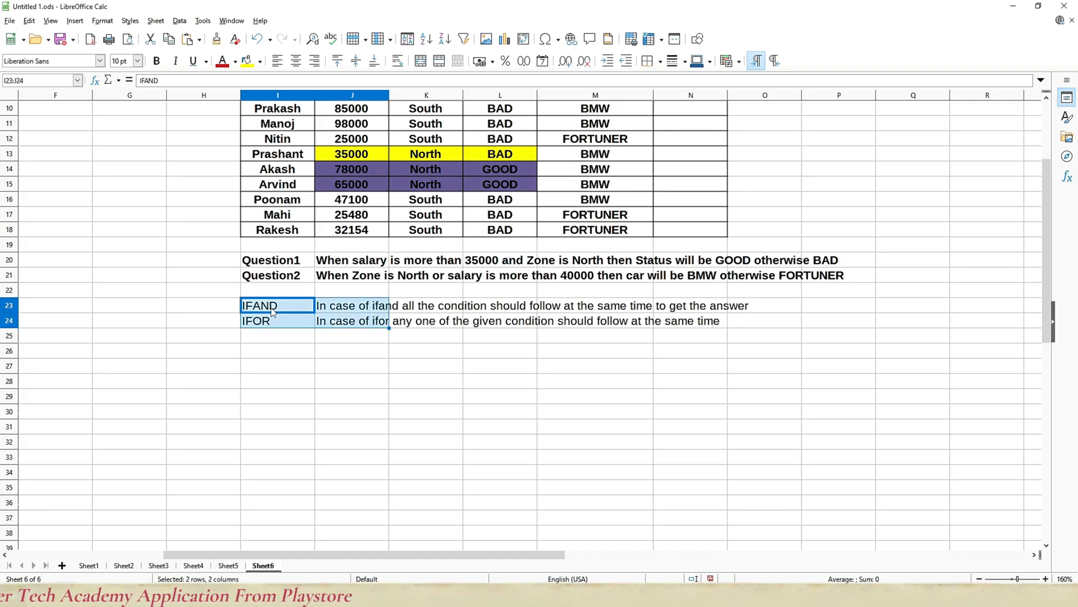
key("ctrl+b")
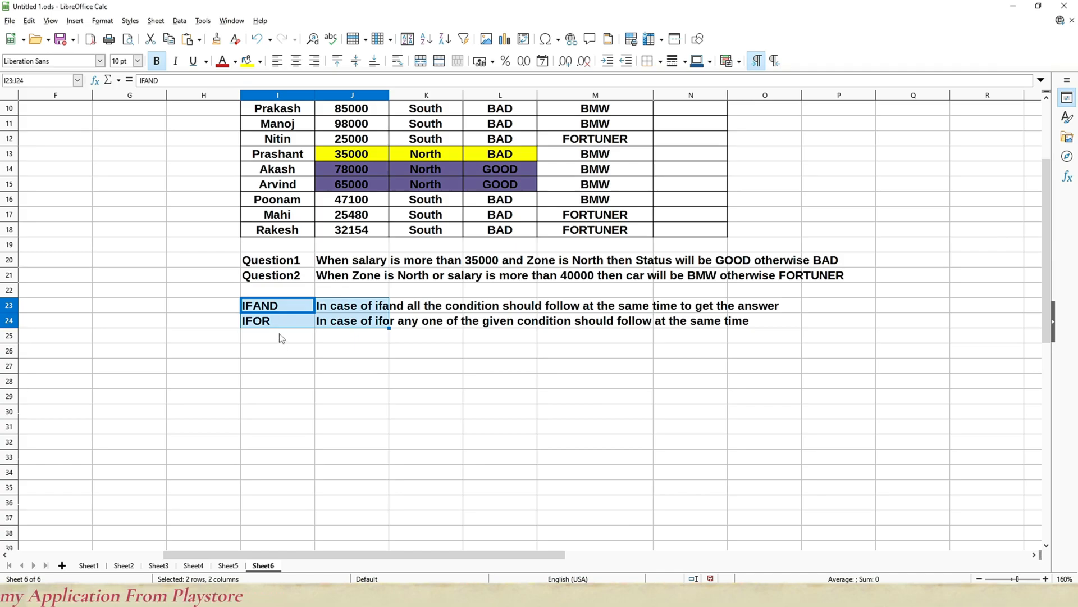
Step: Try to highlight the IFAND and IFOR notes in I23:J24 with a yellow background
left_click(246, 61)
left_click(327, 352)
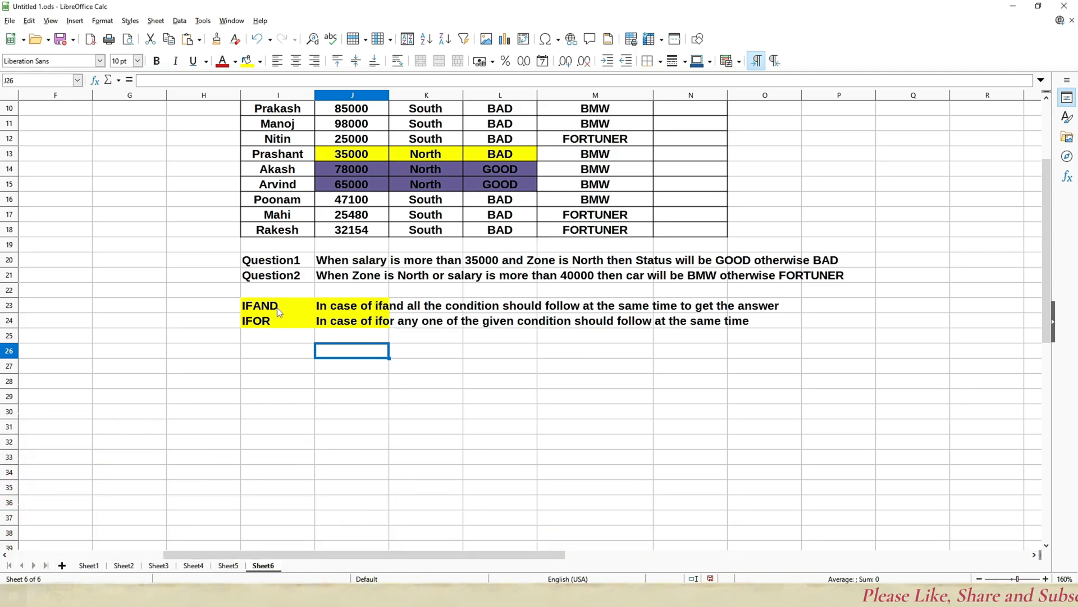
left_click_drag(280, 312, 365, 323)
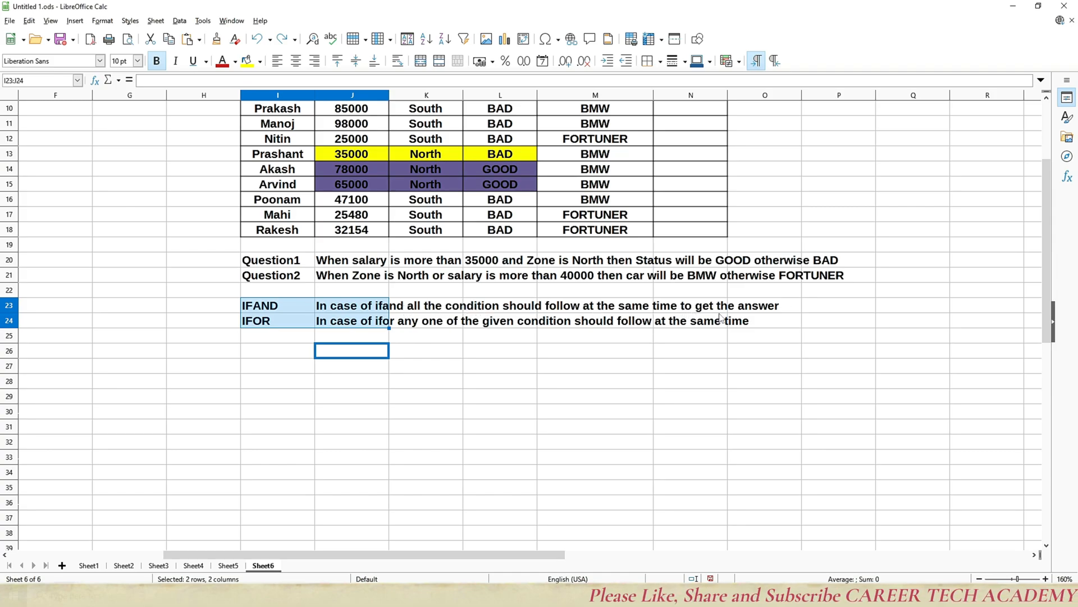
left_click(332, 372)
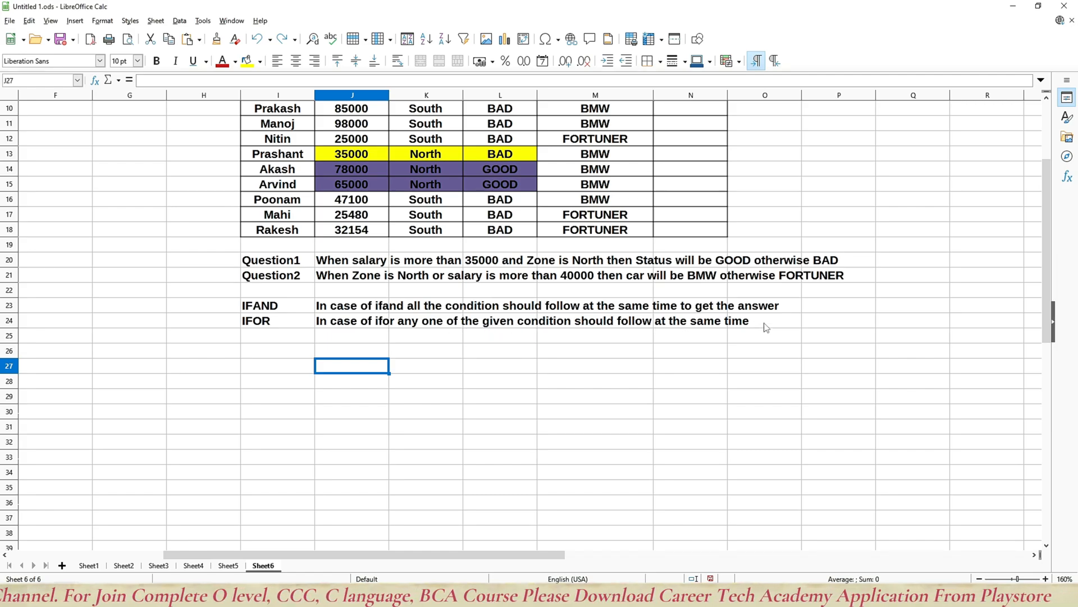
Step: Append "to get the answer" to the end of the IFOR explanation in J24
left_click(387, 321)
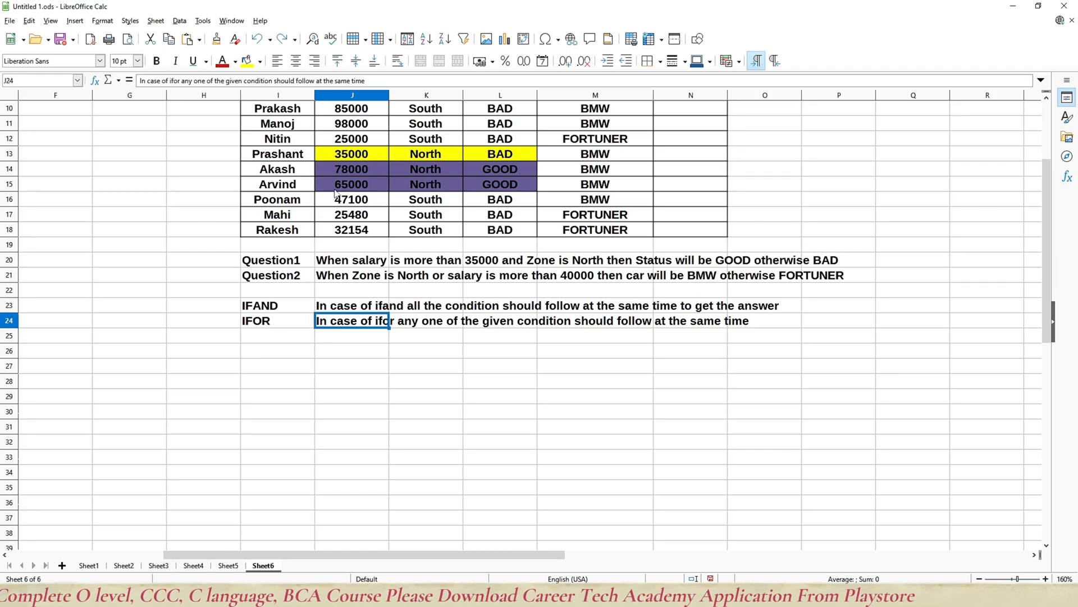
left_click(399, 80)
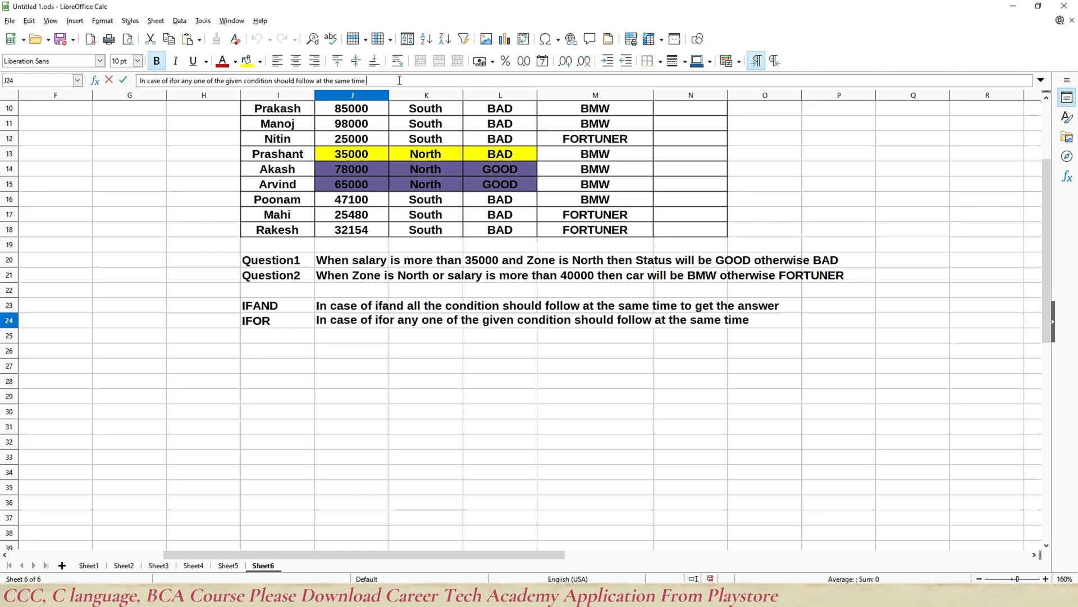
type("to get the answer")
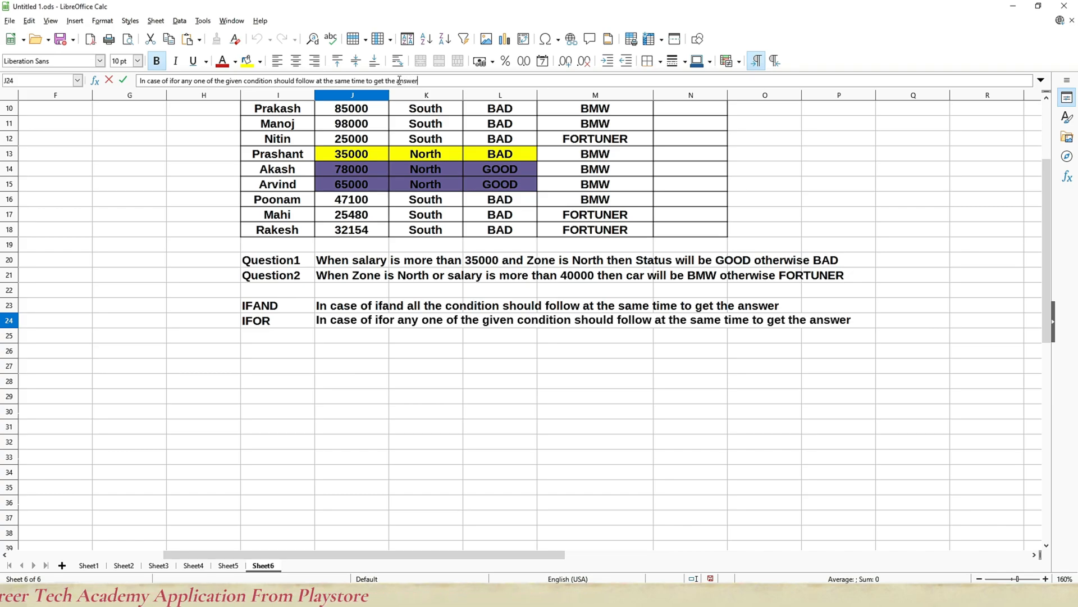
key("Return")
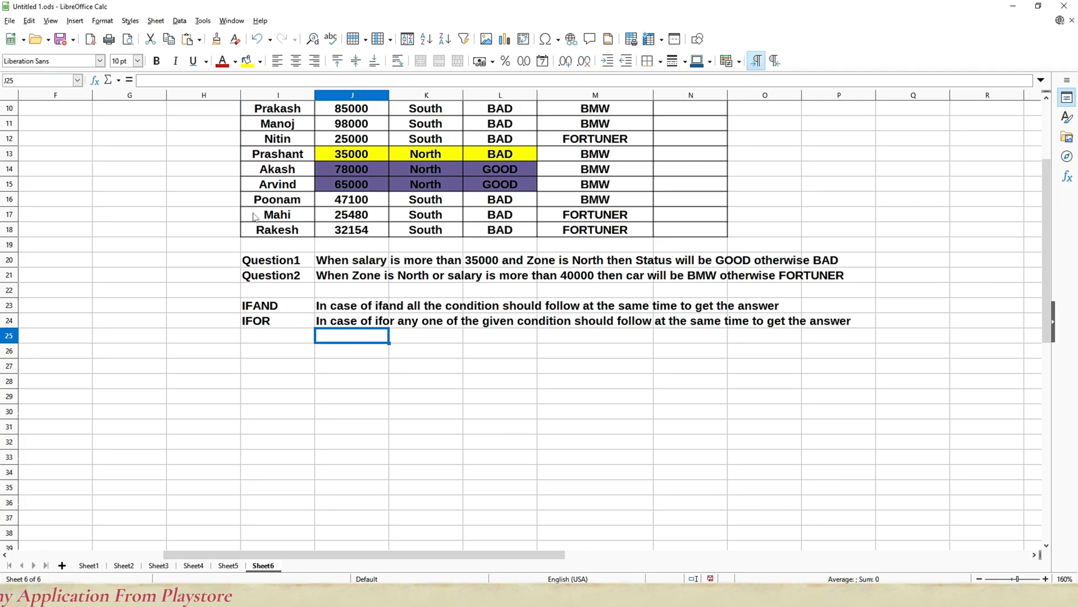
Step: Review the IF questions on Sheet5 for reference and enter the label Question3 in I22 of Sheet6
scroll(303, 234, "up", 3)
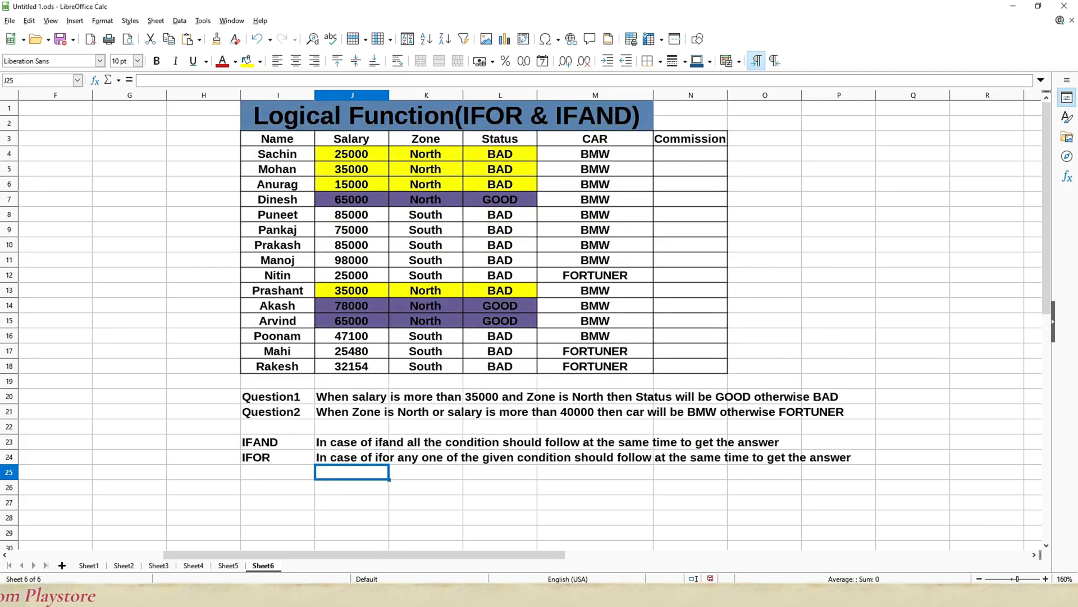
left_click(228, 566)
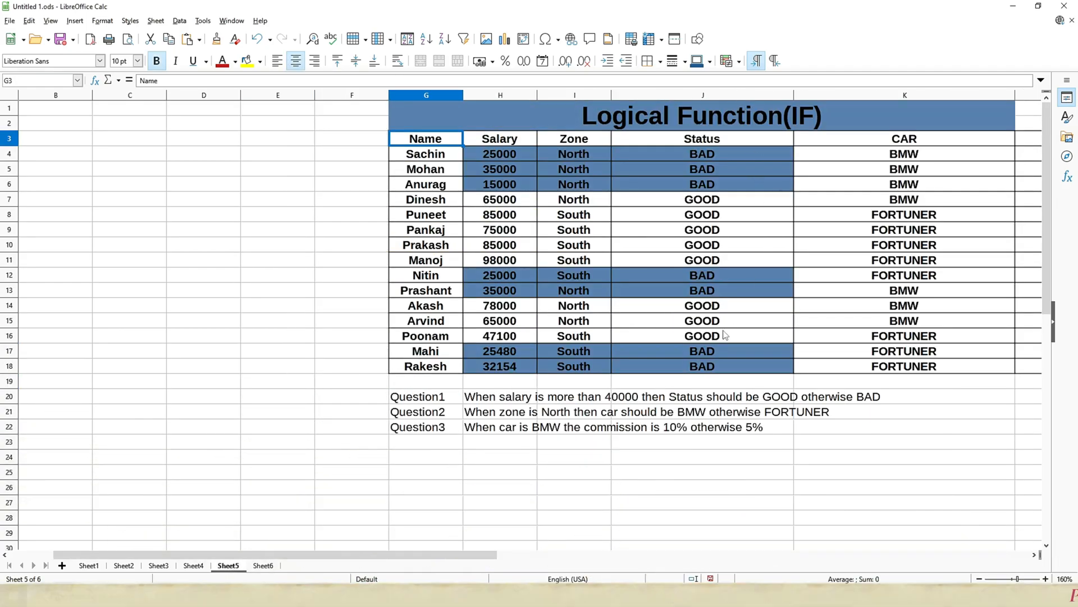
left_click(273, 568)
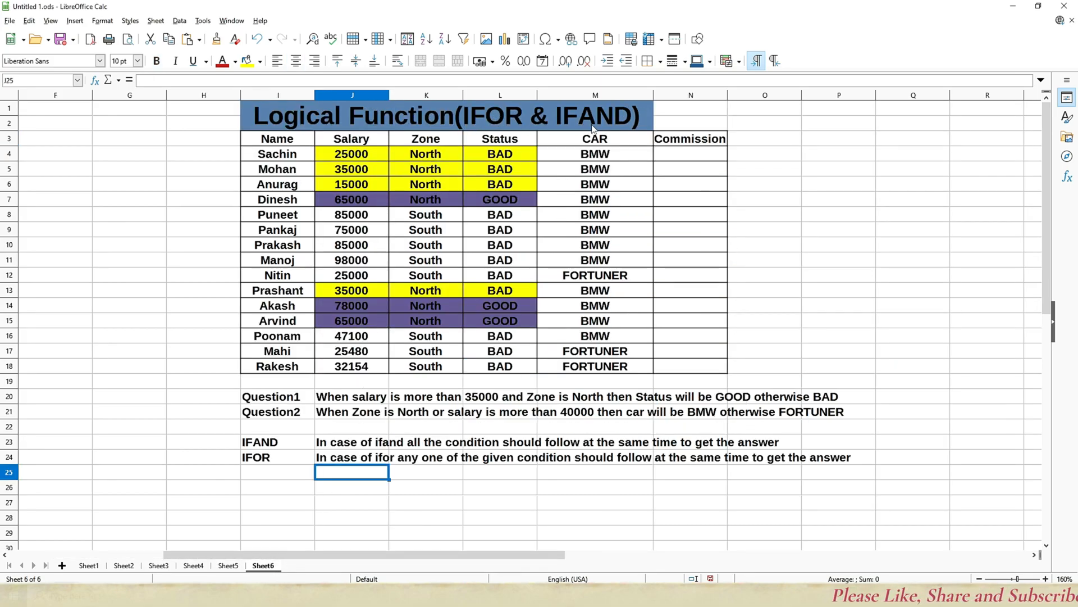
left_click(685, 158)
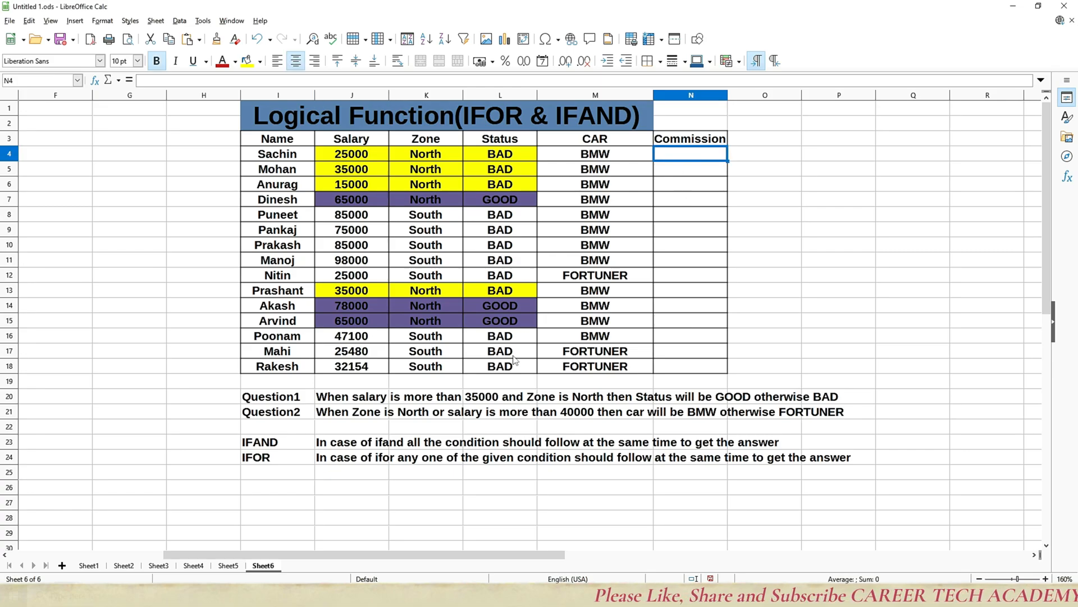
left_click(271, 430)
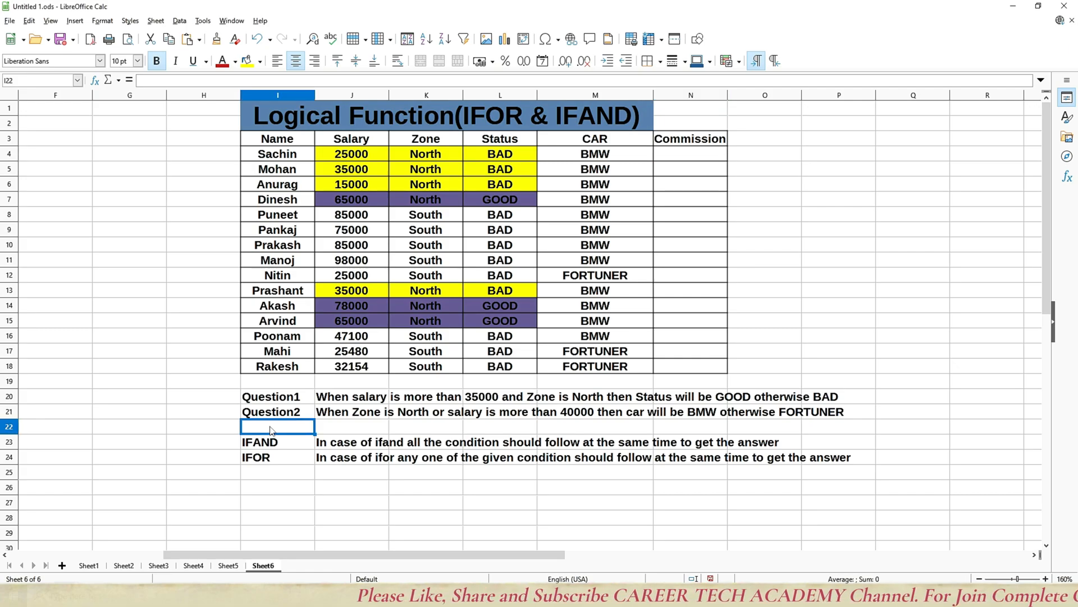
type("Quest")
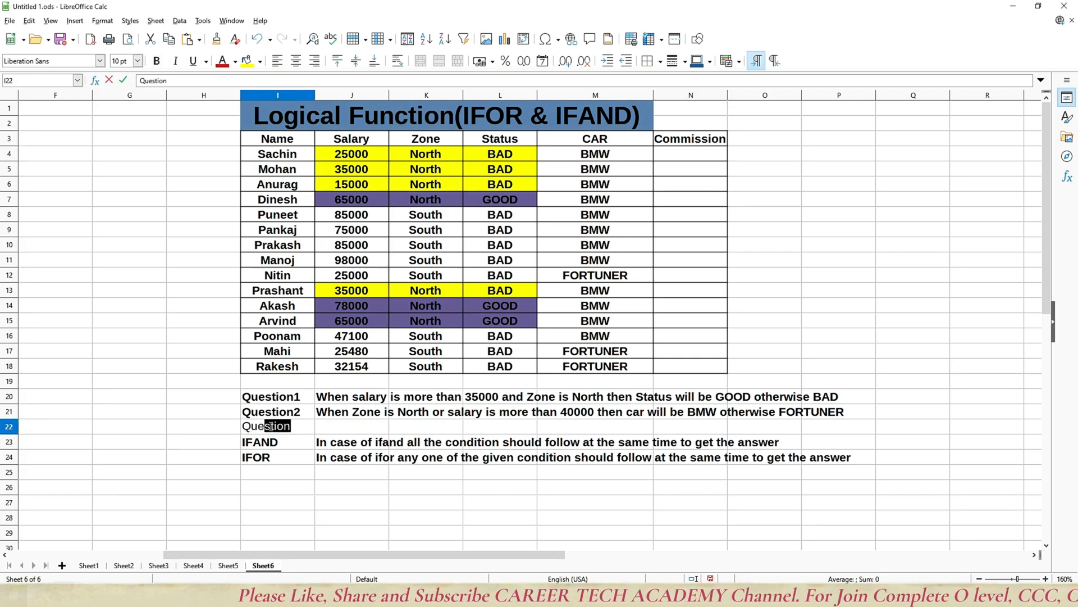
type("ion")
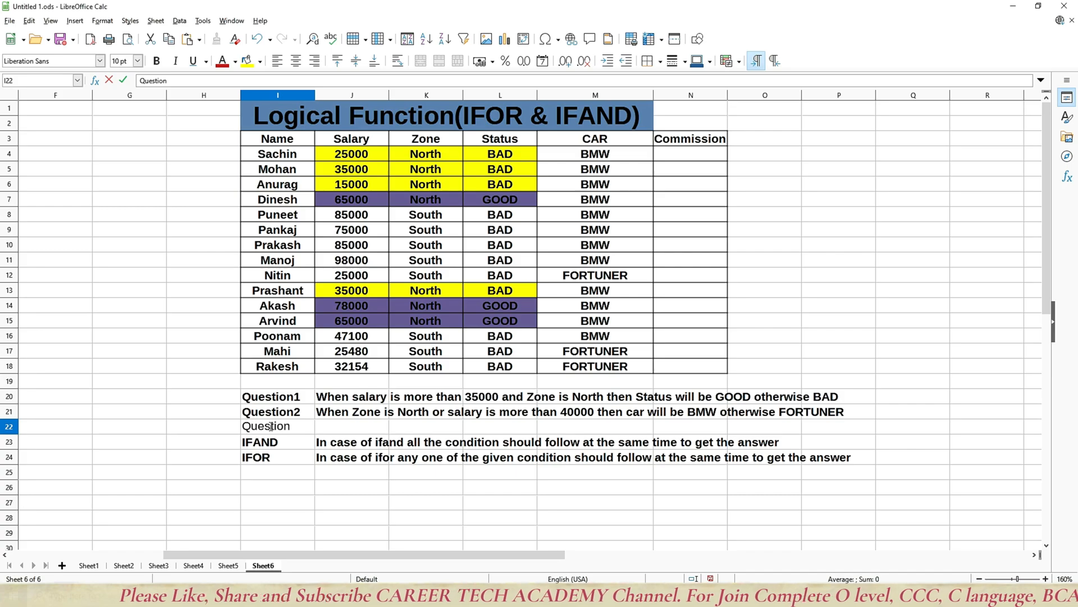
type("3")
key("Tab")
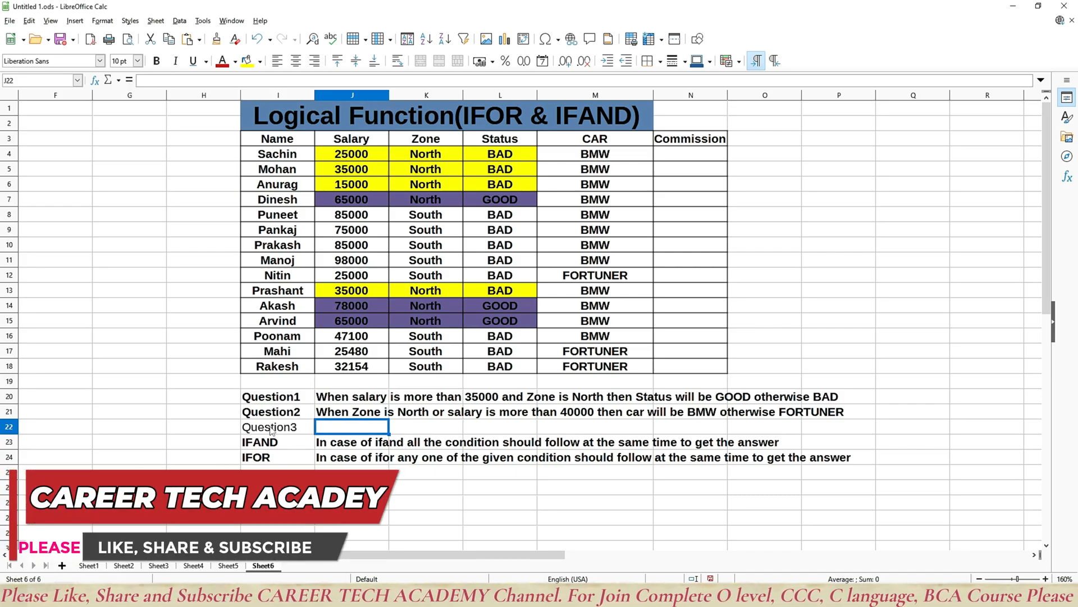
Step: Enter "When Car is BMW then commission is 10% otherwise 15%" in J22 as the text of Question3
type("When ")
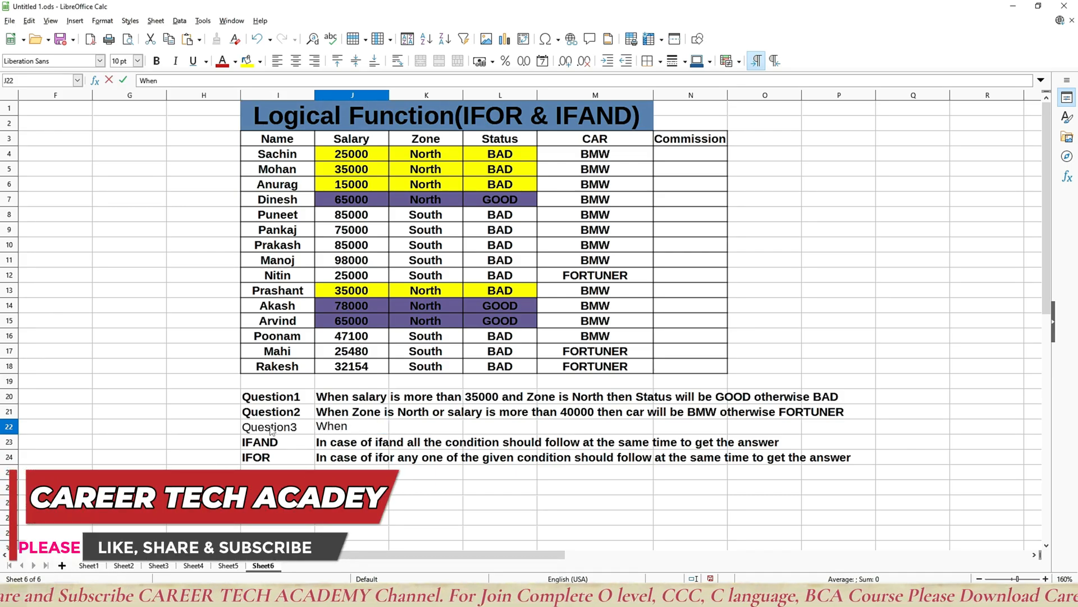
type("Car ")
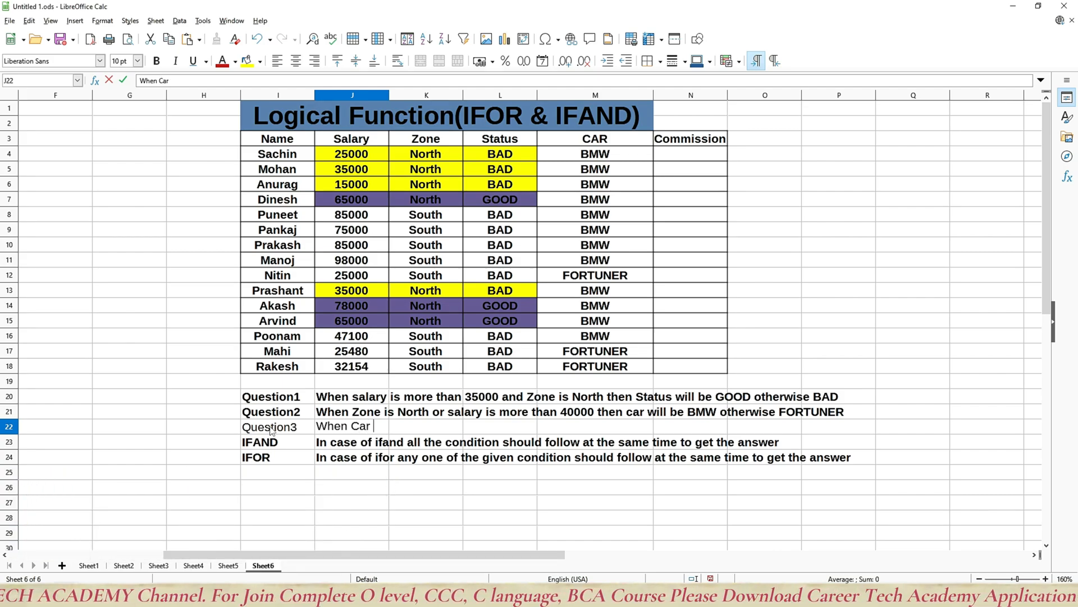
type("is BMW ")
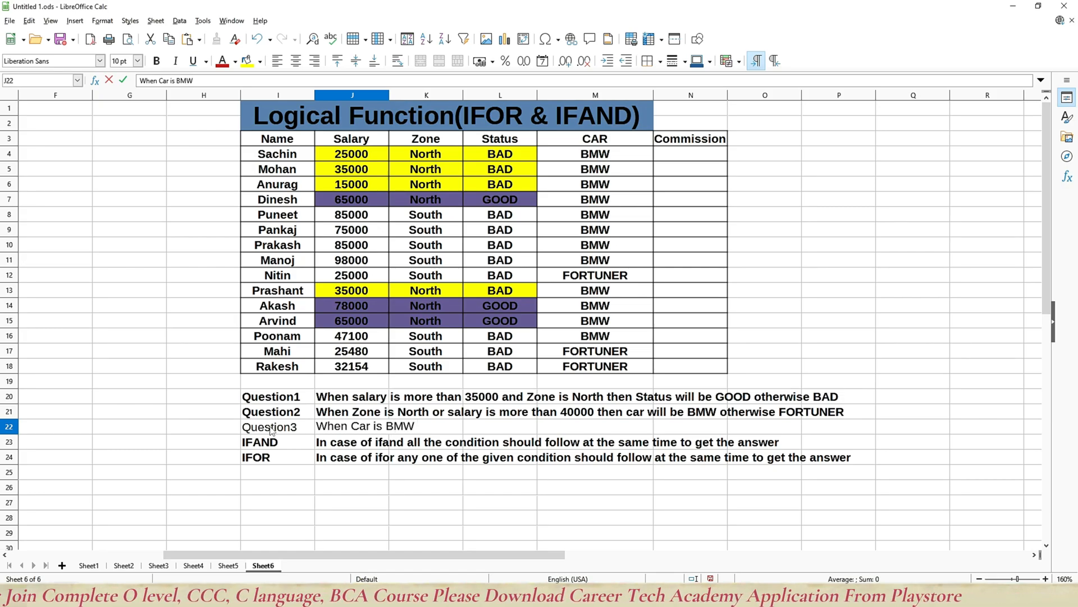
type("then sal")
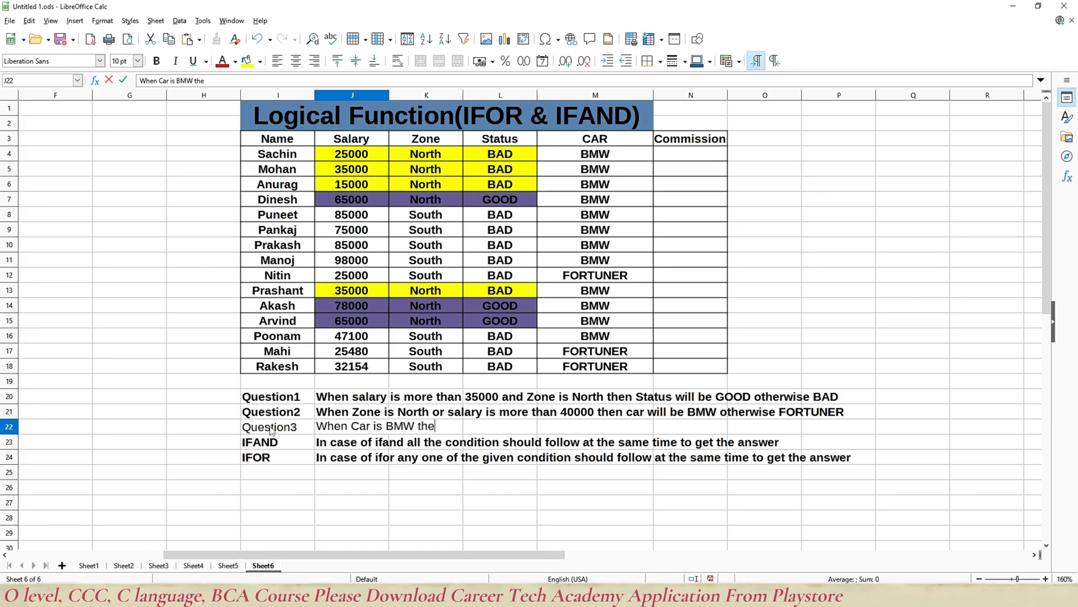
key("BackSpace")
key("BackSpace")
key("BackSpace")
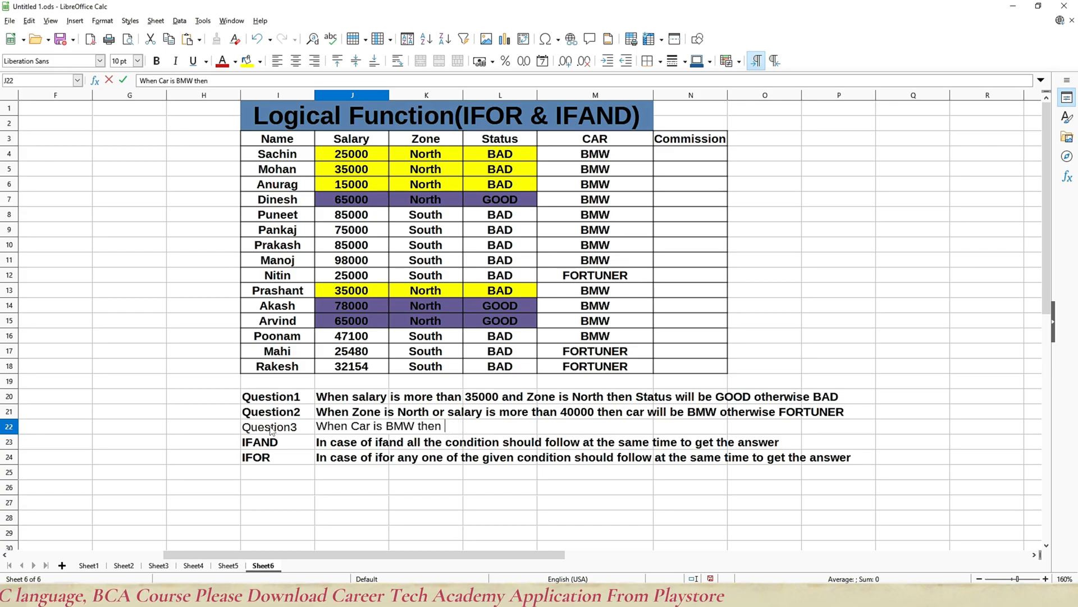
type("commiss")
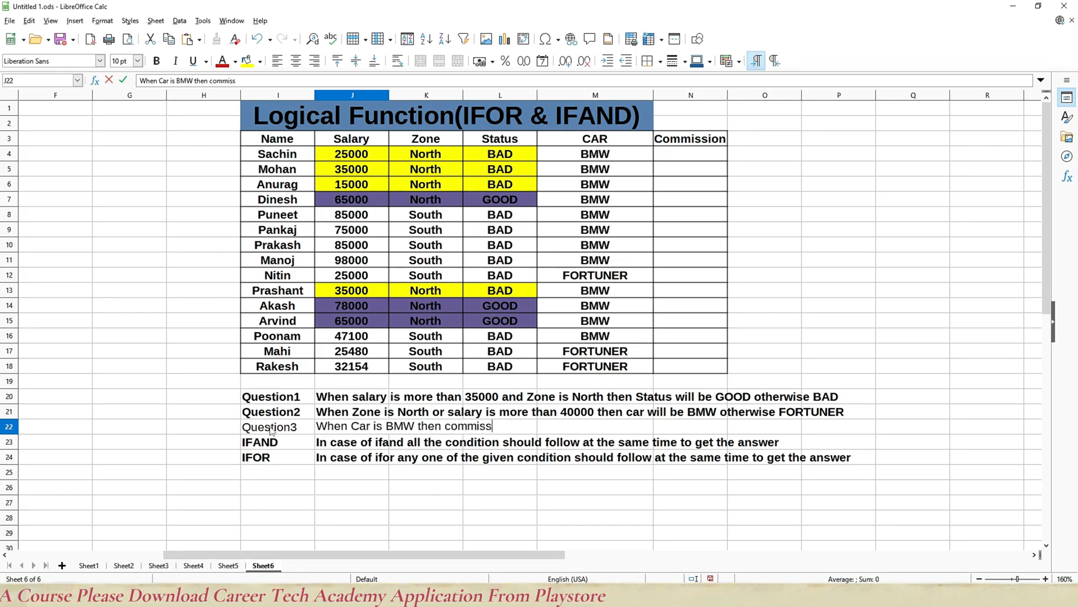
type("ion is ")
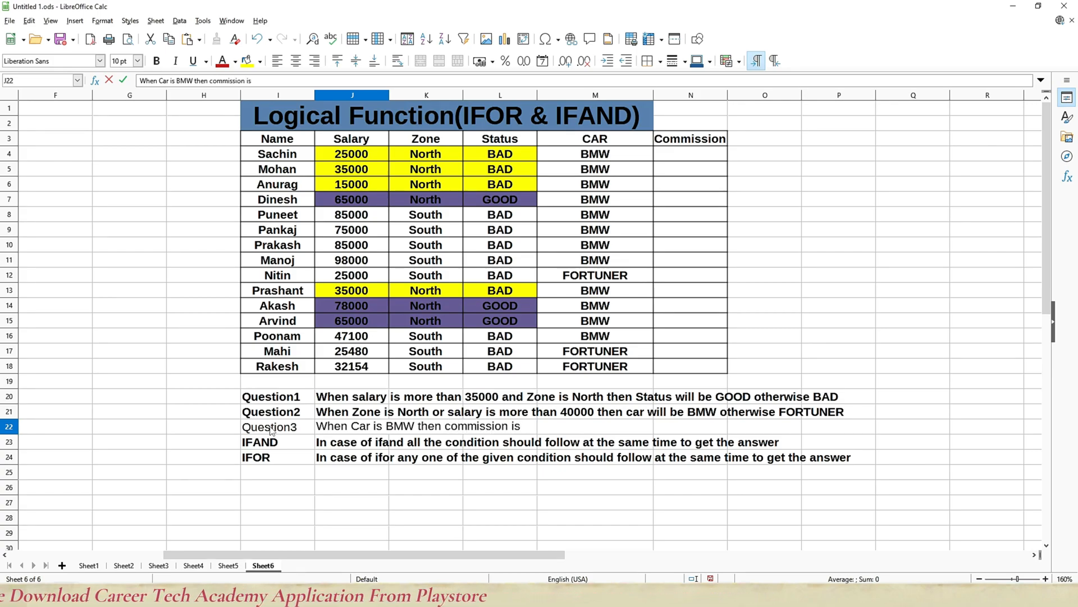
type("10%")
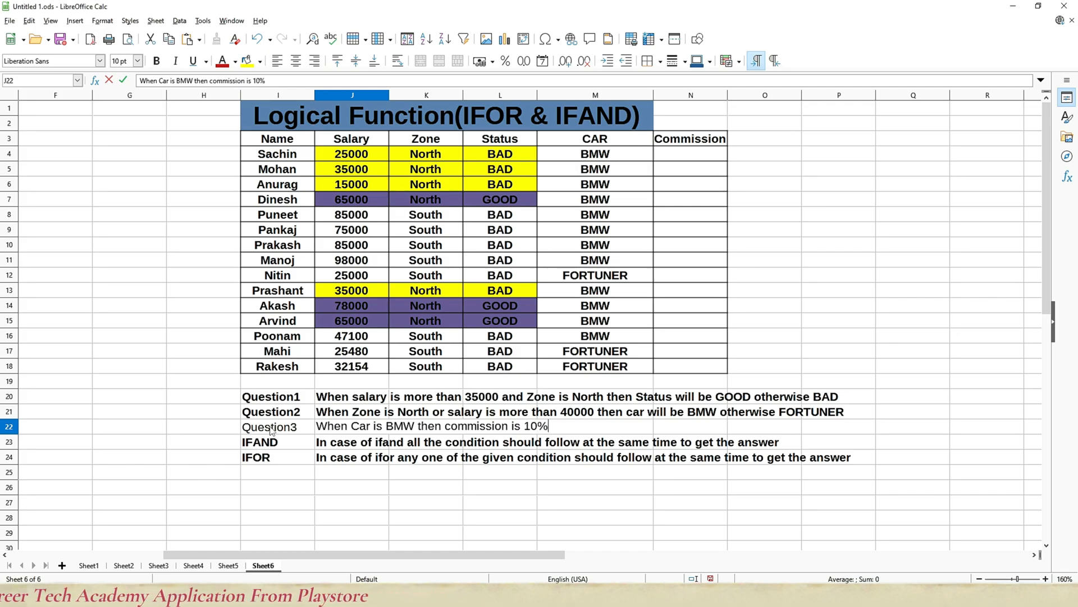
type(" othe")
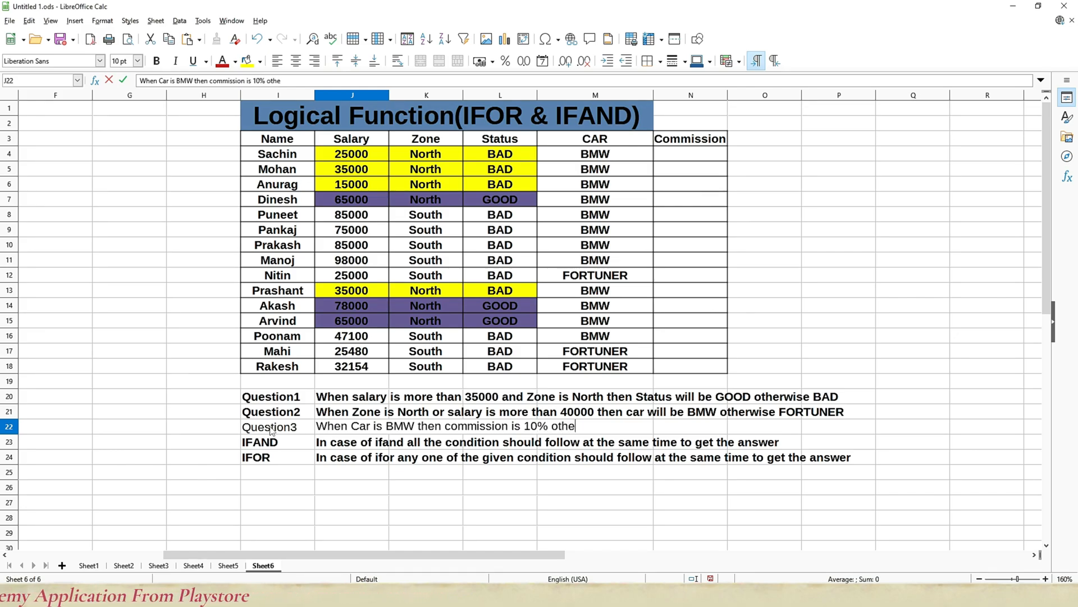
type("rwise ")
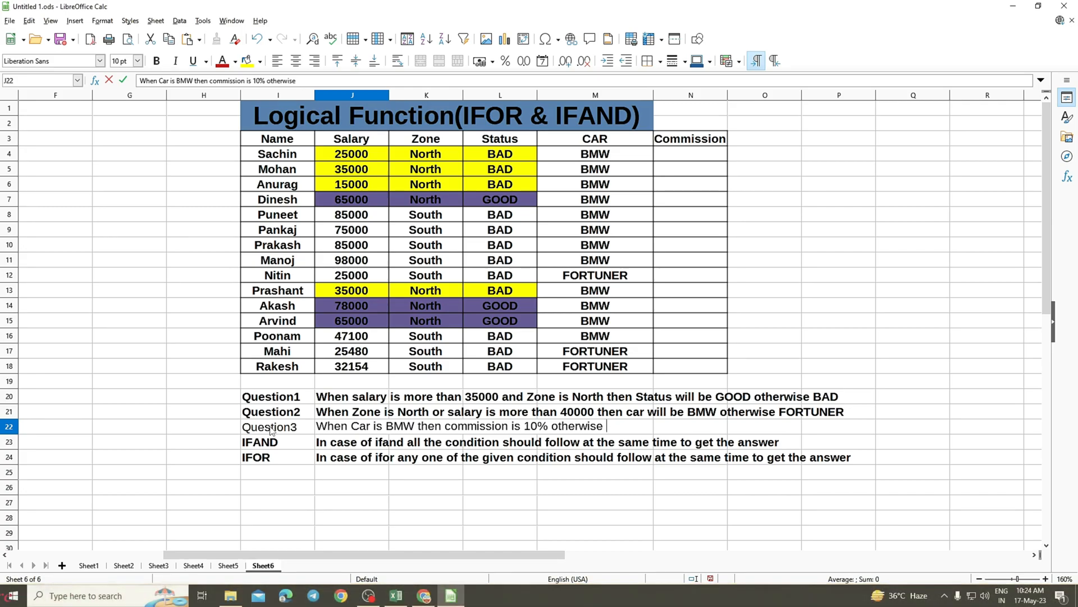
type("15%")
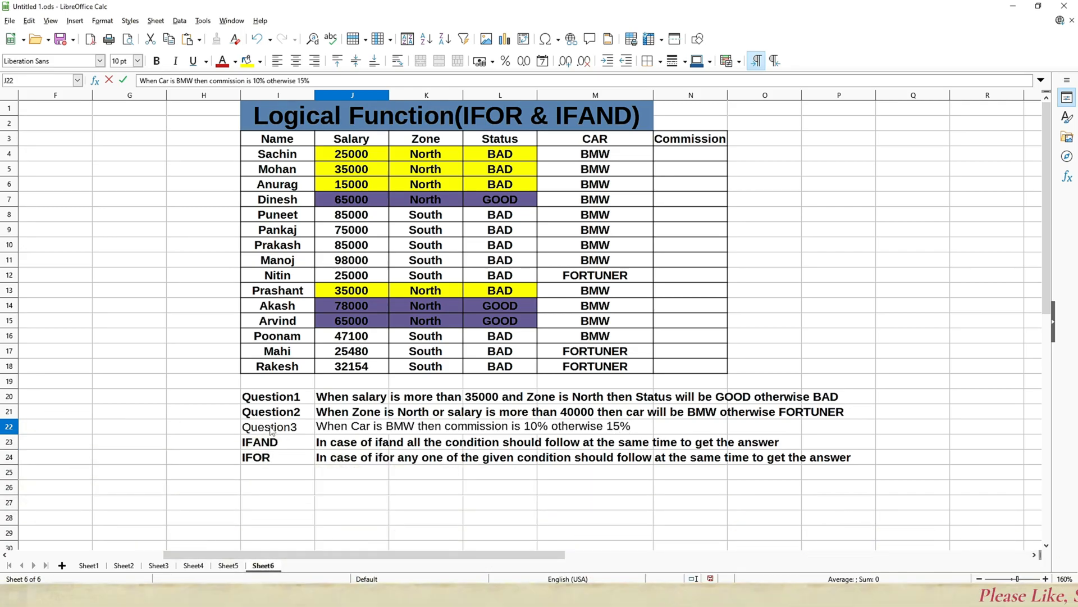
key("Return")
Step: Make the Question3 label in I22 and its question text in J22 bold
left_click(272, 429)
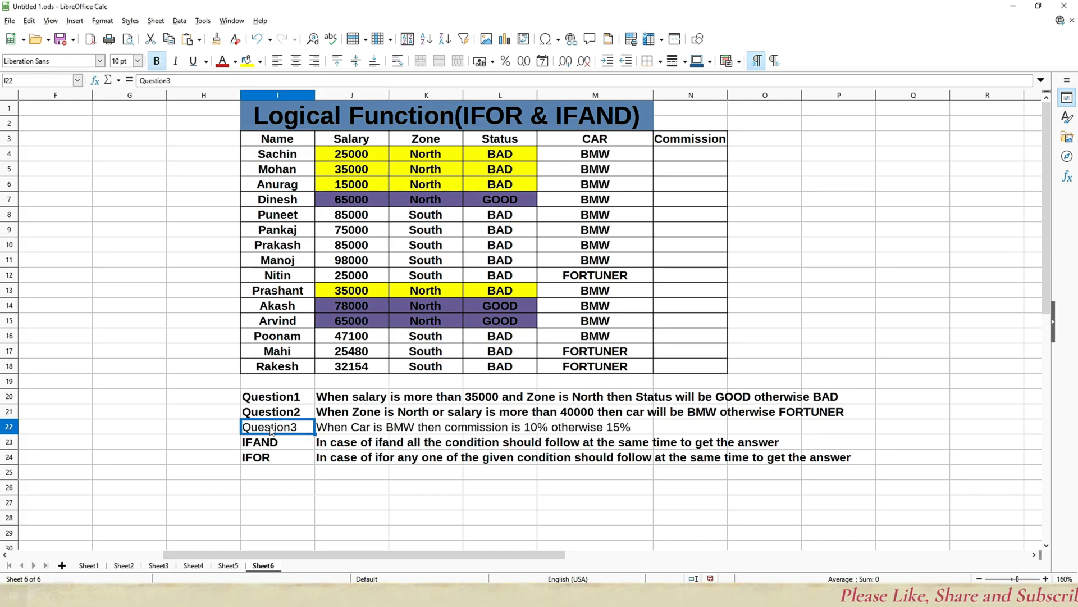
left_click(157, 61)
left_click(344, 428)
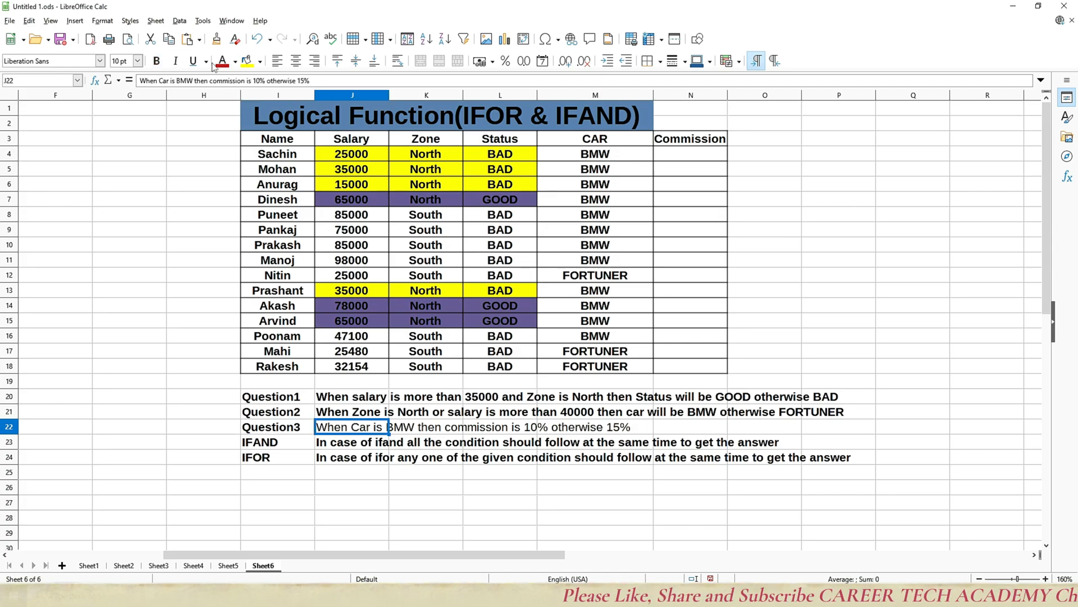
left_click(157, 60)
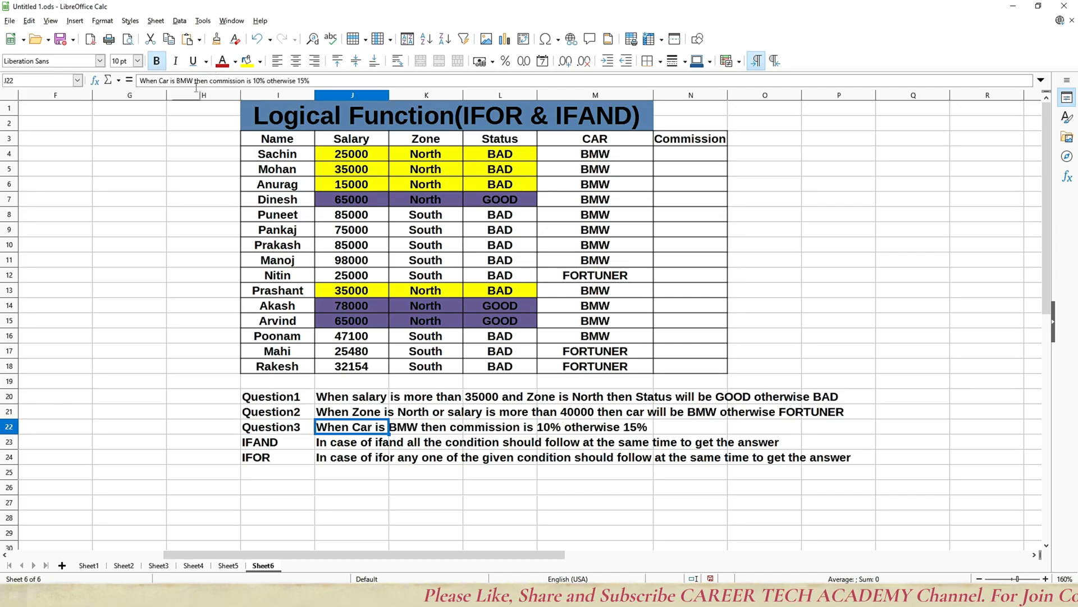
Step: Enter the formula =IF(M4="BMW","10%","15%") in N4 to calculate the first person's Commission
left_click(691, 145)
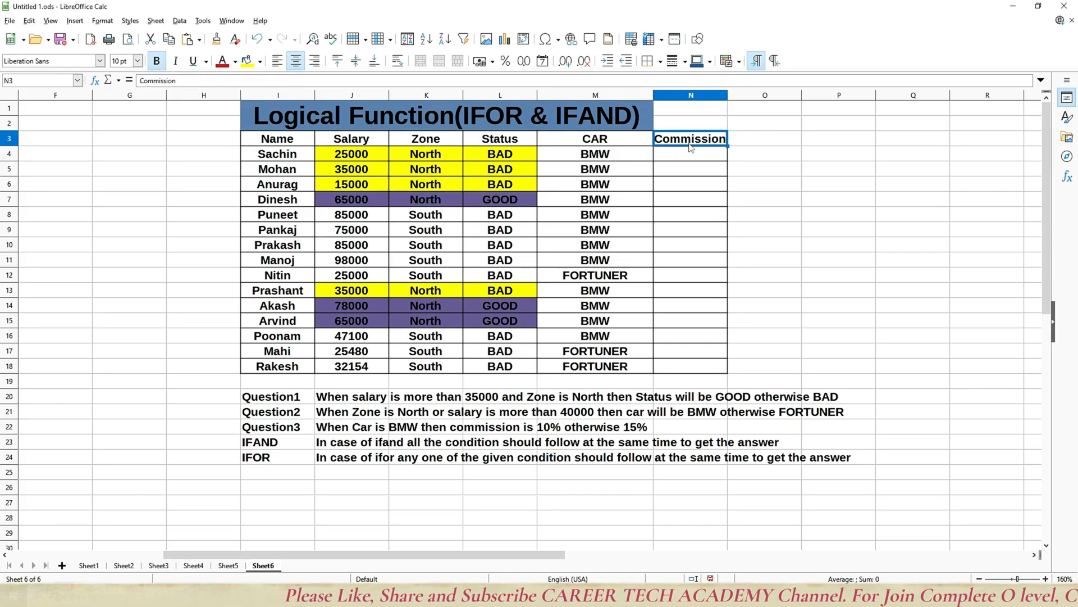
left_click(690, 157)
type("=")
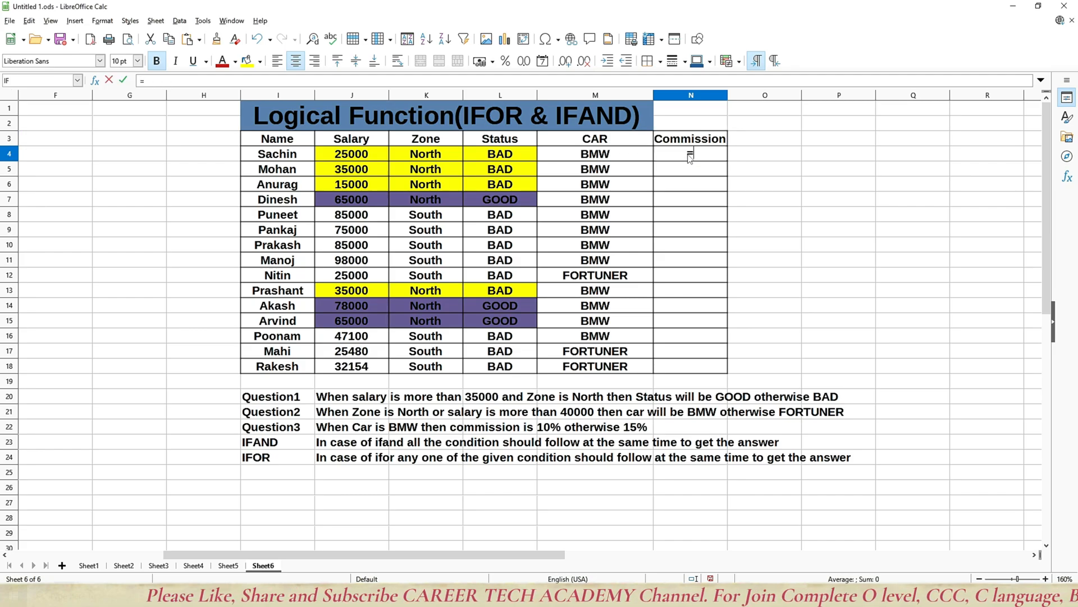
type("if(")
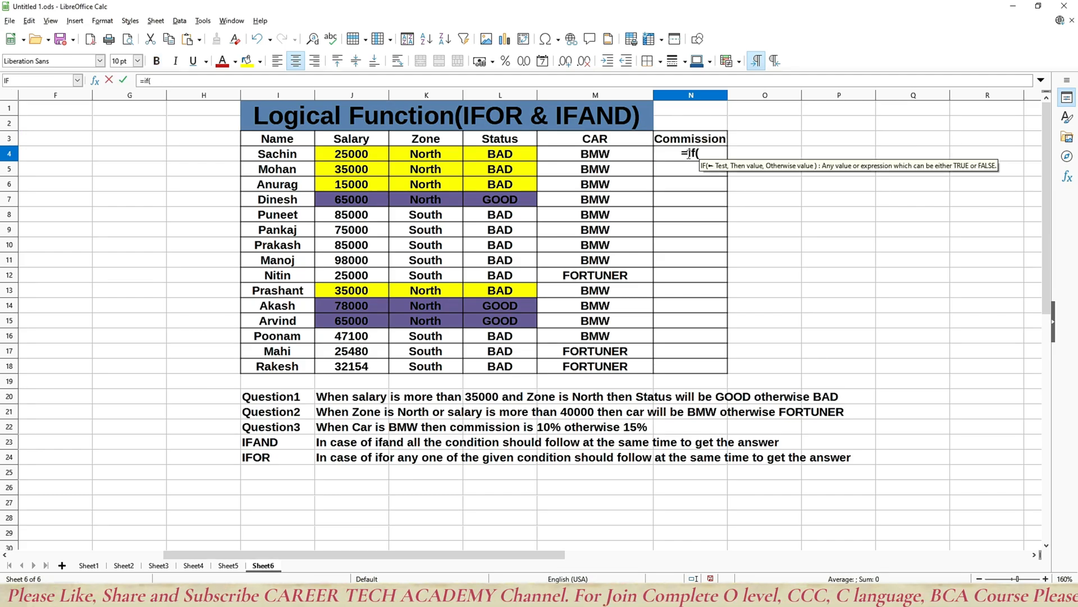
key("Left")
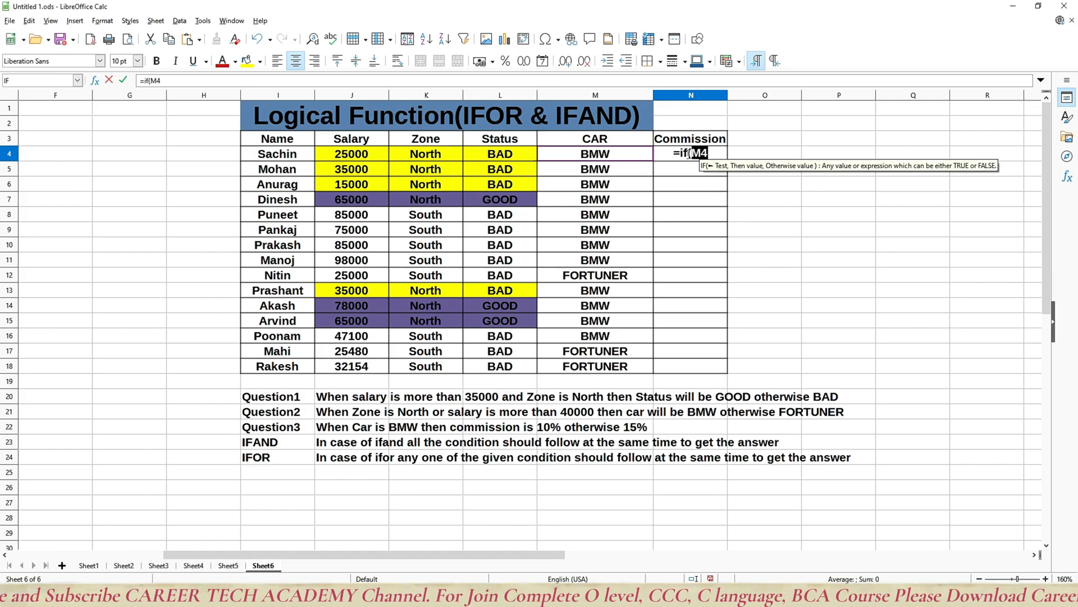
type("=")
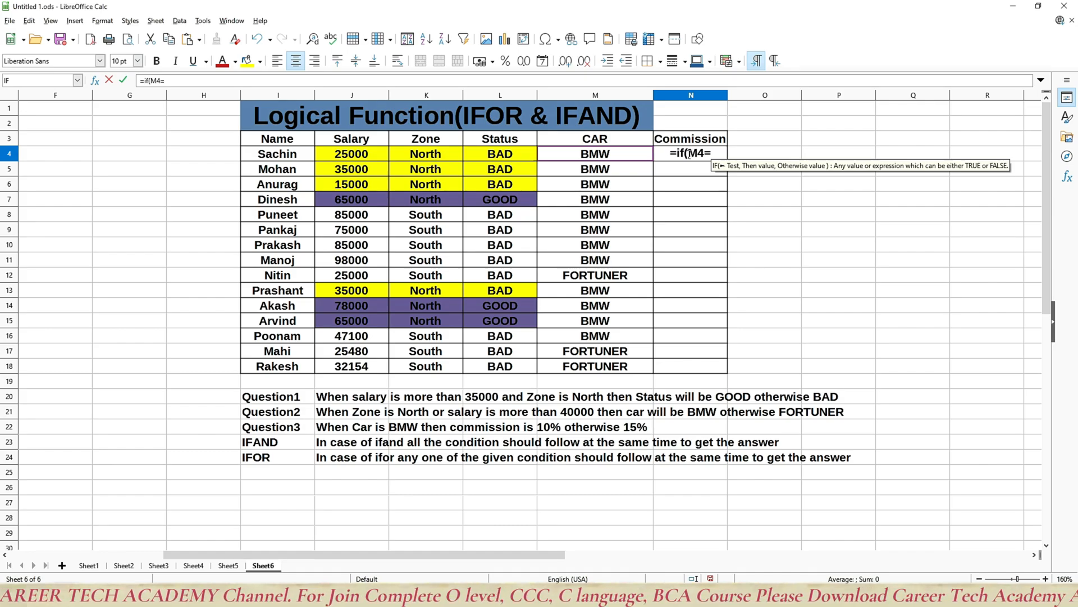
type("\"BM")
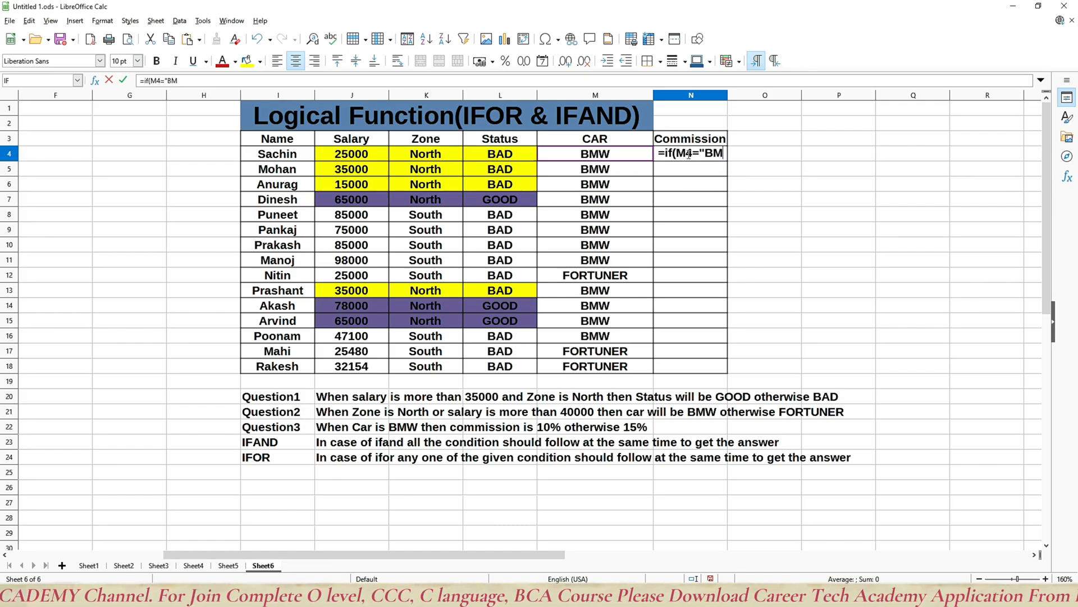
type("W\",")
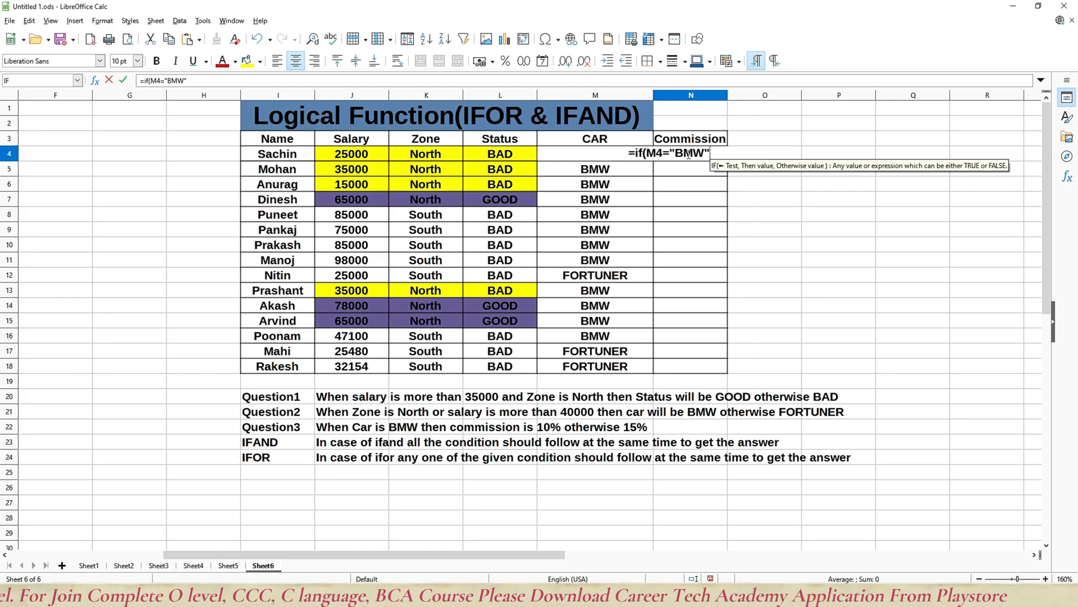
type("10")
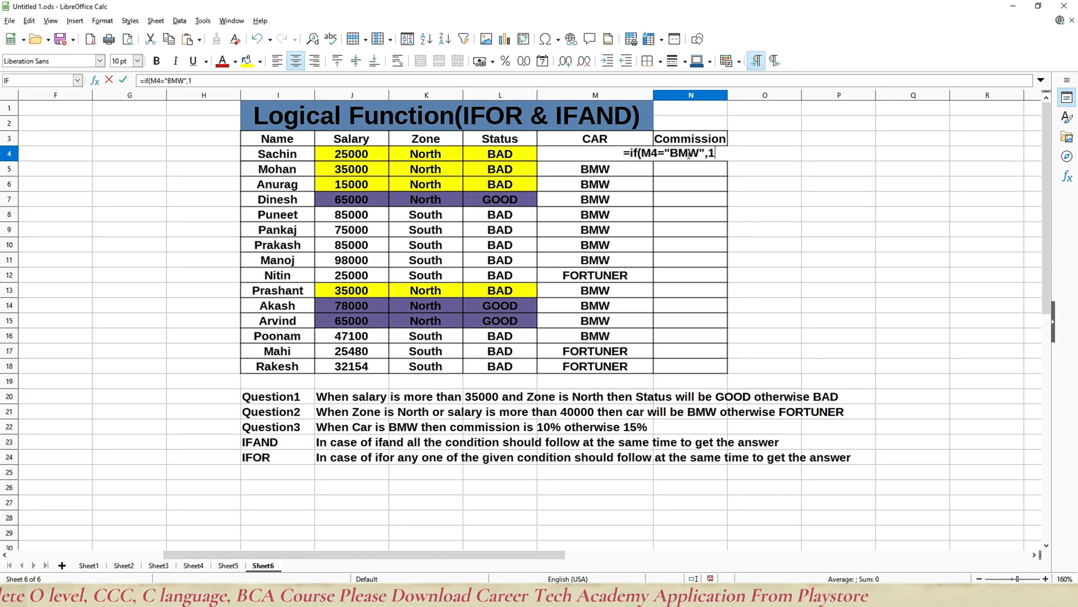
key("BackSpace")
key("BackSpace")
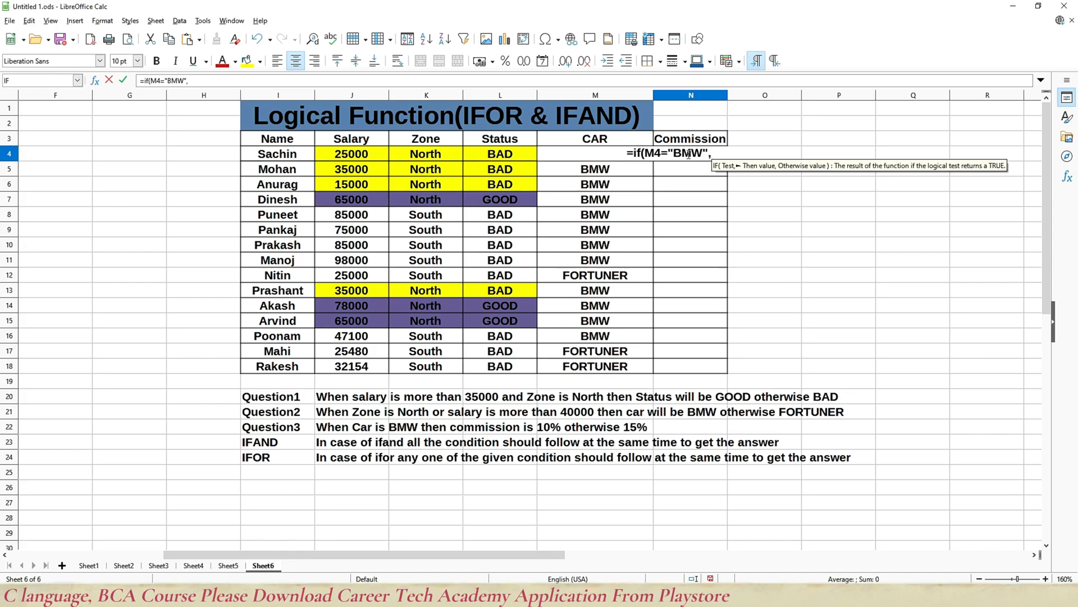
type("\"")
type("1")
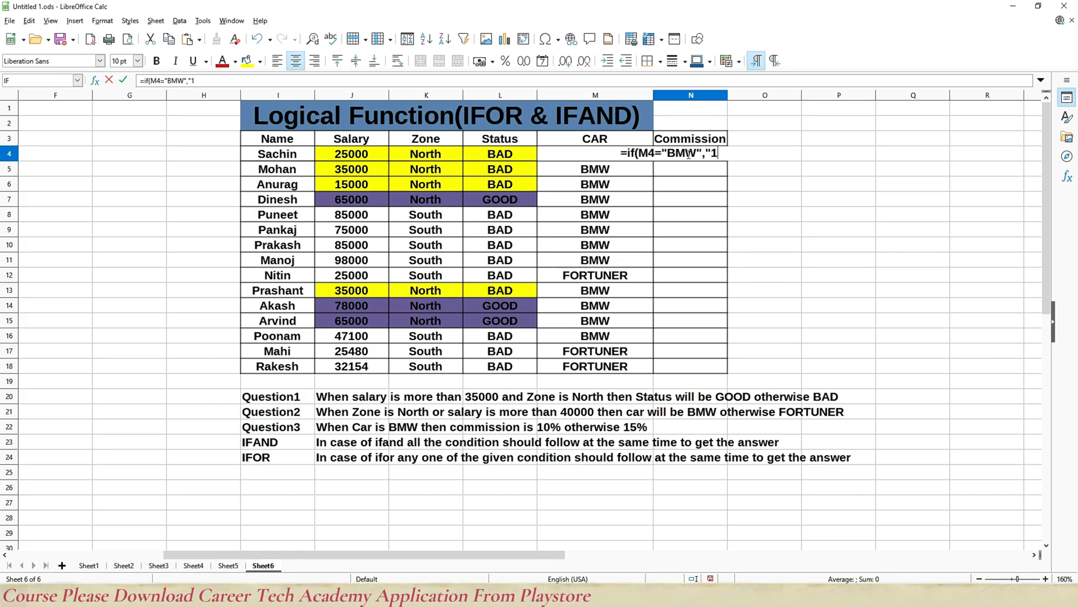
type("0%\"")
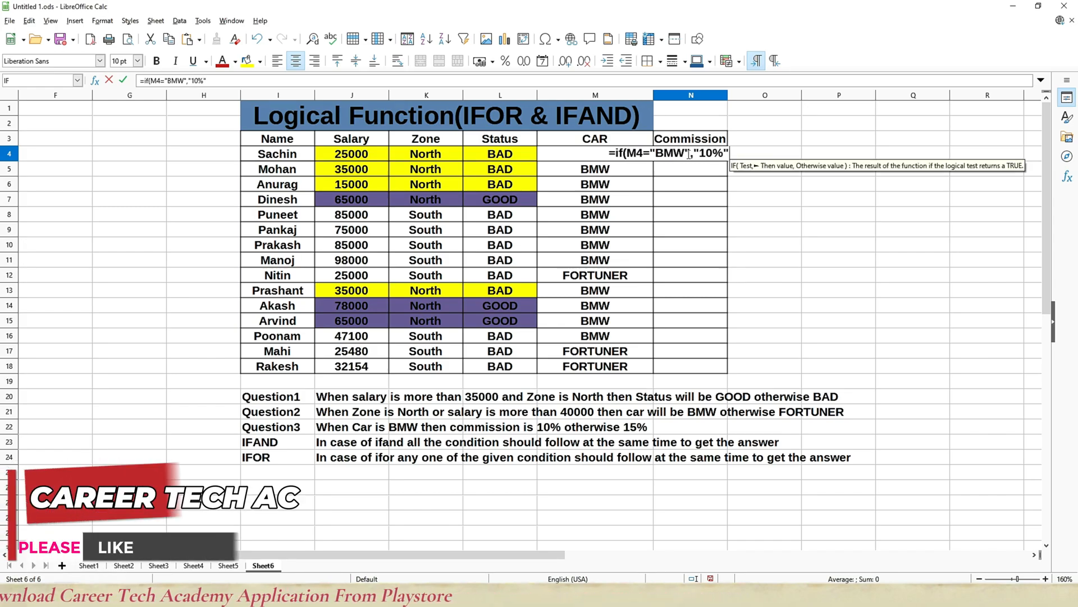
type(",")
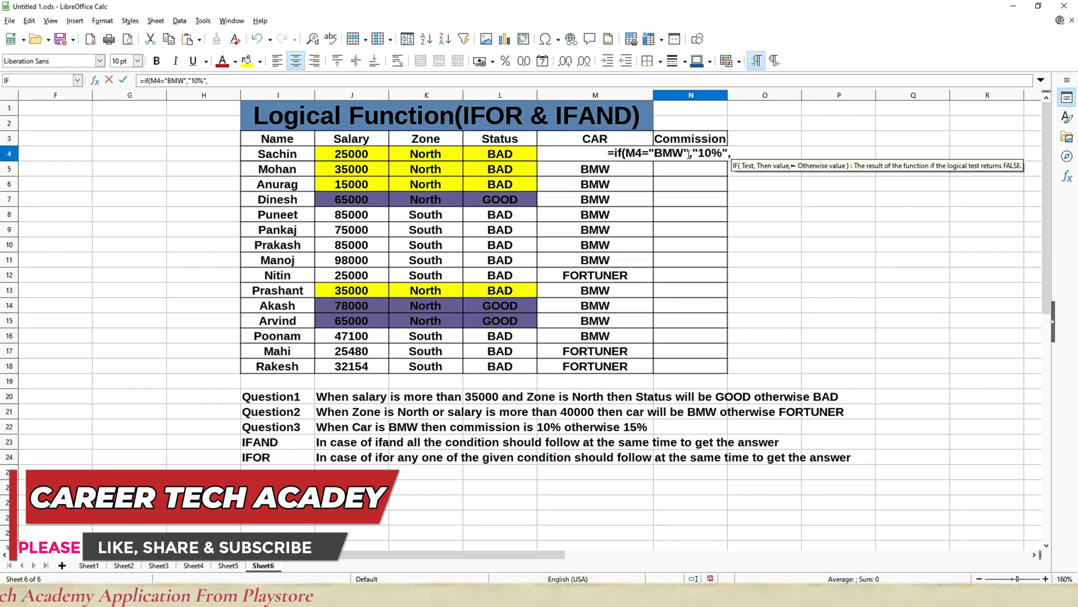
type("\"1")
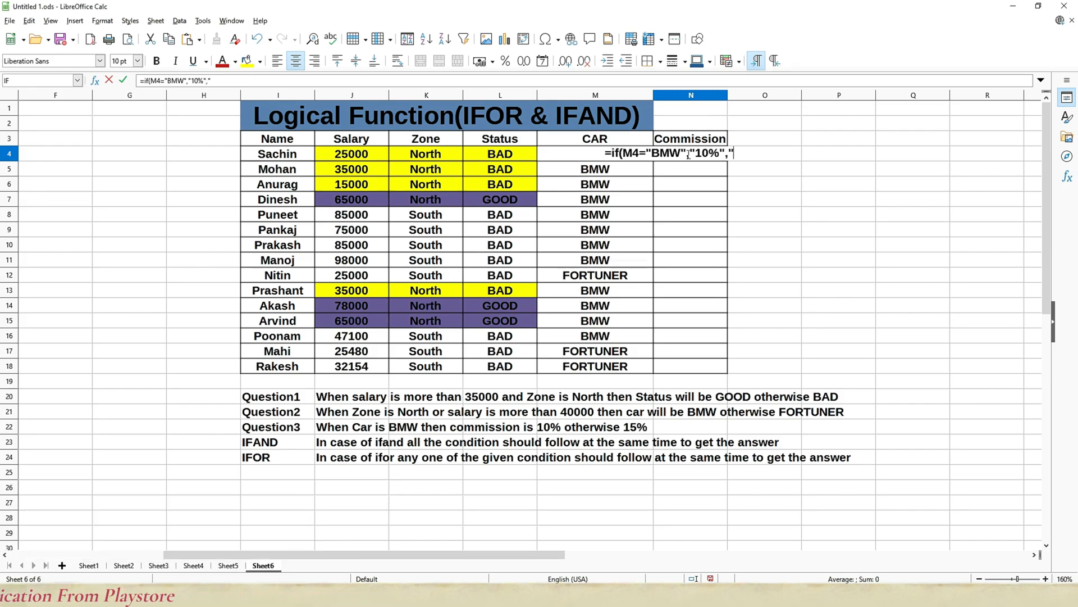
type("5")
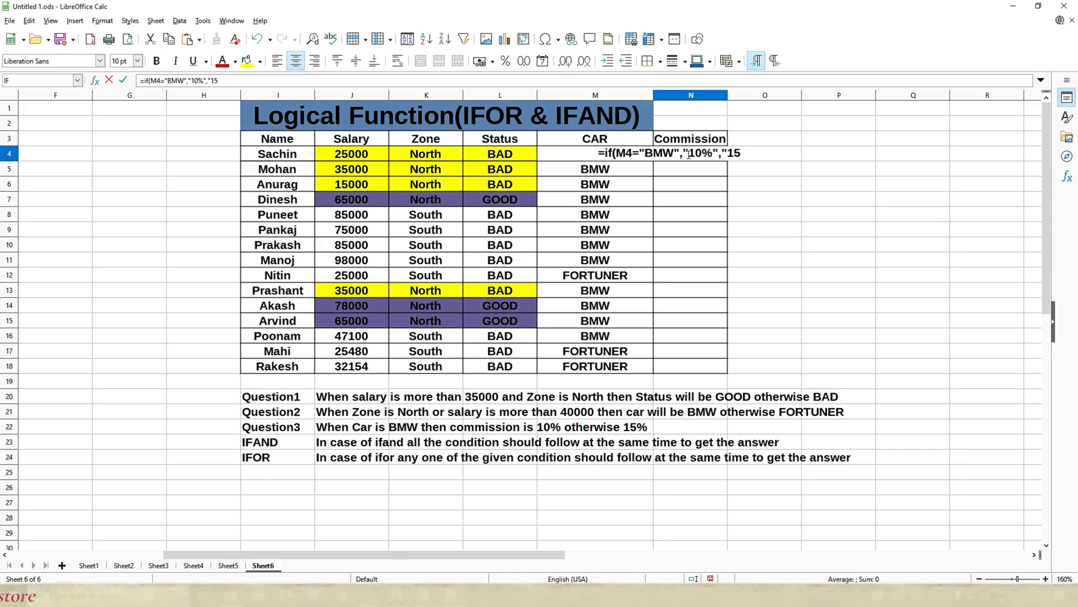
type("%")
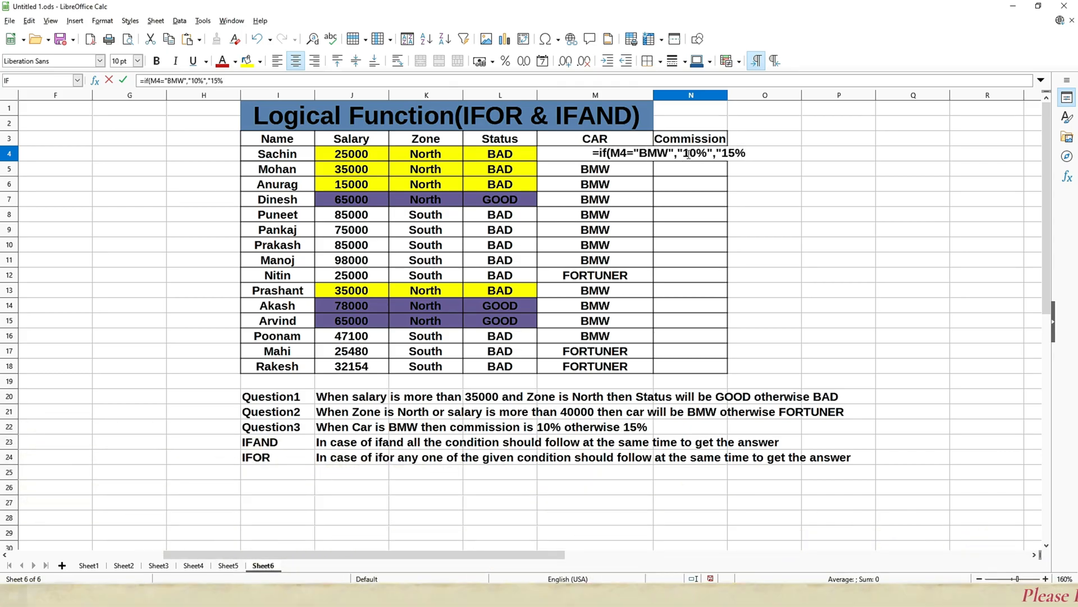
type("\")")
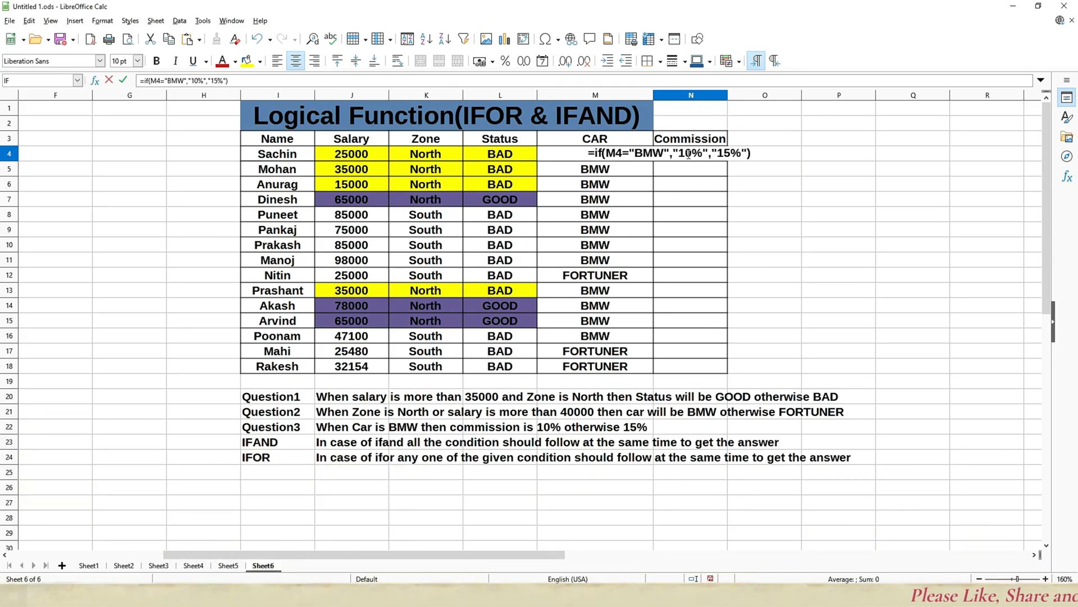
key("Return")
Step: Fill the Commission formula from N4 down to N18 and compare the FORTUNER rows with their commission
left_click(688, 155)
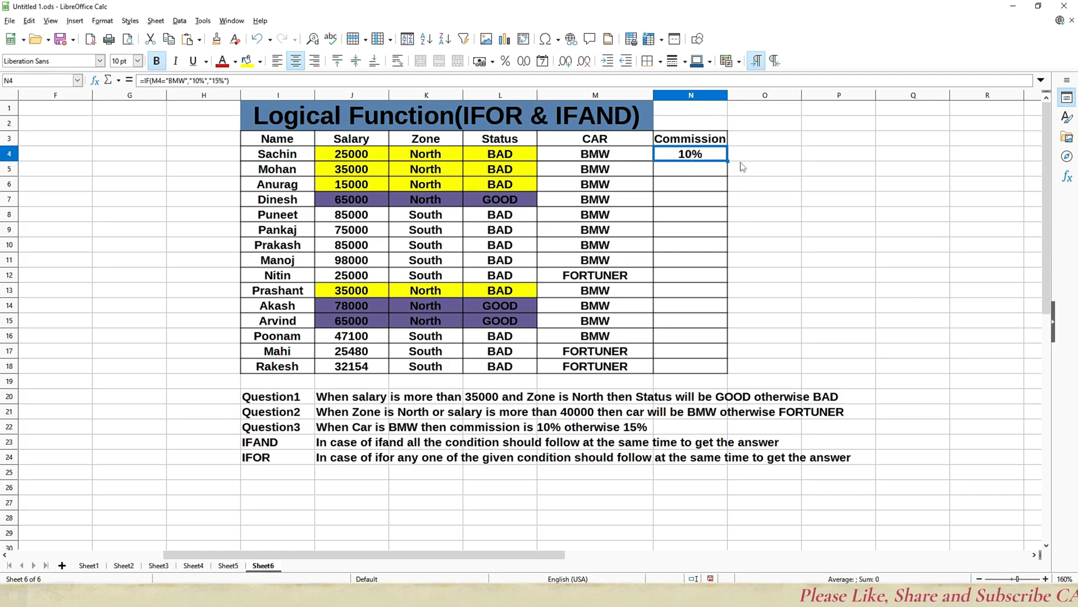
double_click(731, 162)
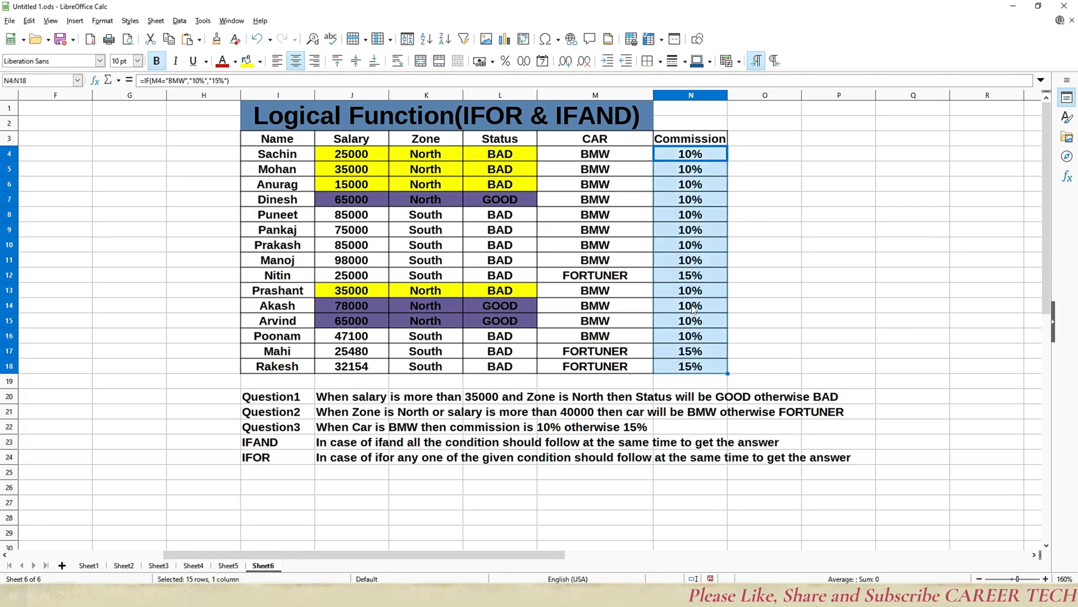
left_click_drag(616, 355, 676, 369)
left_click_drag(604, 279, 674, 279)
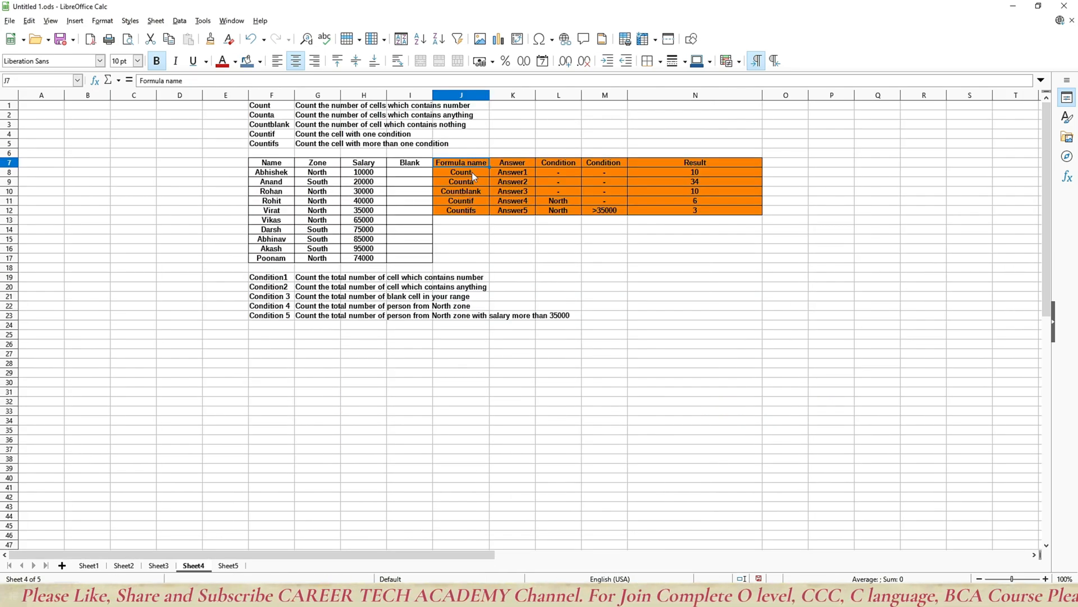
Step: Review the counting formula names, the results table J7:N12 and the condition texts from F19 on Sheet4
left_click(472, 172)
left_click(471, 182)
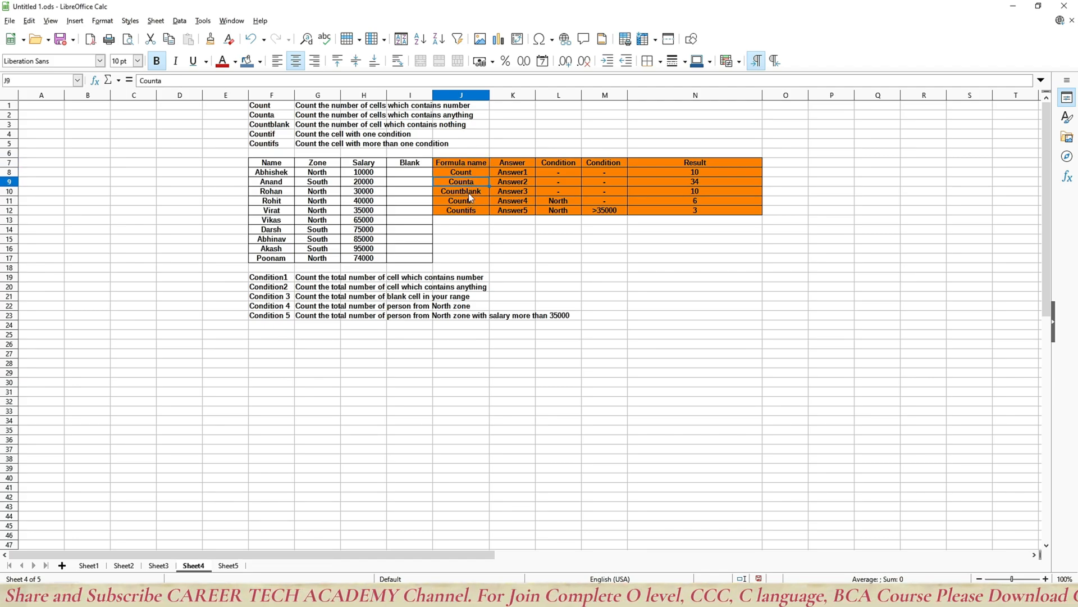
left_click(468, 193)
left_click(469, 200)
left_click(471, 210)
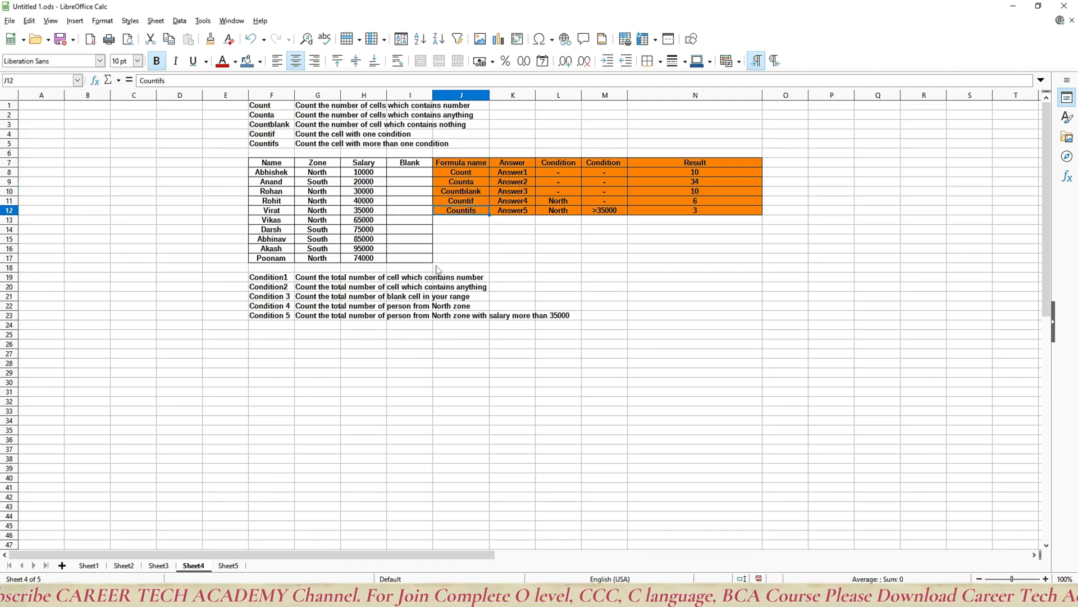
left_click_drag(468, 160, 676, 213)
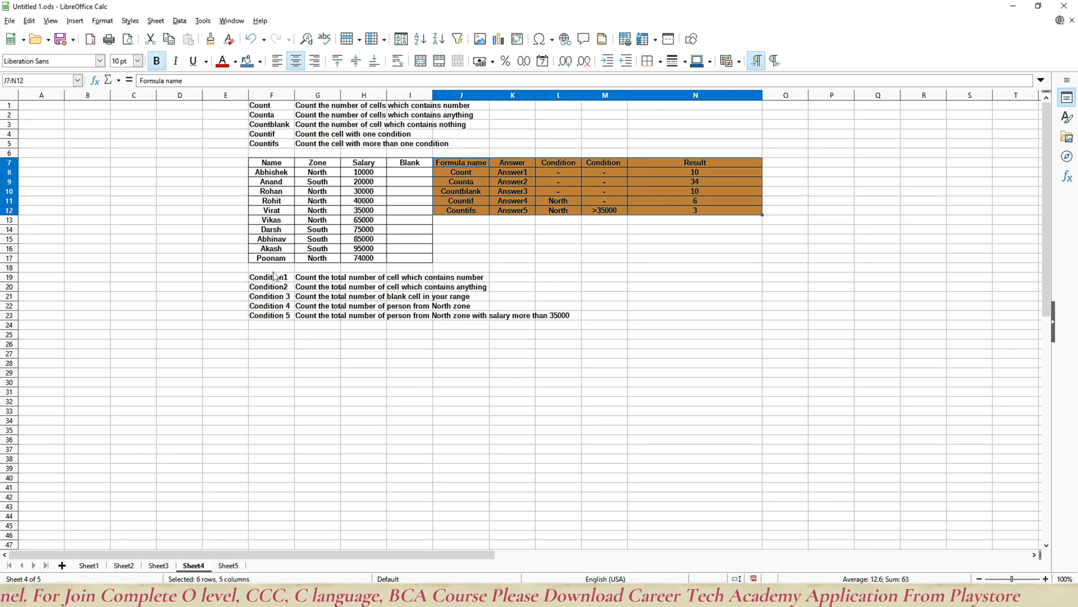
left_click_drag(274, 276, 396, 308)
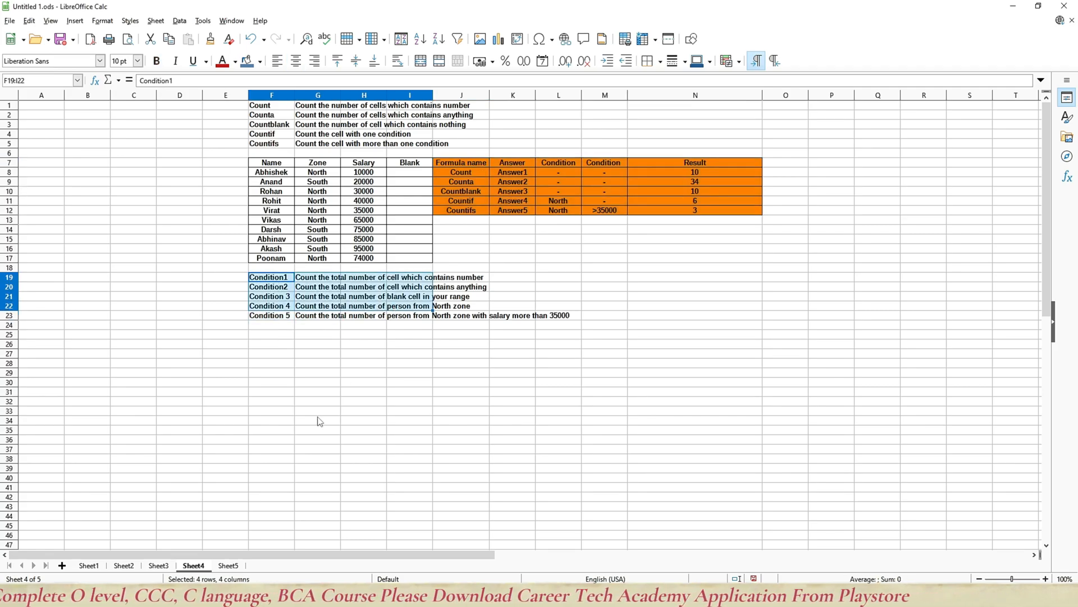
Step: Switch to Sheet5 and examine the Logical Function title and the Name, Salary, Zone and Status headers
left_click(229, 565)
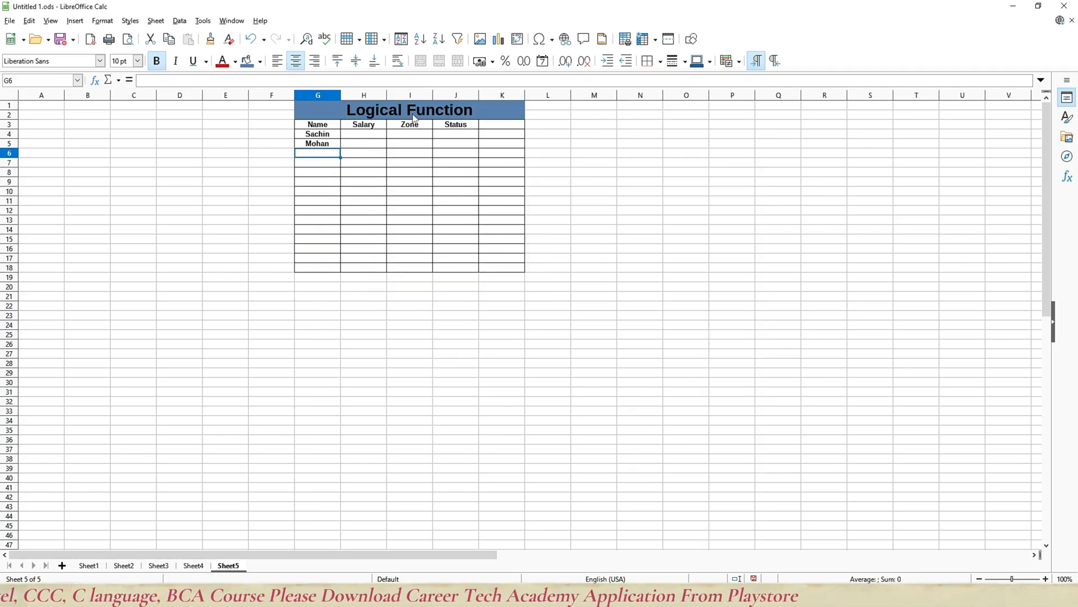
left_click(422, 117)
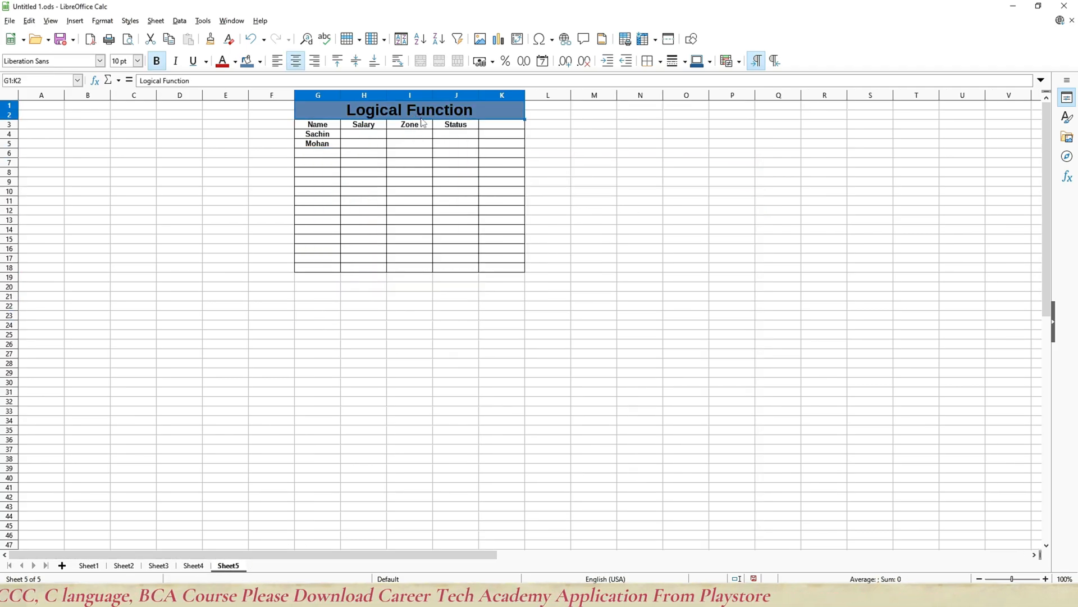
left_click(639, 118)
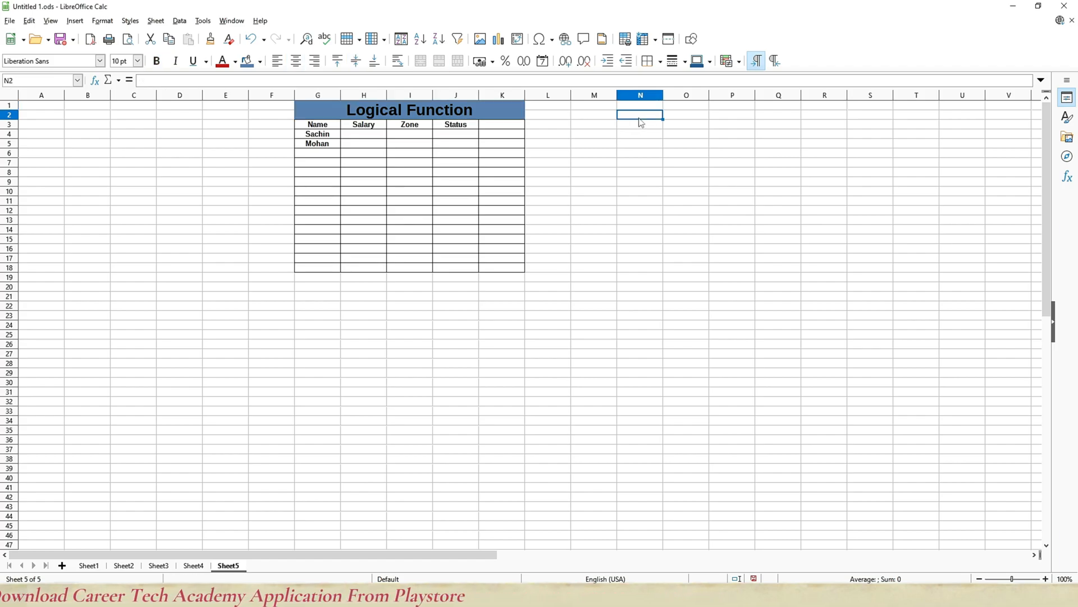
double_click(639, 118)
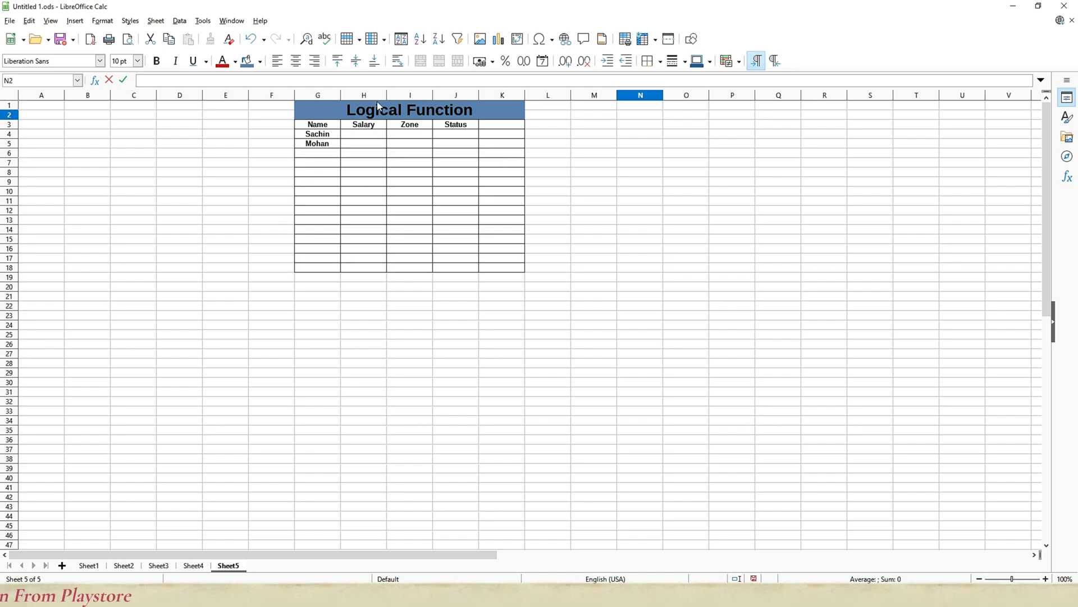
left_click(365, 114)
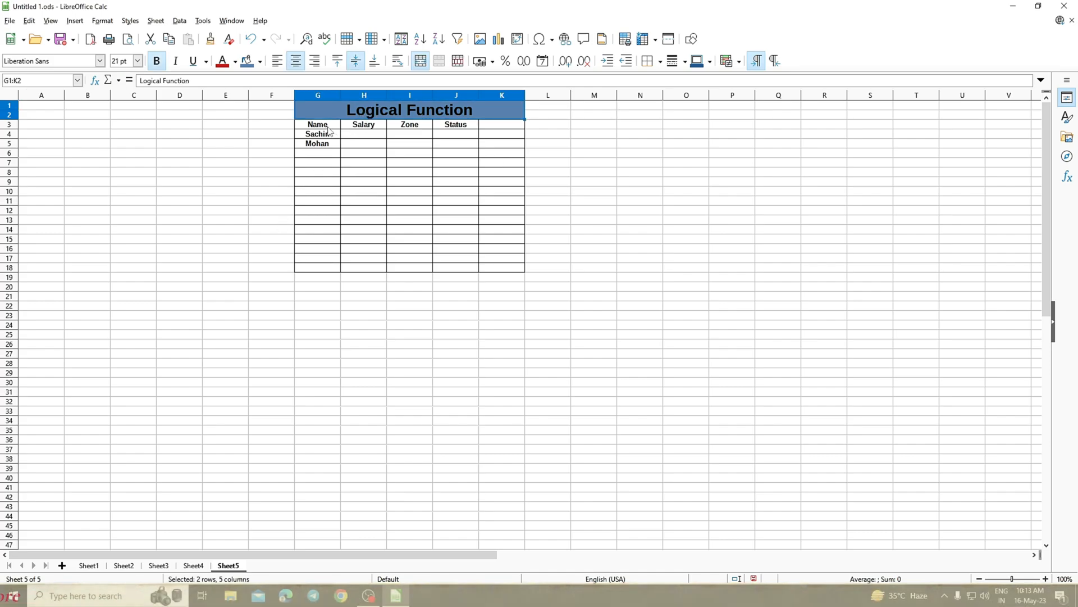
left_click(329, 127)
left_click(360, 126)
left_click(394, 126)
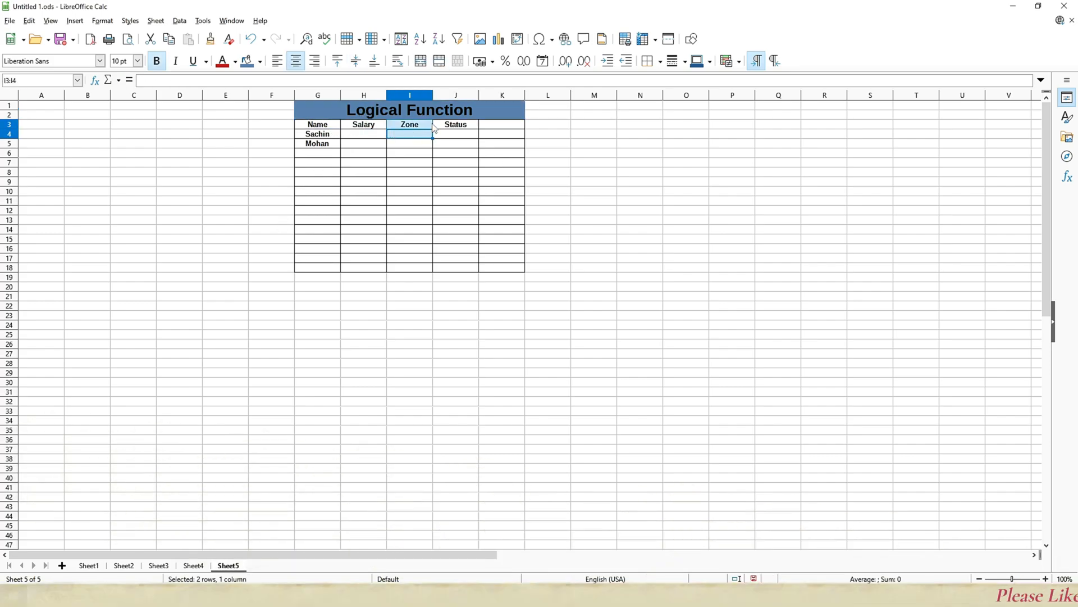
left_click(436, 126)
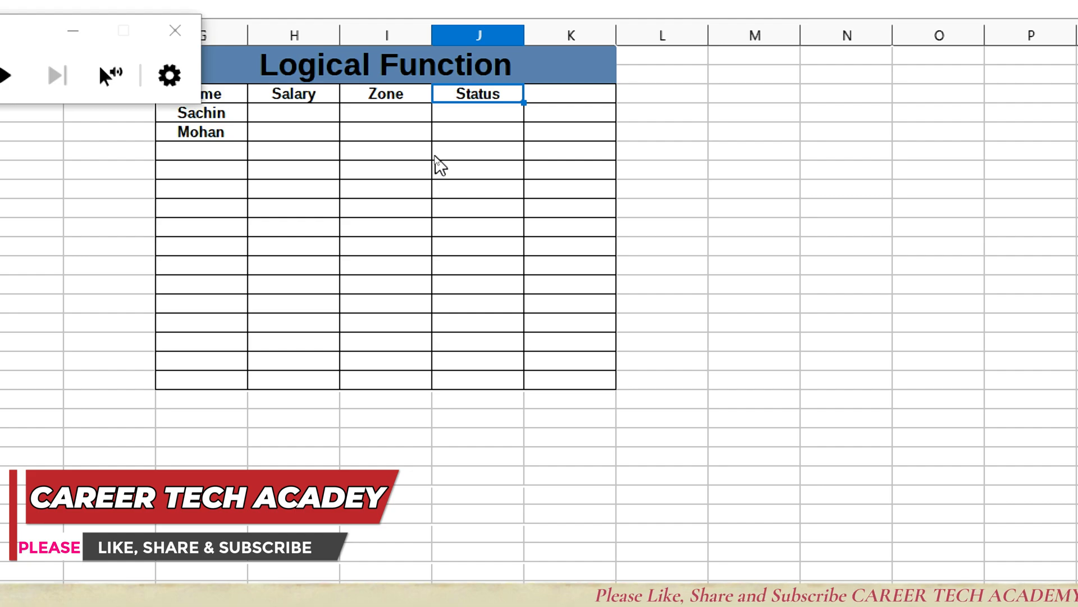
Step: Minimize the floating window covering the sheet and enter the third, fourth and fifth people's names in the Name column
left_click(177, 152)
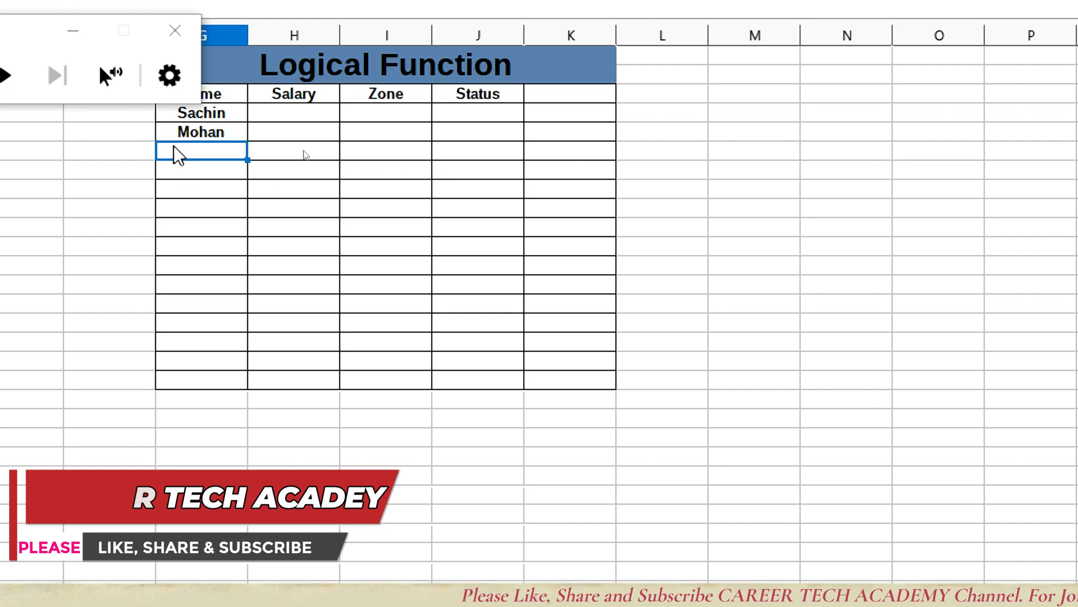
left_click(74, 32)
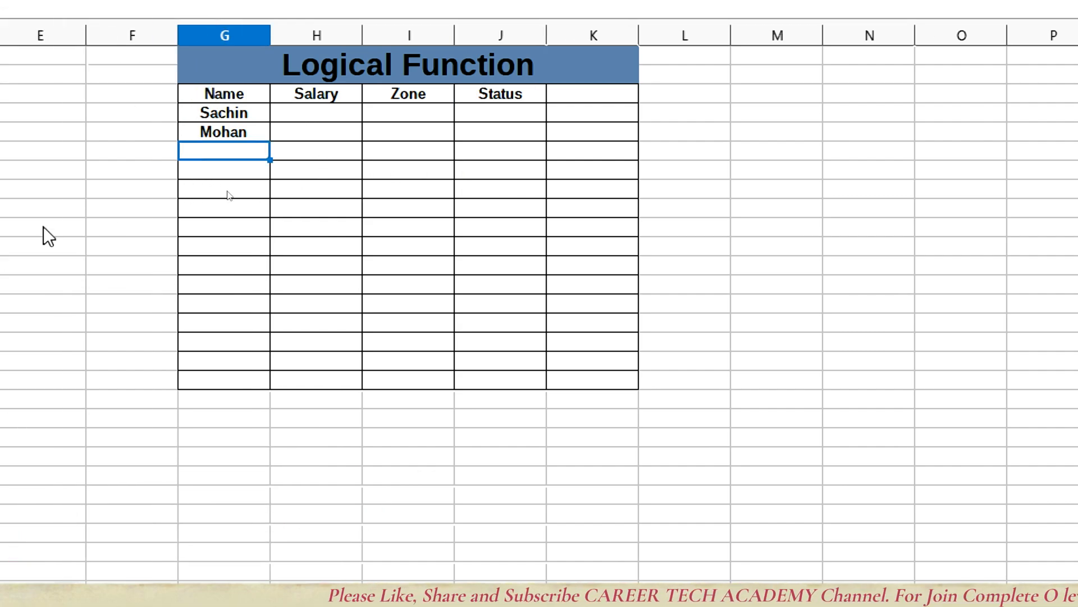
type("A")
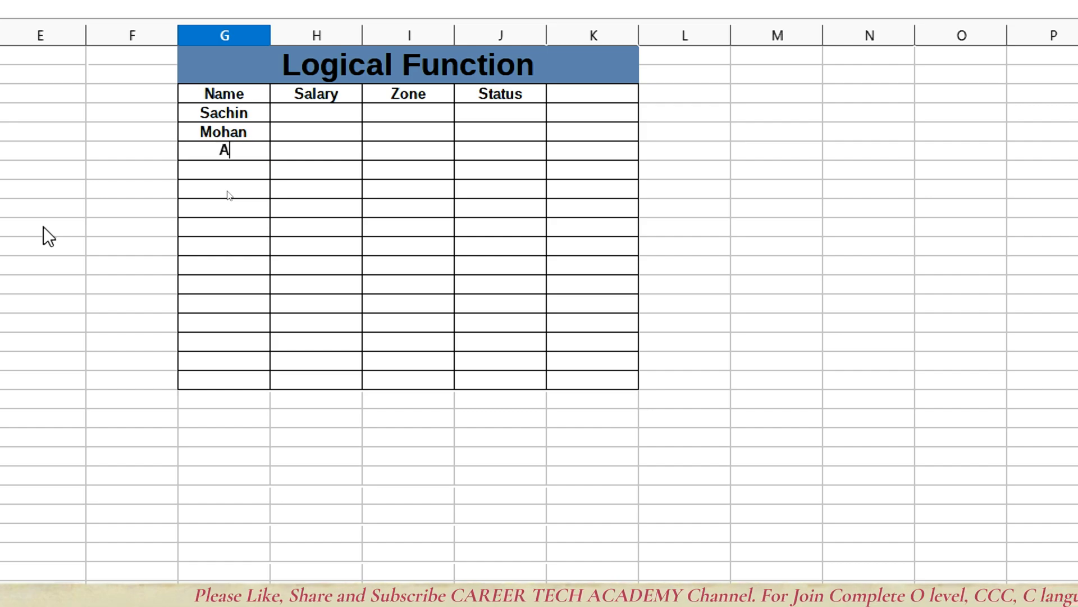
type("nurag")
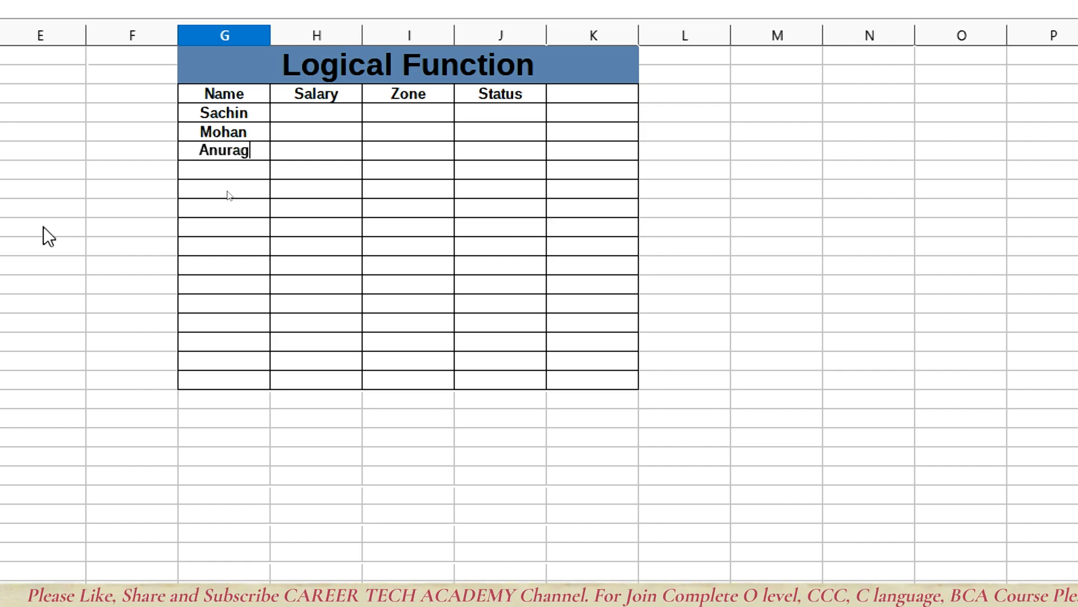
key("Return")
type("D")
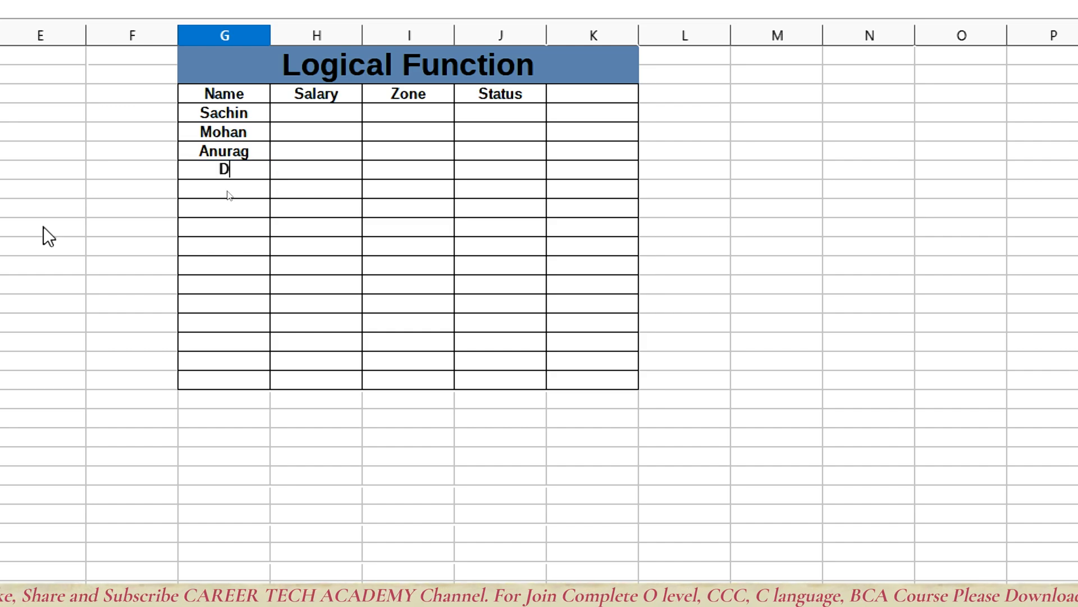
type("inesh")
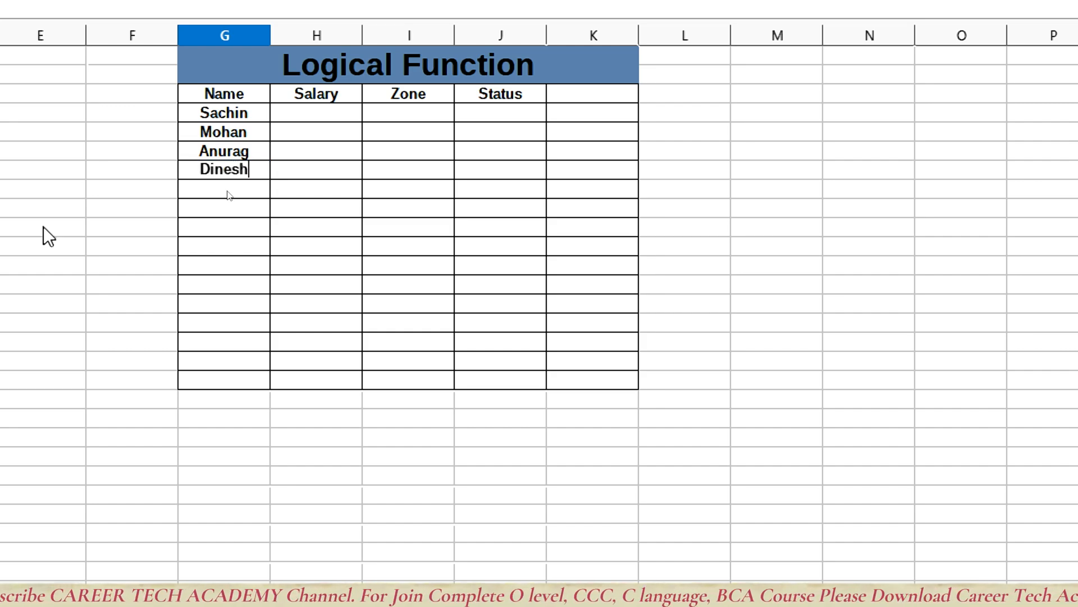
key("Return")
type("Punee")
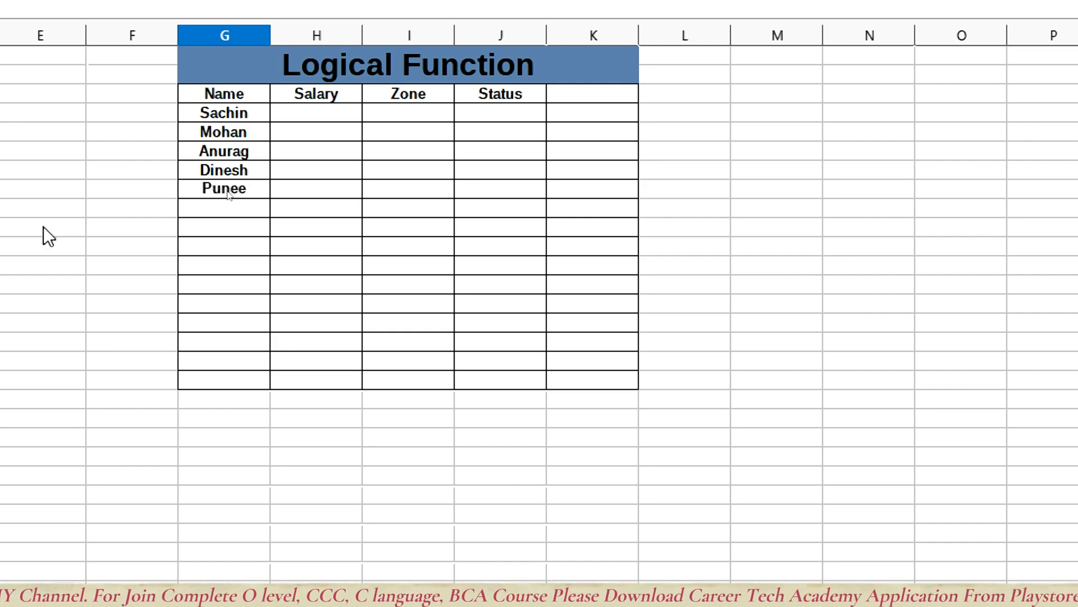
type("t")
key("Return")
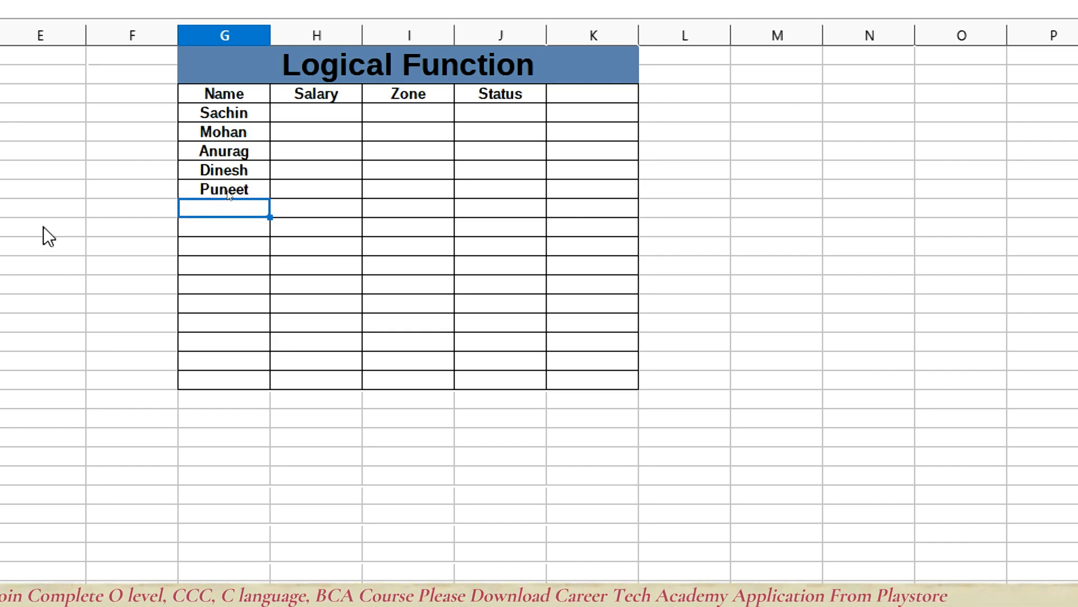
Step: Enter the sixth, seventh and eighth people's names in the Name column
type("Pank")
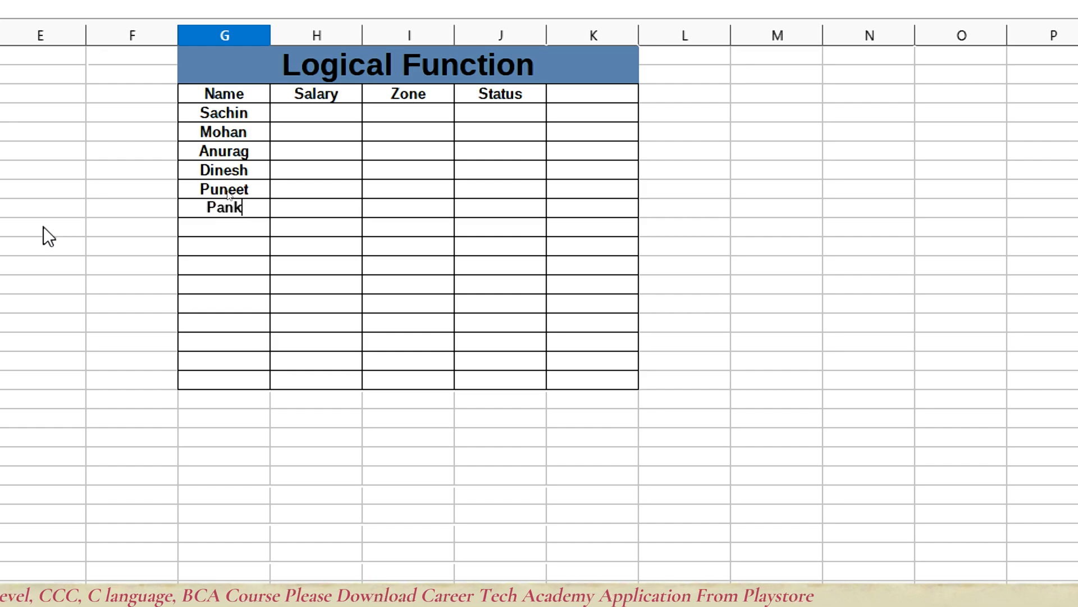
type("aj")
key("Return")
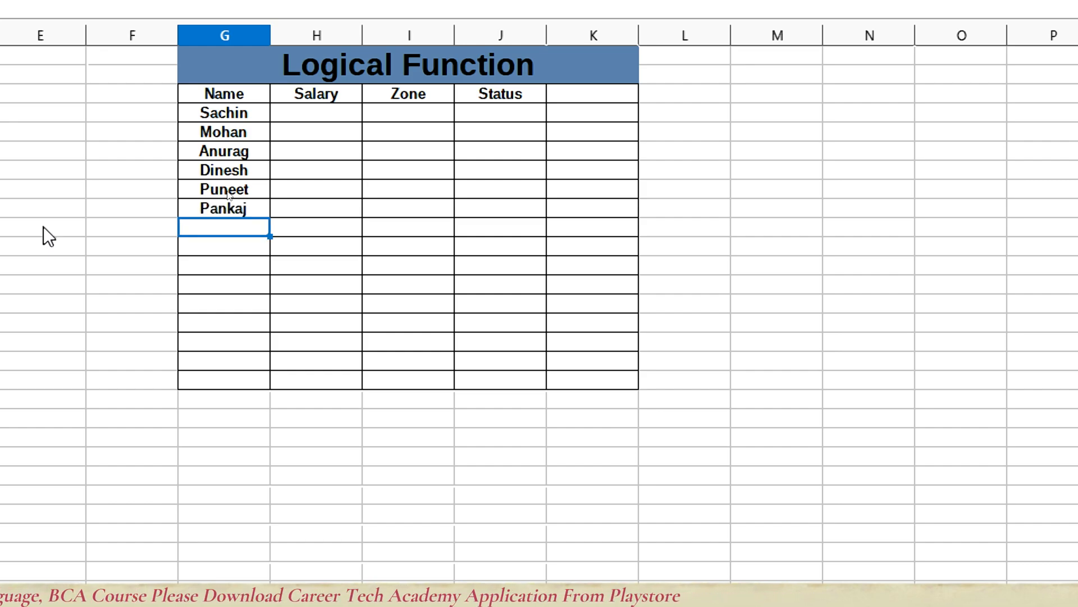
type("Pra")
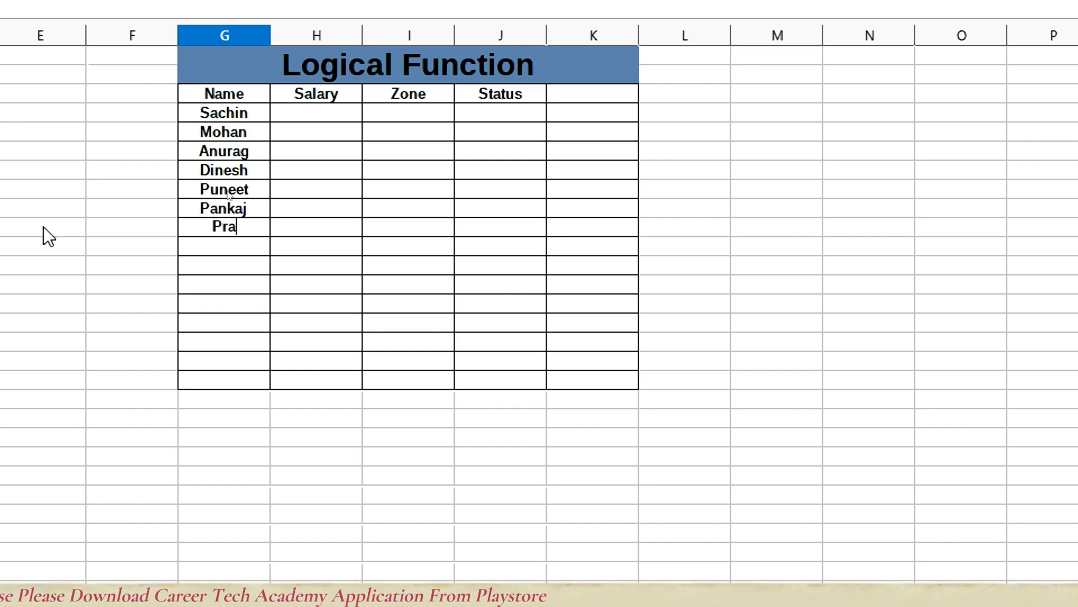
type("kash")
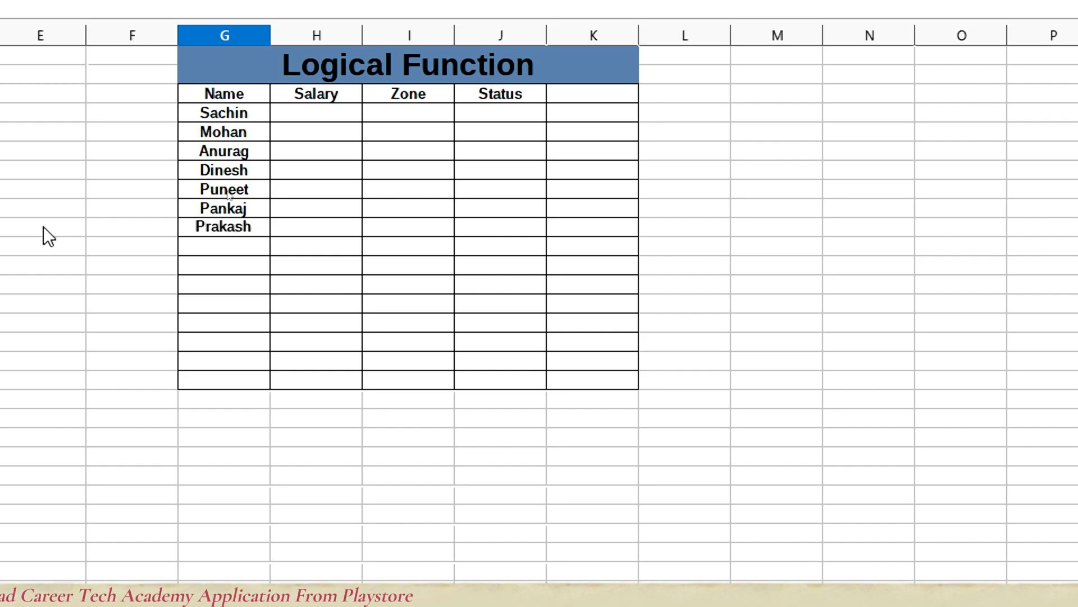
key("Return")
type("M")
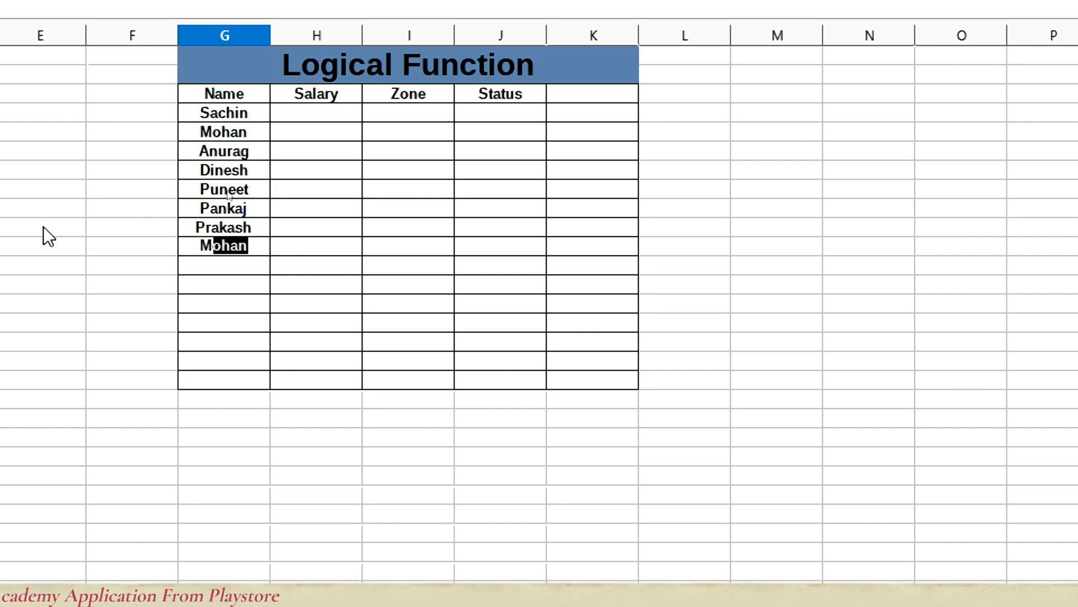
type("anoj")
key("Return")
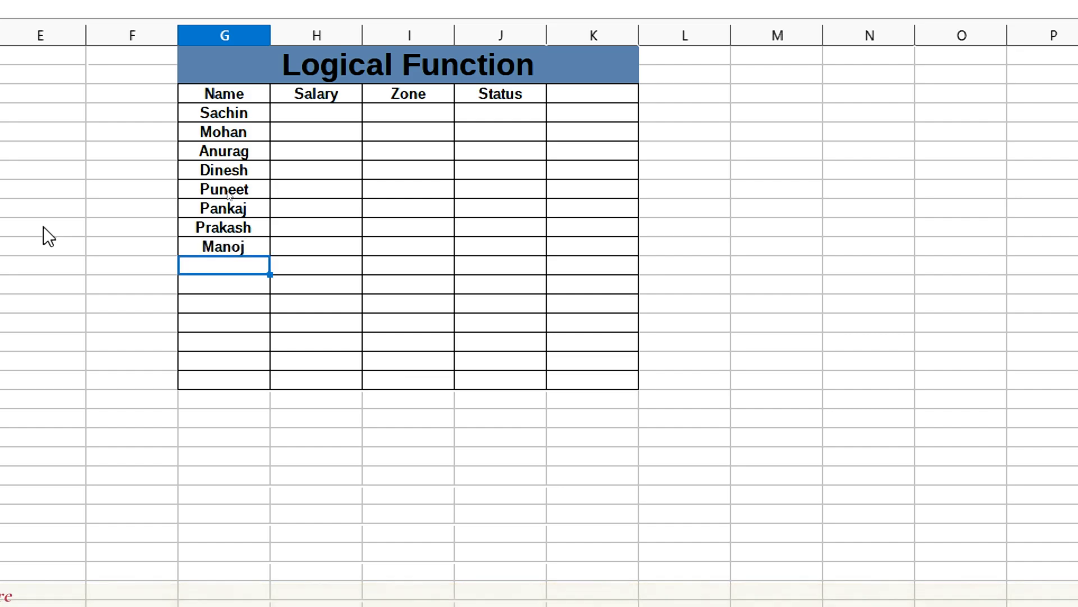
Step: Enter the ninth, tenth and eleventh people's names in the Name column
type("Nitin")
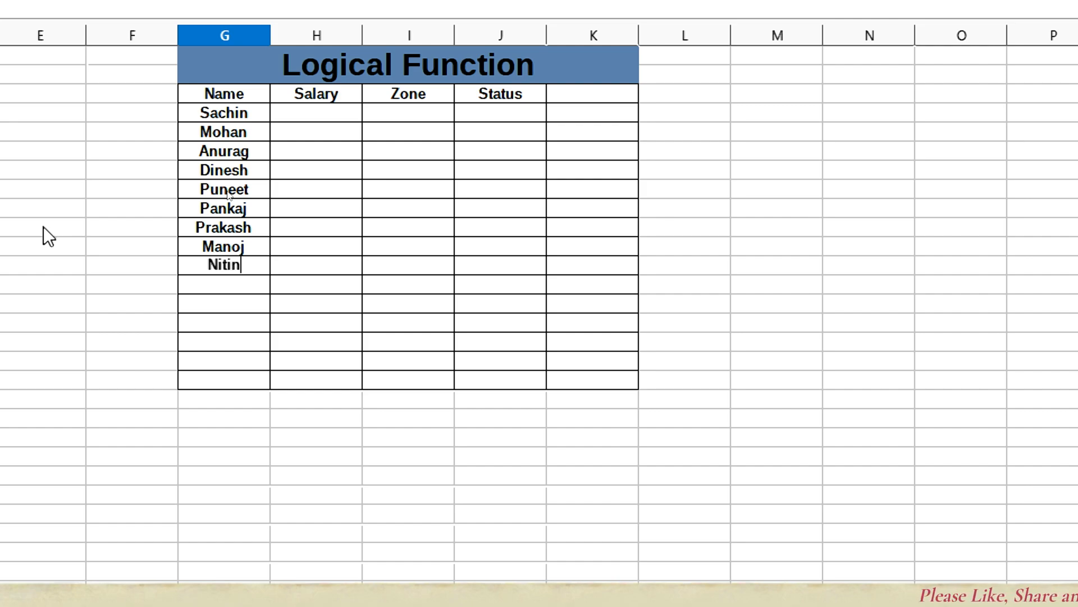
key("Return")
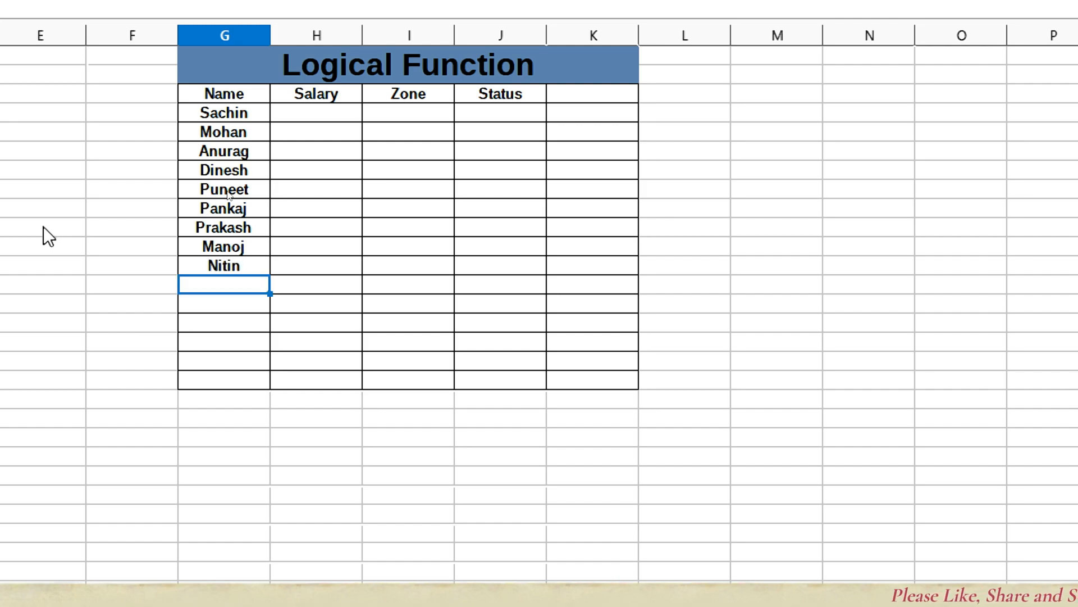
type("Prasha")
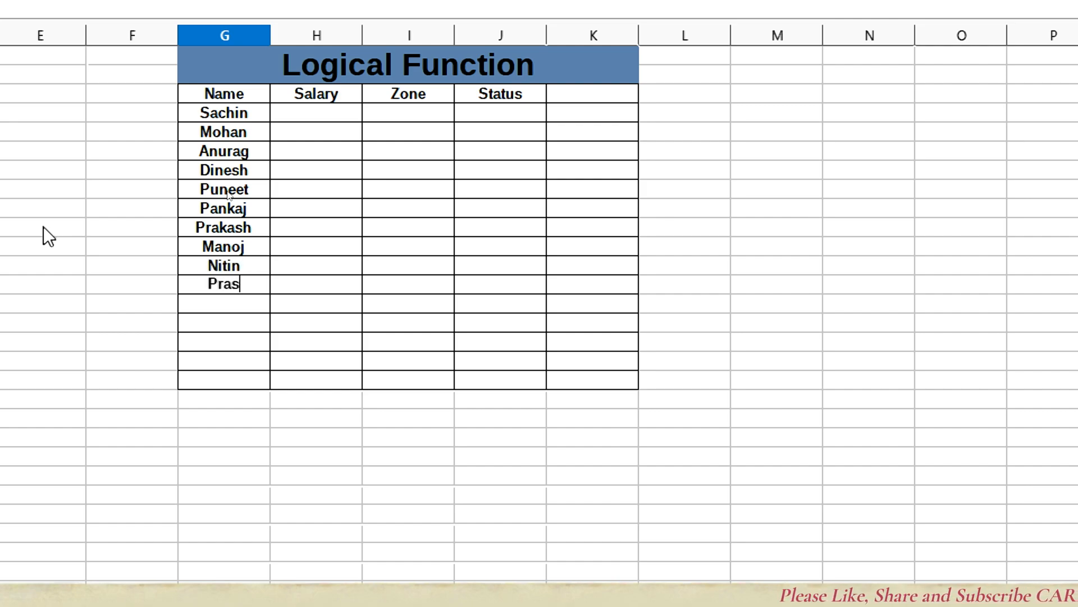
type("y")
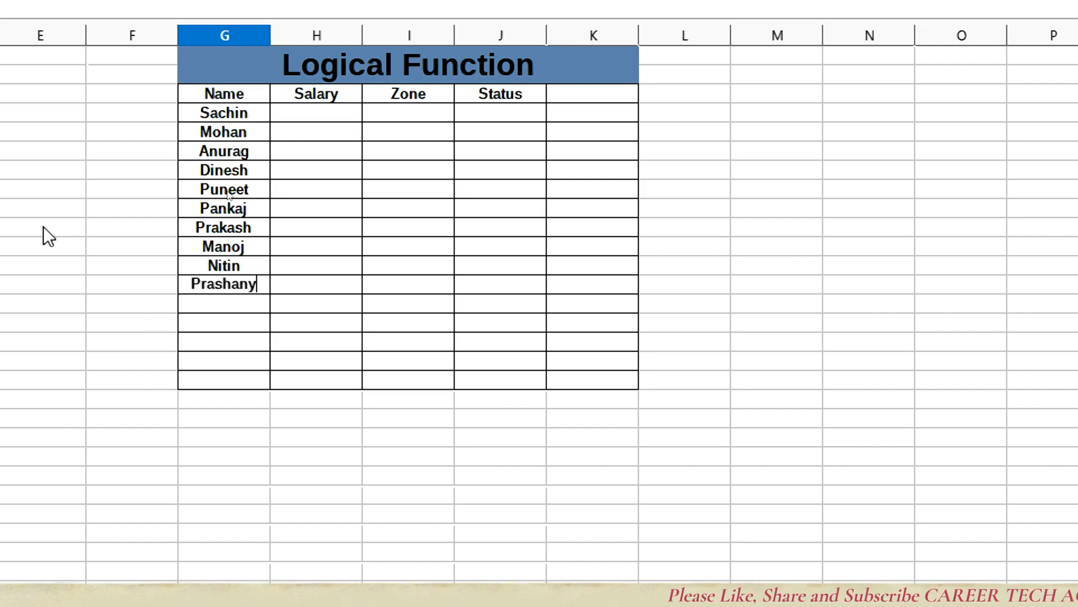
key("BackSpace")
type("t")
key("Return")
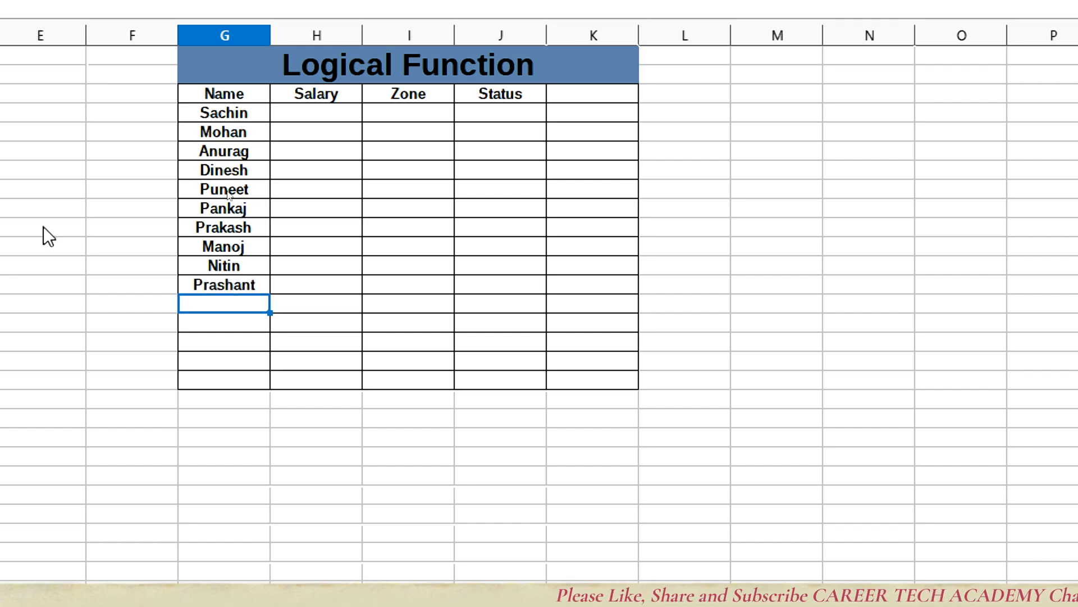
type("Akash")
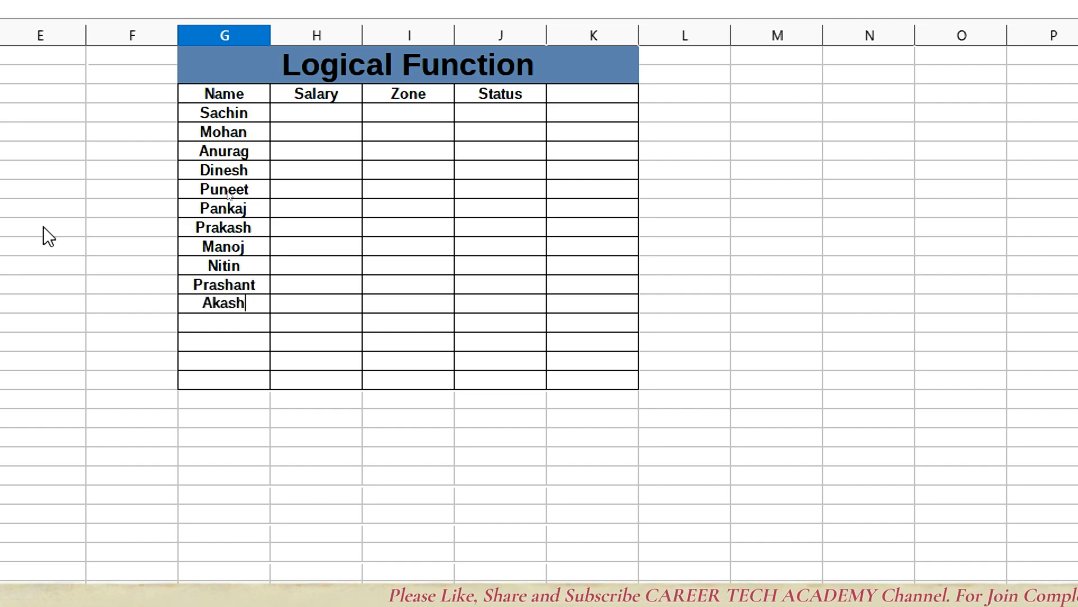
key("Return")
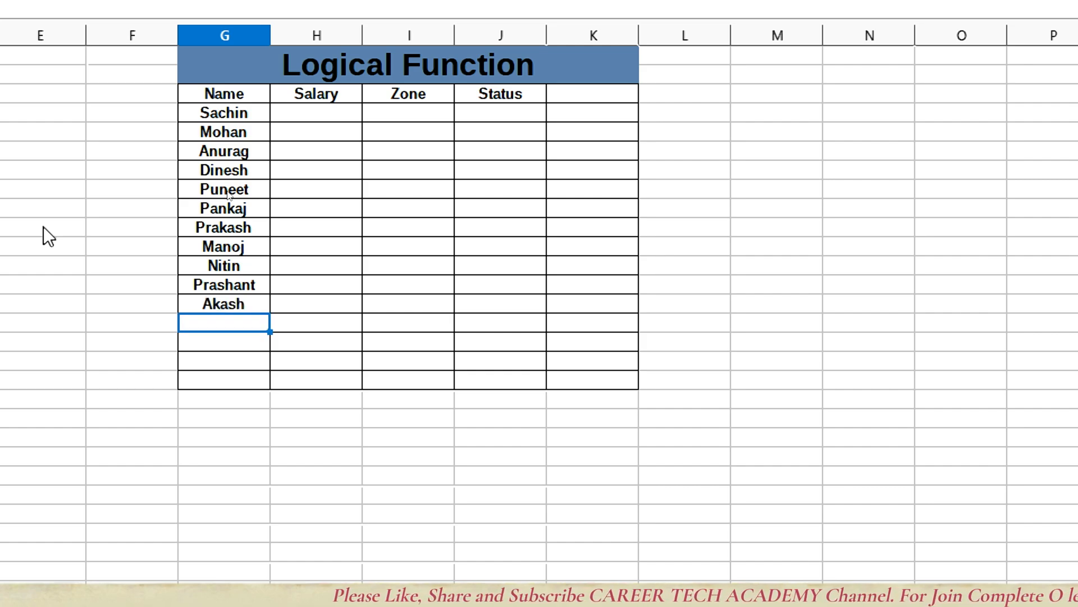
Step: Enter the twelfth, thirteenth and fourteenth people's names in the Name column
type("Arvin")
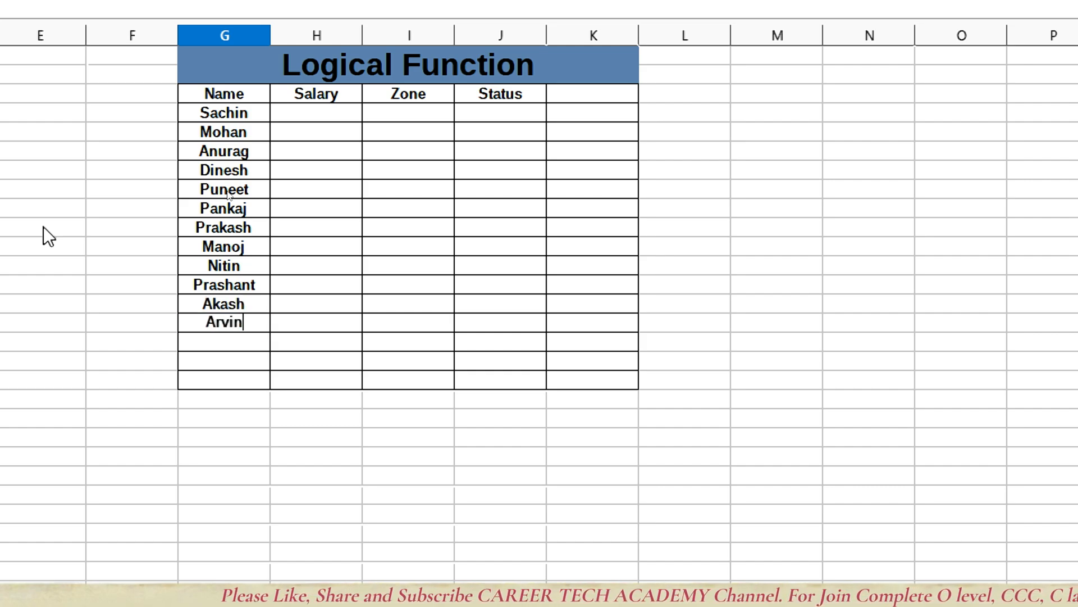
type("d")
key("Return")
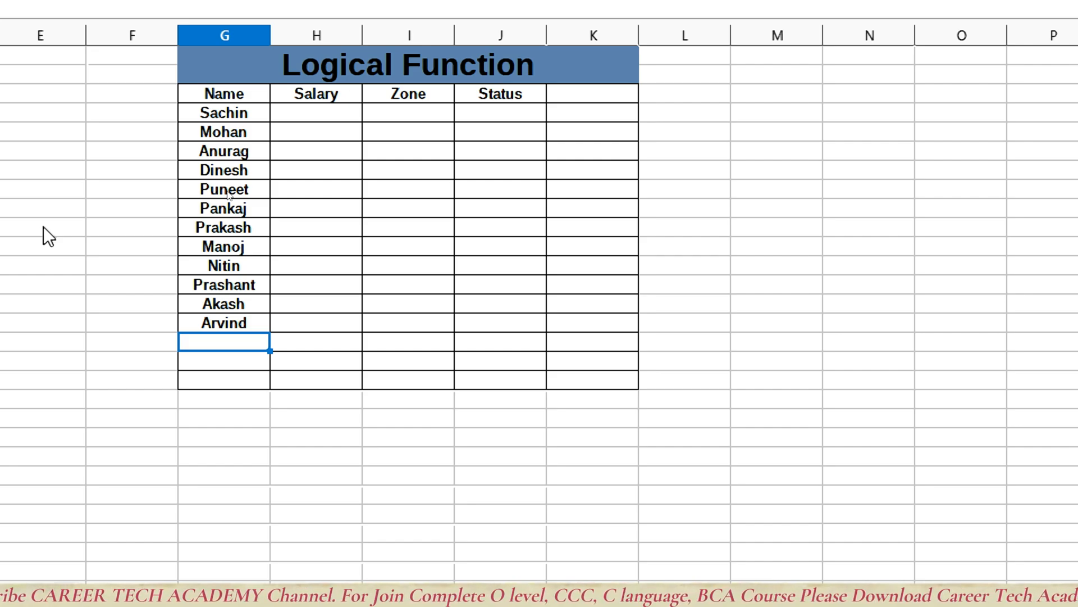
type("poonam")
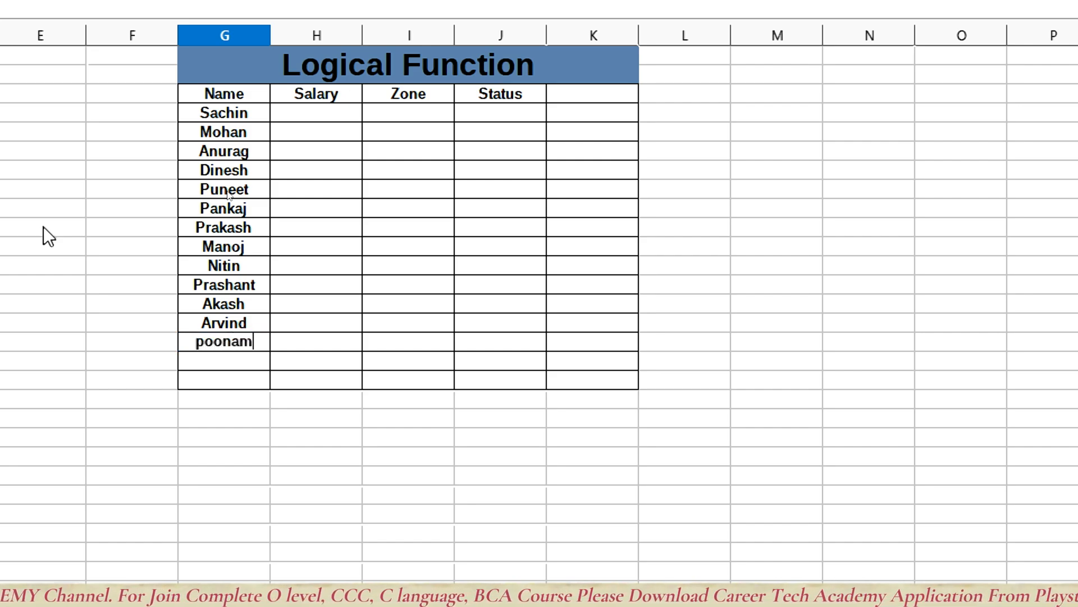
key("Return")
type("Mah")
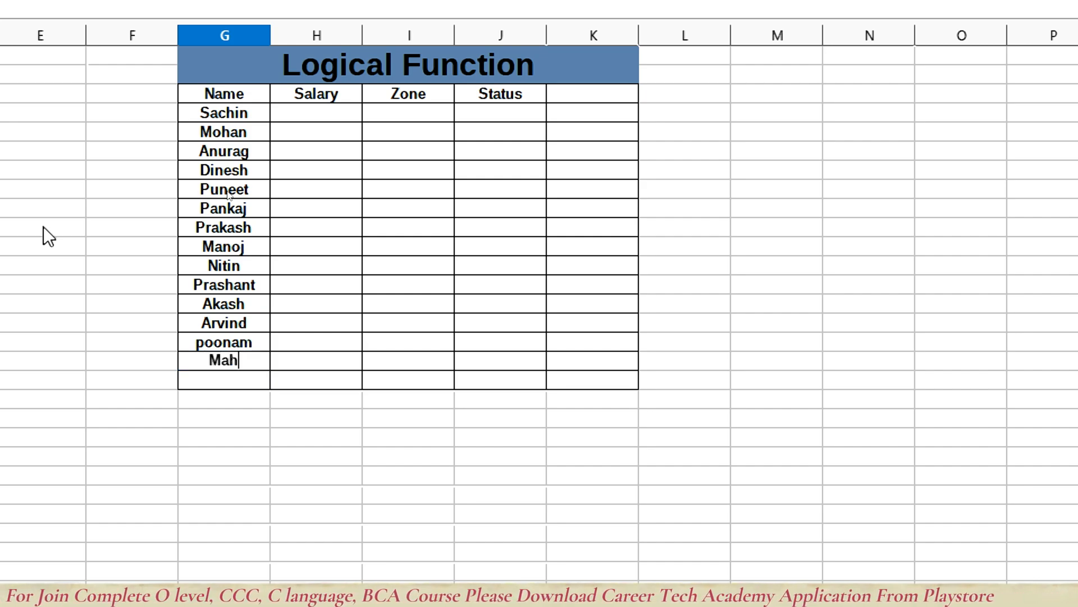
type("i")
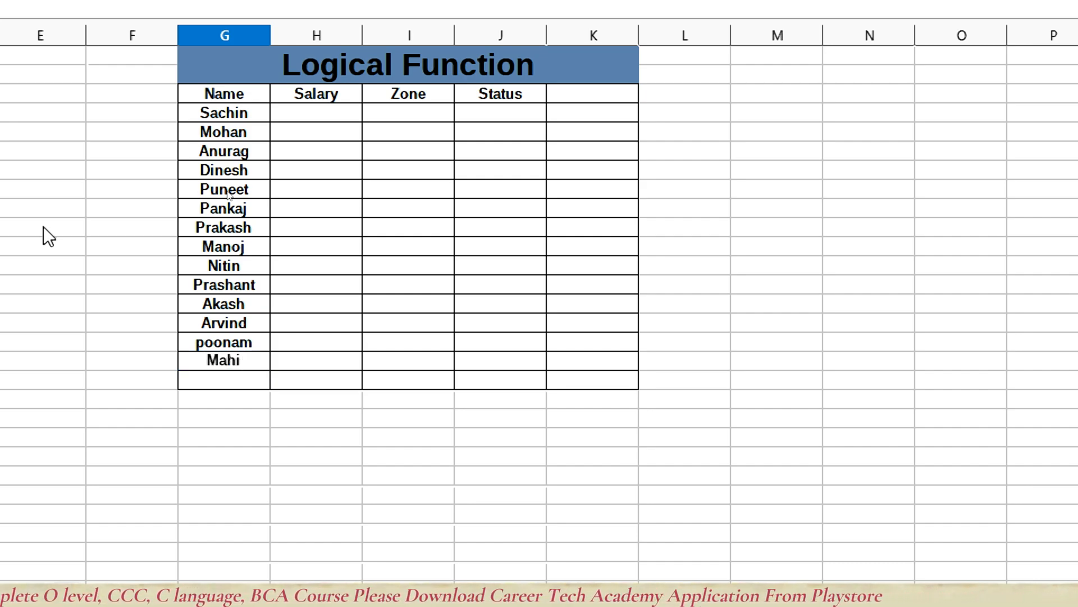
key("Return")
Step: Retype the thirteenth person's name in the Name column with a capital first letter
key("Up")
key("Up")
key("F2")
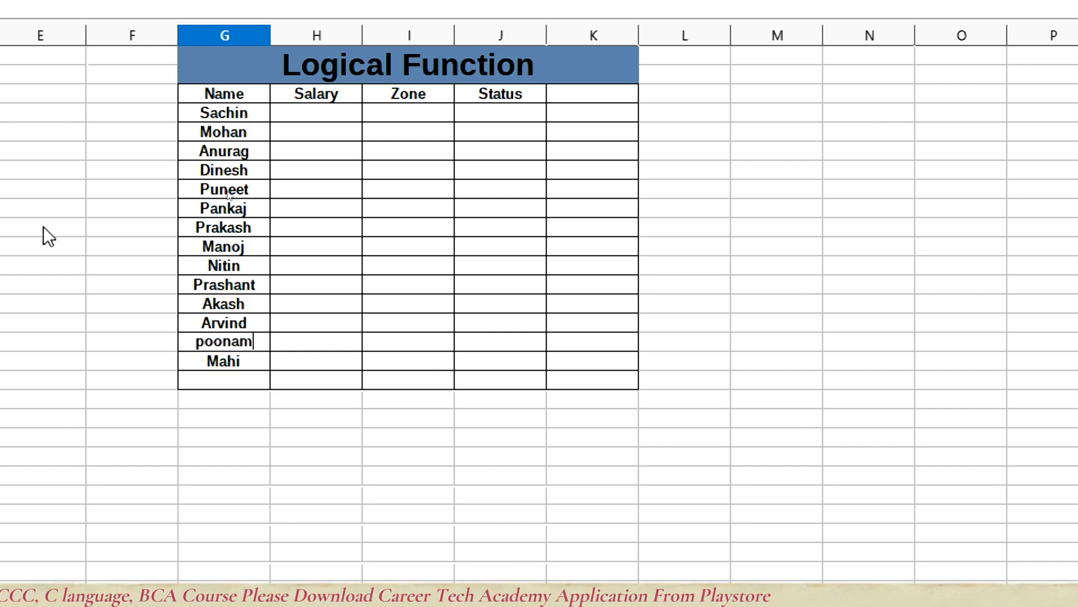
key("BackSpace")
key("BackSpace")
key("BackSpace")
key("BackSpace")
key("BackSpace")
key("BackSpace")
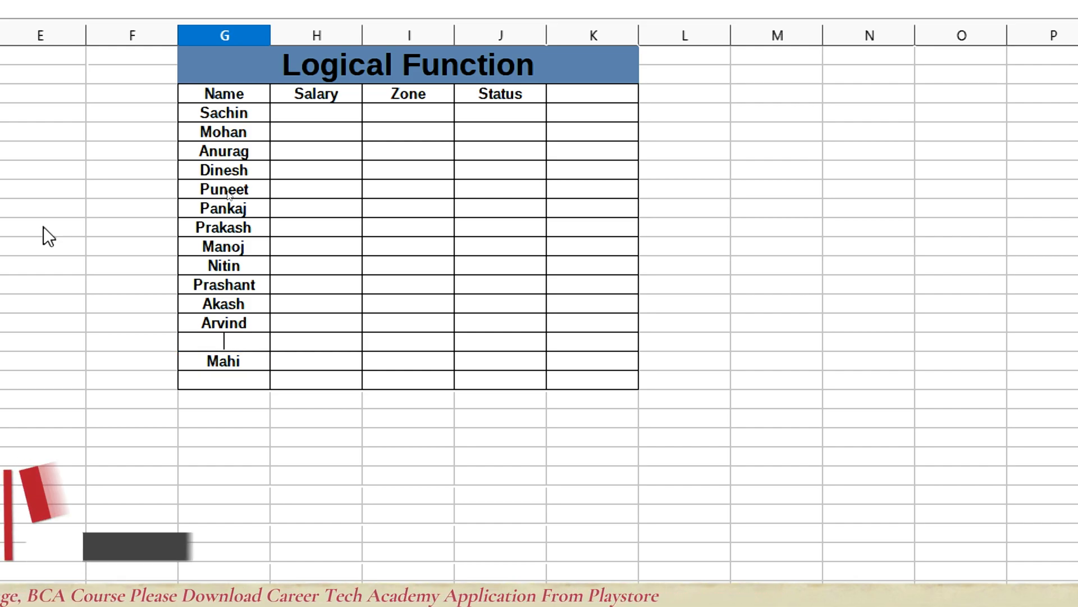
type("Poonam")
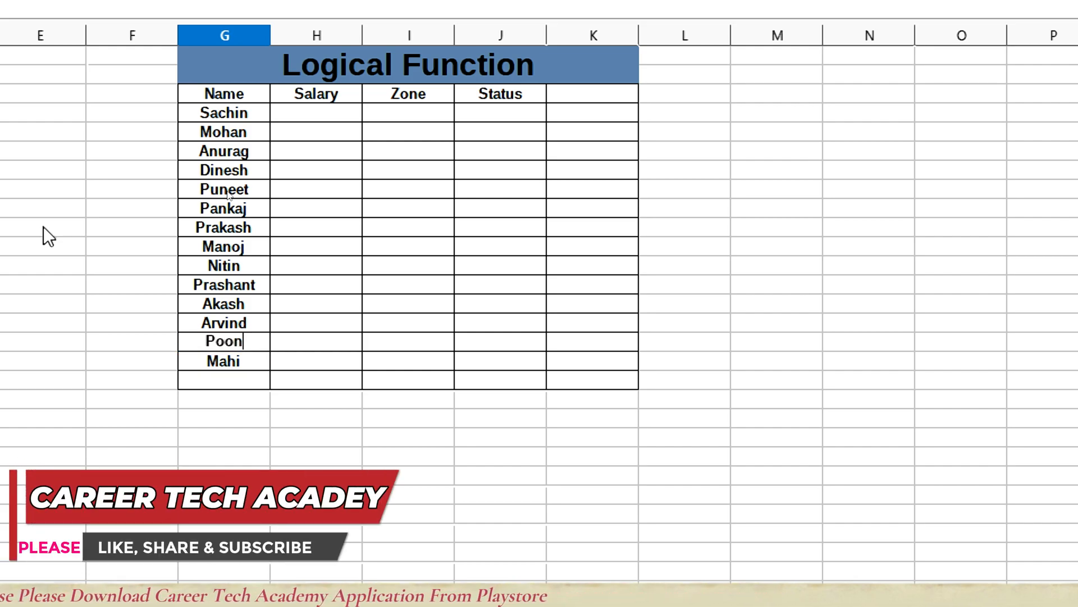
key("Return")
key("Return")
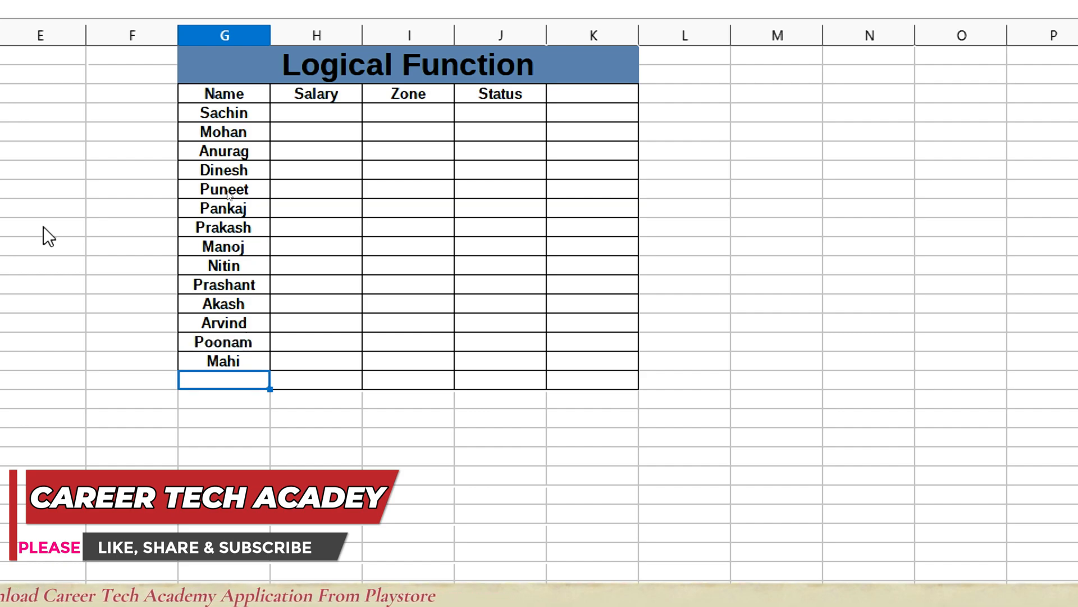
Step: Enter the fifteenth person's name in the last bordered row of the Name column
type("Ra")
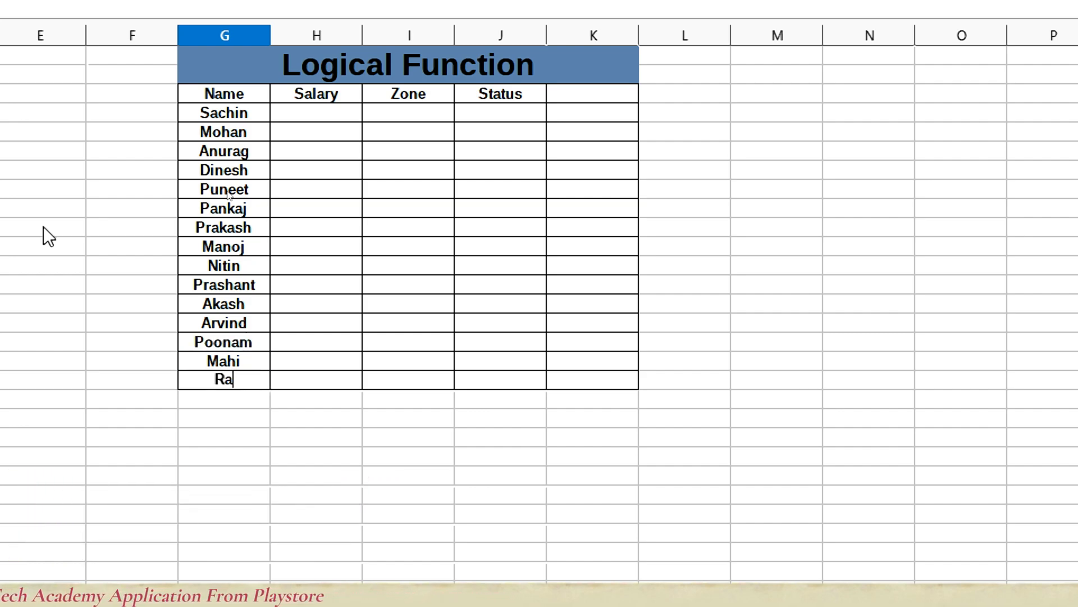
type("kesj")
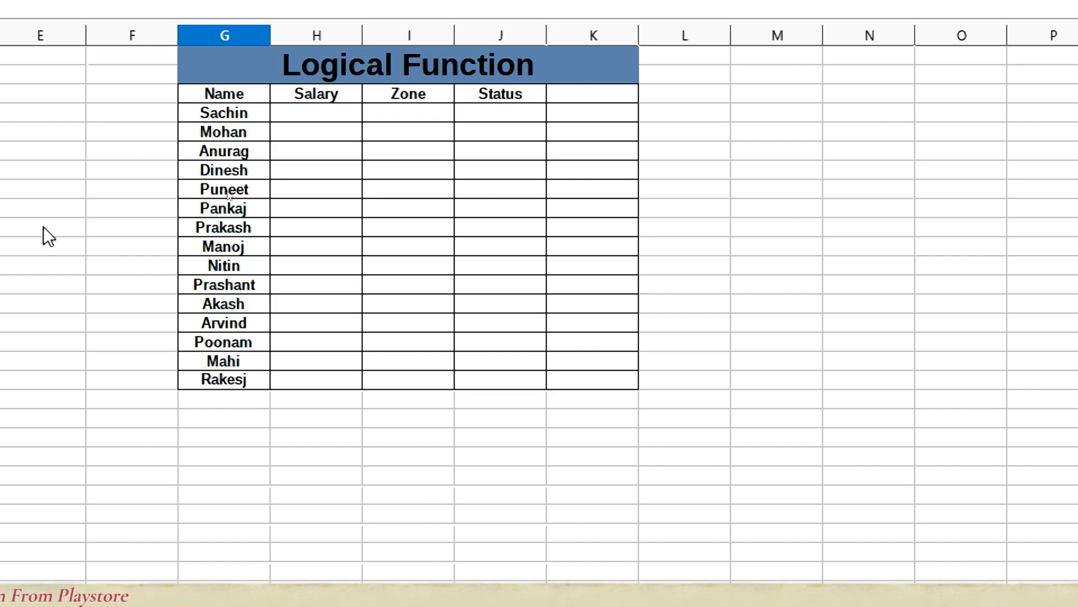
key("BackSpace")
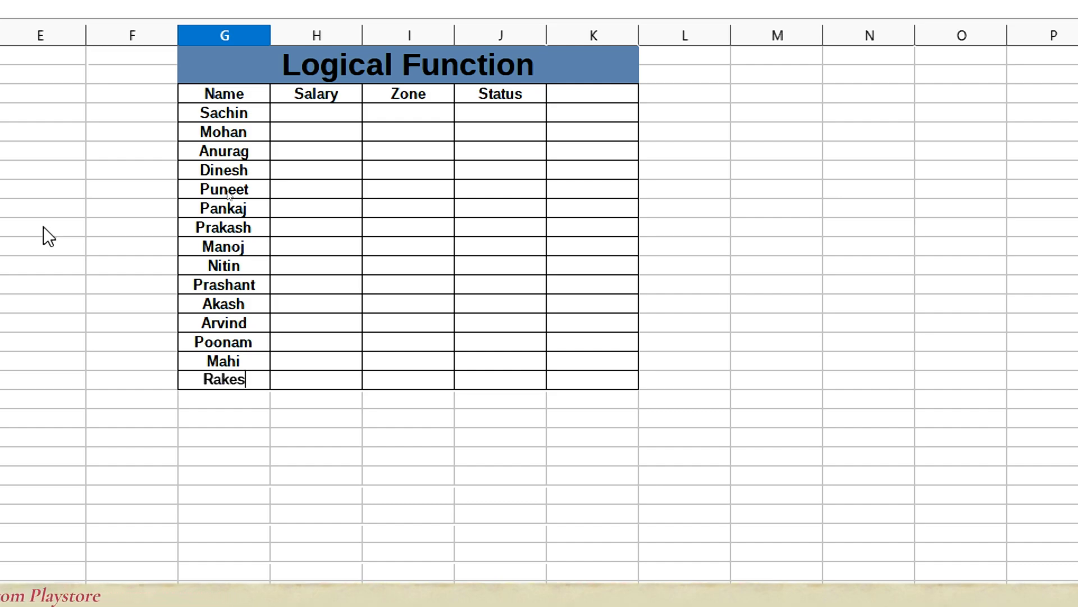
type("h")
key("Tab")
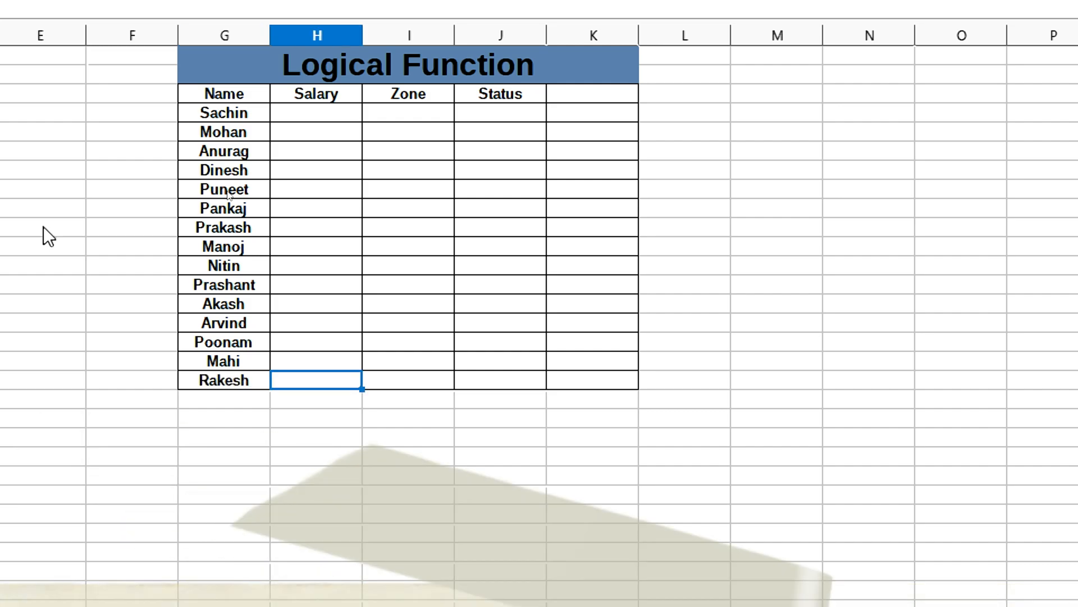
Step: Enter the salaries 25000, 35000 and 15000 in the first three rows of the Salary column
key("Up")
key("Up")
key("Up")
key("Up")
key("Up")
key("Up")
key("Up")
key("Up")
key("Up")
key("Up")
key("Up")
key("Up")
key("Up")
key("Up")
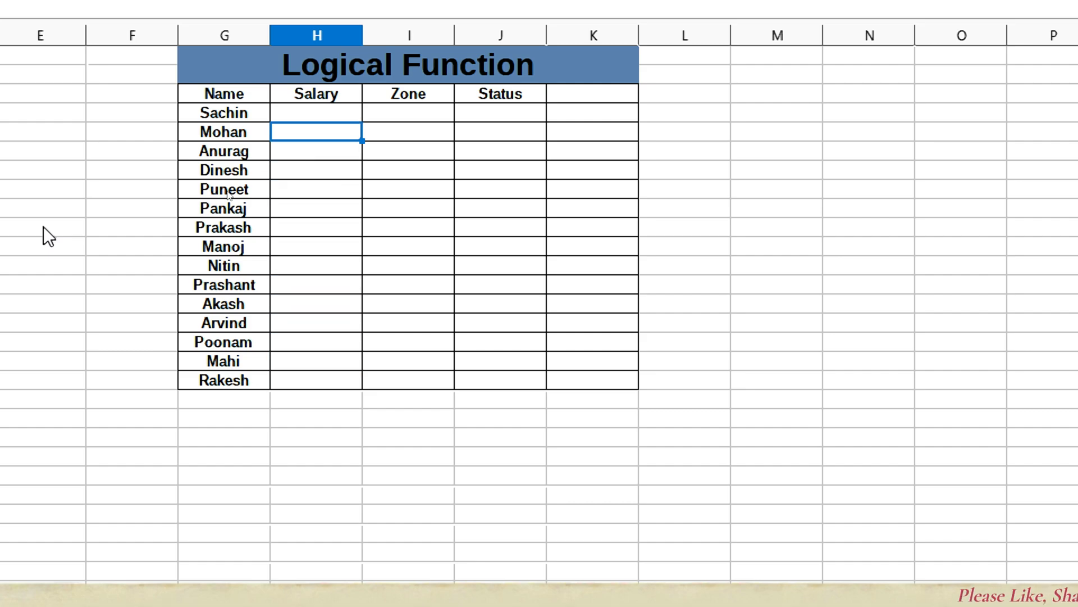
type("25000")
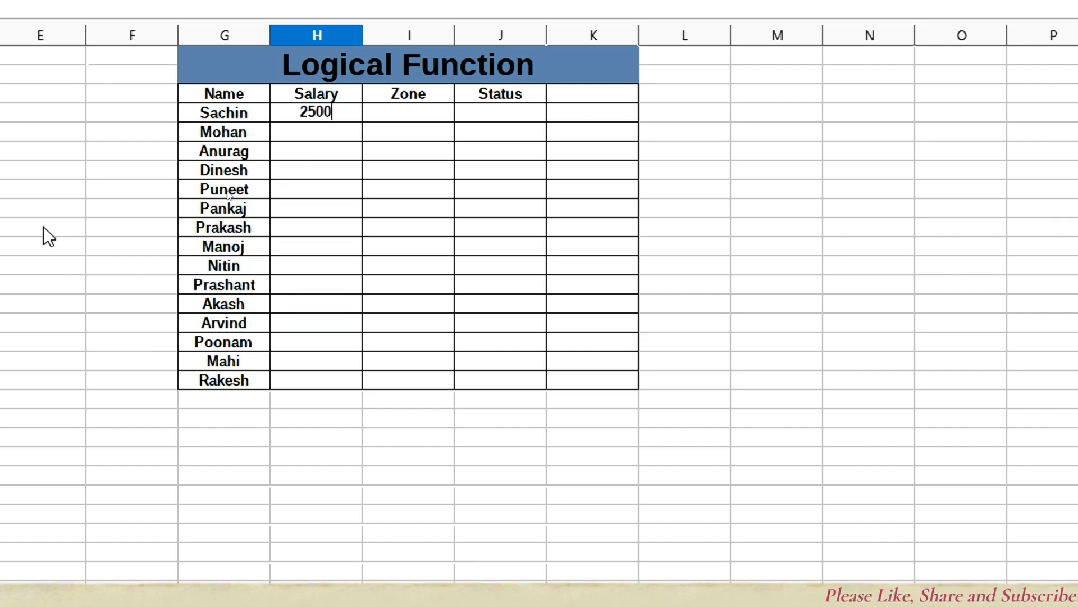
key("Return")
type("35000")
key("Return")
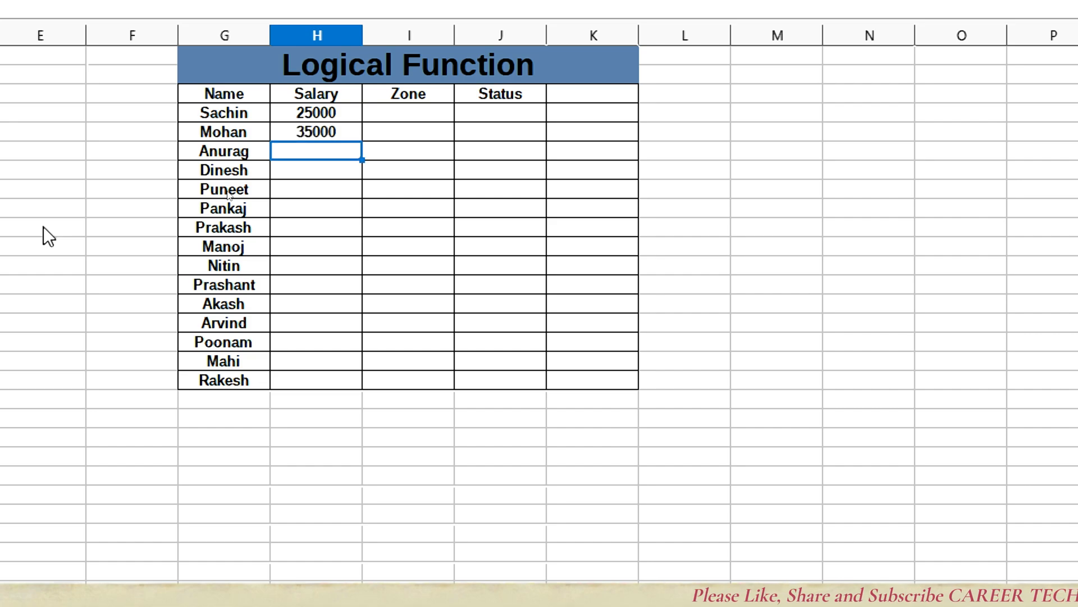
type("15000")
key("Return")
Step: Enter 65000, 85000, 75000 and 85000 in the fourth to seventh rows of the Salary column
type("65")
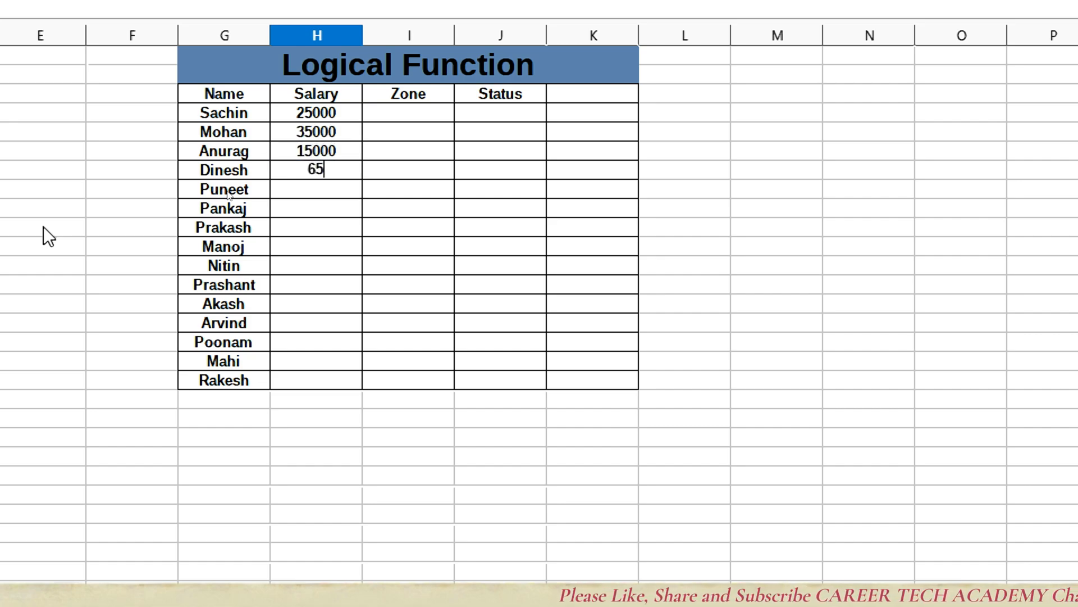
type("0000")
key("Return")
type("85000")
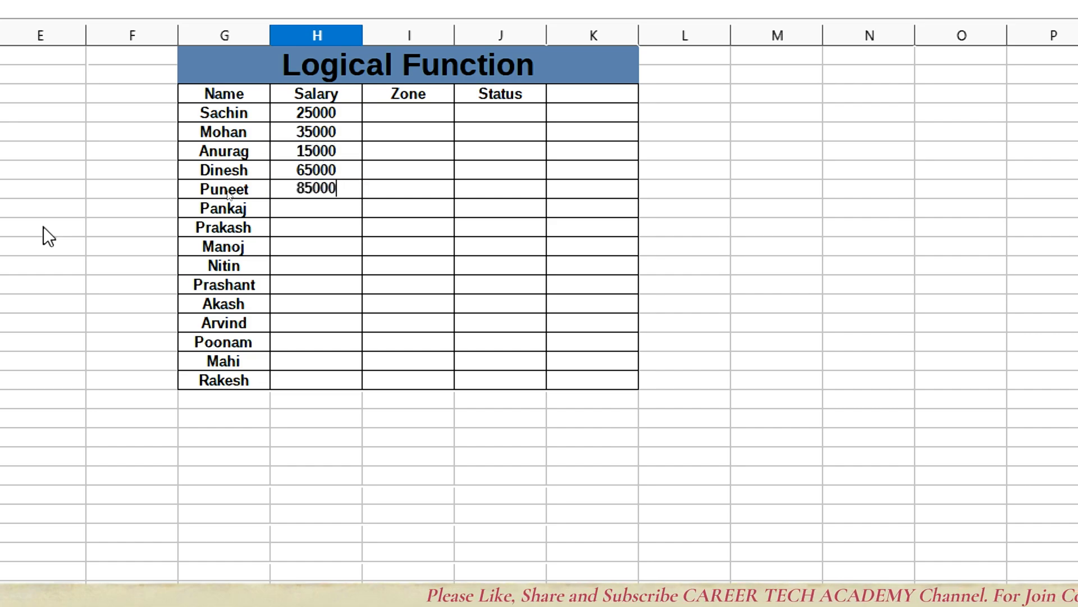
key("Return")
type("75000")
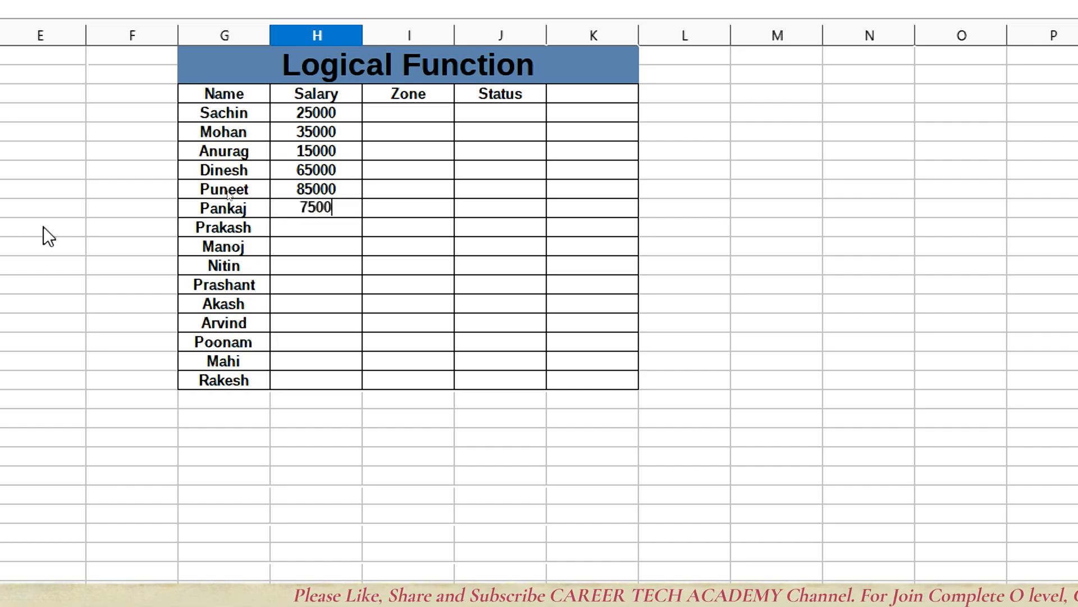
key("Return")
type("85000")
key("Return")
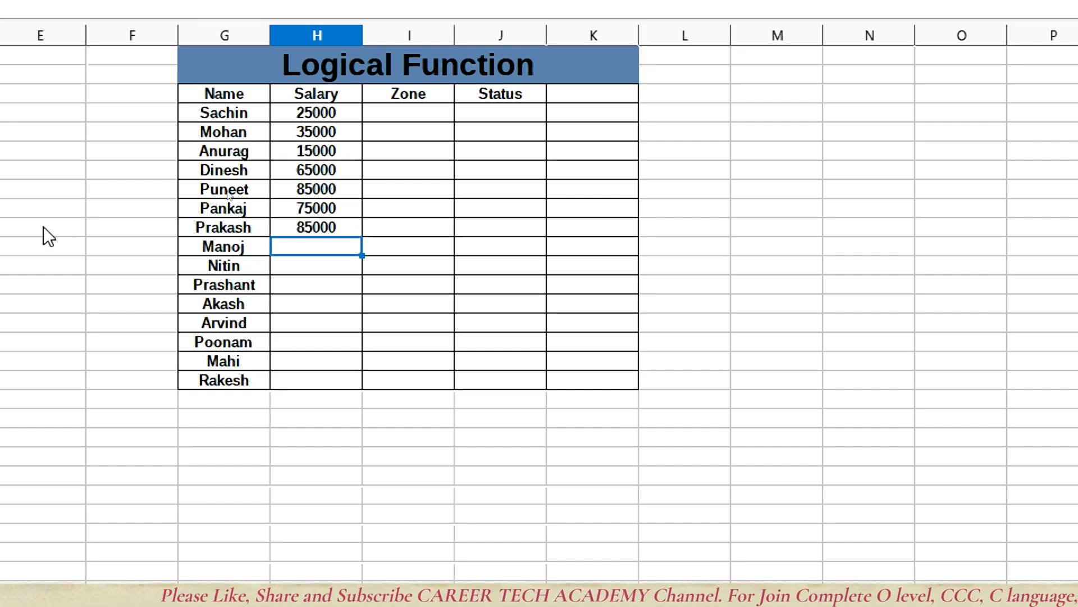
Step: Enter 98000, 25000, 35000 and 78000 in the eighth to eleventh rows of the Salary column
type("98000")
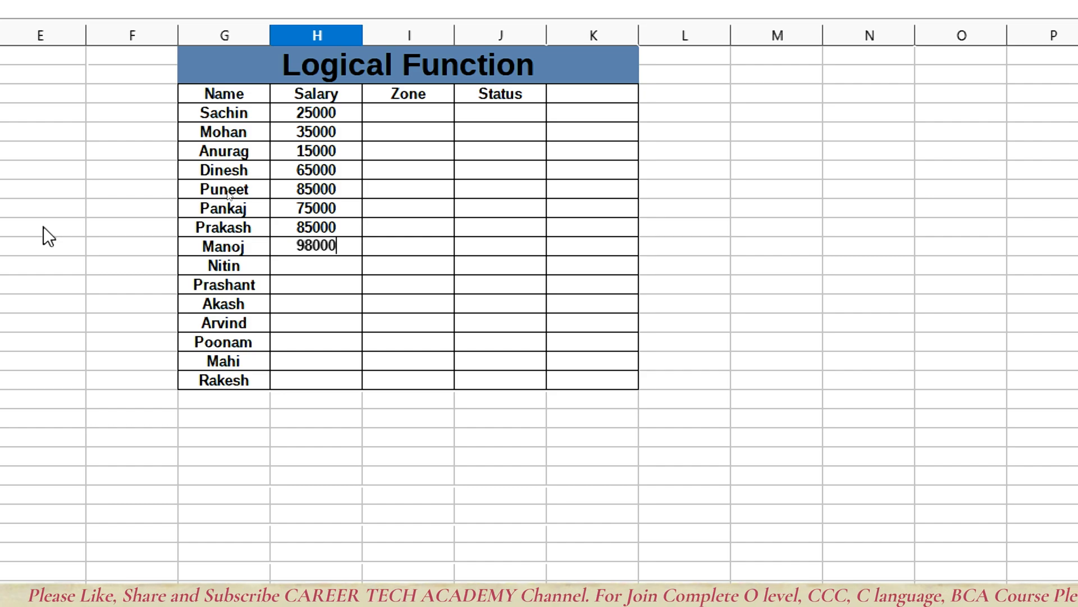
key("Return")
type("25000")
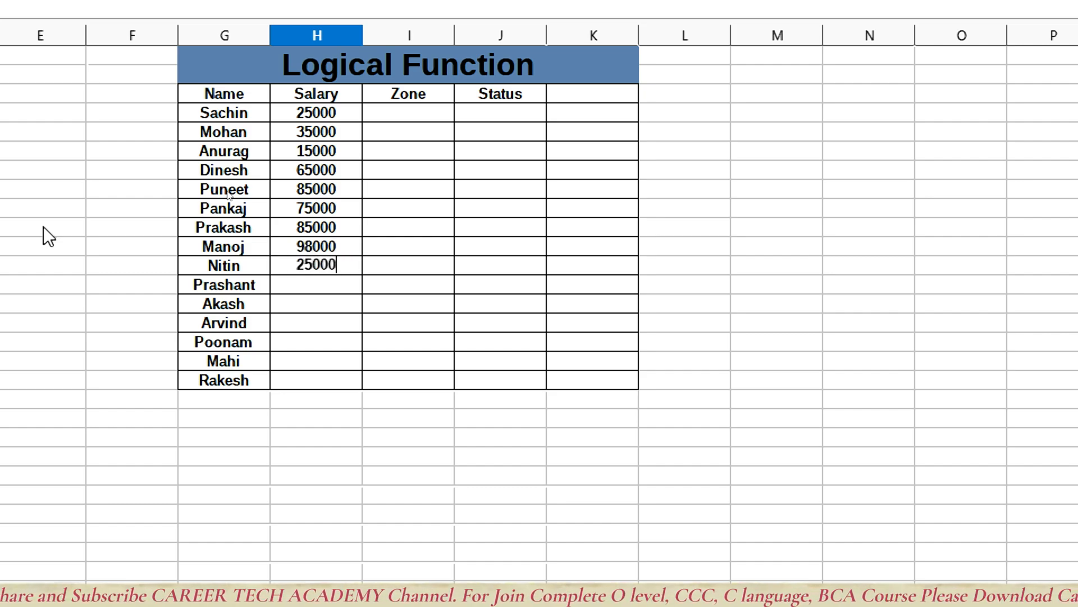
key("Return")
type("35000")
key("Return")
type("78000")
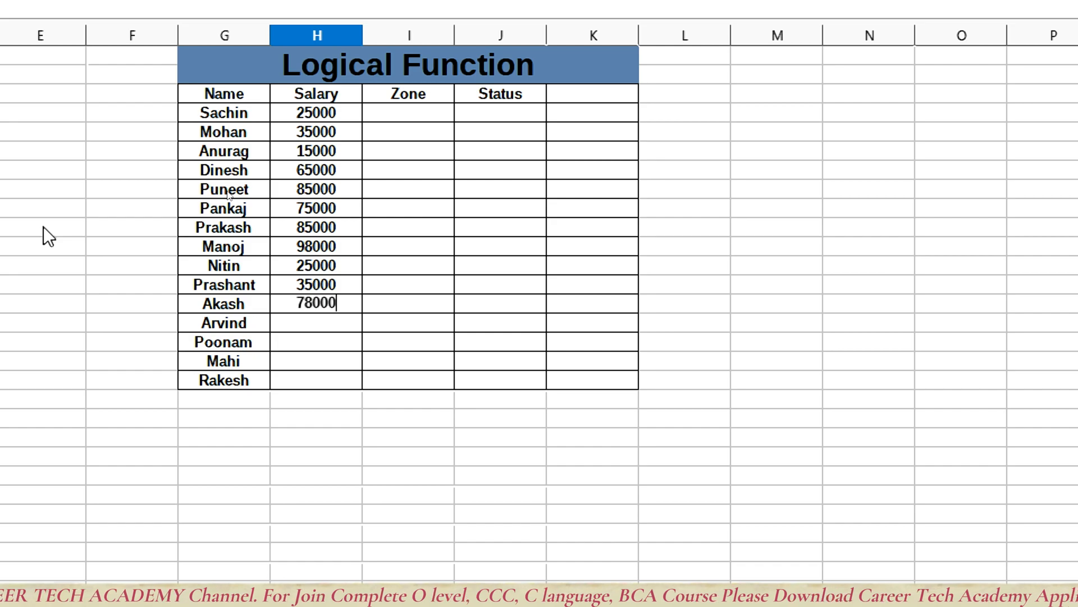
key("Return")
Step: Fill the last four rows of the Salary column with 65000, 47100, 25480 and 32154
type("65000")
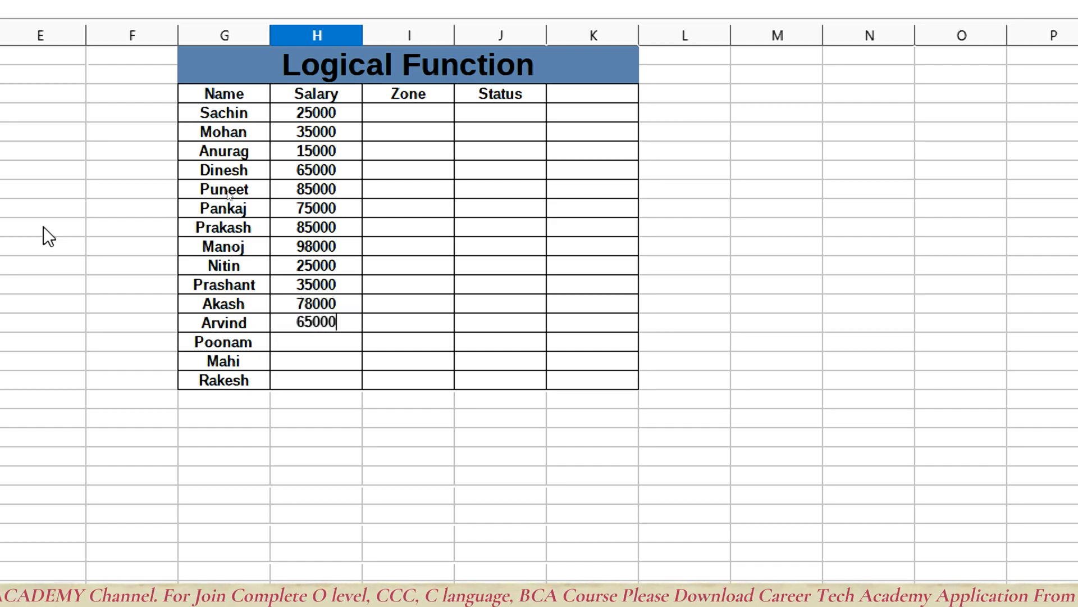
key("Return")
type("47100")
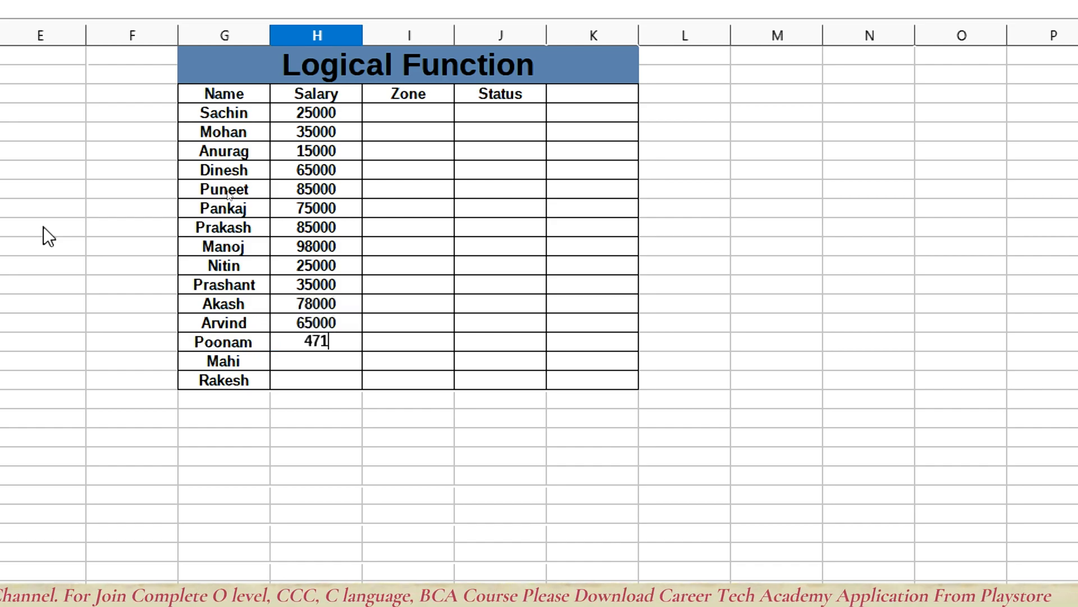
key("Return")
type("25480")
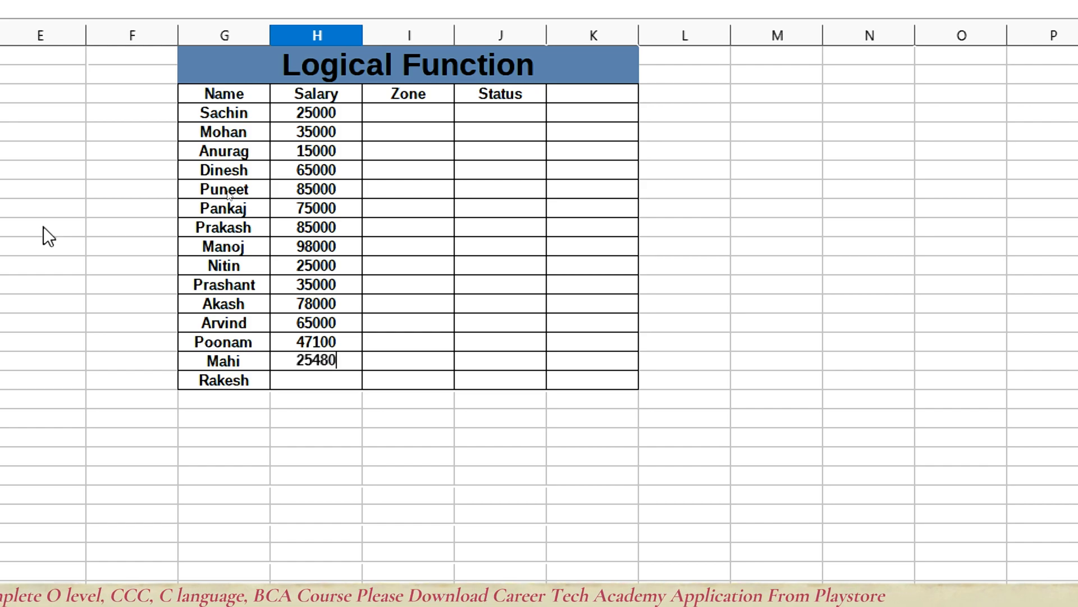
key("Return")
type("321540")
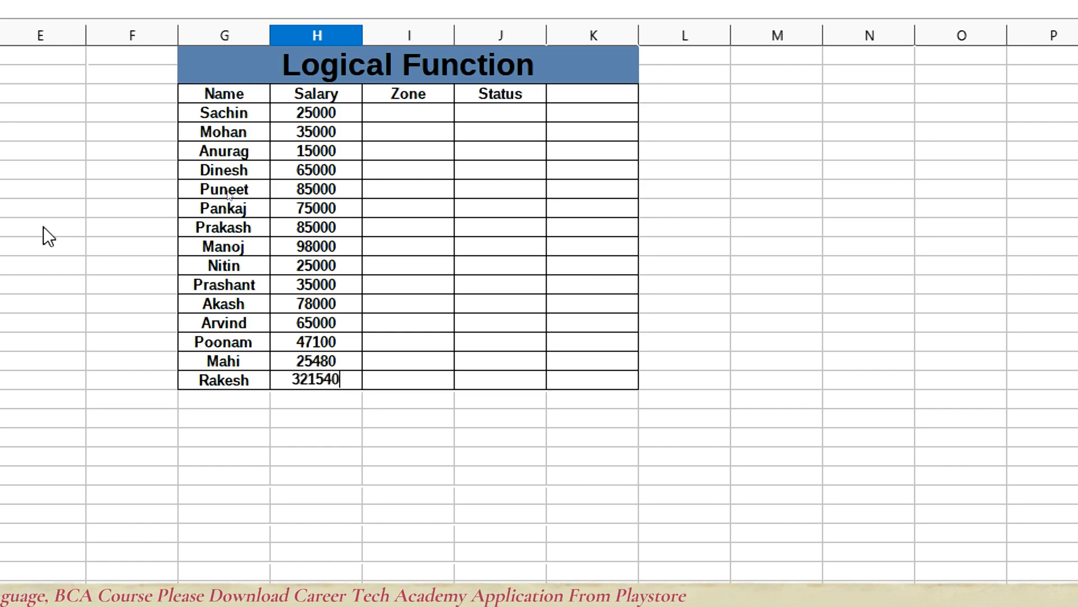
key("BackSpace")
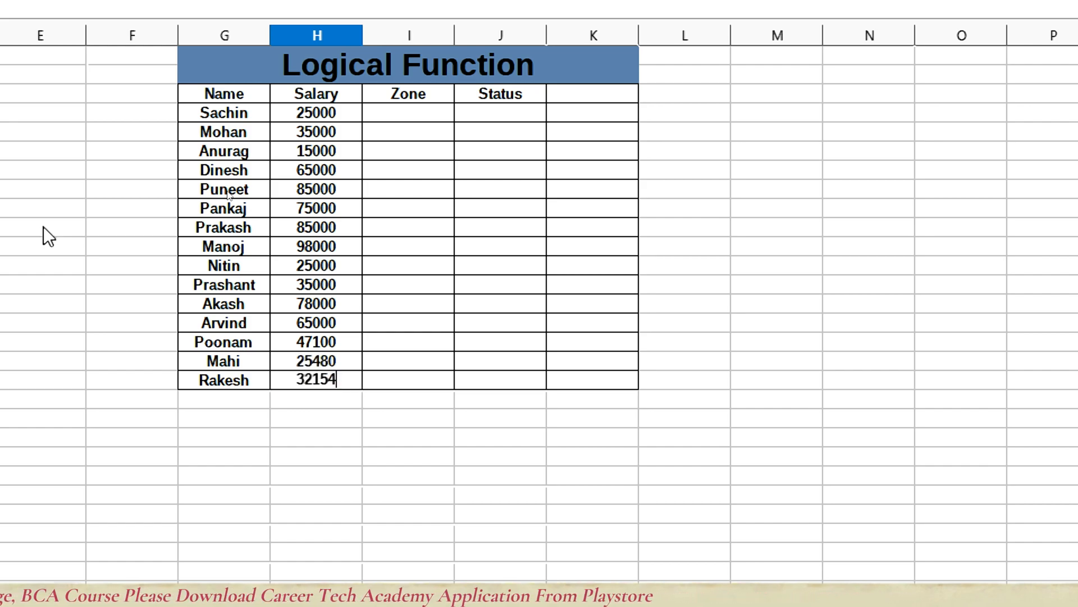
key("Return")
key("Up")
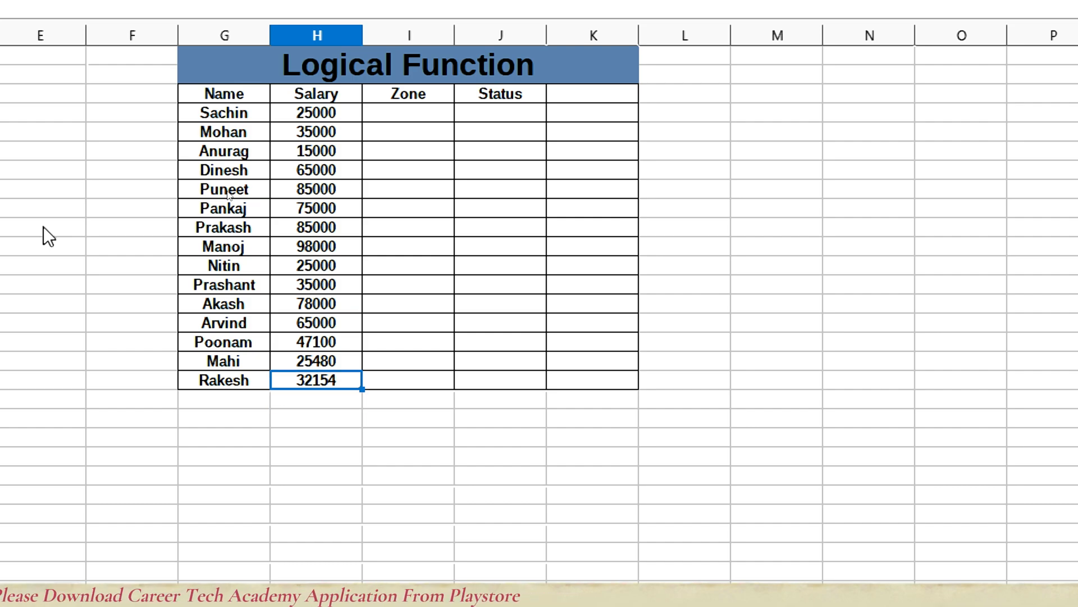
Step: Enter North as the zone in the first four rows of the Zone column
key("ctrl+Up")
key("Right")
key("Down")
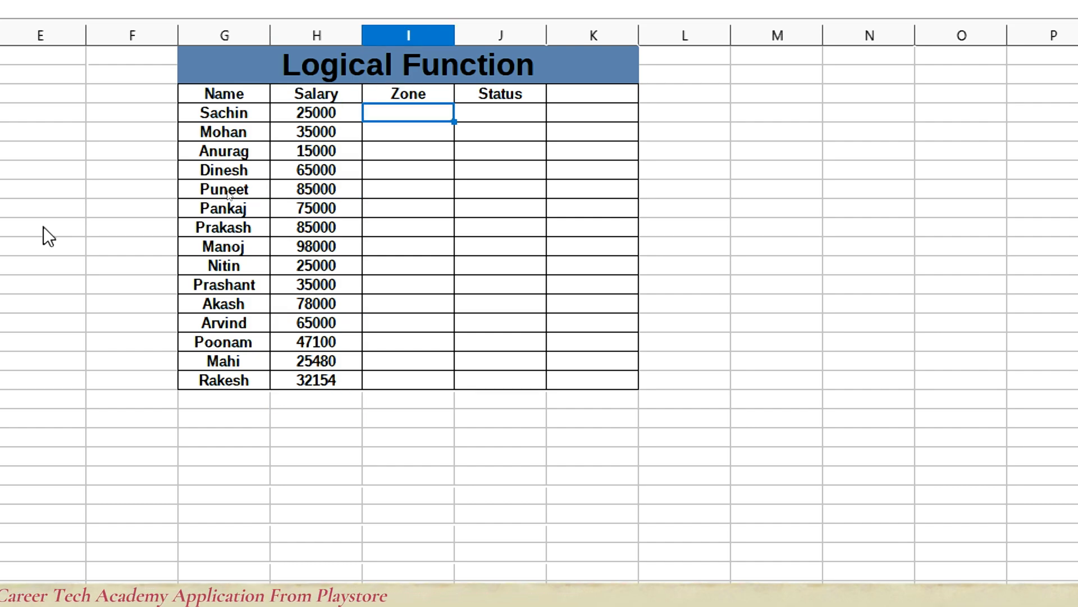
type("North")
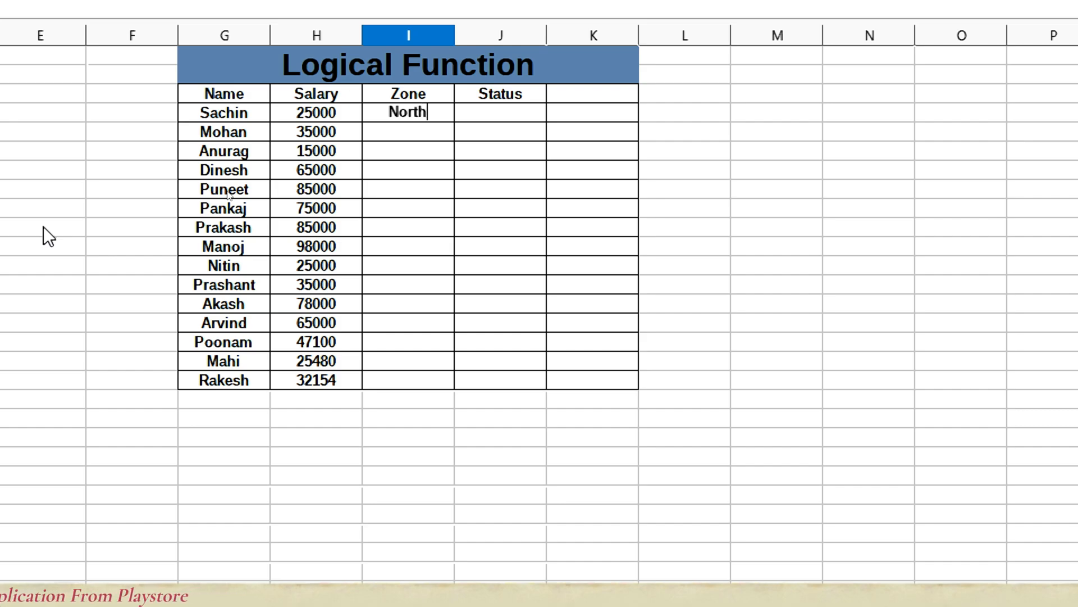
key("Return")
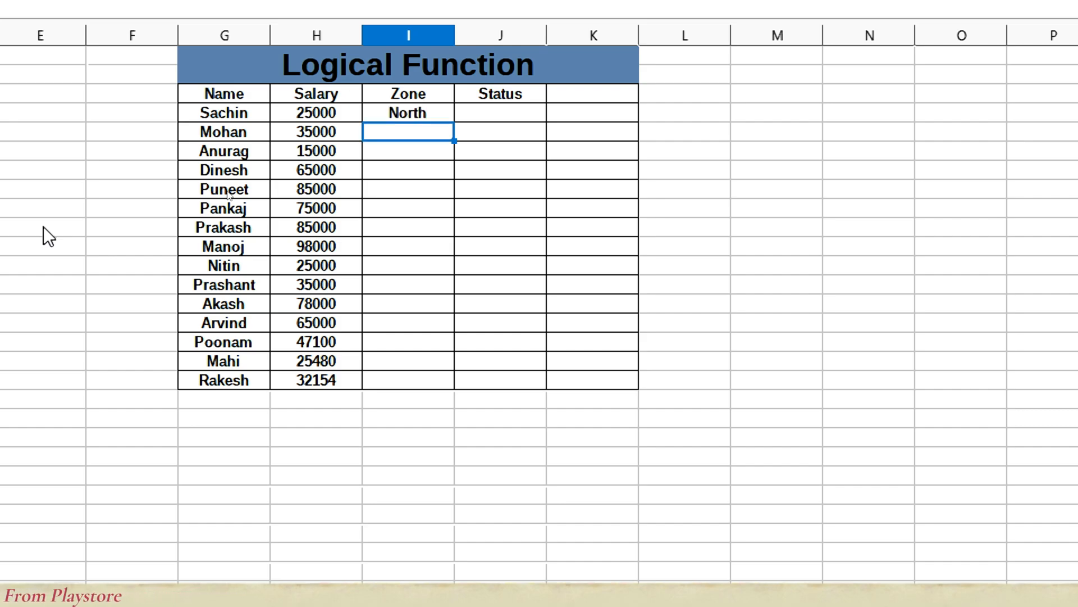
type("N")
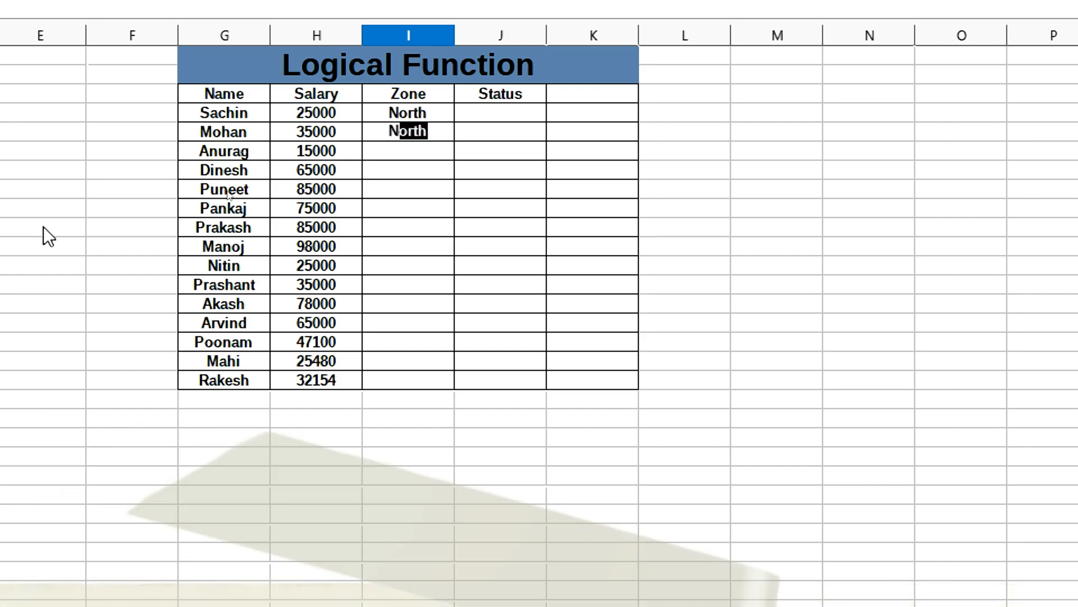
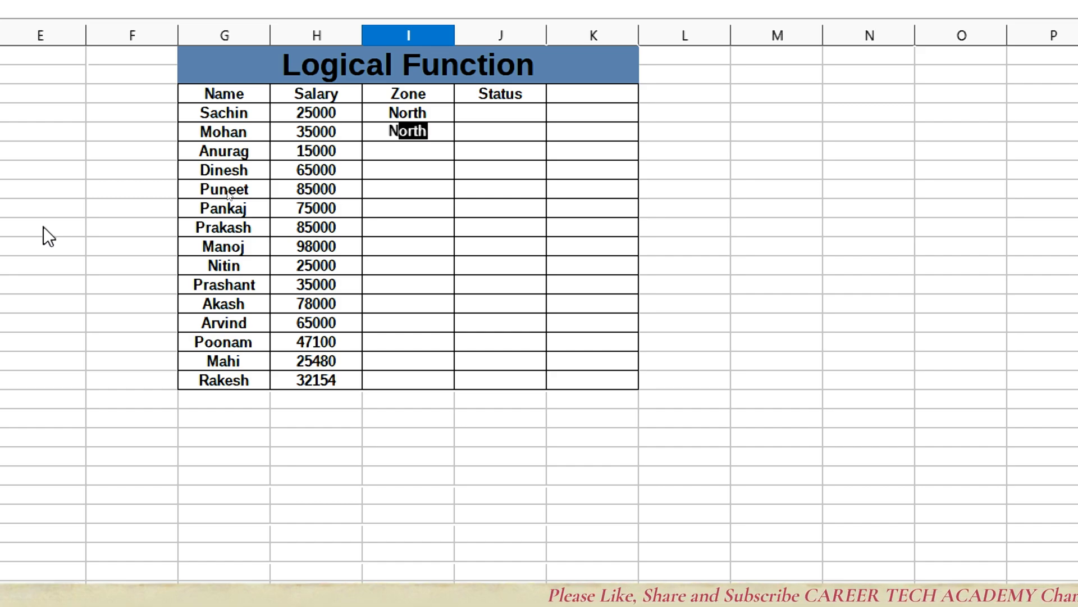
key("Return")
type("North")
key("Return")
type("North")
key("Return")
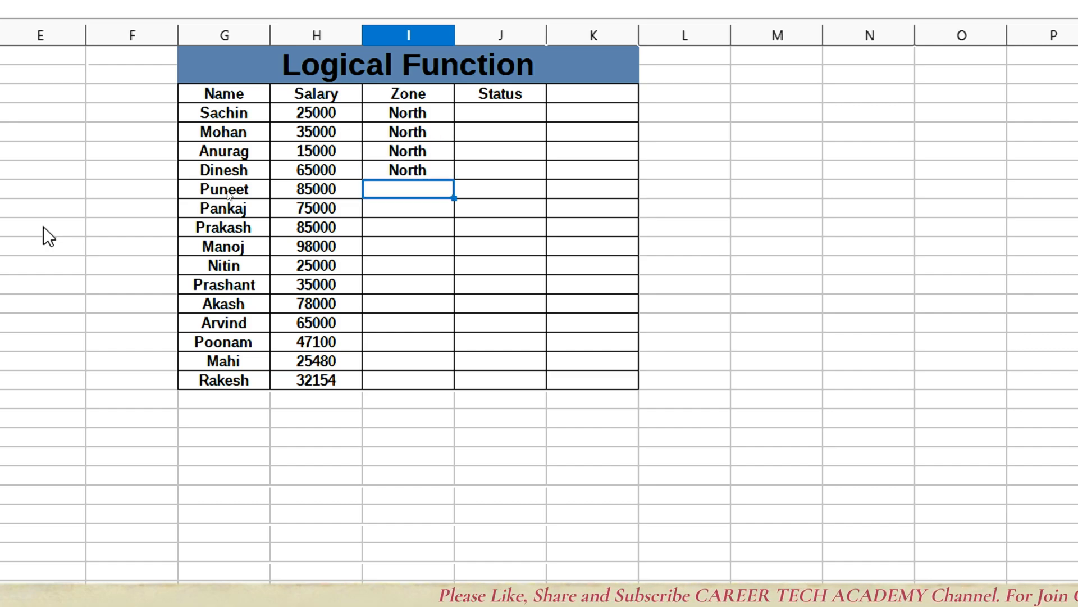
Step: Enter South as the zone in the fifth to ninth rows of the Zone column
type("South")
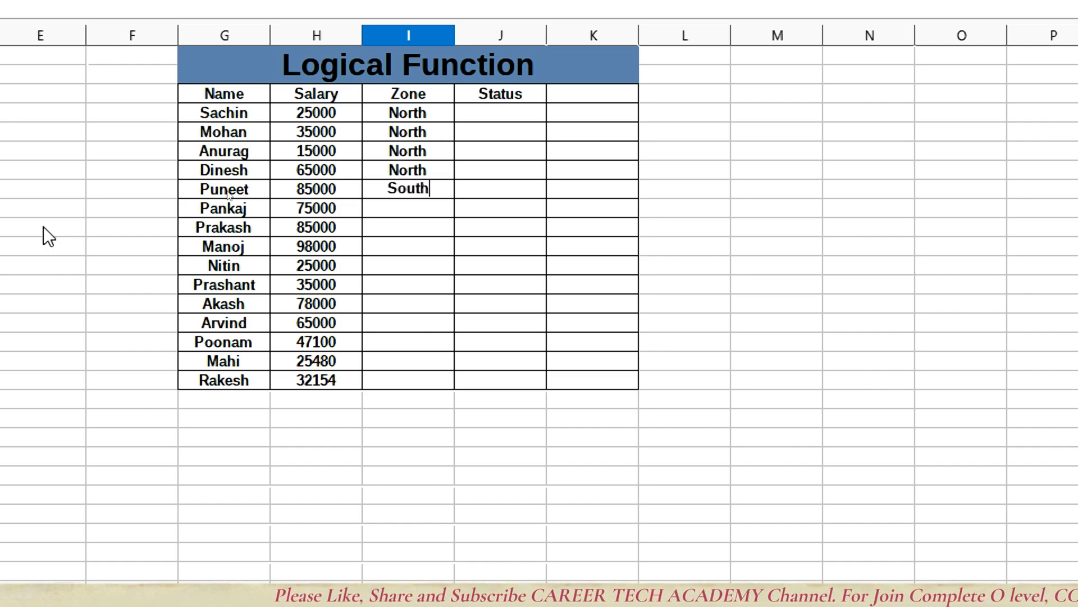
key("Return")
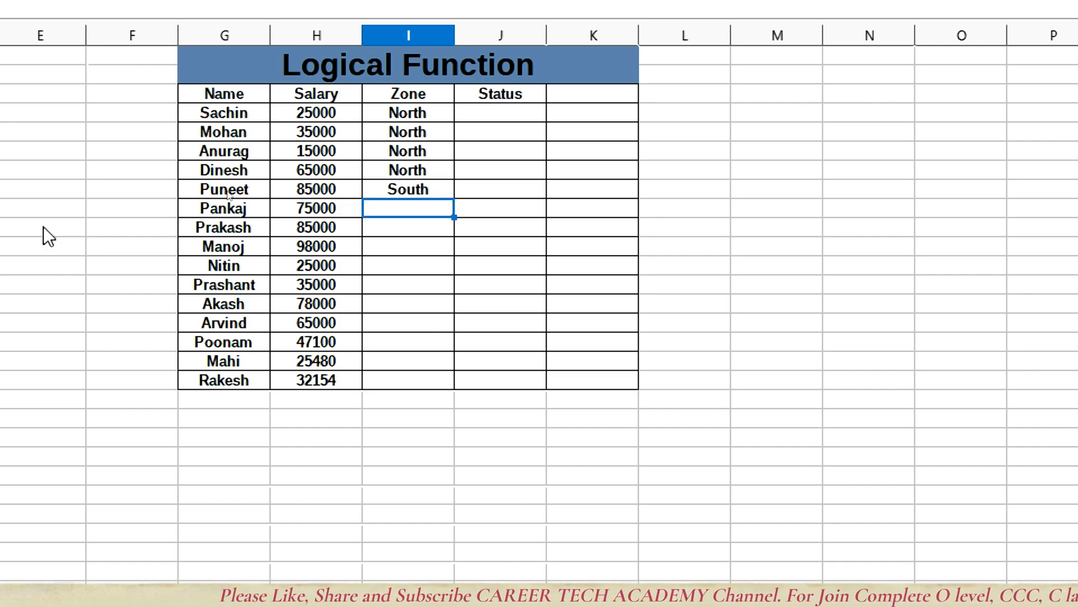
type("S")
key("Return")
type("S")
key("Return")
type("S")
key("Return")
type("S")
key("Return")
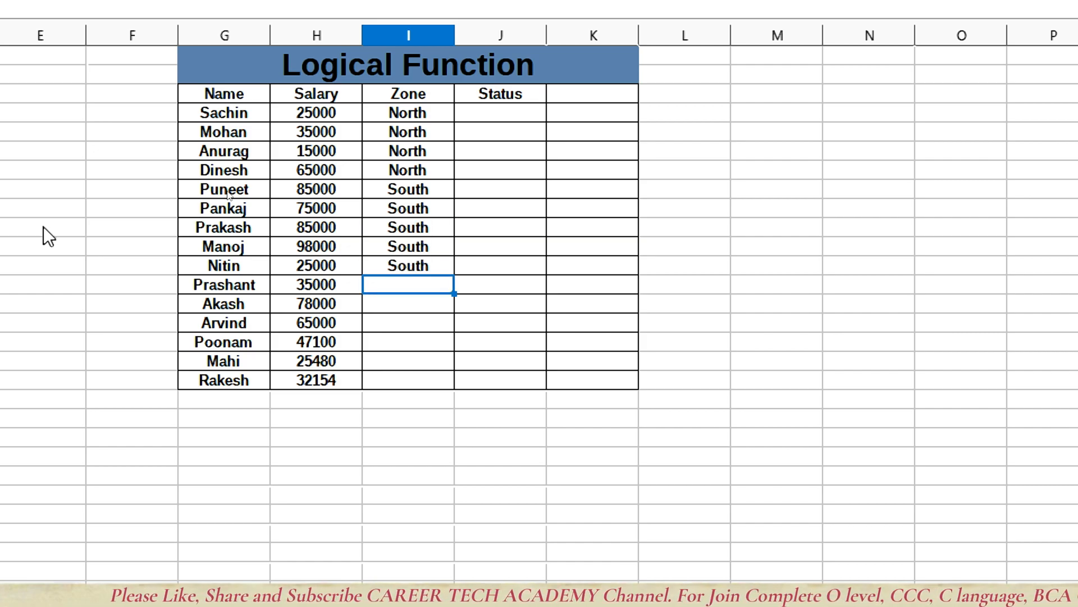
Step: Enter North as the zone in the tenth to twelfth rows of the Zone column
type("n")
key("Return")
type("n")
key("Return")
type("n")
key("Return")
Step: Enter South as the zone in the last three rows of the Zone column
type("s")
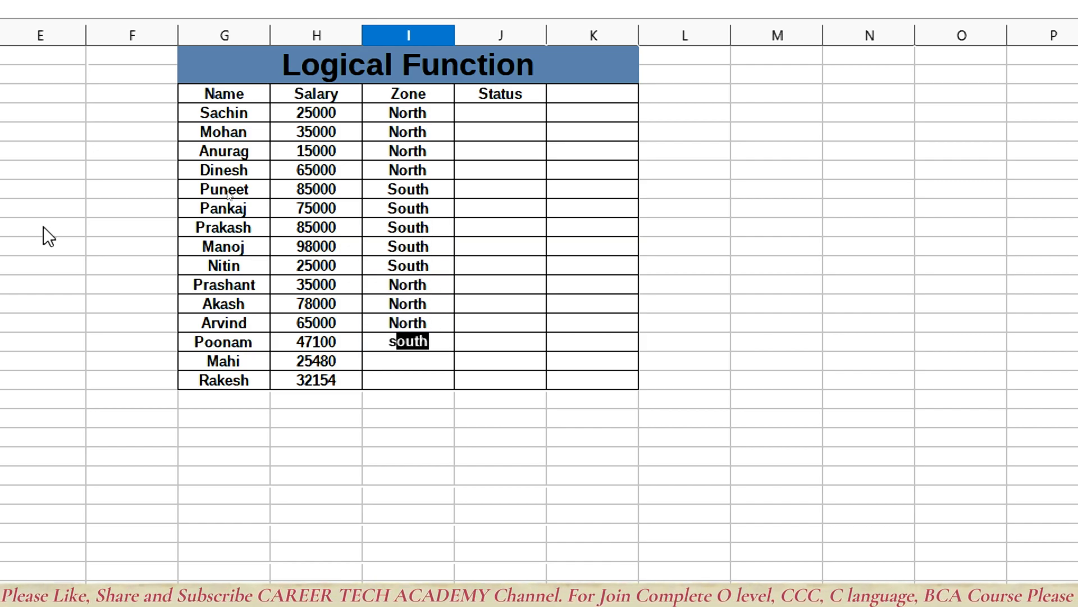
key("Return")
type("s")
key("Return")
type("s")
key("Return")
key("Up")
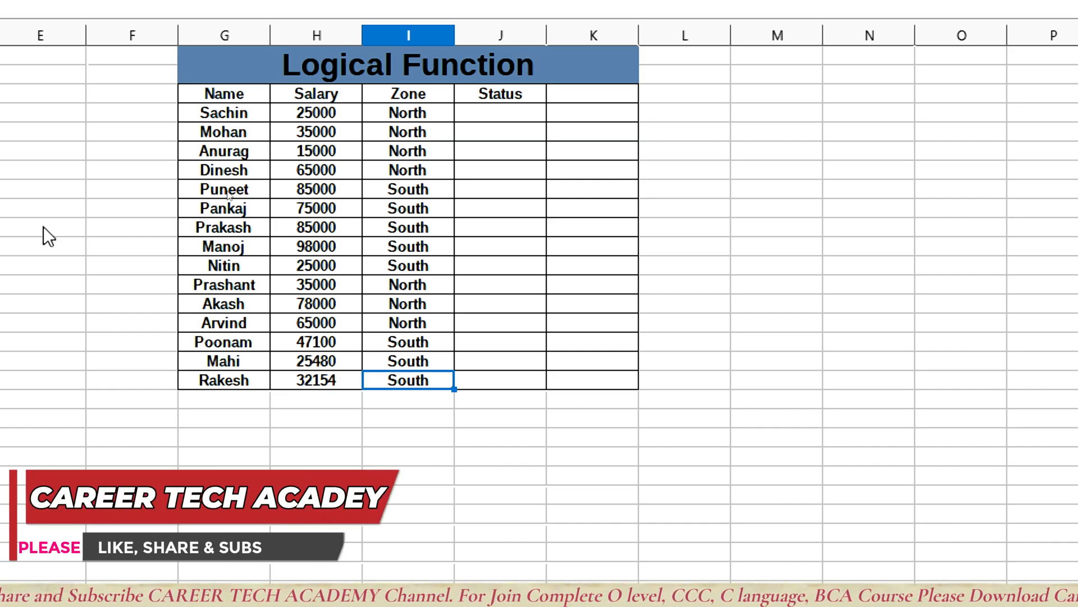
key("Up")
key("Up")
key("Up")
key("Up")
key("Up")
key("Up")
key("Up")
key("Up")
key("Up")
key("Up")
key("Up")
key("Up")
key("Up")
key("Up")
key("Up")
key("Up")
key("Right")
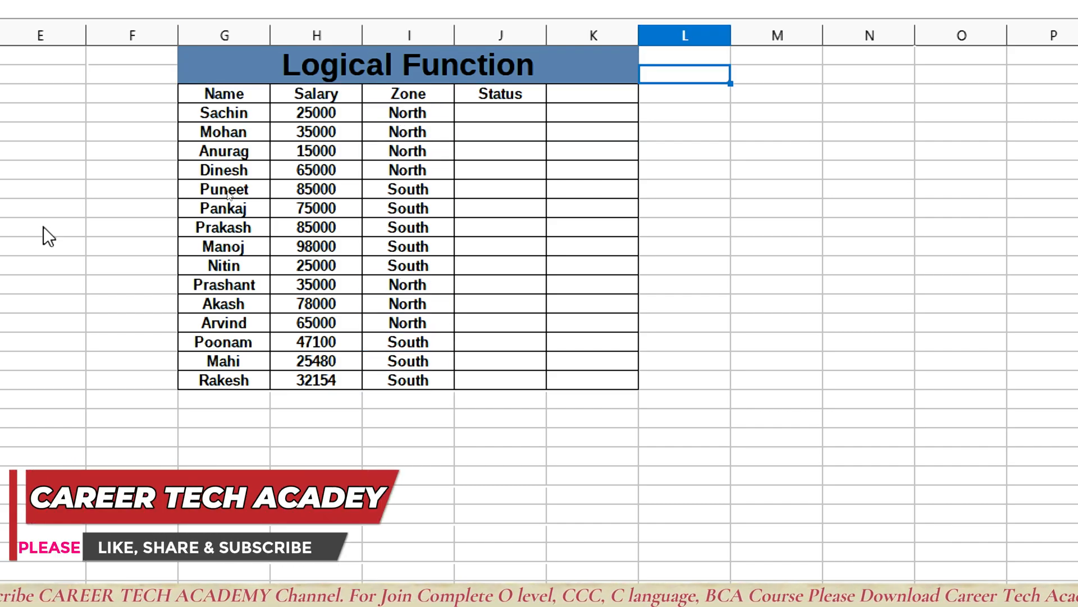
key("Left")
key("Left")
key("Down")
key("Right")
key("Right")
key("Right")
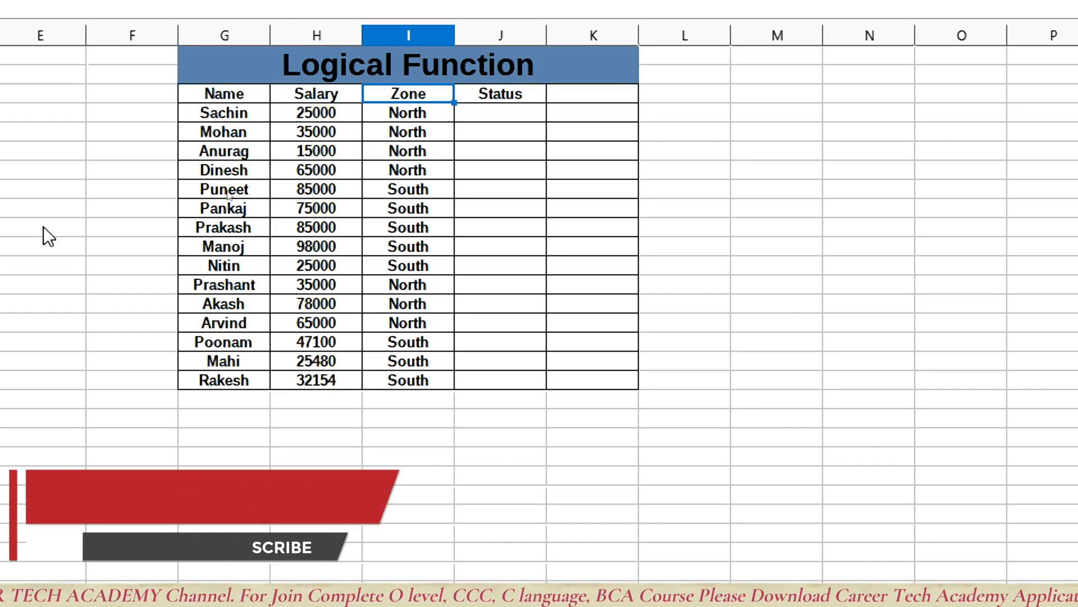
key("Right")
key("Down")
key("Down")
key("Down")
key("Down")
key("Down")
key("Down")
key("Down")
key("Down")
key("Down")
key("Down")
key("Down")
key("Down")
key("Down")
key("Down")
key("Down")
key("Down")
key("Down")
key("Down")
key("Down")
key("Down")
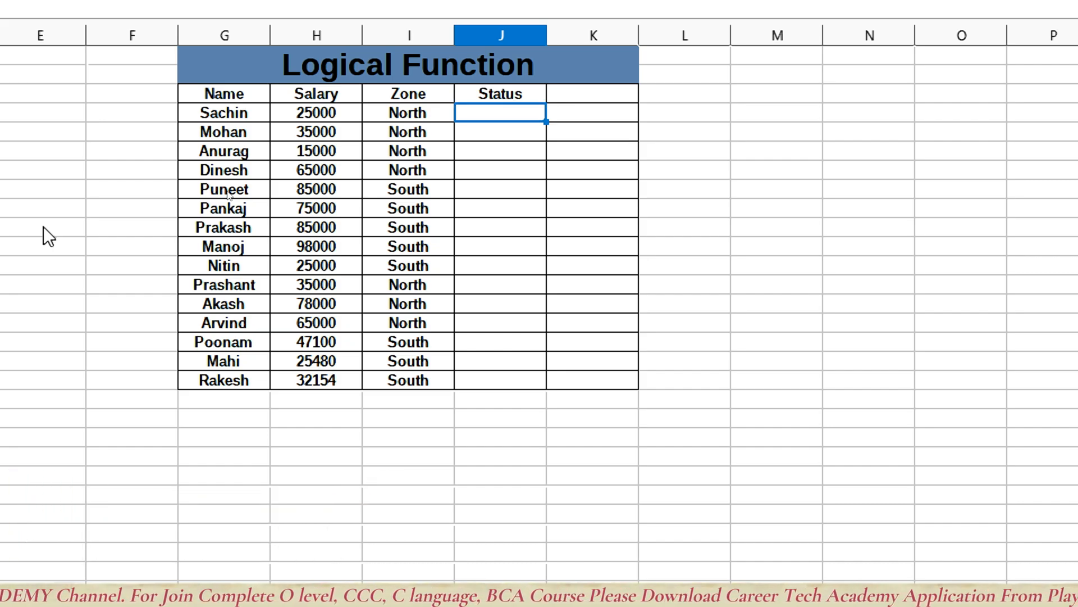
Step: Enter the label Question1 in column G, leaving one blank row below the table
key("Left")
key("Left")
key("Left")
key("Up")
key("Up")
key("Up")
key("Up")
key("Up")
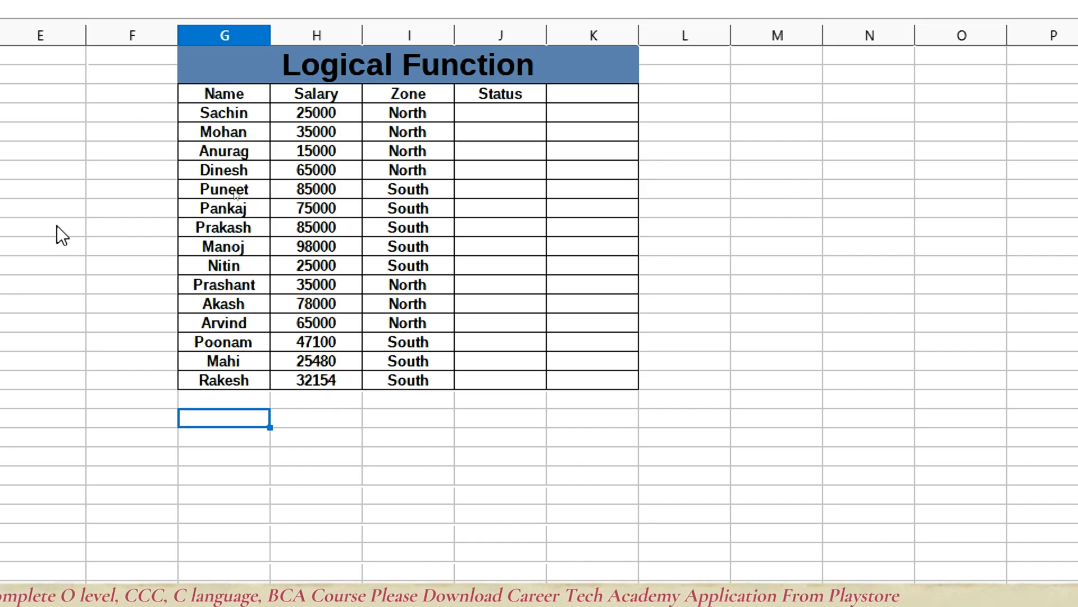
type("Quest")
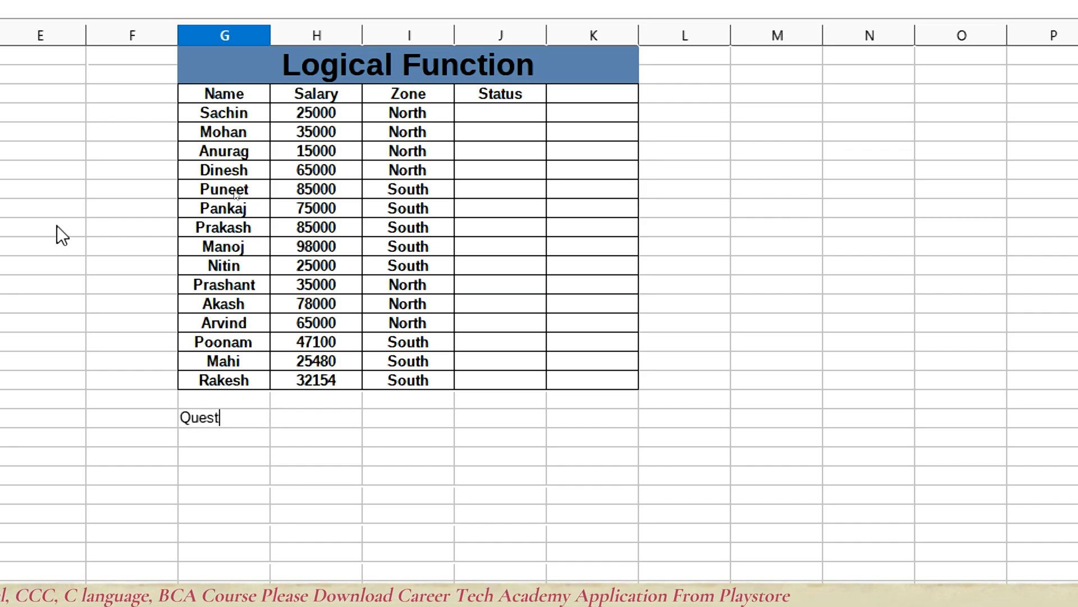
type("ion1")
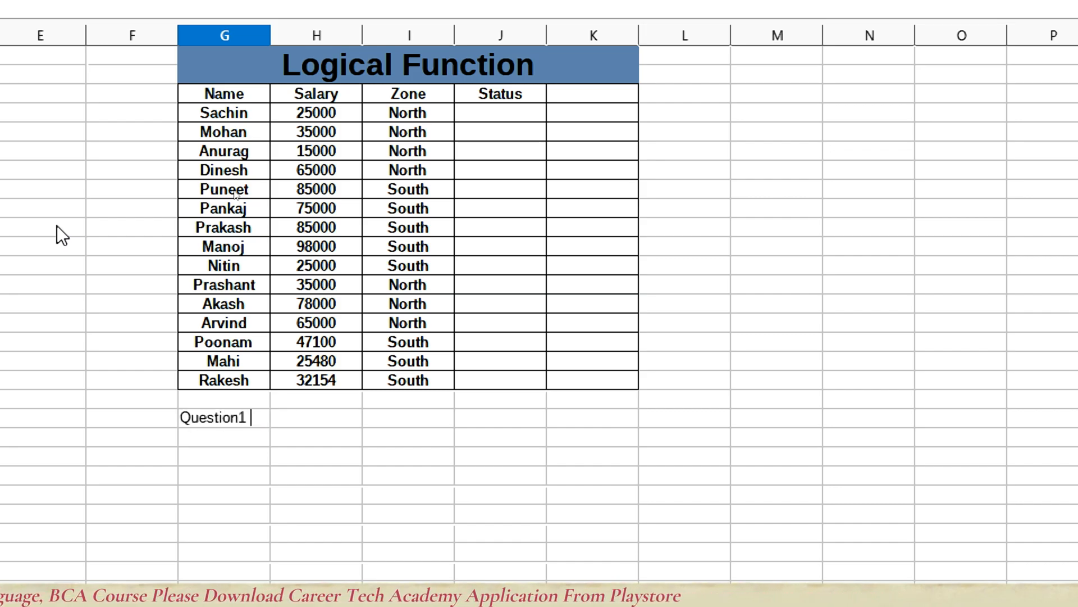
key("Tab")
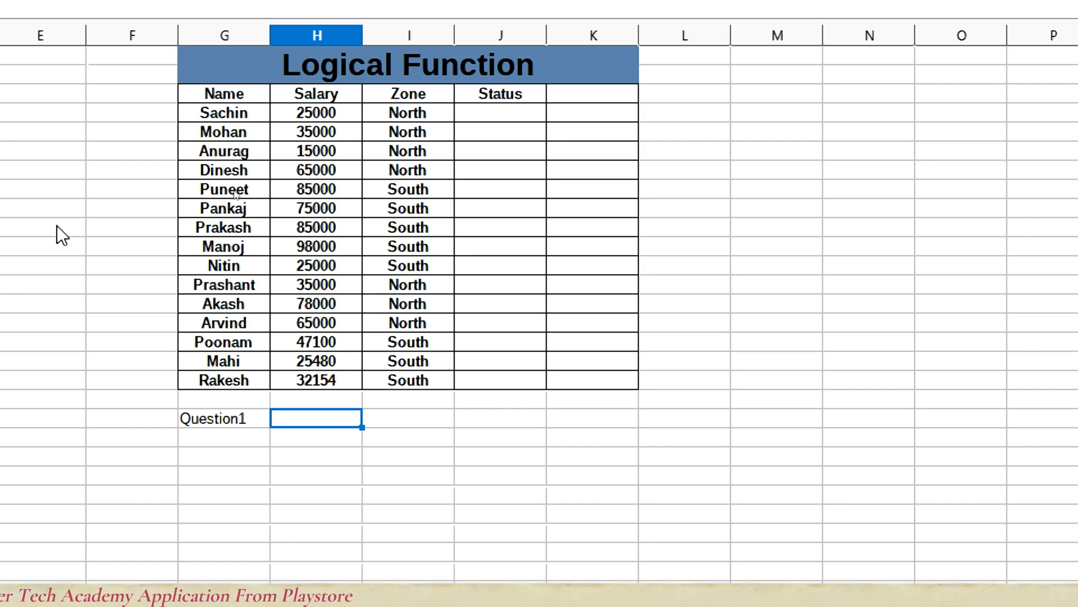
Step: Enter the question text "When salary is more than 40000 then Status should be good" in the cell beside Question1
type("When sala")
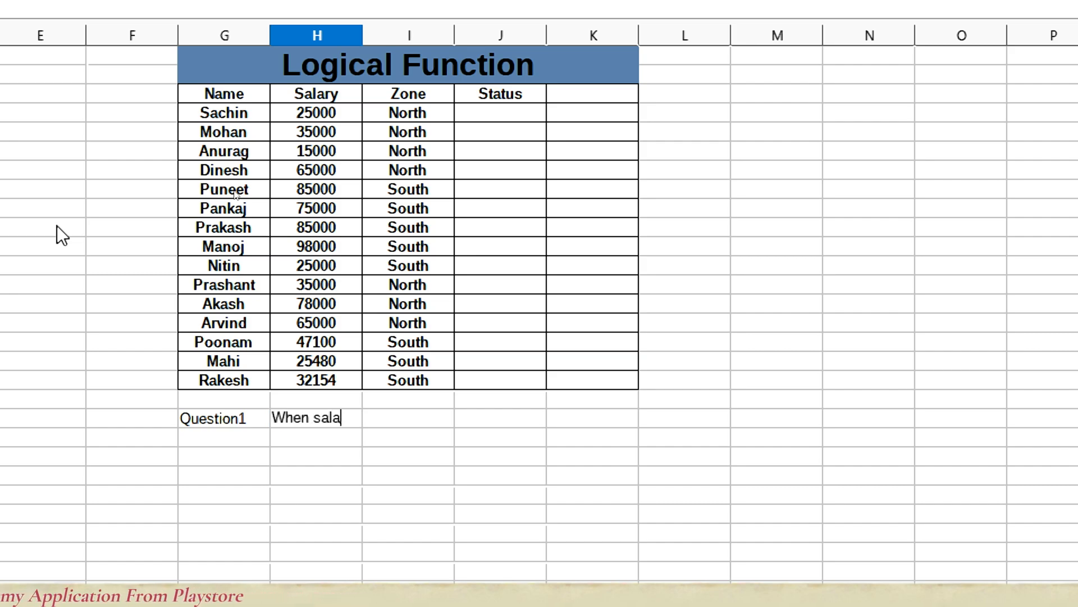
type("ry is ")
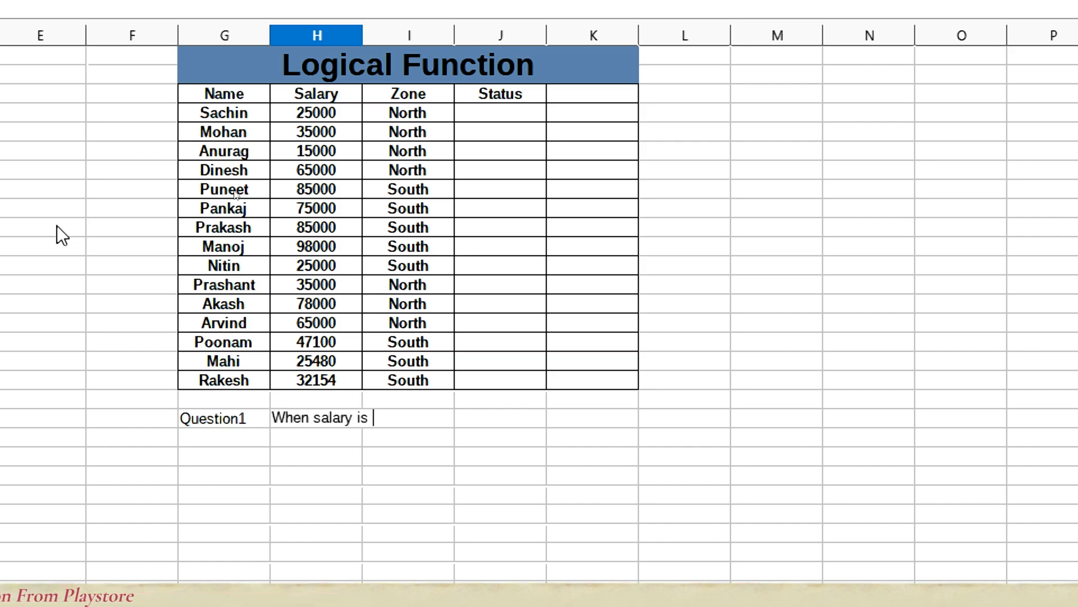
type("more than")
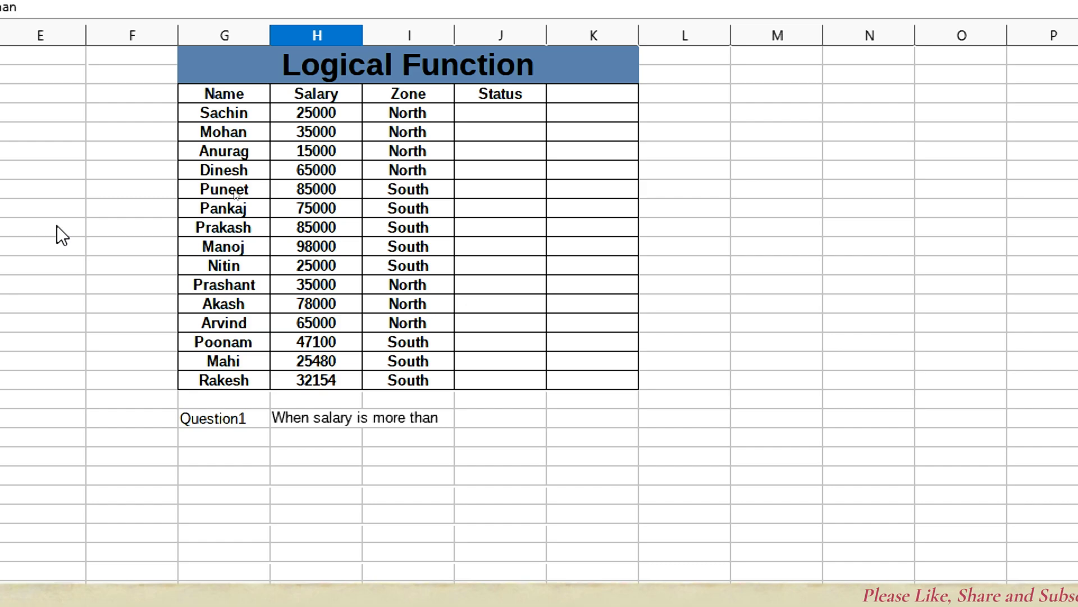
type(" 40000 ")
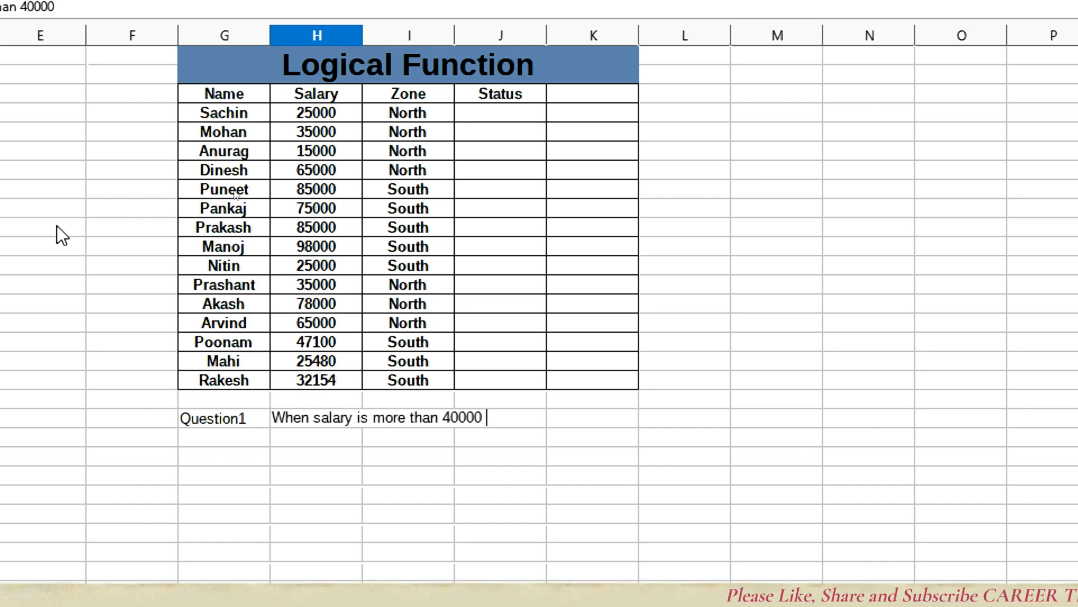
type("then ")
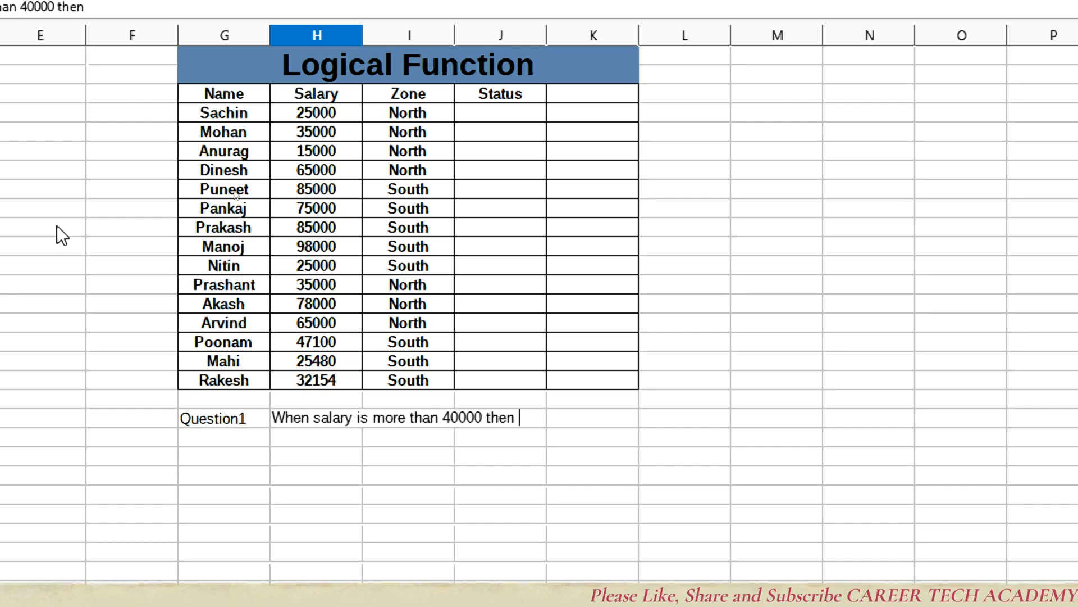
type("S")
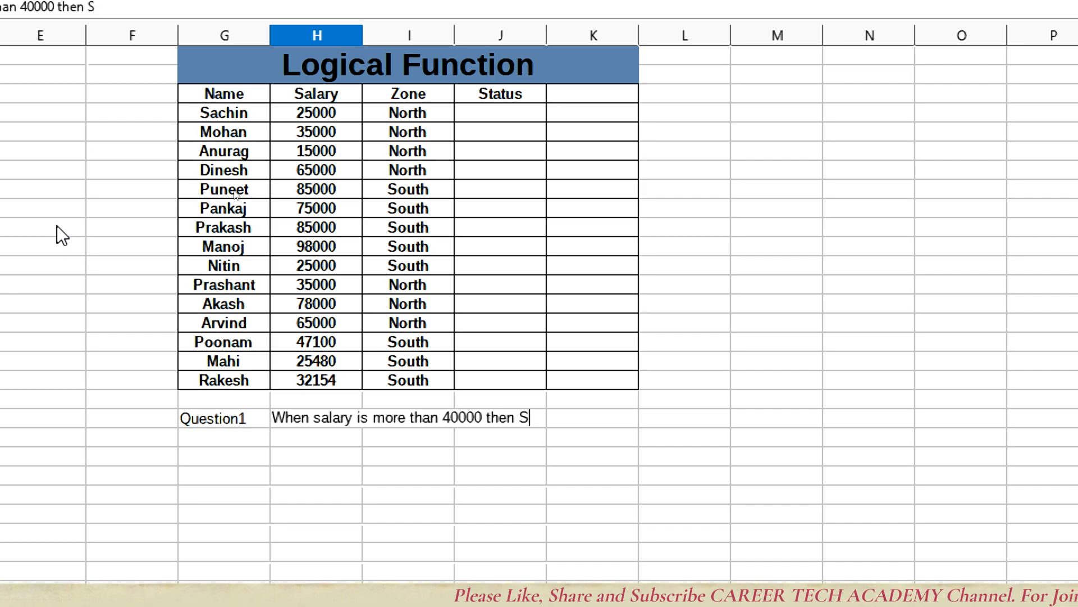
type("tatus ")
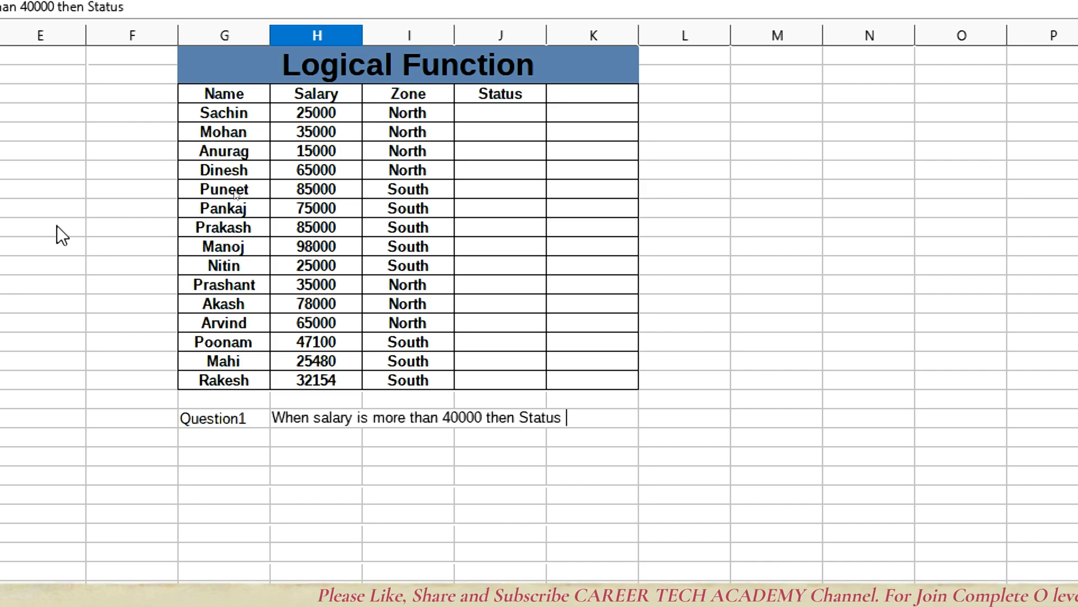
type("shoul")
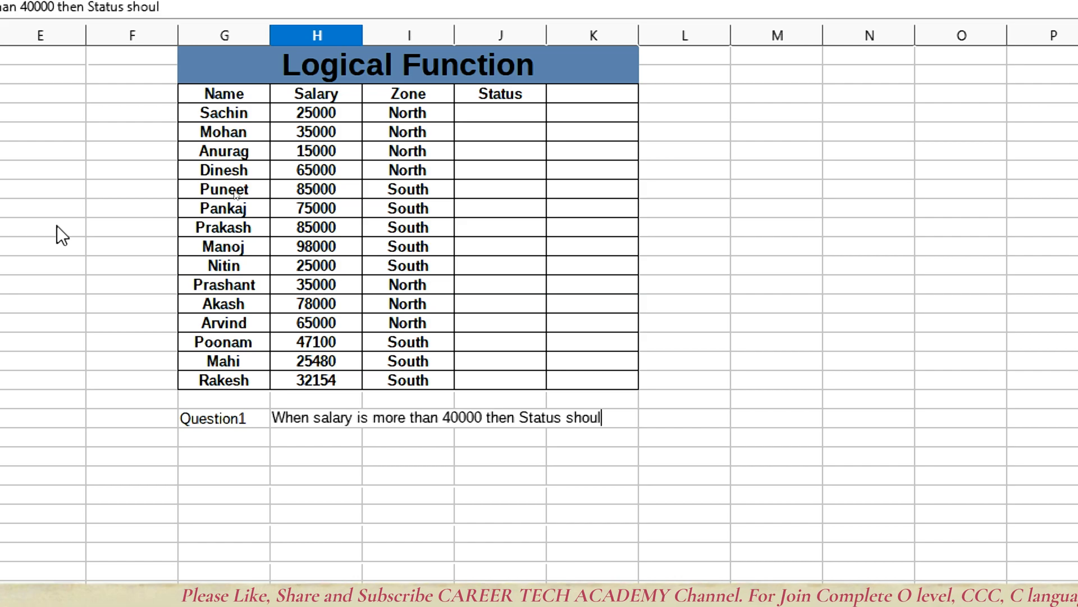
type("d be good")
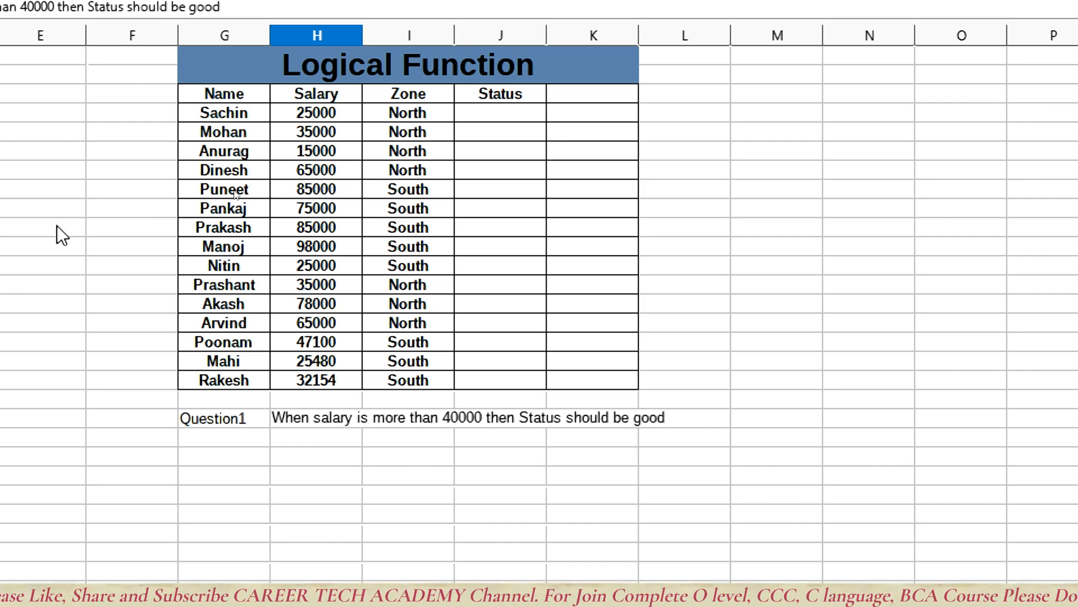
key("Return")
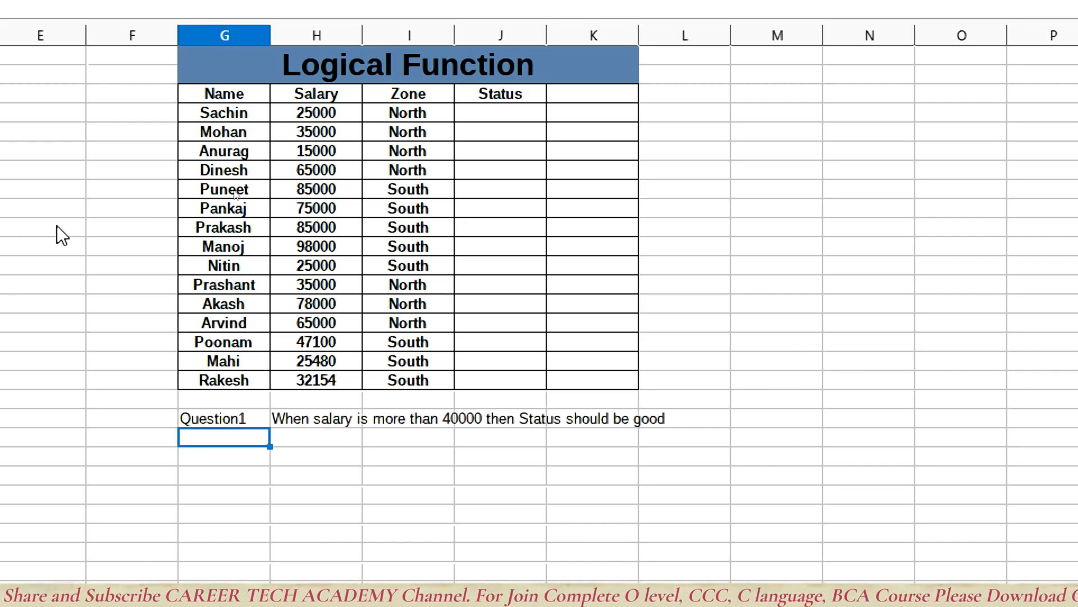
Step: Change the ending of the Question1 text from "good" onward to "GOOD otherwise BAD"
key("Up")
key("Right")
key("F2")
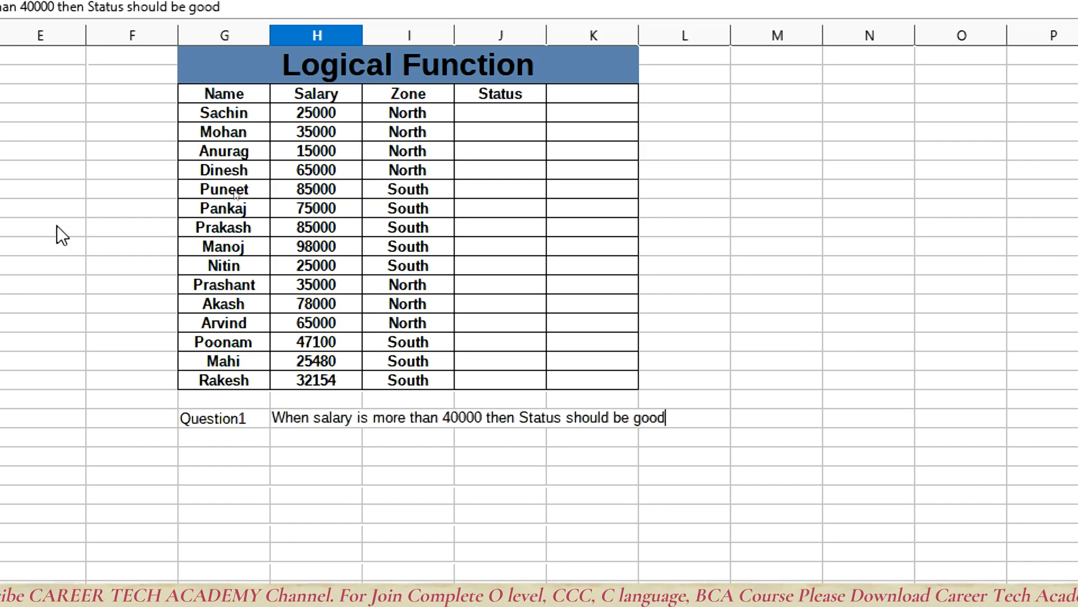
key("BackSpace")
key("BackSpace")
key("BackSpace")
key("BackSpace")
type("GOOD ")
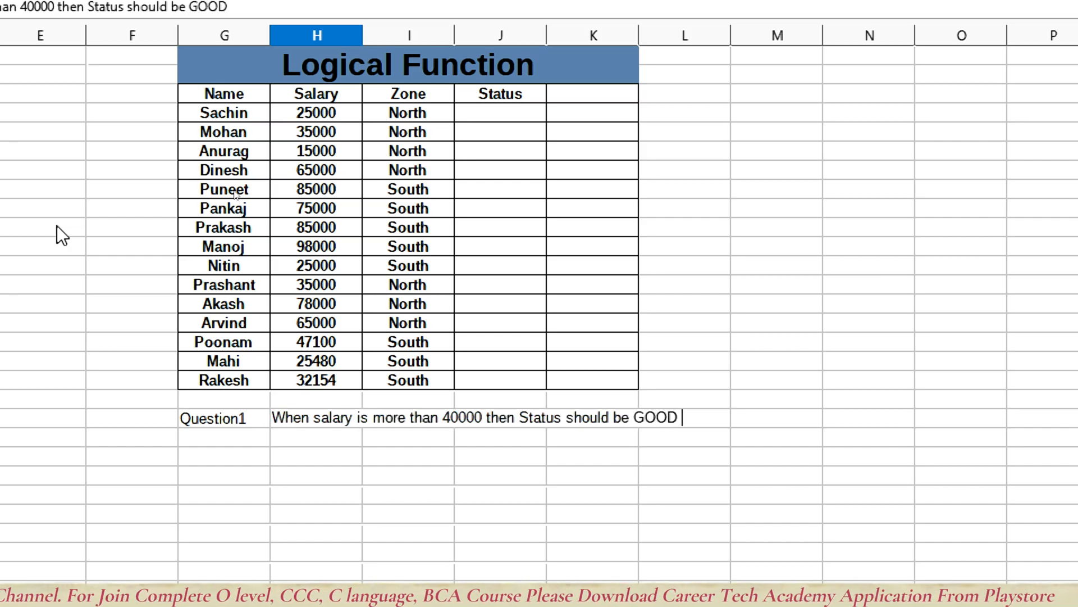
type("otherw")
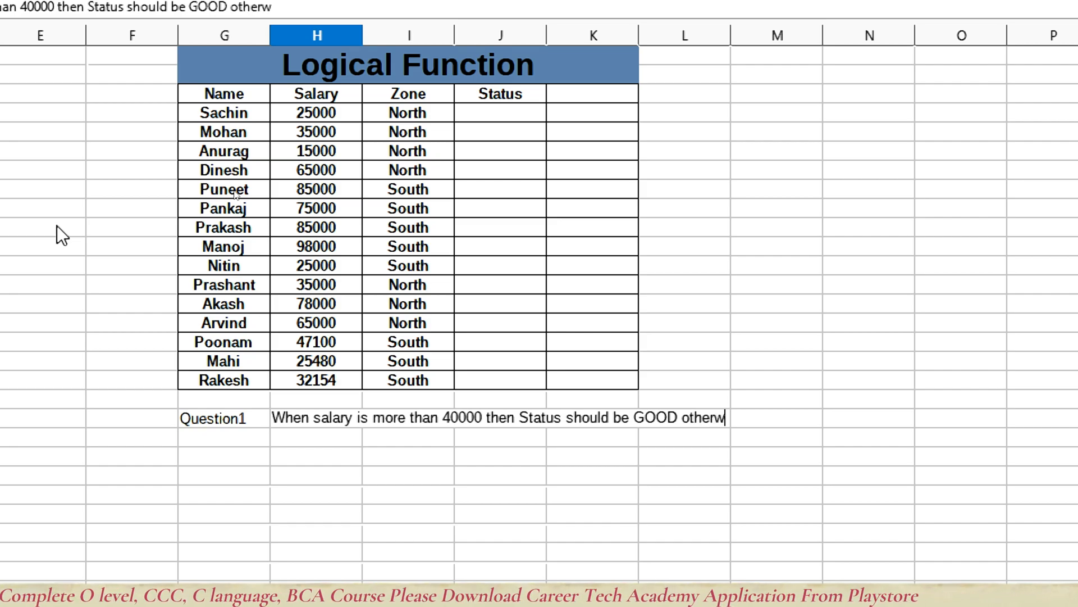
type("ise BAD")
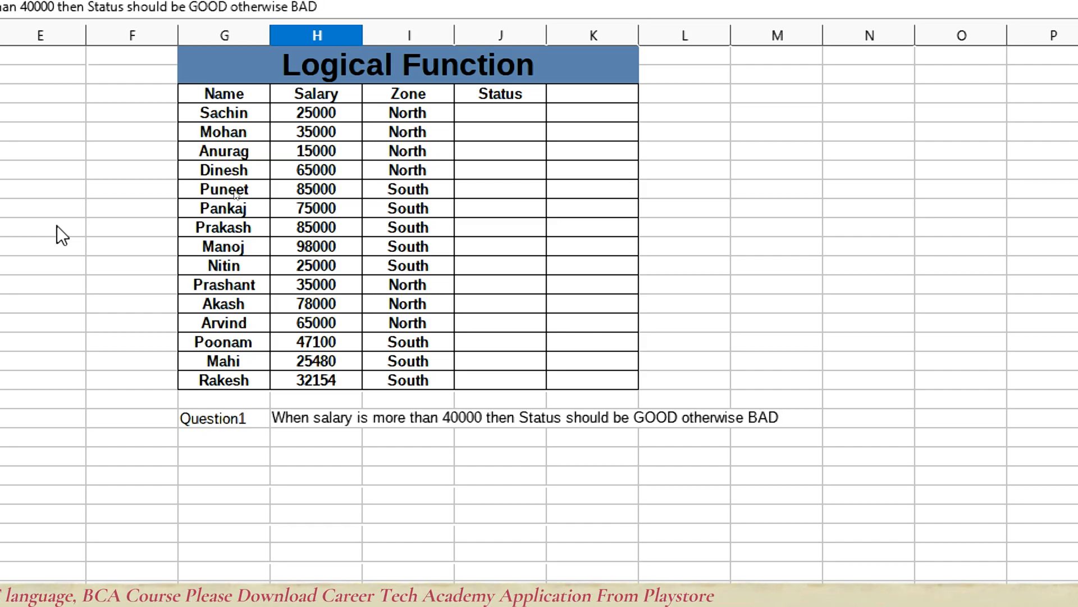
key("Return")
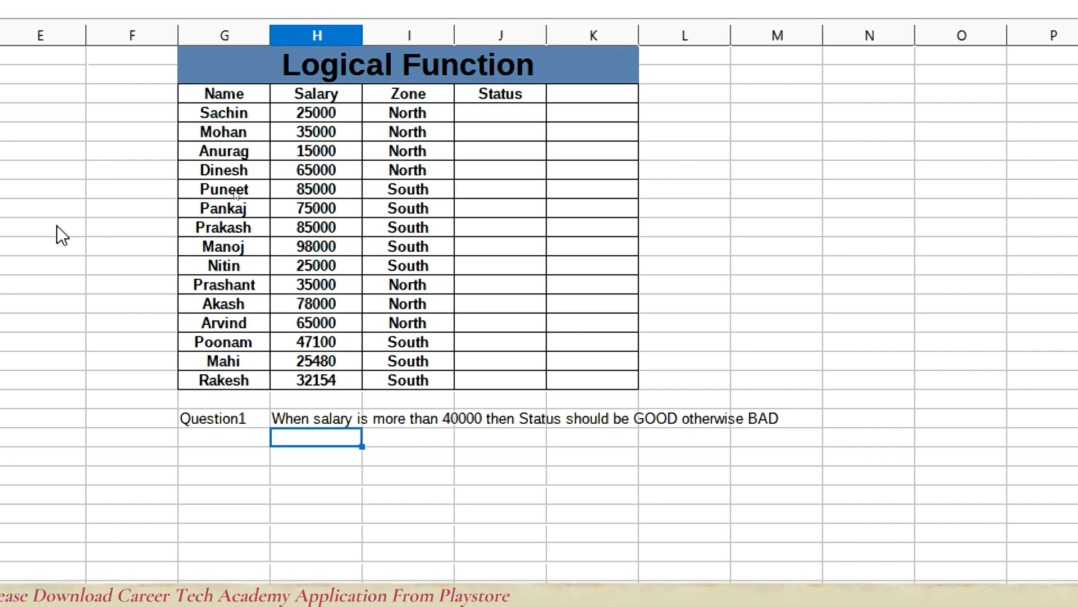
Step: Enter the label Question2 in column G directly below Question1
key("Left")
type("Q")
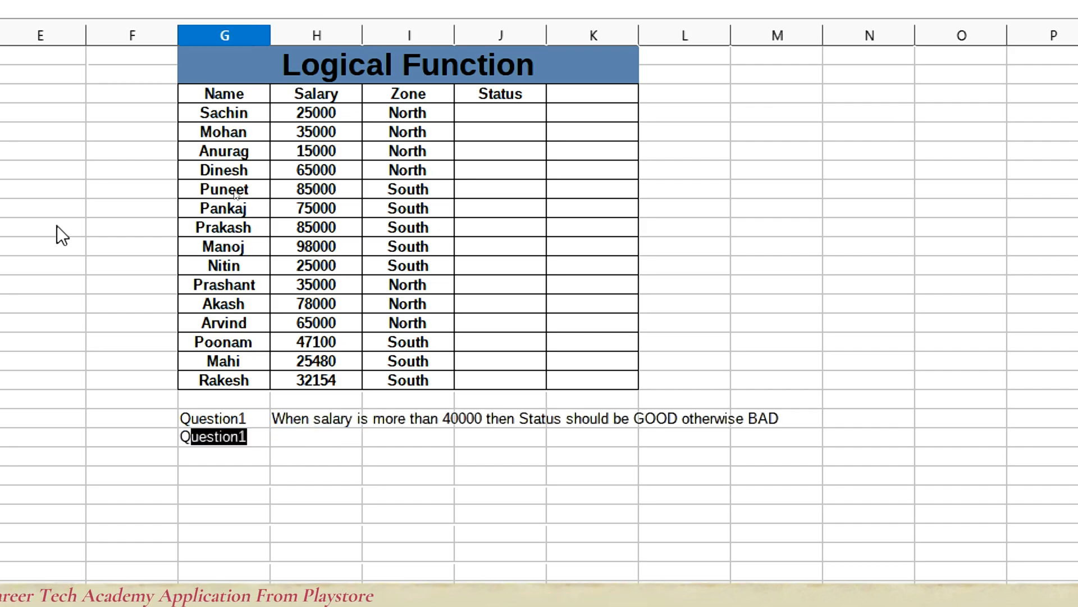
type("uestio")
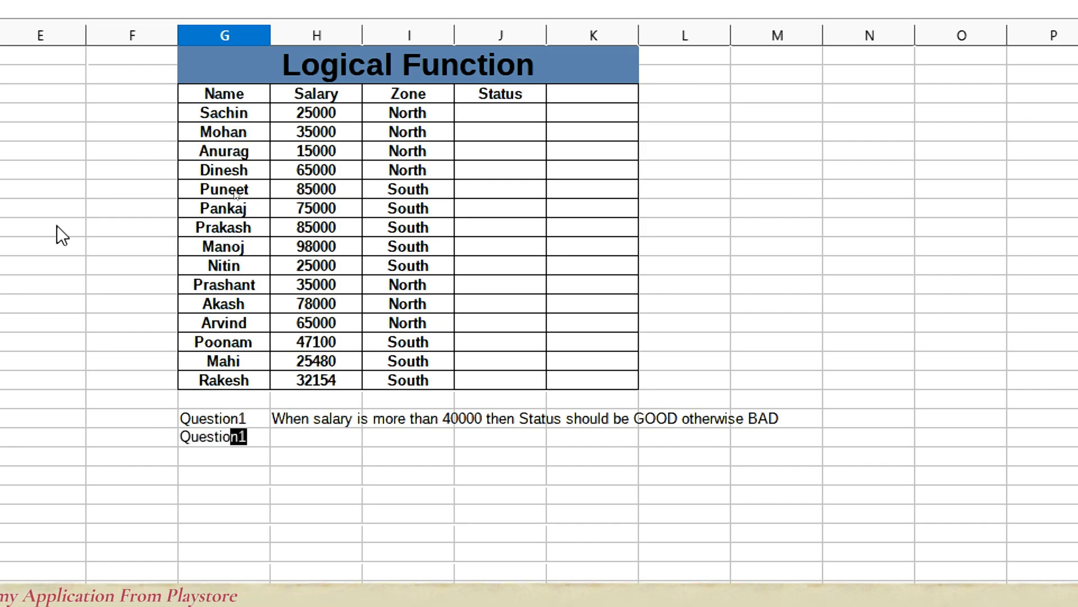
type("n2")
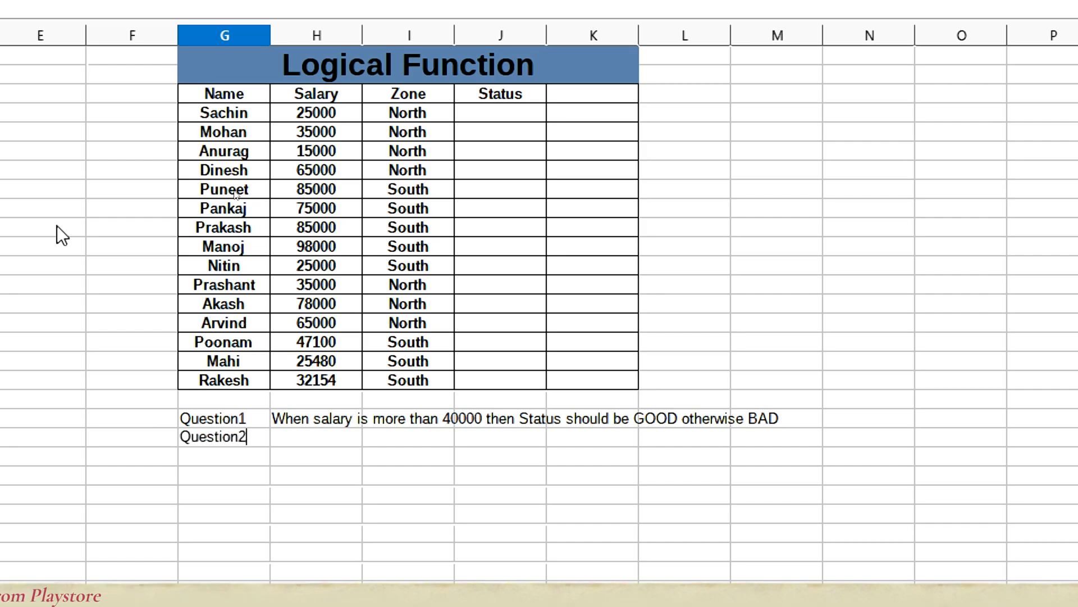
key("Tab")
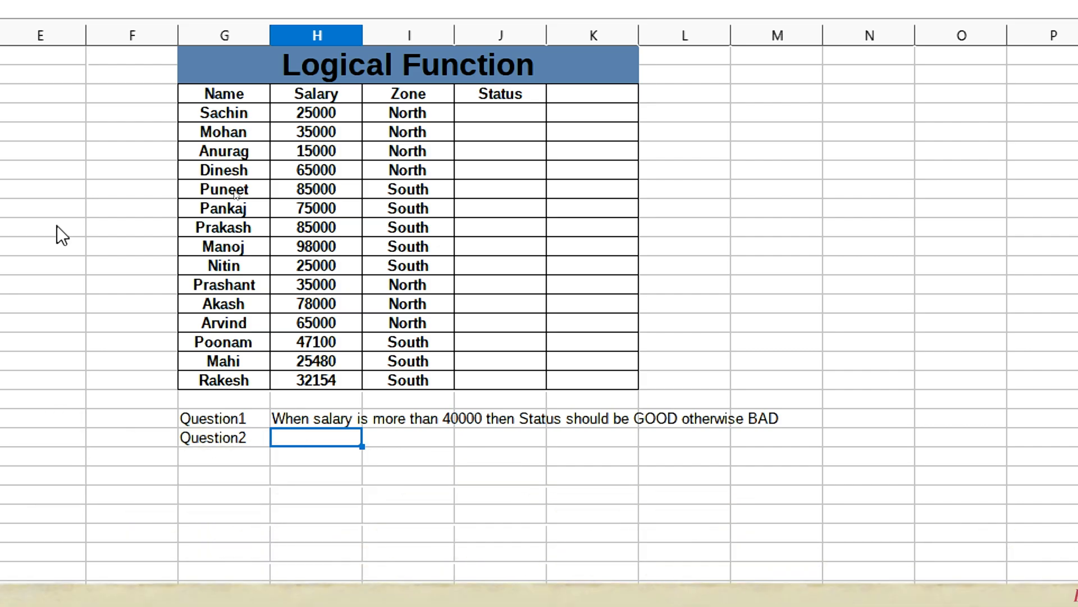
Step: Begin the question text in the cell beside Question2 with "When zone is North then"
type("When ")
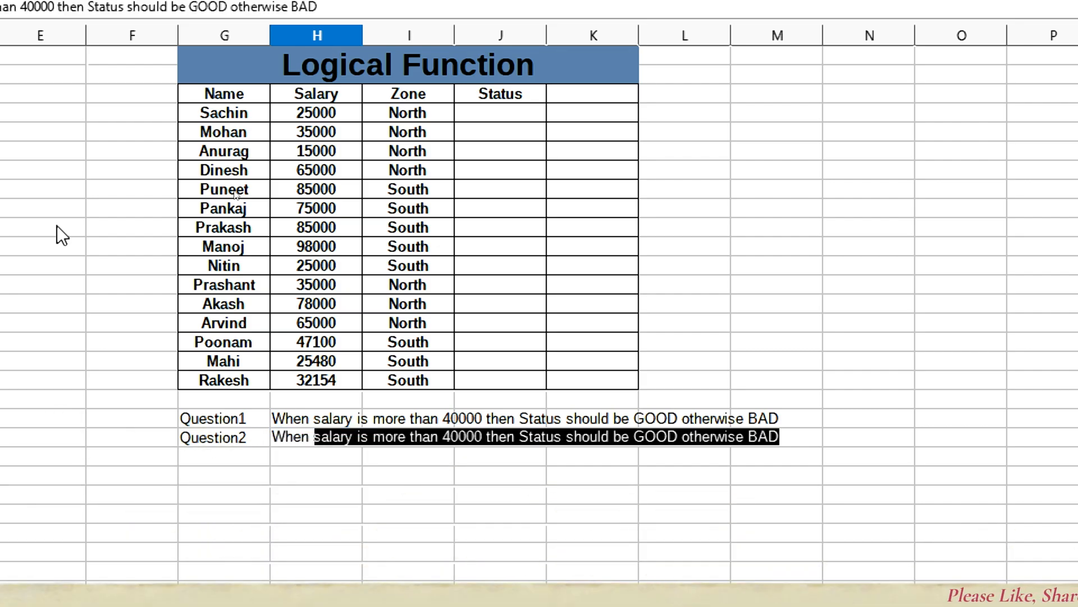
type("Zone")
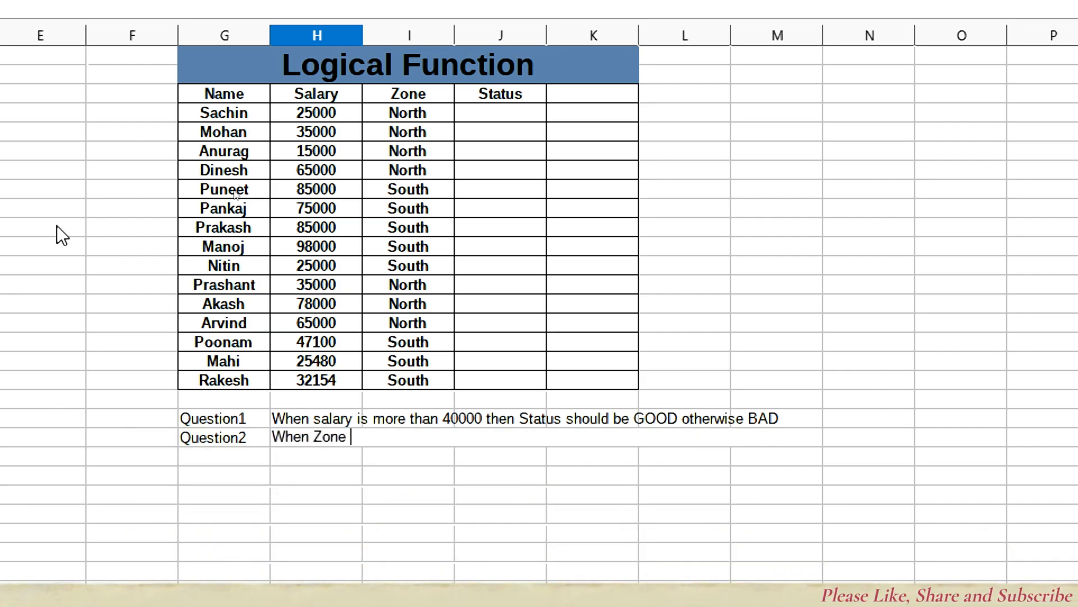
key("BackSpace")
key("BackSpace")
key("BackSpace")
key("BackSpace")
key("BackSpace")
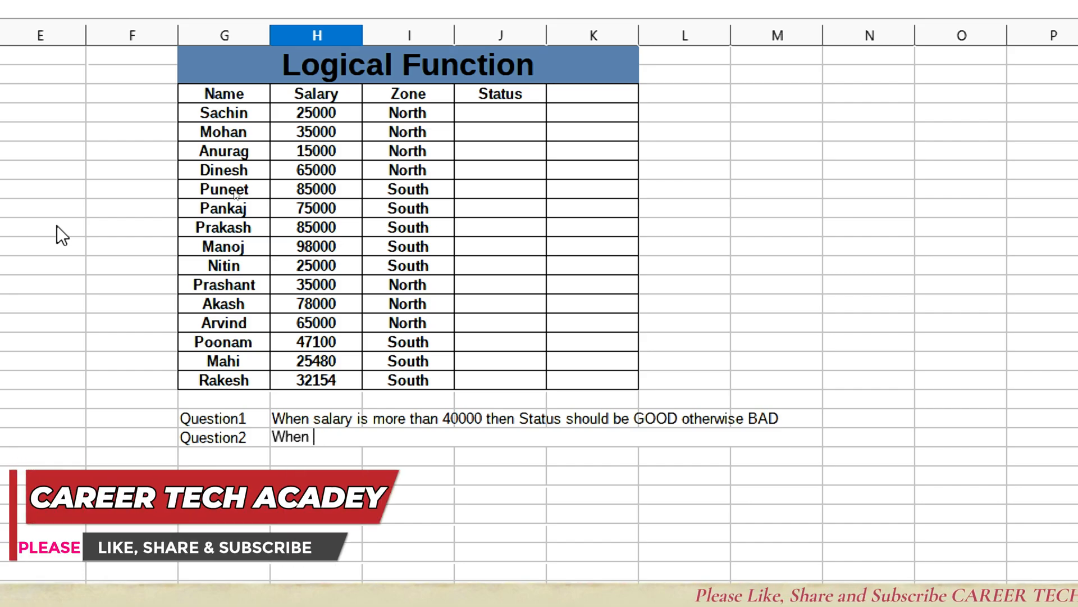
type("zone ")
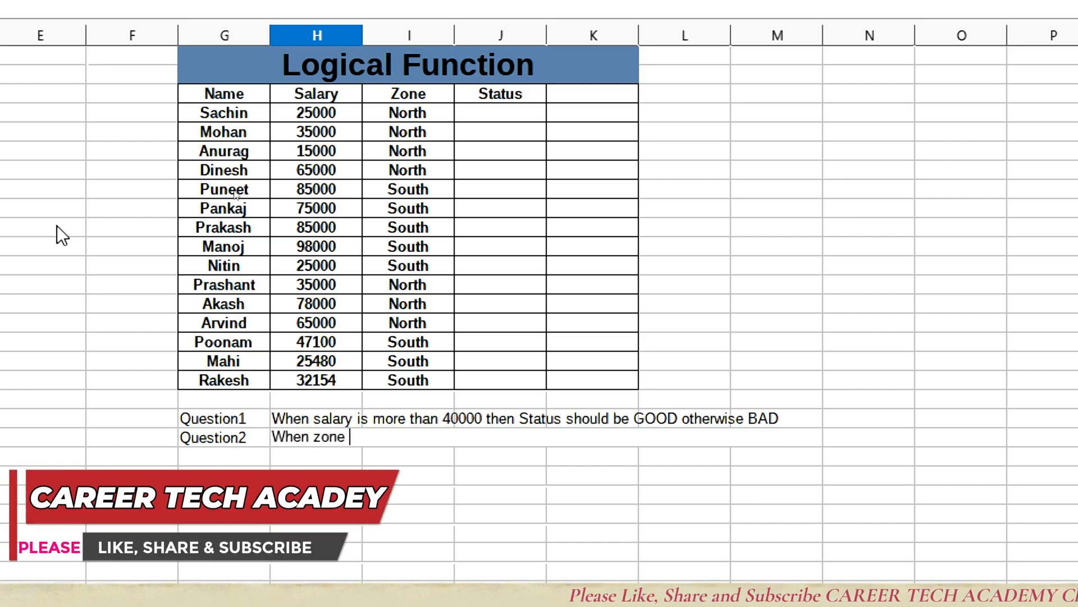
type("is North")
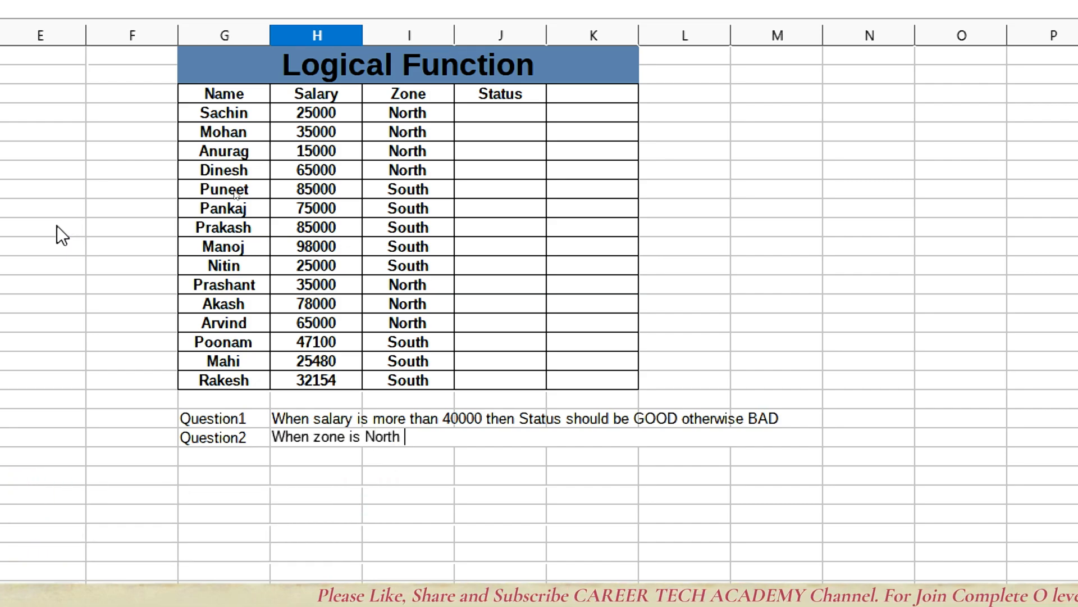
type(" trhen")
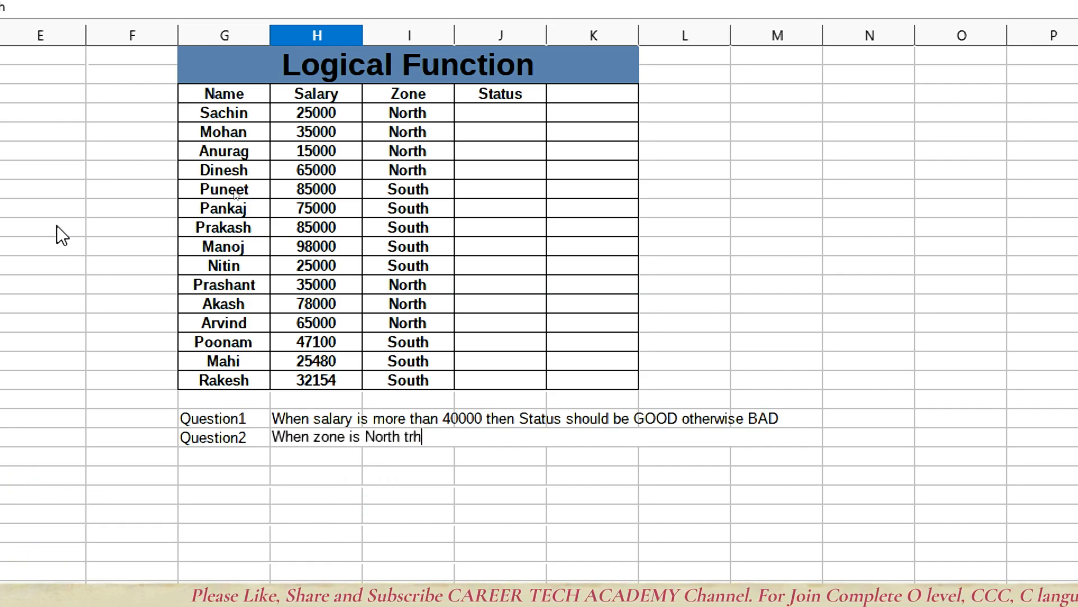
key("BackSpace")
key("BackSpace")
key("BackSpace")
key("BackSpace")
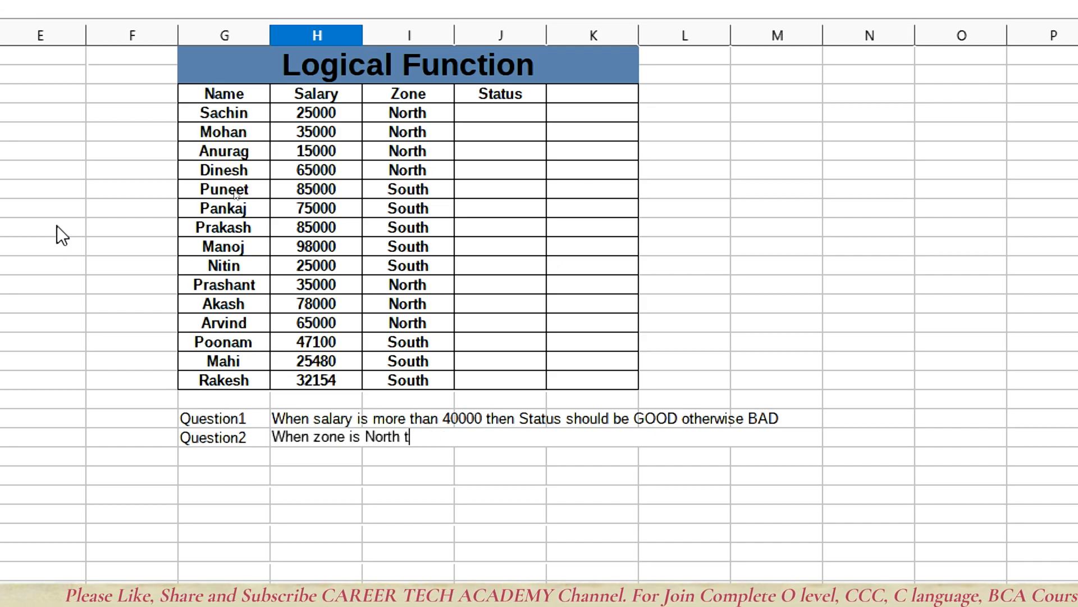
type("hen ")
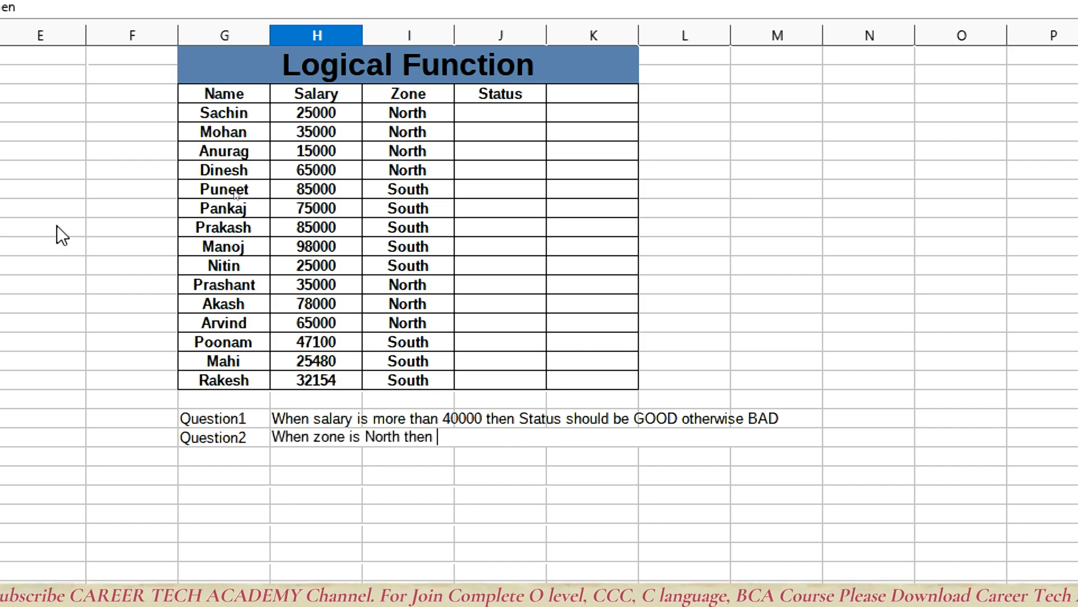
type("Car ")
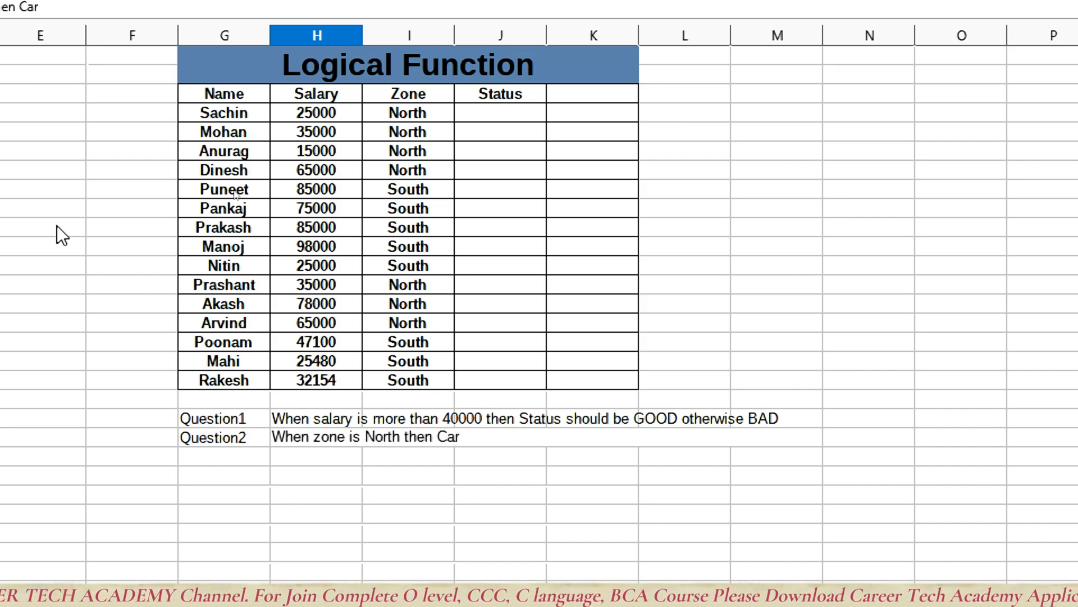
type("S")
key("BackSpace")
key("BackSpace")
key("BackSpace")
key("BackSpace")
key("BackSpace")
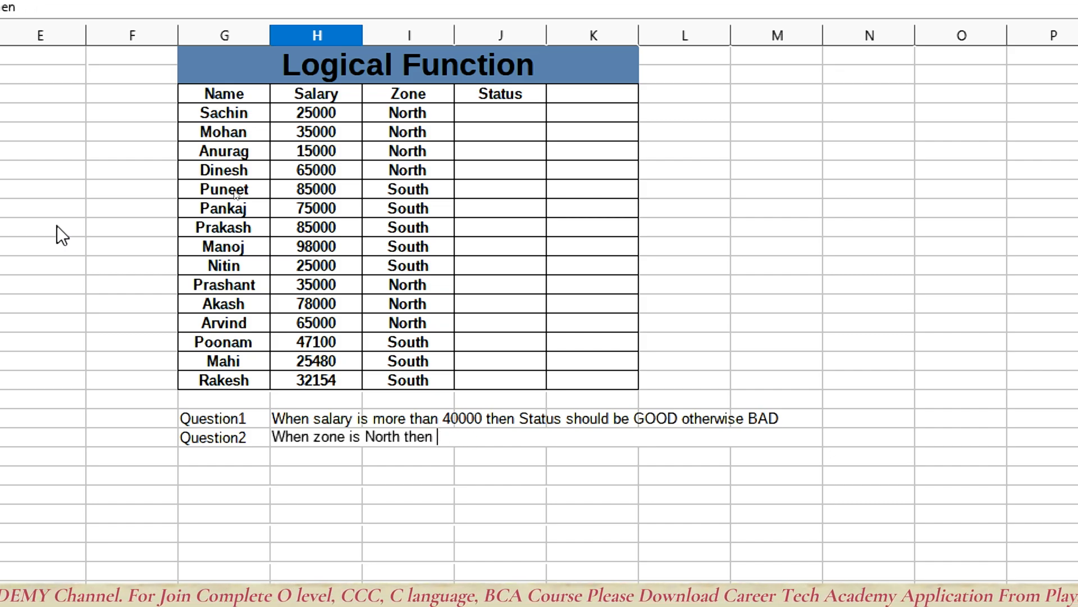
Step: Complete the Question2 text with "car should be BMW otherwise FORTUNER" and confirm the entry
type("cay")
key("BackSpace")
type("r")
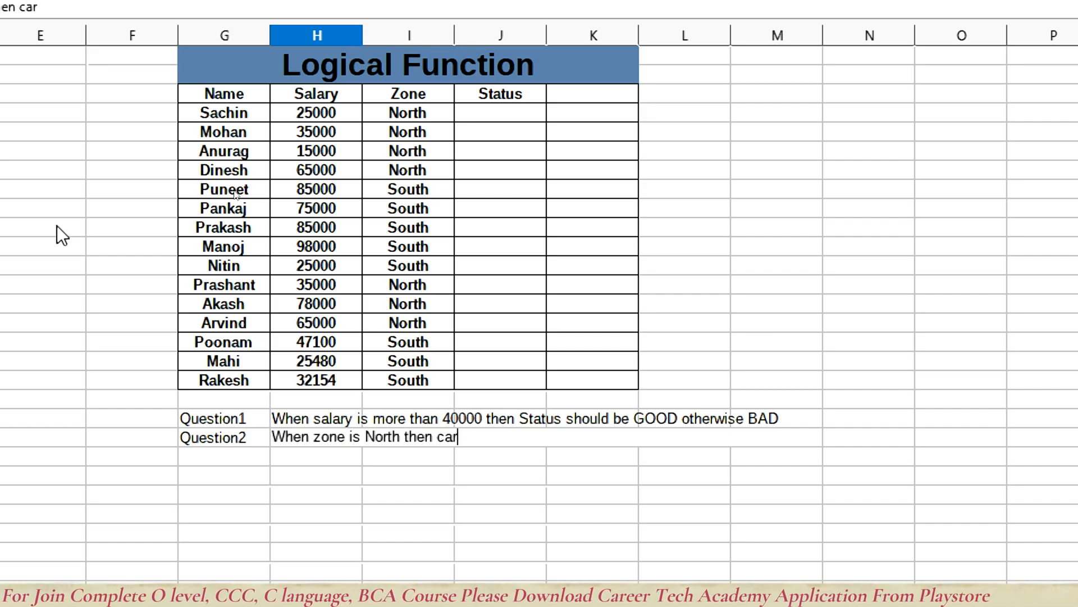
type(" should be")
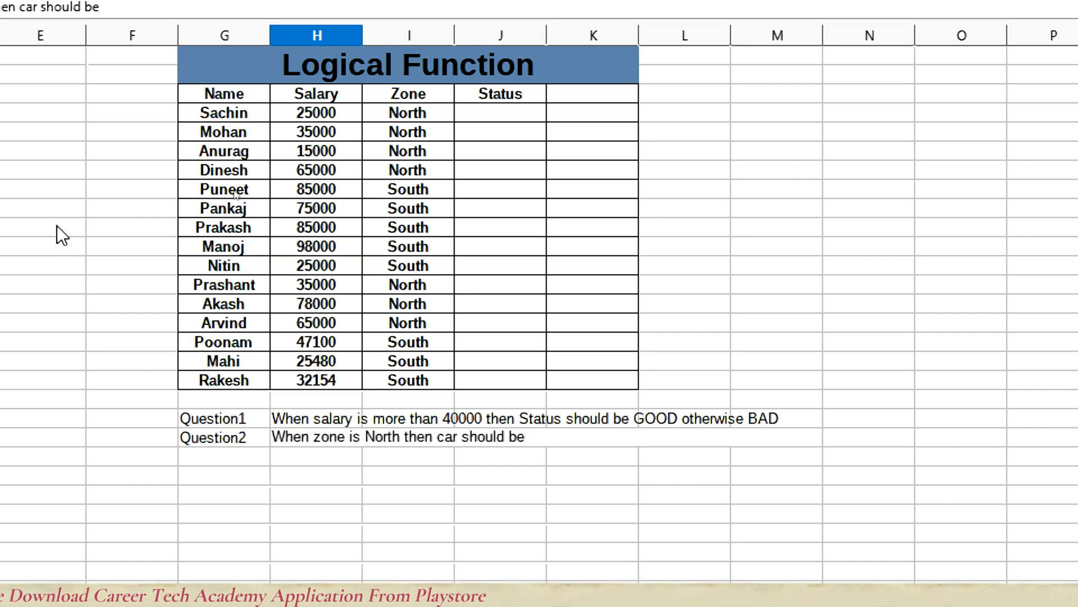
type("BMW")
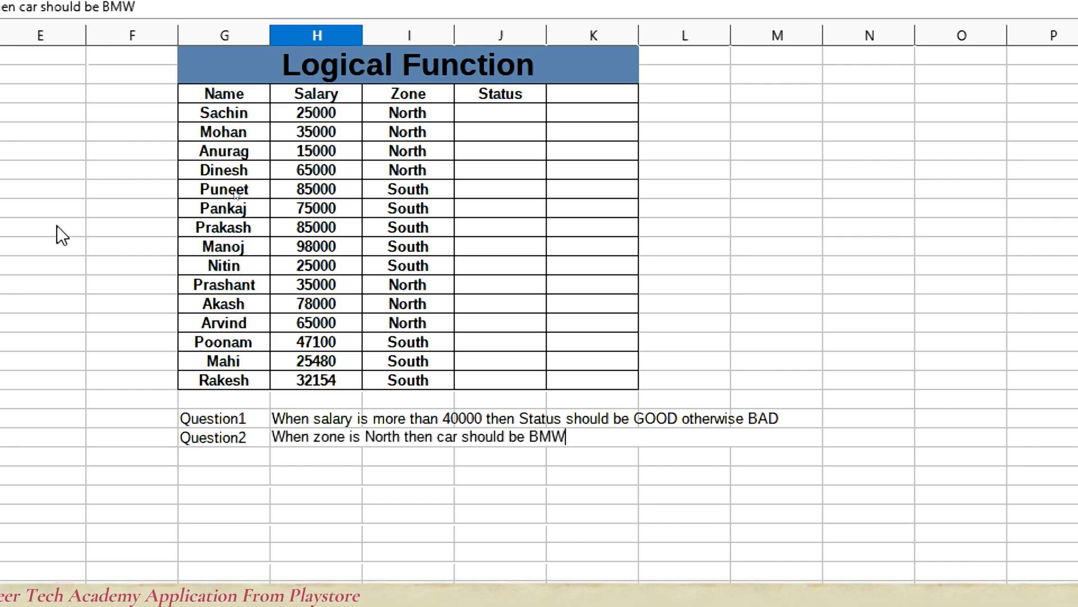
type(" oth")
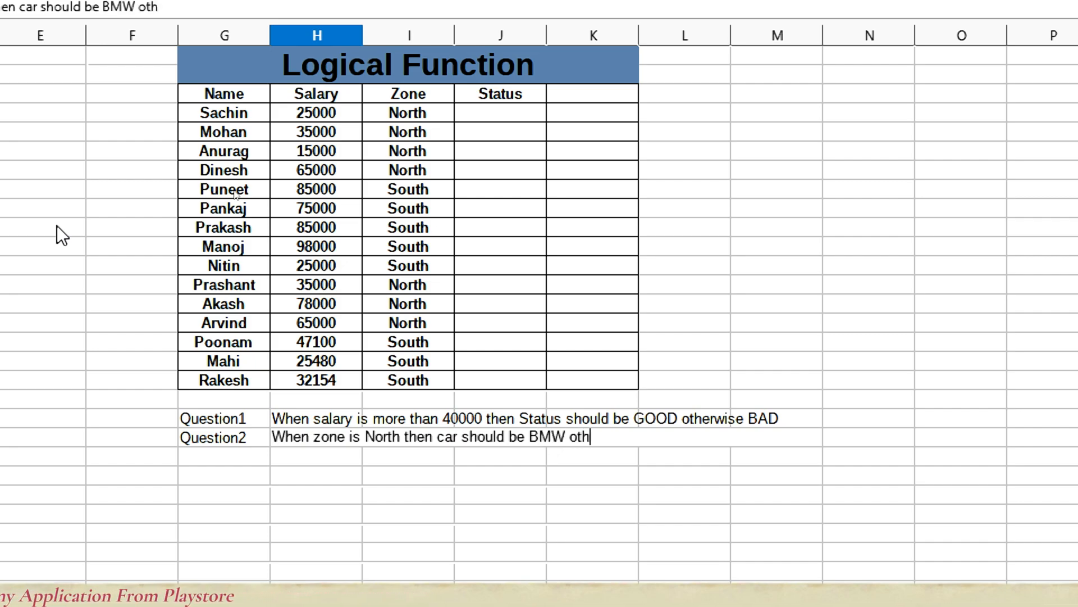
type("erwise ")
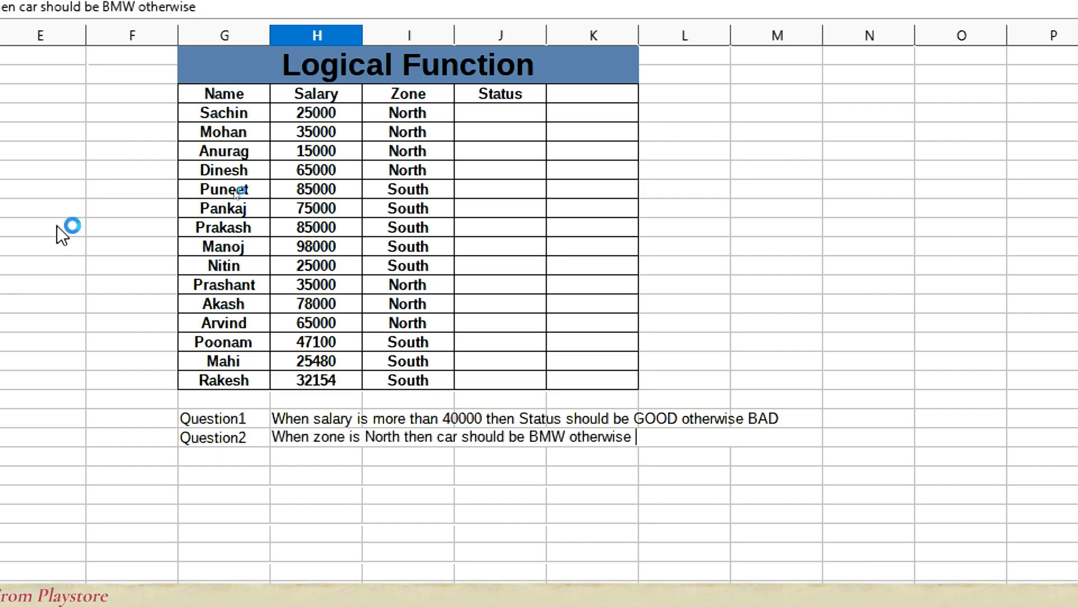
type("FORTUNER")
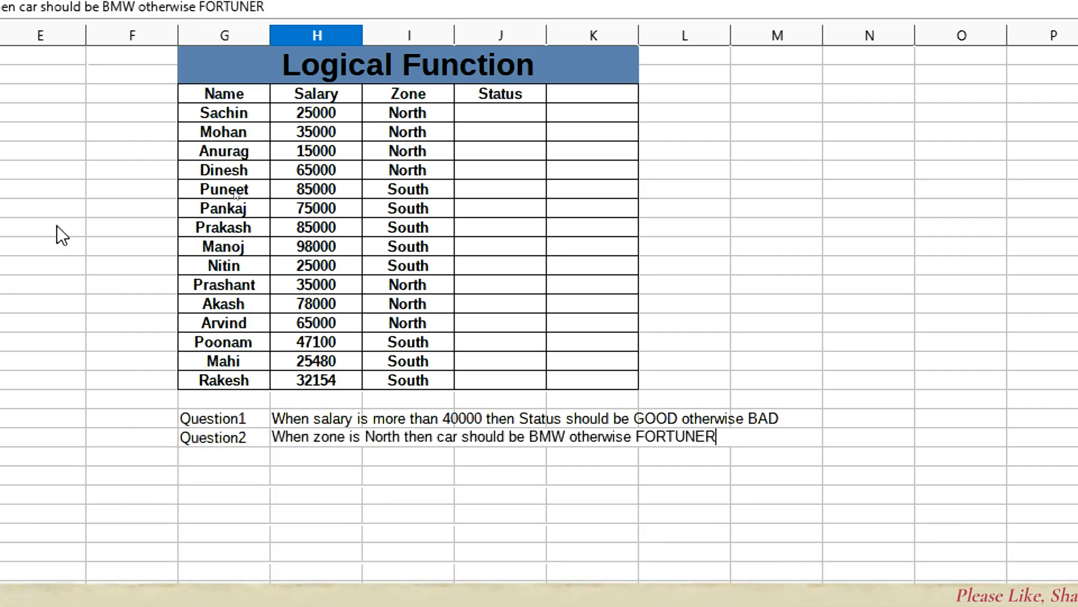
key("Return")
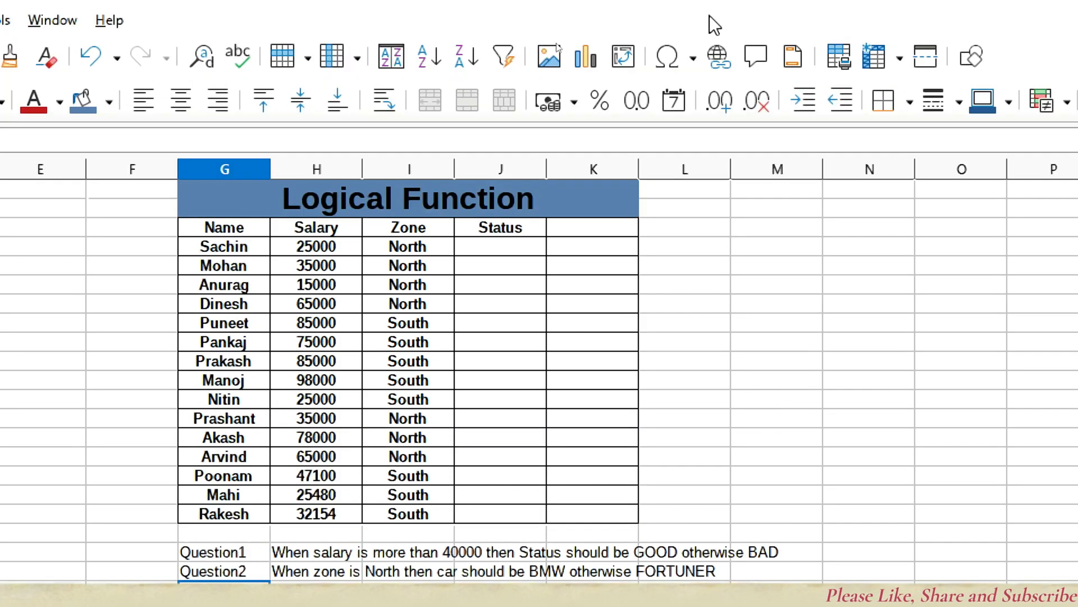
Step: Enter the column header CAR in the empty heading cell beside Status
left_click(593, 227)
type("Car")
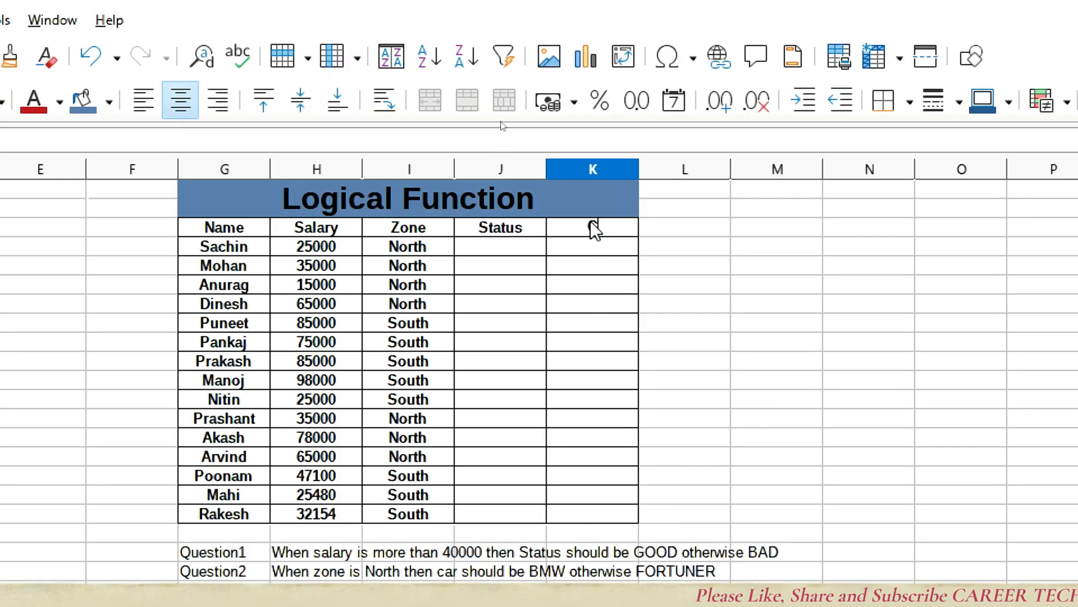
key("Return")
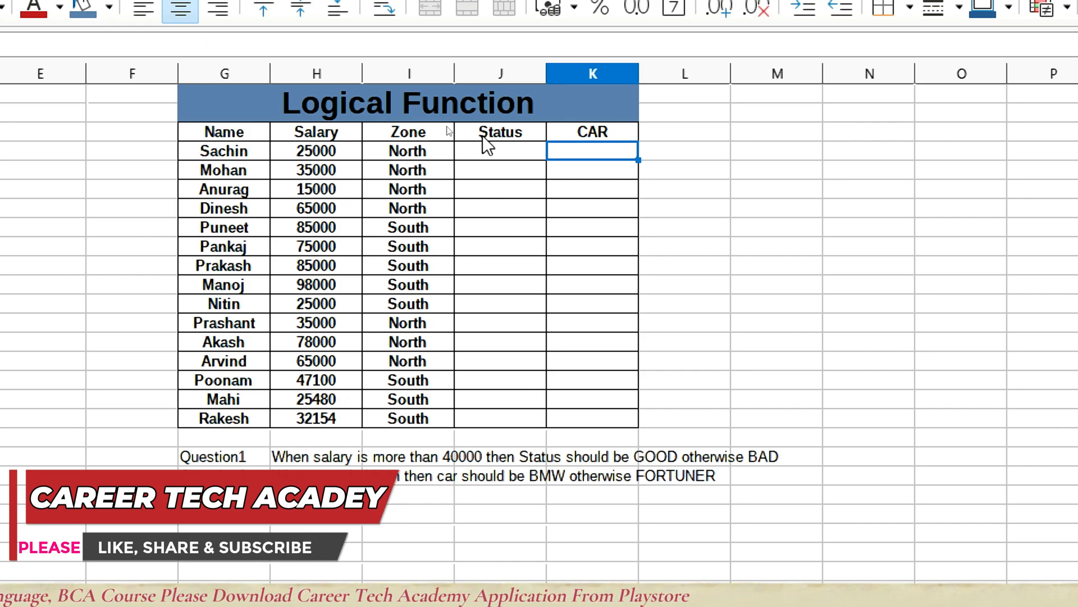
Step: Append "(IF)" to the merged table title so it reads "Logical Function(IF)"
left_click(484, 150)
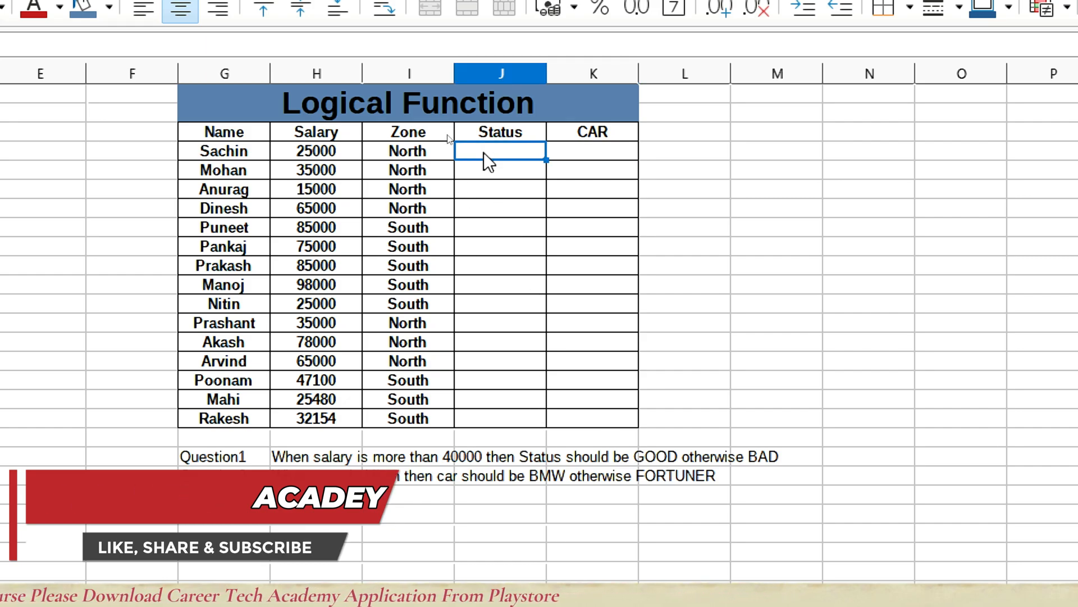
left_click(545, 109)
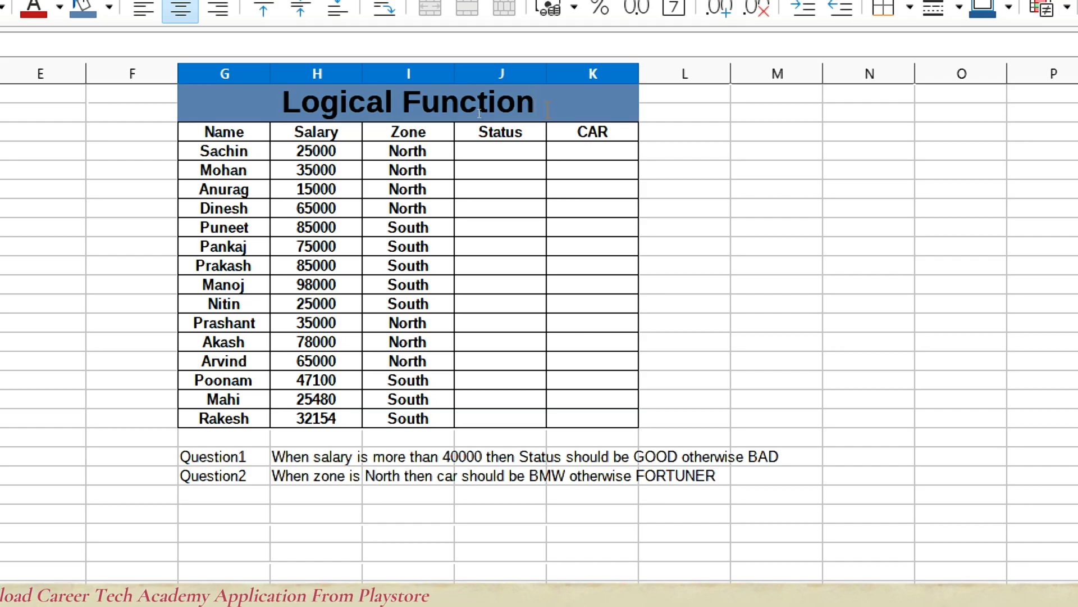
type("(")
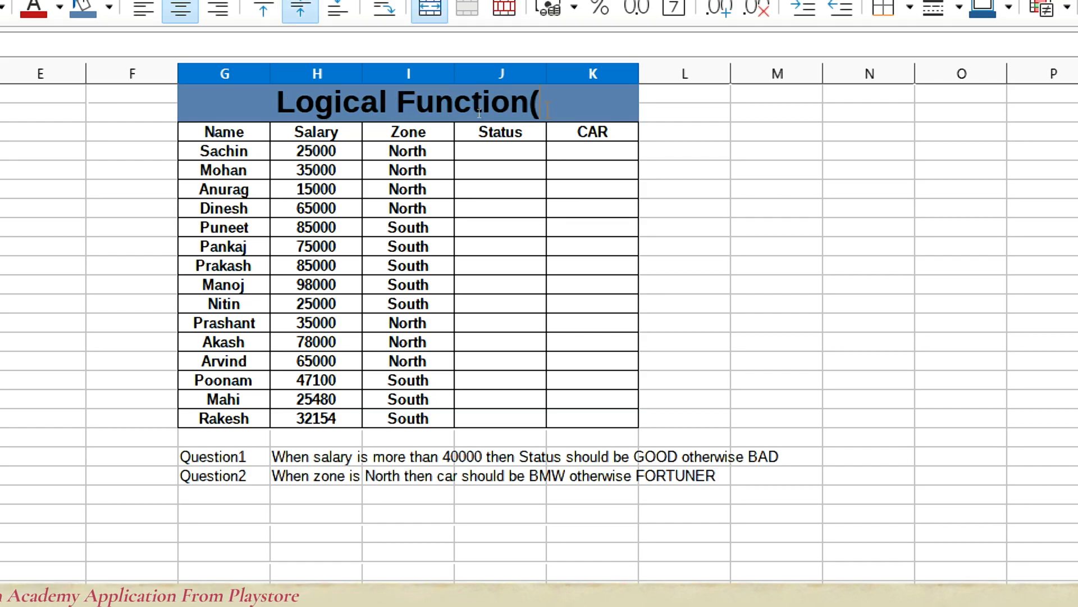
type("IF")
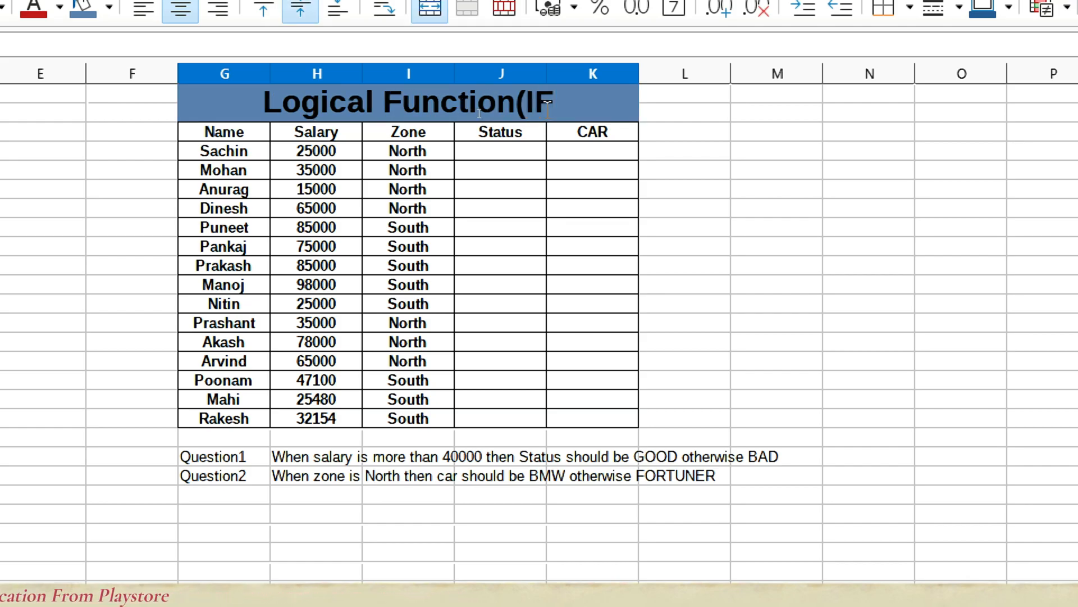
type(")")
key("Return")
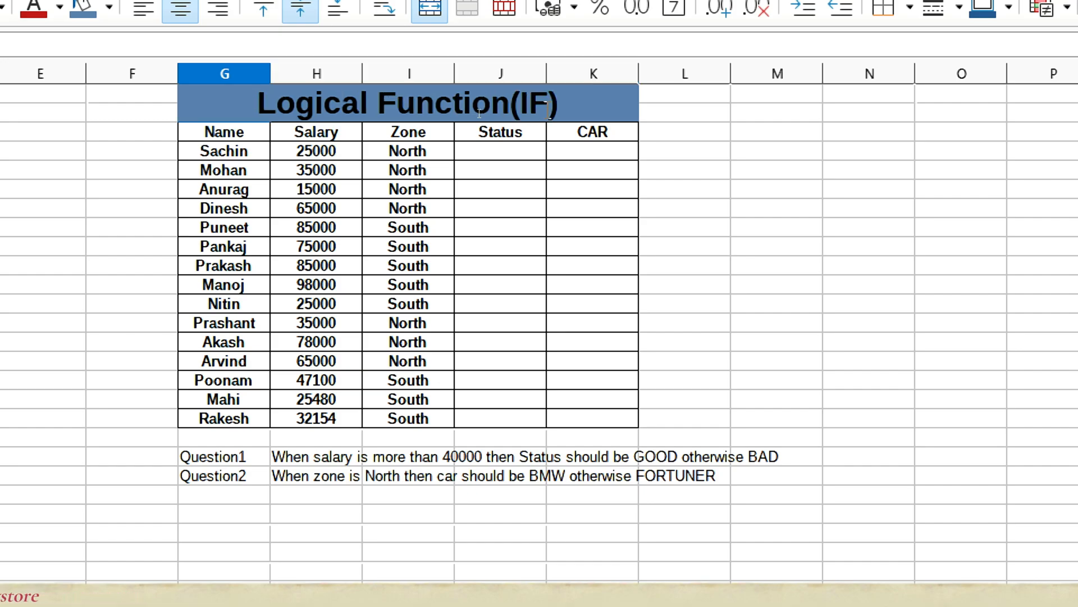
Step: Begin an IF formula in the first Status cell, J4, with the test H4>40000
left_click(531, 150)
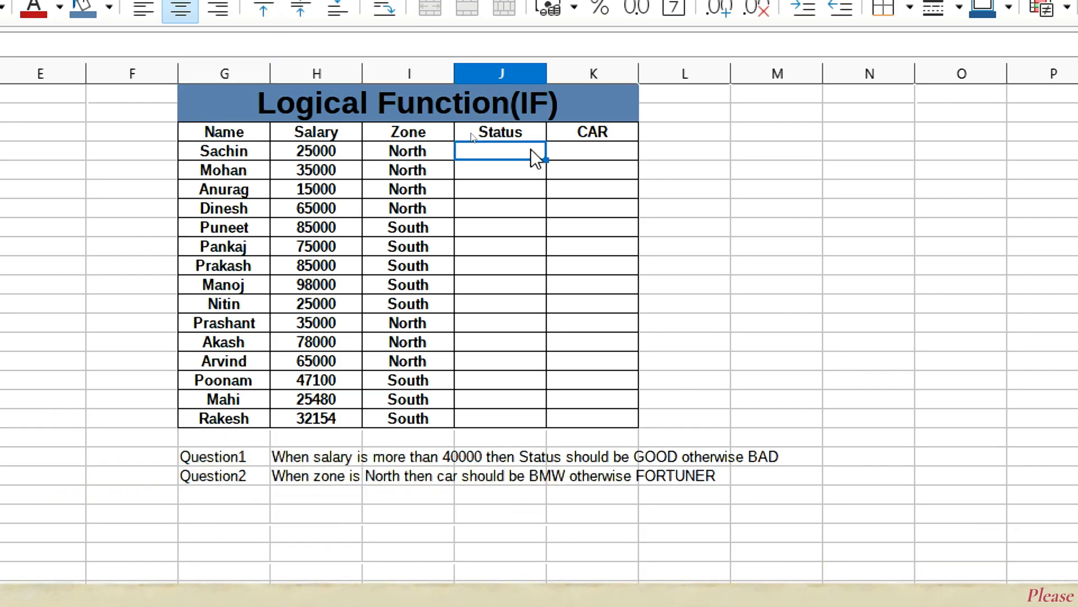
type("=i")
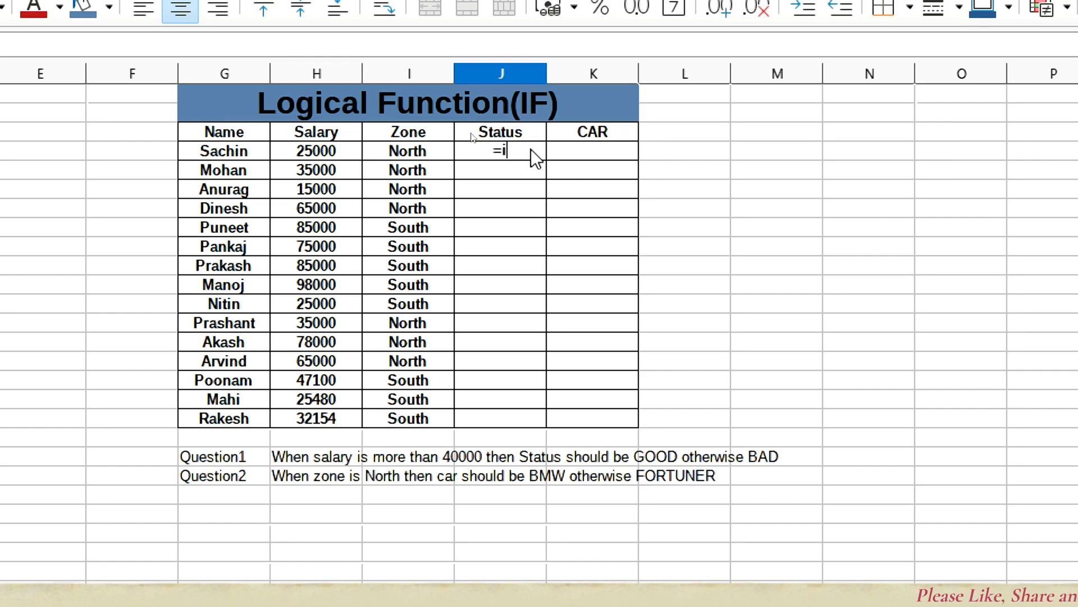
type("f(")
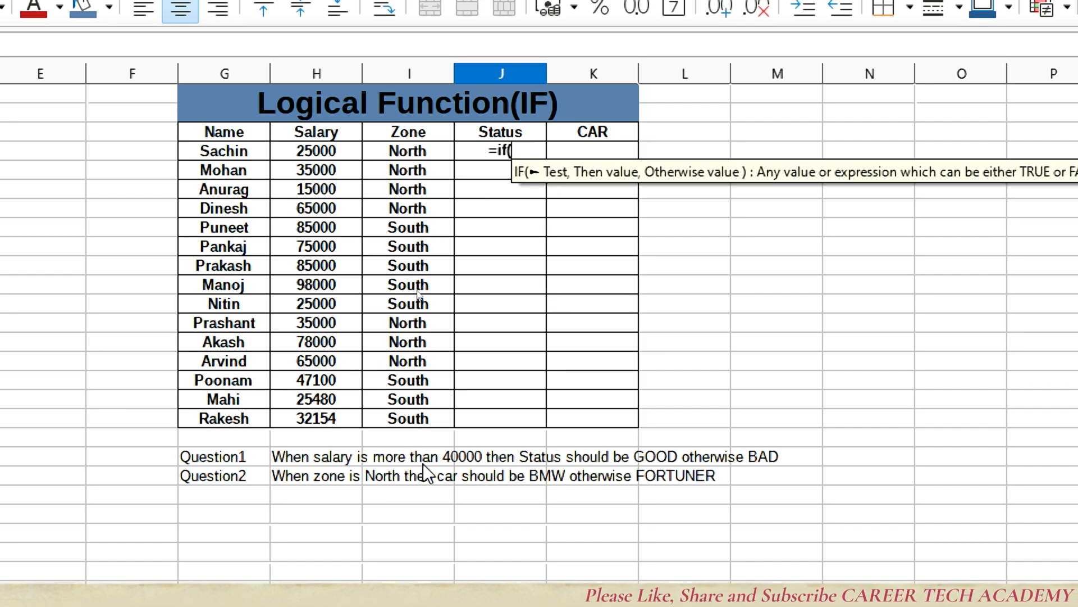
left_click(333, 163)
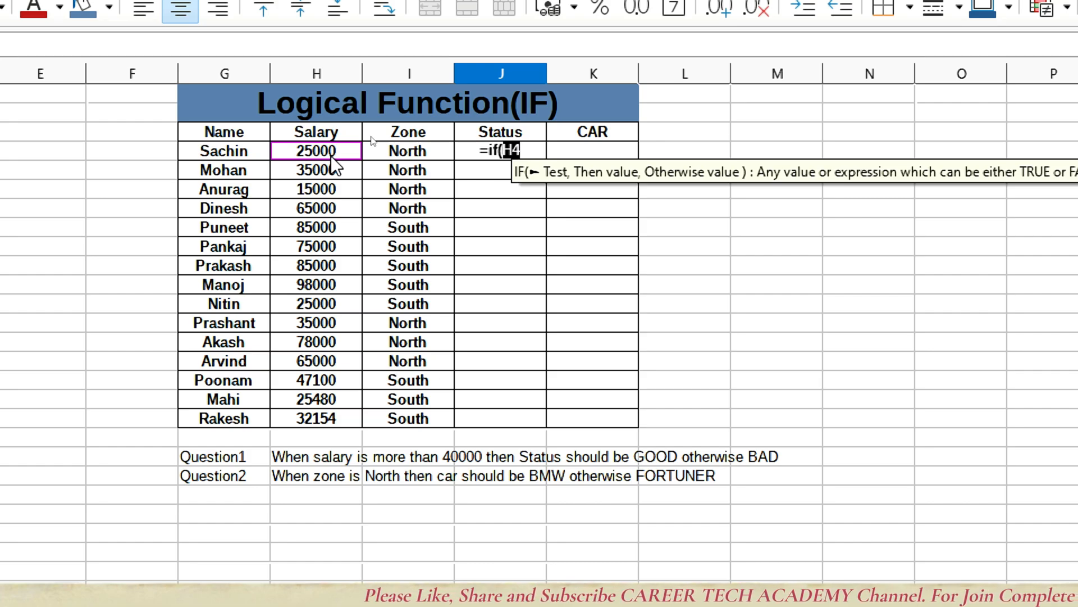
type(">400")
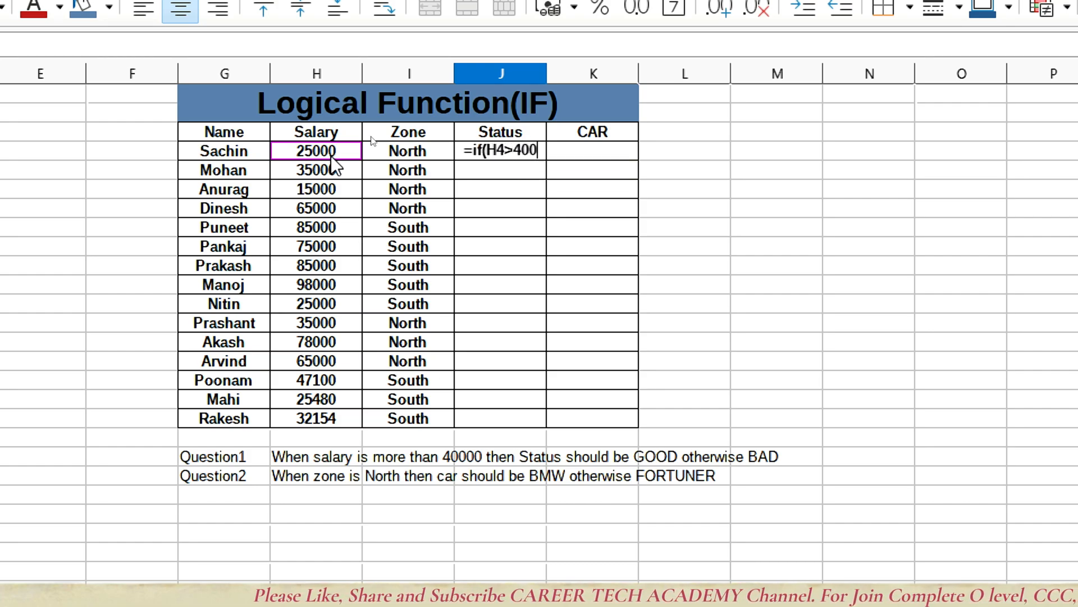
type("00")
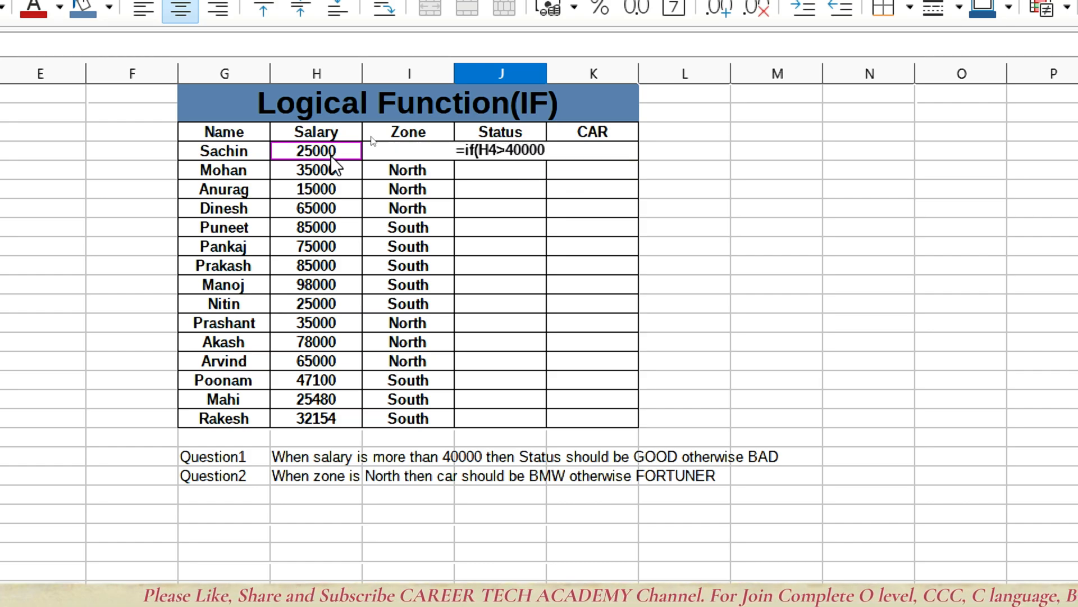
type(",")
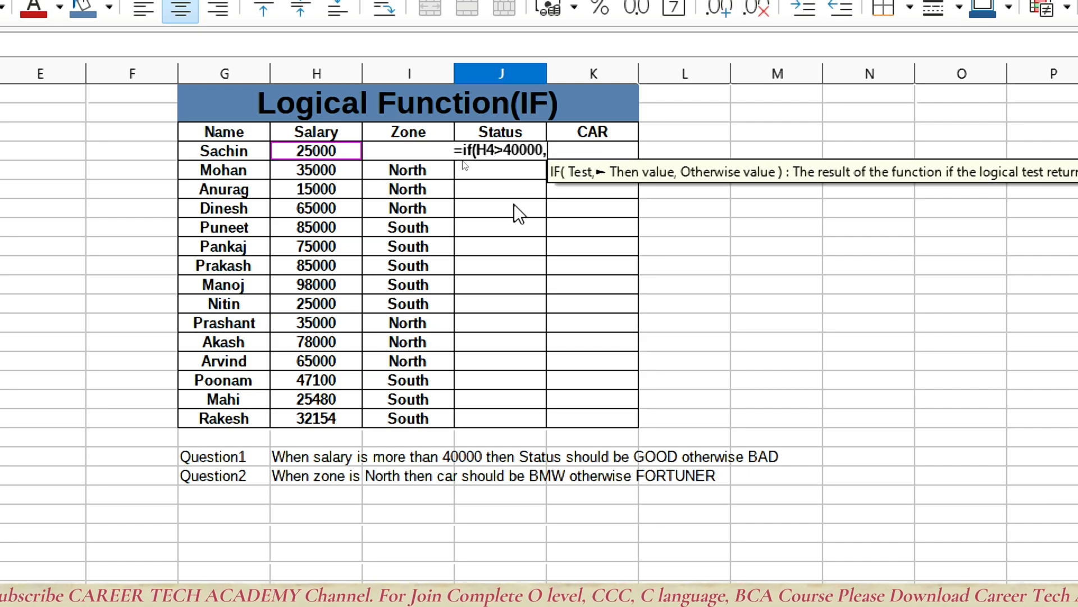
Step: Complete the J4 formula with "GOOD" as the then value and "BAD" as the otherwise value
type("\"goo")
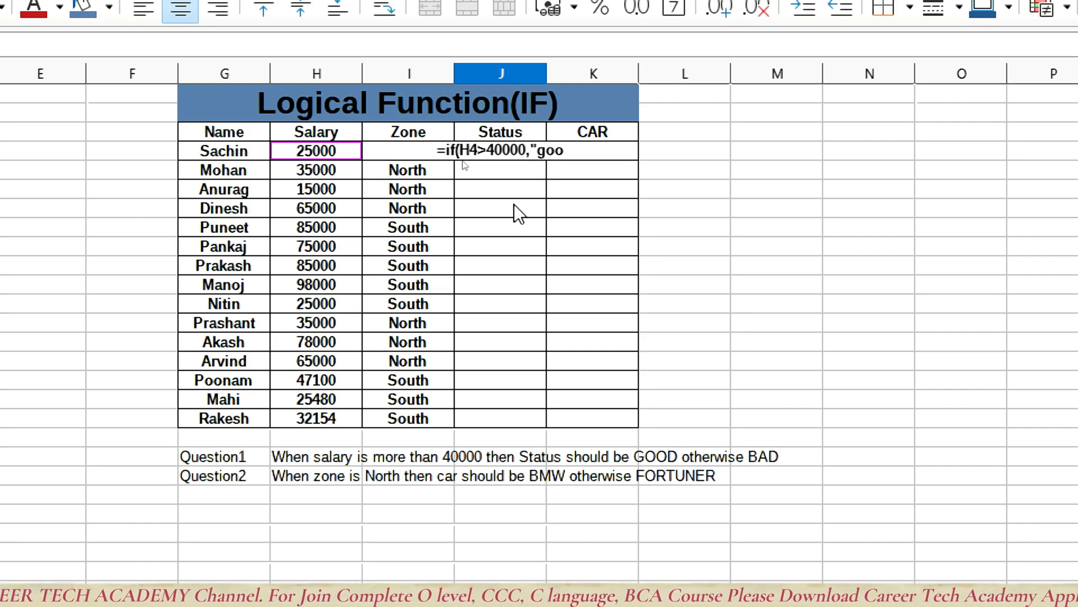
key("BackSpace")
key("BackSpace")
key("BackSpace")
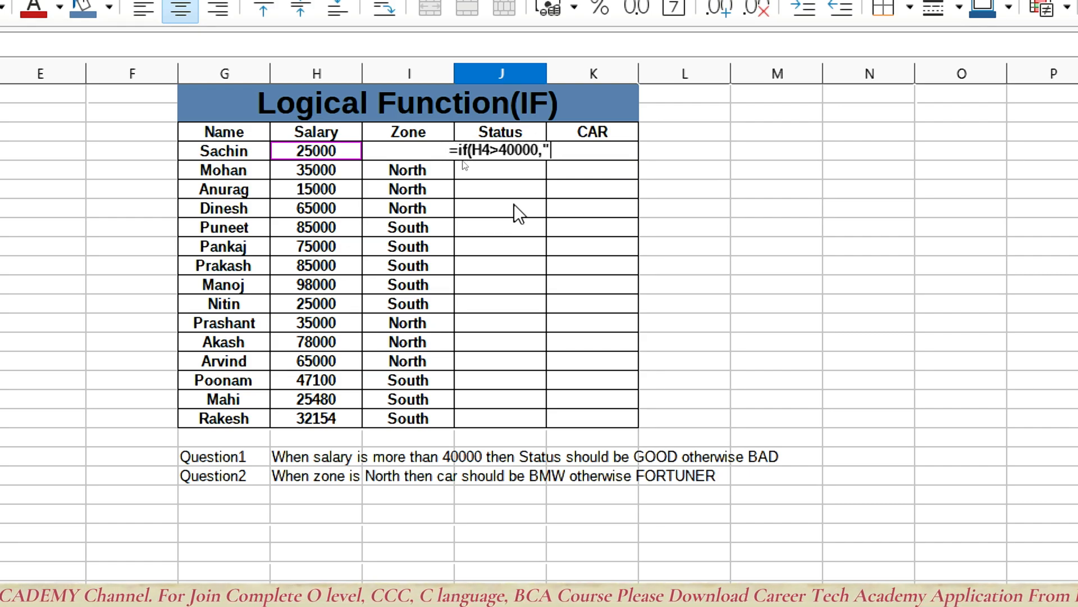
type("GOOD\"")
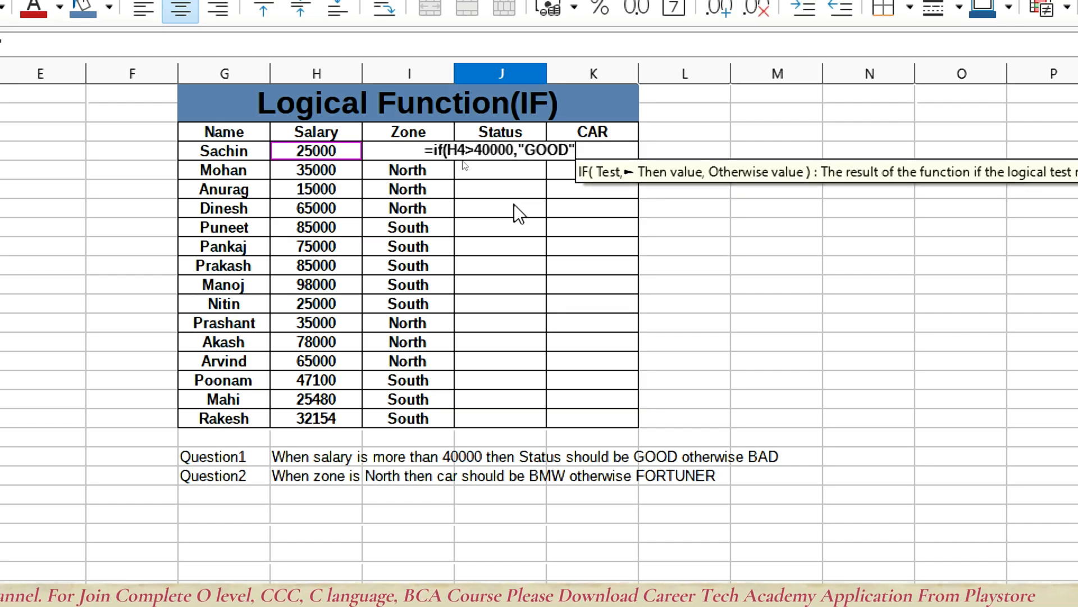
type(",")
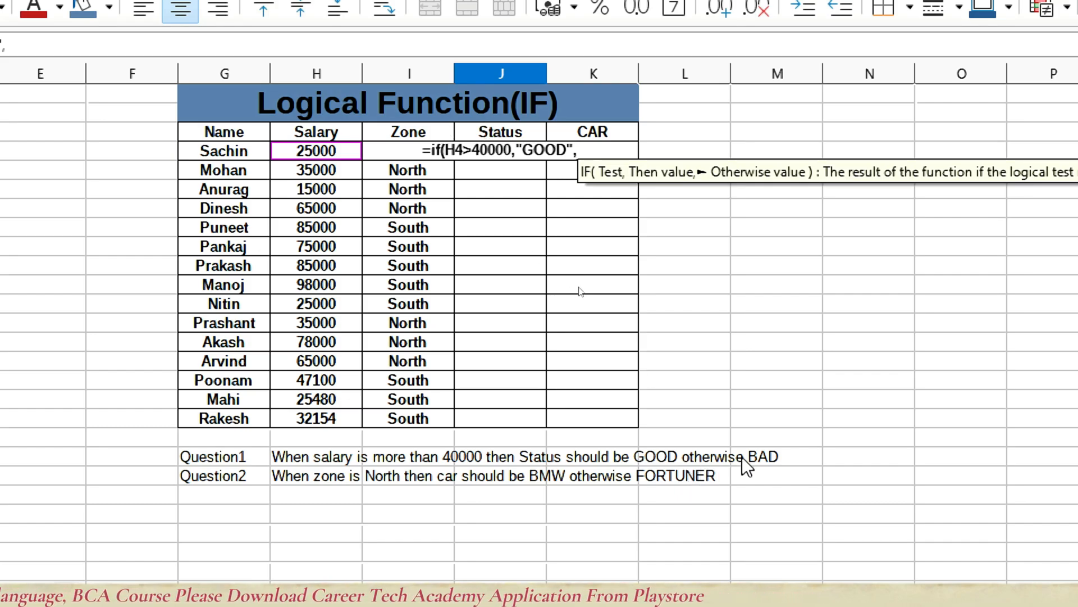
type("\"")
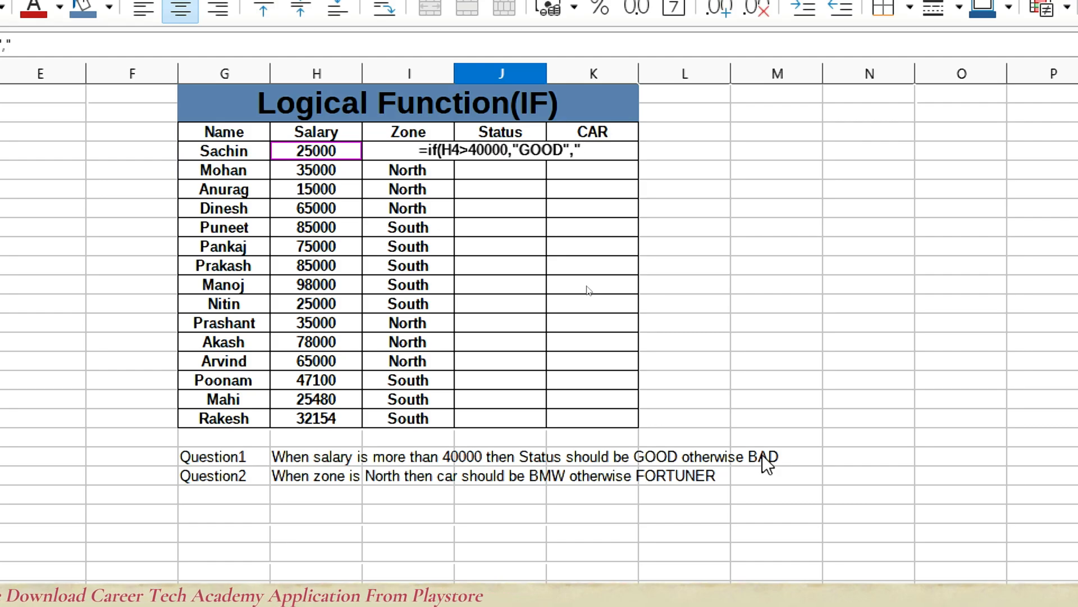
type("BAD\"")
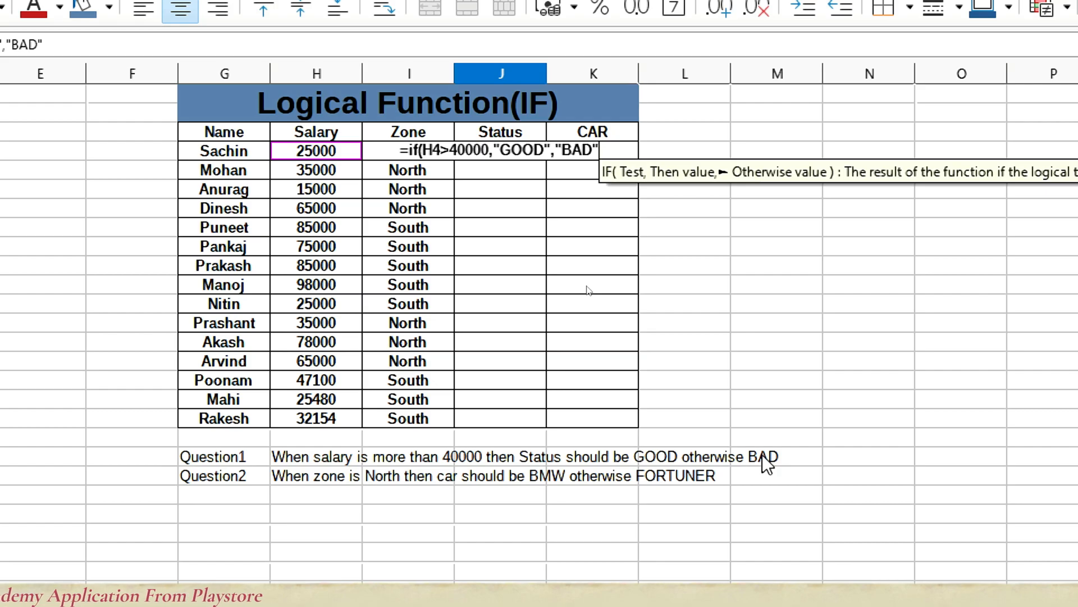
type(")")
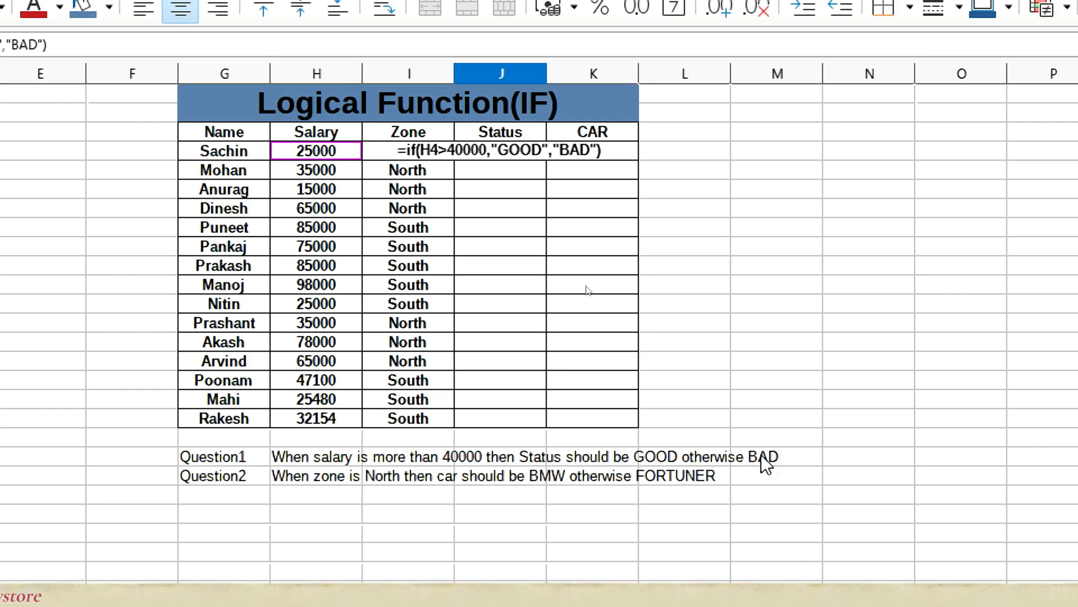
key("Return")
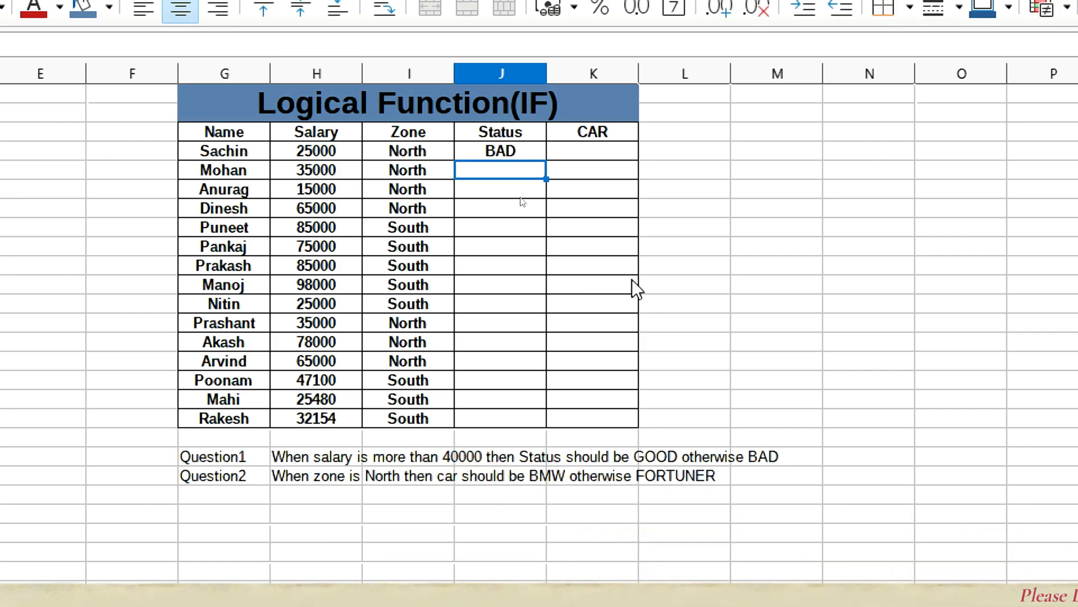
Step: Fill the J4 formula down to the last table row and select the Salary-to-Status cells of the GOOD rows
left_click(525, 150)
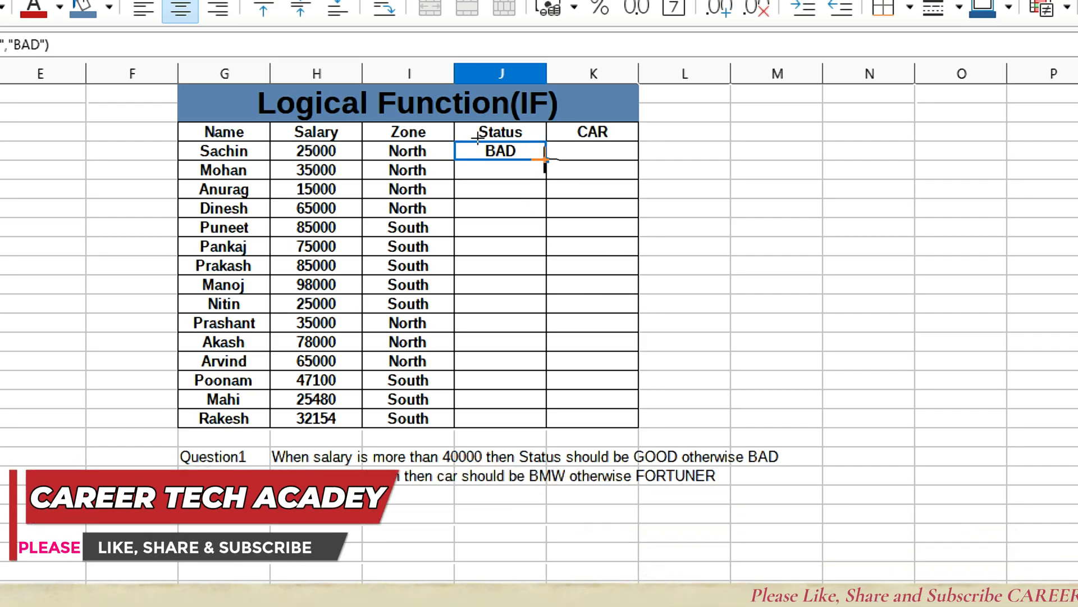
double_click(546, 160)
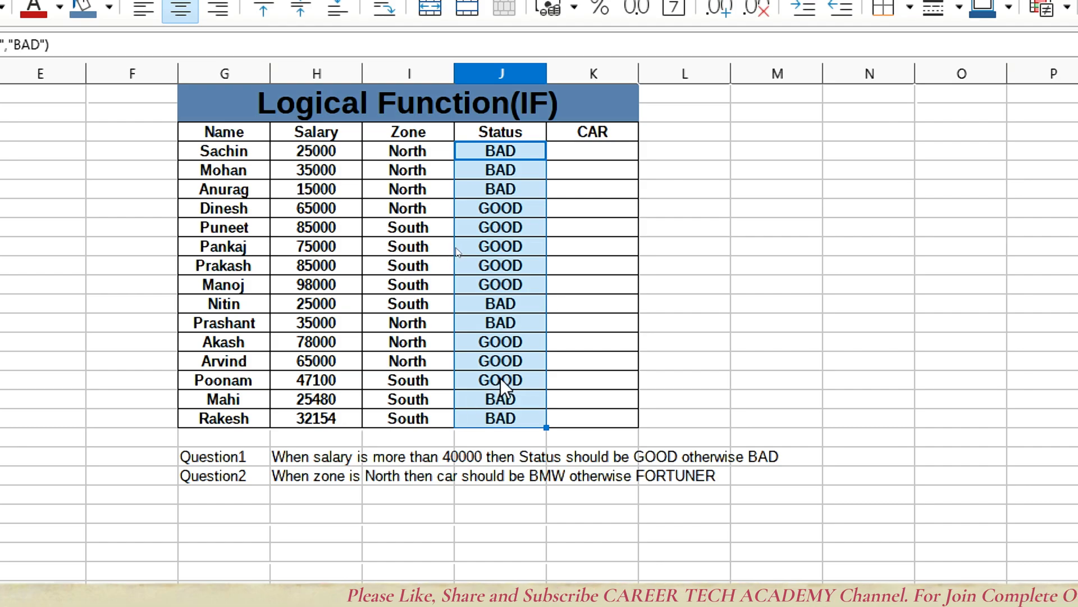
left_click_drag(315, 379, 497, 344)
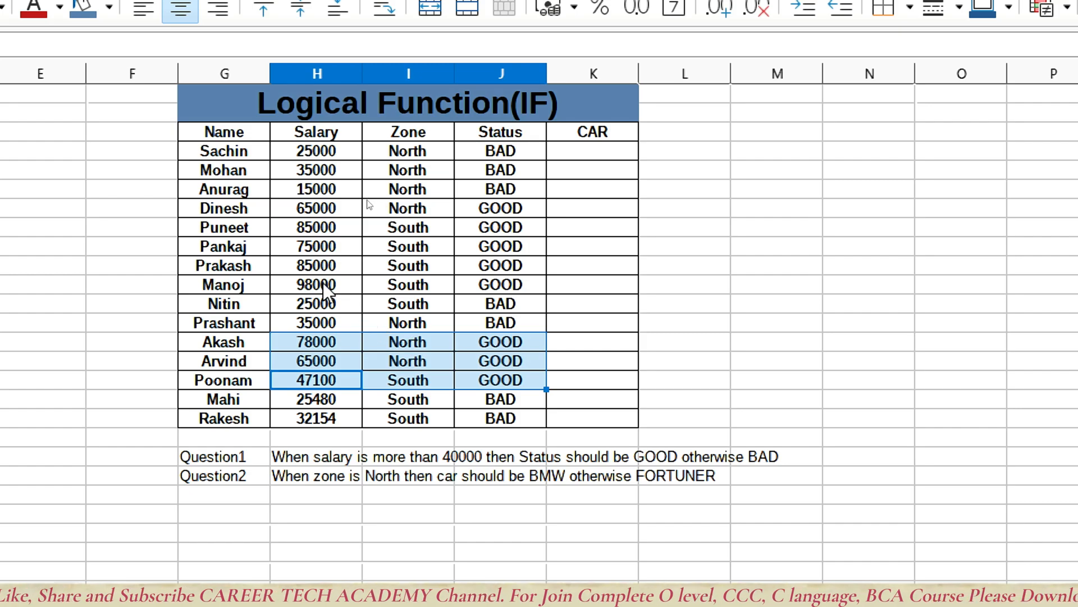
left_click_drag(323, 283, 520, 202, "ctrl")
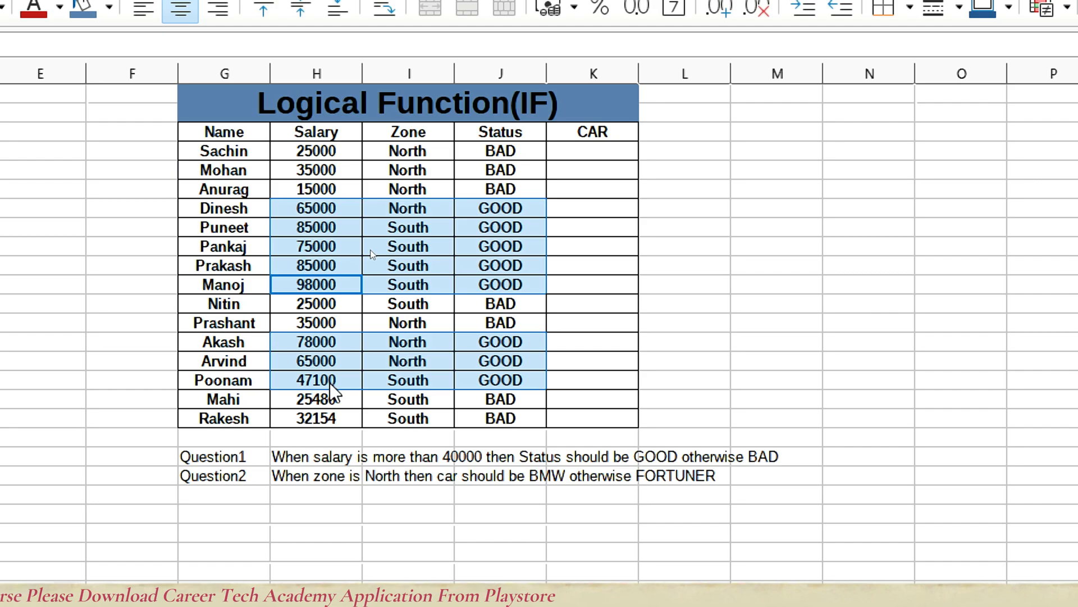
Step: Set the second table row's salary in H5 to 41000, check its Status cell, and undo the salary change
left_click(320, 170)
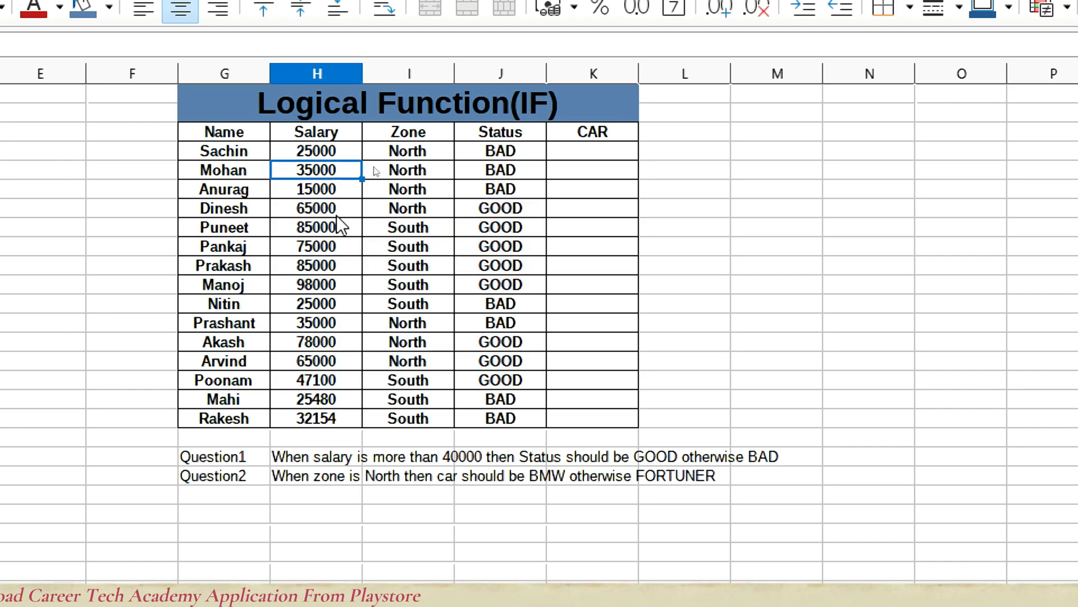
type("4100")
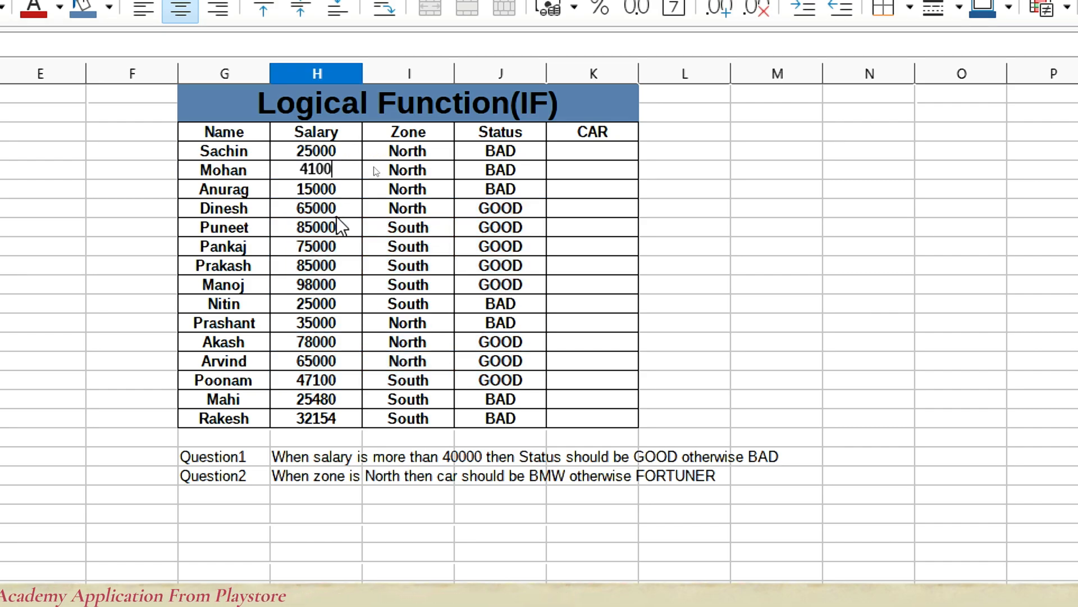
type("0")
key("Return")
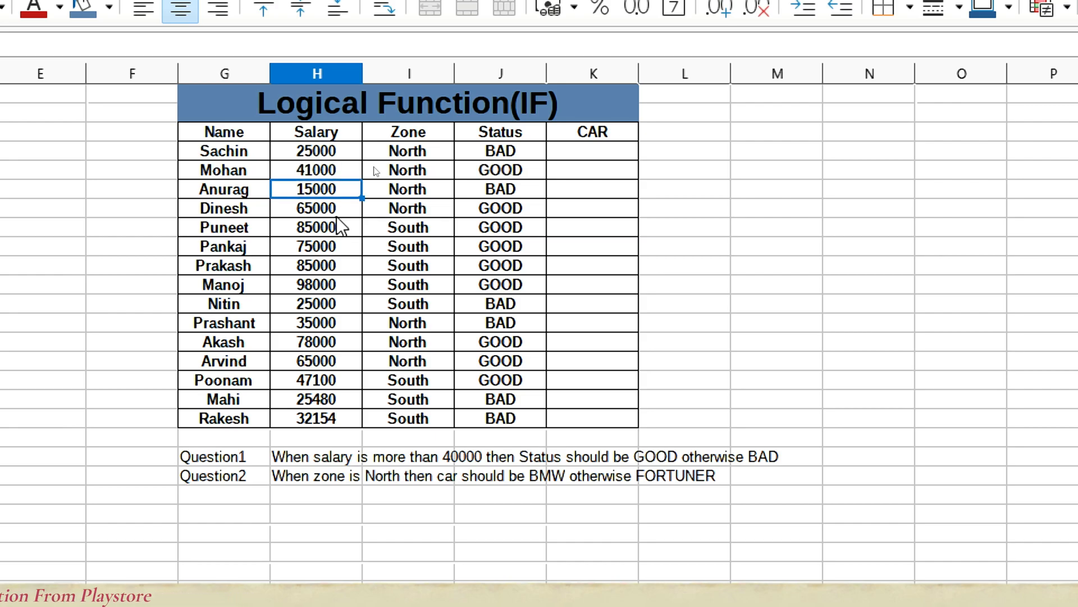
key("Up")
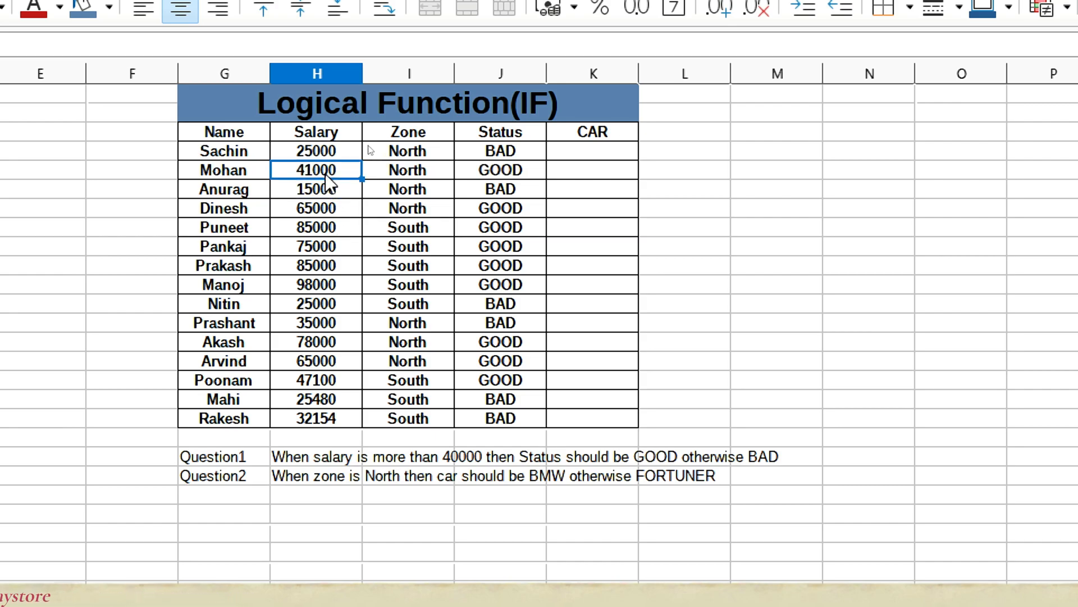
left_click(516, 170)
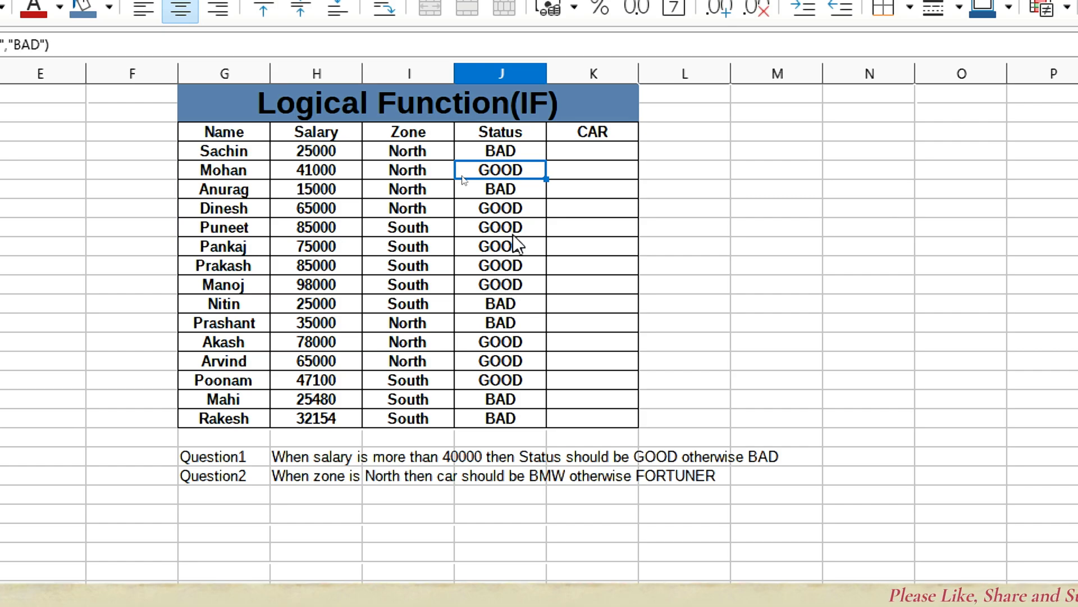
key("ctrl+z")
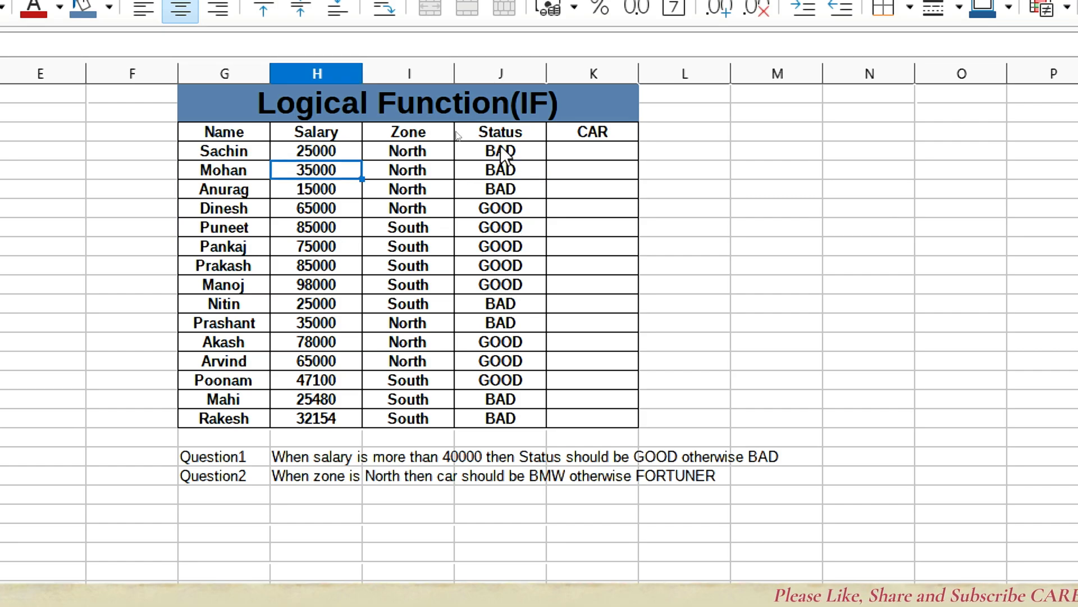
Step: Clear all the IF results from the Status column, J4 to J18
left_click_drag(500, 151, 501, 417)
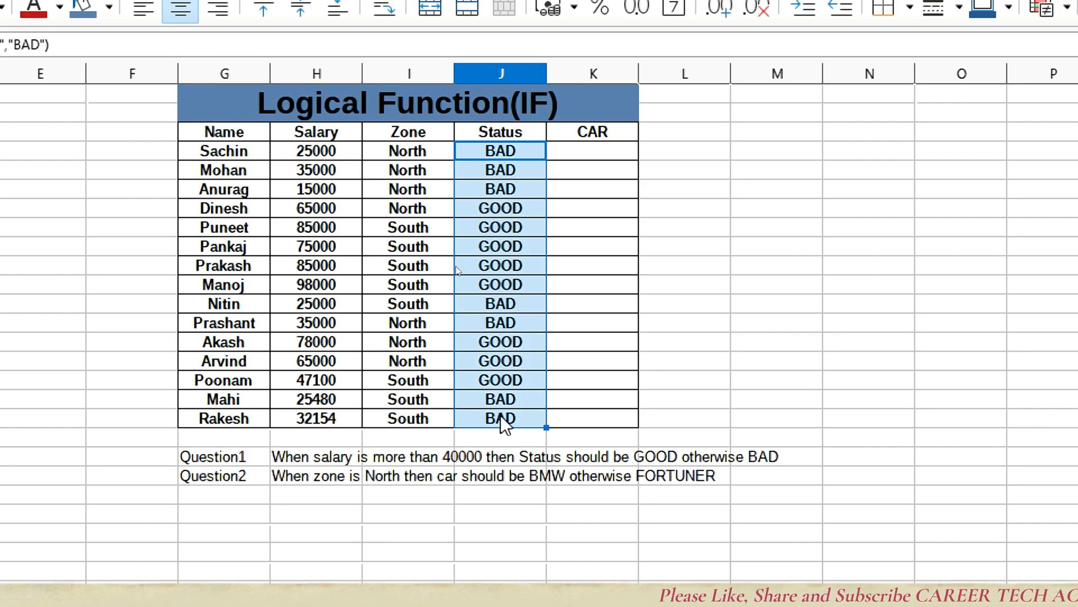
key("Delete")
key("Escape")
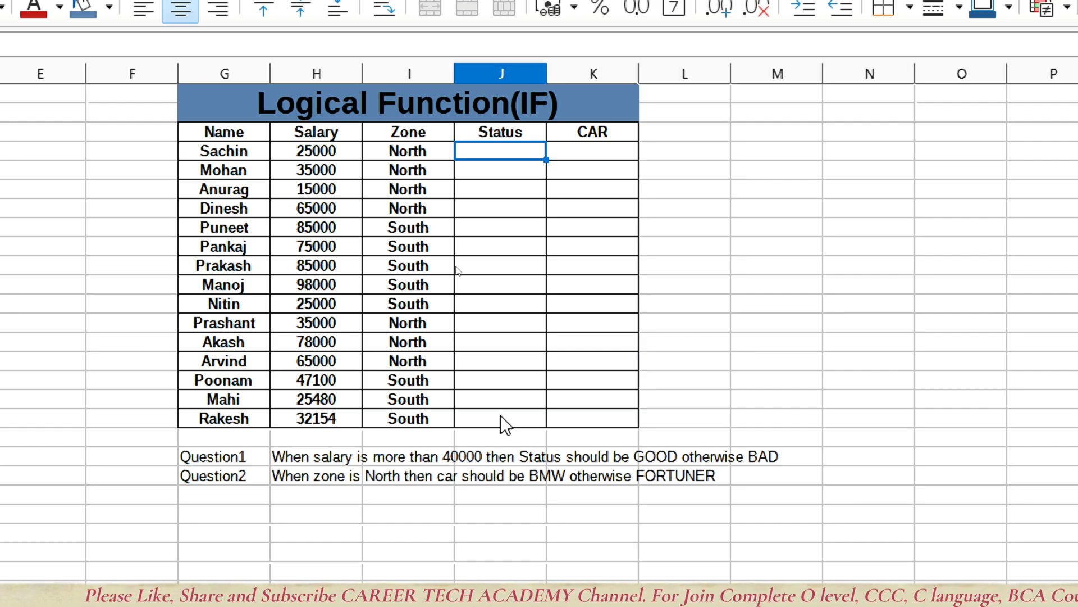
Step: Start a new IF formula in J4 with H4>40000 as its logical test
type("=IF")
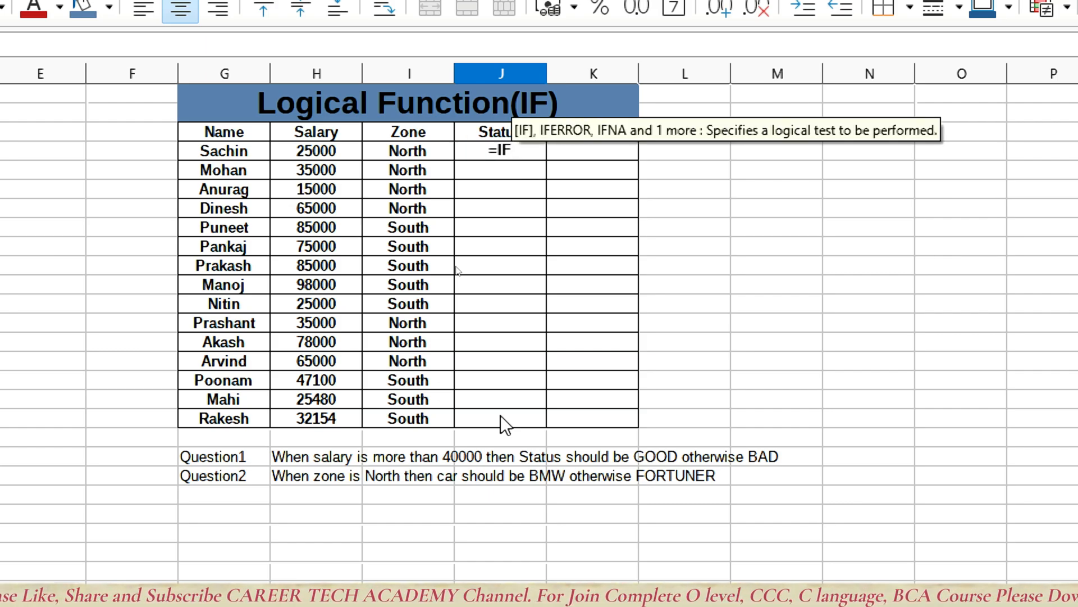
type("(")
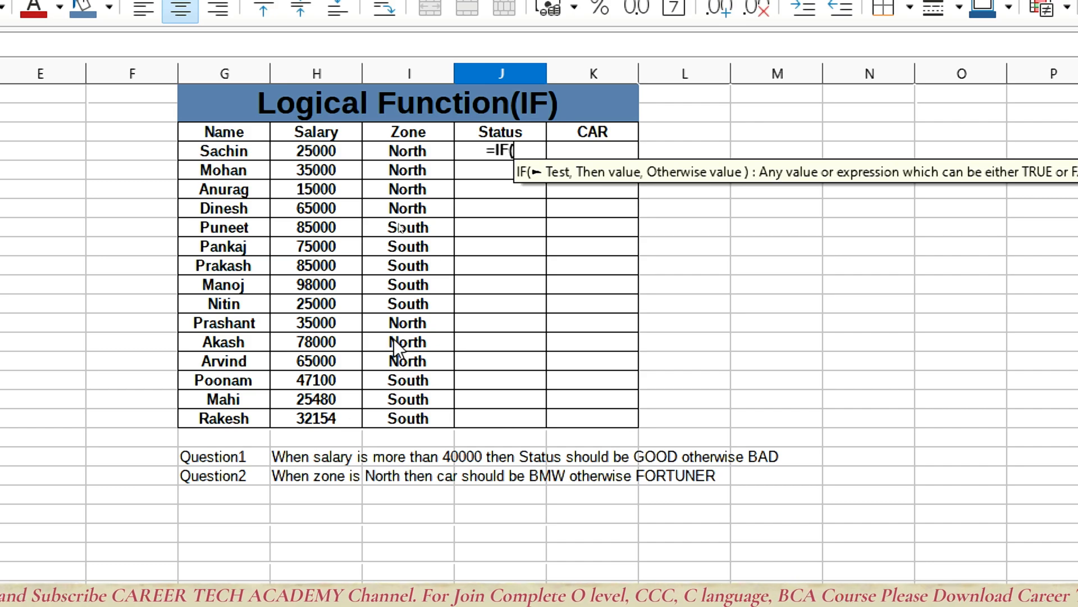
left_click(336, 150)
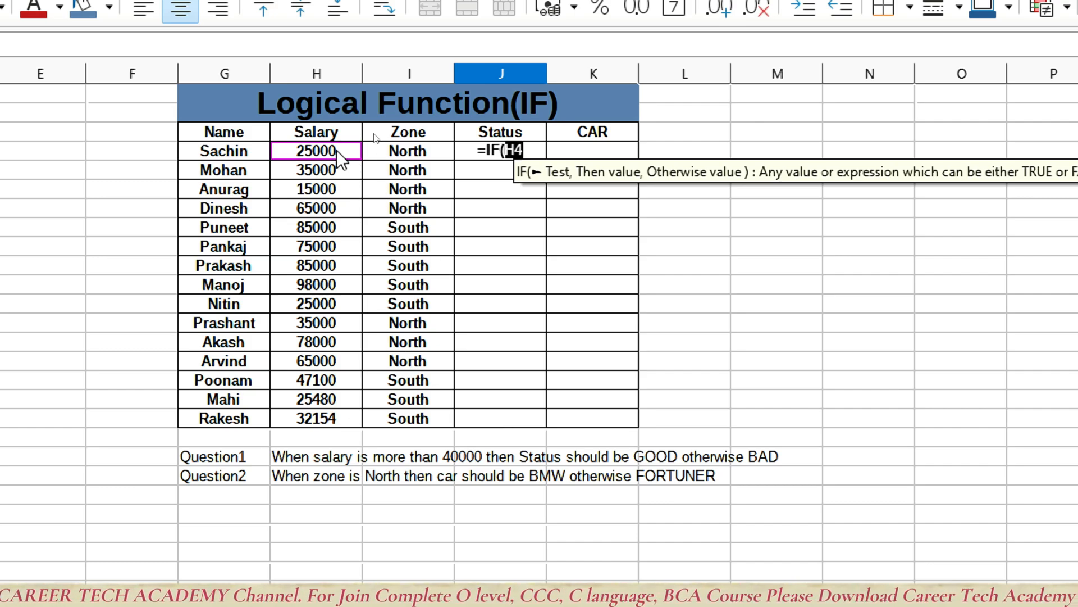
type(">")
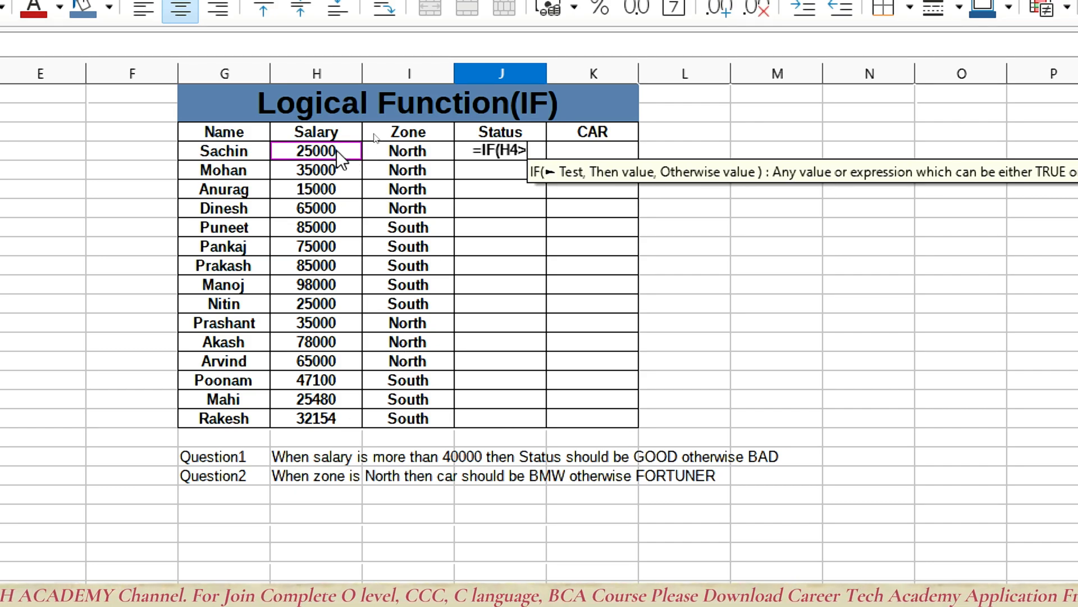
type("40000")
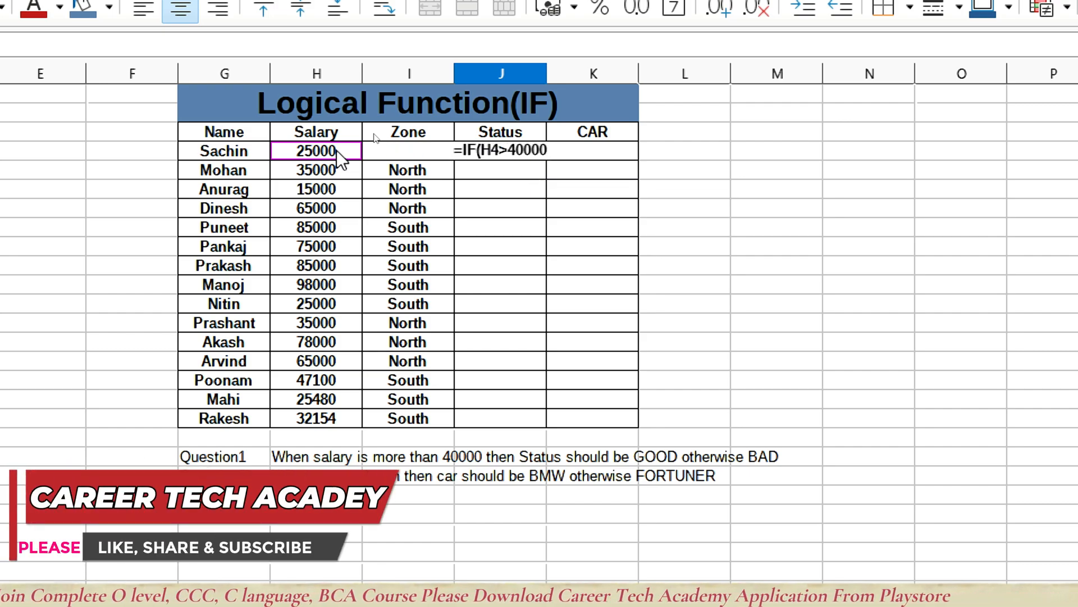
type(",")
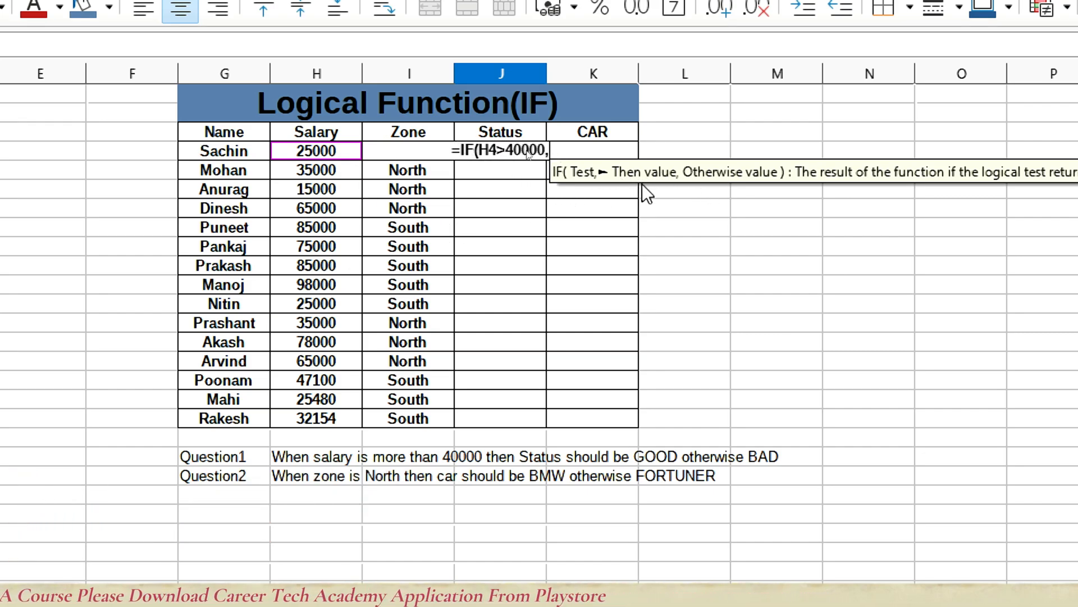
Step: Enter "GOOD" in capitals as the then value of the J4 formula
type("\"")
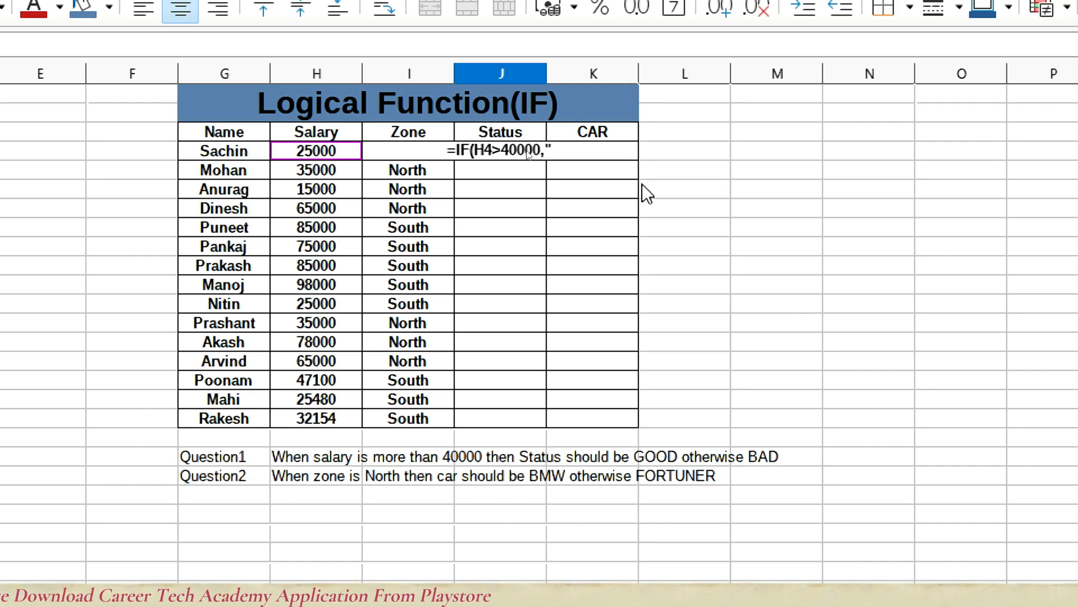
type("good")
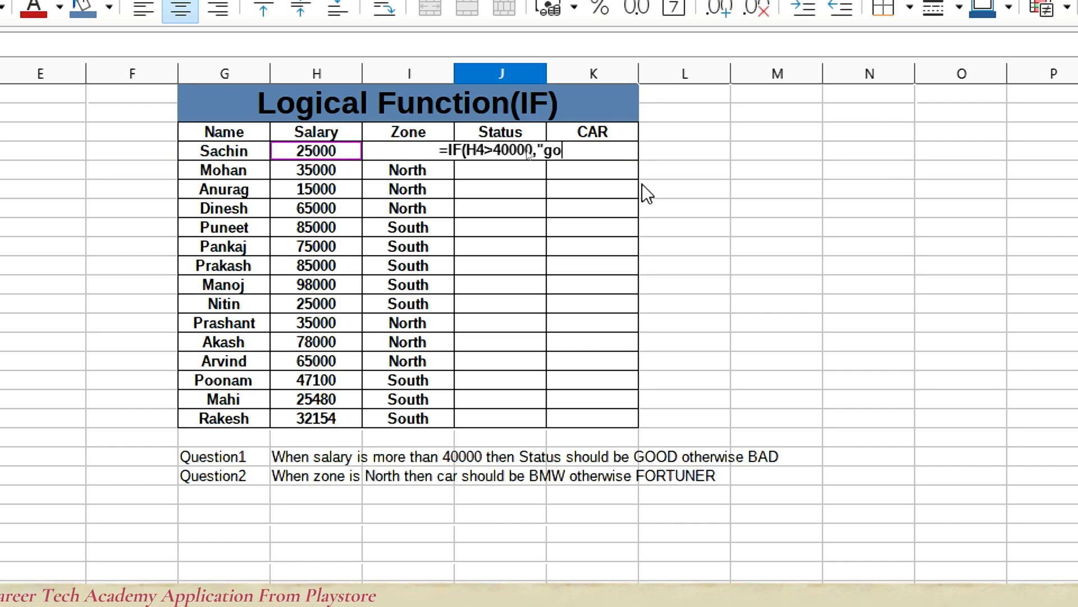
key("BackSpace")
key("BackSpace")
key("BackSpace")
key("BackSpace")
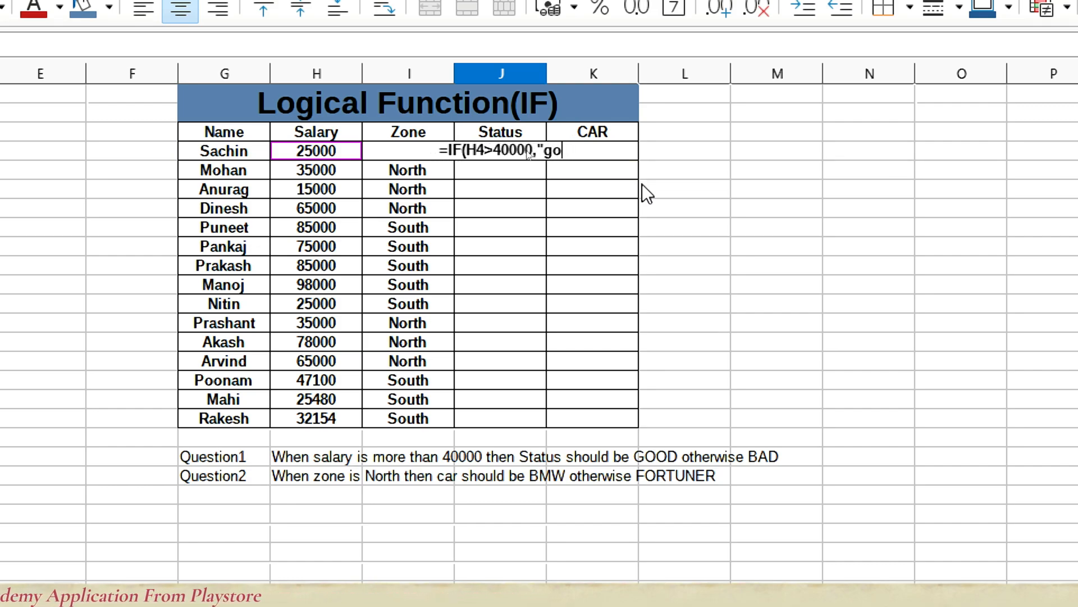
type("GO")
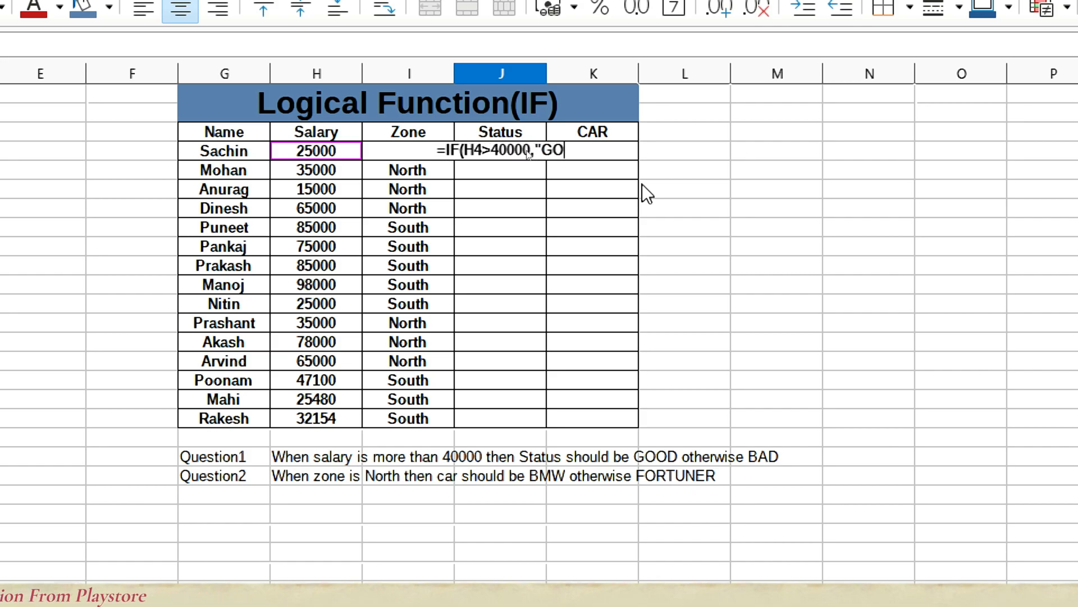
type("OD\"")
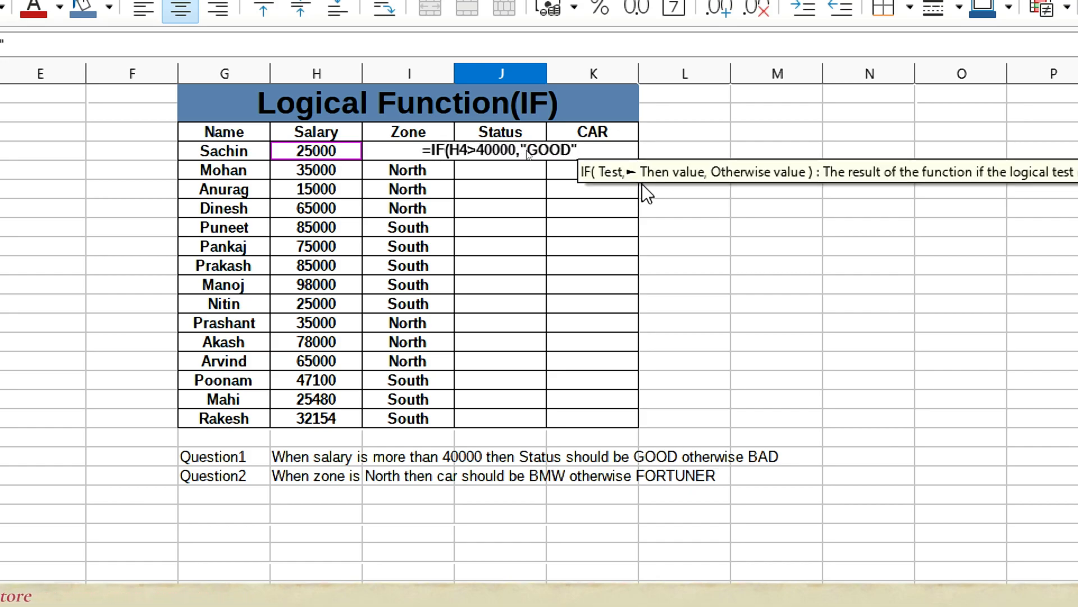
type(",")
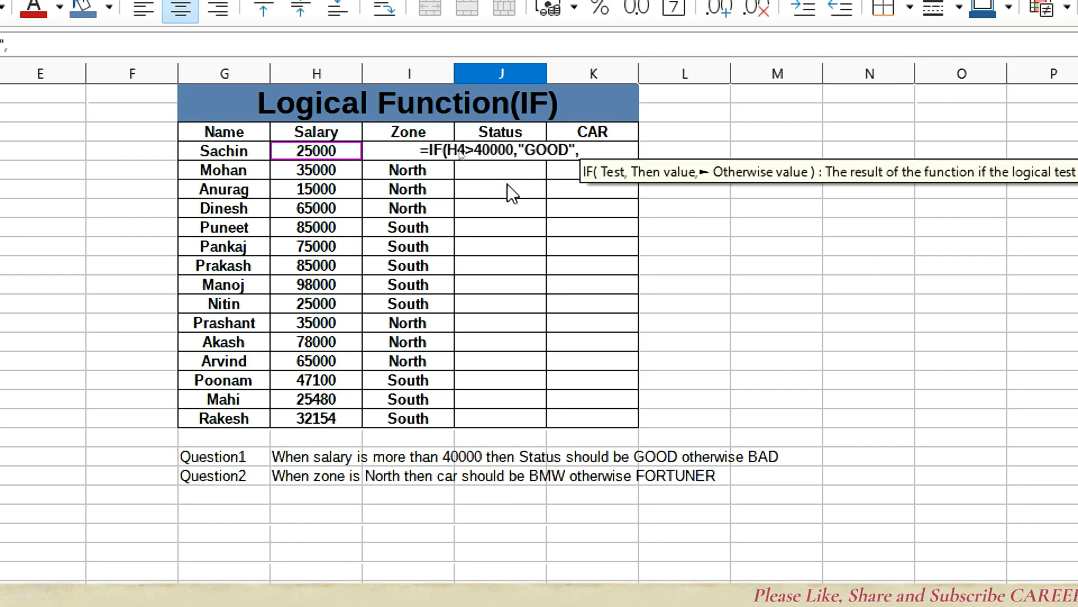
Step: Finish the J4 formula with "BAD" as the otherwise value and fill it down to the last table row
type("\"BAD")
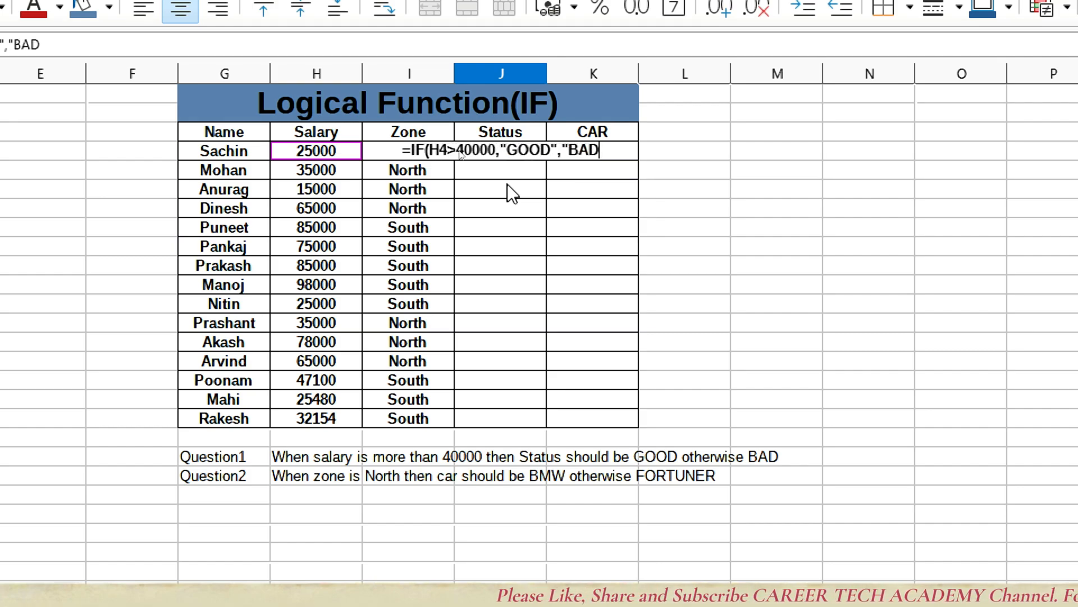
type("\")")
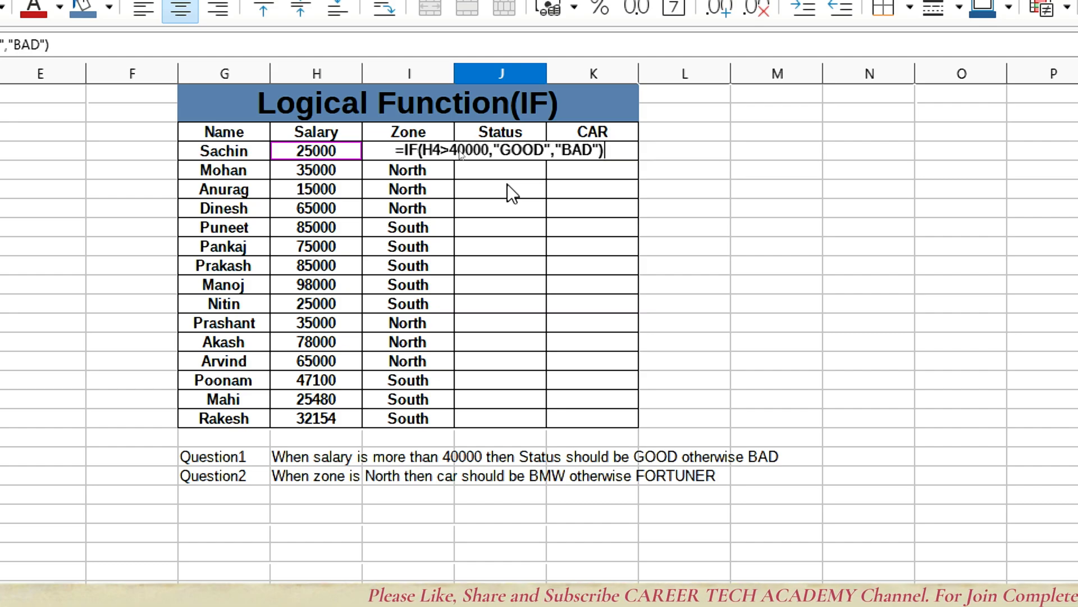
key("Return")
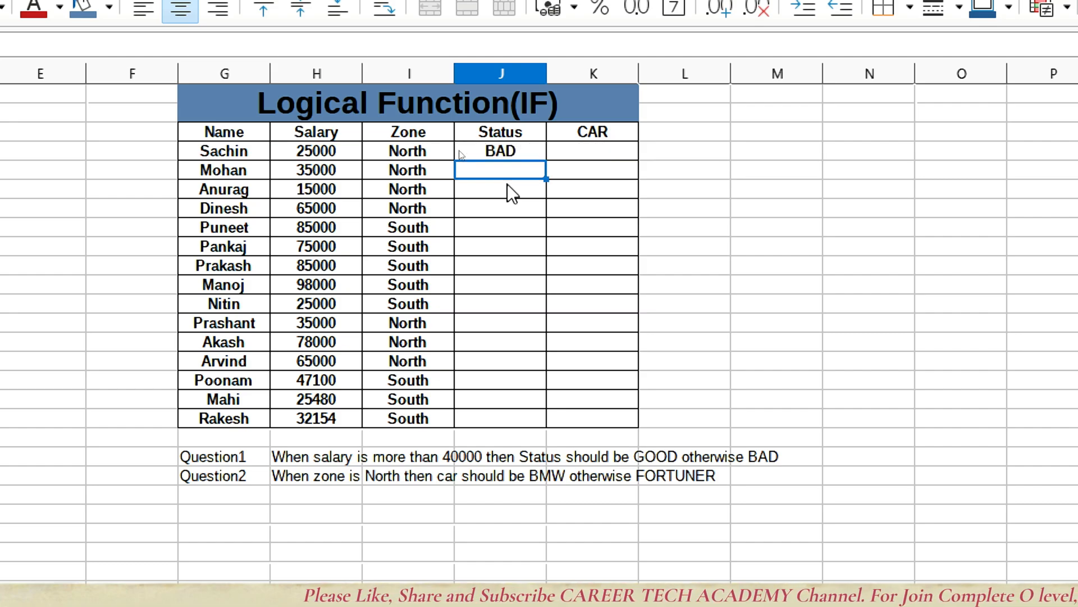
left_click(503, 151)
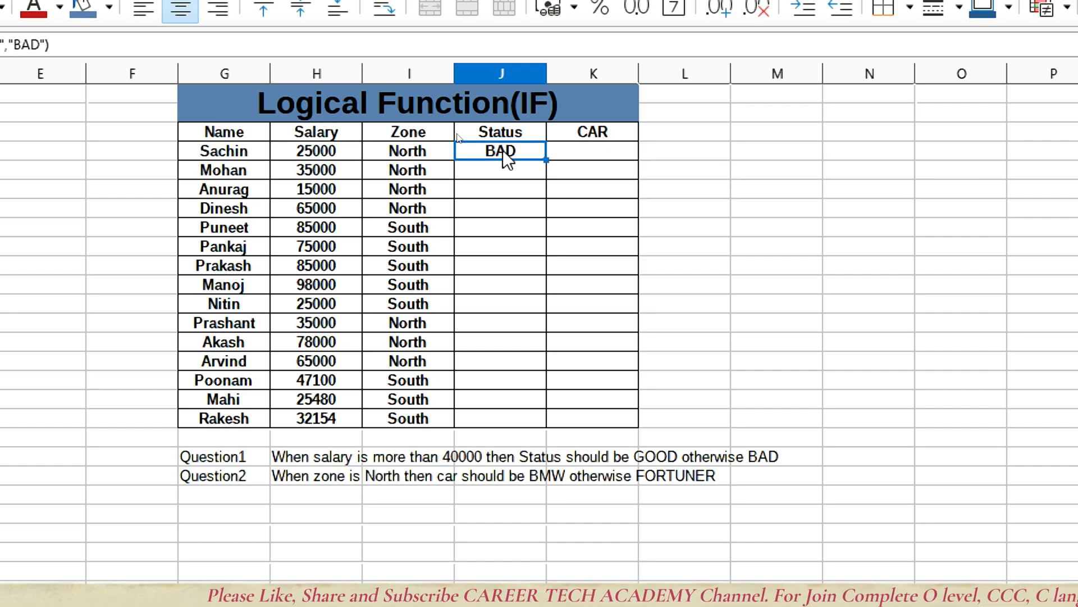
double_click(547, 160)
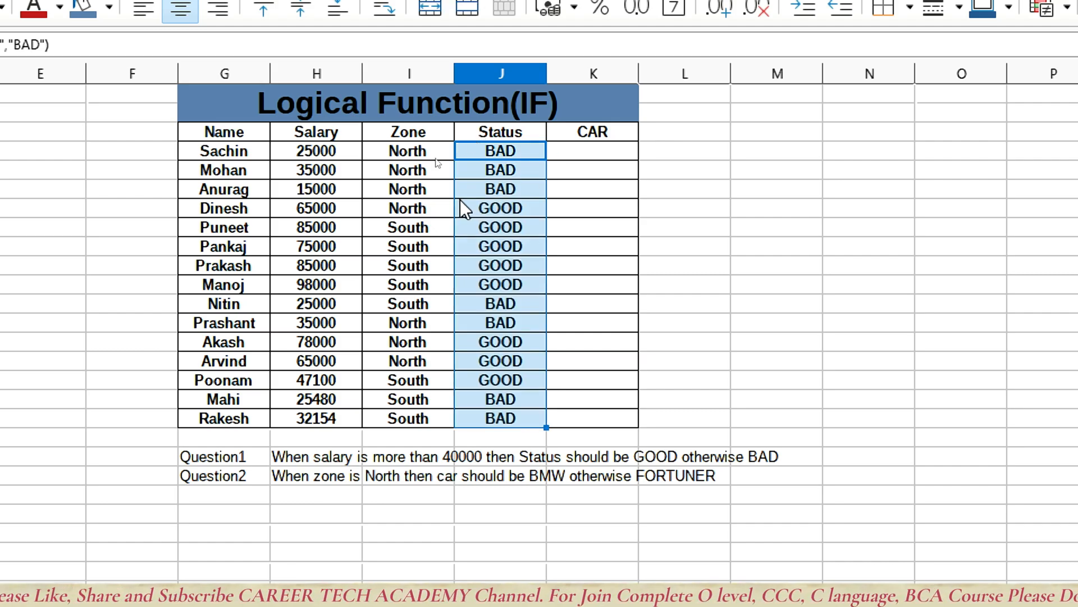
Step: Shade the Salary-to-Status cells of all the BAD rows with the current blue background colour
left_click_drag(288, 149, 494, 191)
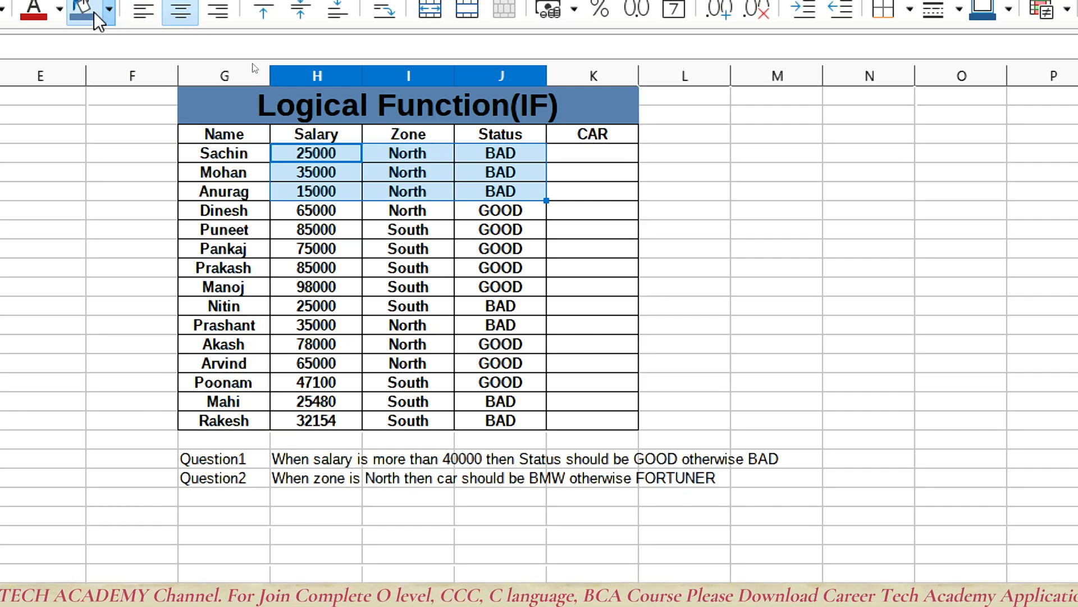
left_click(85, 10)
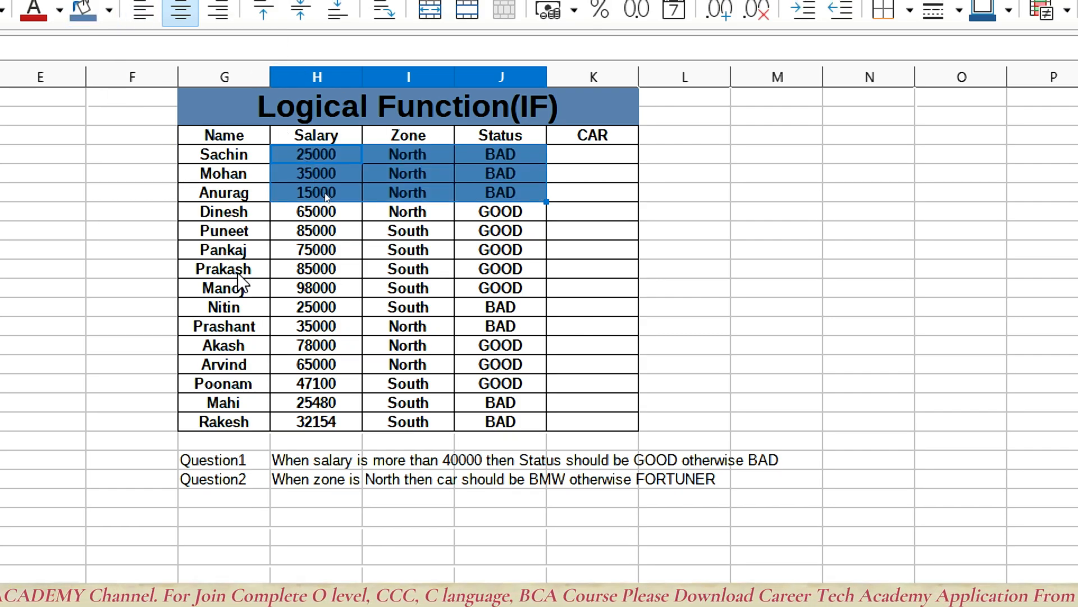
left_click_drag(299, 303, 501, 329)
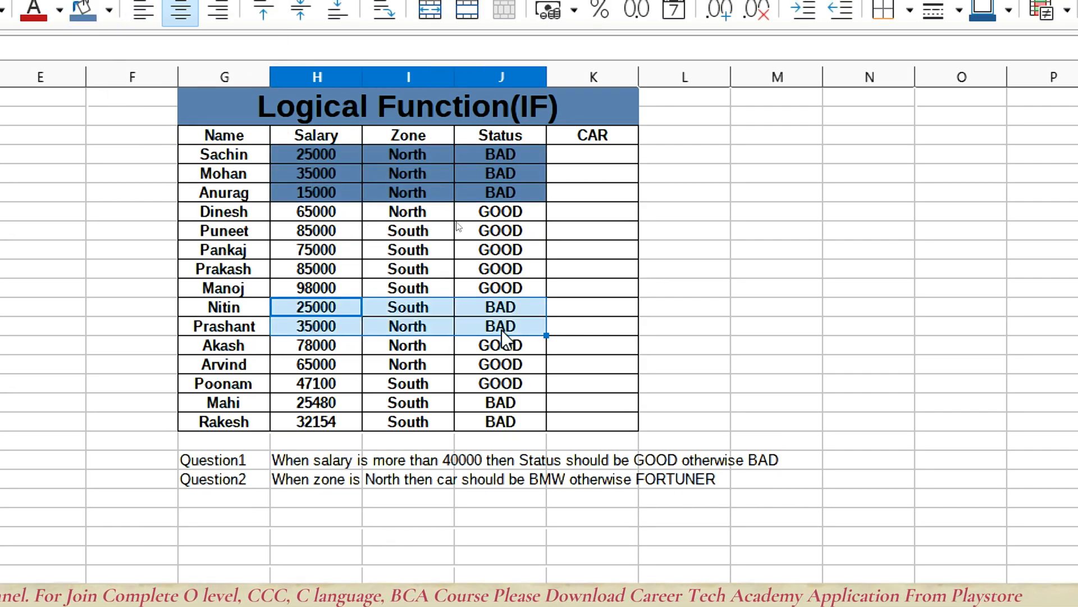
left_click(85, 17)
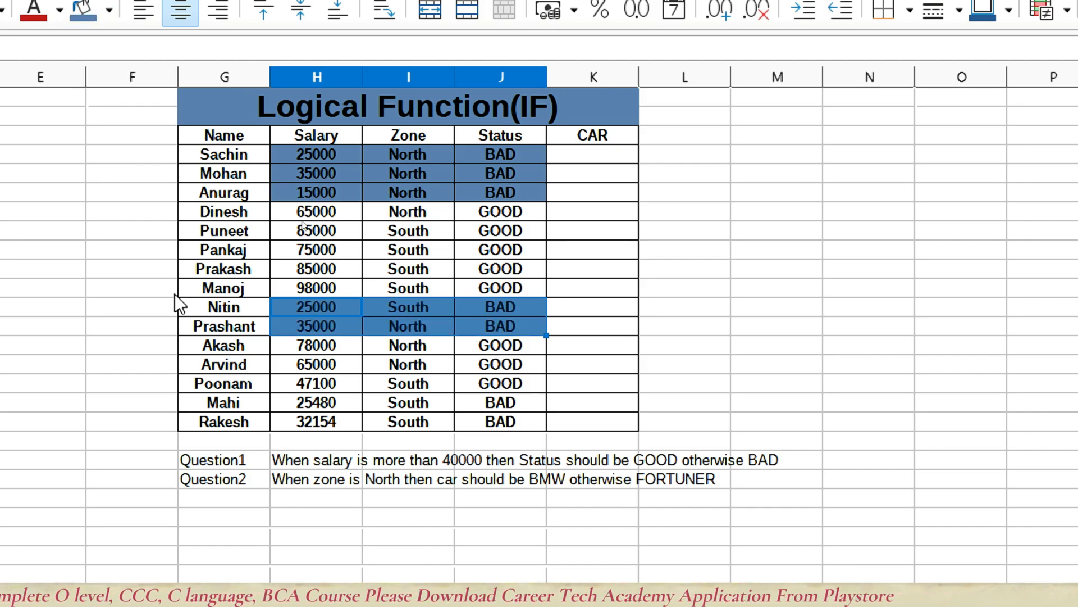
left_click_drag(316, 404, 523, 416)
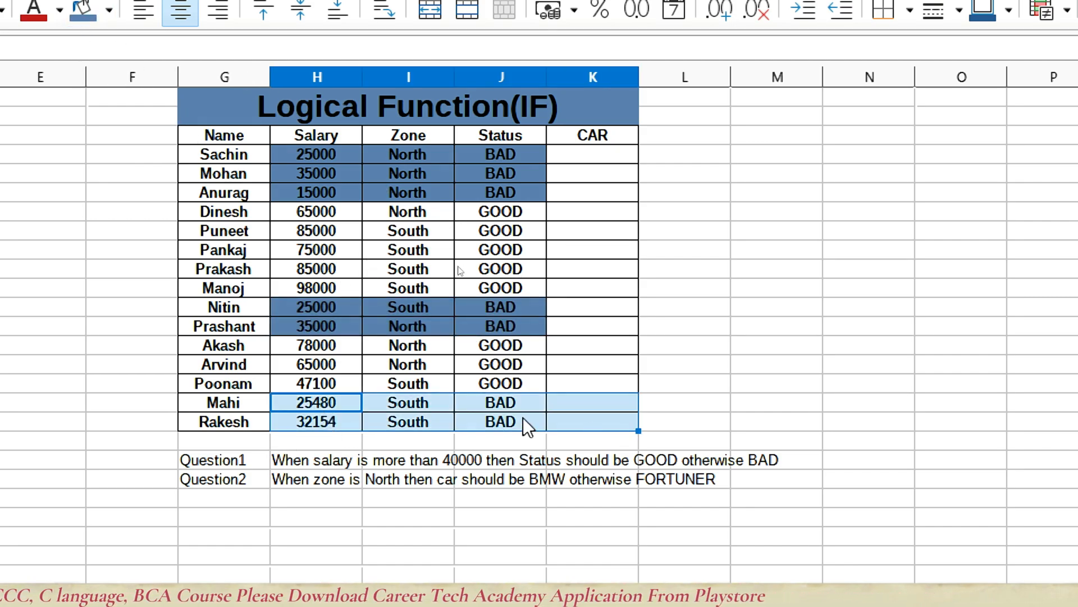
left_click(84, 14)
left_click(733, 385)
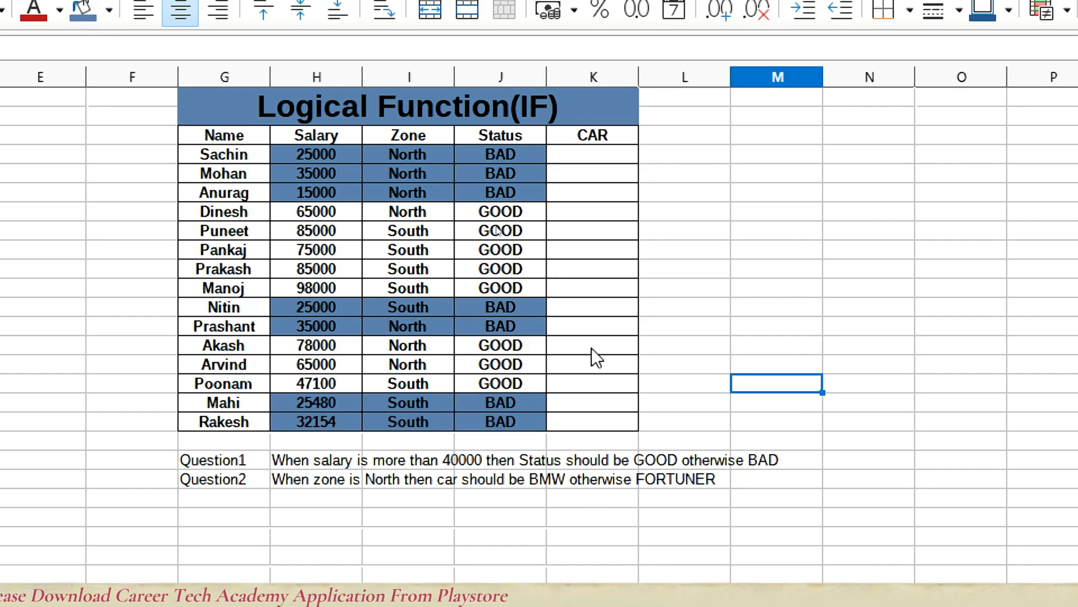
Step: Review the Salary-to-Status cells of the GOOD rows, and select the Question2 text and the Zone values for the next exercise
left_click_drag(299, 209, 490, 288)
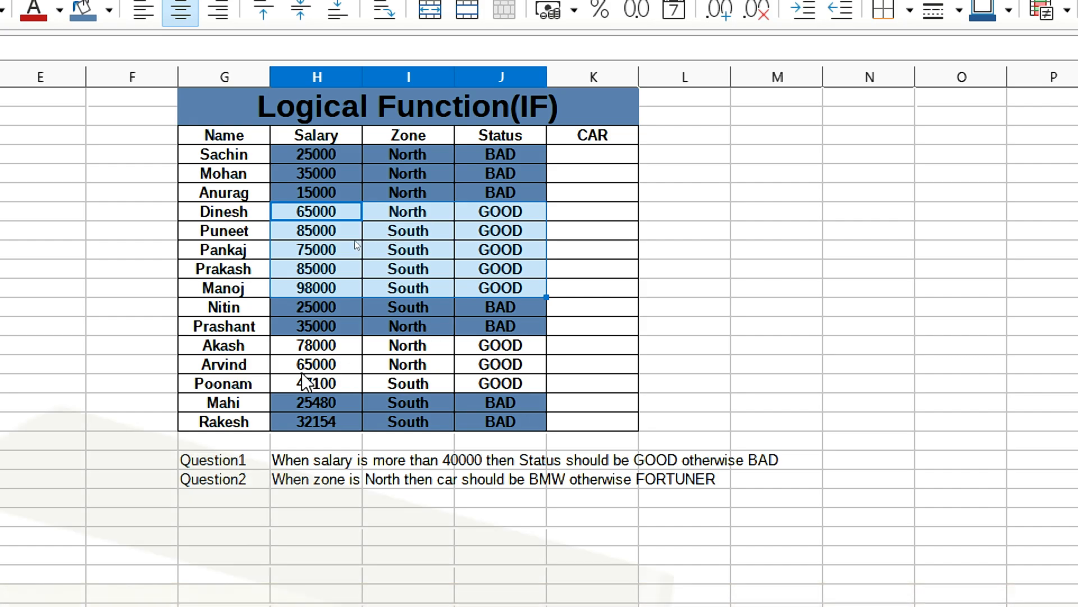
left_click_drag(306, 345, 501, 379)
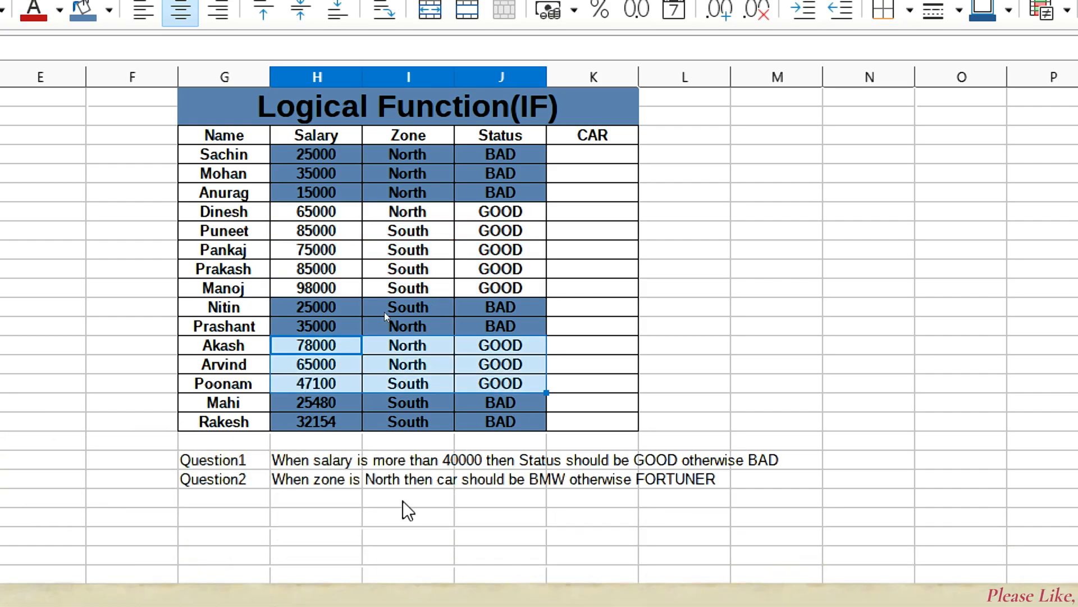
left_click(289, 479)
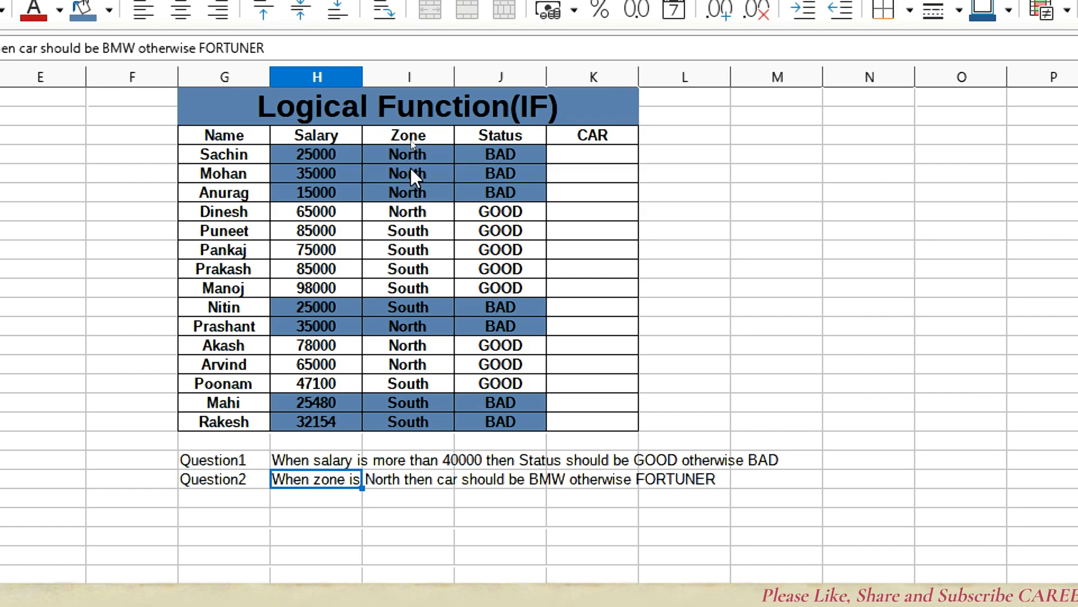
left_click_drag(408, 152, 409, 424)
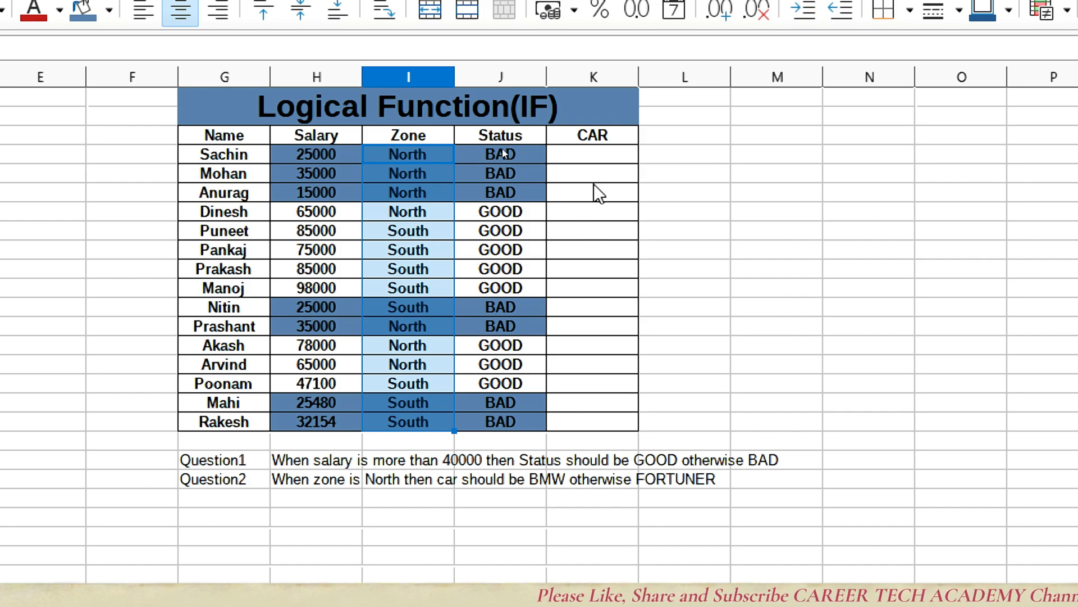
Step: Start an IF formula in K4 under CAR that tests whether the zone in I4 equals "NORTH"
left_click(597, 153)
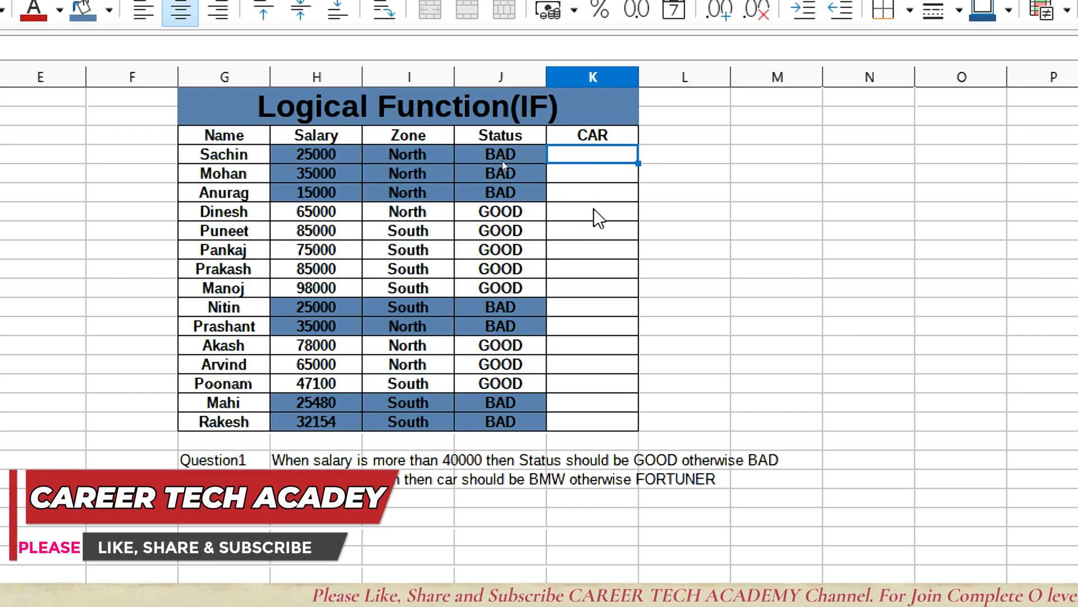
type("=IO")
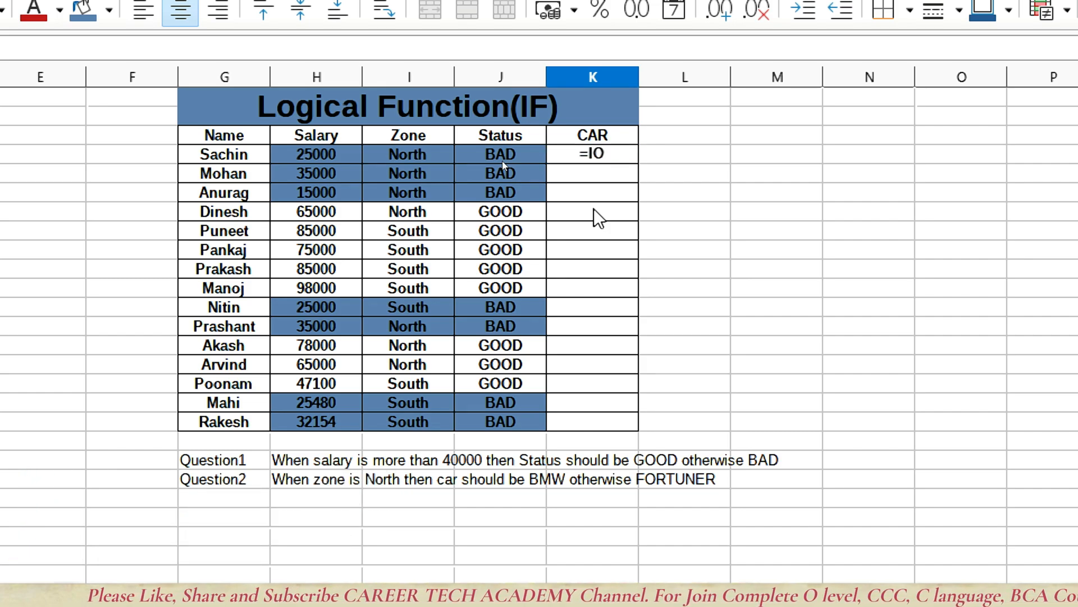
key("BackSpace")
type("F")
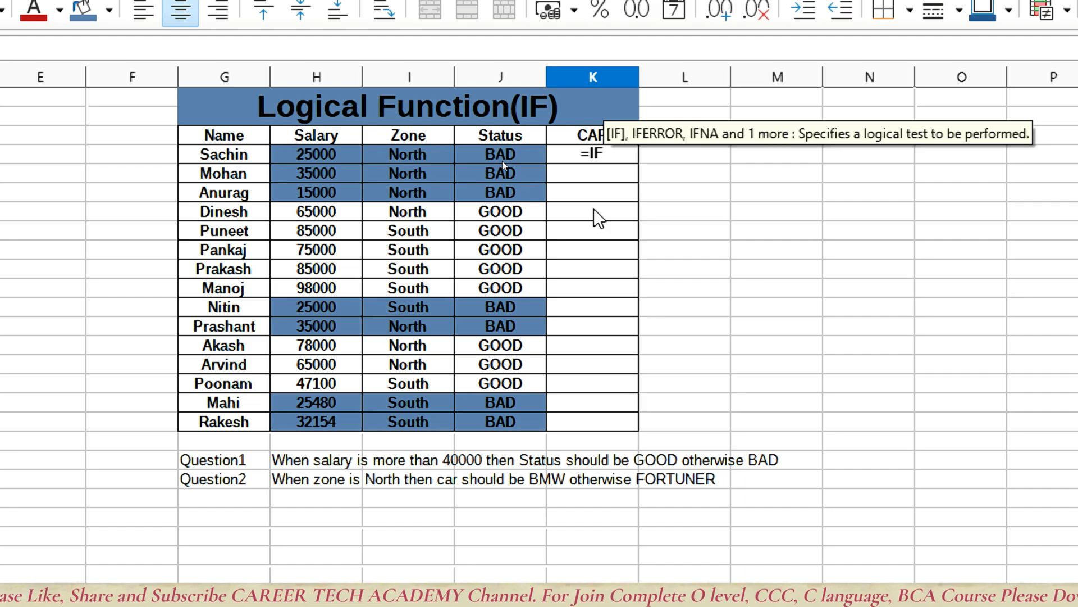
type("(")
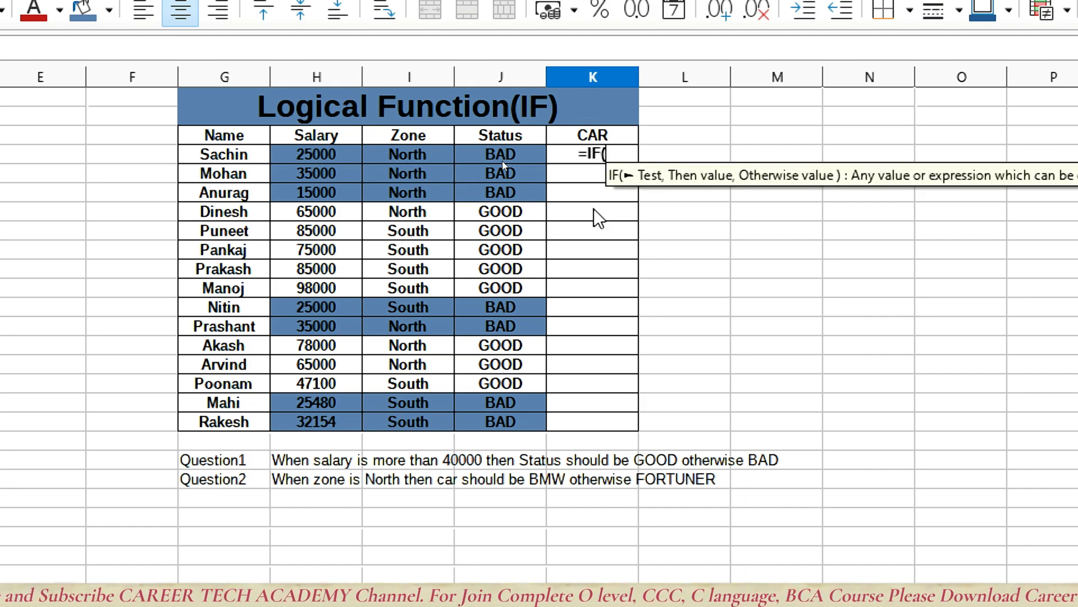
left_click(419, 157)
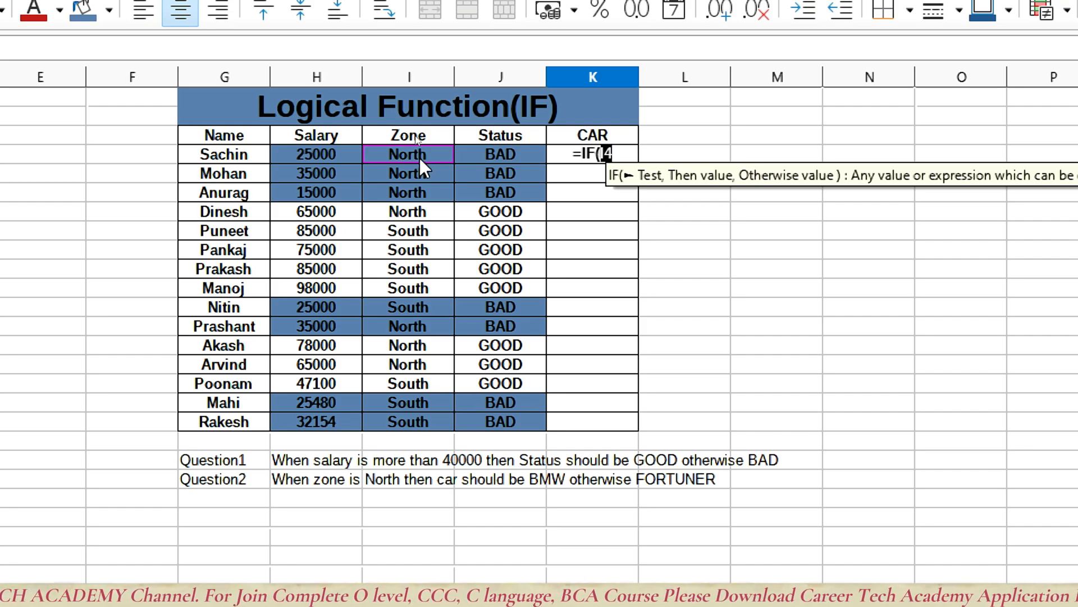
type("=\"NO")
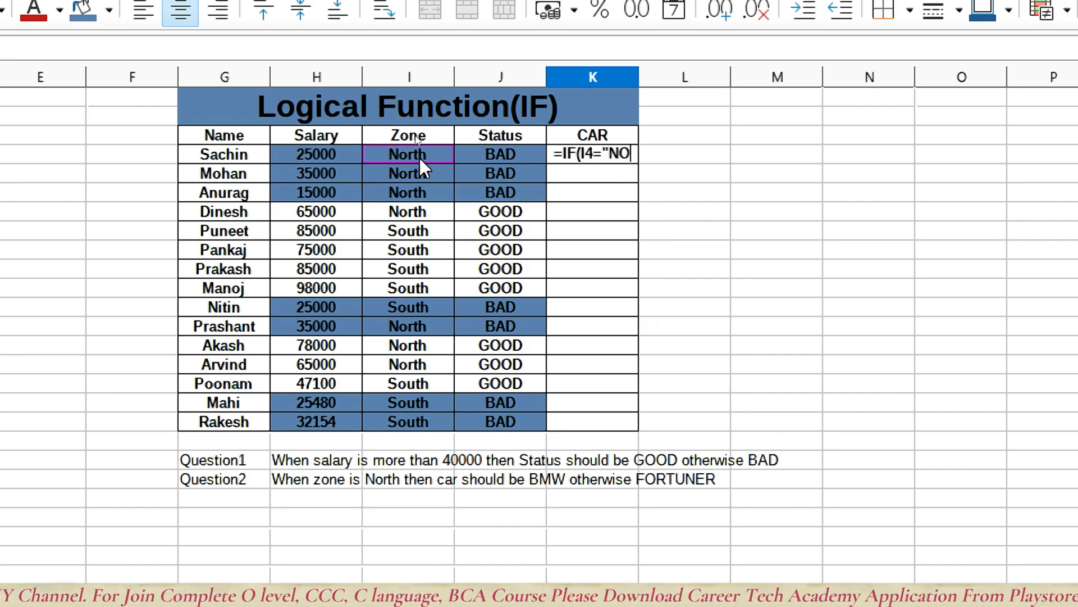
type("RTH")
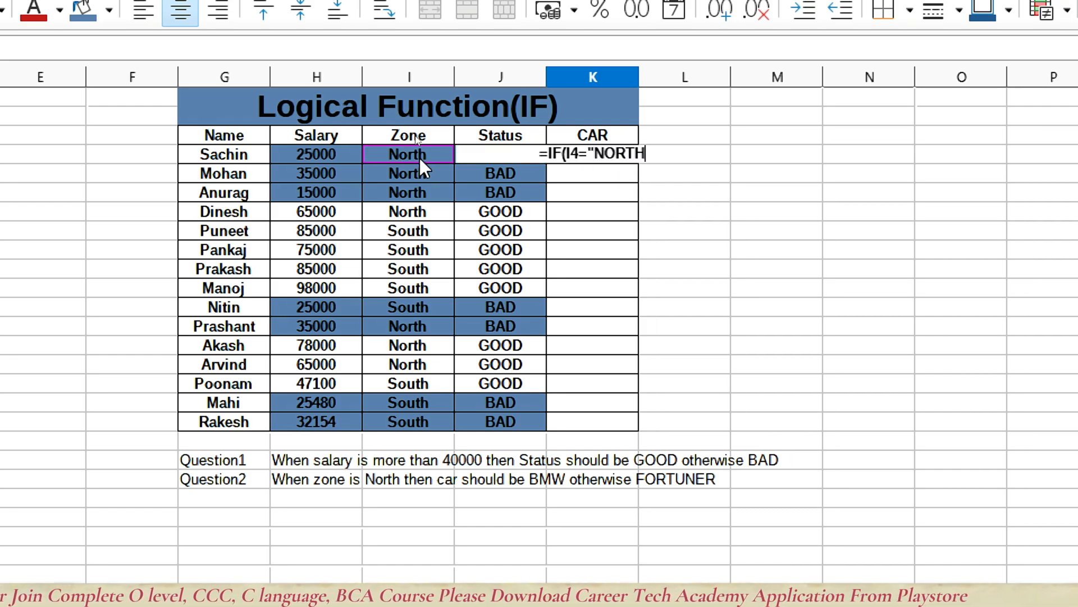
type("\",")
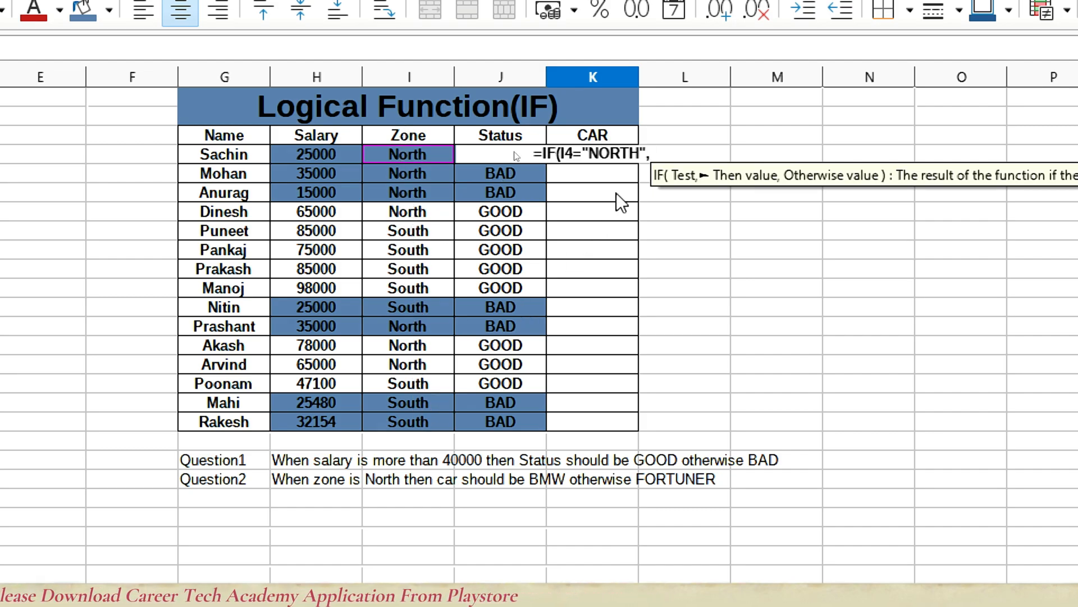
Step: Complete the K4 formula with "BMW" as the then value and "FORTUNER" as the otherwise value
type("\"b")
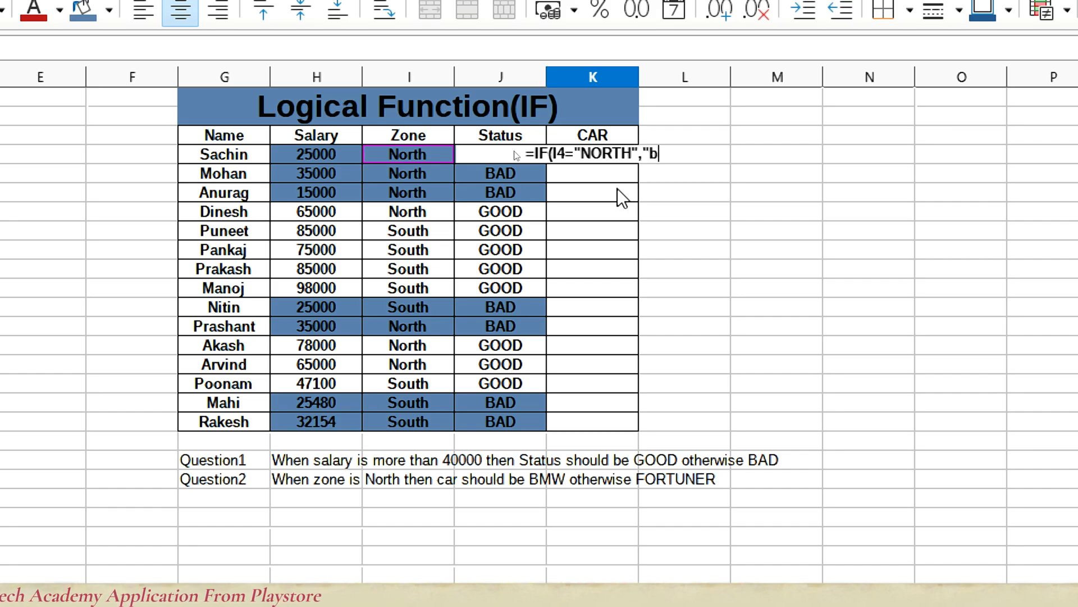
key("BackSpace")
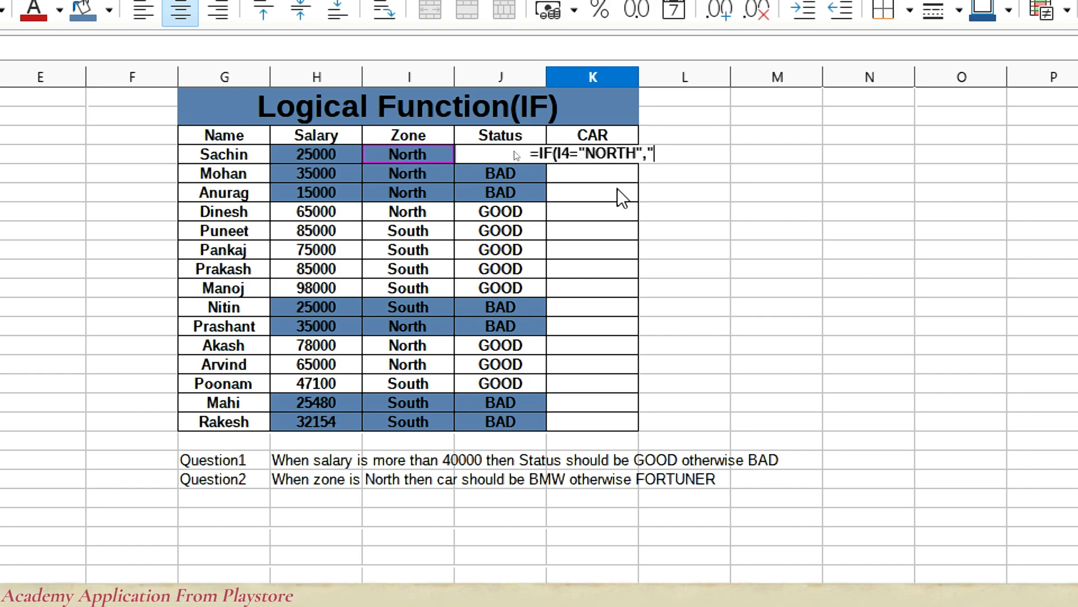
type("BMW\"")
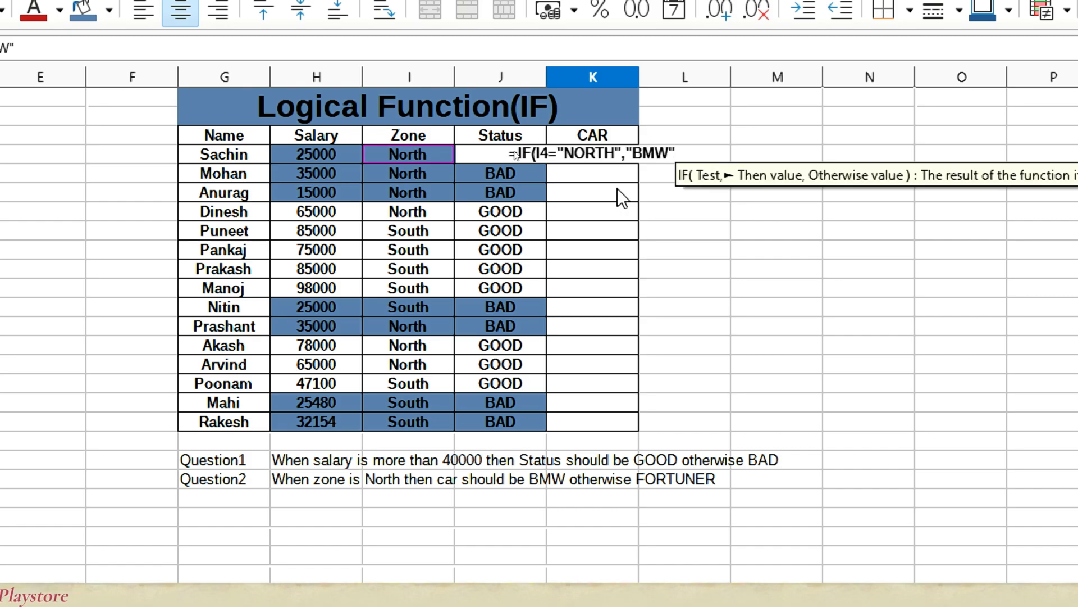
type(",\"")
type("F")
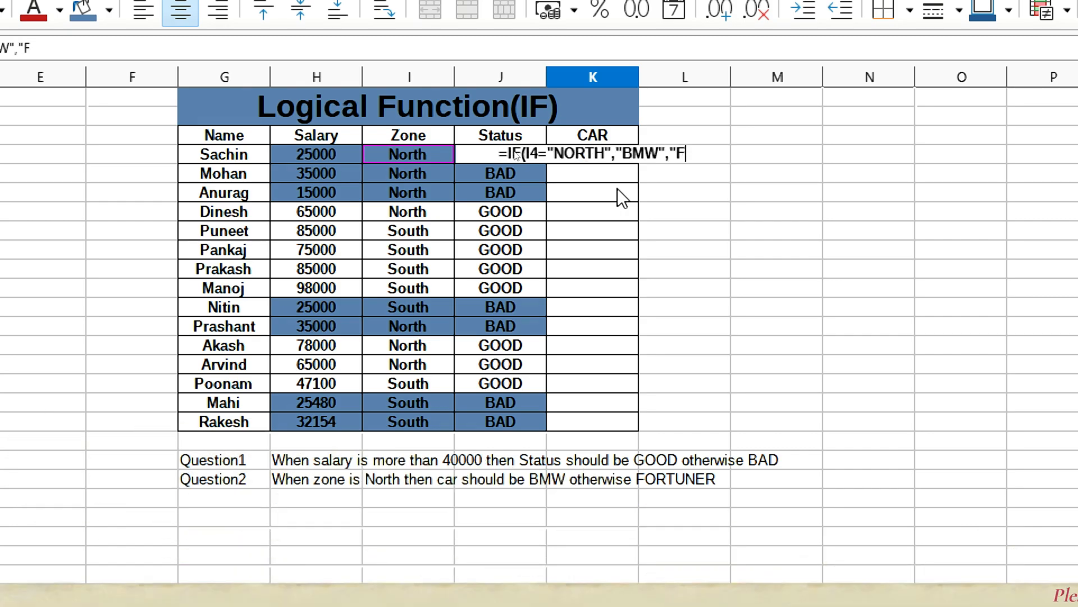
type("ORTUNER\"")
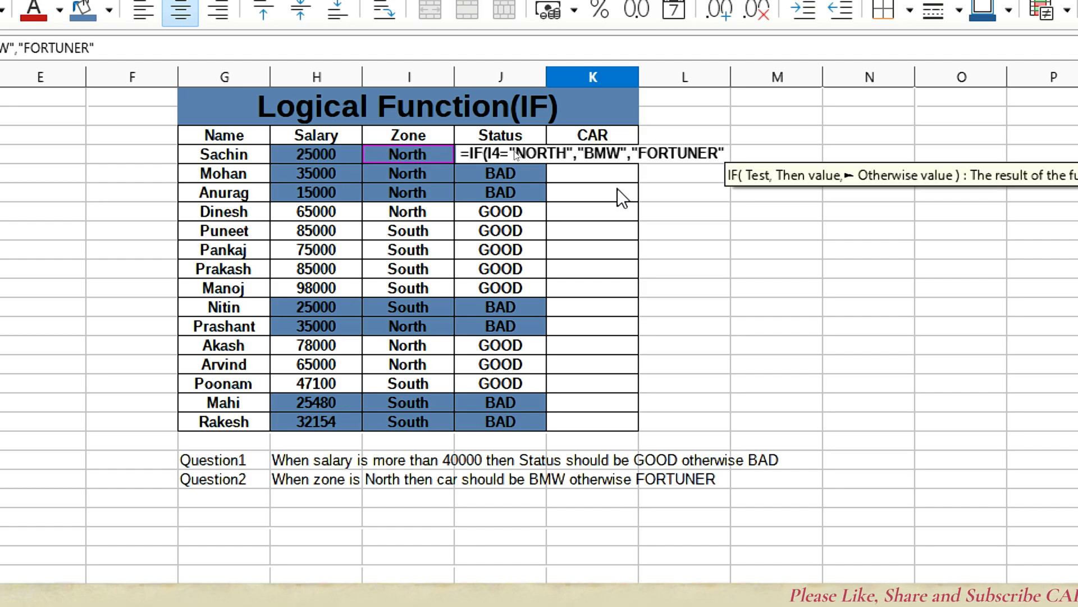
type(")")
key("Return")
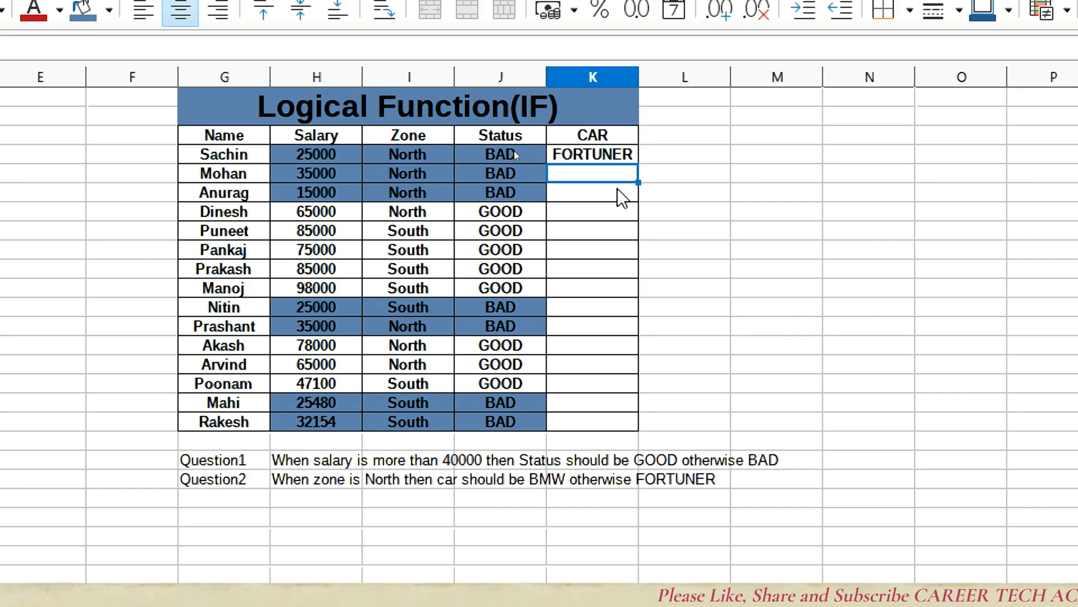
Step: Change the zone text in the K4 formula's test to "North", matching the capitalisation in the Zone column
left_click(602, 160)
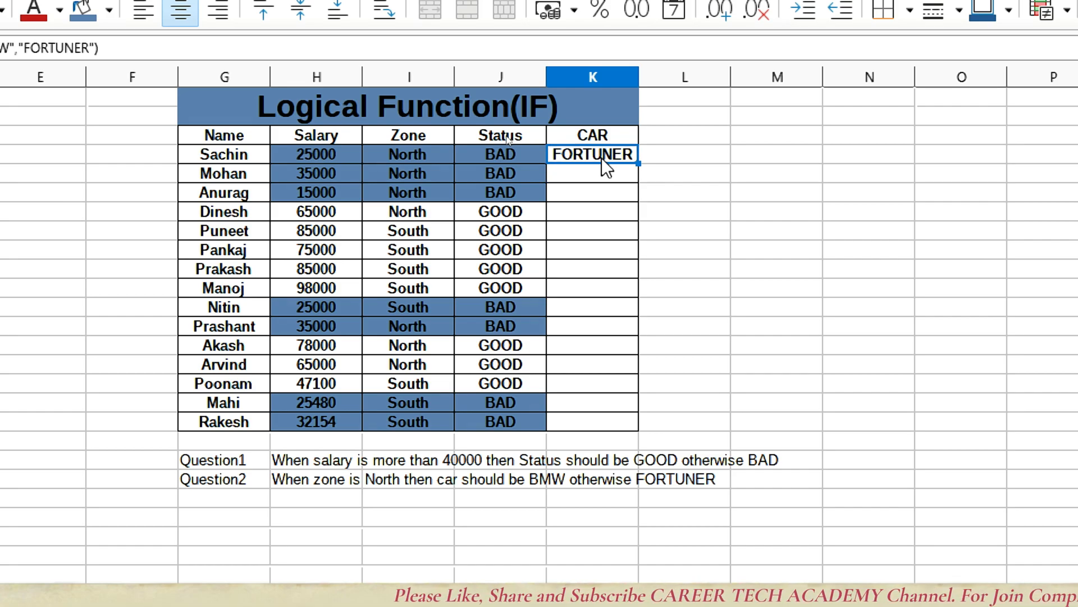
double_click(602, 157)
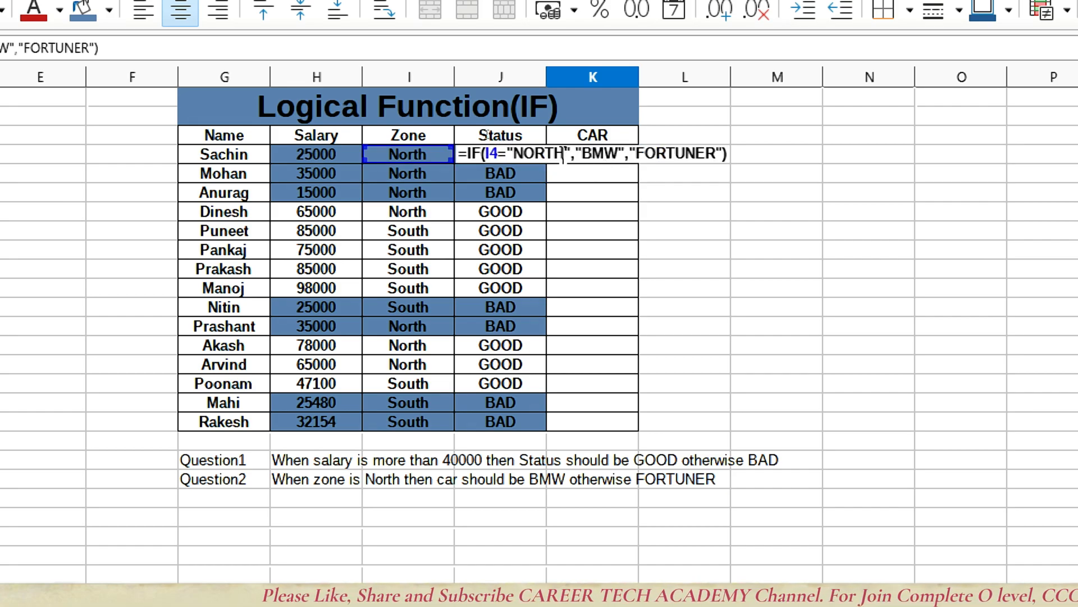
key("BackSpace")
key("BackSpace")
key("BackSpace")
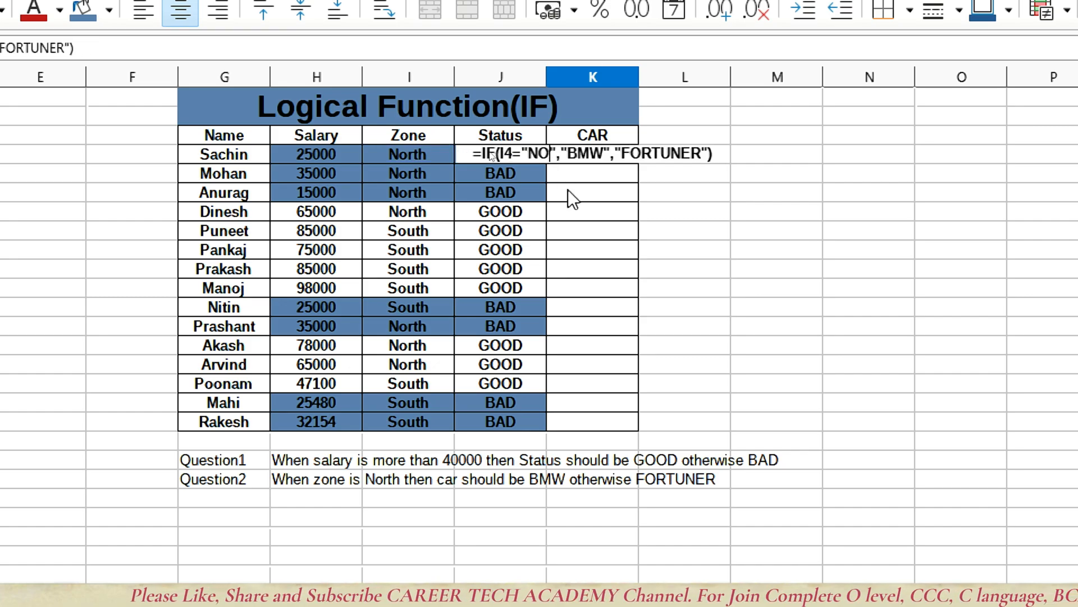
key("BackSpace")
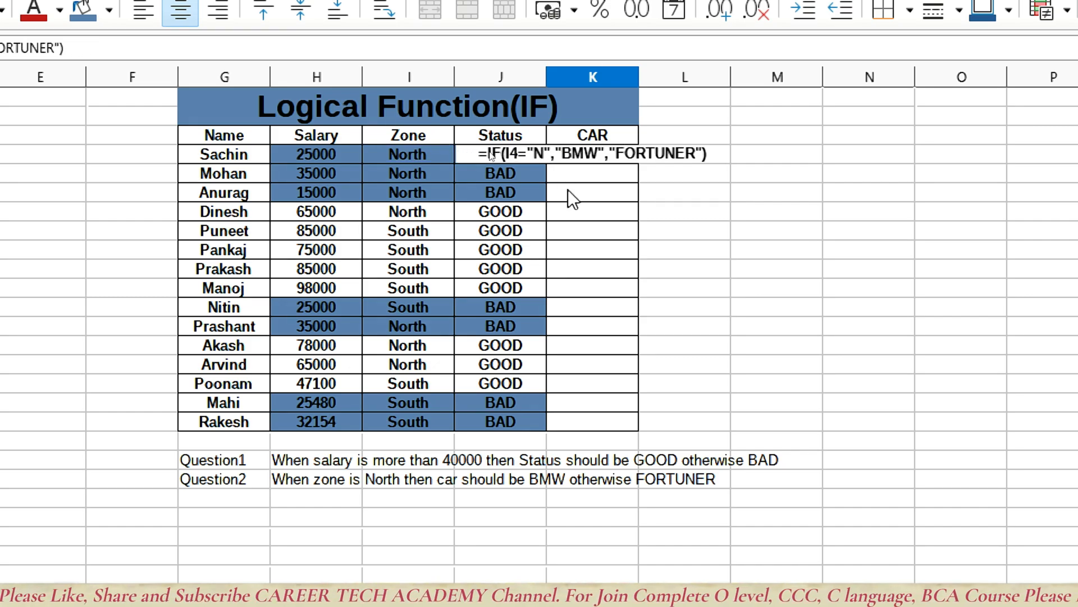
type("orth")
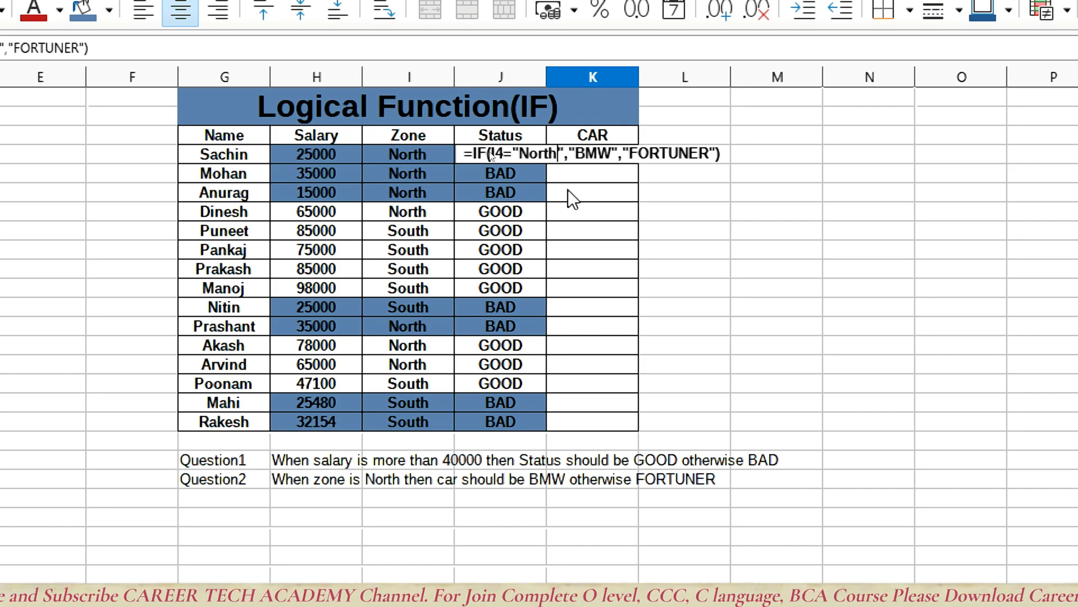
key("Return")
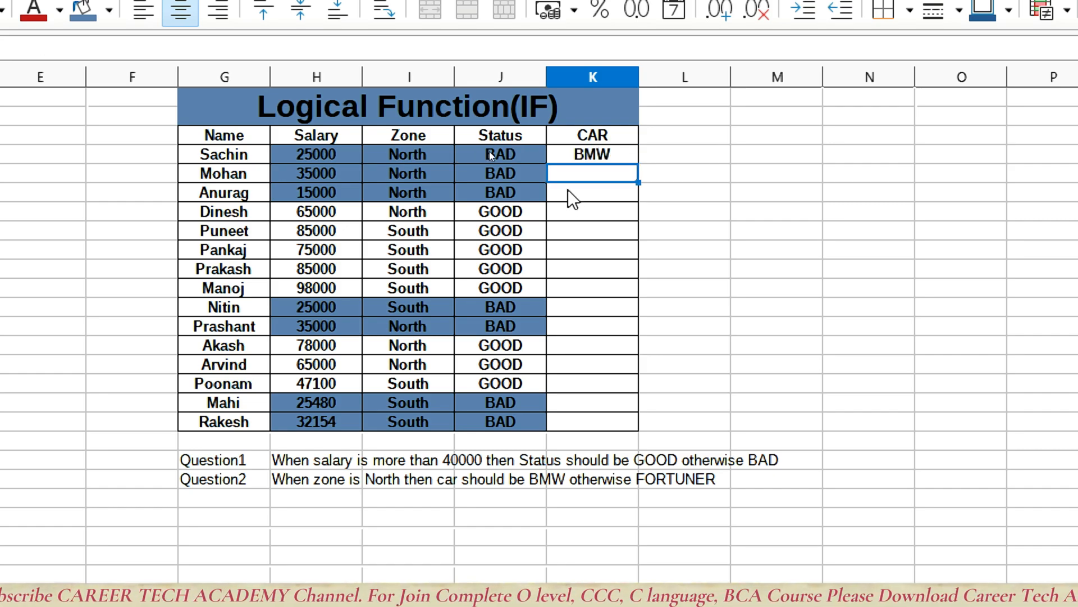
Step: Fill the K4 formula down the CAR column to the last table row
left_click(568, 151)
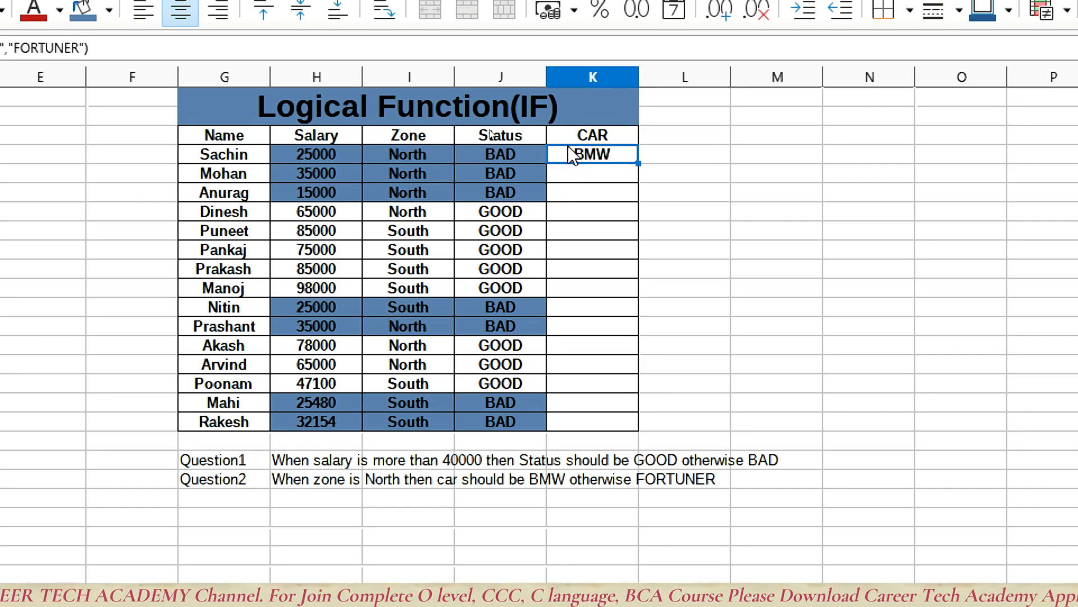
double_click(642, 164)
left_click(651, 364)
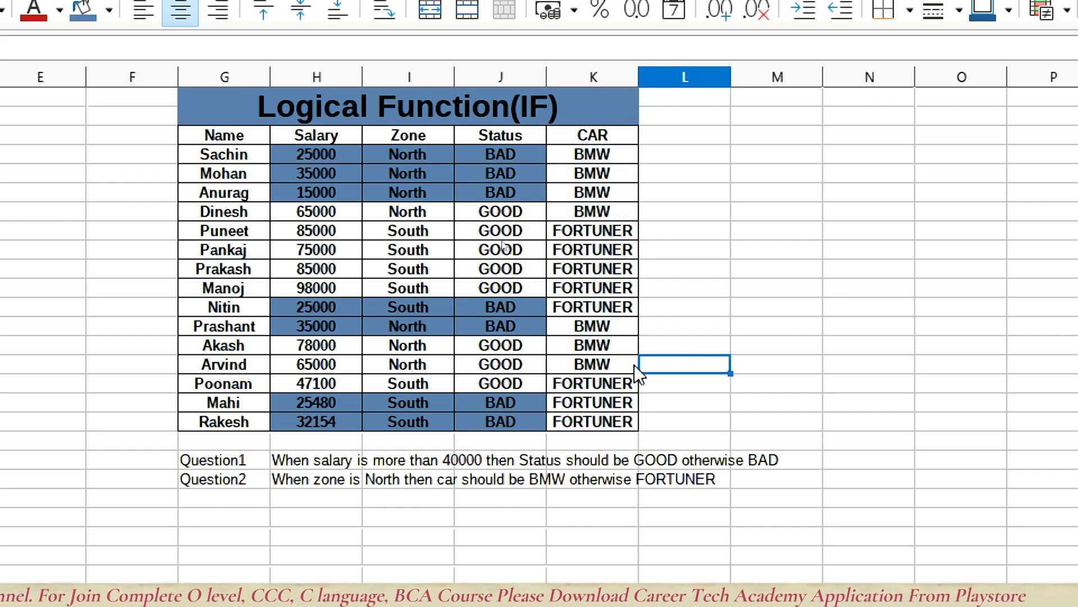
Step: Check the Zone-to-CAR cells of the North rows and inspect the formula in K4
left_click_drag(410, 318, 591, 367)
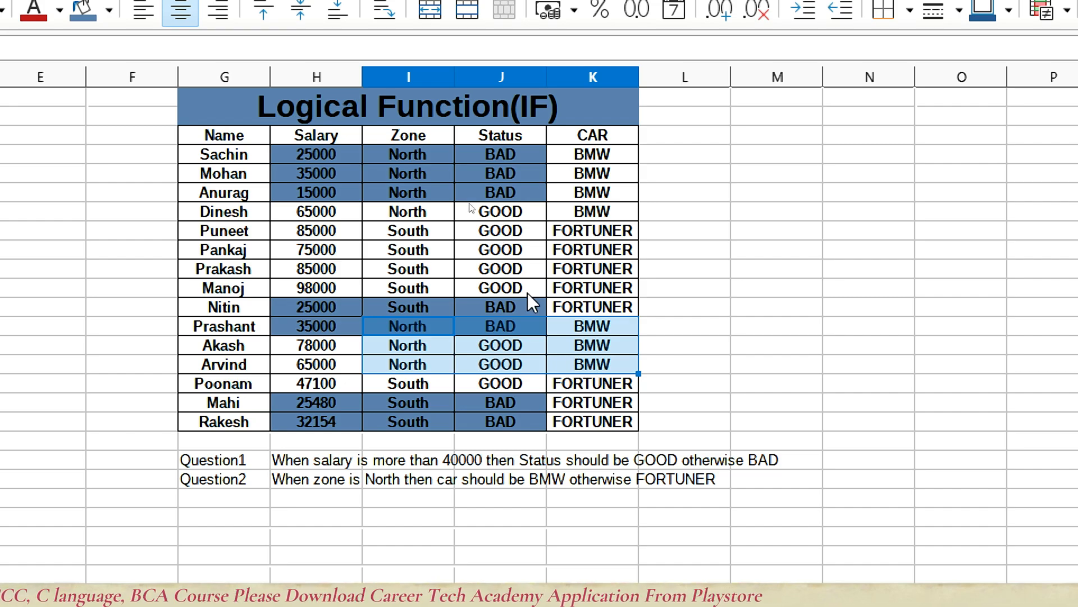
left_click_drag(413, 149, 621, 213)
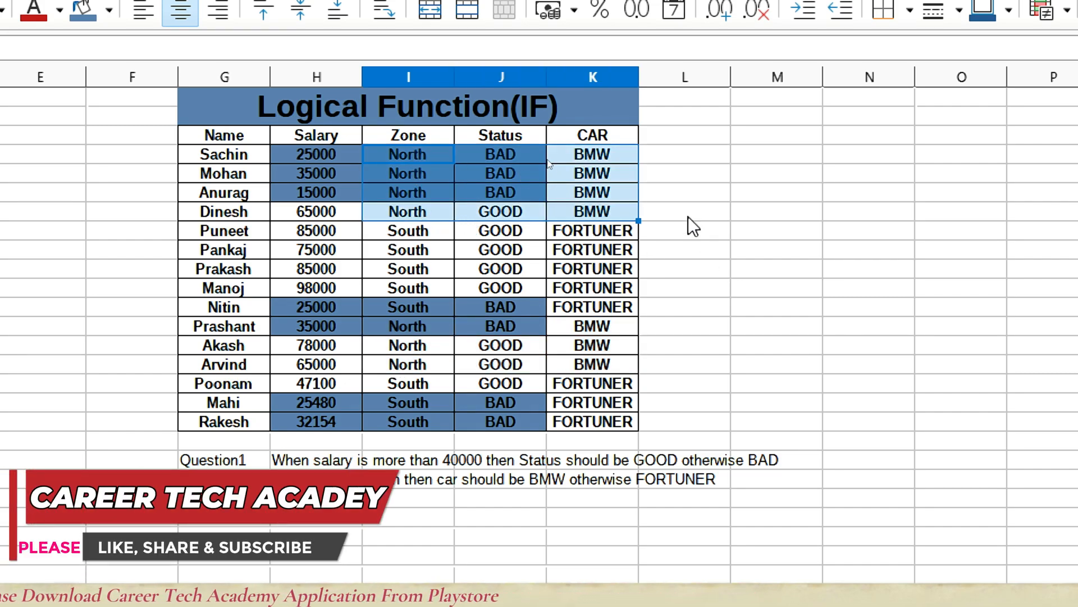
left_click(630, 157)
double_click(629, 156)
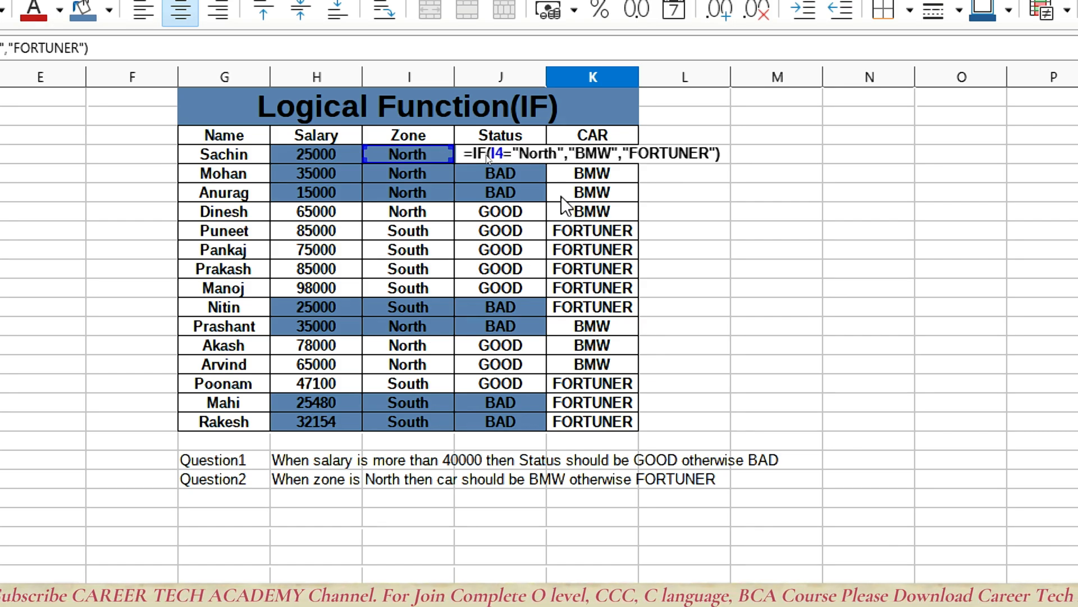
key("Return")
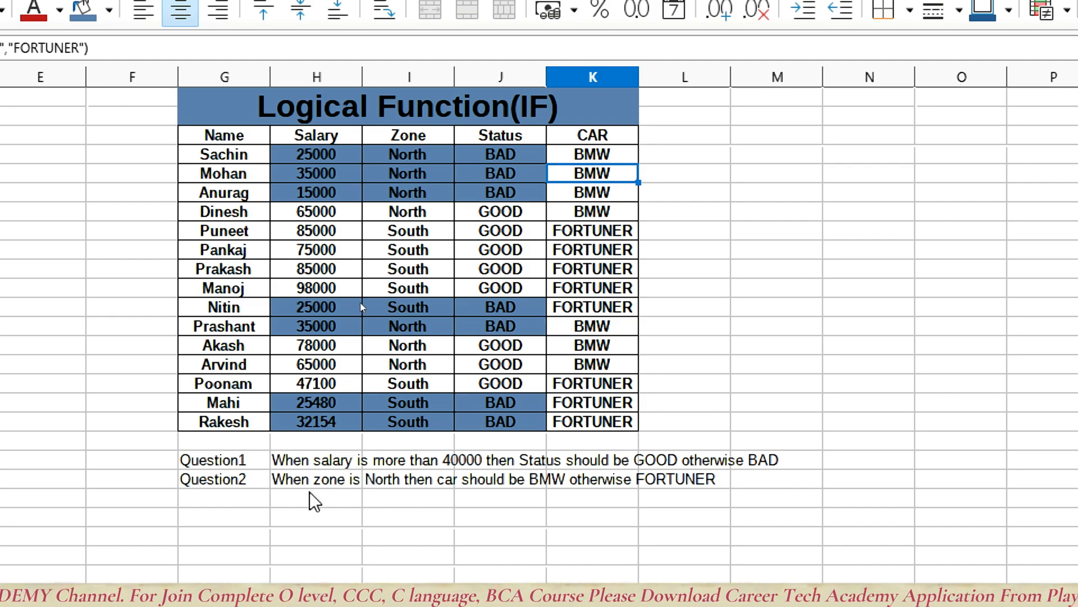
Step: Add the label "Question3" in the cell directly below Question2
left_click(264, 497)
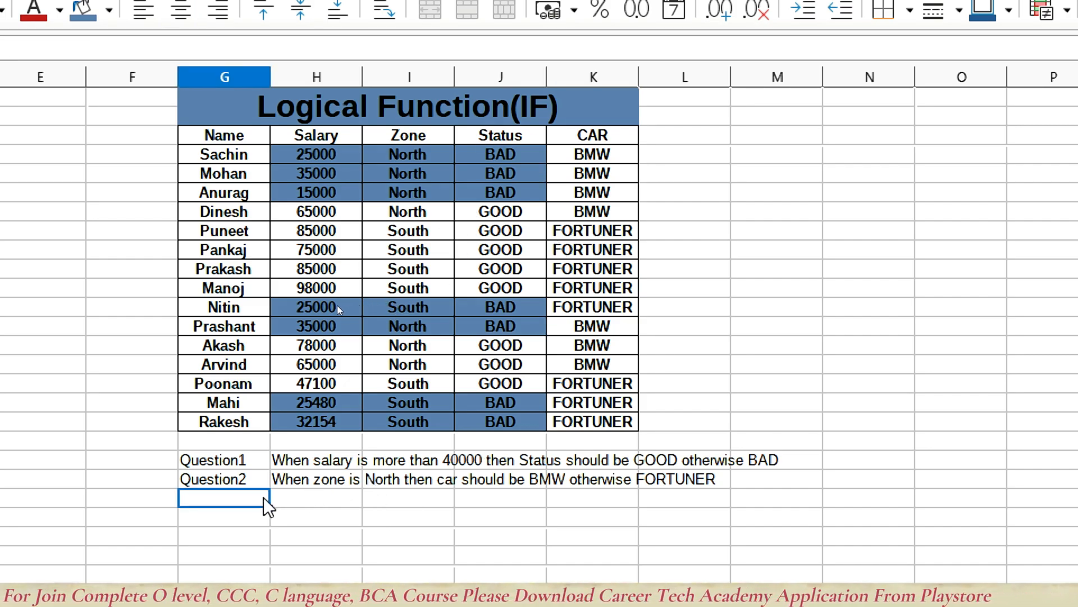
type("Questio")
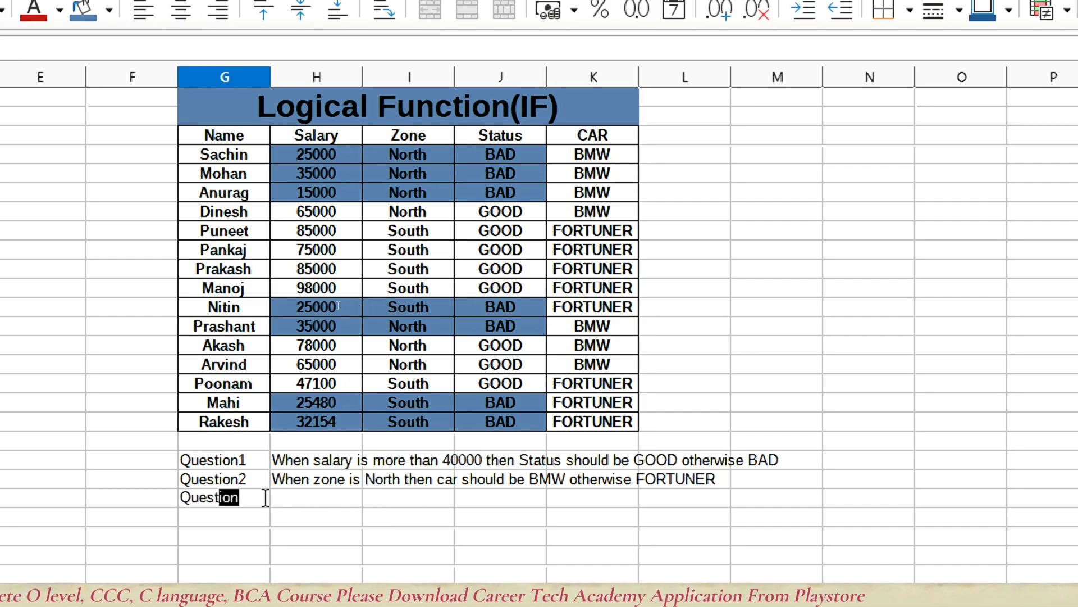
type("n")
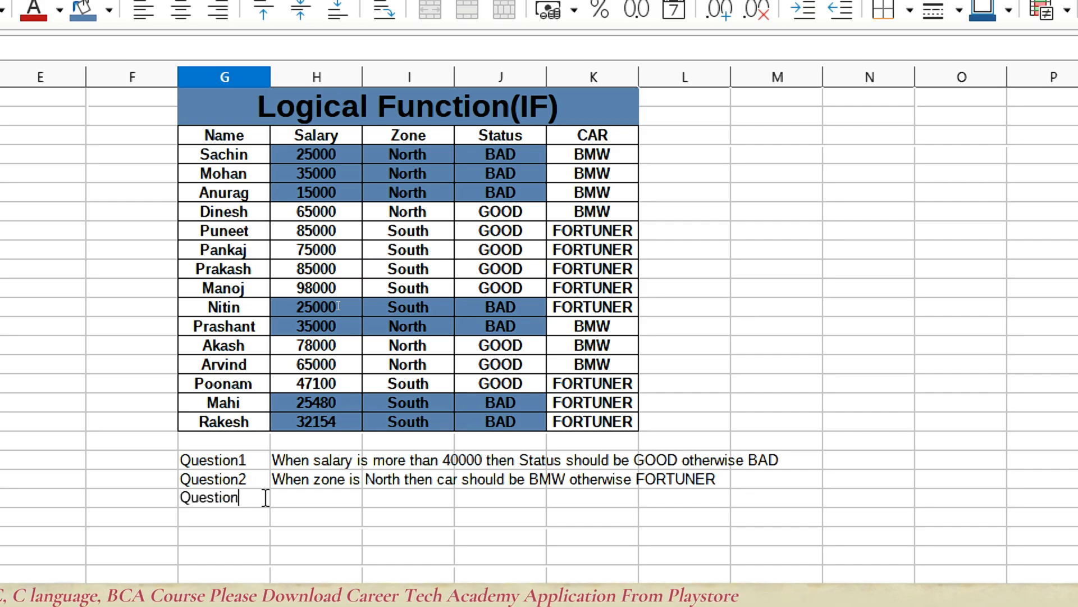
type("3")
key("Tab")
Step: Write the Question3 text beside its label: "When car is BMW the commission is 10% otherwise 5%"
type("W")
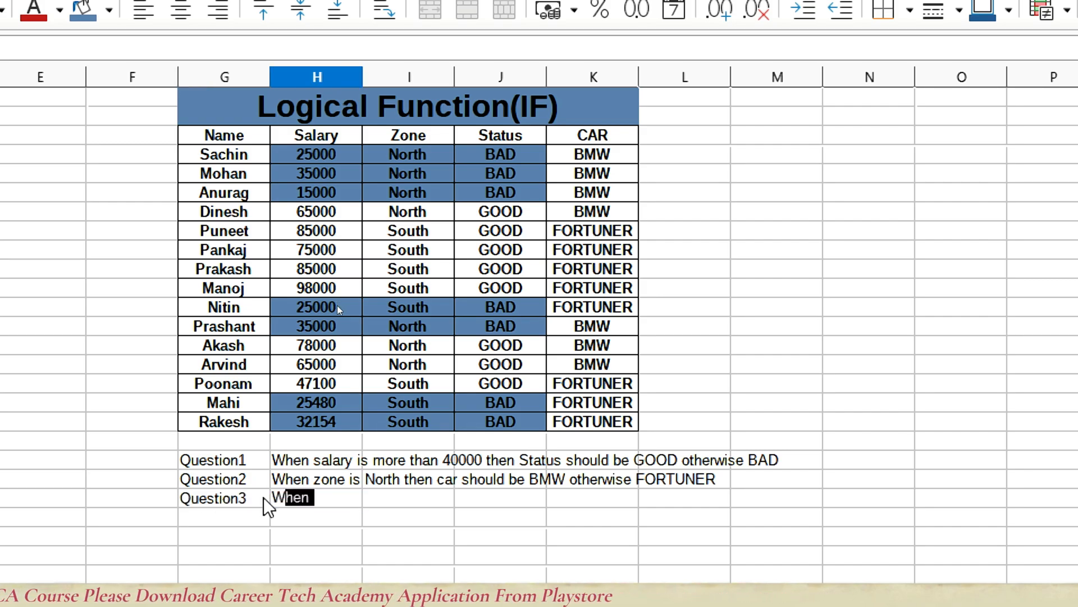
type("hen ")
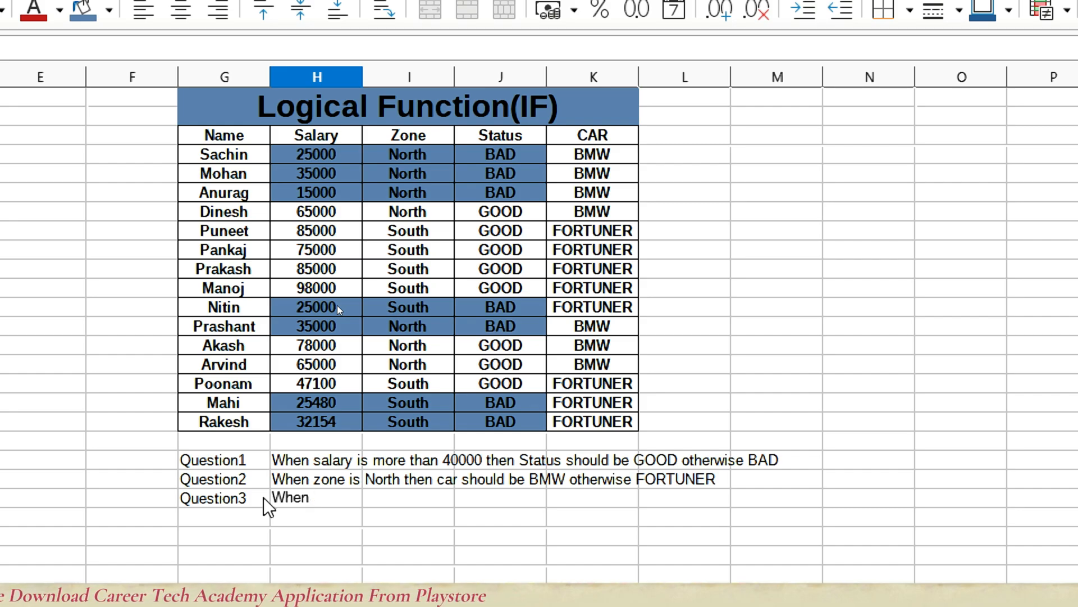
type("C")
key("BackSpace")
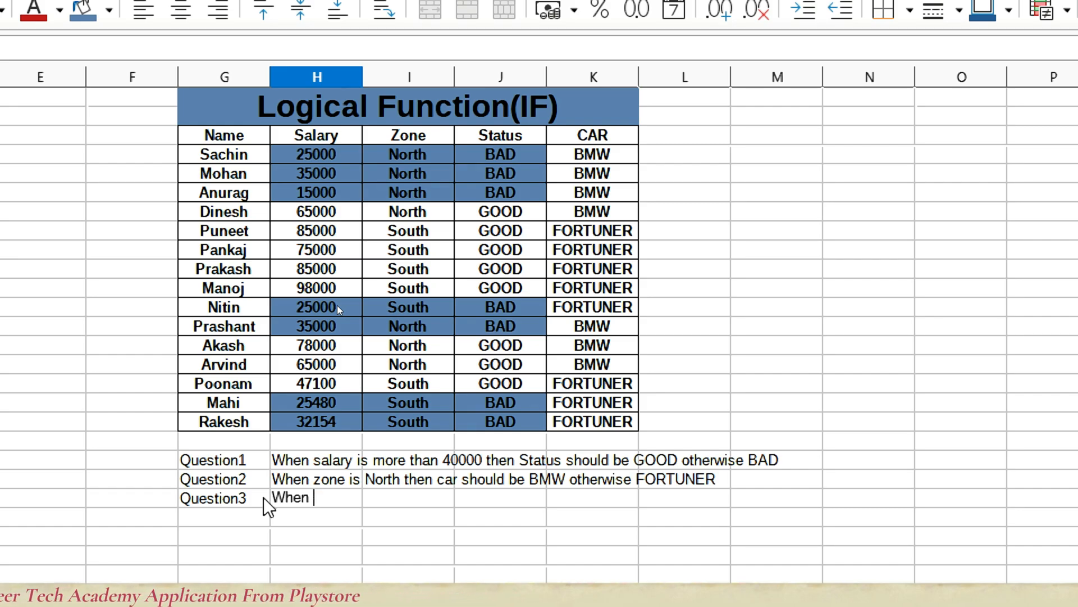
type("car is ")
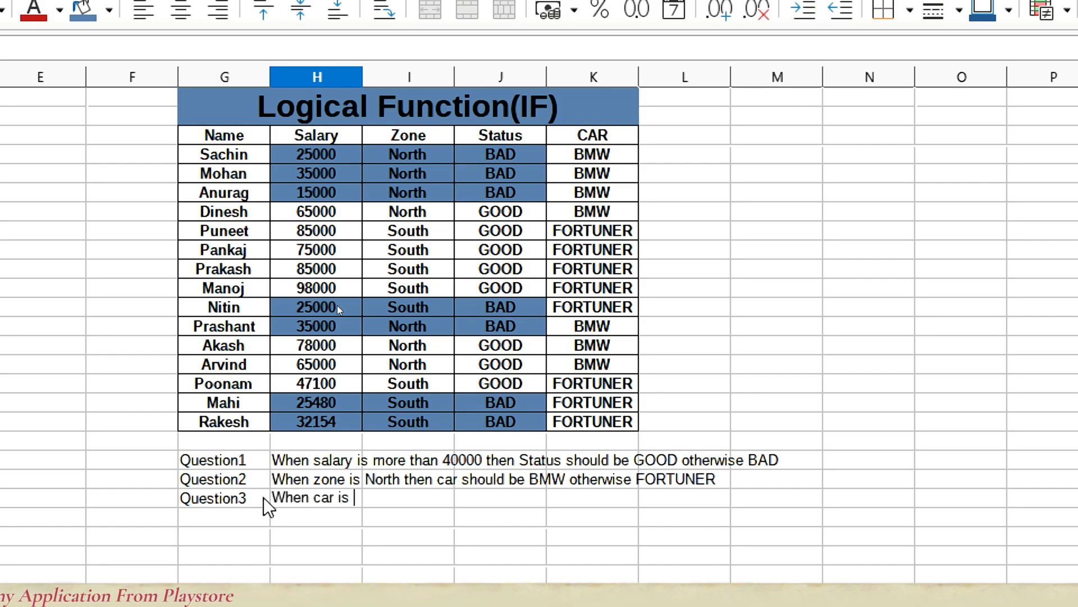
type("BMW")
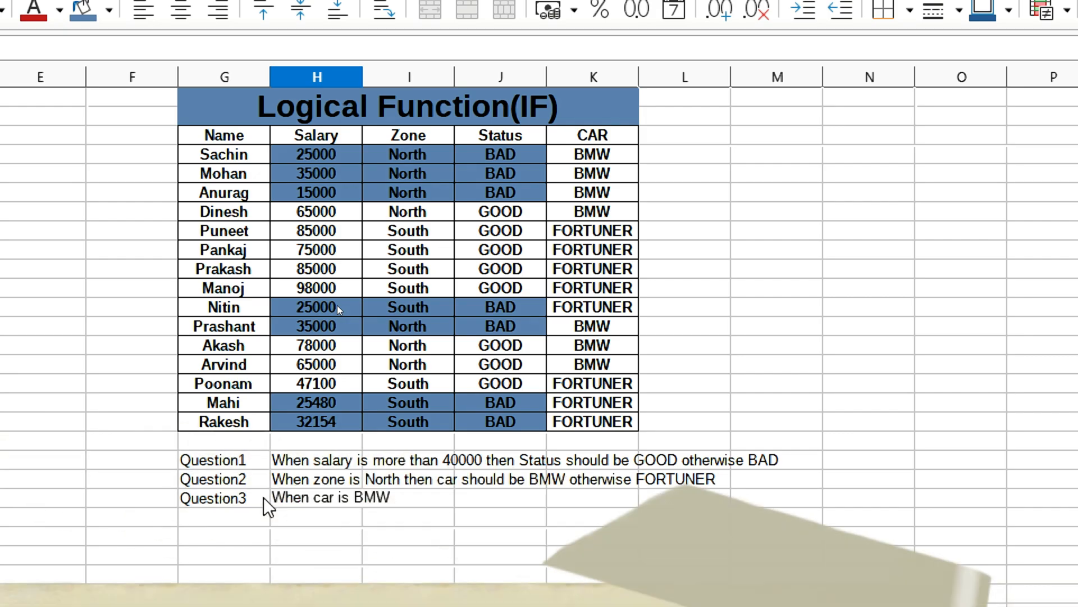
type(" the")
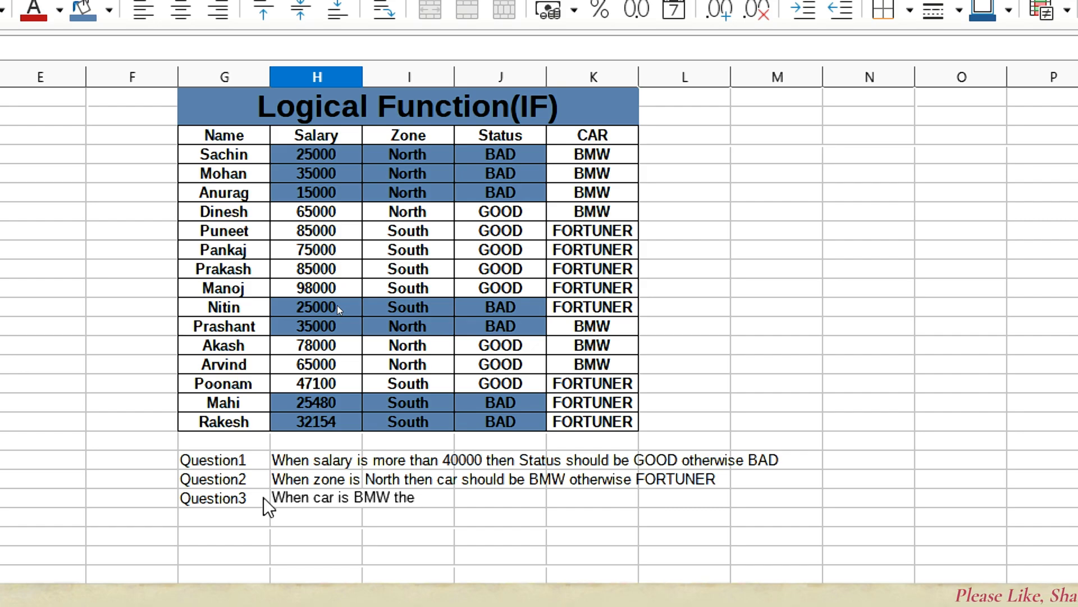
type(" commissi")
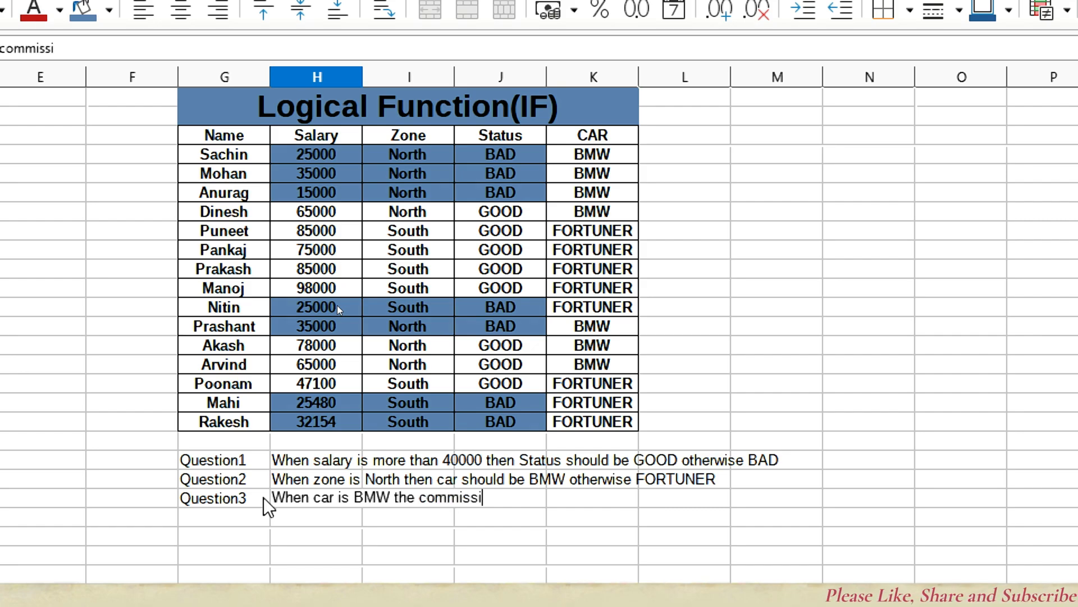
type("on is 1")
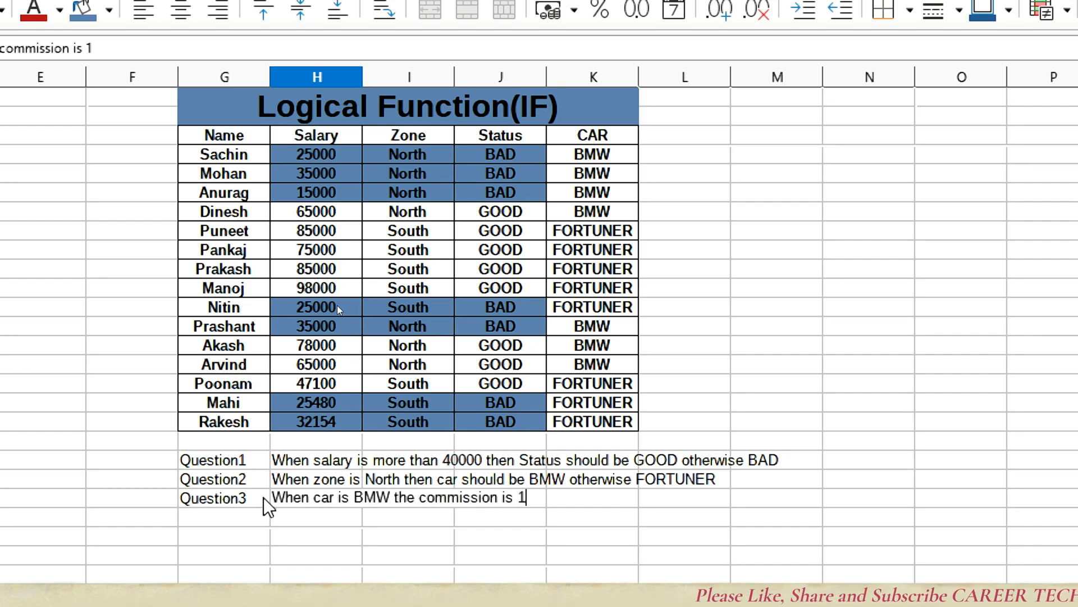
type("0")
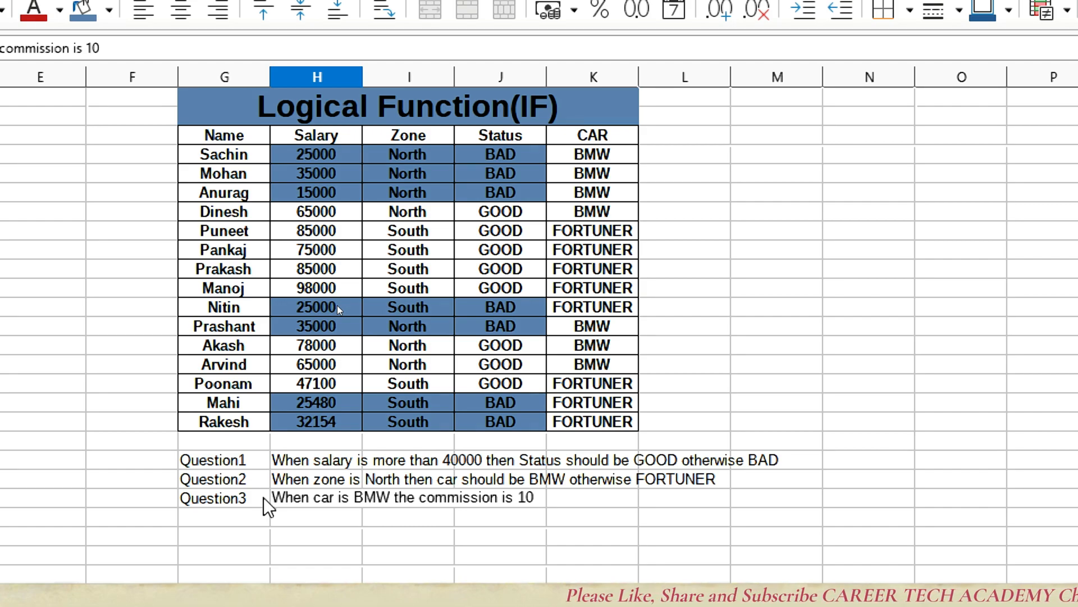
type("% othe")
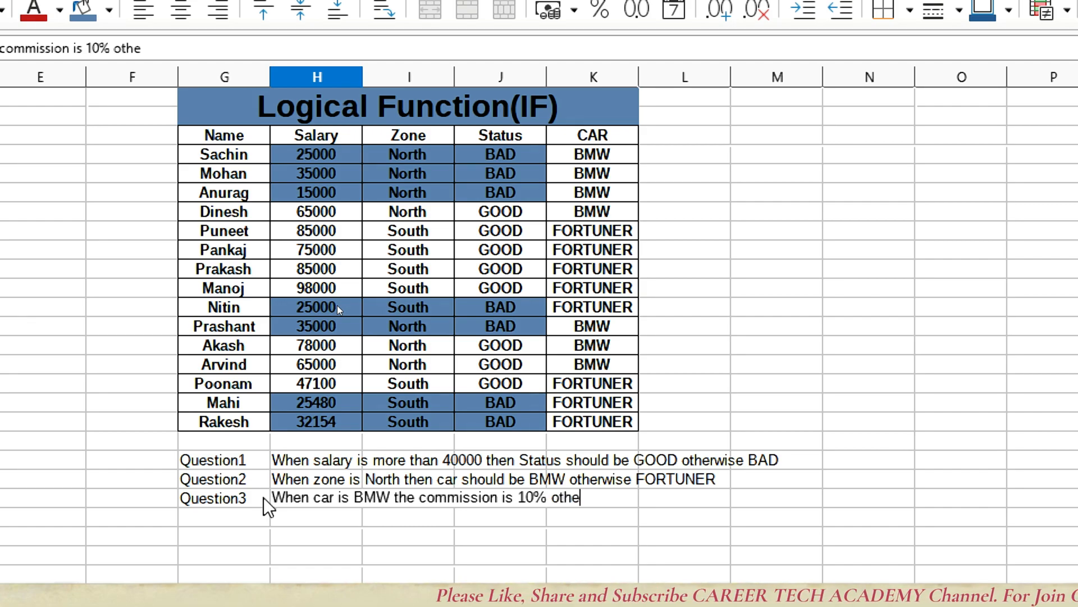
type("rwise")
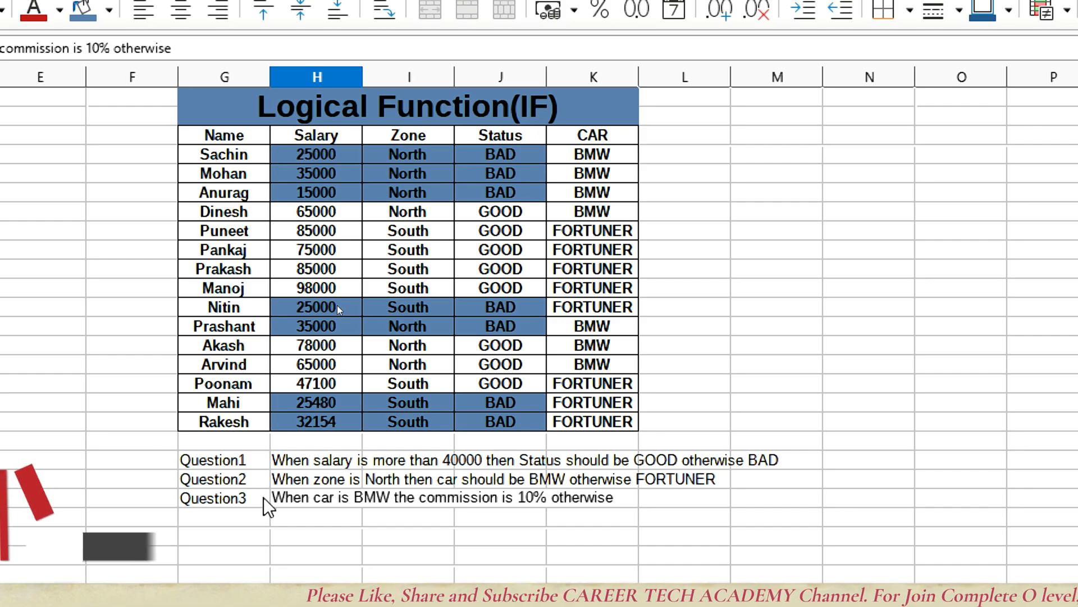
type(" 5%")
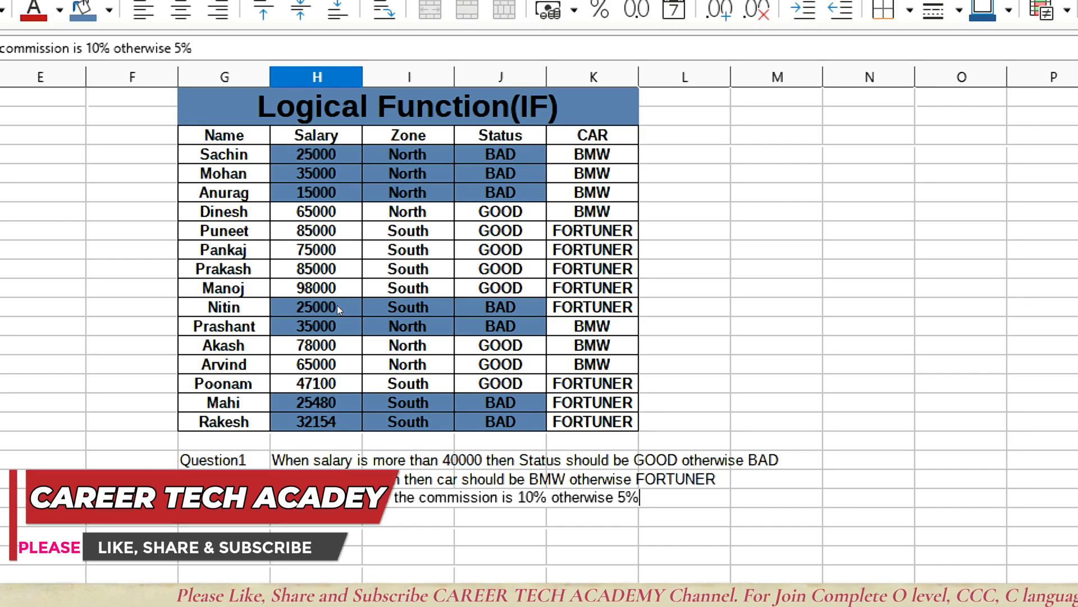
key("Return")
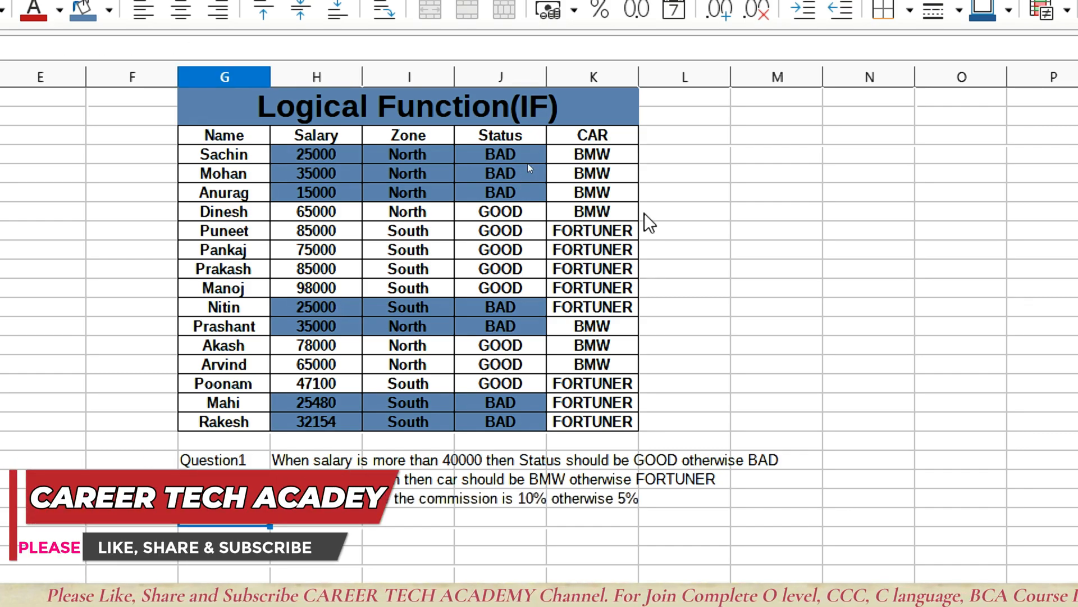
Step: Add a "Commission" column header directly beside the CAR header
left_click(700, 138)
type("C")
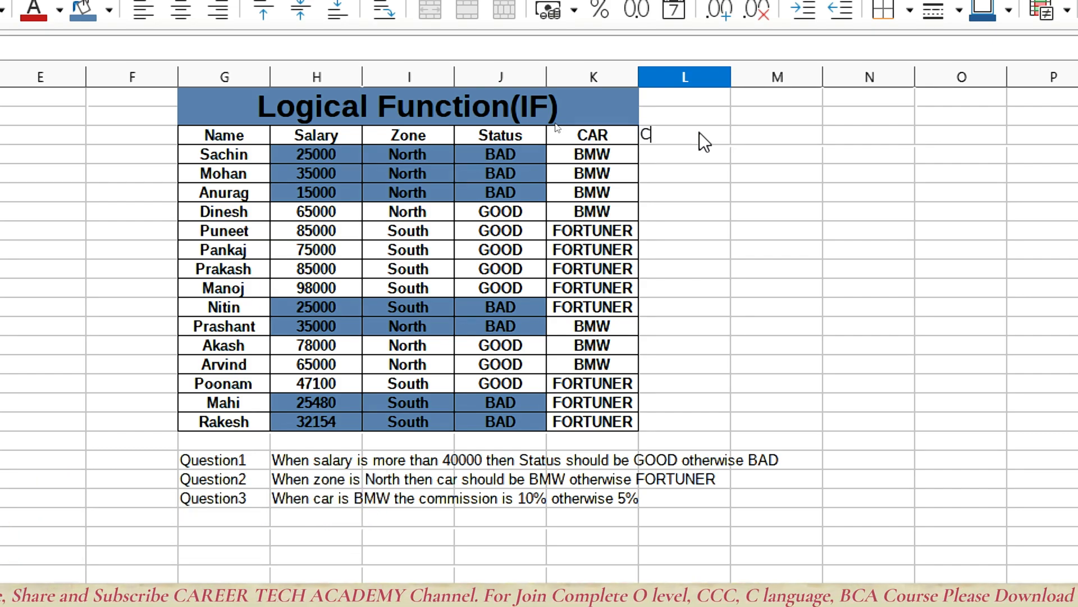
type("ommission")
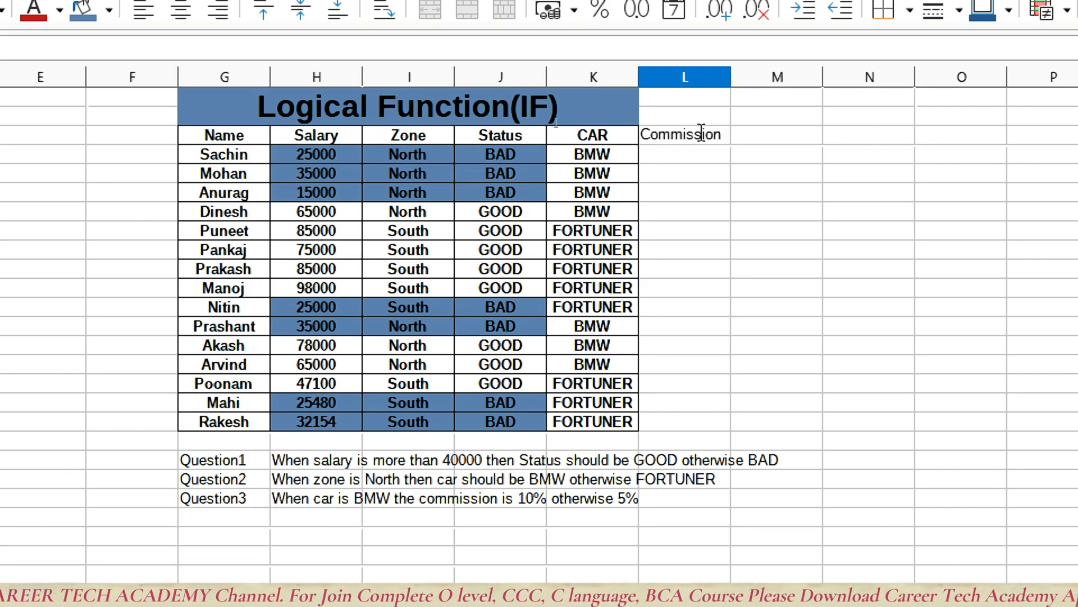
key("Return")
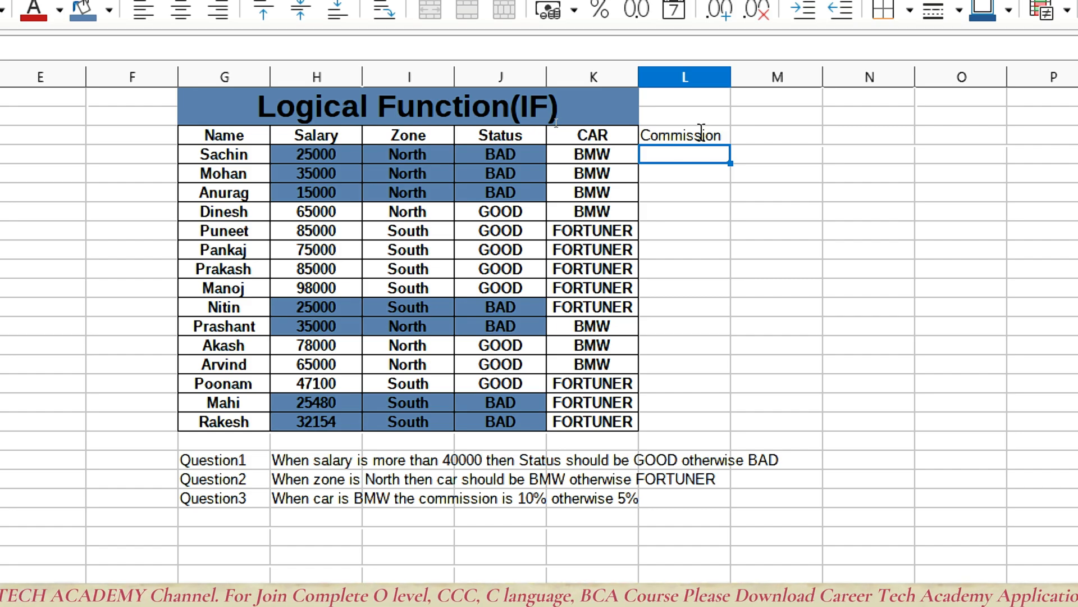
Step: Format the Commission column from its header to the last table row as bold and centred, with outer and all inner borders
left_click(684, 184)
left_click_drag(691, 140, 685, 426)
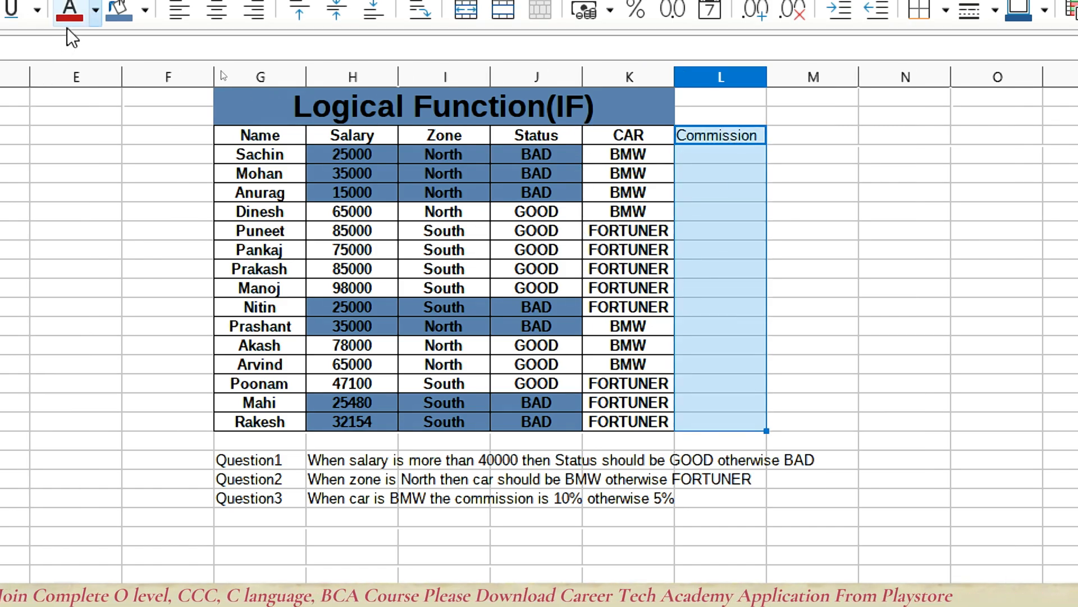
left_click(32, 15)
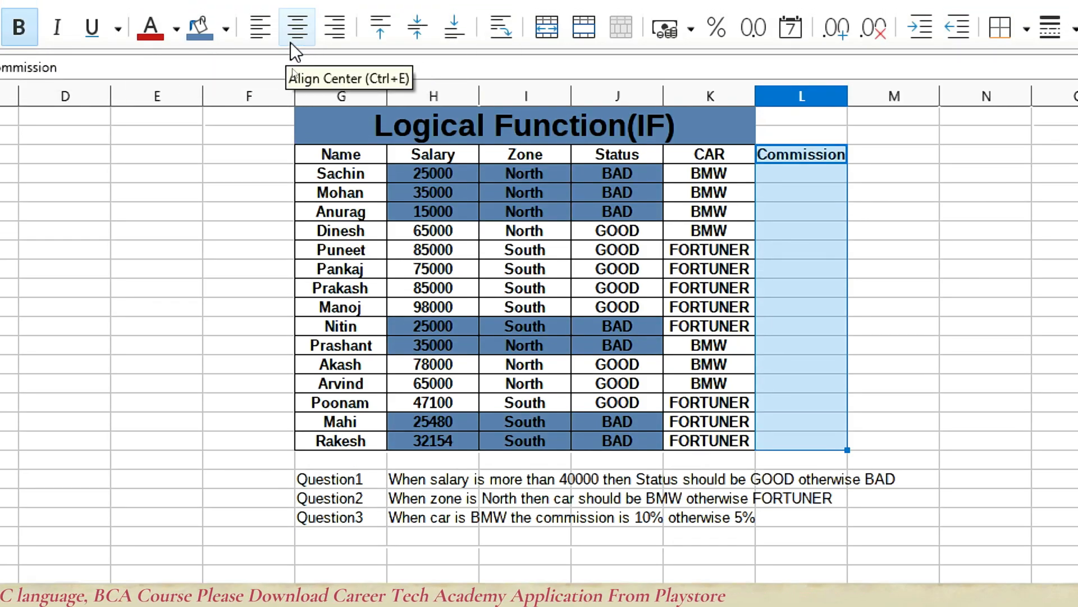
left_click(293, 15)
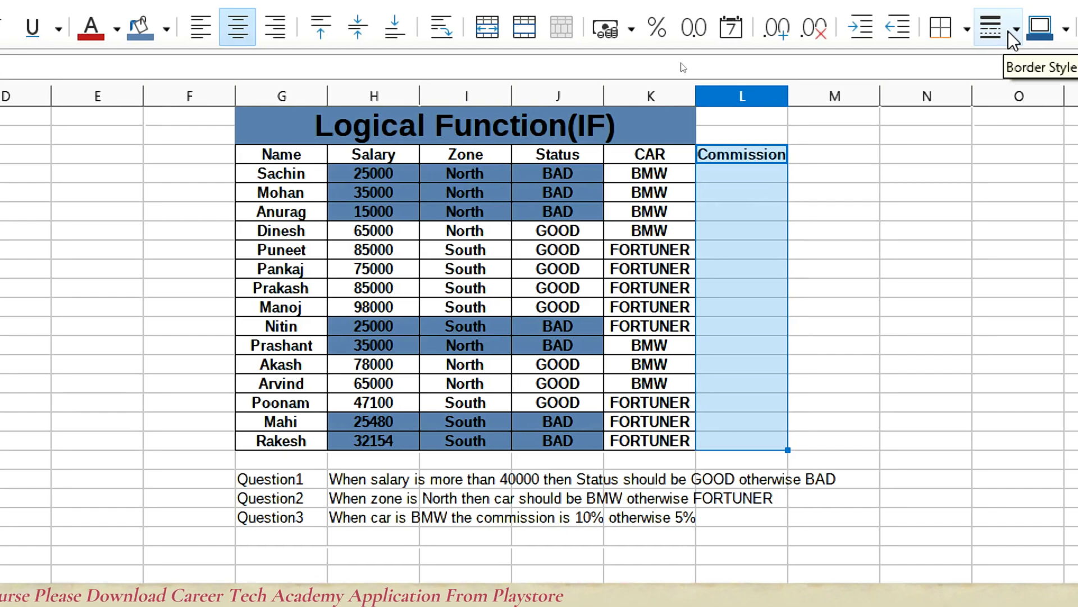
left_click(962, 28)
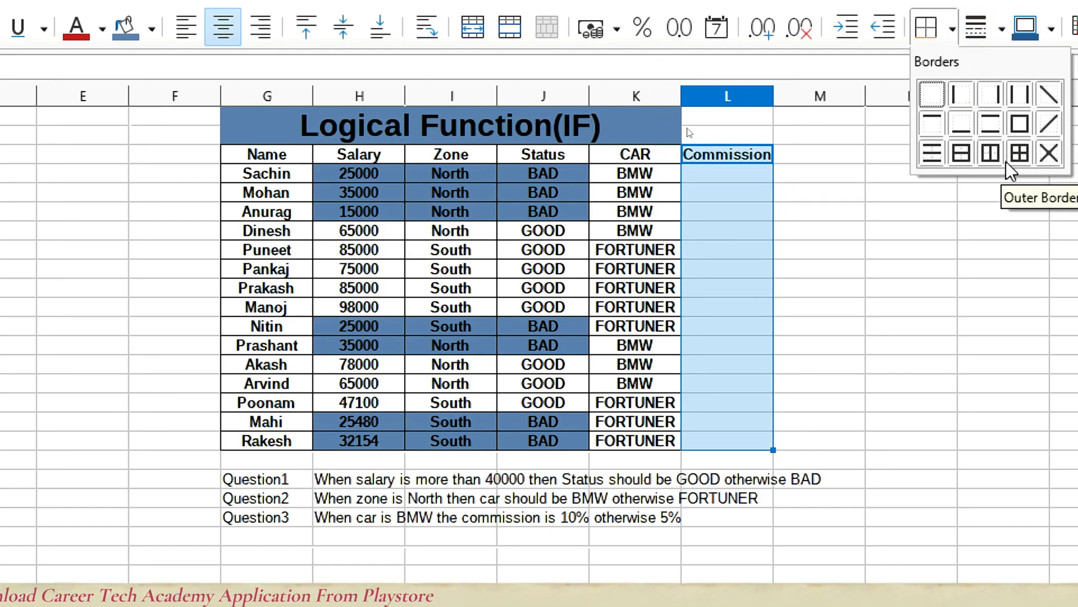
left_click(1009, 155)
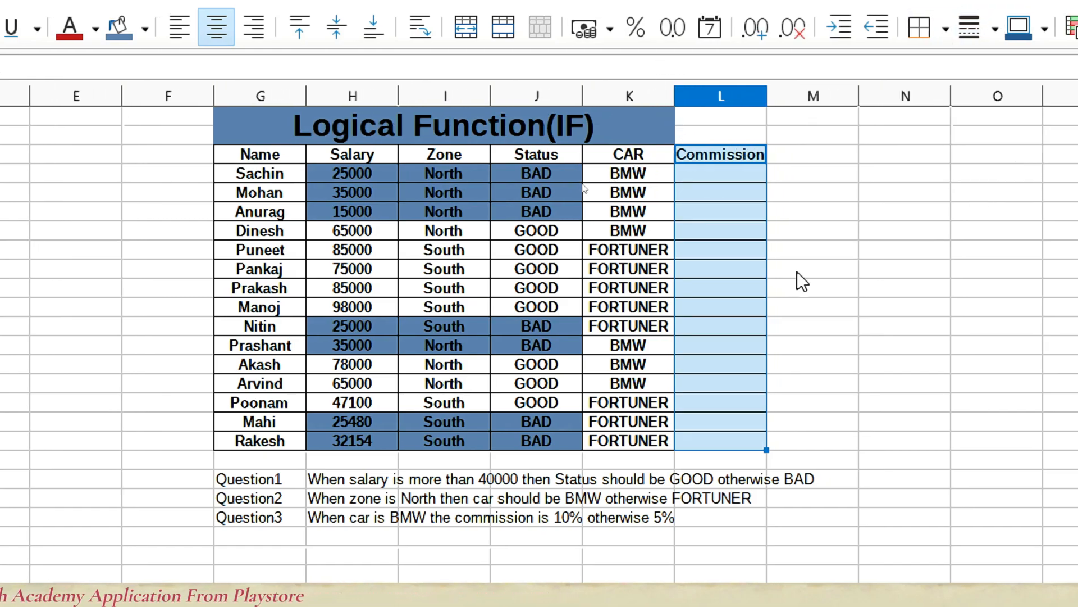
Step: Examine the CAR cells of the BMW rows and their neighbouring Commission cells against Question3
left_click(713, 170)
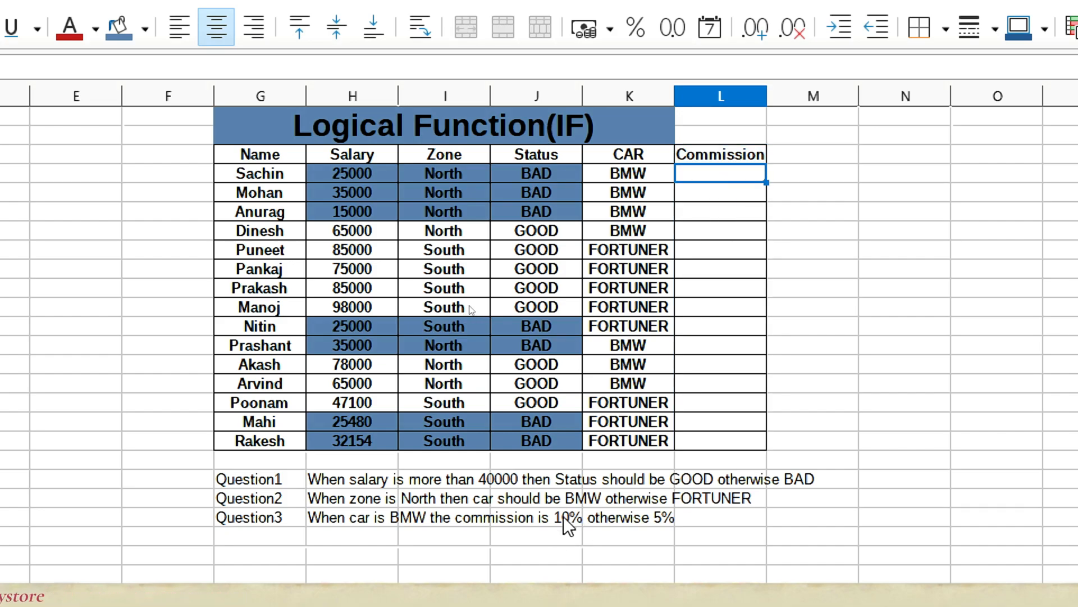
left_click_drag(602, 171, 604, 220)
left_click_drag(610, 236, 696, 231)
left_click_drag(644, 340, 686, 387)
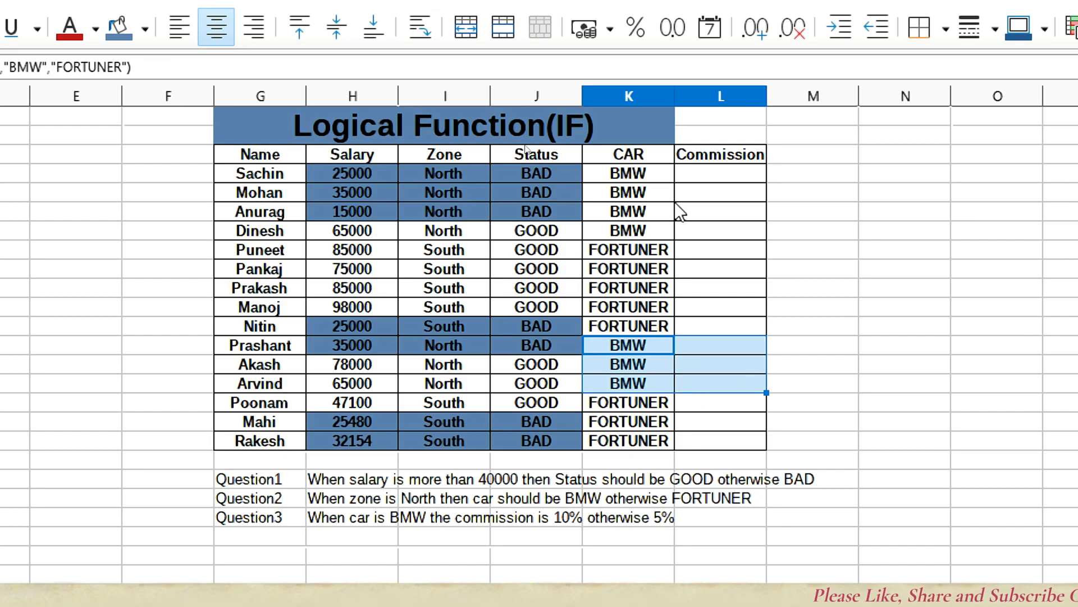
Step: Enter =IF(K4="BMW","10%","5%") in the first Commission cell, L4, and fill it down to the last table row
left_click(700, 175)
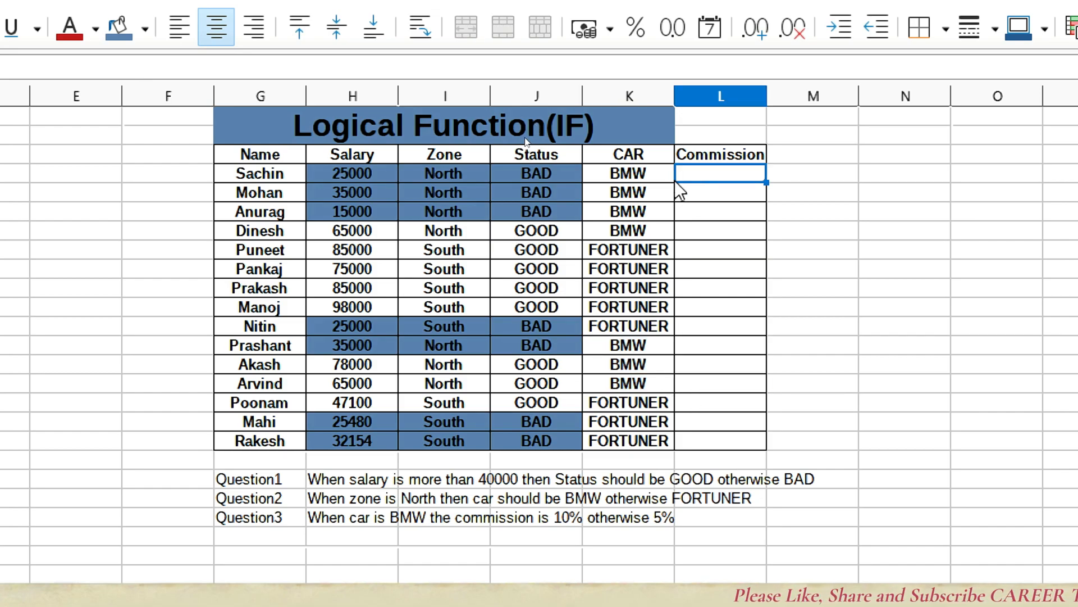
type("=if")
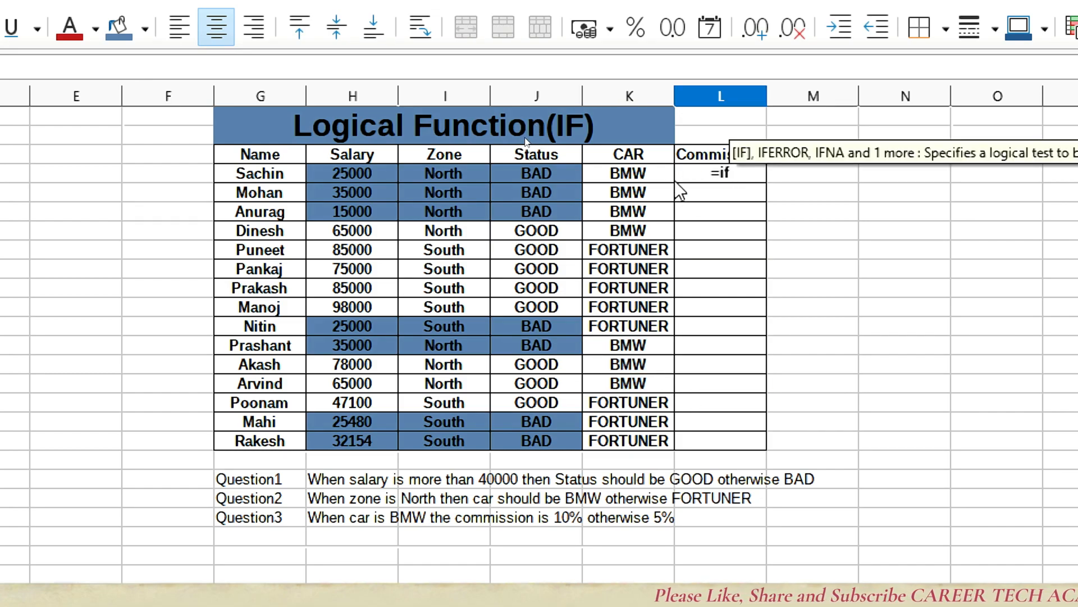
type("(")
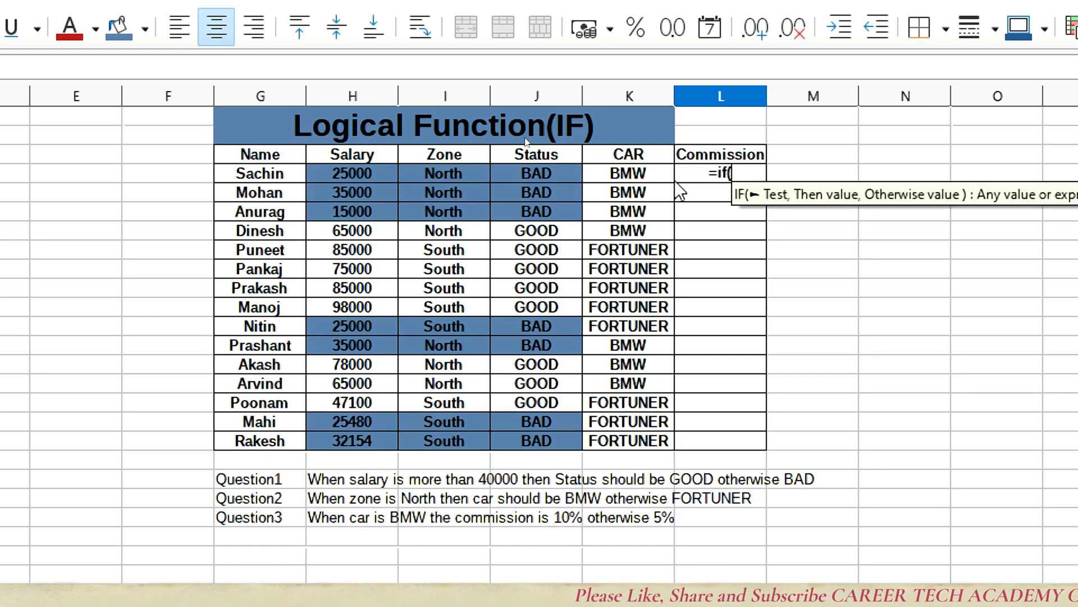
key("Left")
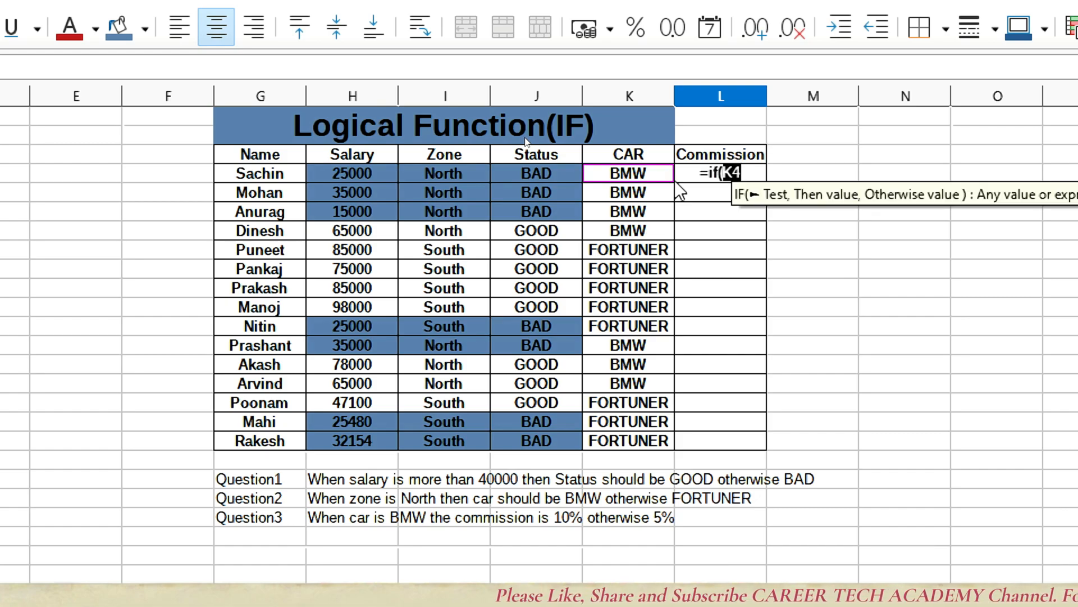
type("=\"")
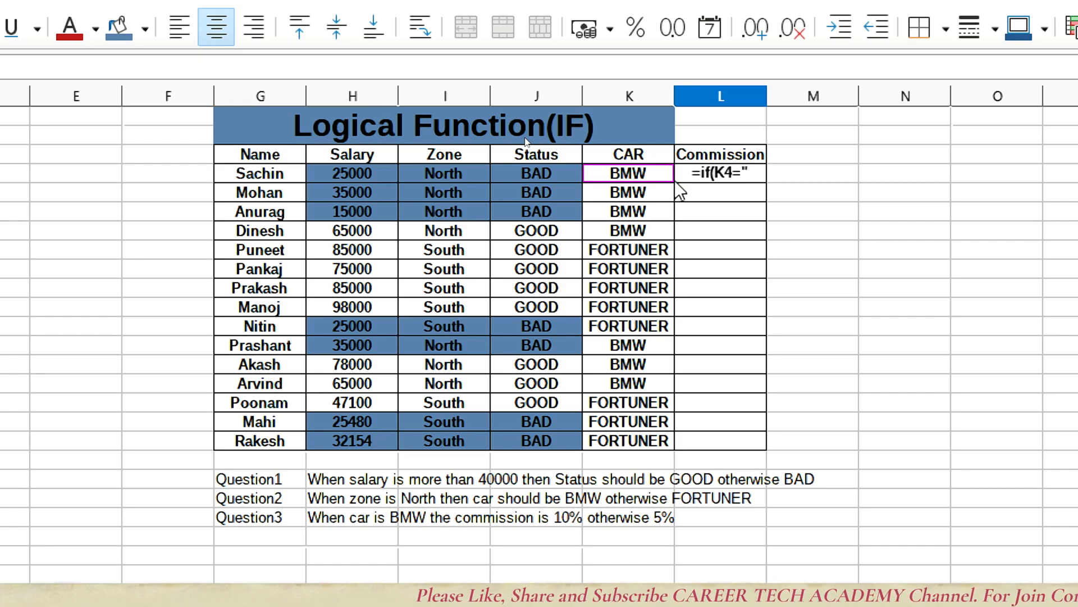
type("B")
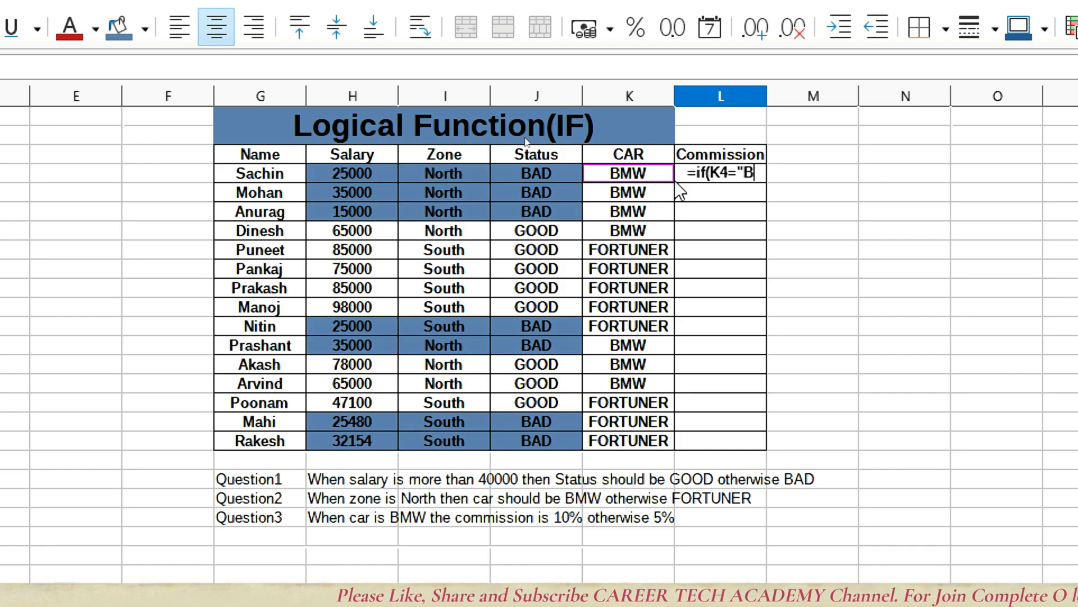
type("MW")
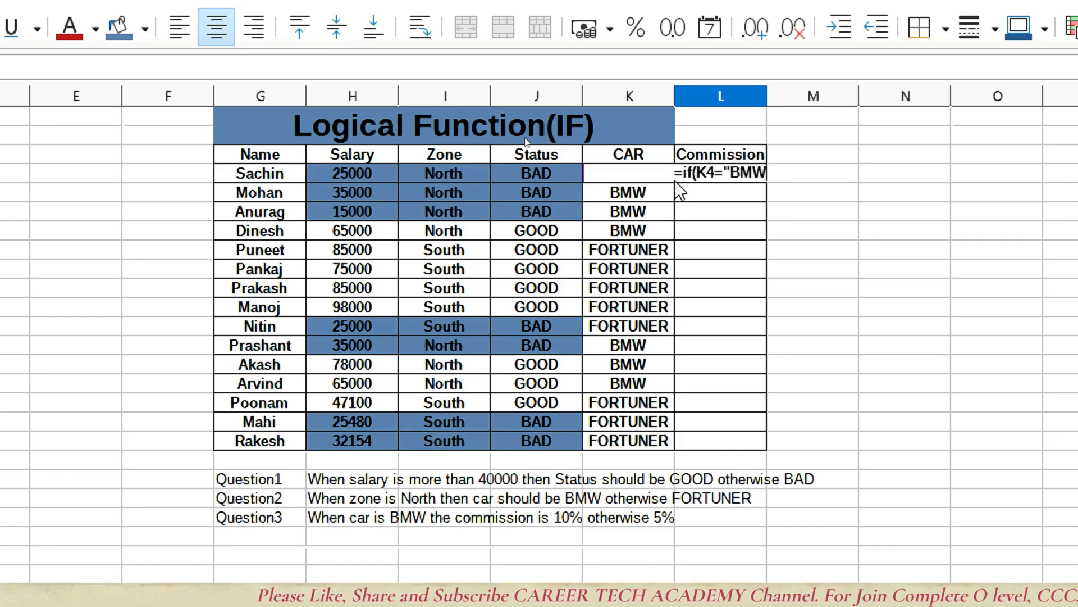
type("\",")
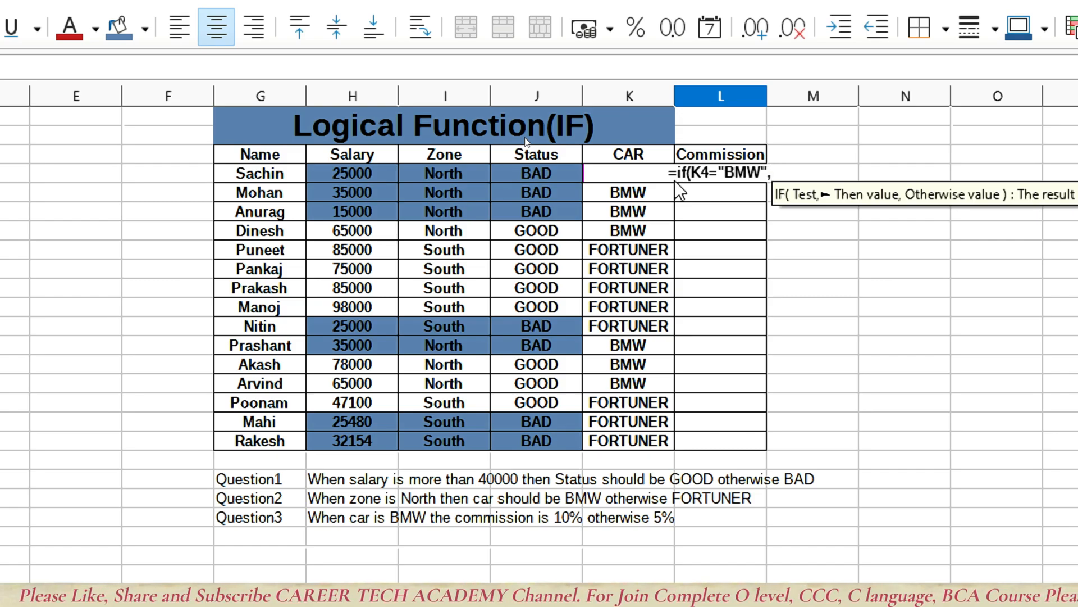
type("\"10")
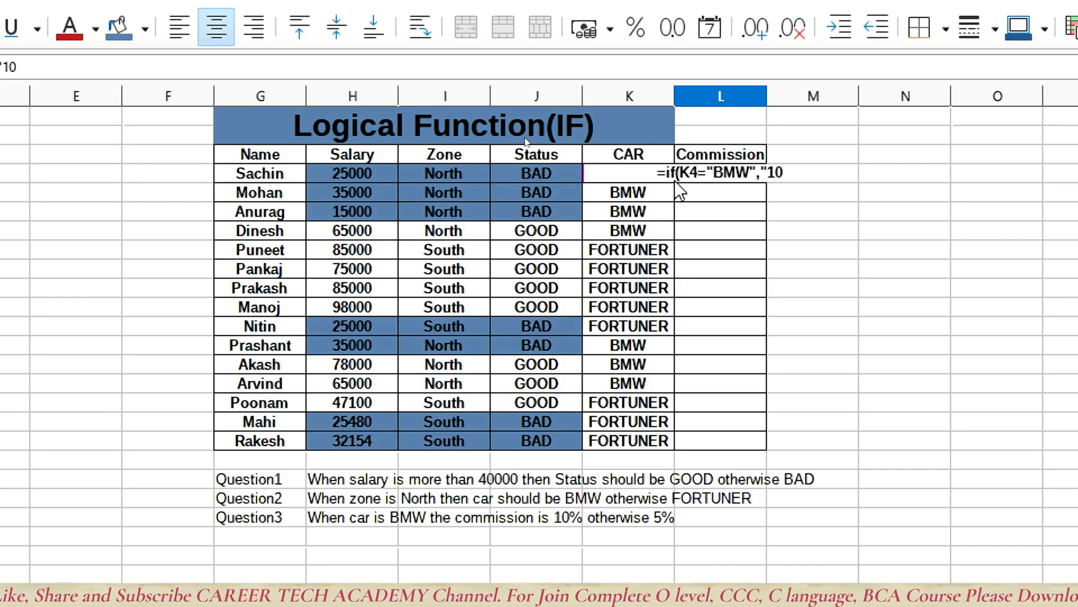
type("%\"")
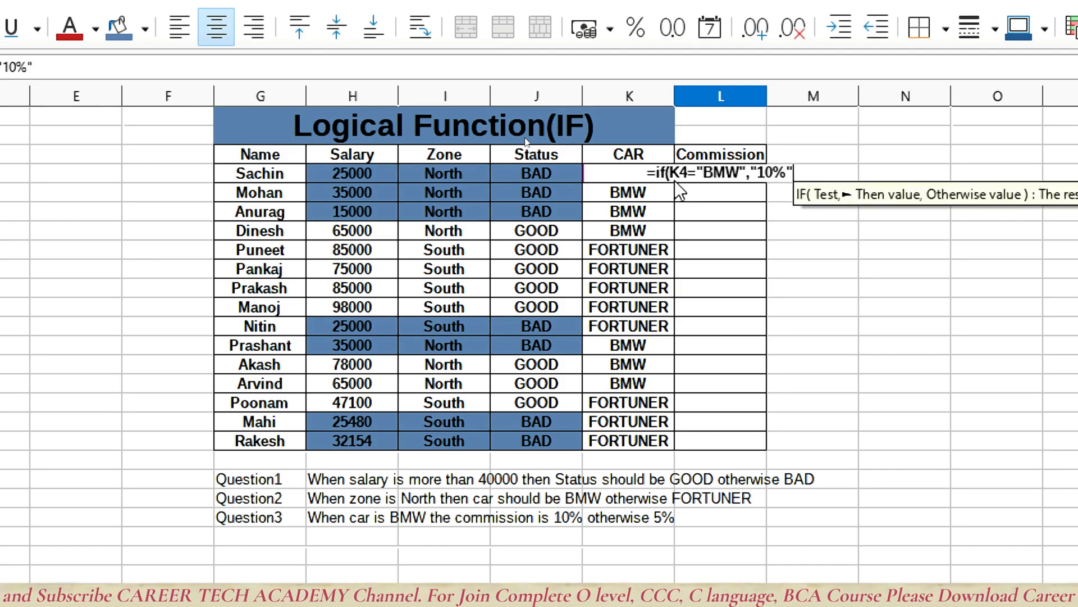
type(",\"5%")
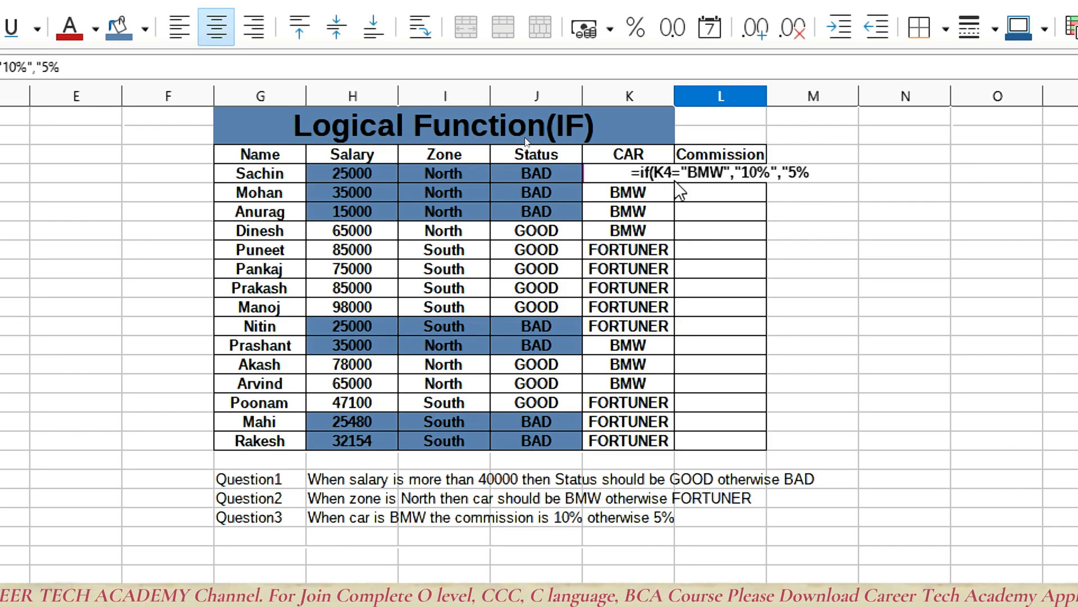
type("\")")
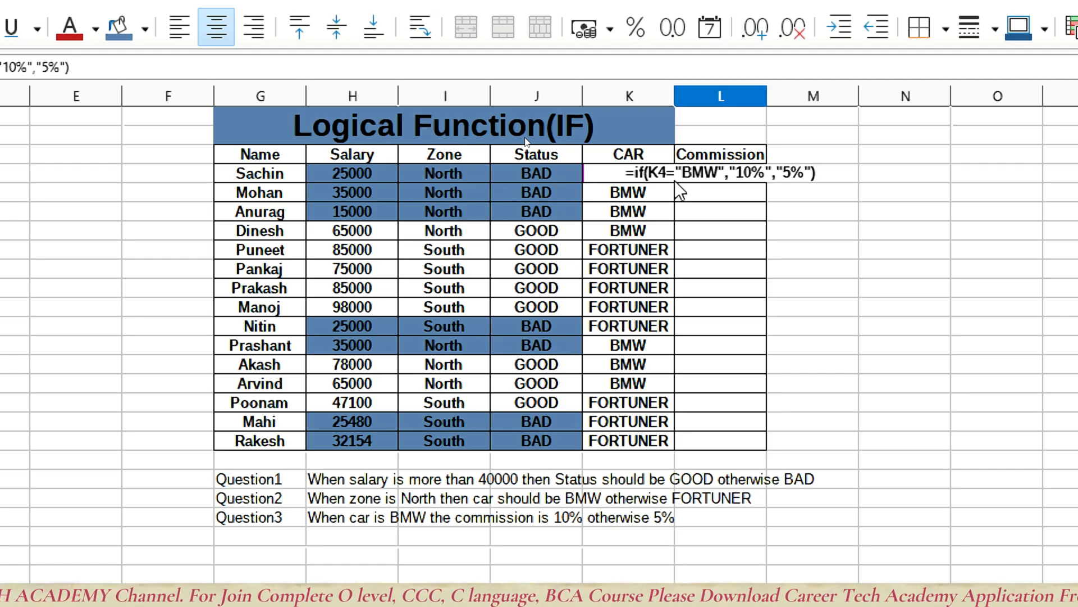
key("Return")
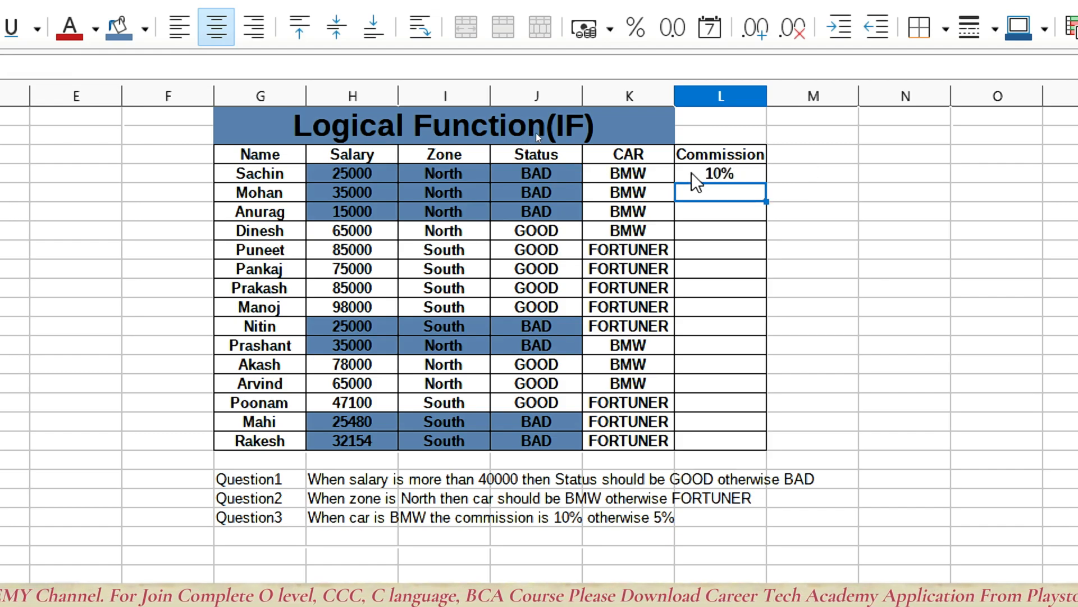
left_click(699, 174)
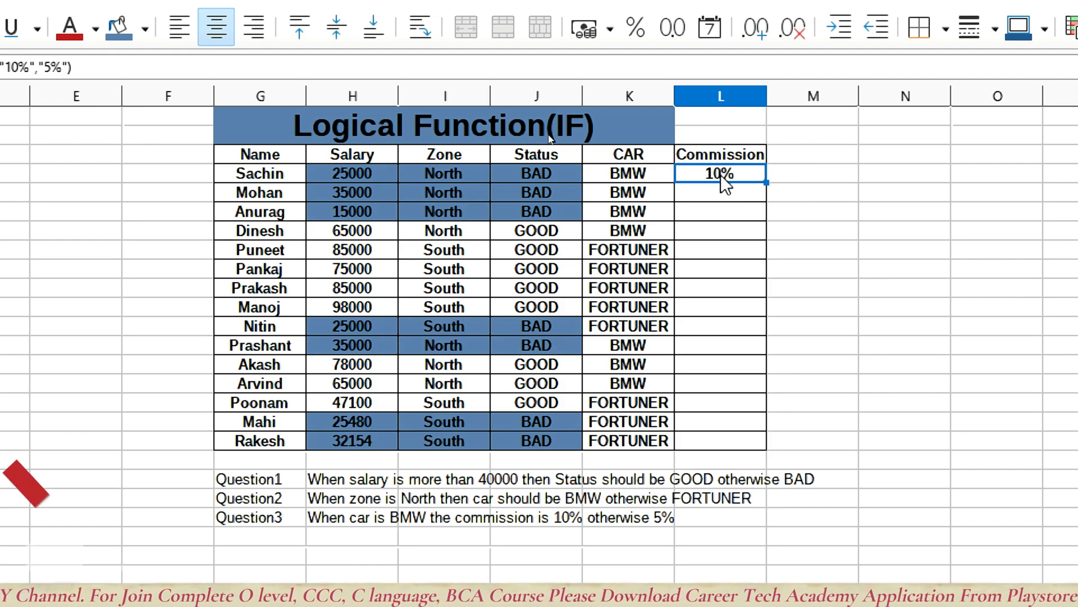
double_click(767, 182)
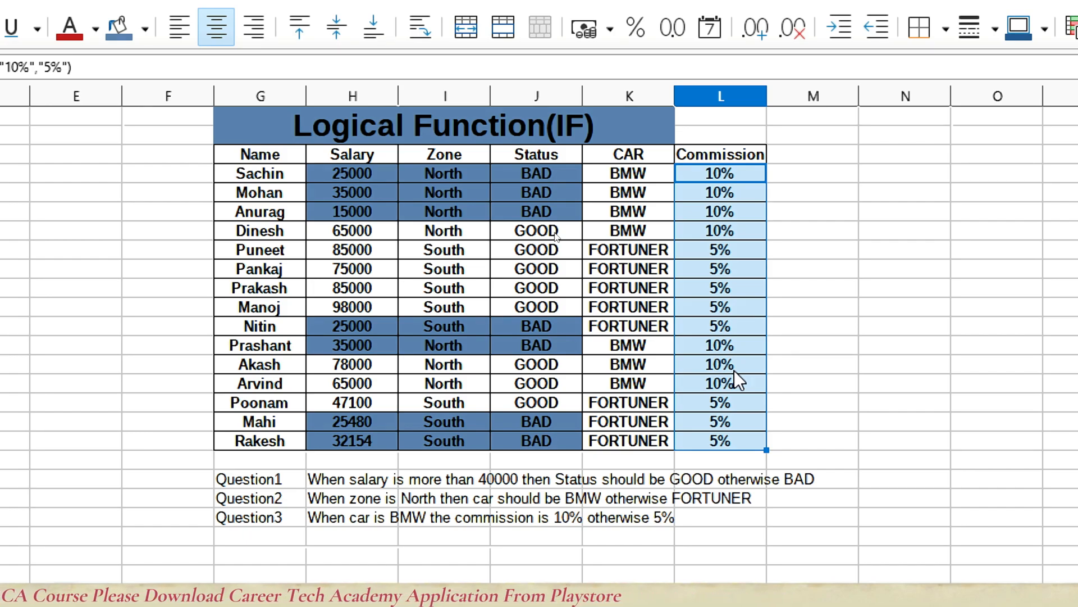
Step: Show formulas instead of results in the sheet and fit the Commission column's width to its formulas
key("ctrl+grave")
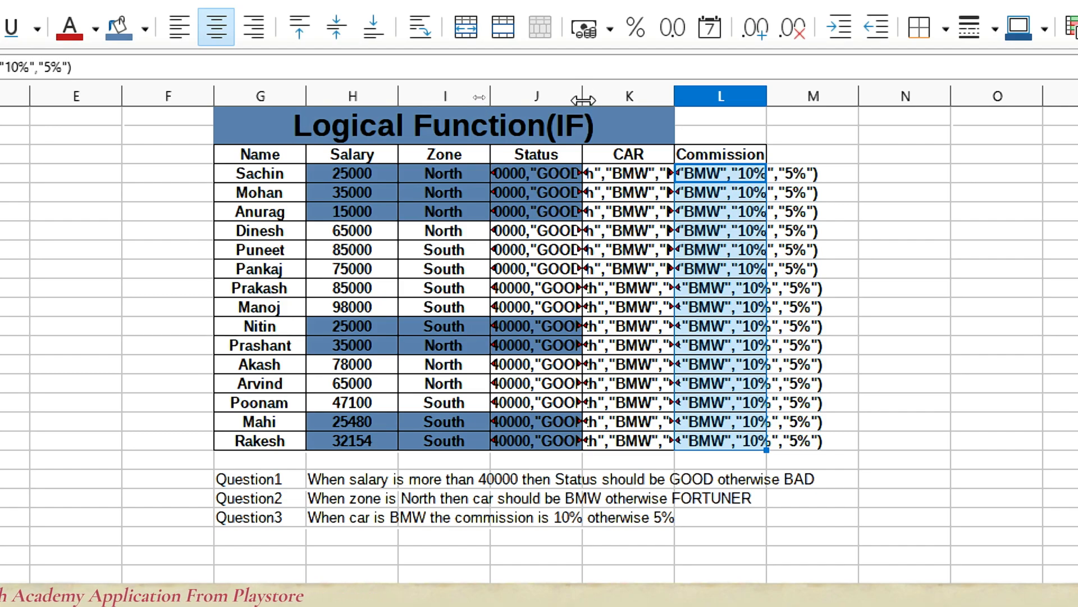
left_click_drag(583, 100, 630, 105)
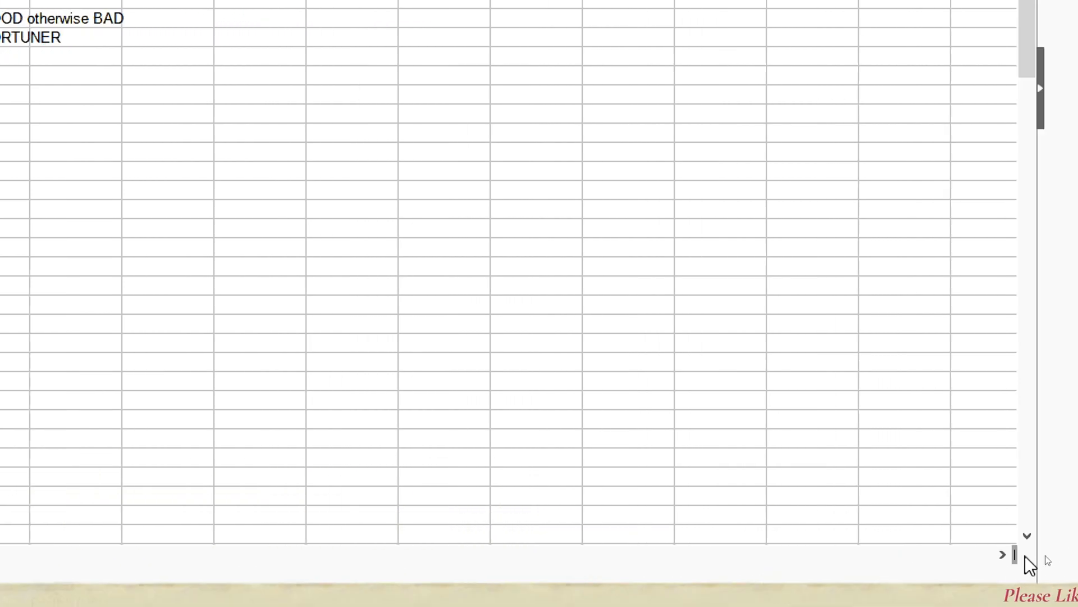
left_click(1004, 554)
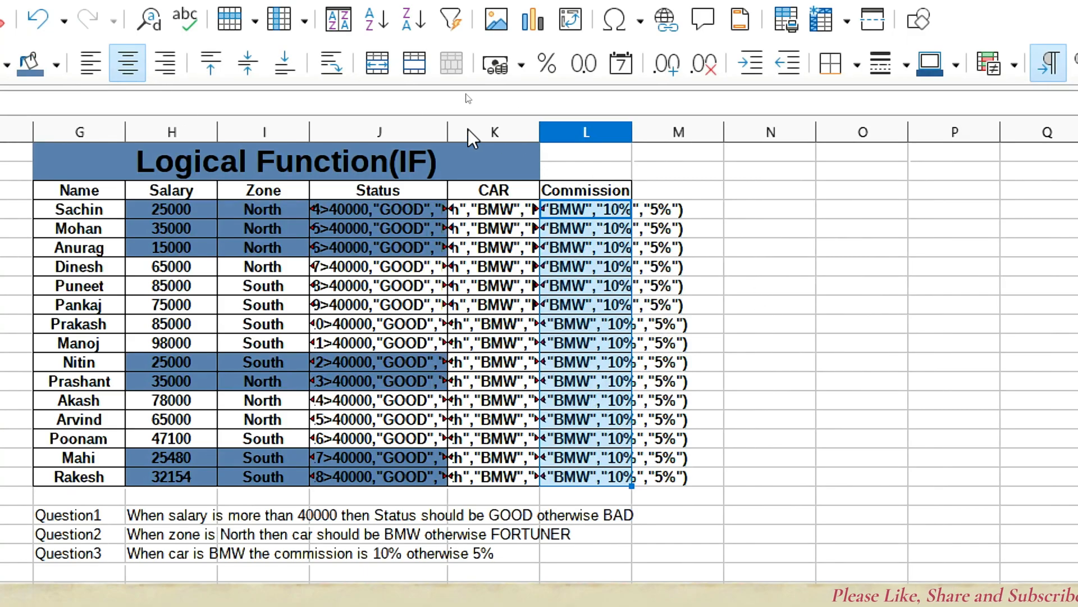
left_click(674, 324)
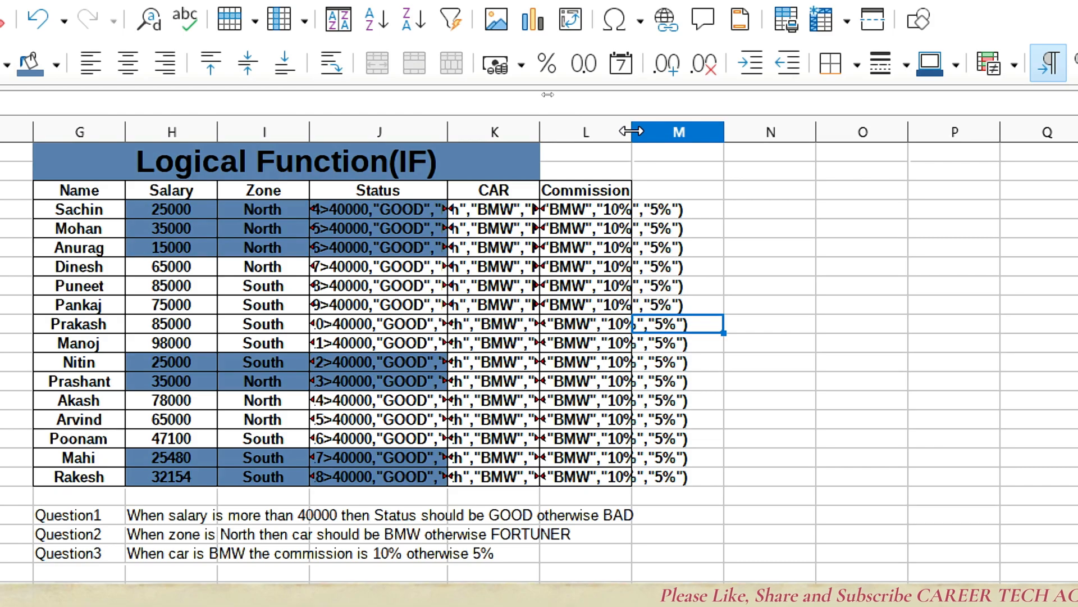
double_click(632, 131)
Step: Fit the widths of the CAR and Status columns so their full IF formulas can be read
left_click(536, 135)
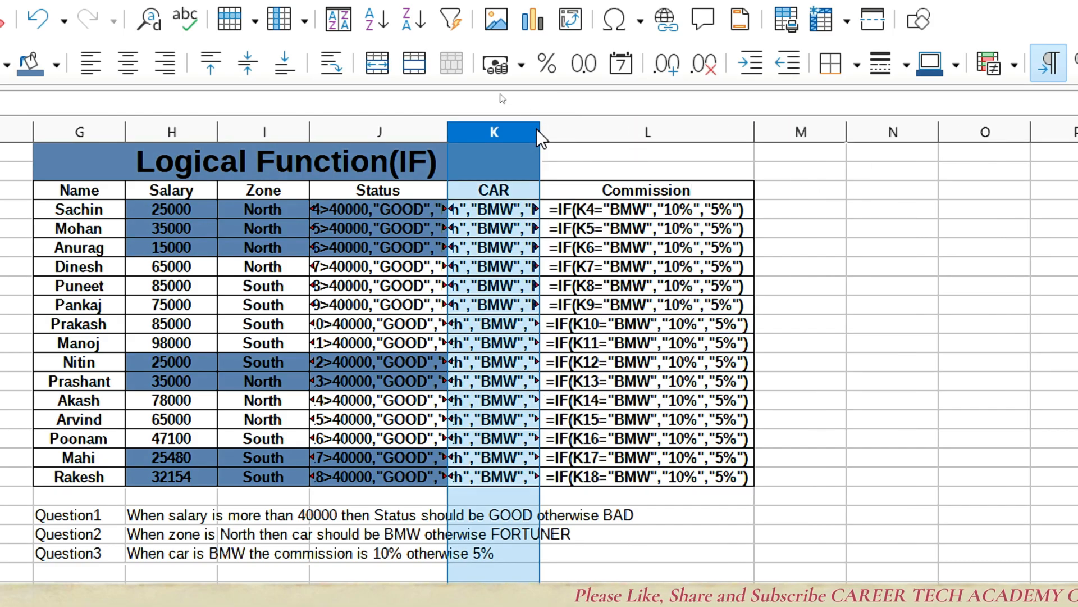
left_click(546, 134)
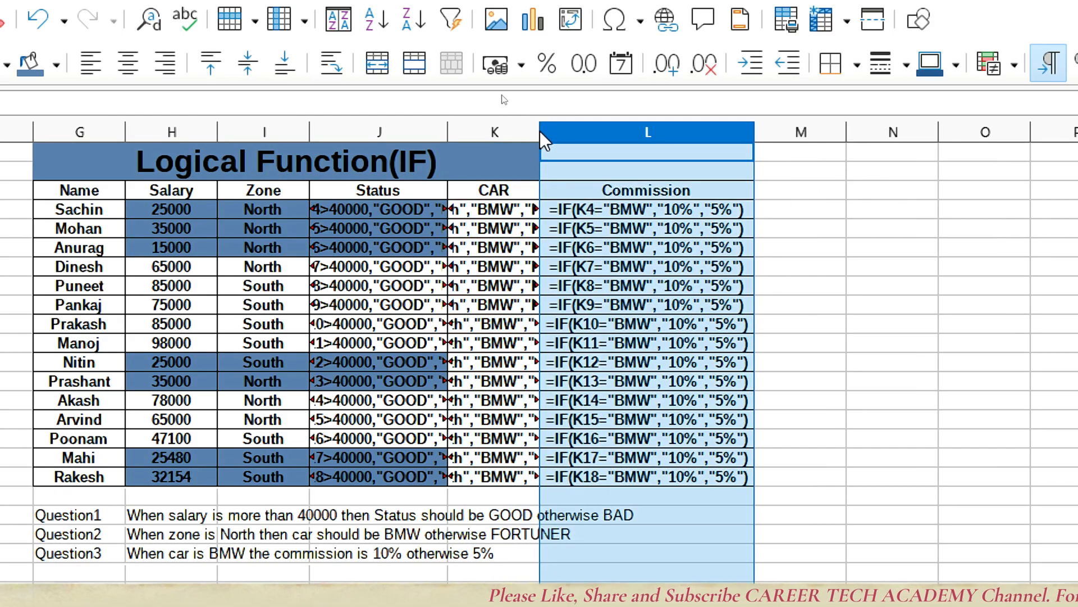
left_click(520, 168)
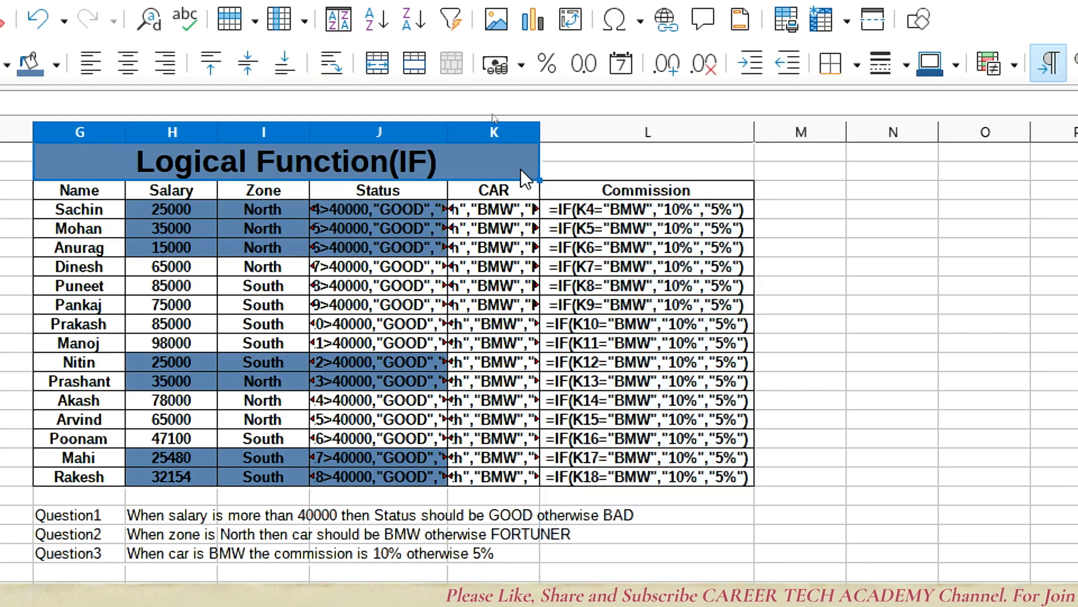
left_click(562, 157)
double_click(540, 133)
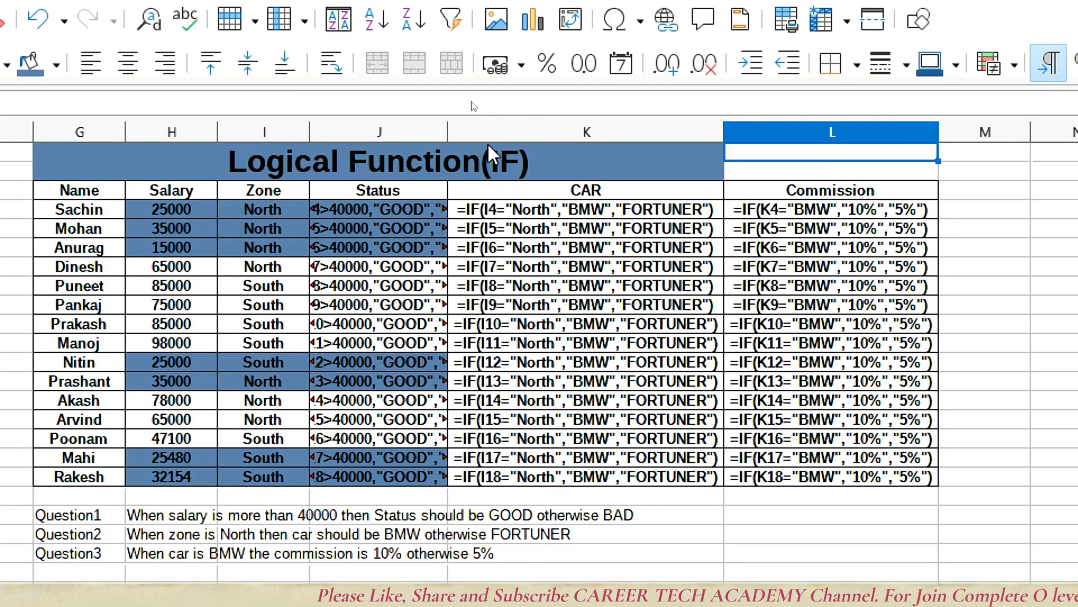
double_click(448, 133)
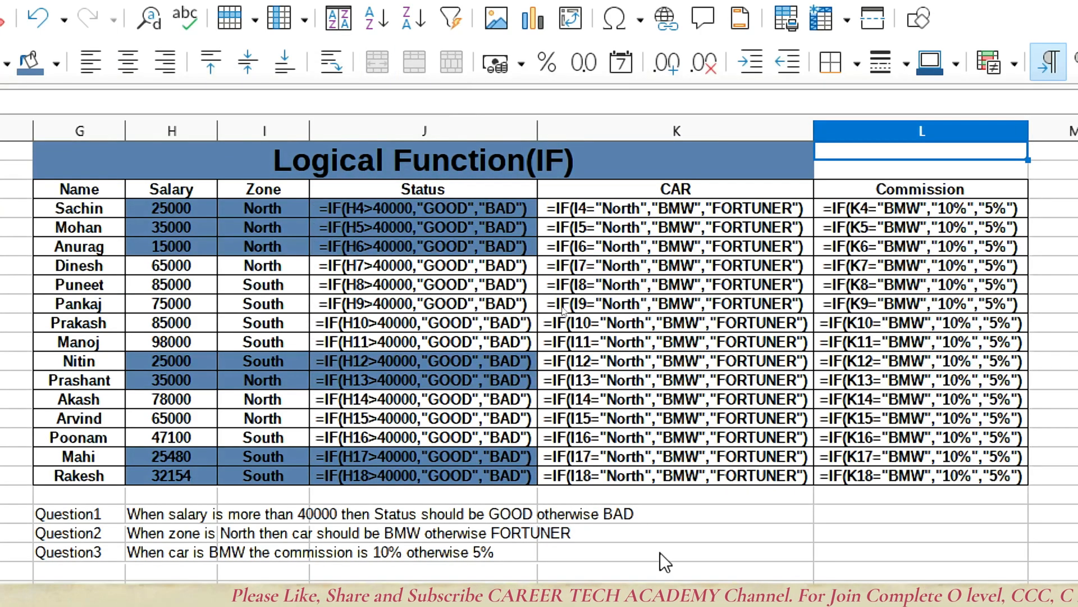